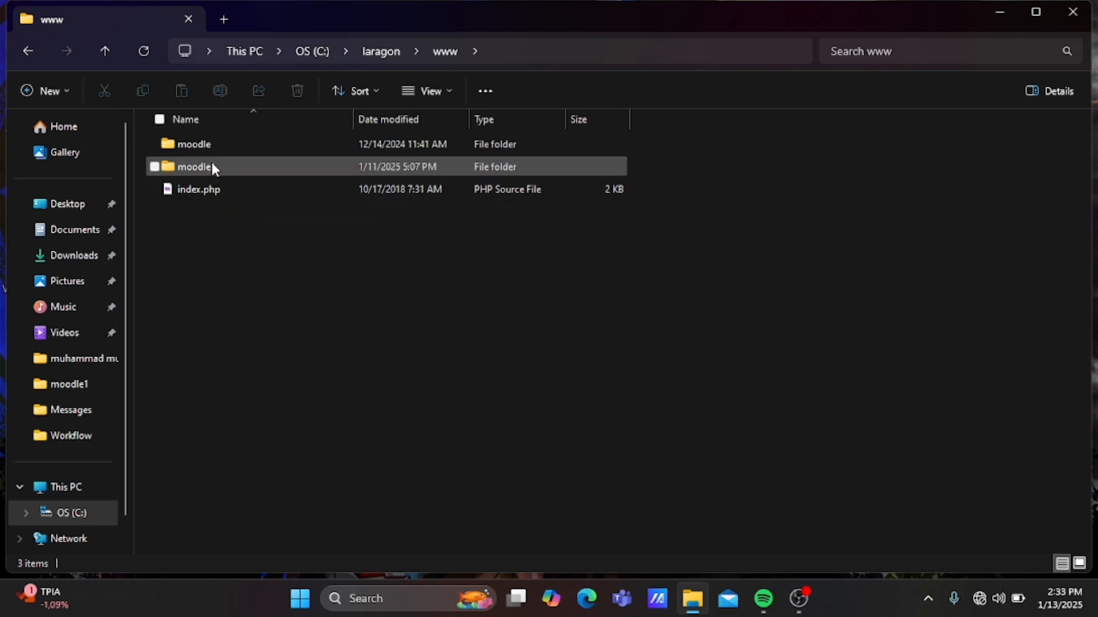
# Open the moodle1 folder and launch its config.php in Visual Studio Code.
pyautogui.moveTo(211, 160)
pyautogui.doubleClick(202, 166)
pyautogui.scroll(-2, 227, 312)
pyautogui.scroll(-20, 225, 311)
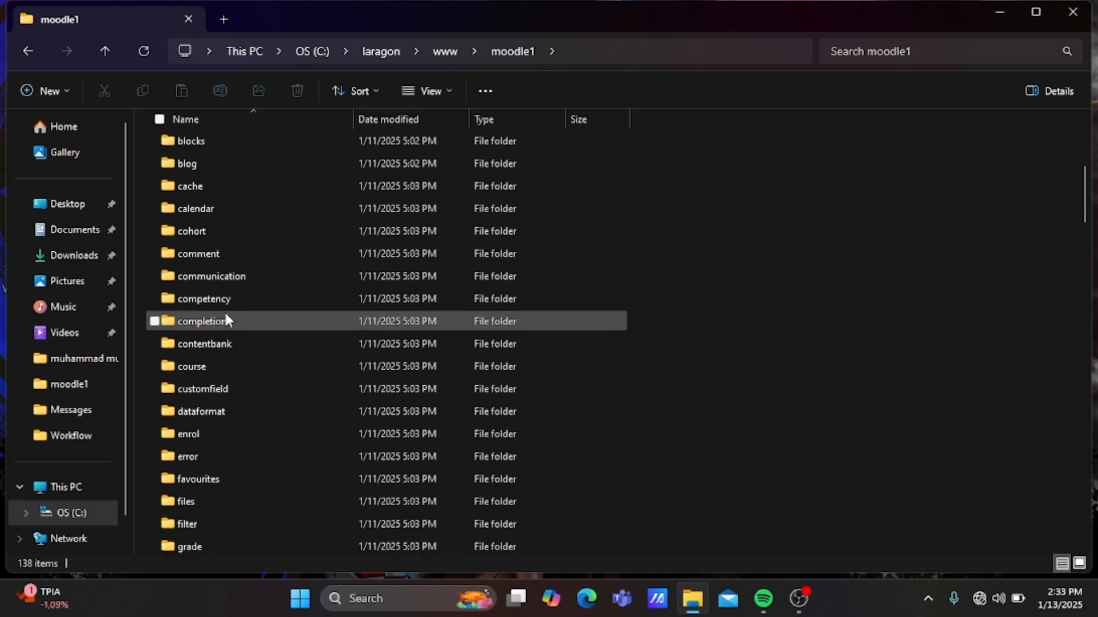
pyautogui.scroll(5, 225, 311)
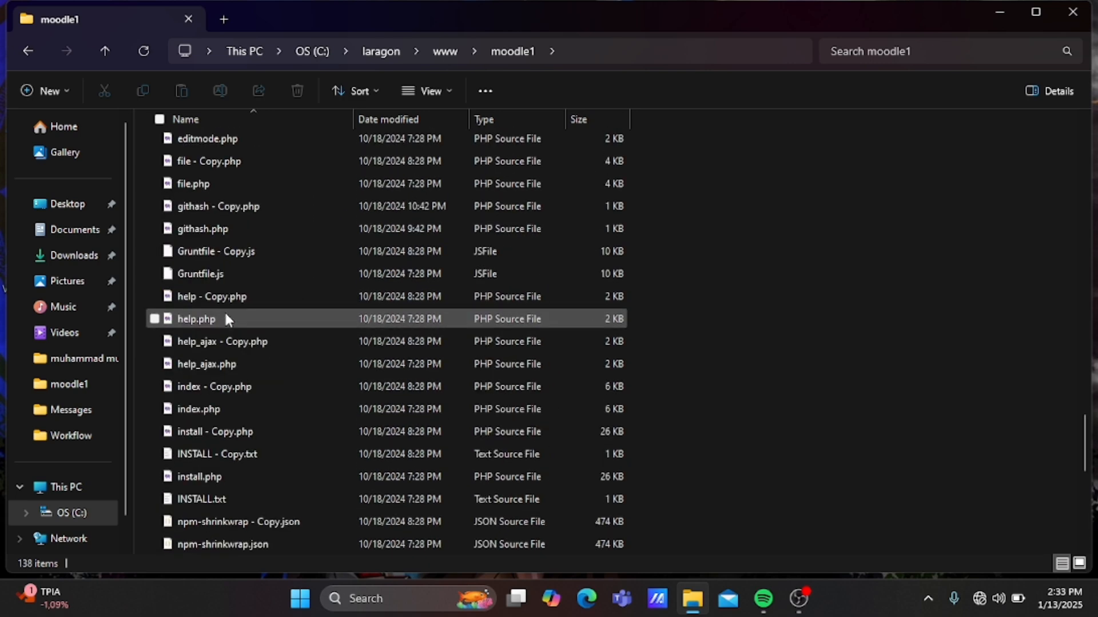
pyautogui.scroll(2, 188, 261)
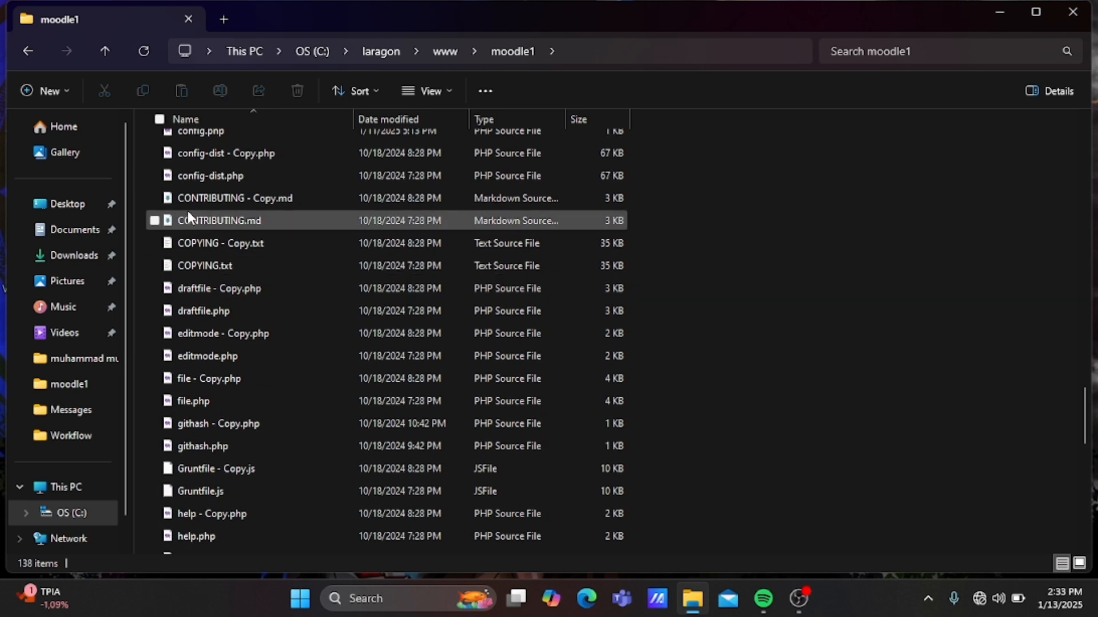
pyautogui.scroll(2, 205, 181)
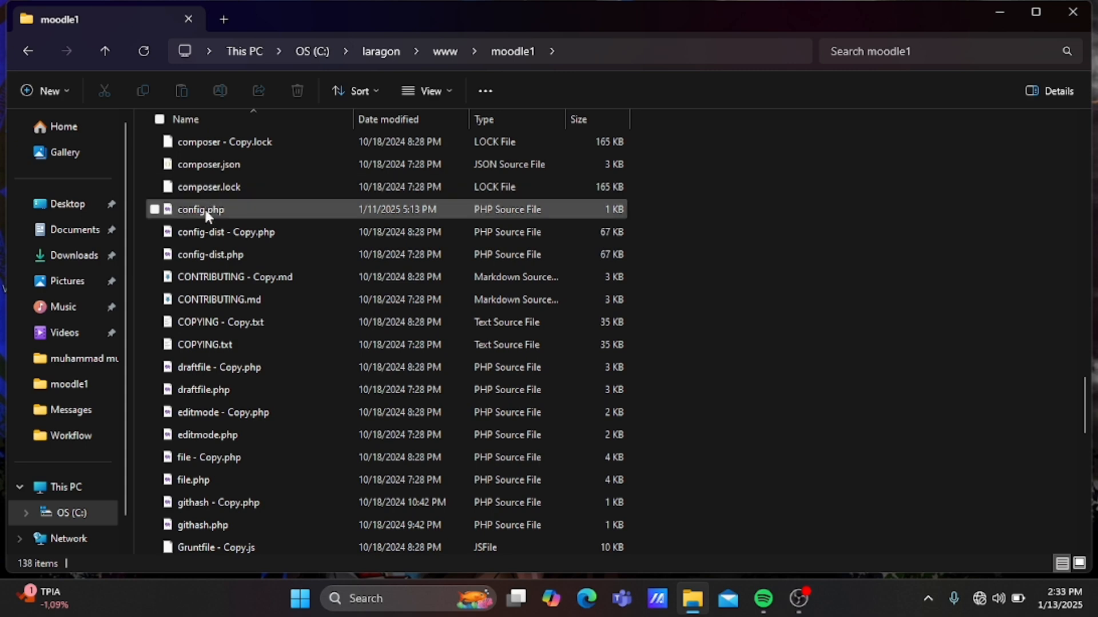
pyautogui.doubleClick(206, 212)
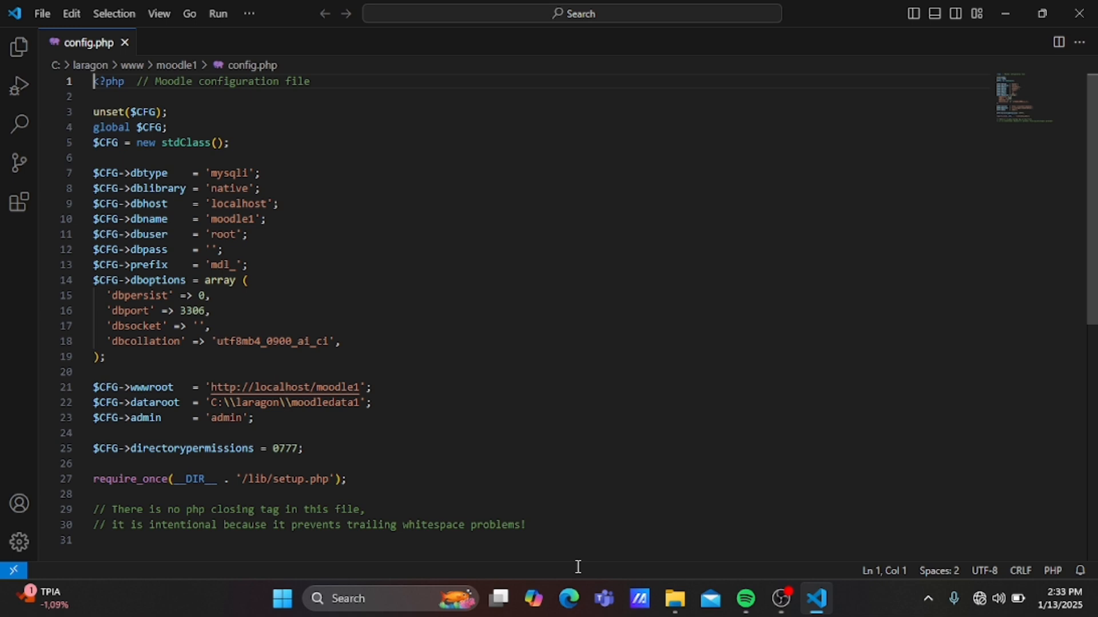
# Bring the moodle1 File Explorer window back in front of VS Code.
pyautogui.click(668, 609)
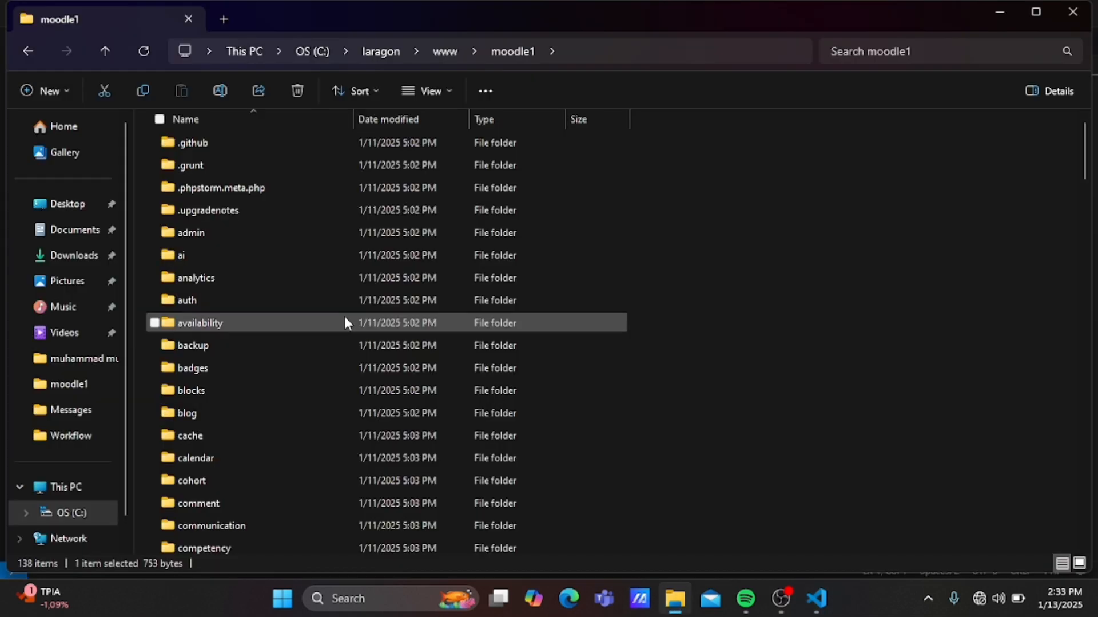
# Browse File Explorer back up to C:\laragon, then minimize it.
pyautogui.click(33, 50)
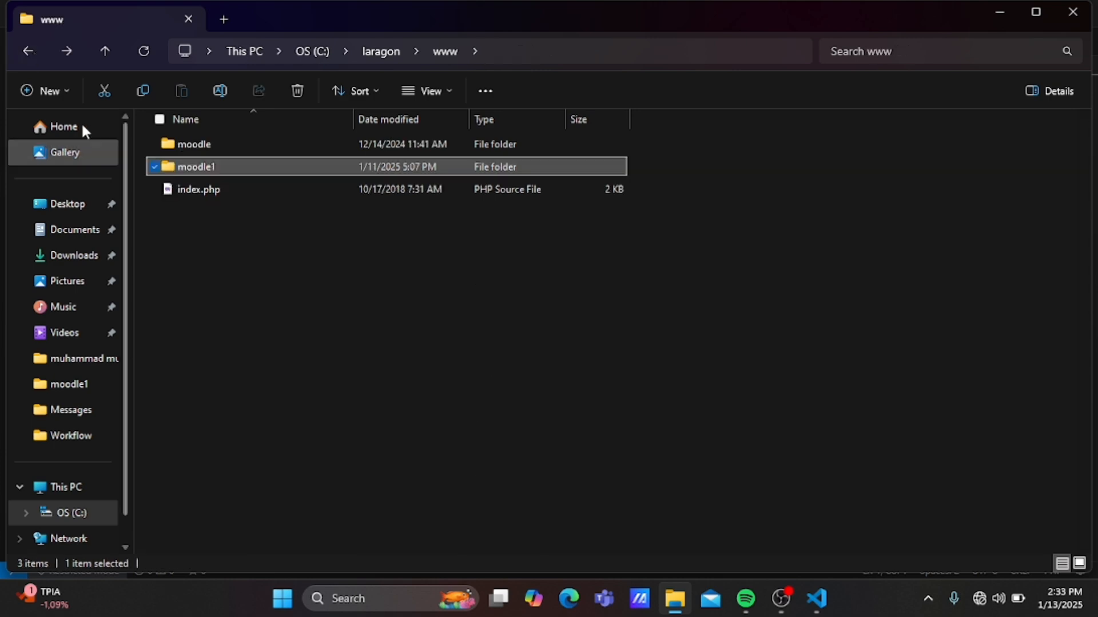
pyautogui.click(27, 51)
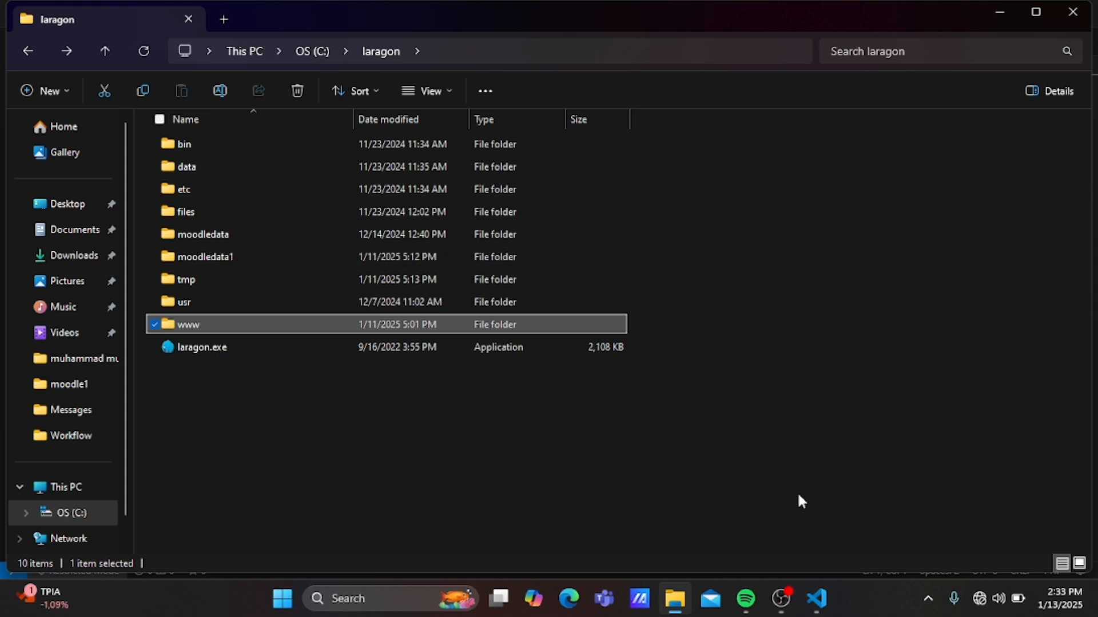
pyautogui.click(998, 13)
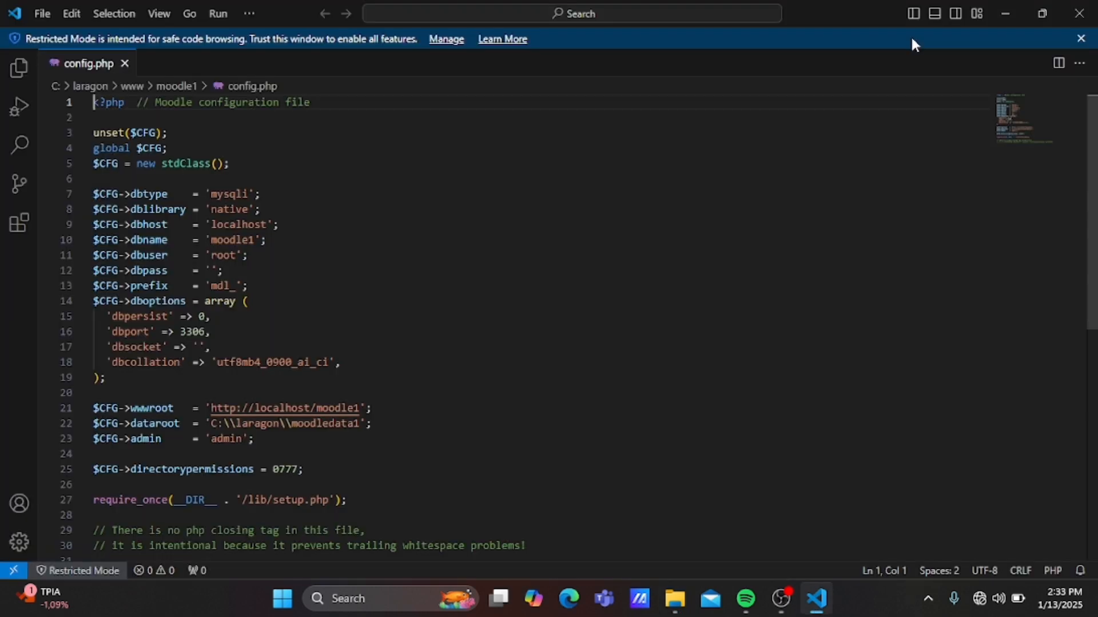
# Close the config.php editor and launch Laragon from the desktop.
pyautogui.click(1090, 15)
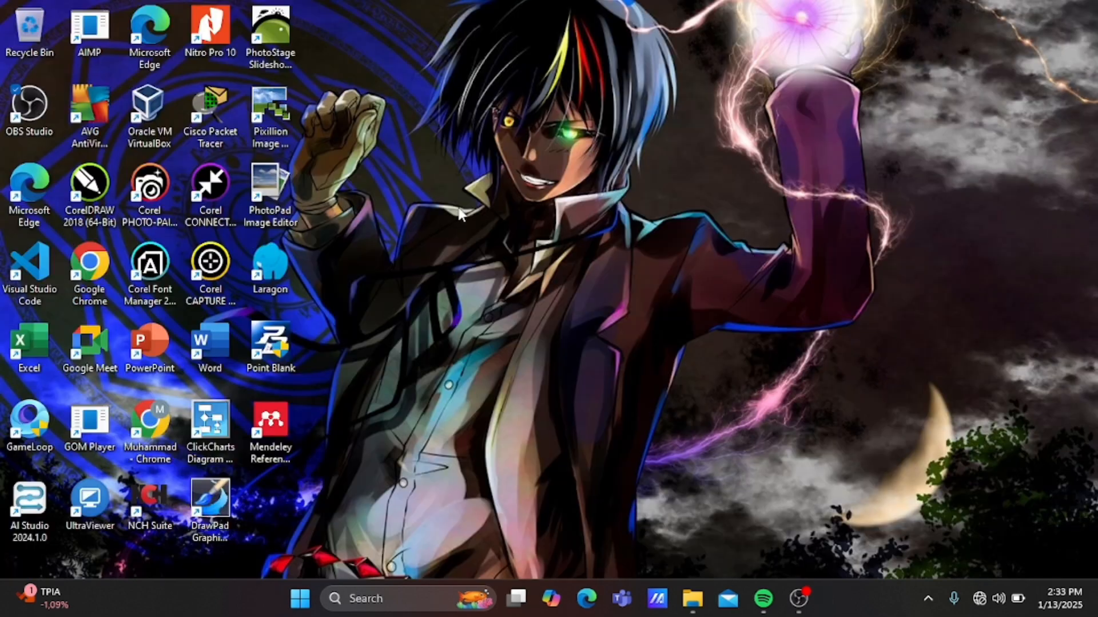
pyautogui.click(292, 257)
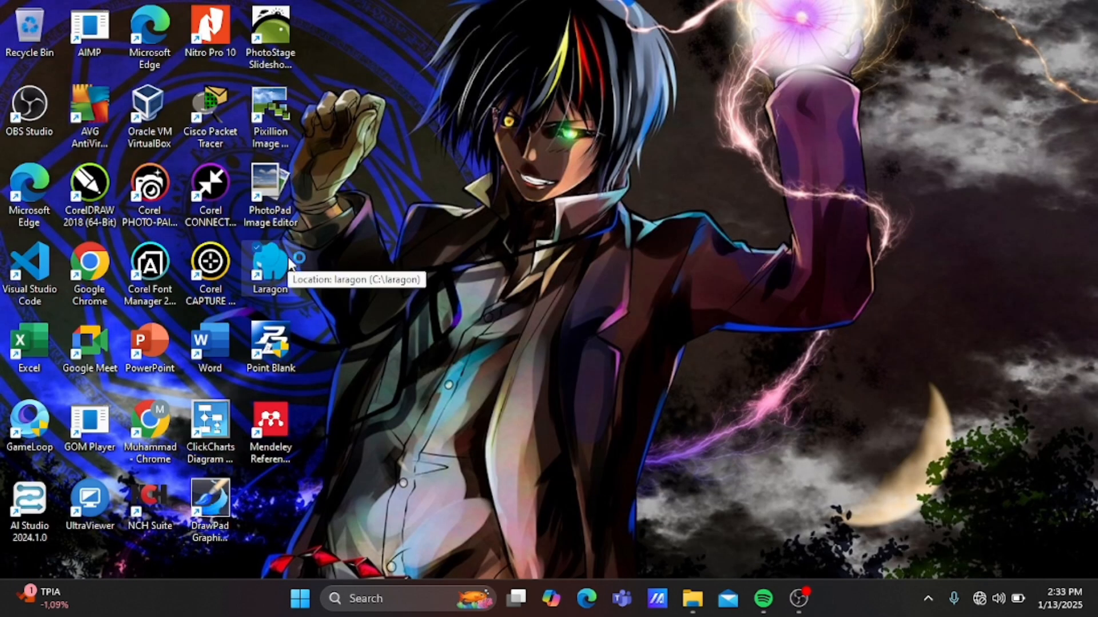
pyautogui.doubleClick(291, 260)
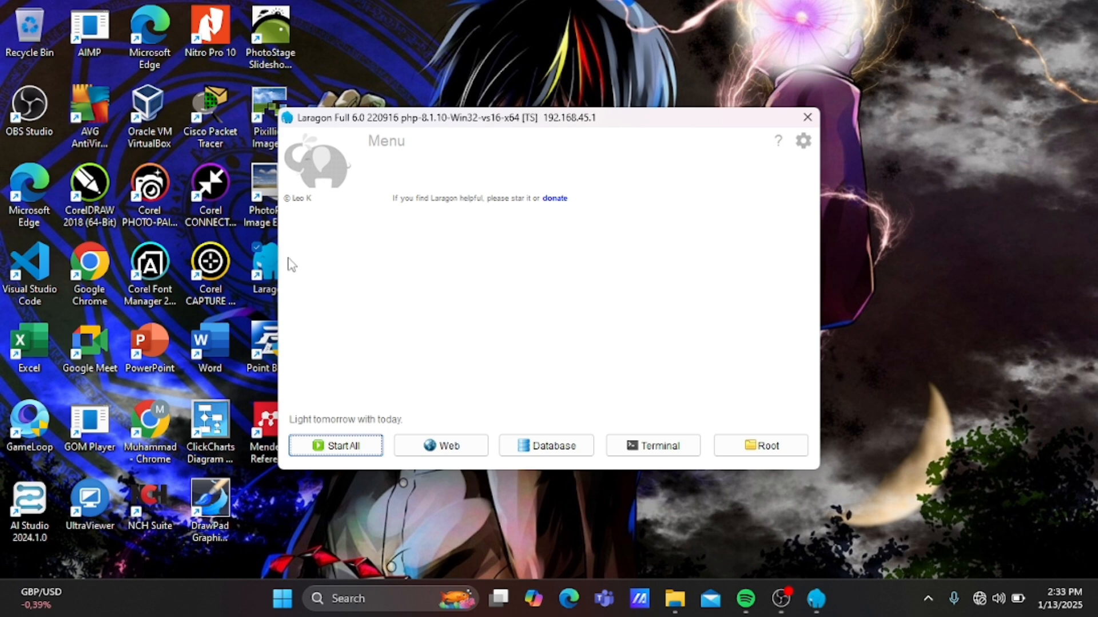
# Switch Laragon's document root to C:\laragon\www and start Apache and MySQL.
pyautogui.click(390, 150)
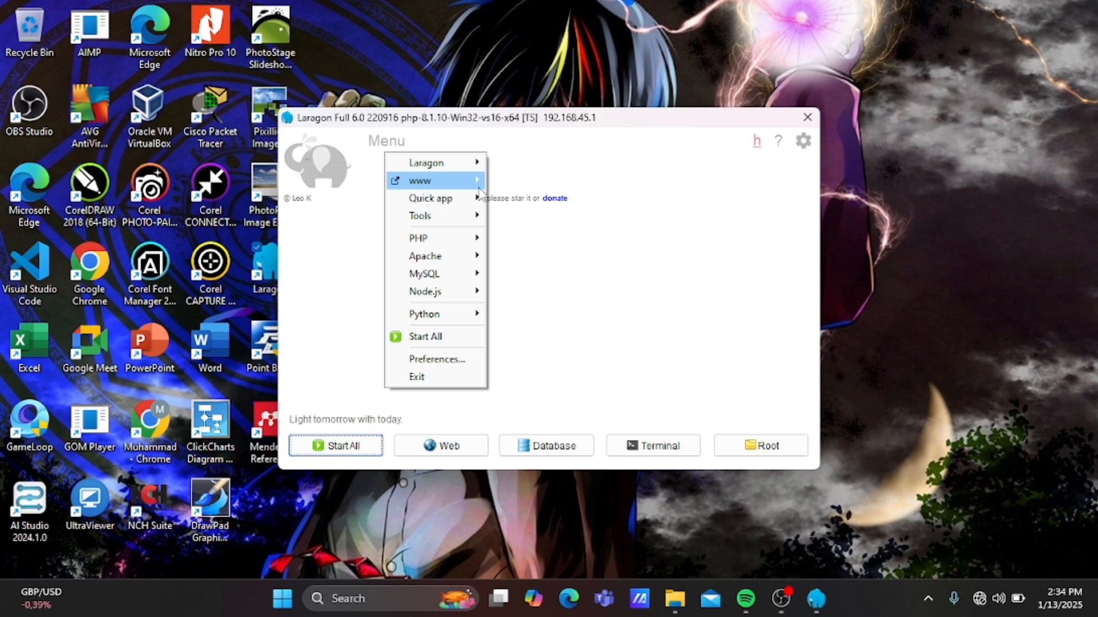
pyautogui.moveTo(466, 184)
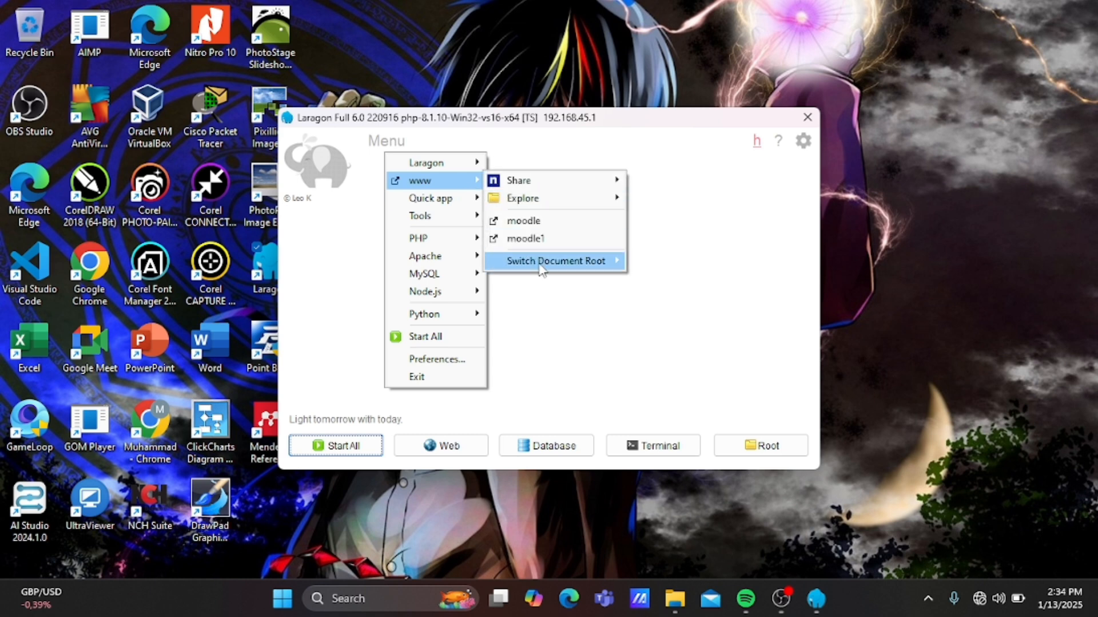
pyautogui.moveTo(546, 266)
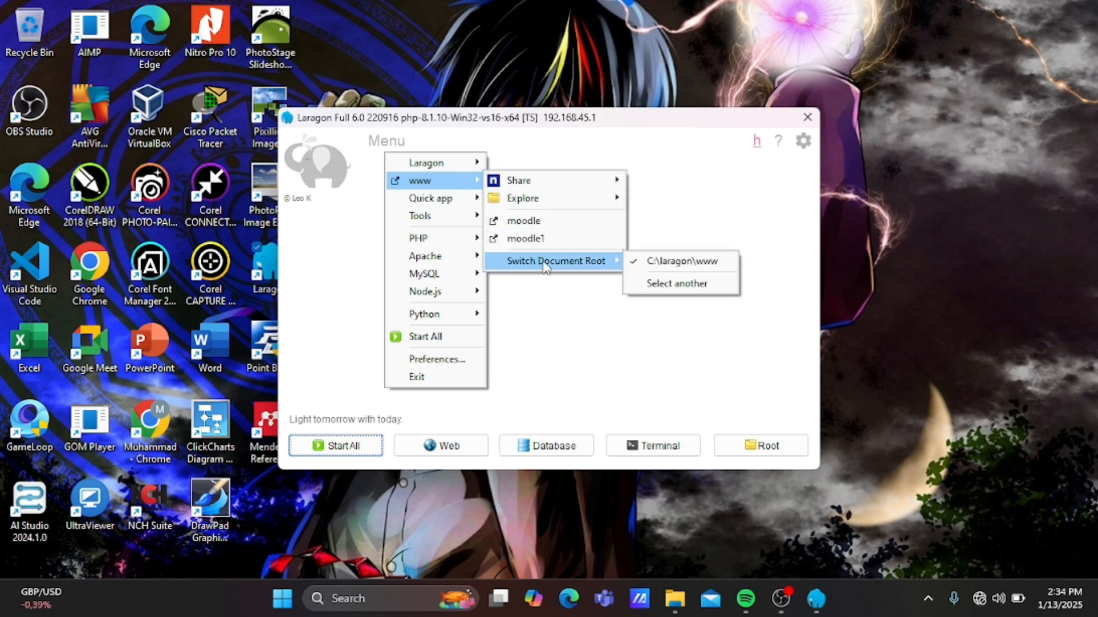
pyautogui.click(647, 267)
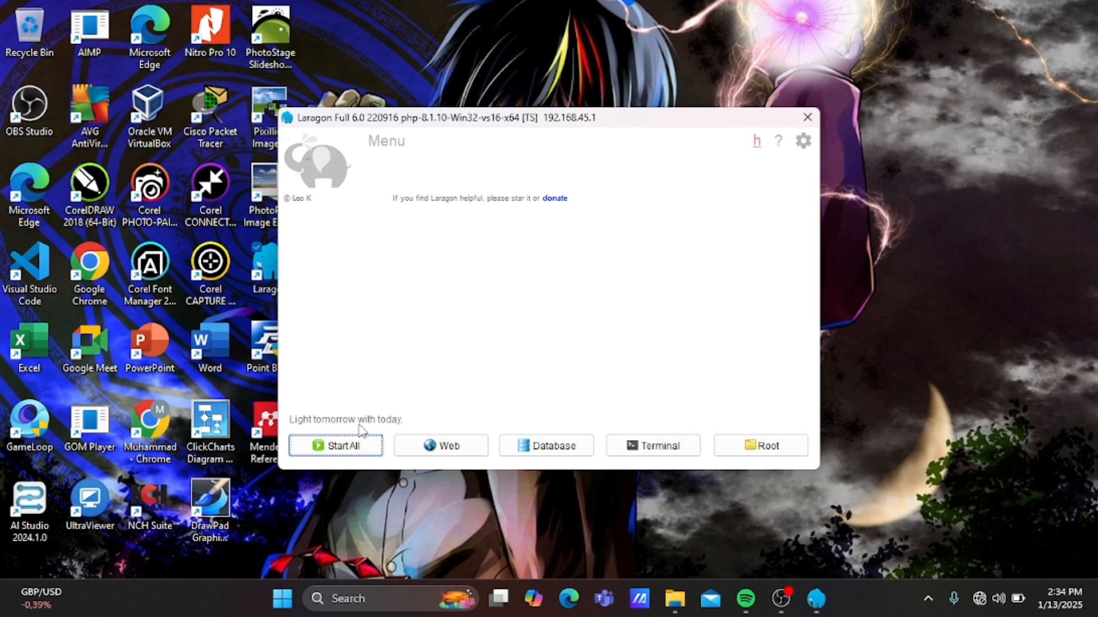
pyautogui.click(351, 448)
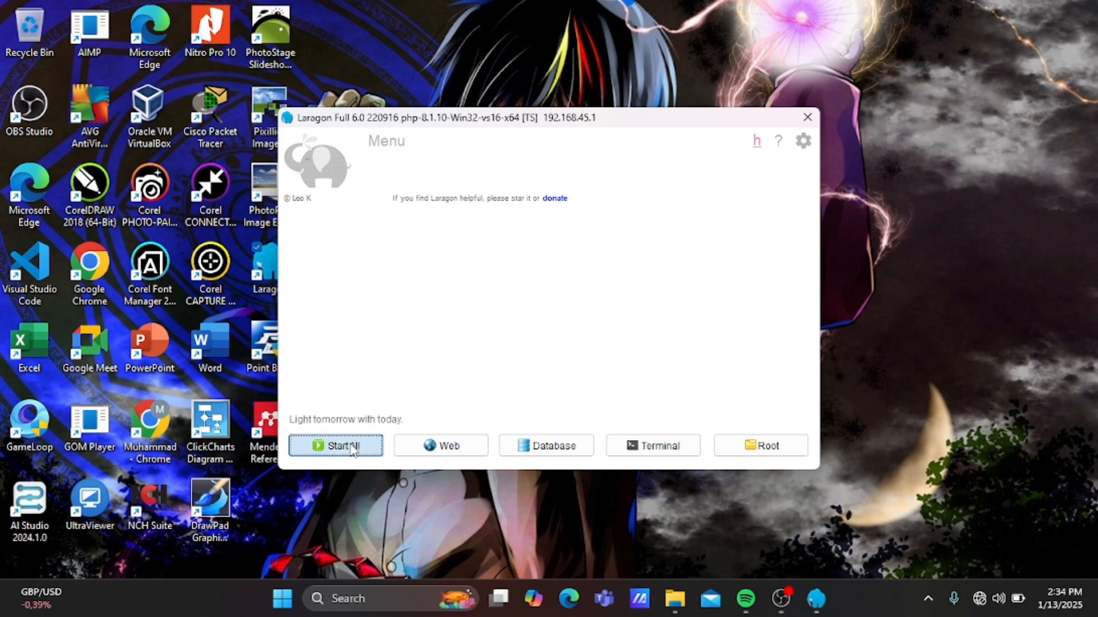
# Launch HeidiSQL from Laragon's MySQL menu.
pyautogui.click(383, 144)
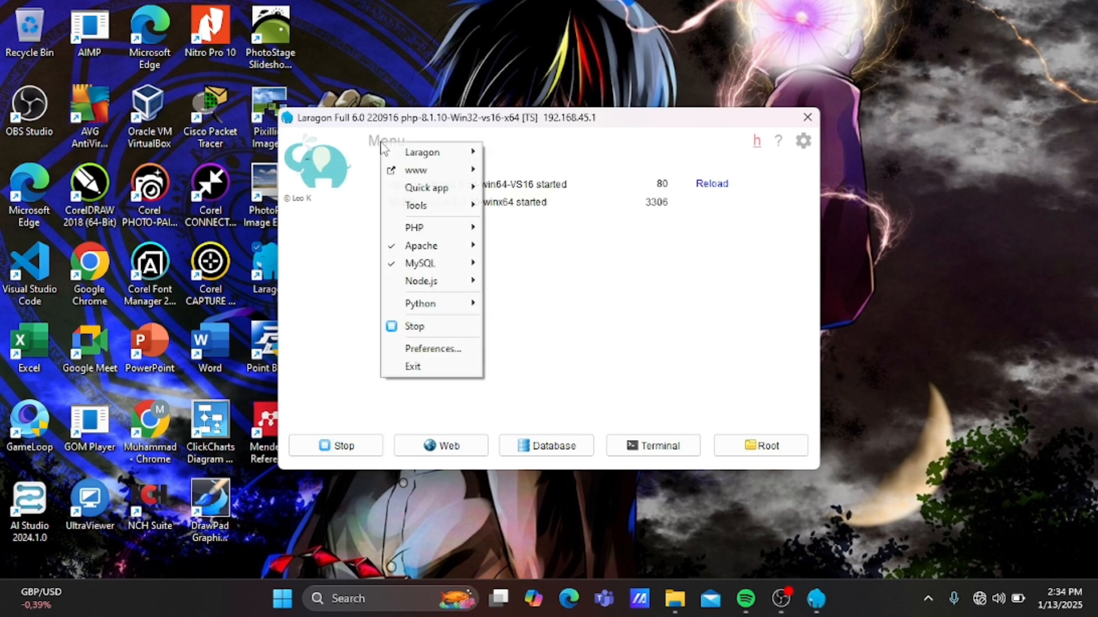
pyautogui.moveTo(426, 264)
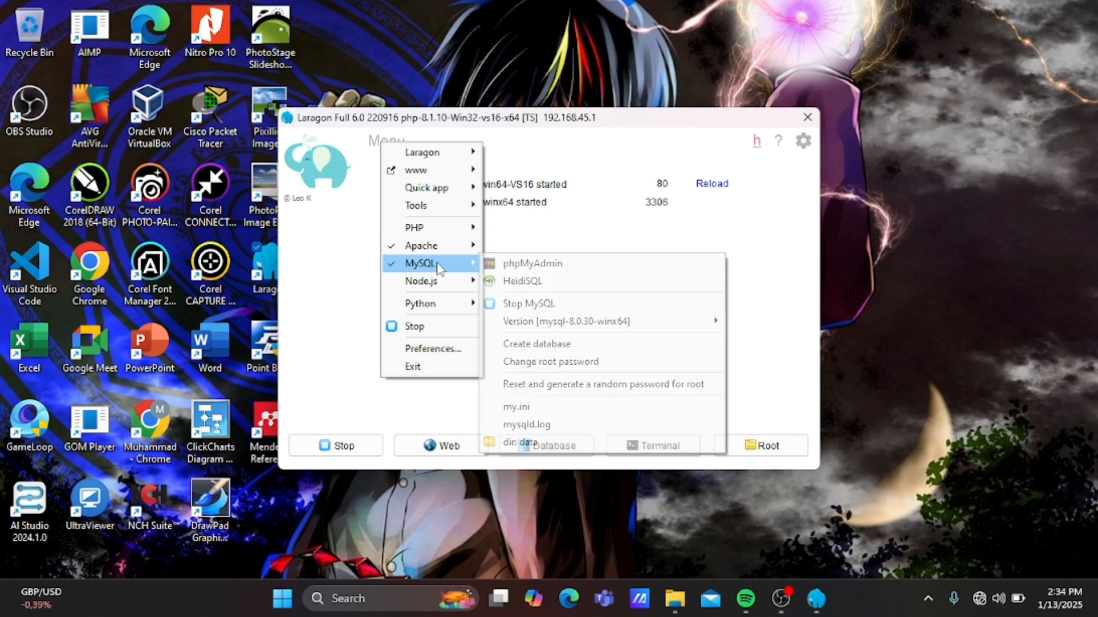
pyautogui.click(533, 283)
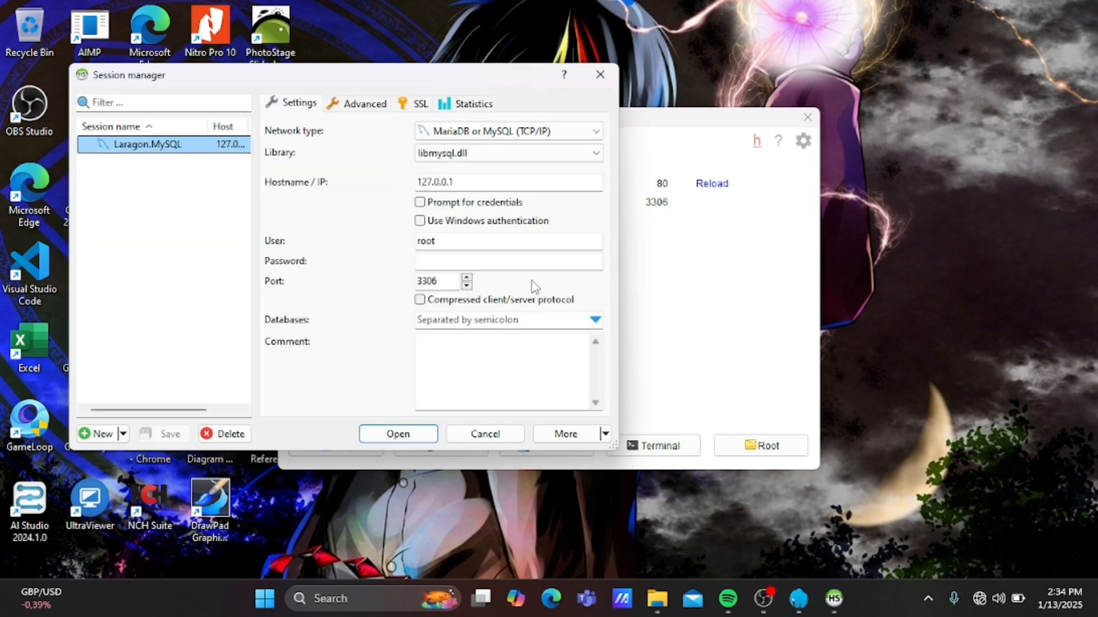
# Try the Laragon.MySQL connection, dismiss the 10061 error, and close the session manager.
pyautogui.click(399, 433)
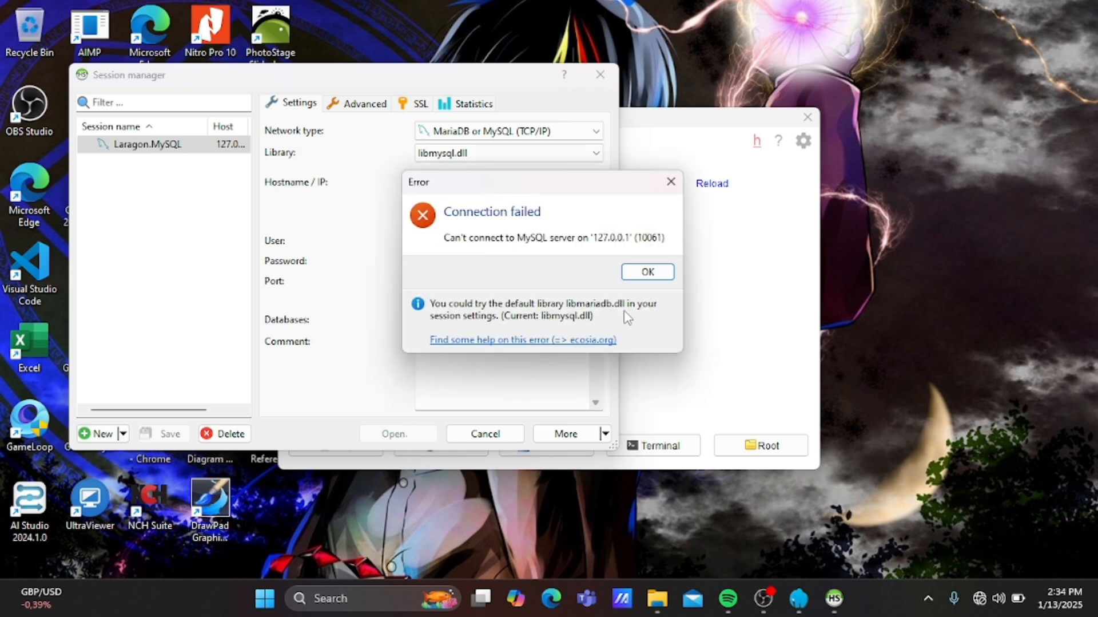
pyautogui.click(638, 274)
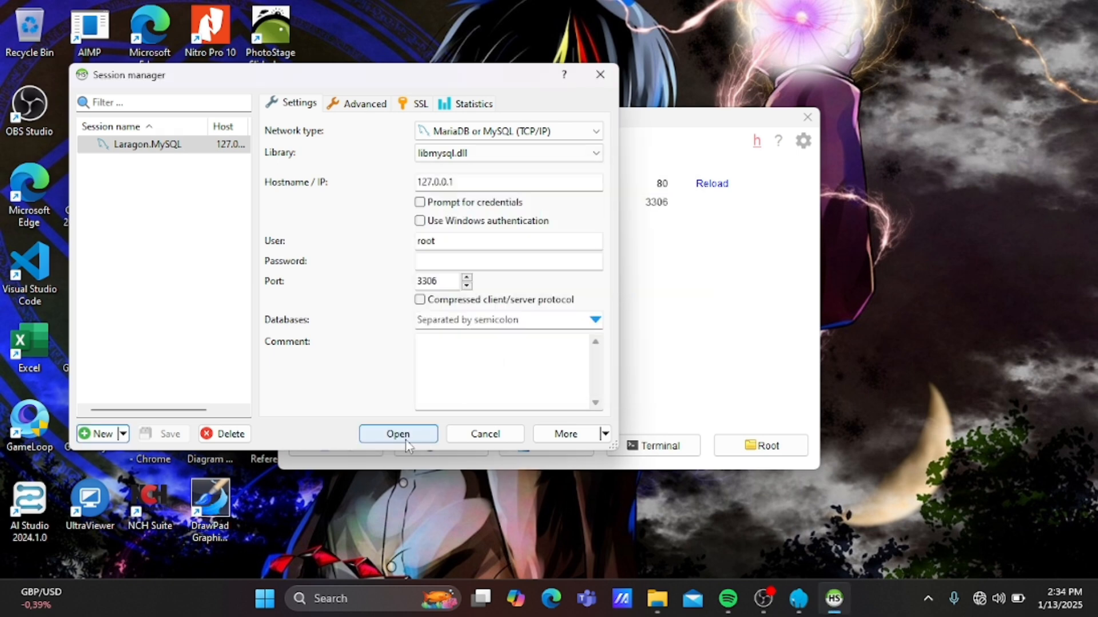
pyautogui.click(600, 74)
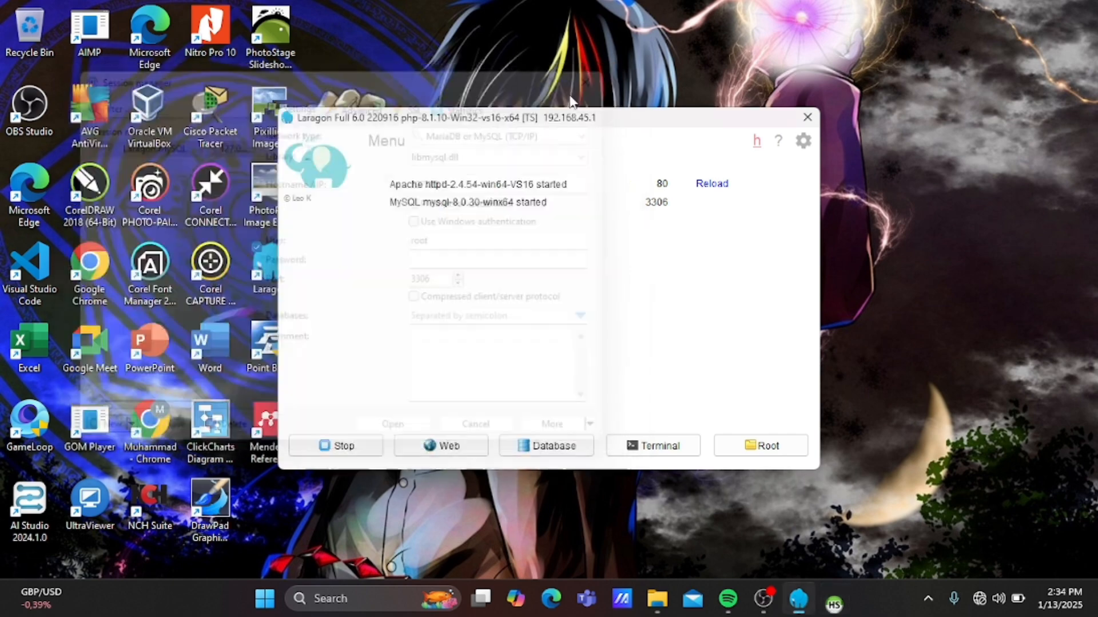
# Close and relaunch Laragon, then start Apache and MySQL again.
pyautogui.click(401, 144)
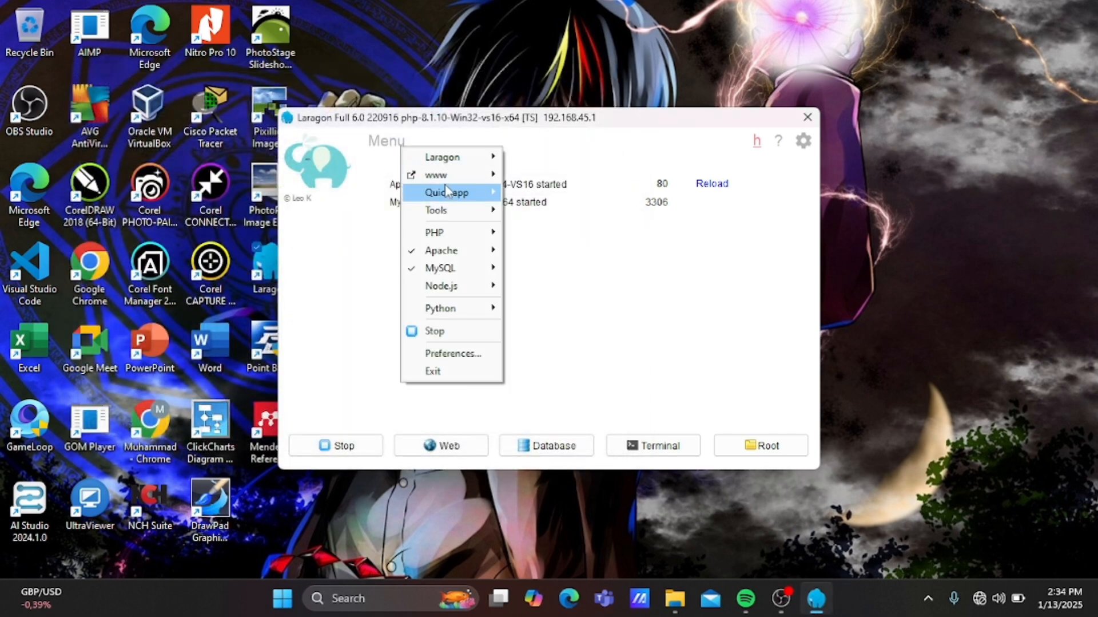
pyautogui.moveTo(439, 173)
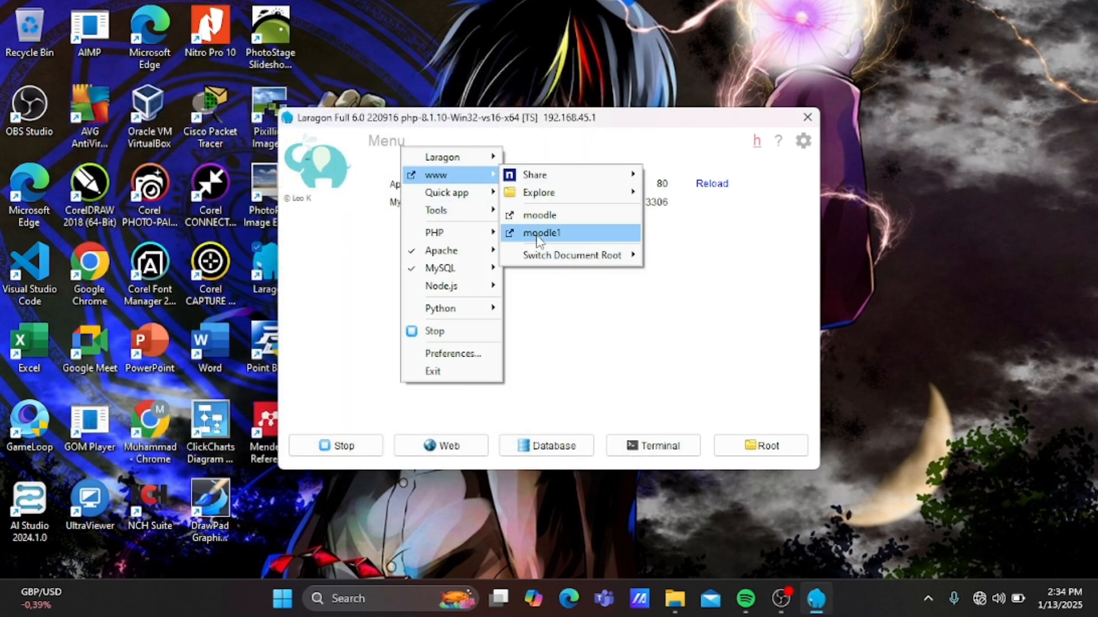
pyautogui.moveTo(572, 254)
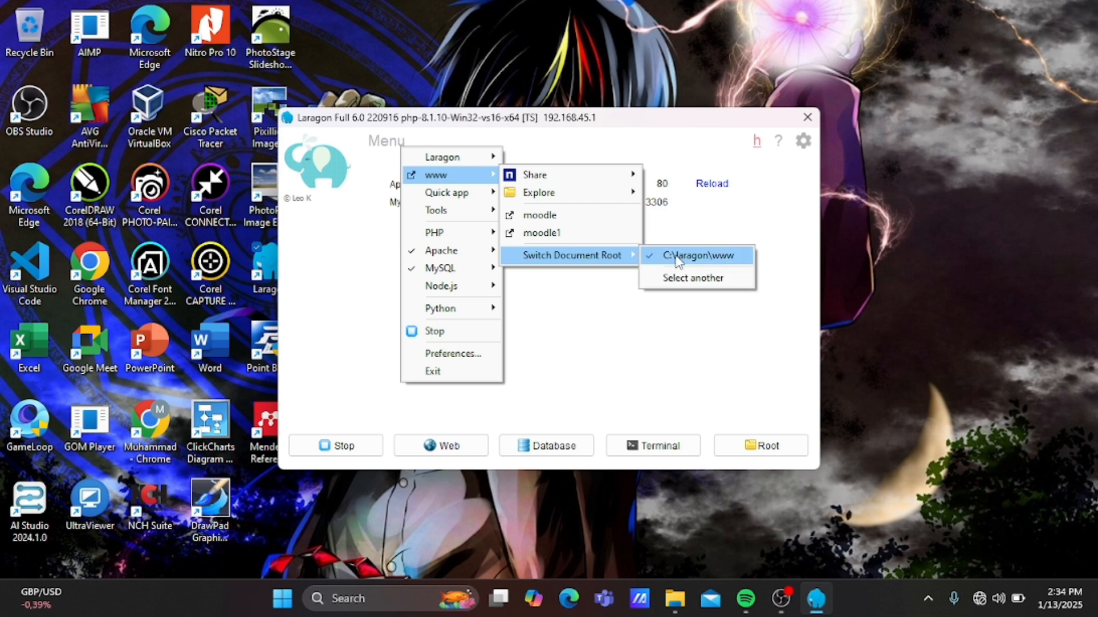
pyautogui.click(805, 119)
pyautogui.click(805, 119)
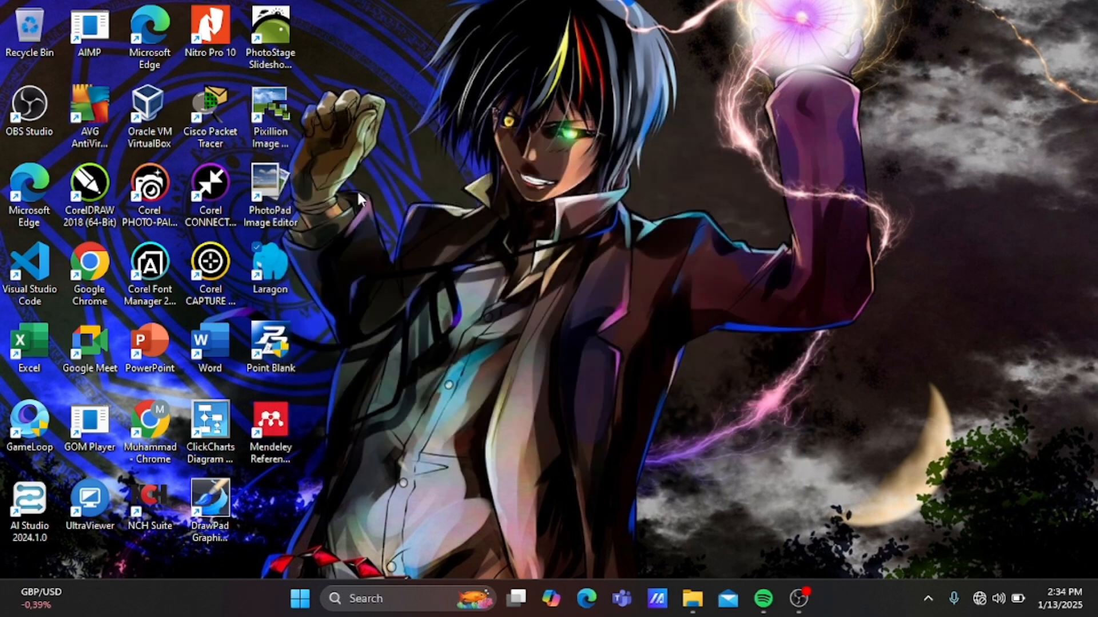
pyautogui.doubleClick(281, 274)
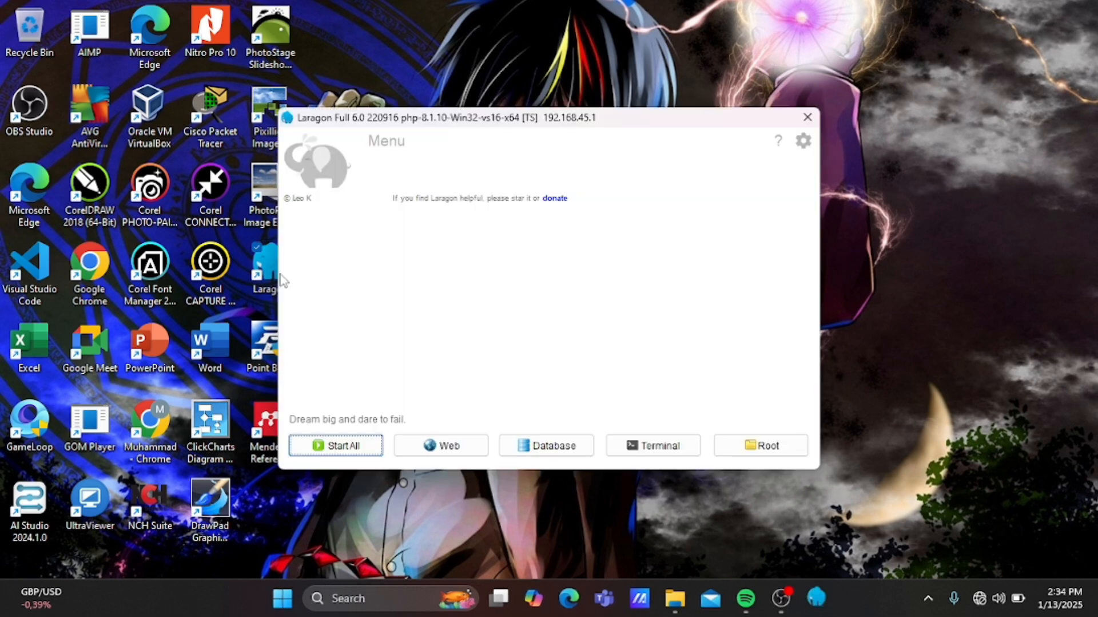
pyautogui.click(334, 447)
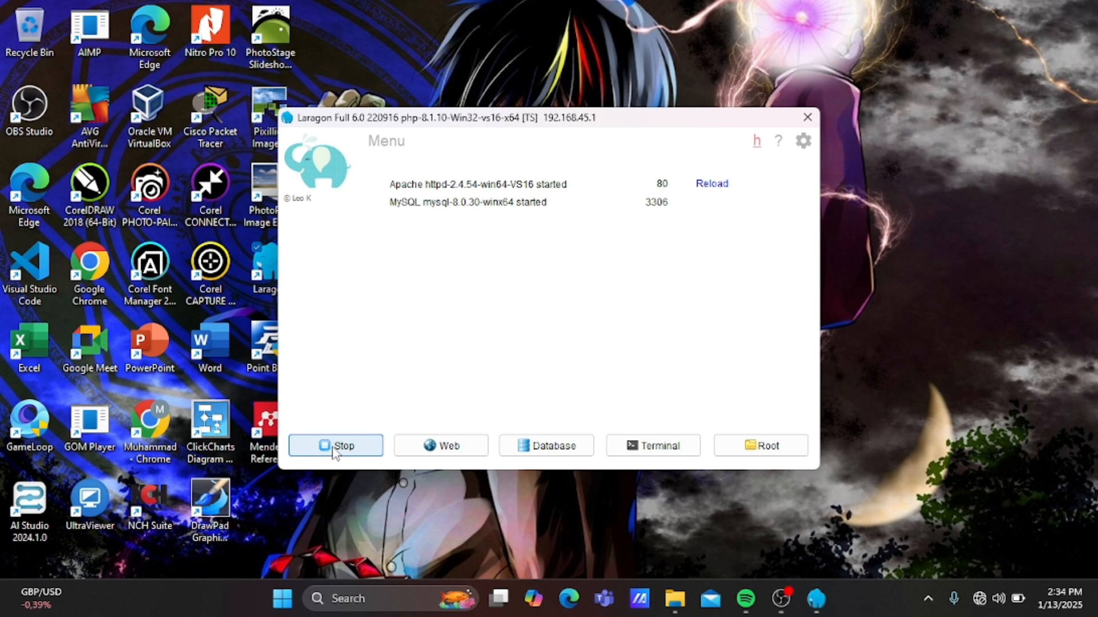
# Open HeidiSQL for the running MySQL server via Laragon's menu.
pyautogui.click(389, 150)
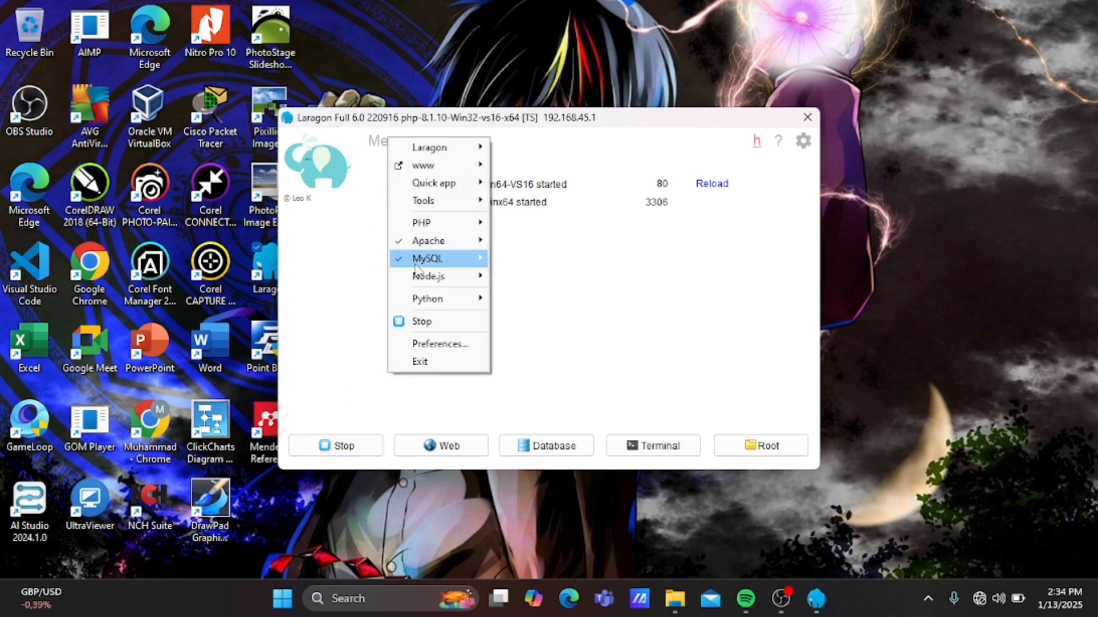
pyautogui.moveTo(444, 261)
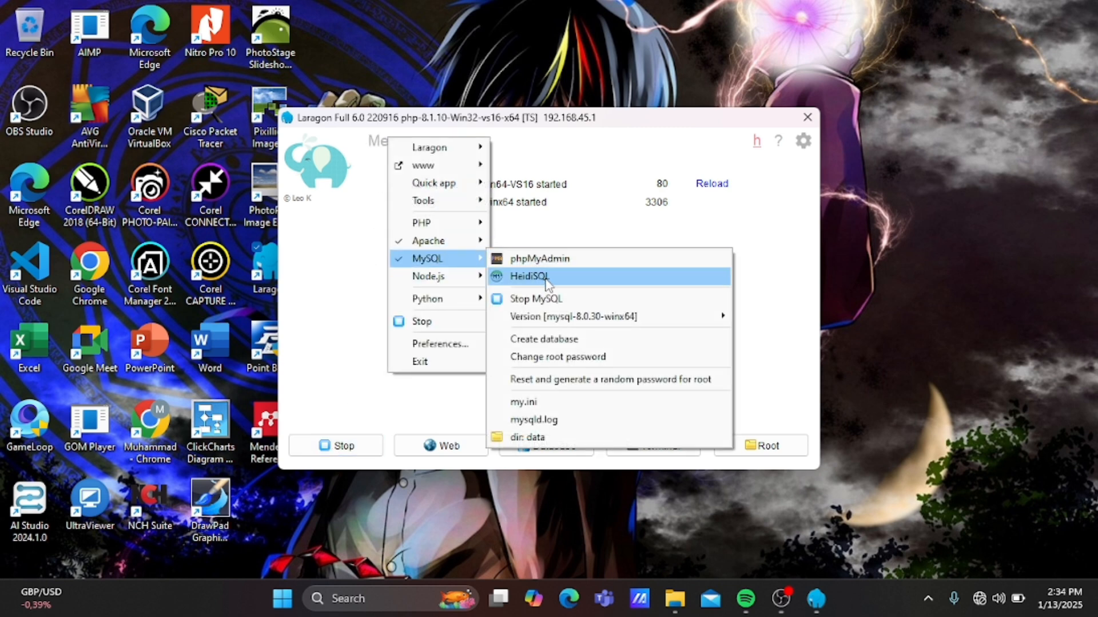
pyautogui.click(546, 277)
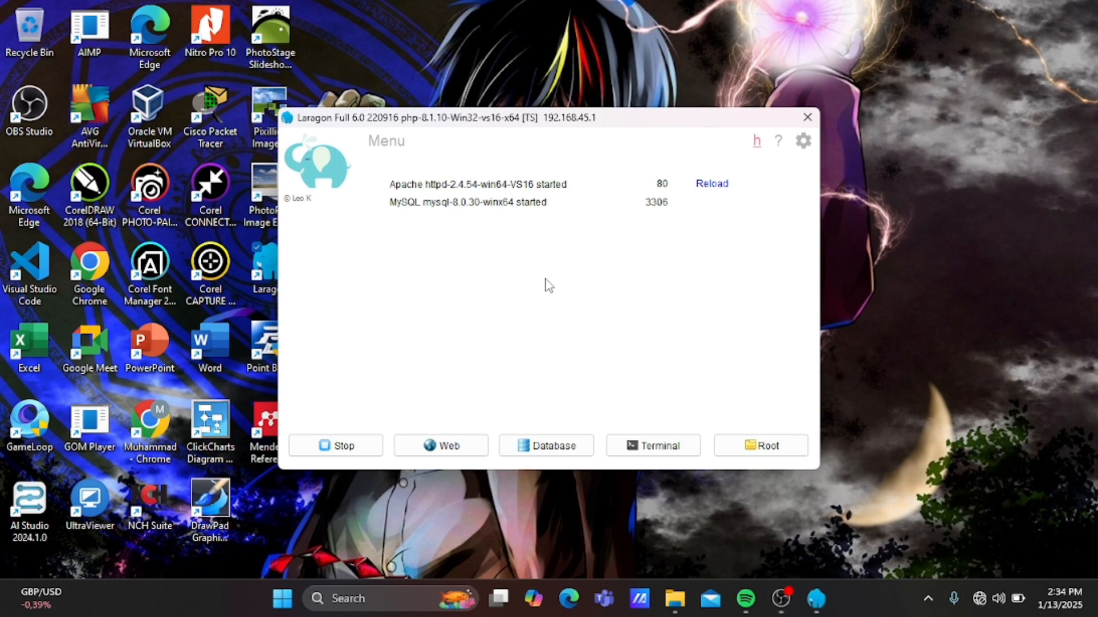
# Open the Laragon.MySQL session and run 'create database moodle1;' in a new query tab.
pyautogui.click(362, 393)
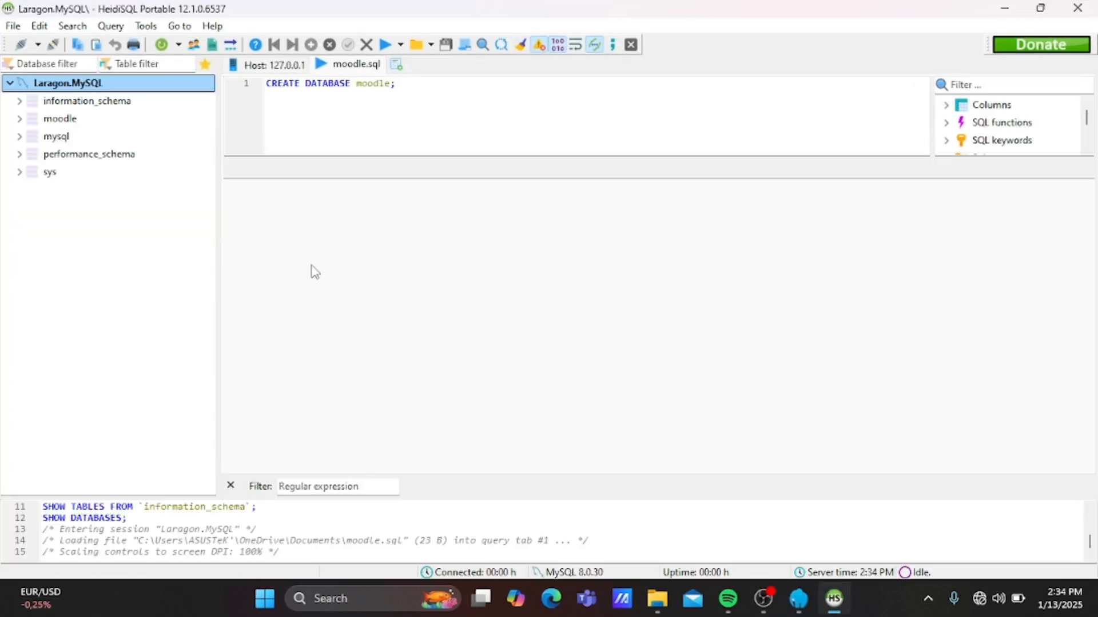
pyautogui.click(396, 65)
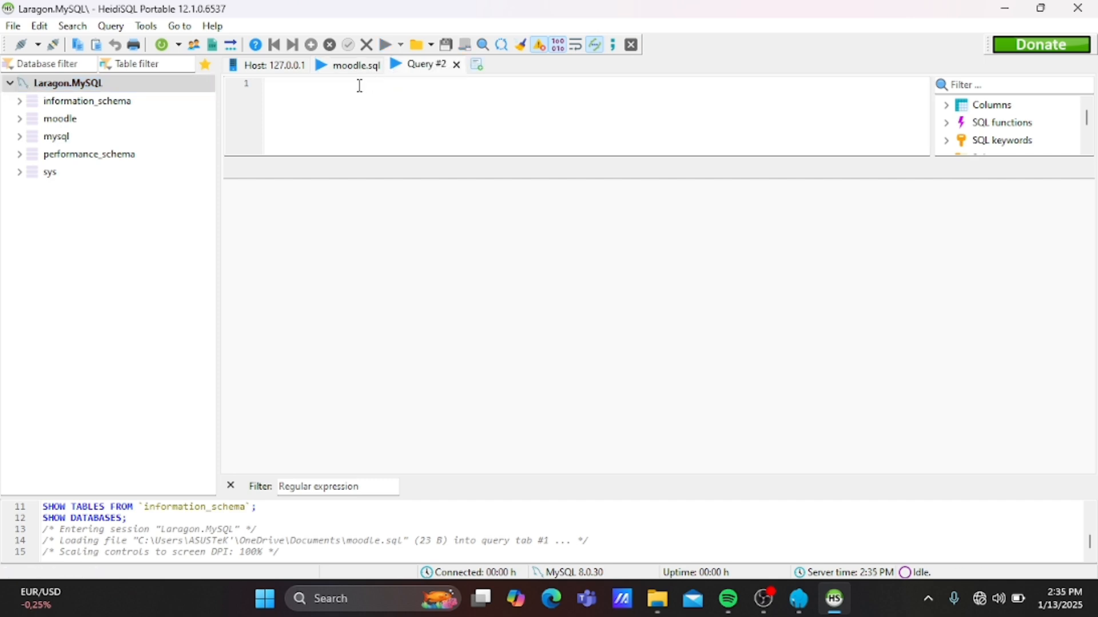
pyautogui.write('create ')
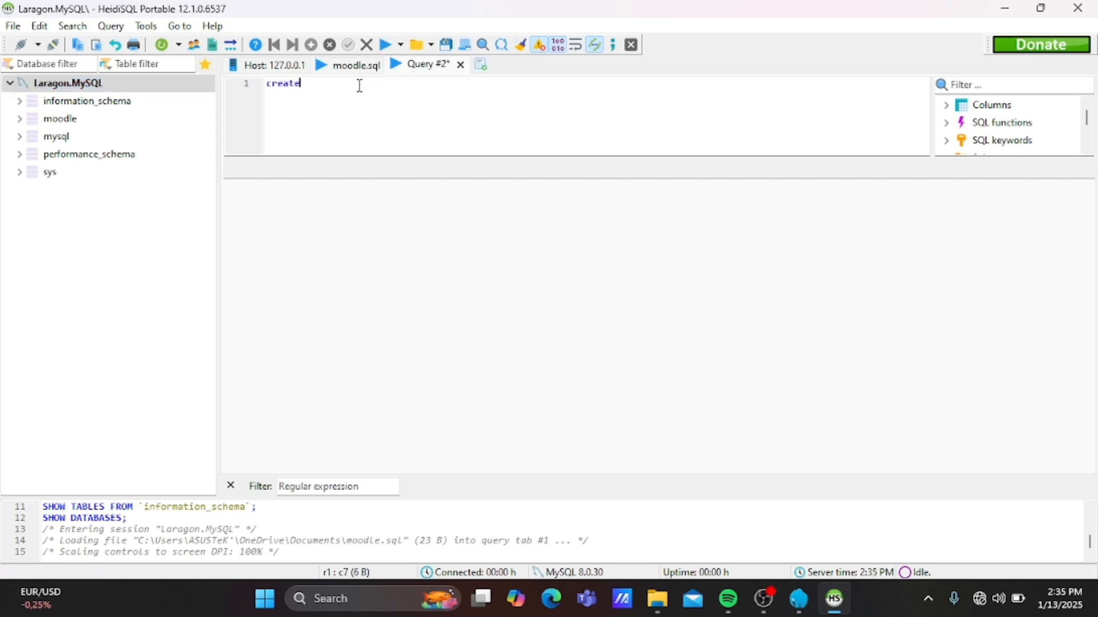
pyautogui.write('database ')
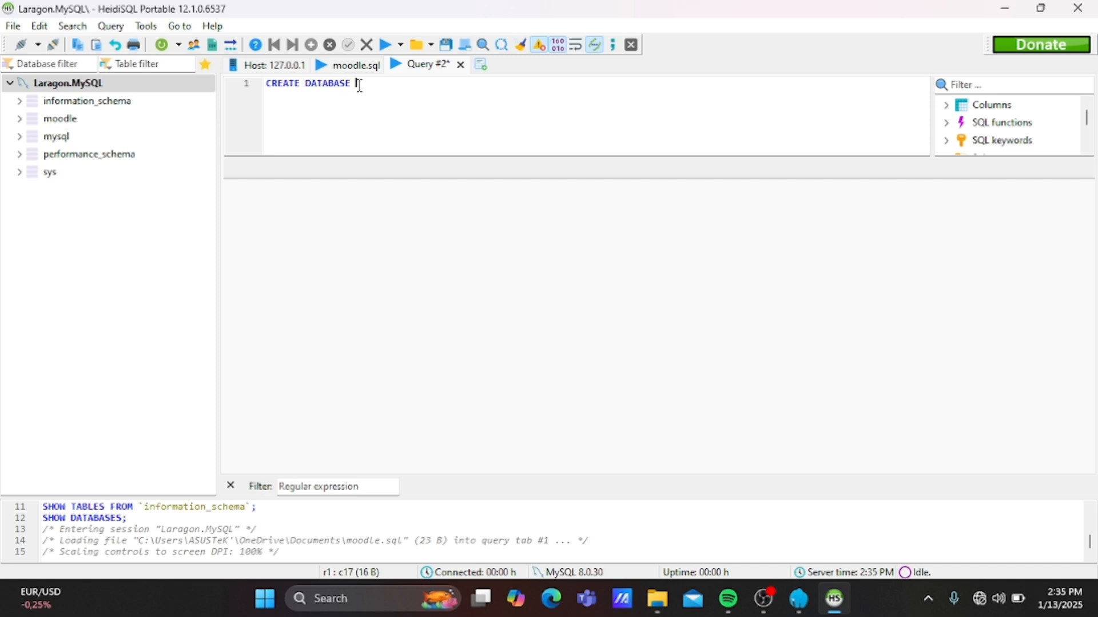
pyautogui.write('moodle1;')
pyautogui.click(384, 51)
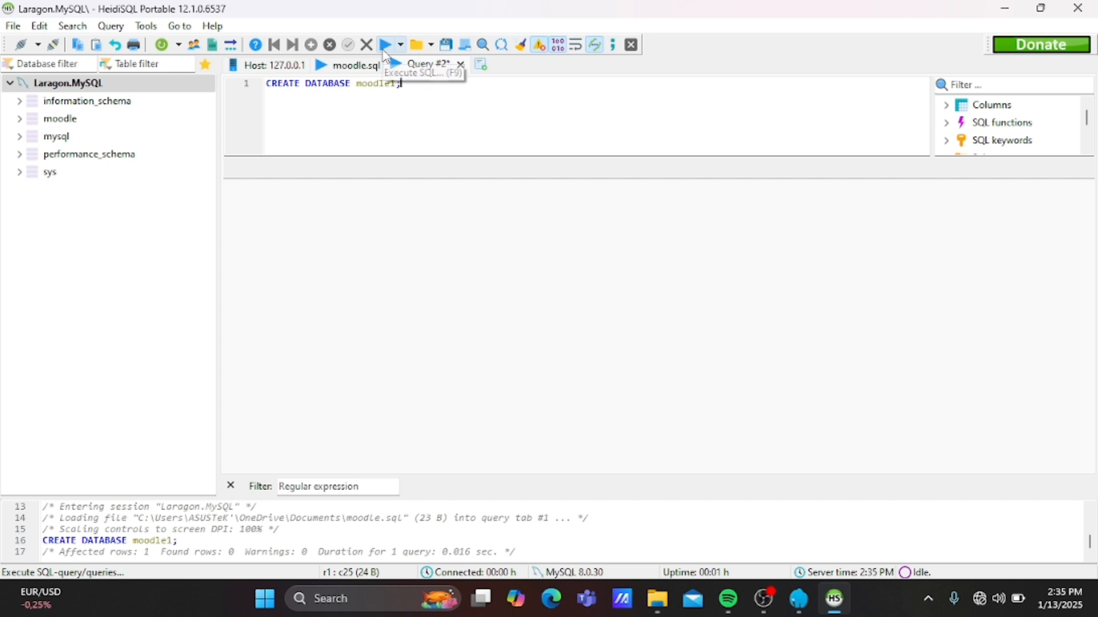
# Refresh the server's database list so moodle1 appears, then switch to Edge.
pyautogui.click(102, 87)
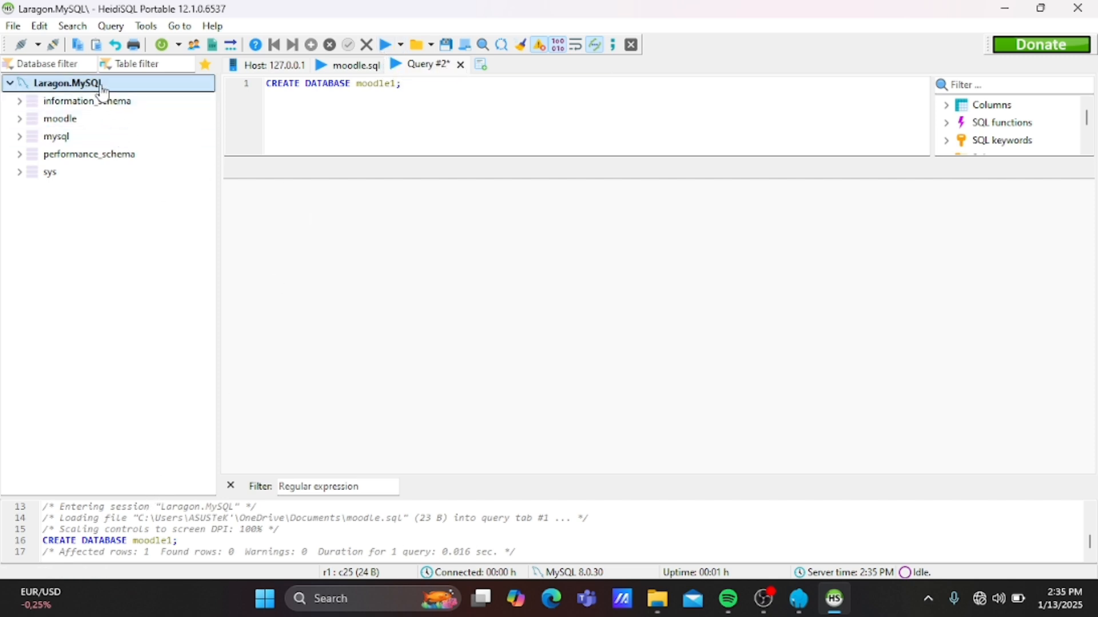
pyautogui.rightClick(103, 92)
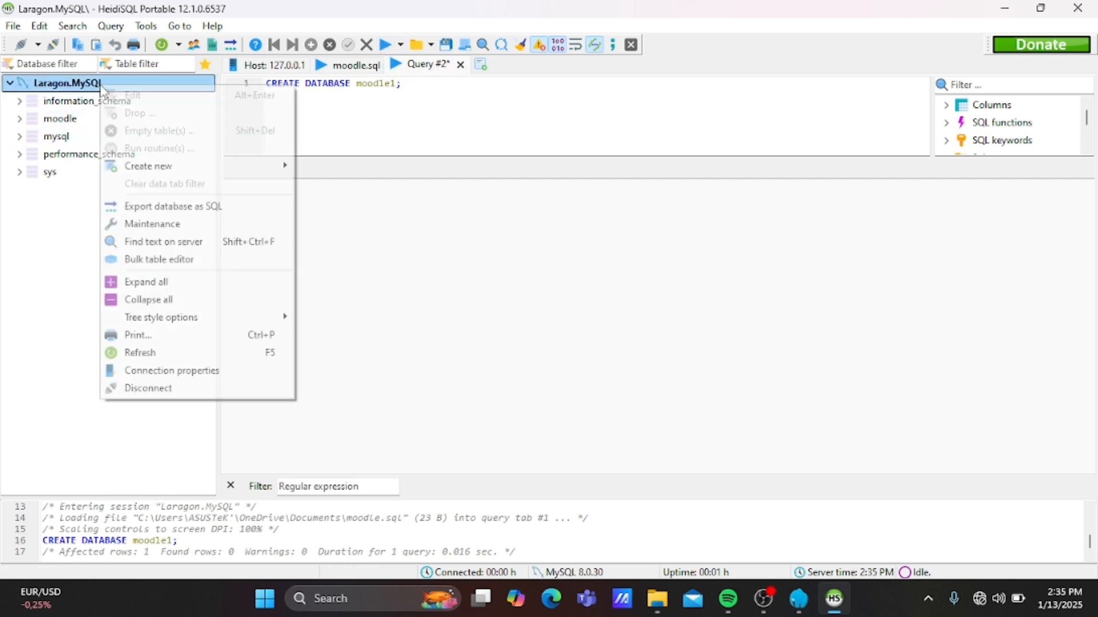
pyautogui.click(149, 354)
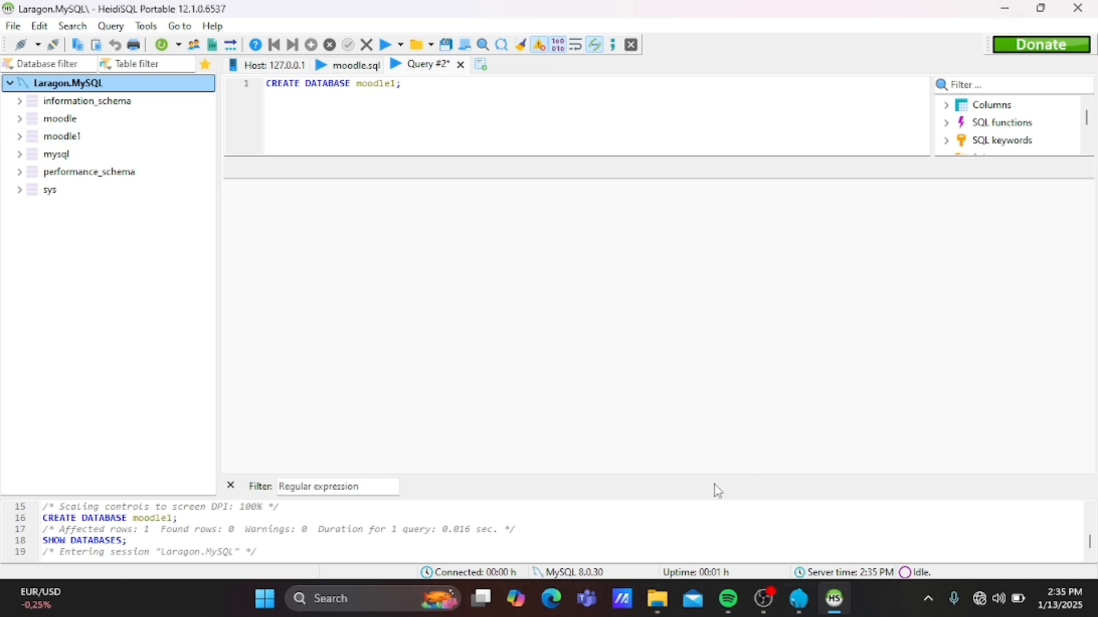
pyautogui.click(552, 609)
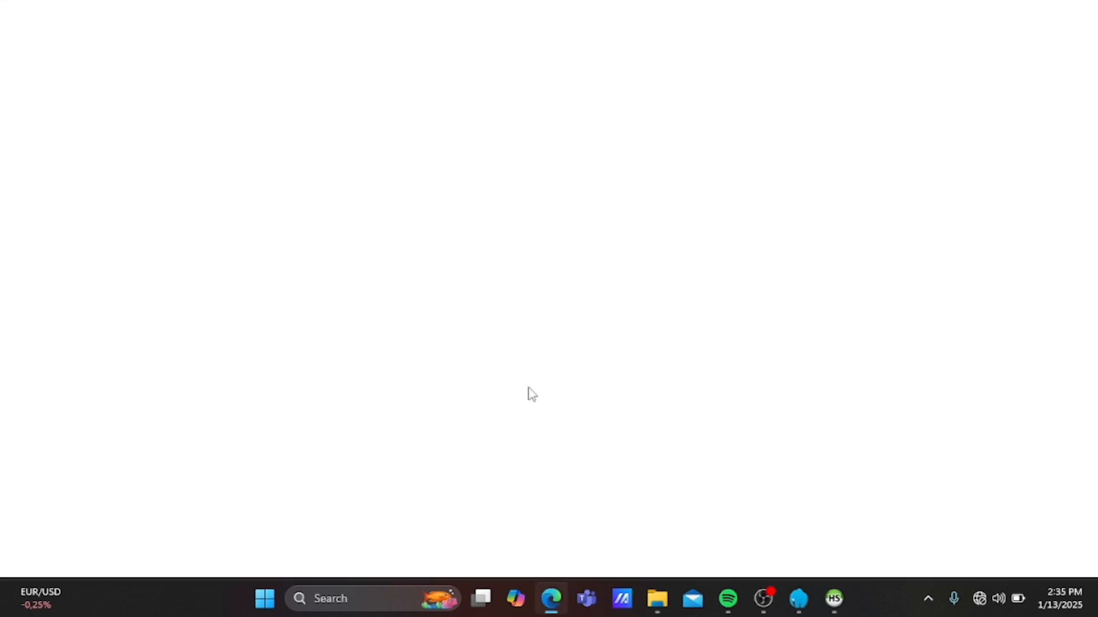
# Load localhost/moodle1 from Edge's address bar.
pyautogui.write('lo')
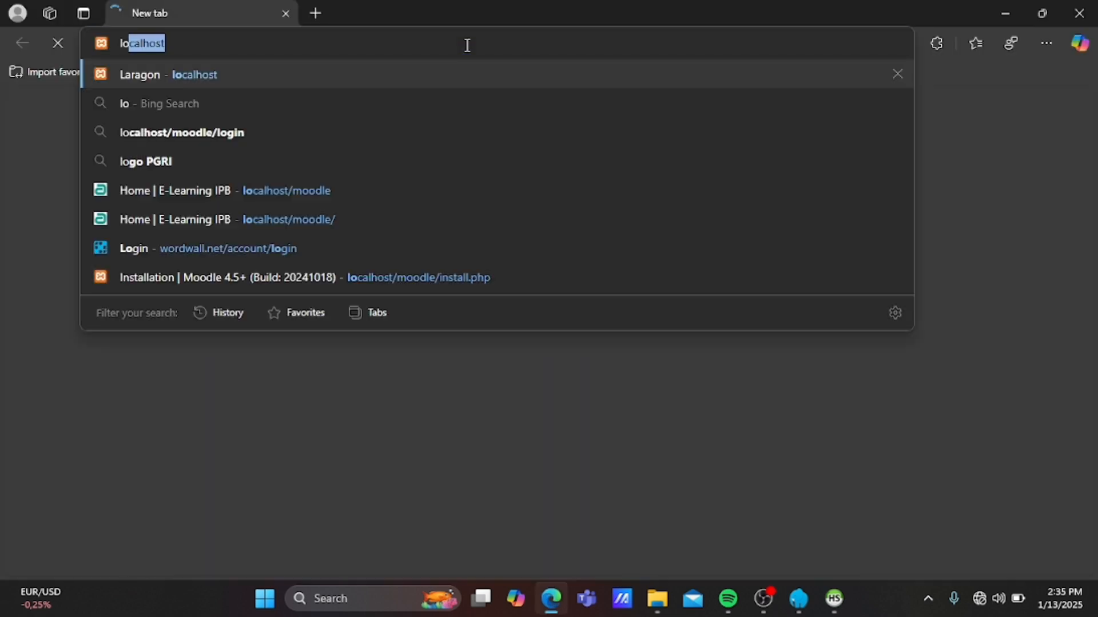
pyautogui.press('BackSpace')
pyautogui.press('BackSpace')
pyautogui.press('BackSpace')
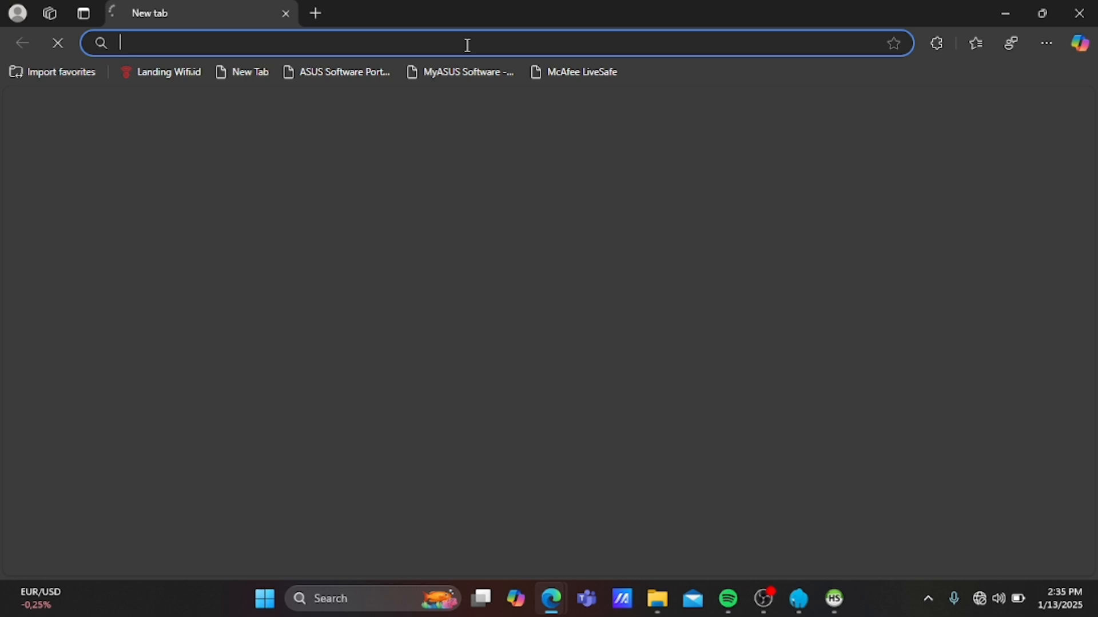
pyautogui.click(431, 46)
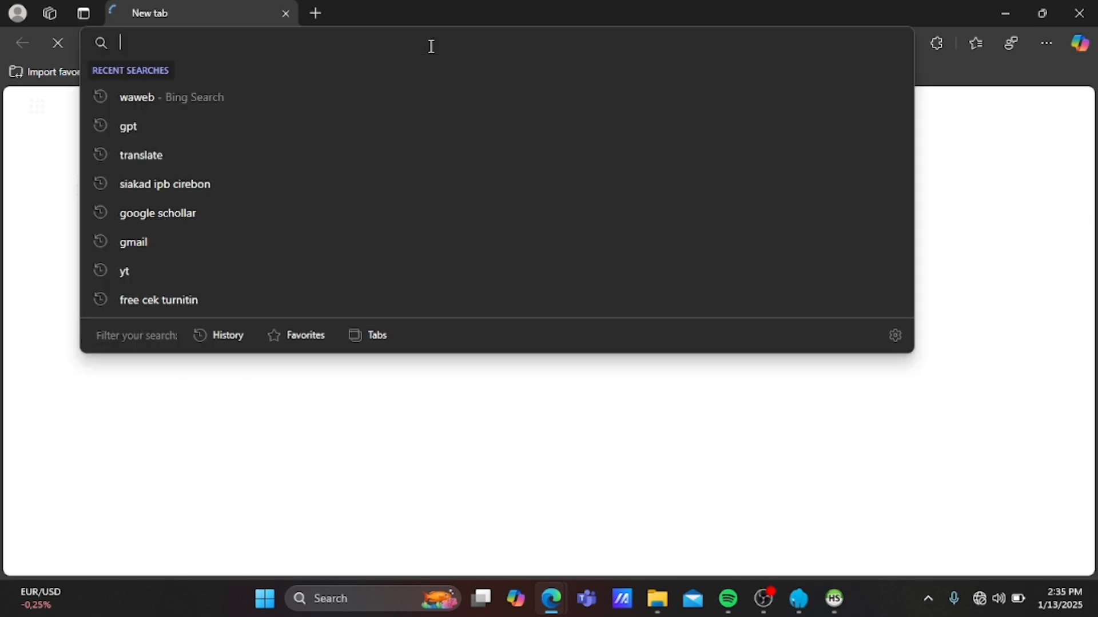
pyautogui.write('localhost/moodle/')
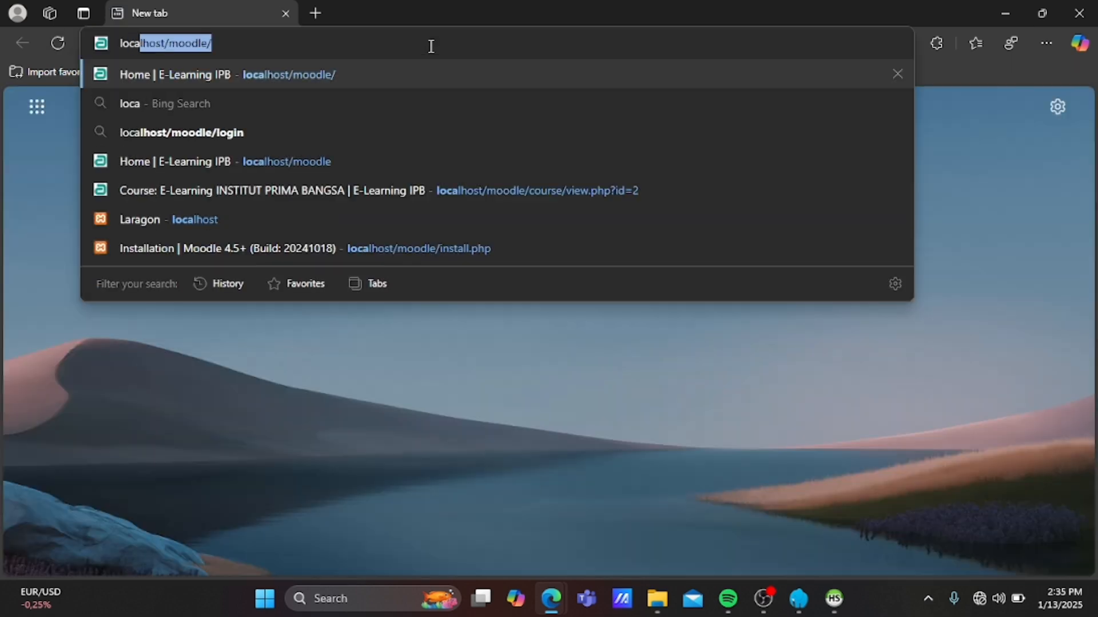
pyautogui.press('Right')
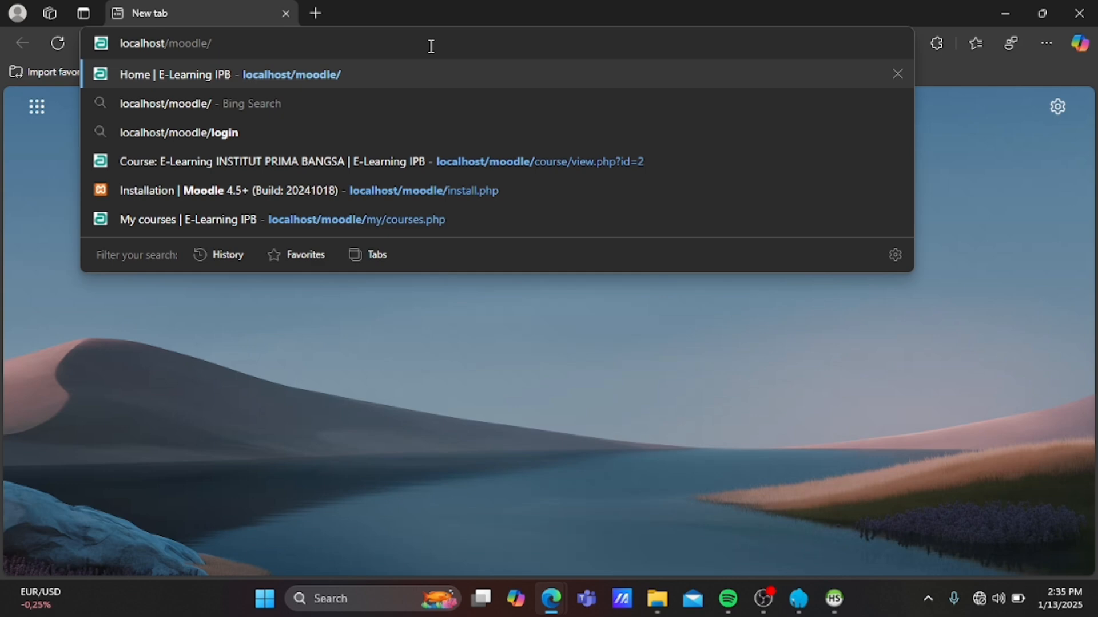
pyautogui.press('BackSpace')
pyautogui.write('1')
pyautogui.press('Return')
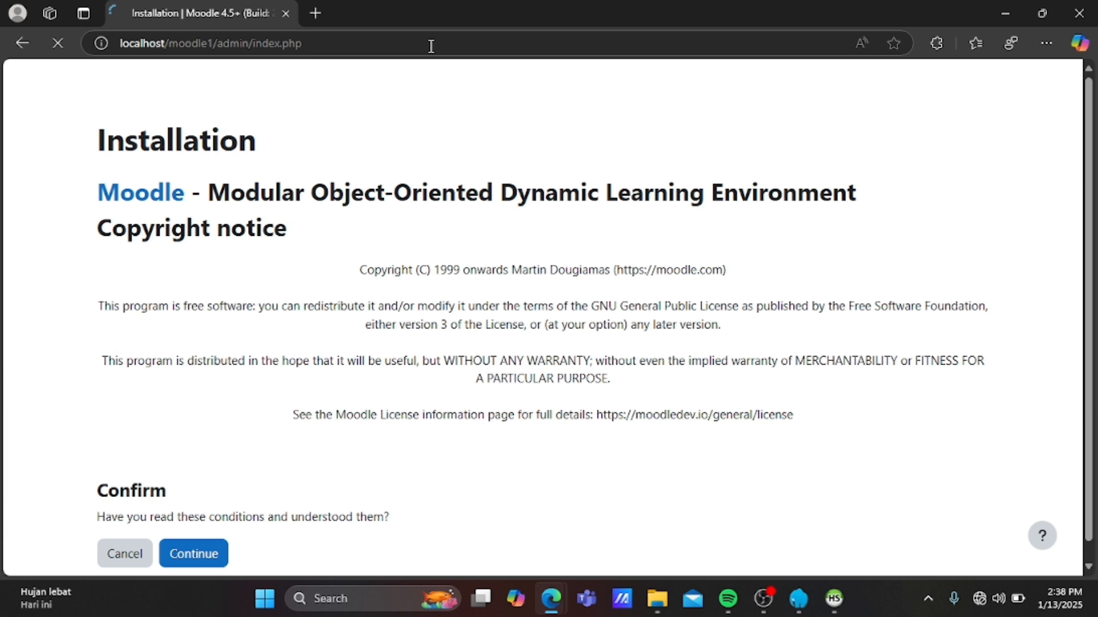
# Accept the Moodle copyright conditions and continue.
pyautogui.click(200, 556)
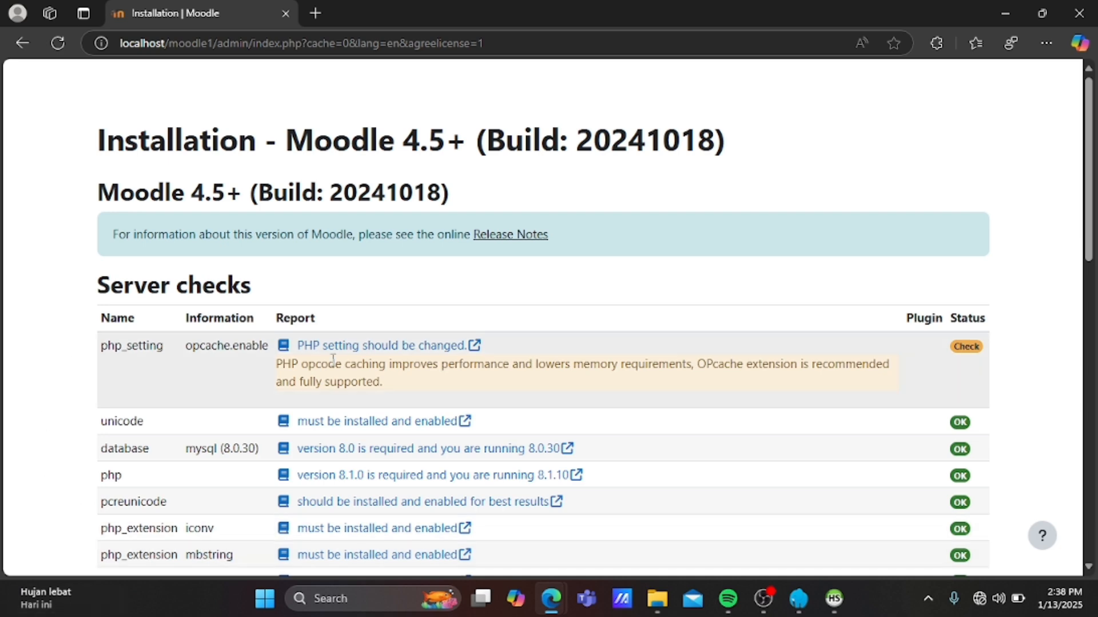
# Continue past the server checks, despite the opcache warning, to begin module installation.
pyautogui.scroll(-10, 332, 363)
pyautogui.scroll(-3, 332, 366)
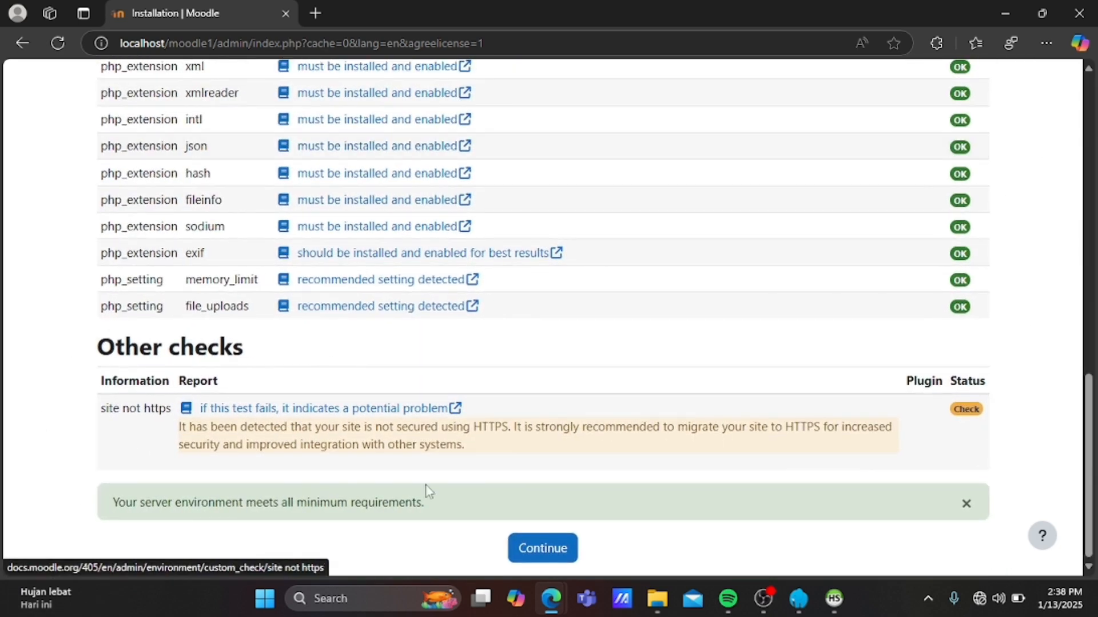
pyautogui.click(549, 552)
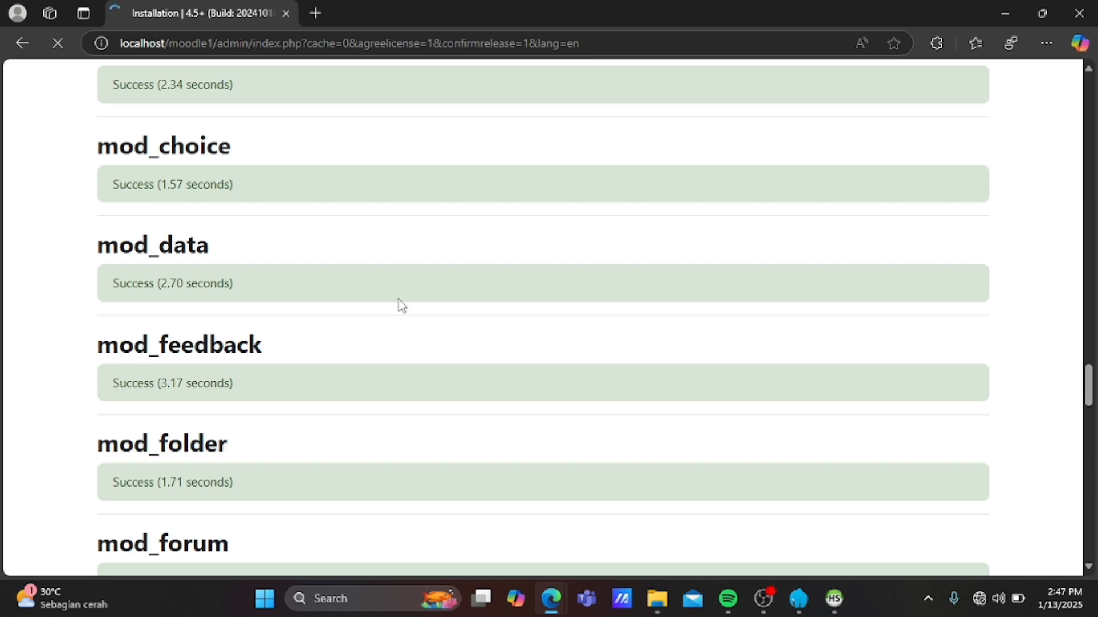
# Follow the plugin installation log down to the factor plugins ending with factor_webauthn.
pyautogui.scroll(-20, 403, 306)
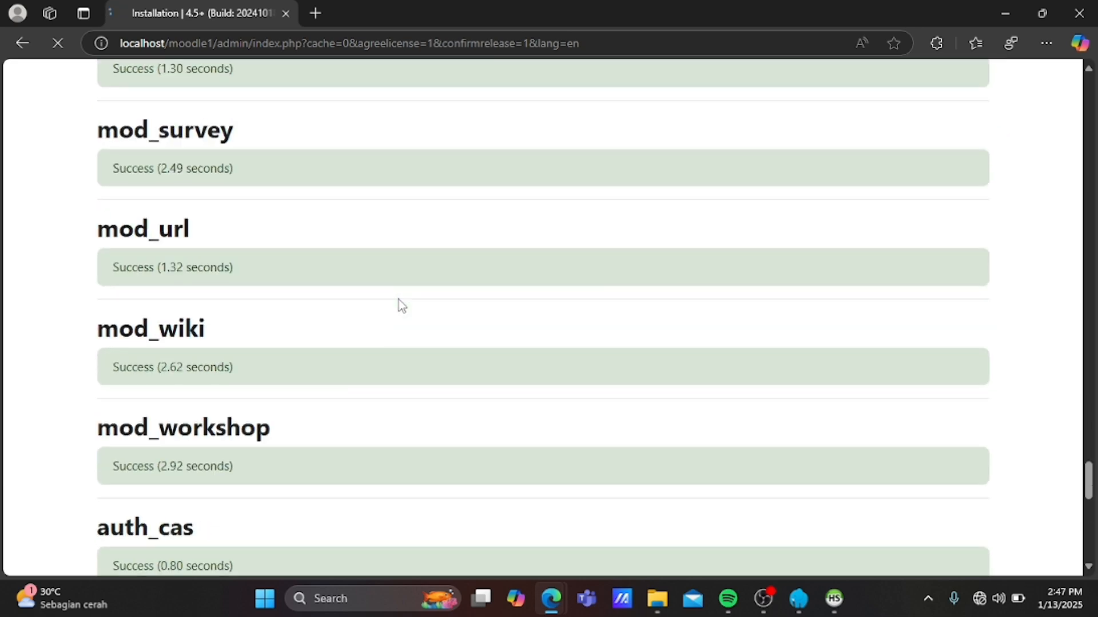
pyautogui.scroll(12, 402, 306)
pyautogui.scroll(-20, 387, 394)
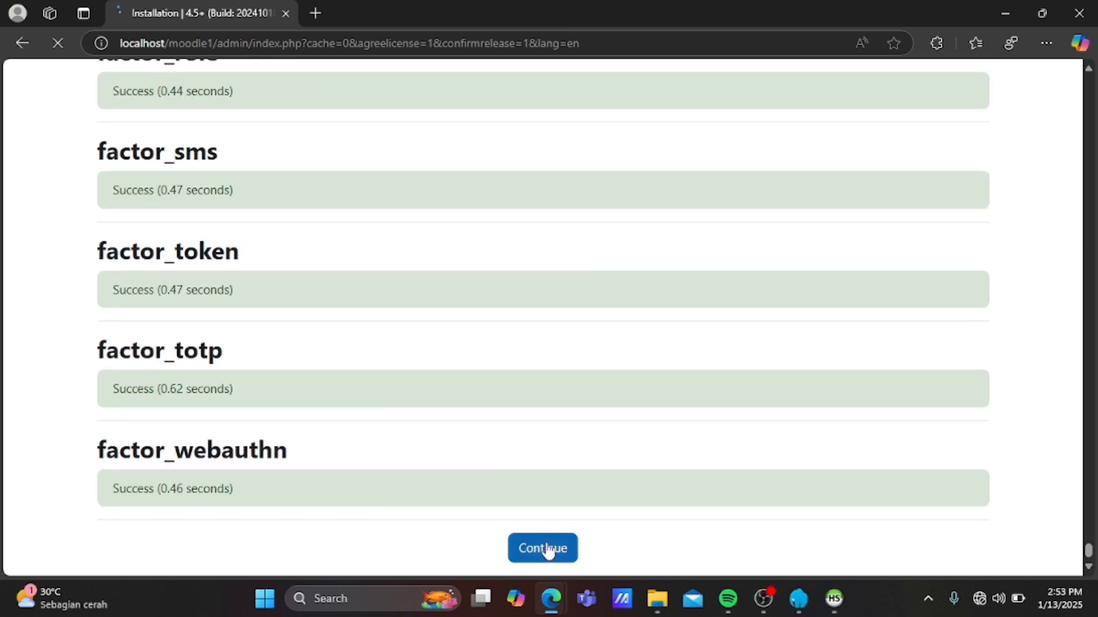
# Continue past the installation results to the main administrator account form.
pyautogui.click(547, 551)
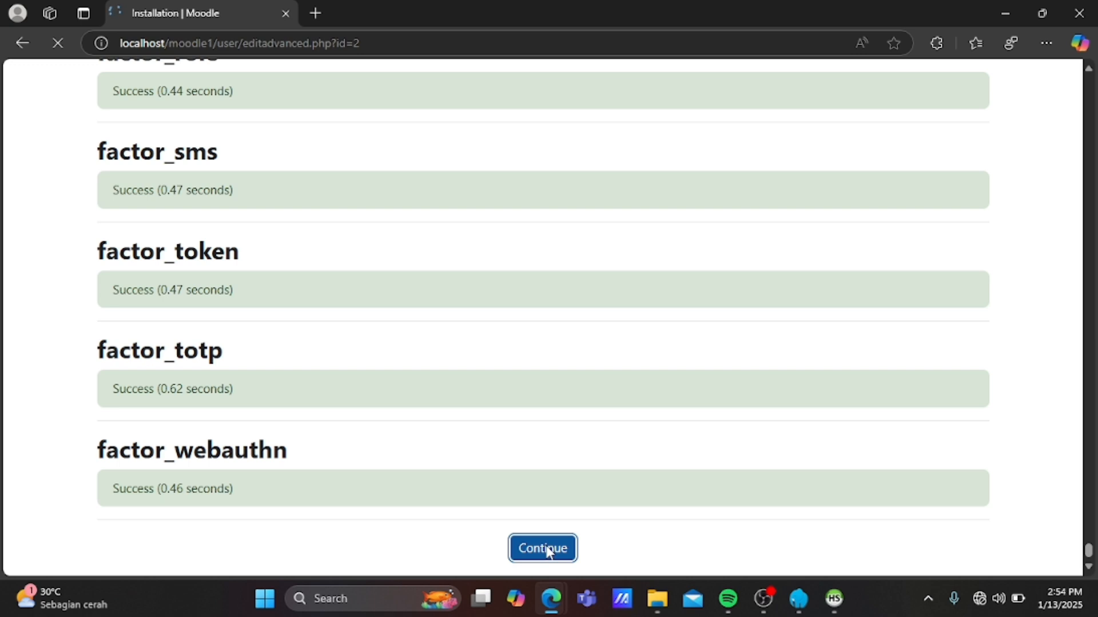
pyautogui.click(546, 550)
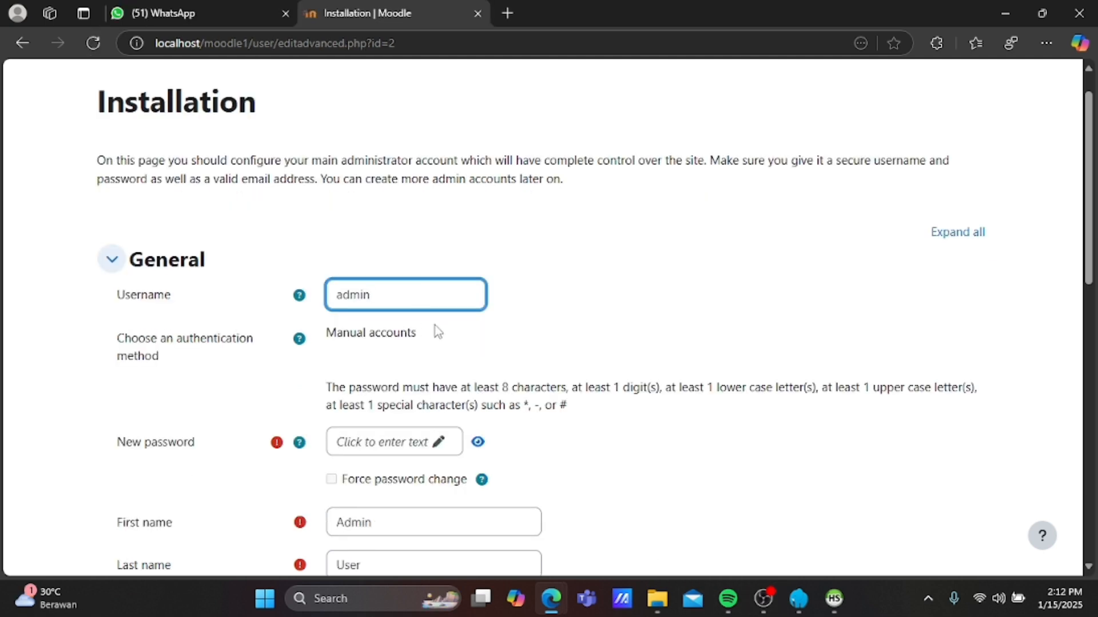
# Replace the default admin username with the chosen username, rejecting autofill suggestions.
pyautogui.press('BackSpace')
pyautogui.press('BackSpace')
pyautogui.press('BackSpace')
pyautogui.press('BackSpace')
pyautogui.press('BackSpace')
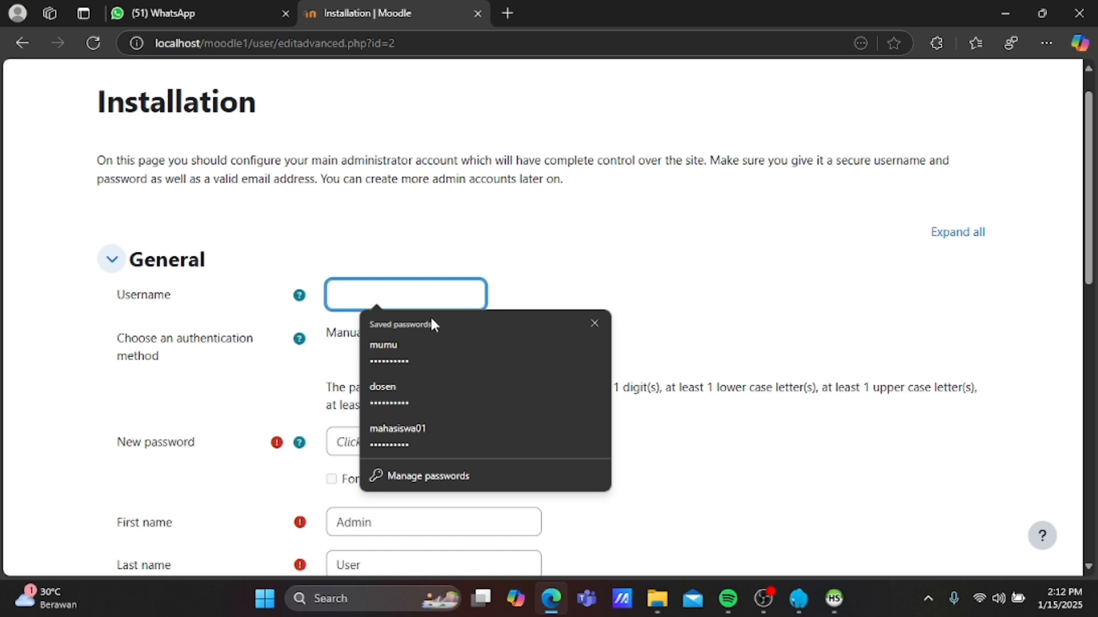
pyautogui.write('muhammad MUK')
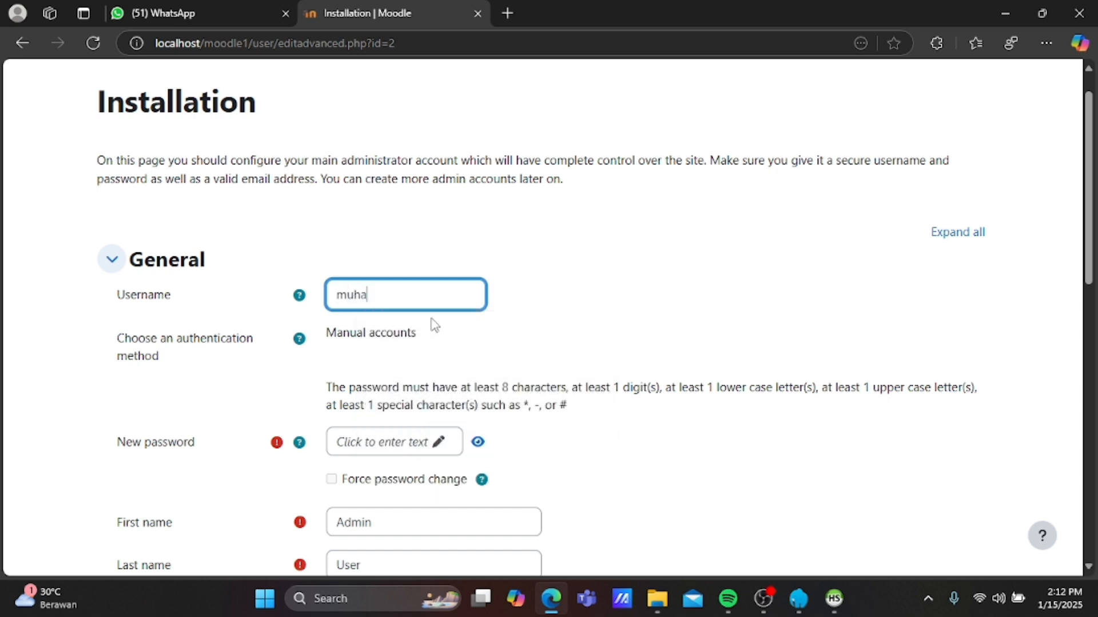
pyautogui.press('BackSpace')
pyautogui.press('BackSpace')
pyautogui.press('BackSpace')
pyautogui.write('m')
pyautogui.press('BackSpace')
pyautogui.press('BackSpace')
pyautogui.write('mukhlus')
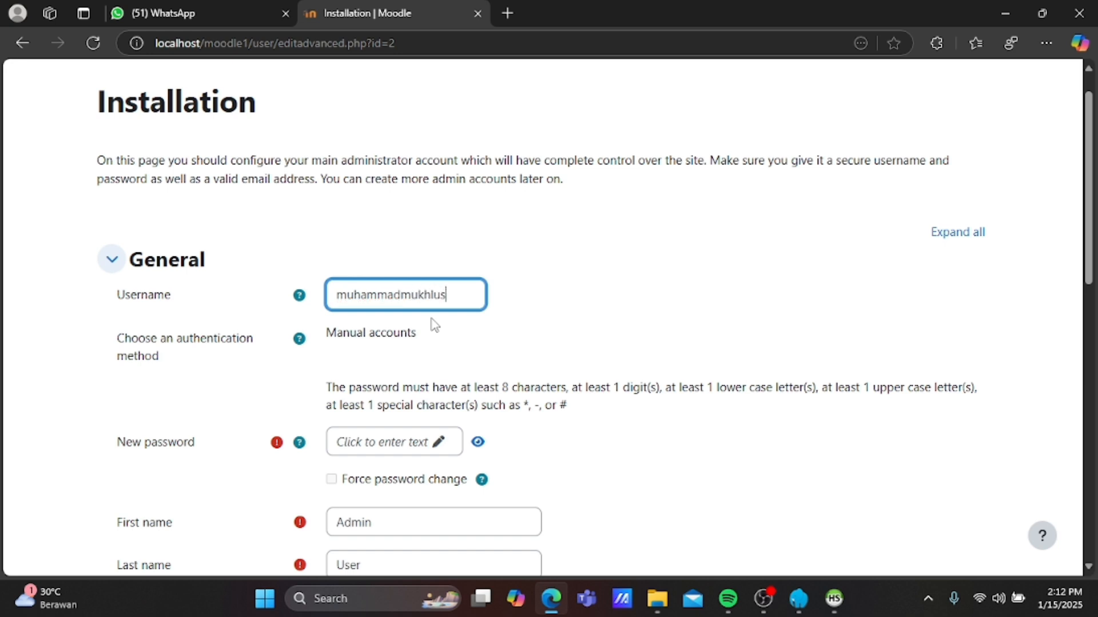
pyautogui.press('BackSpace')
pyautogui.press('BackSpace')
pyautogui.press('BackSpace')
pyautogui.press('BackSpace')
pyautogui.press('BackSpace')
pyautogui.press('BackSpace')
pyautogui.press('BackSpace')
pyautogui.press('BackSpace')
pyautogui.press('BackSpace')
pyautogui.press('BackSpace')
pyautogui.press('BackSpace')
pyautogui.press('BackSpace')
pyautogui.press('BackSpace')
pyautogui.press('BackSpace')
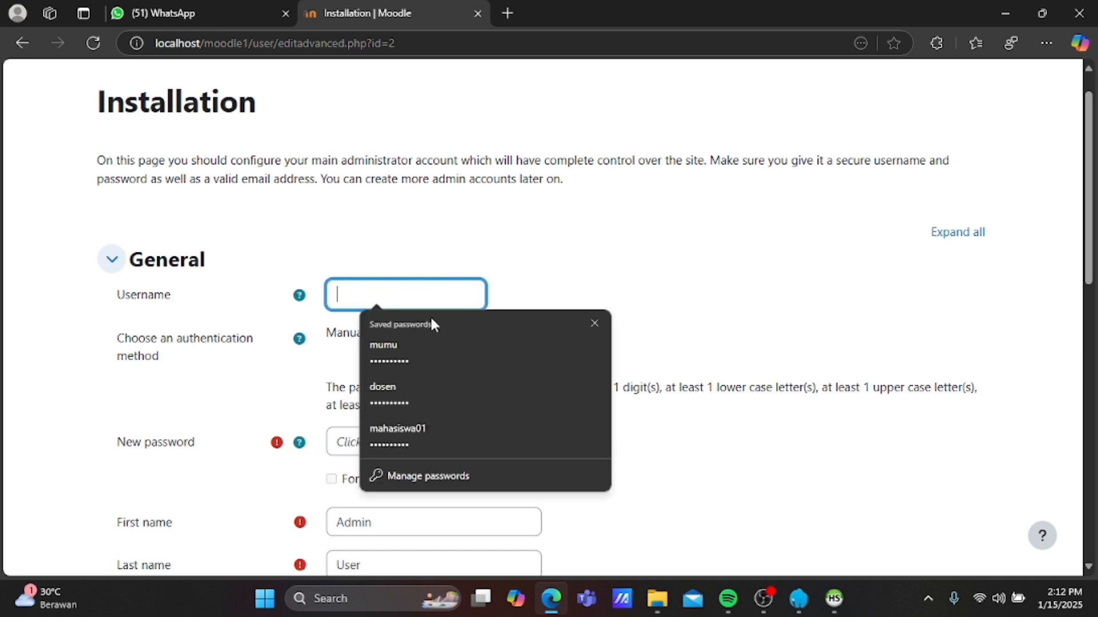
pyautogui.write('mukhlis')
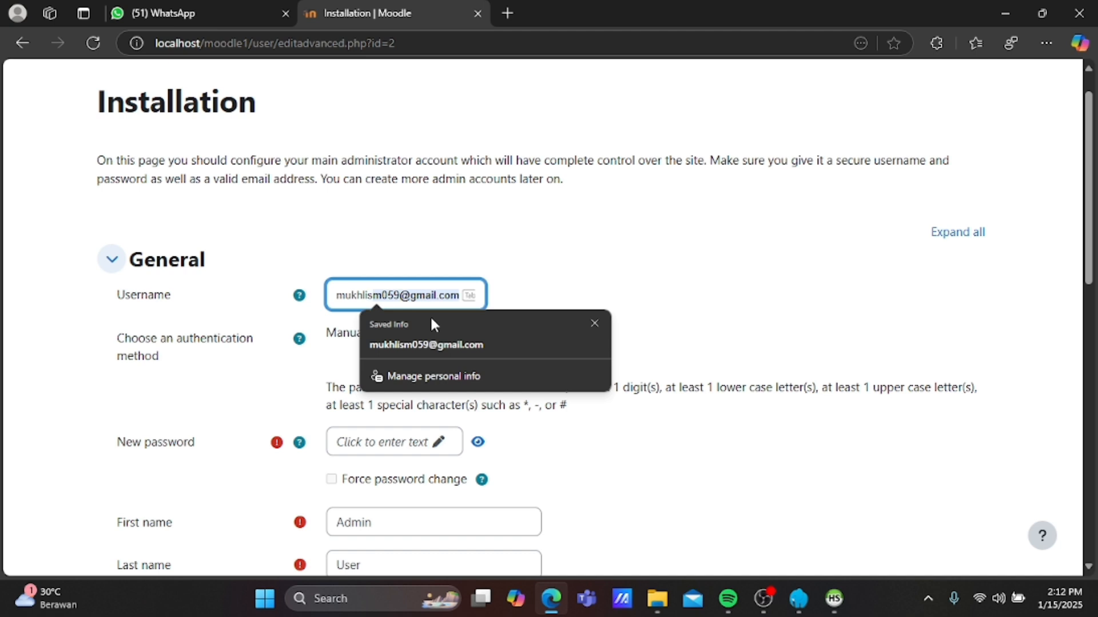
pyautogui.press('BackSpace')
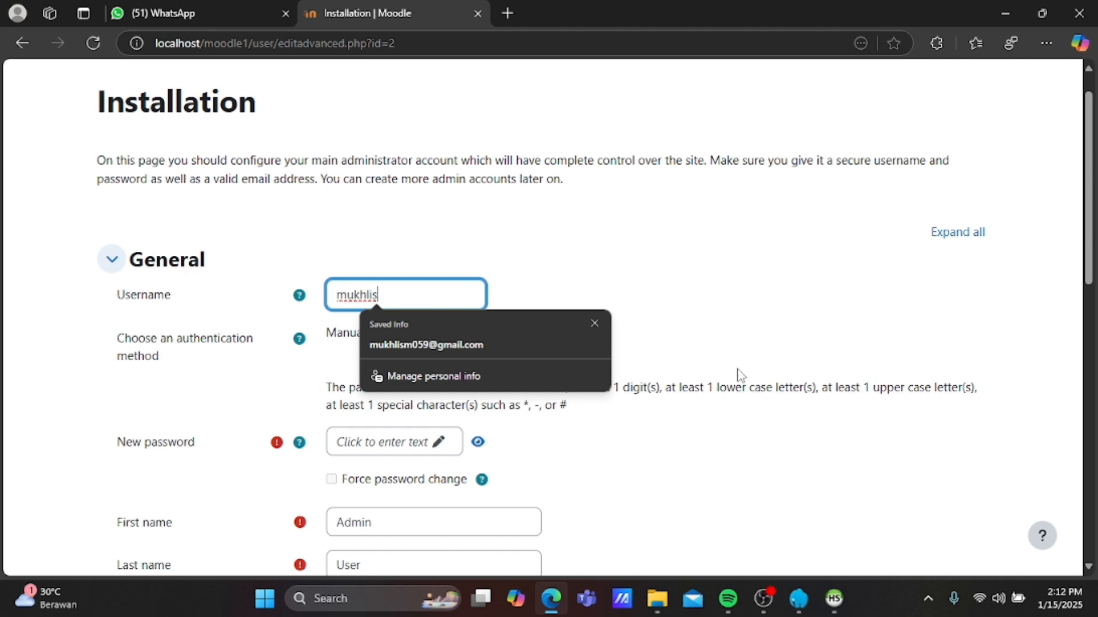
pyautogui.click(725, 452)
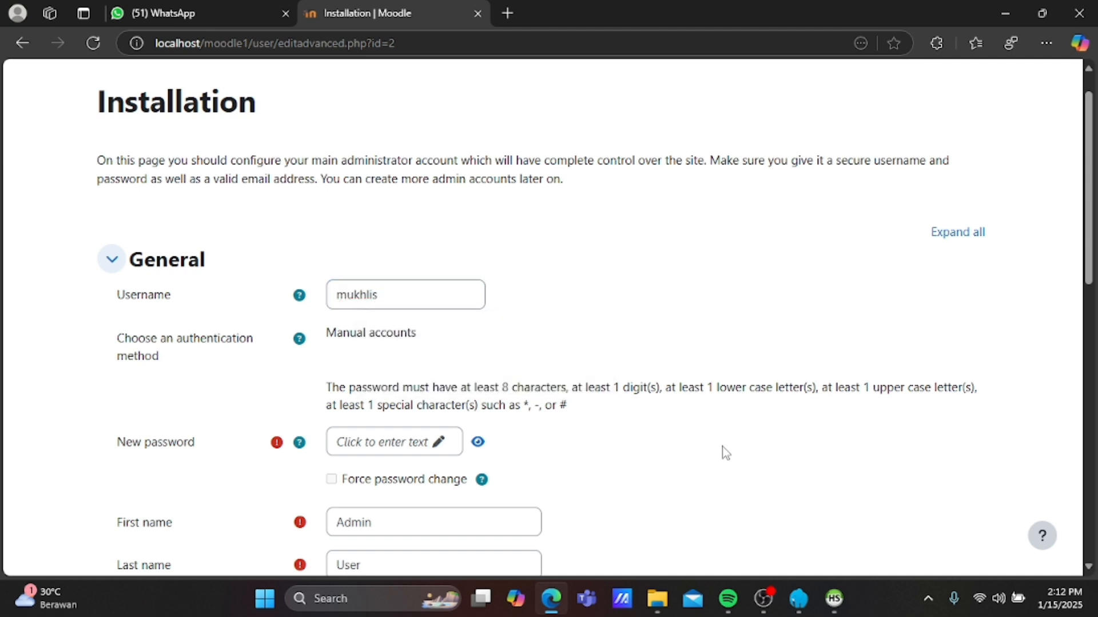
# Set a new administrator password, revealing it to verify before masking again.
pyautogui.click(386, 443)
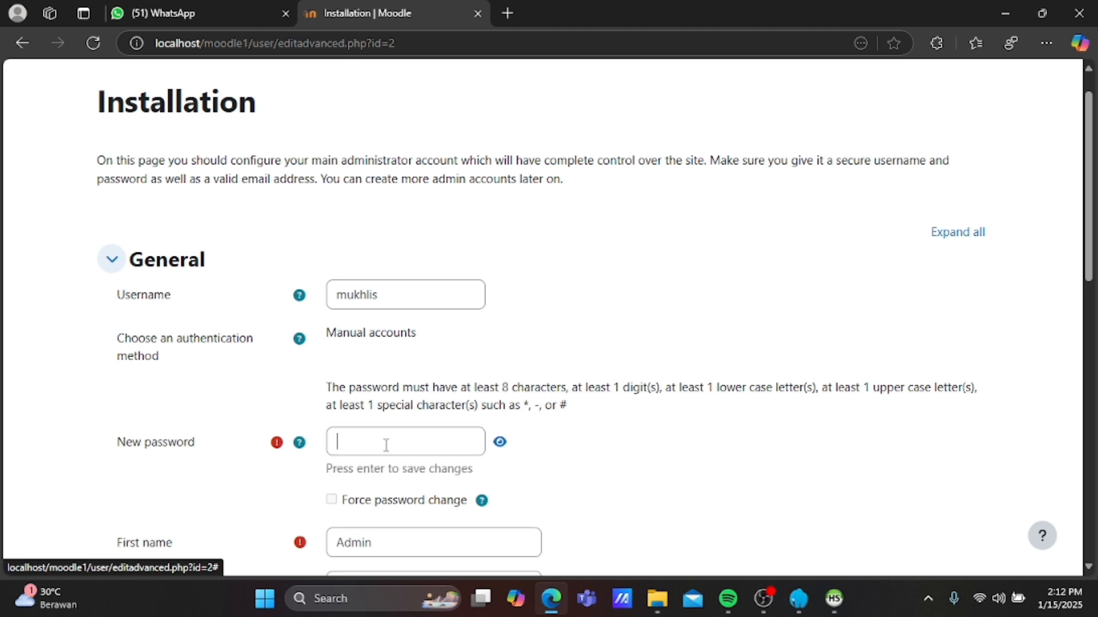
pyautogui.write('••')
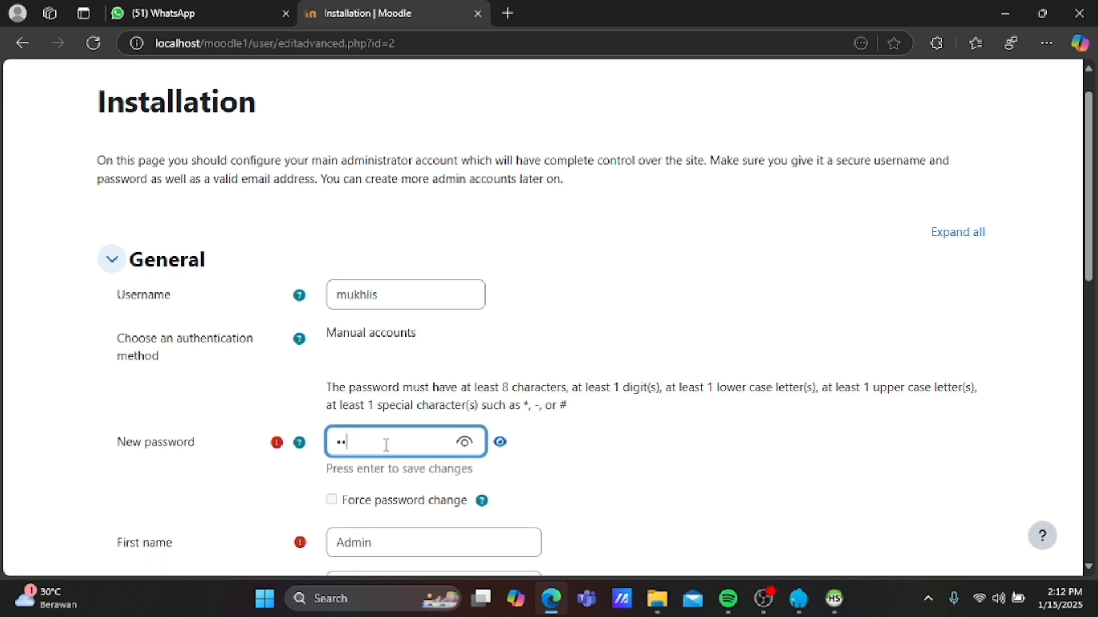
pyautogui.click(466, 441)
pyautogui.click(462, 444)
pyautogui.press('BackSpace')
pyautogui.press('BackSpace')
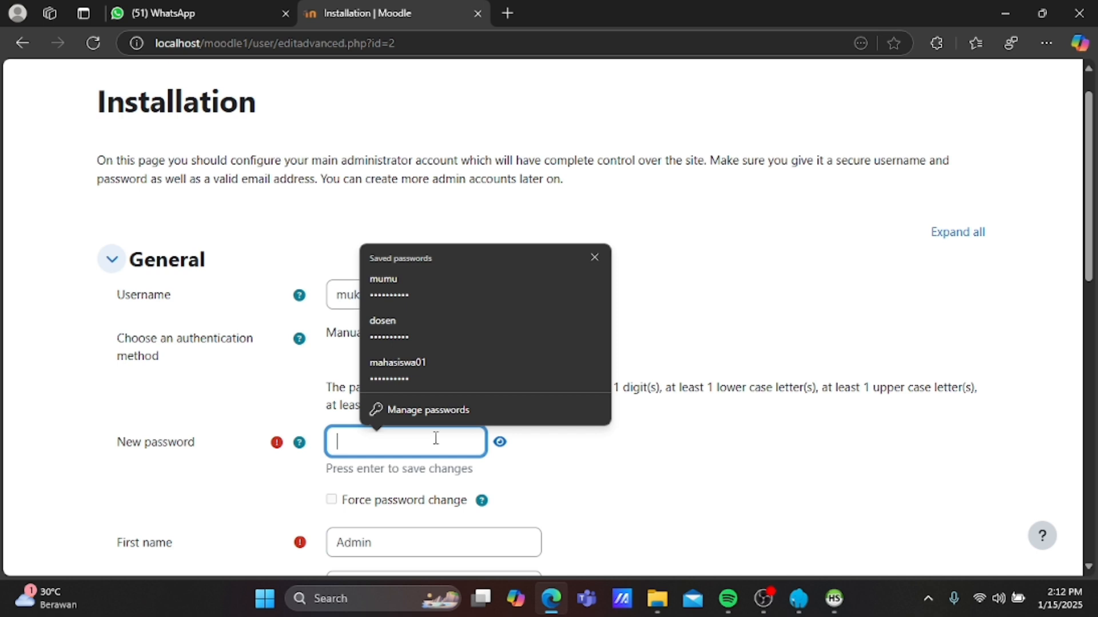
pyautogui.write('•••••')
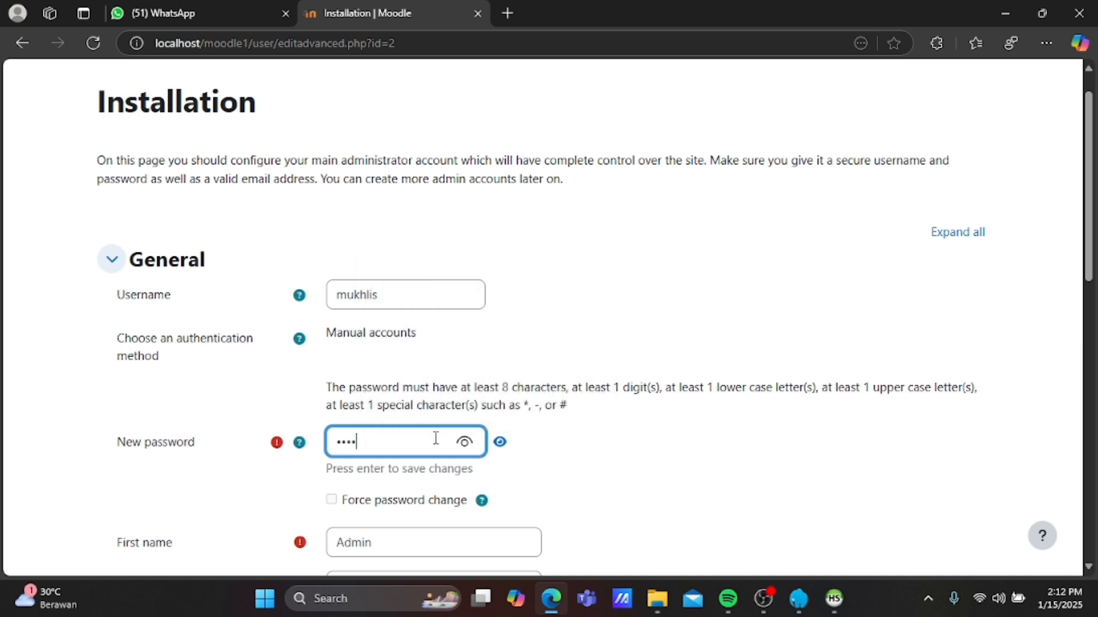
pyautogui.write('••••')
pyautogui.click(464, 441)
pyautogui.click(465, 441)
pyautogui.scroll(-1, 519, 497)
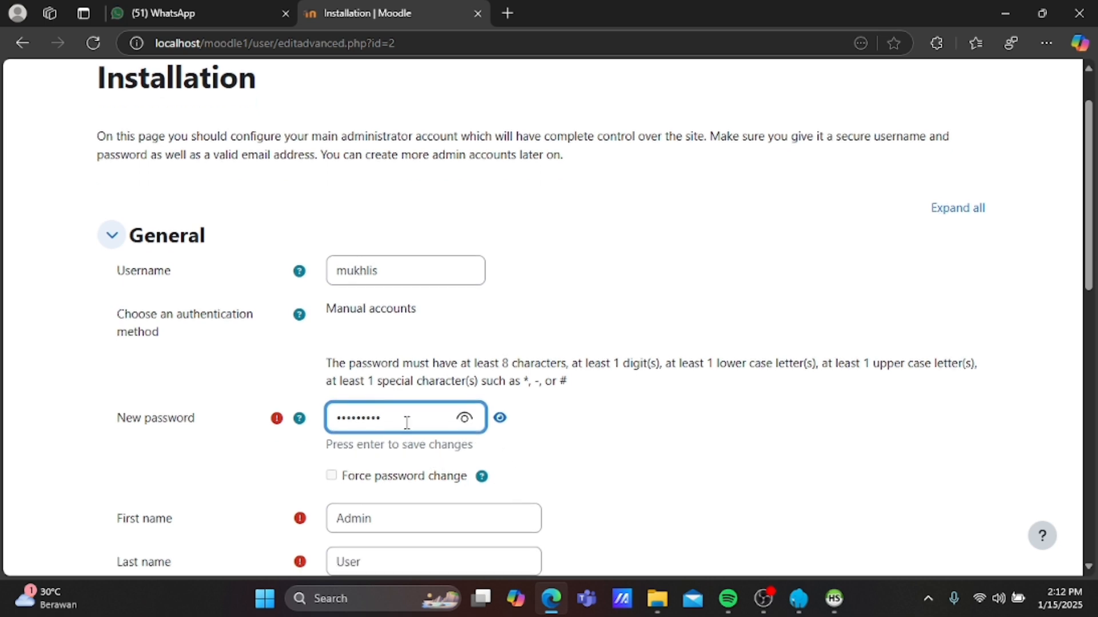
pyautogui.write('•')
pyautogui.click(465, 422)
pyautogui.click(465, 421)
pyautogui.scroll(-1, 548, 445)
pyautogui.scroll(-1, 548, 445)
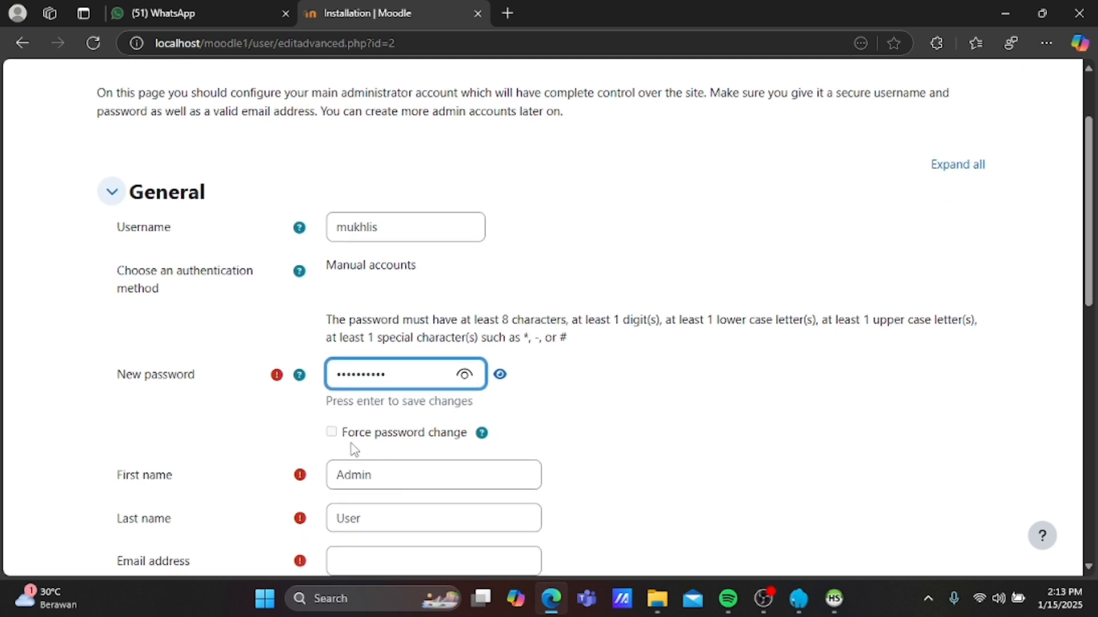
# Replace the default first name Admin and last name User with the admin's own names.
pyautogui.click(417, 482)
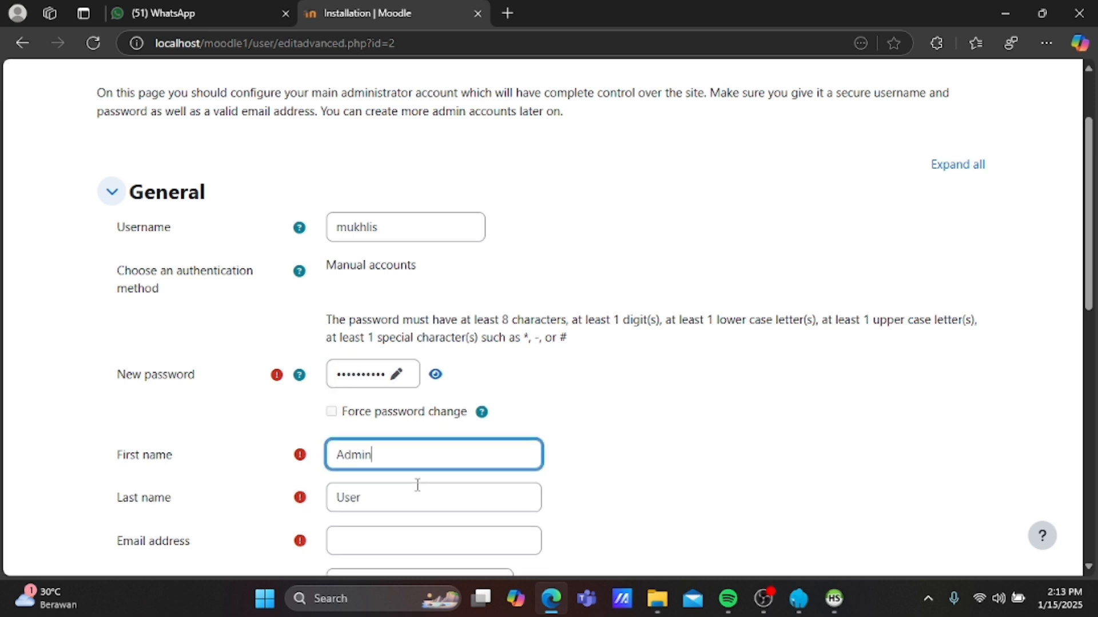
pyautogui.press('BackSpace')
pyautogui.press('BackSpace')
pyautogui.press('BackSpace')
pyautogui.press('BackSpace')
pyautogui.press('BackSpace')
pyautogui.write('muhammad')
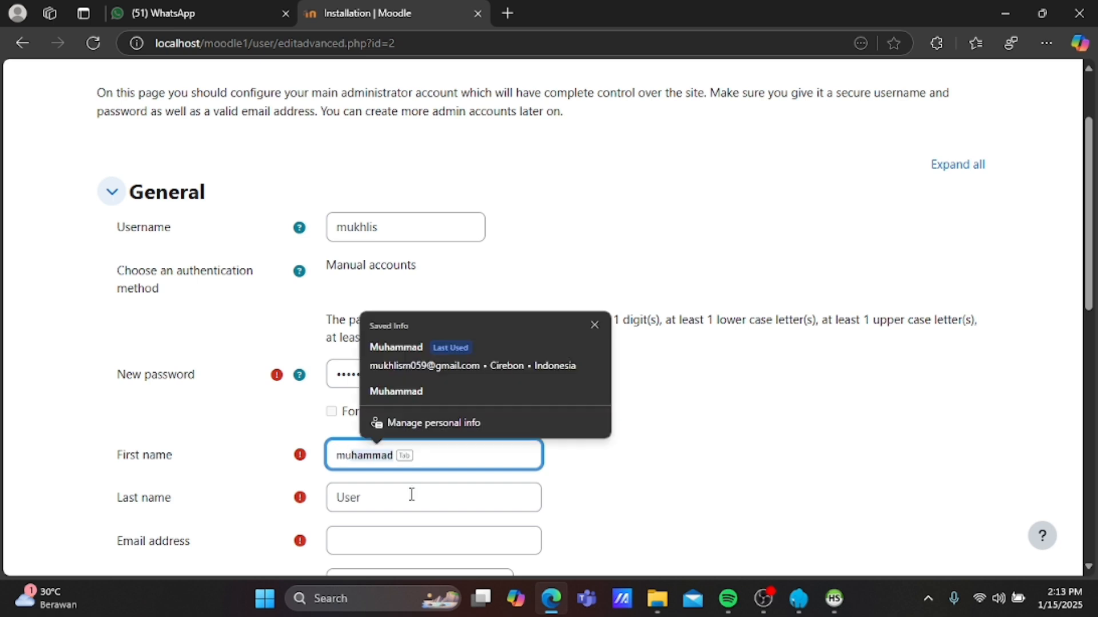
pyautogui.click(412, 493)
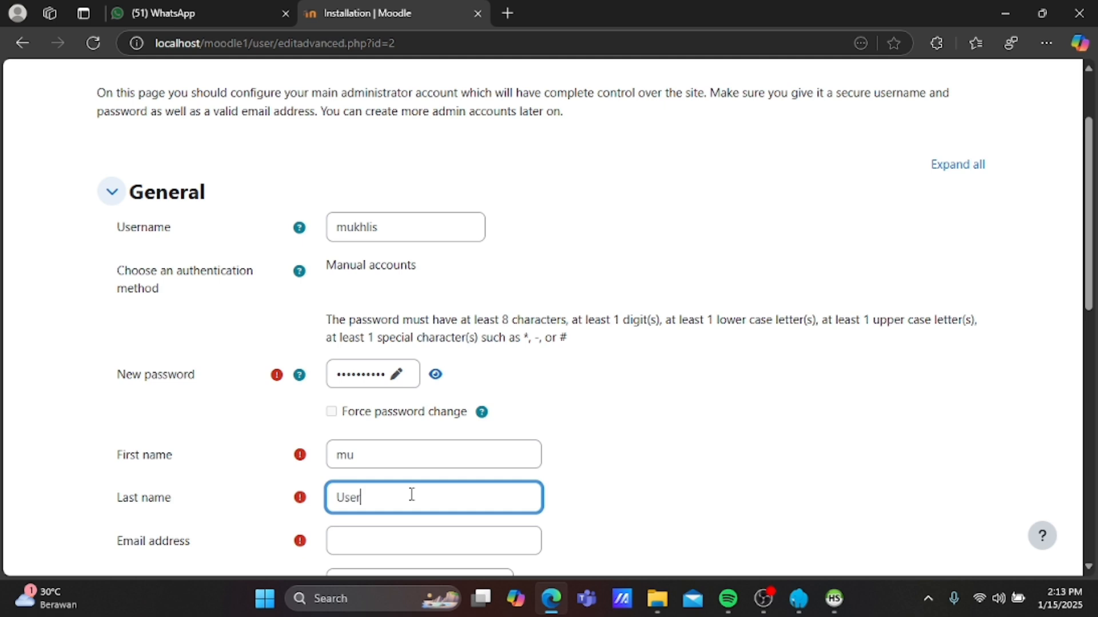
pyautogui.press('BackSpace')
pyautogui.press('BackSpace')
pyautogui.press('BackSpace')
pyautogui.press('BackSpace')
pyautogui.write('khlis')
# Fill the e-mail address, city and country from the browser's saved autofill entry.
pyautogui.scroll(-2, 412, 493)
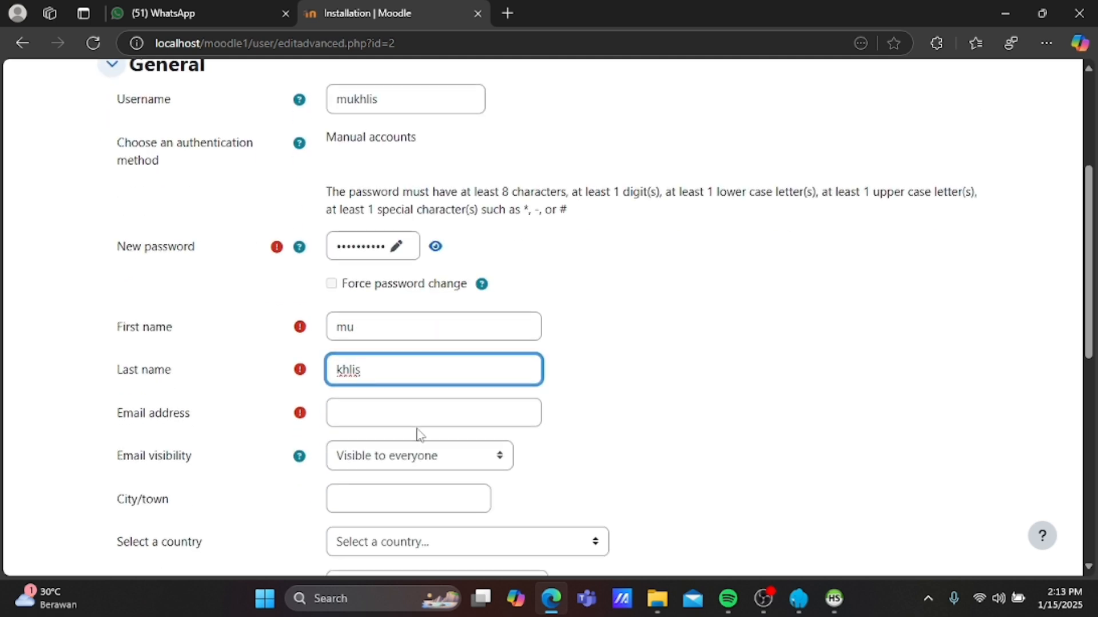
pyautogui.click(432, 407)
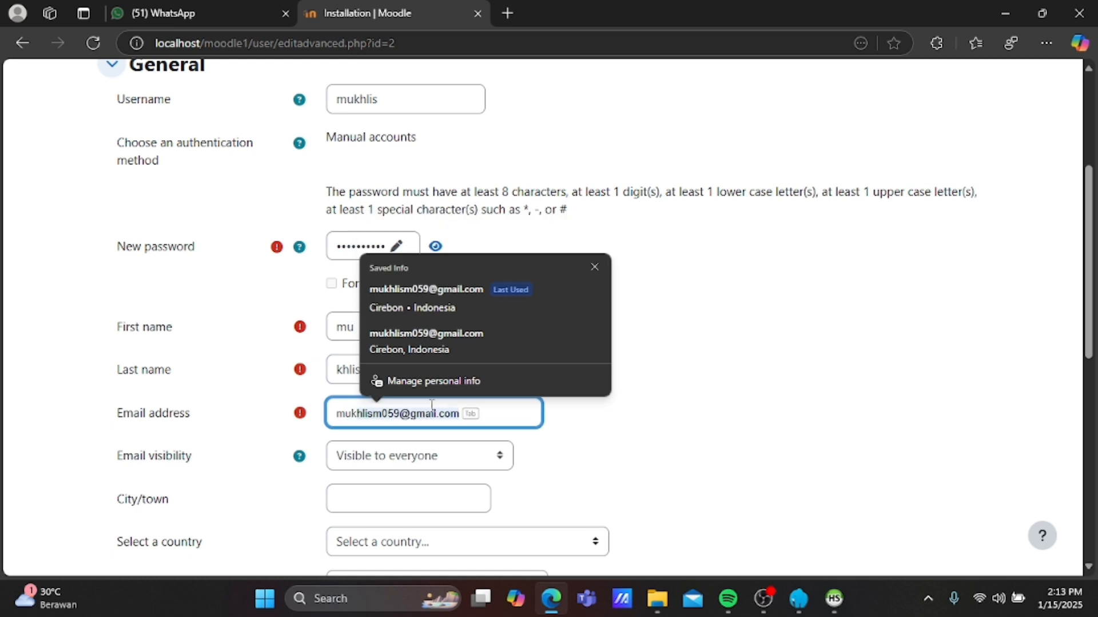
pyautogui.click(469, 308)
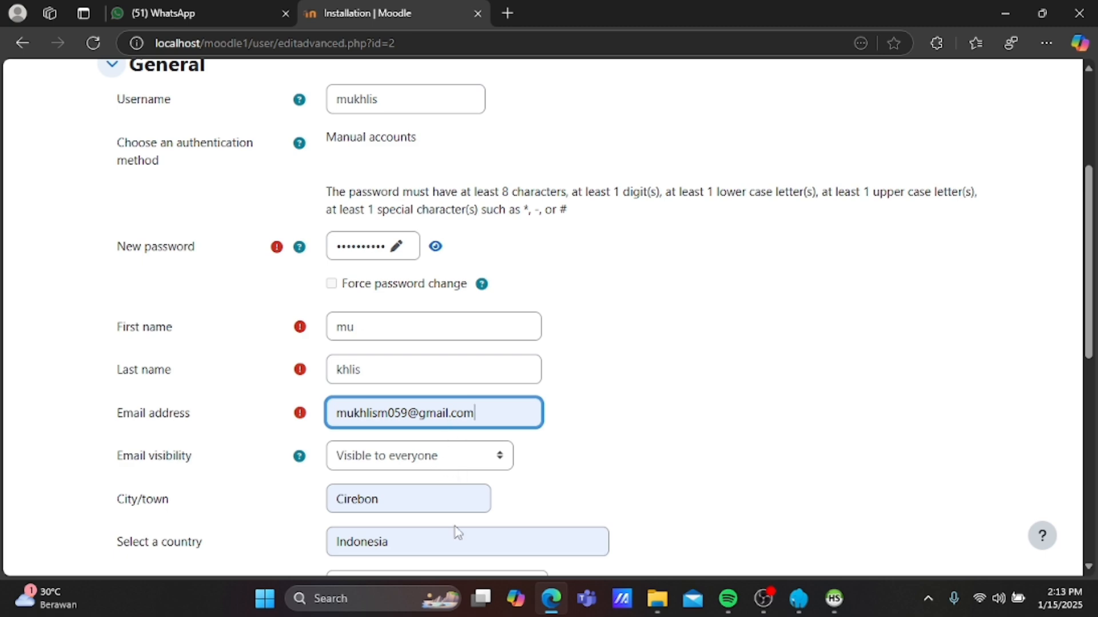
pyautogui.scroll(-5, 458, 532)
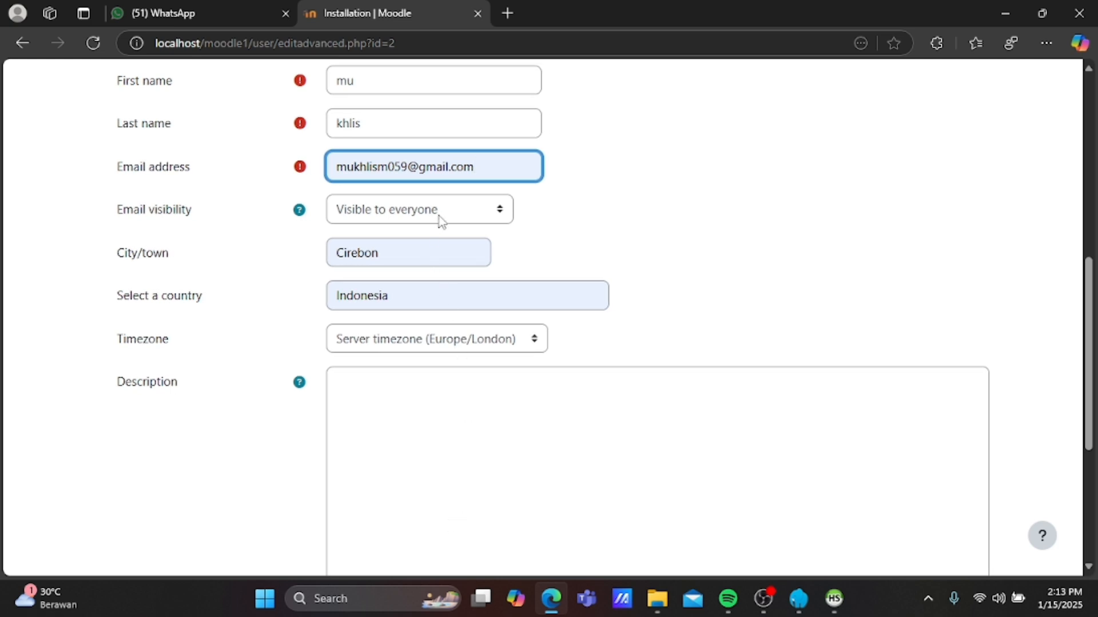
# Set the administrator's timezone to Asia/Jakarta.
pyautogui.click(530, 344)
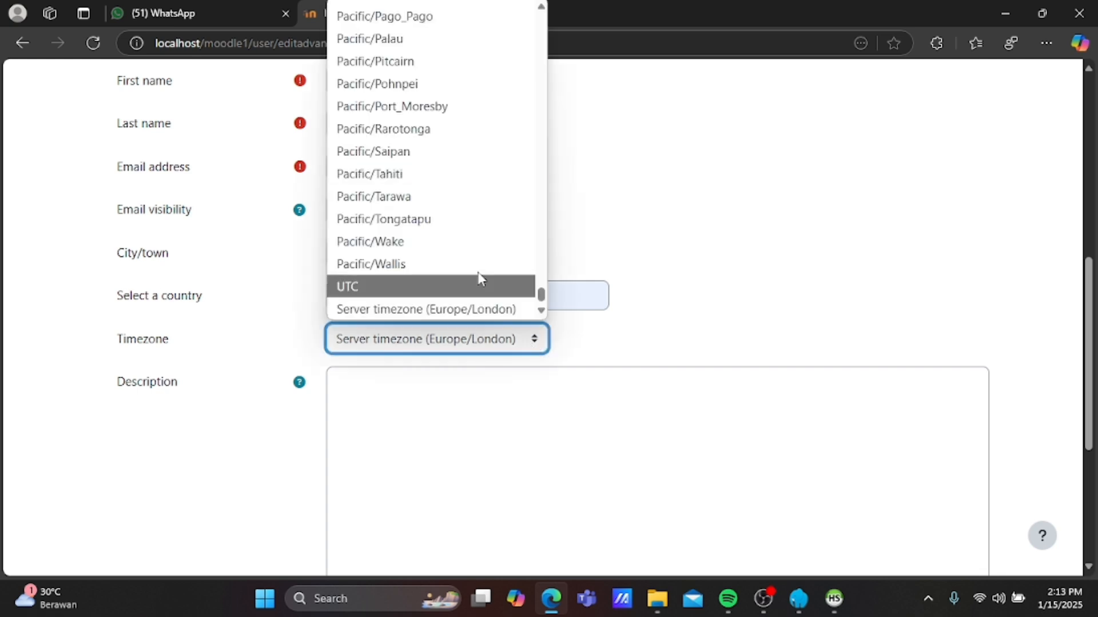
pyautogui.scroll(5, 452, 235)
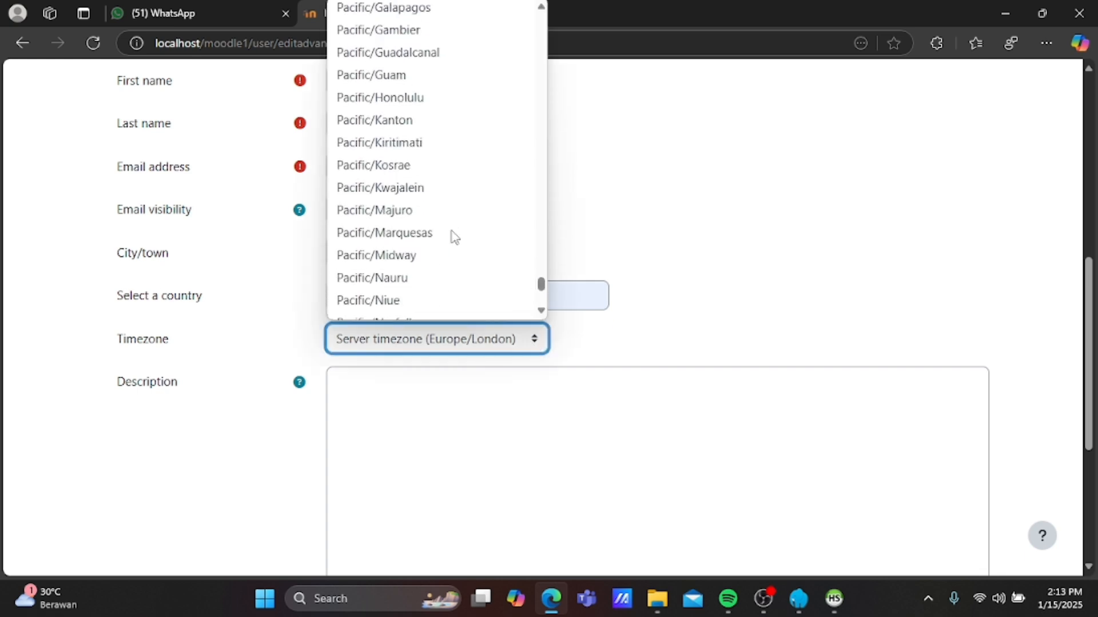
pyautogui.scroll(5, 452, 236)
pyautogui.scroll(-10, 452, 236)
pyautogui.scroll(5, 452, 236)
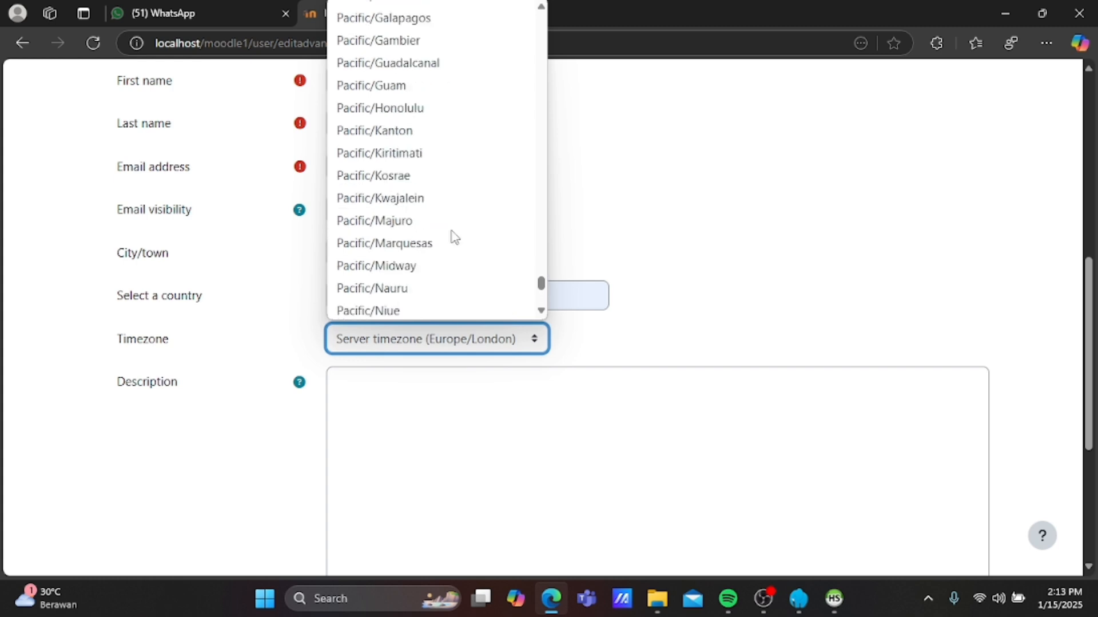
pyautogui.scroll(20, 455, 236)
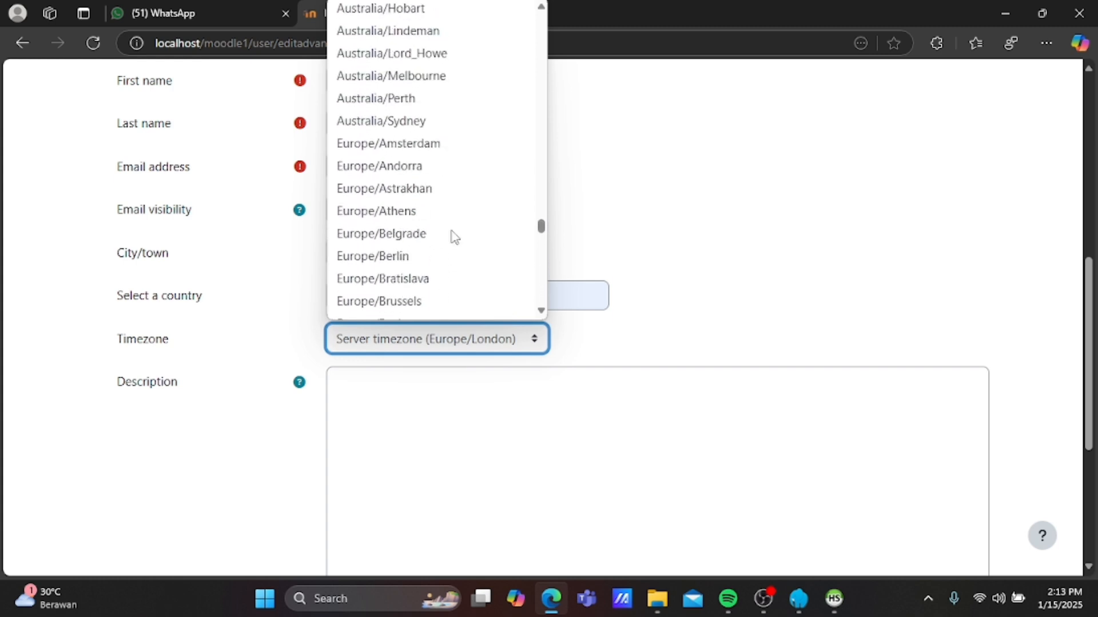
pyautogui.scroll(20, 455, 236)
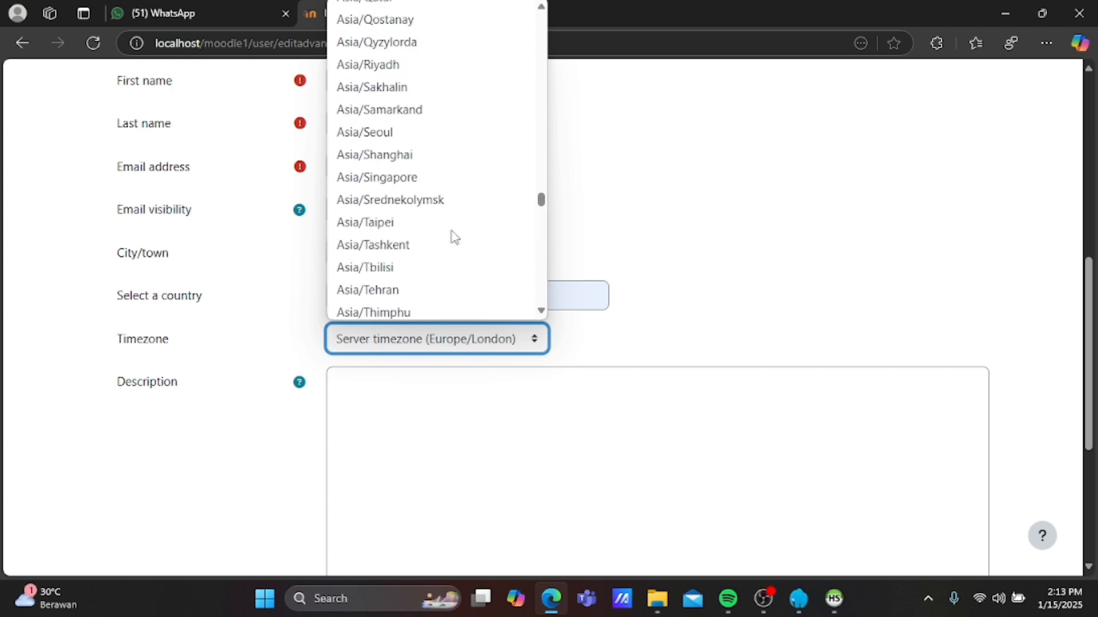
pyautogui.scroll(6, 455, 235)
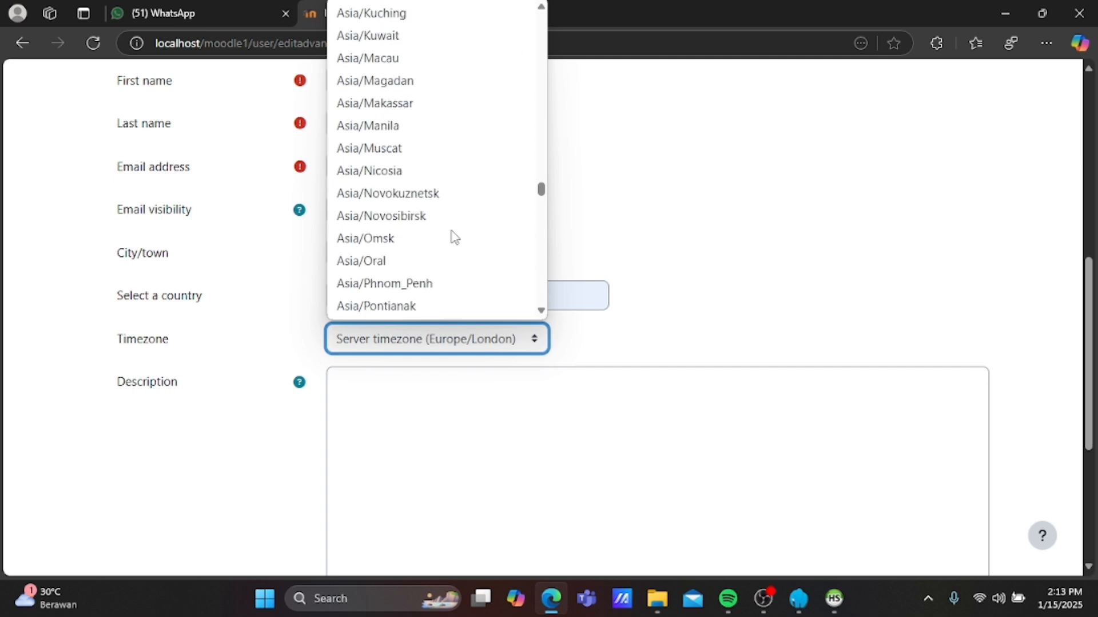
pyautogui.scroll(6, 455, 236)
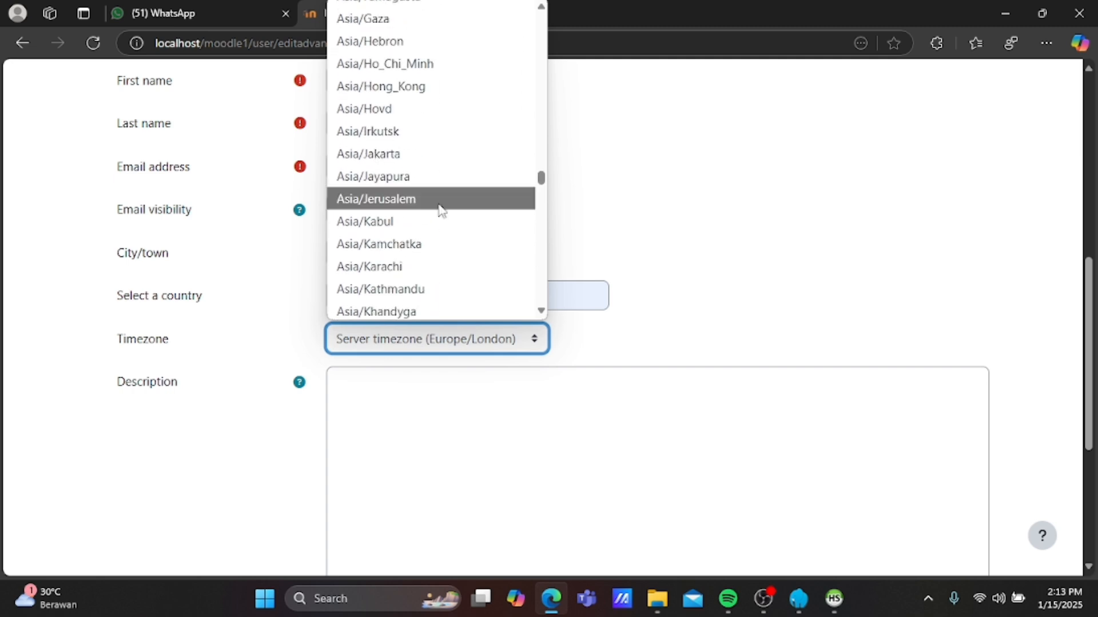
pyautogui.click(404, 153)
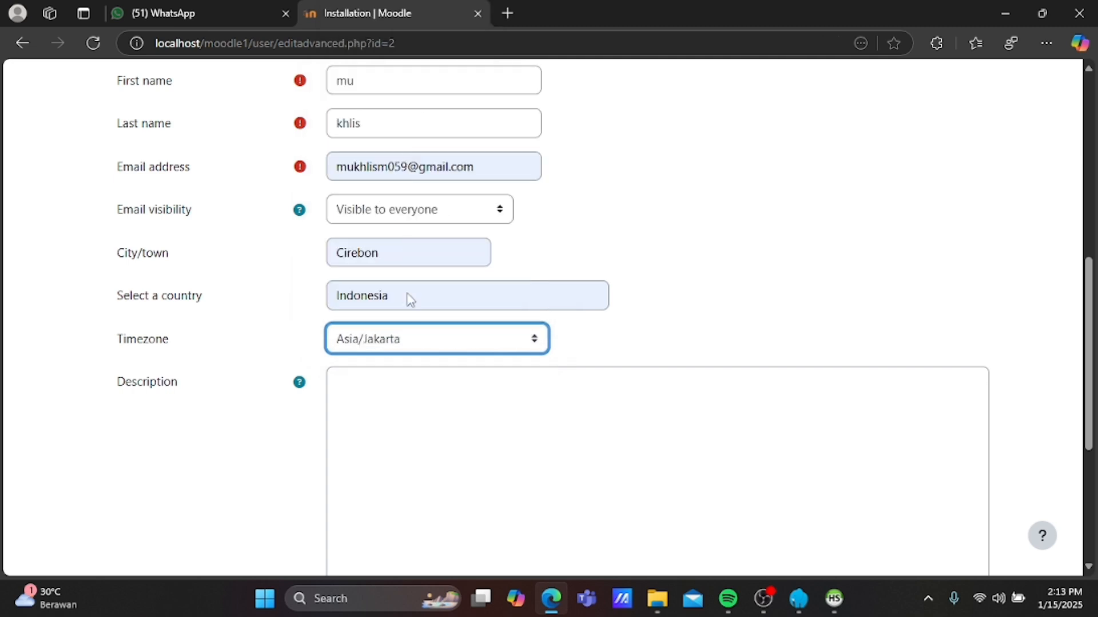
# Save the completed administrator profile with Update profile.
pyautogui.scroll(-3, 419, 399)
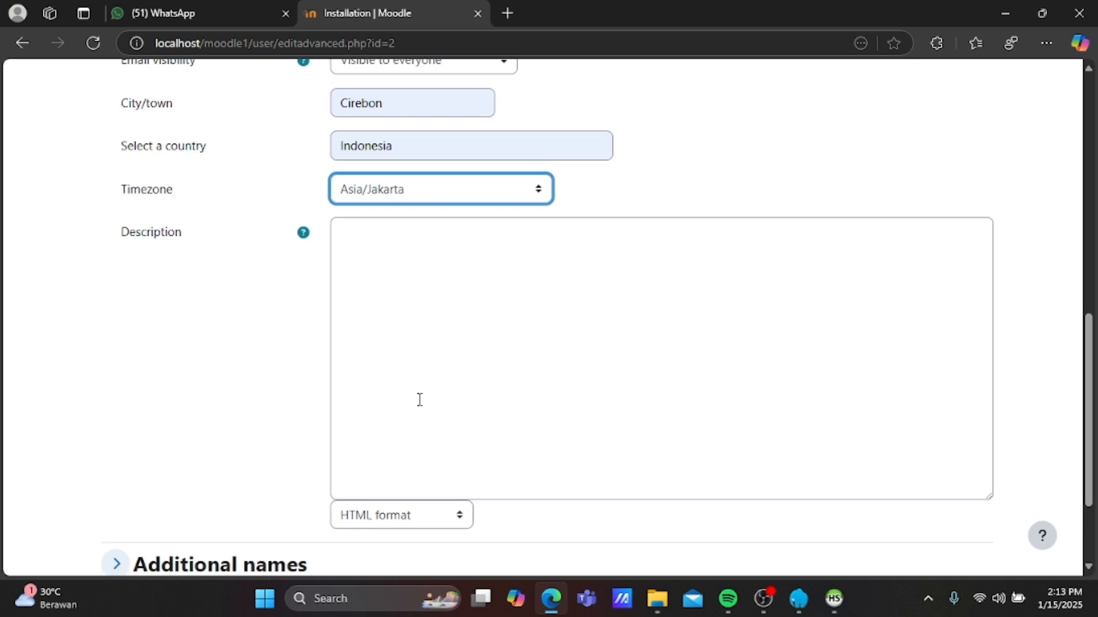
pyautogui.scroll(1, 420, 399)
pyautogui.click(377, 279)
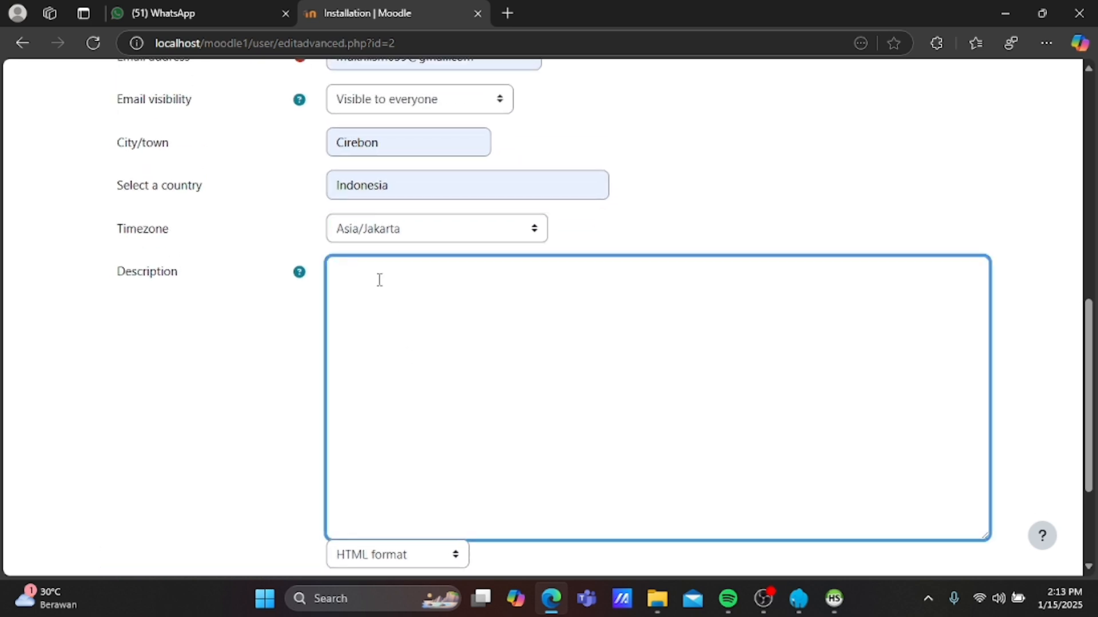
pyautogui.scroll(-3, 278, 466)
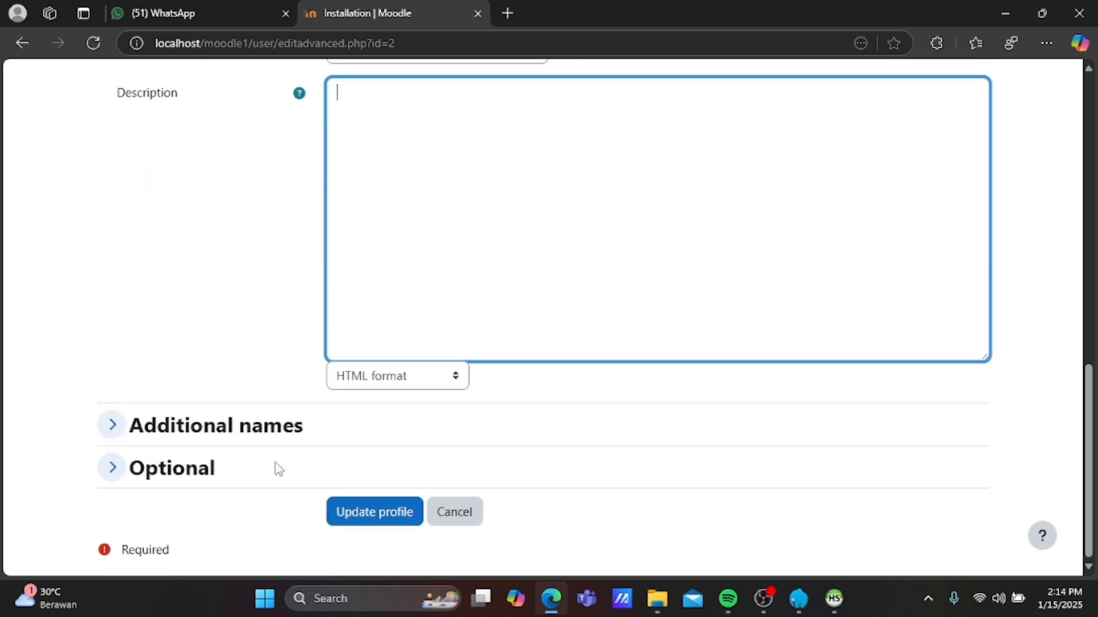
pyautogui.scroll(5, 278, 468)
pyautogui.scroll(5, 277, 468)
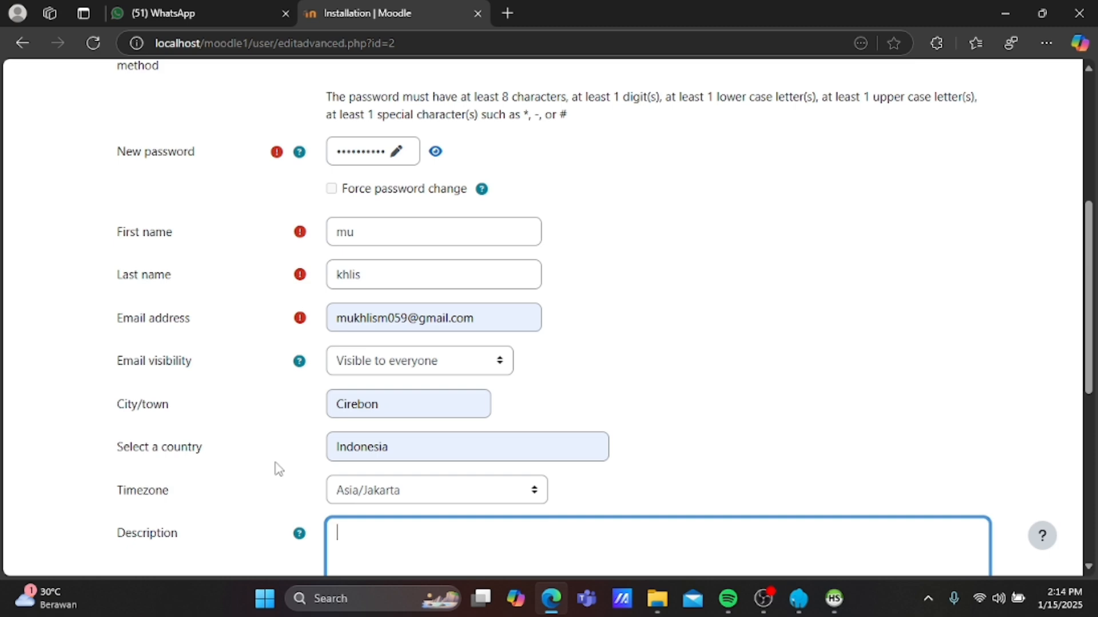
pyautogui.scroll(-10, 277, 468)
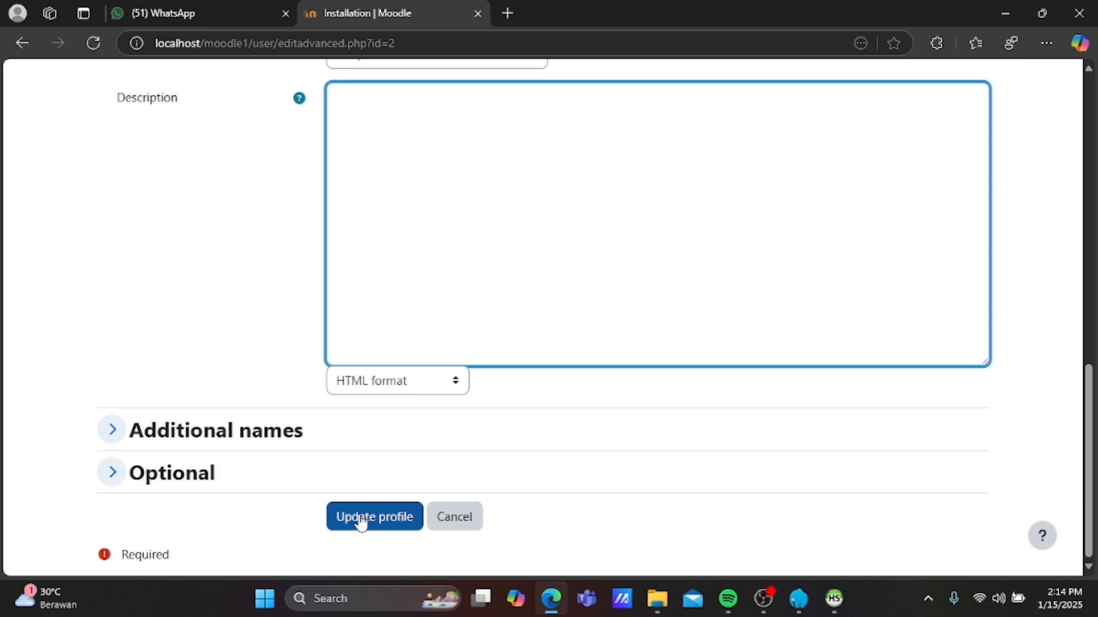
pyautogui.click(361, 518)
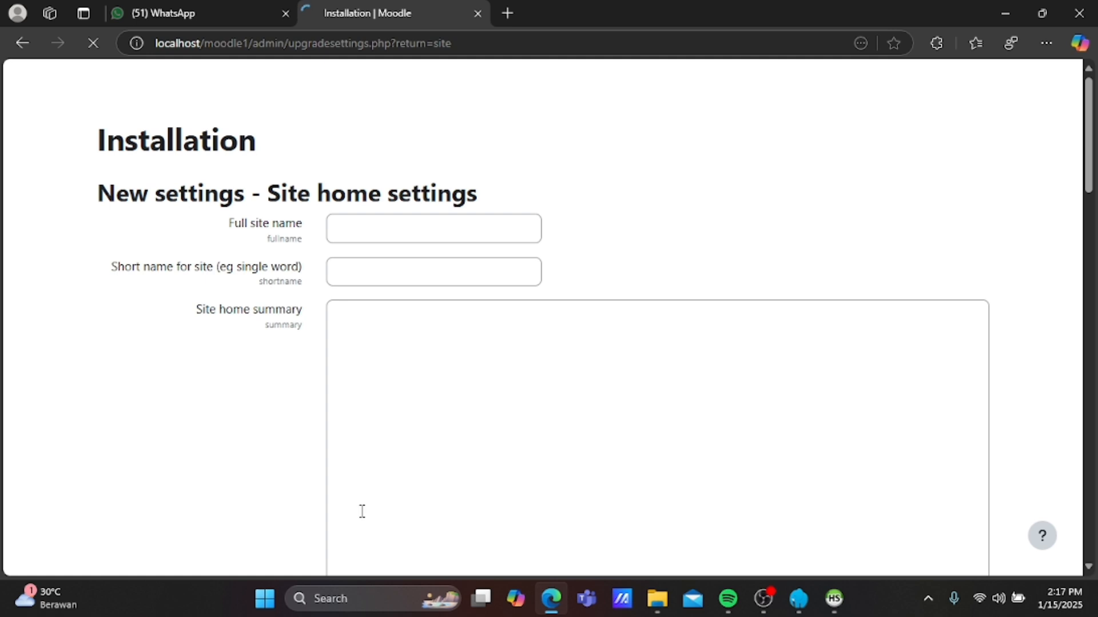
# Autofill full name 'E-Learning INSTITUT PRIMA BANGSA' and short name 'E-Learning IPB', dismissing the password prompt.
pyautogui.click(381, 231)
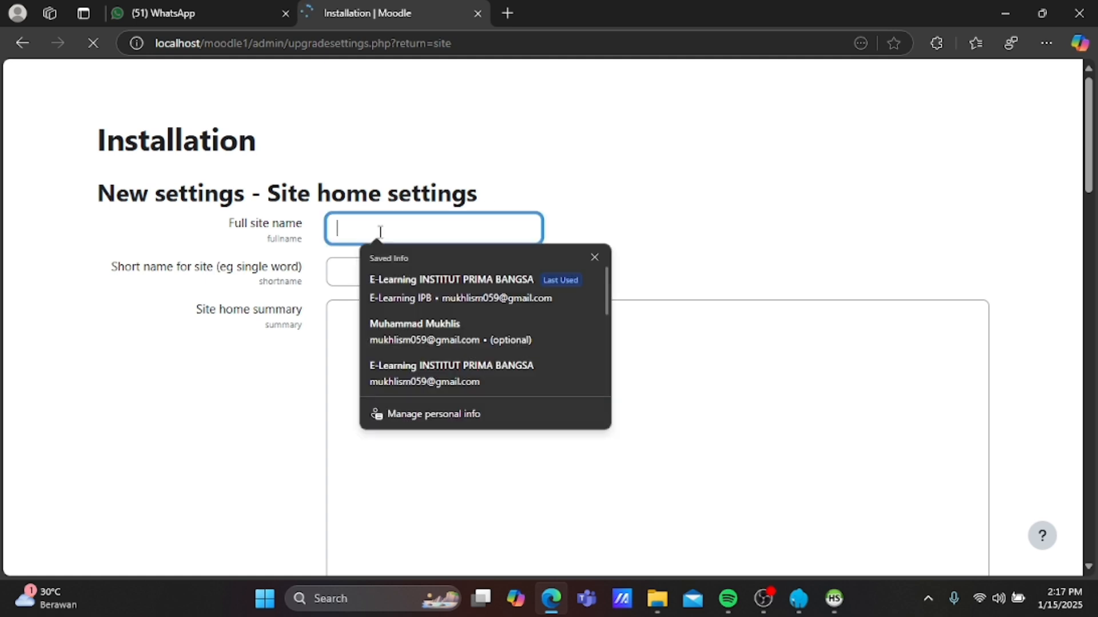
pyautogui.click(429, 280)
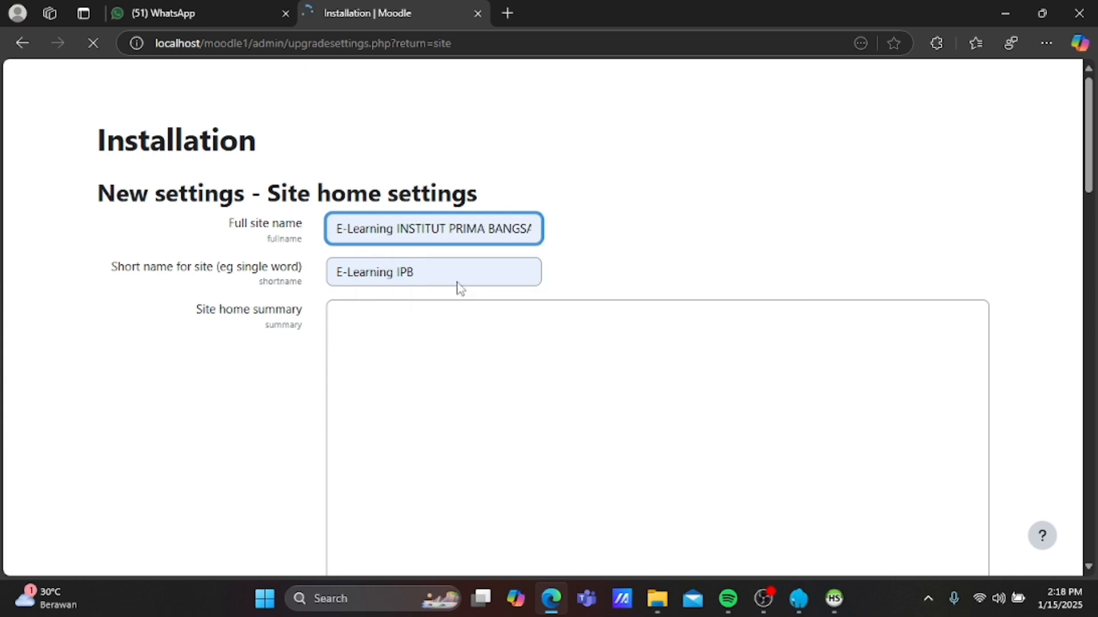
pyautogui.click(484, 320)
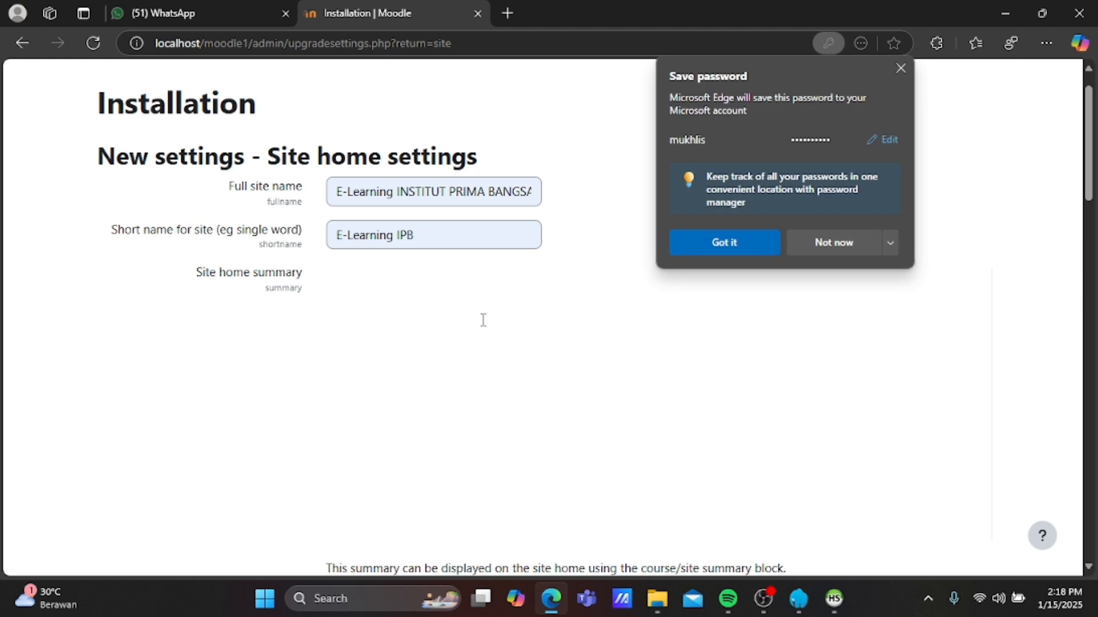
pyautogui.click(724, 243)
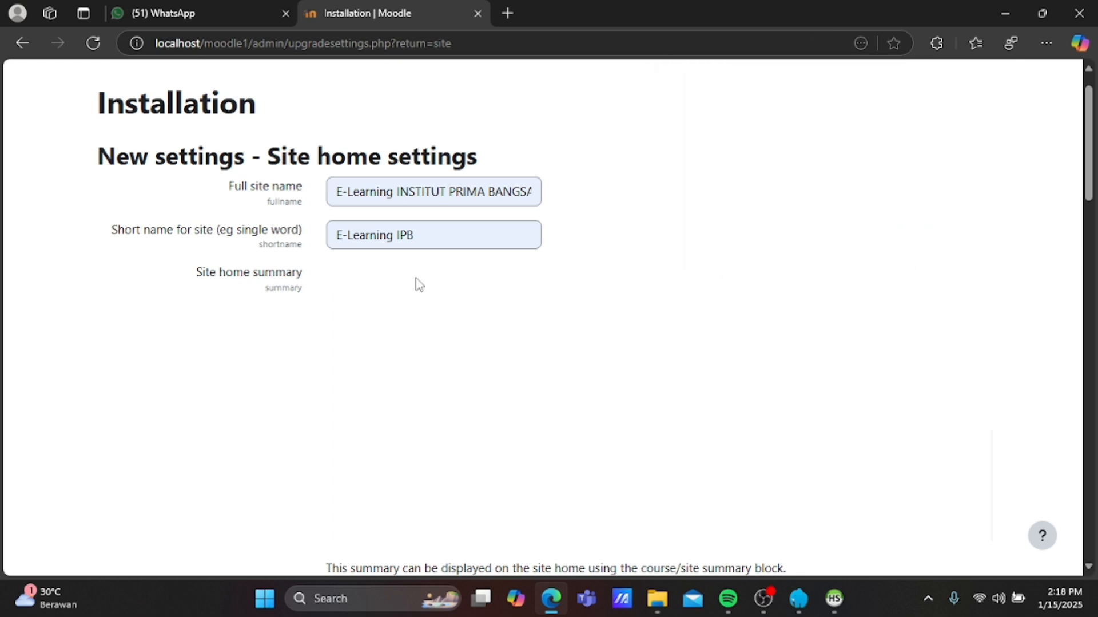
pyautogui.moveTo(402, 294); pyautogui.dragTo(298, 309)
# Type 'SELAMAT DATANG DI WEBSITE E-LEARNING IPB CIREBON' into the summary editor, correcting typos.
pyautogui.scroll(-3, 342, 301)
pyautogui.scroll(1, 403, 229)
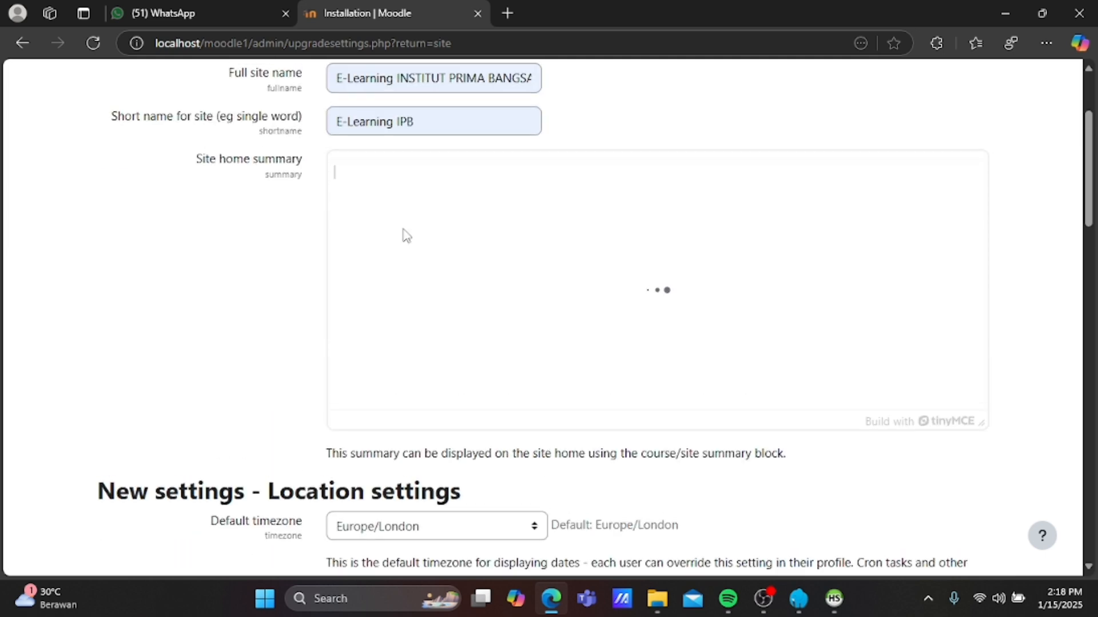
pyautogui.write('SEK')
pyautogui.press('BackSpace')
pyautogui.write('LAMAT ')
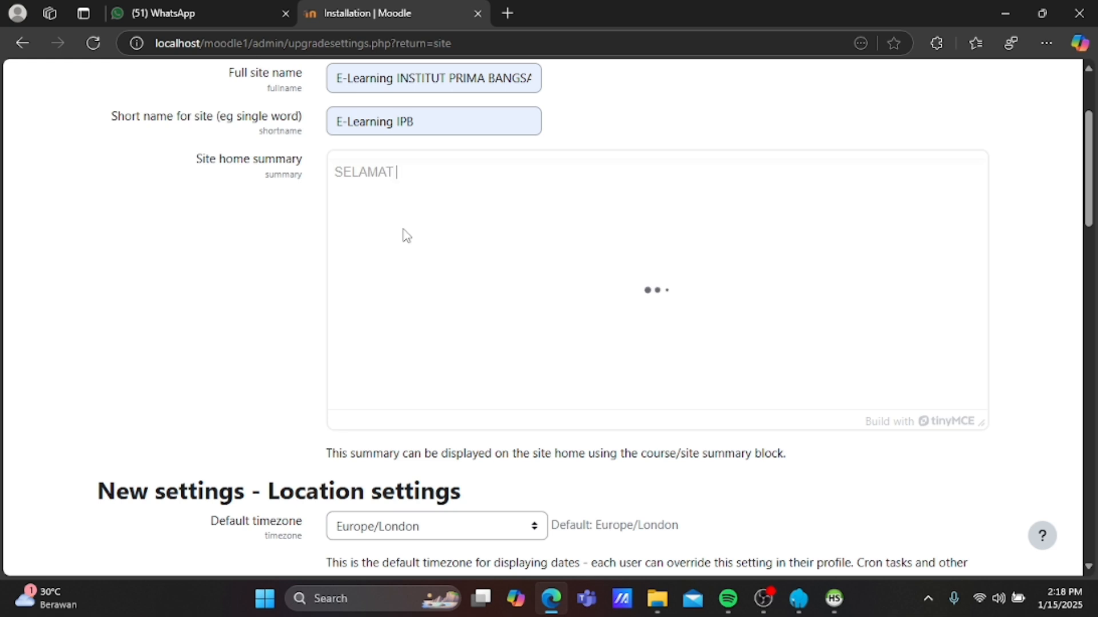
pyautogui.write('DATANG DI WE')
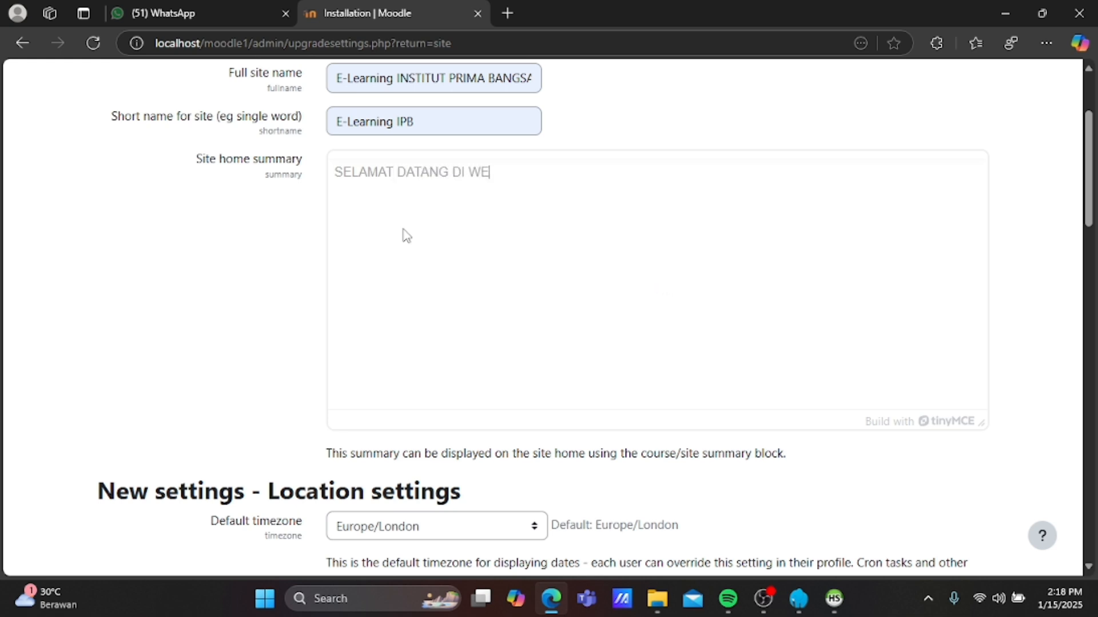
pyautogui.write('BSITE IP')
pyautogui.press('BackSpace')
pyautogui.press('BackSpace')
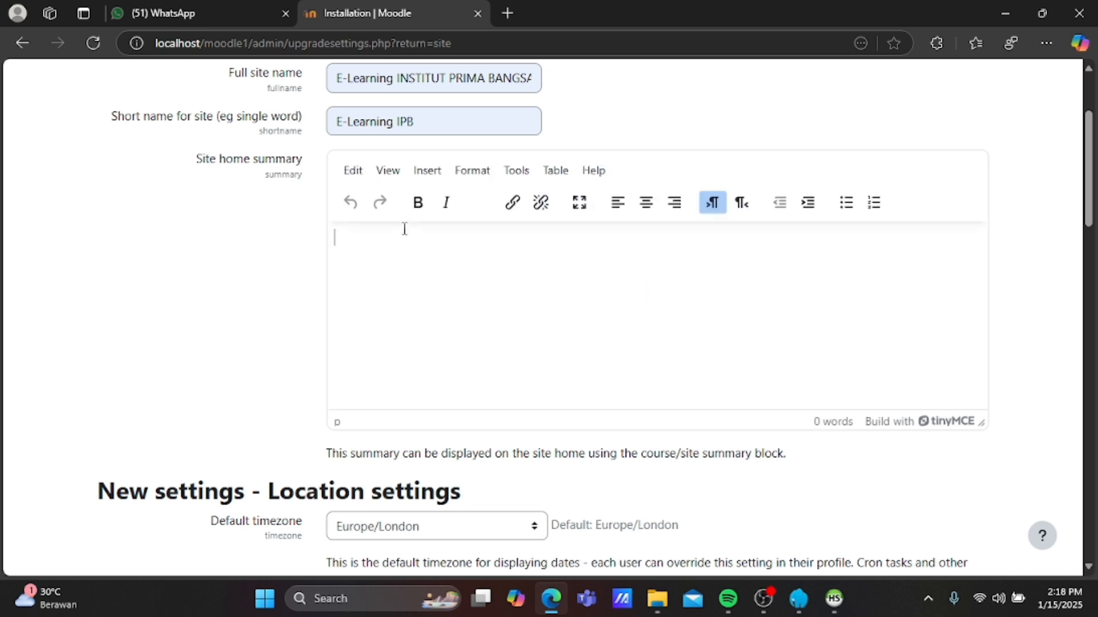
pyautogui.write('-LE')
pyautogui.press('BackSpace')
pyautogui.press('BackSpace')
pyautogui.press('BackSpace')
pyautogui.write('SEK')
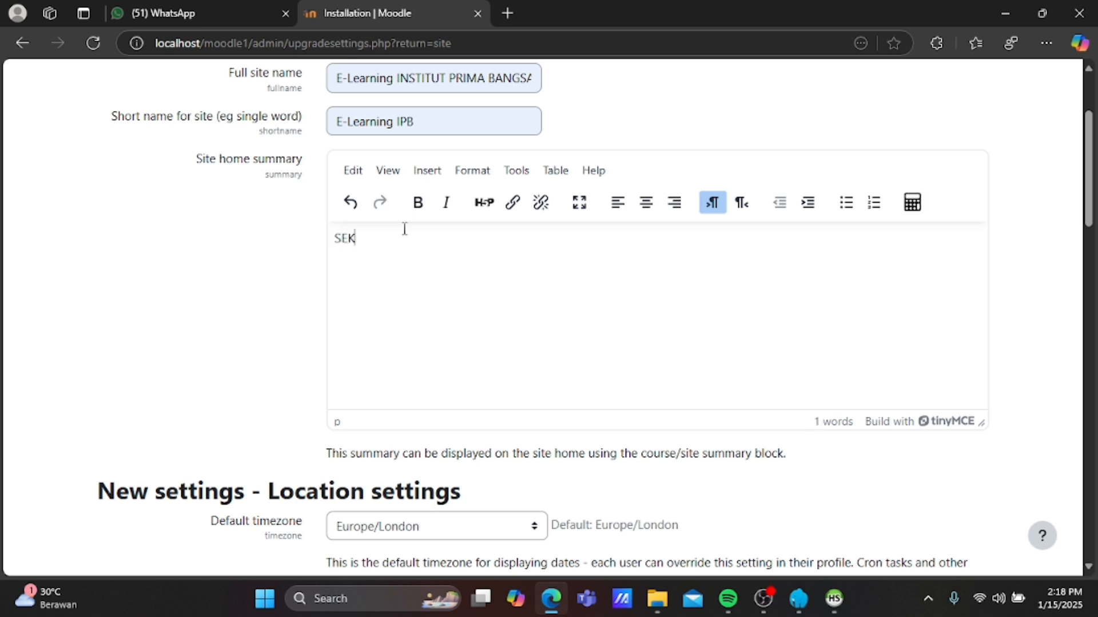
pyautogui.press('BackSpace')
pyautogui.write('LAMAT DAN')
pyautogui.press('BackSpace')
pyautogui.write('TANG DI WEBSITE')
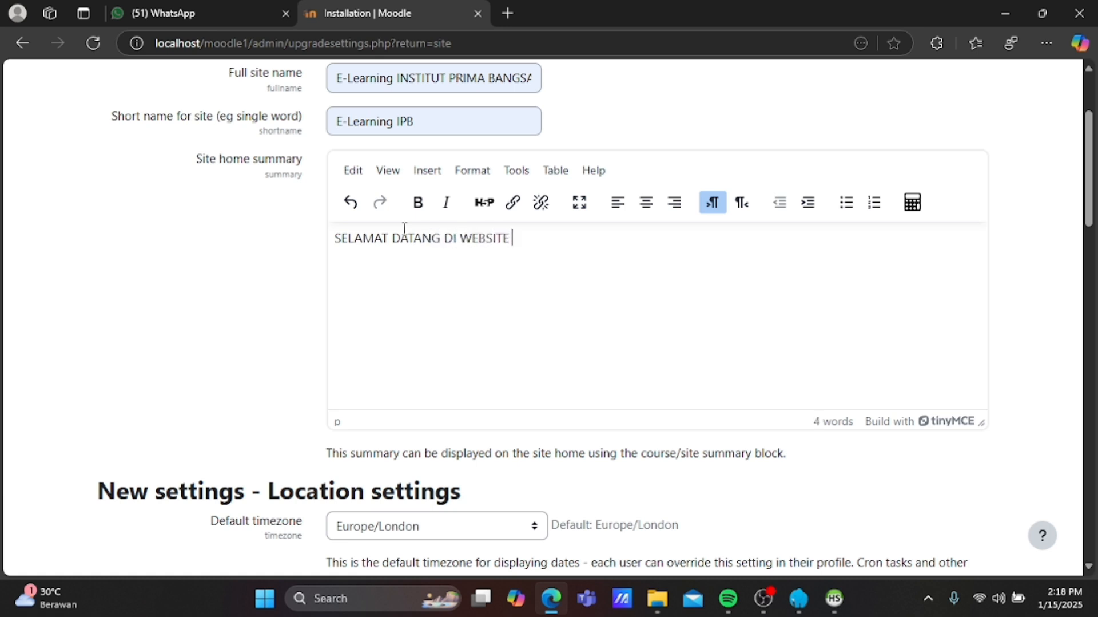
pyautogui.write(' E-LEARNING')
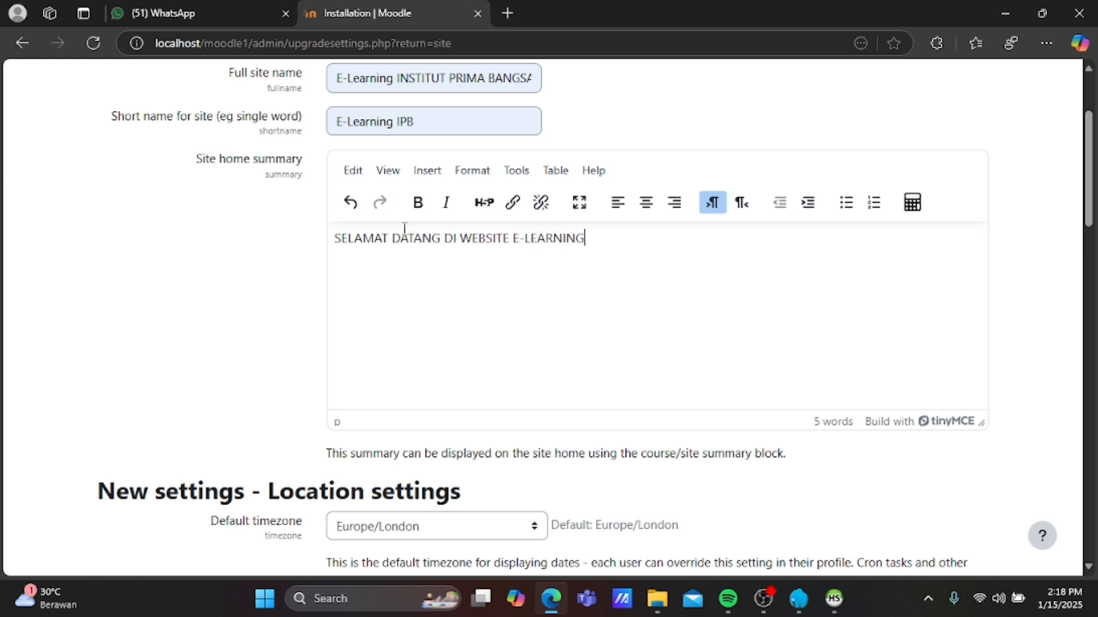
pyautogui.write(' IPB CIREBON')
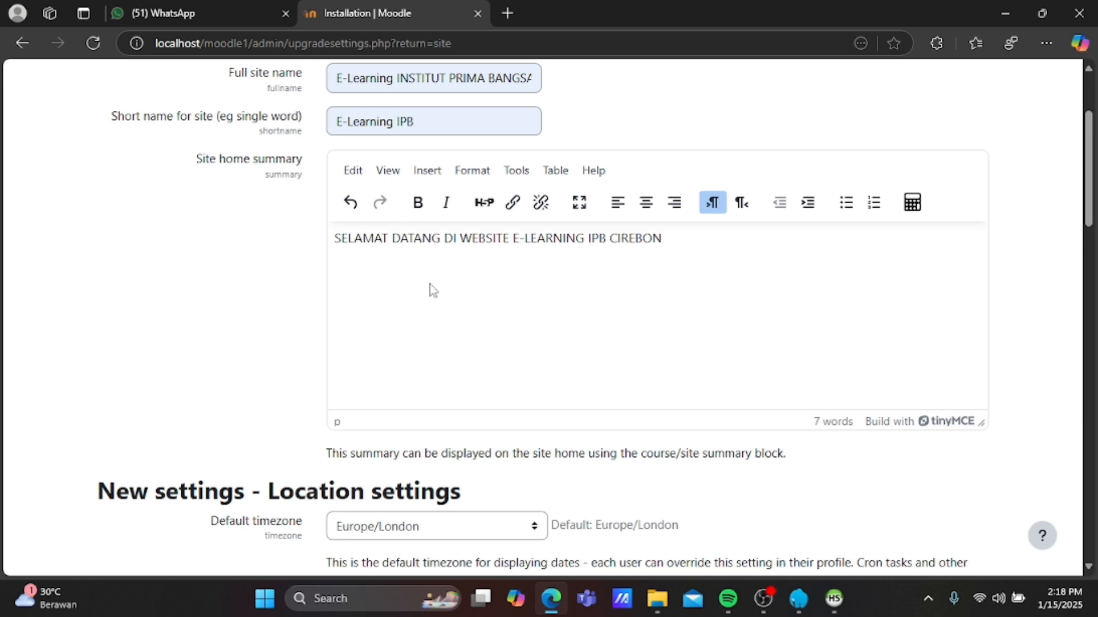
pyautogui.scroll(-2, 433, 292)
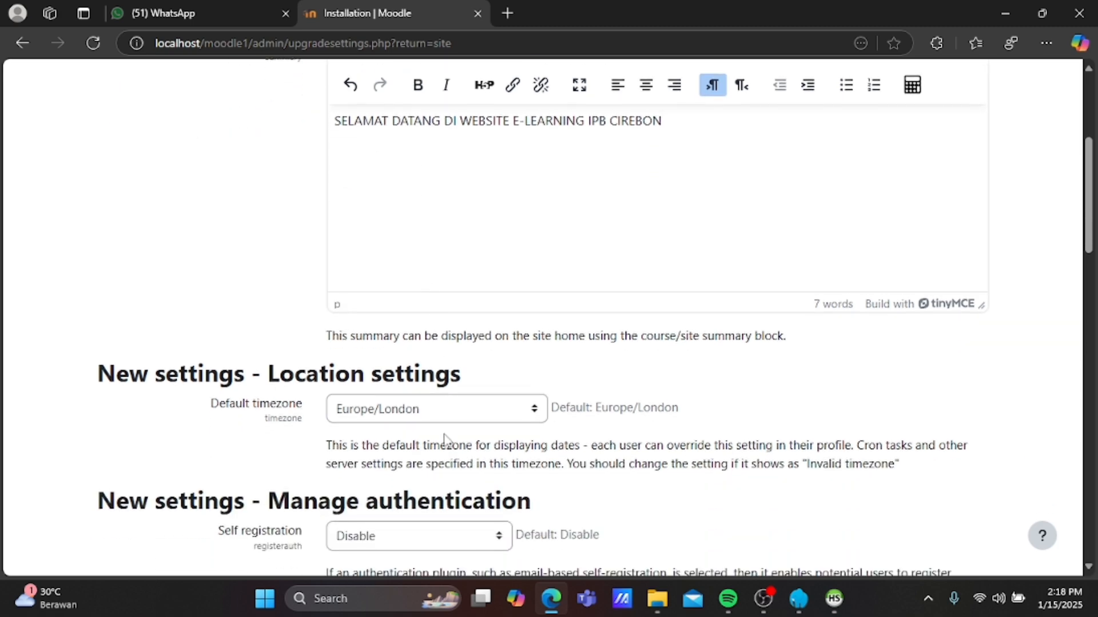
# Choose Asia/Jakarta as the default timezone, leaving self registration disabled.
pyautogui.click(538, 416)
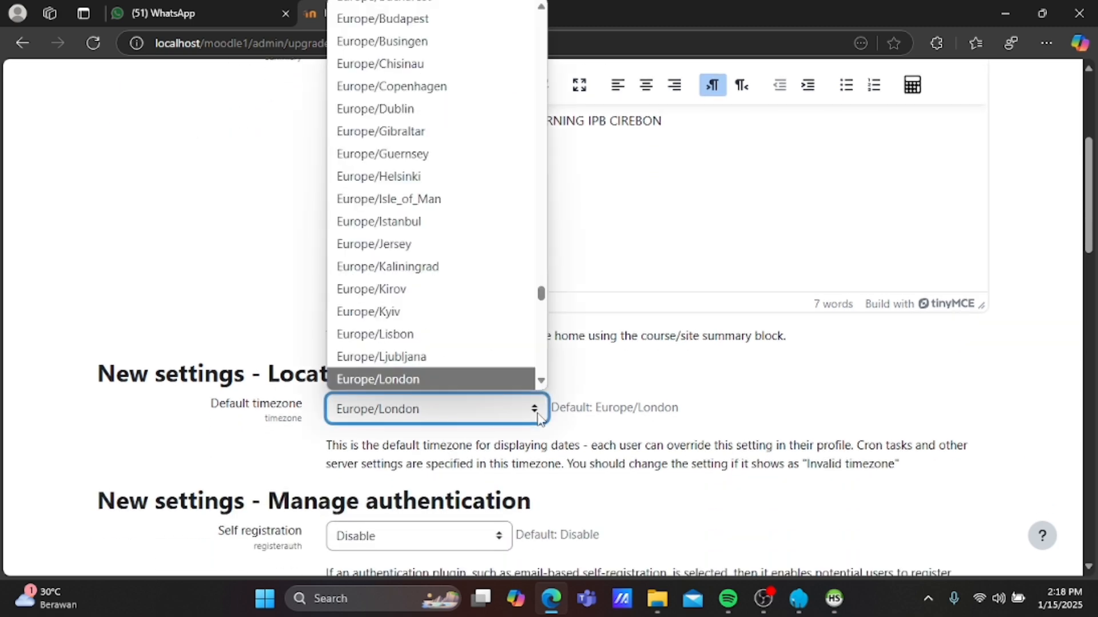
pyautogui.scroll(4, 488, 336)
pyautogui.scroll(15, 490, 337)
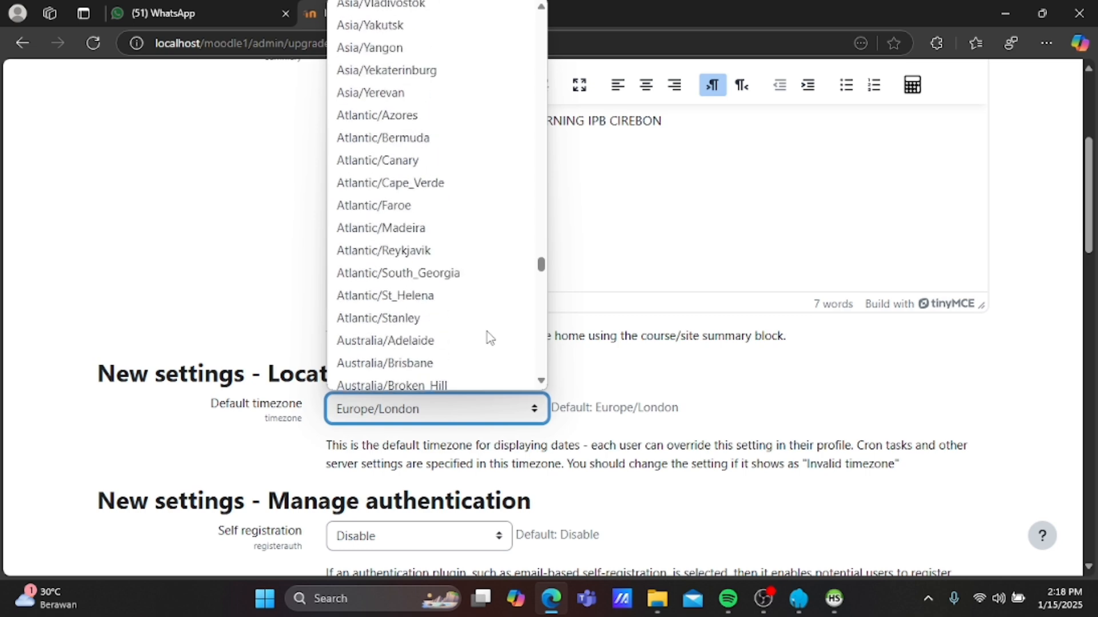
pyautogui.scroll(9, 490, 338)
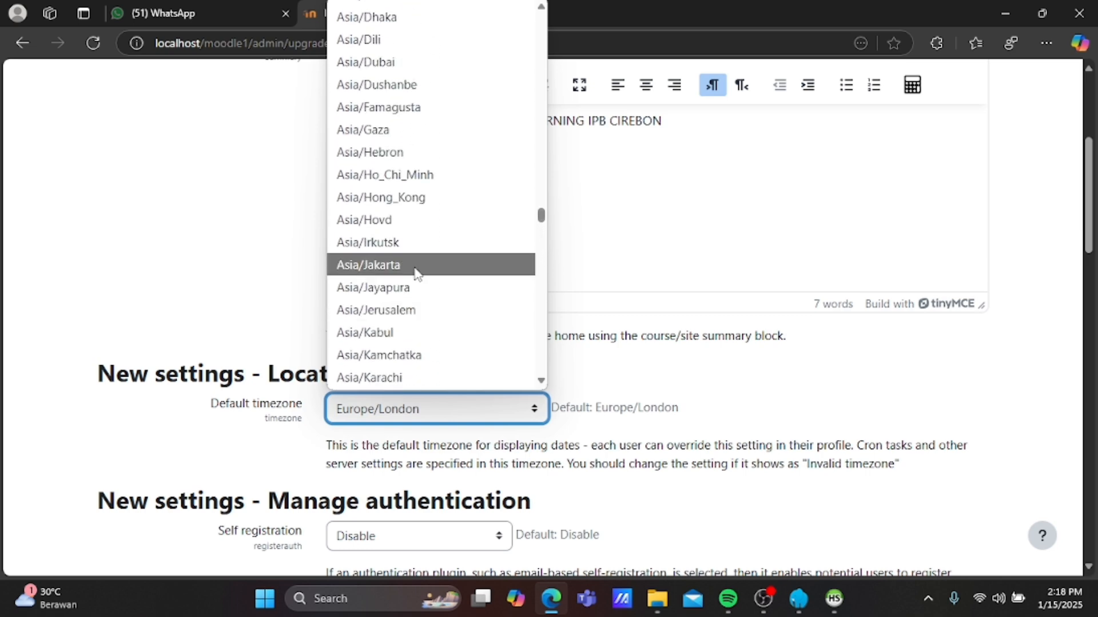
pyautogui.click(417, 269)
pyautogui.scroll(-2, 481, 366)
pyautogui.scroll(-12, 480, 366)
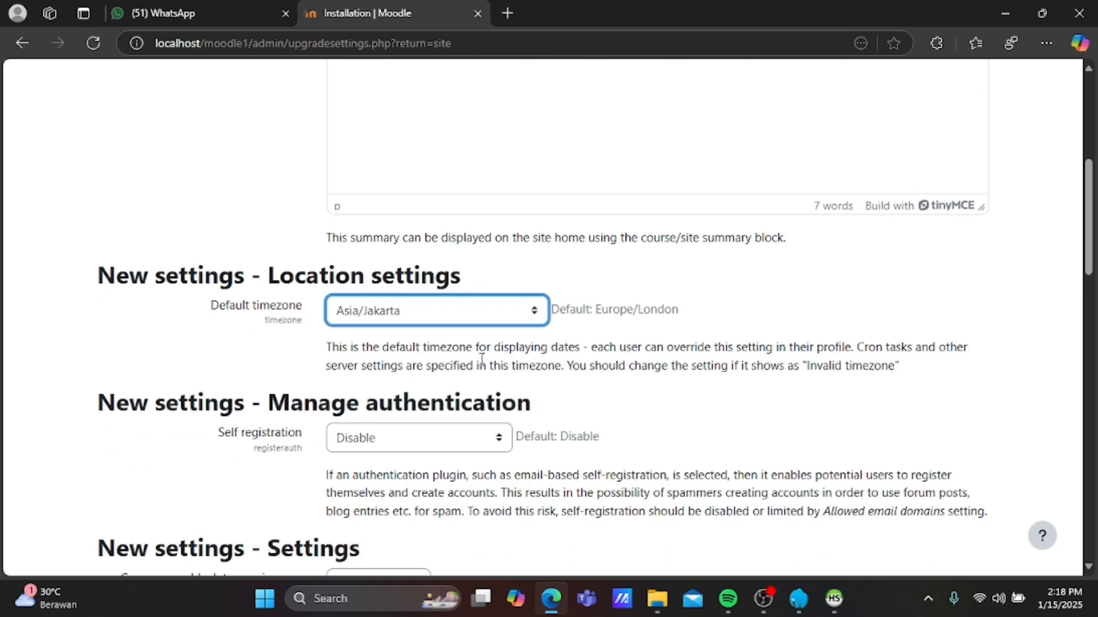
pyautogui.scroll(-2, 484, 365)
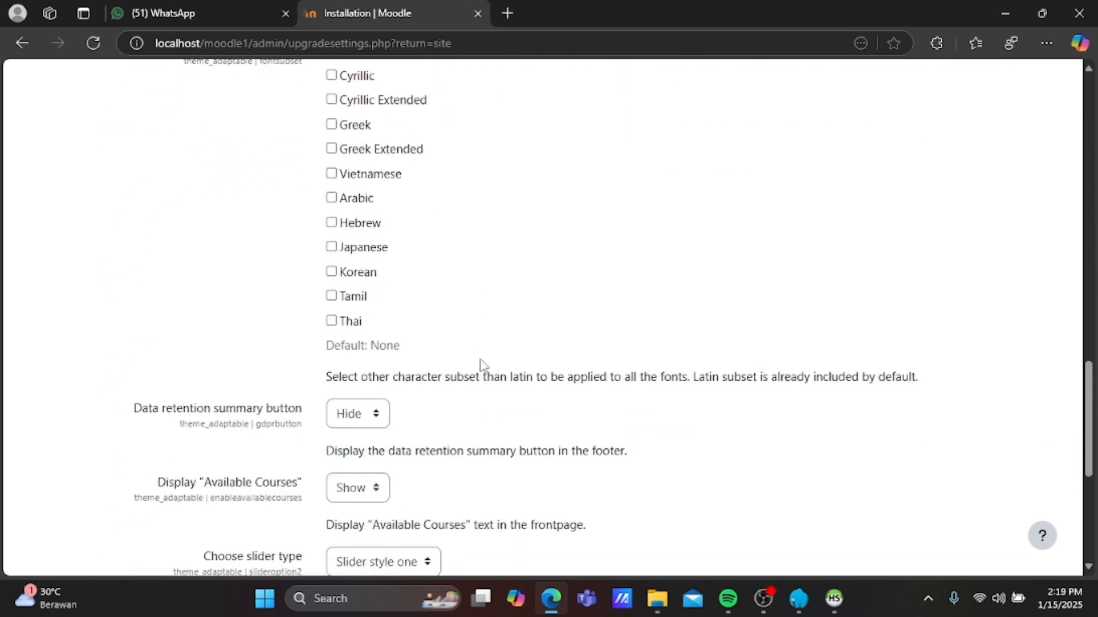
pyautogui.scroll(3, 483, 365)
pyautogui.scroll(7, 483, 365)
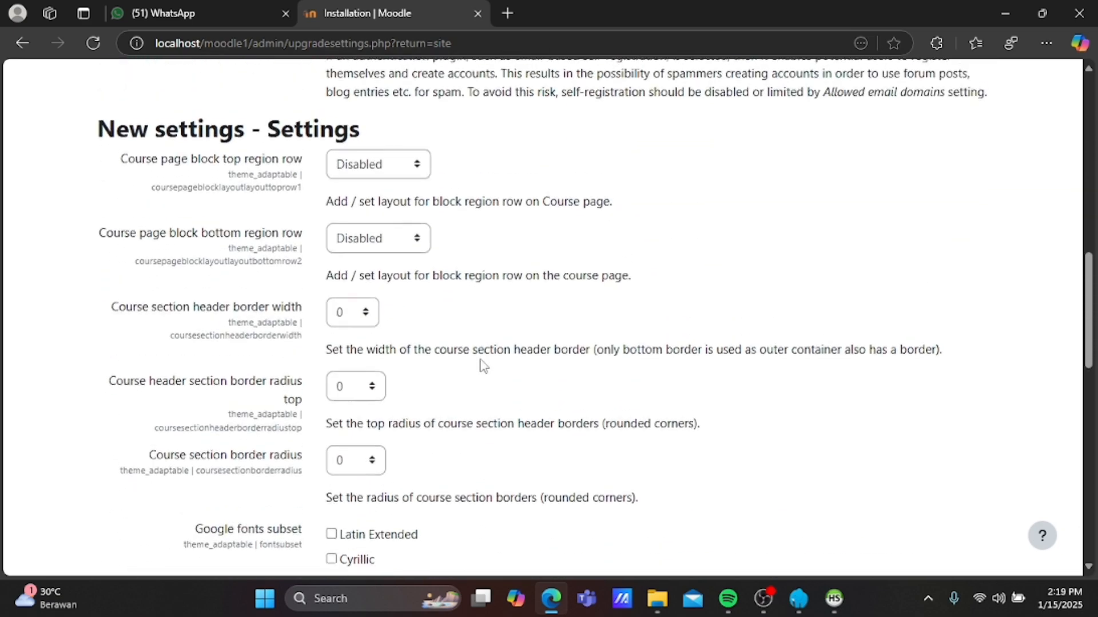
pyautogui.scroll(2, 444, 160)
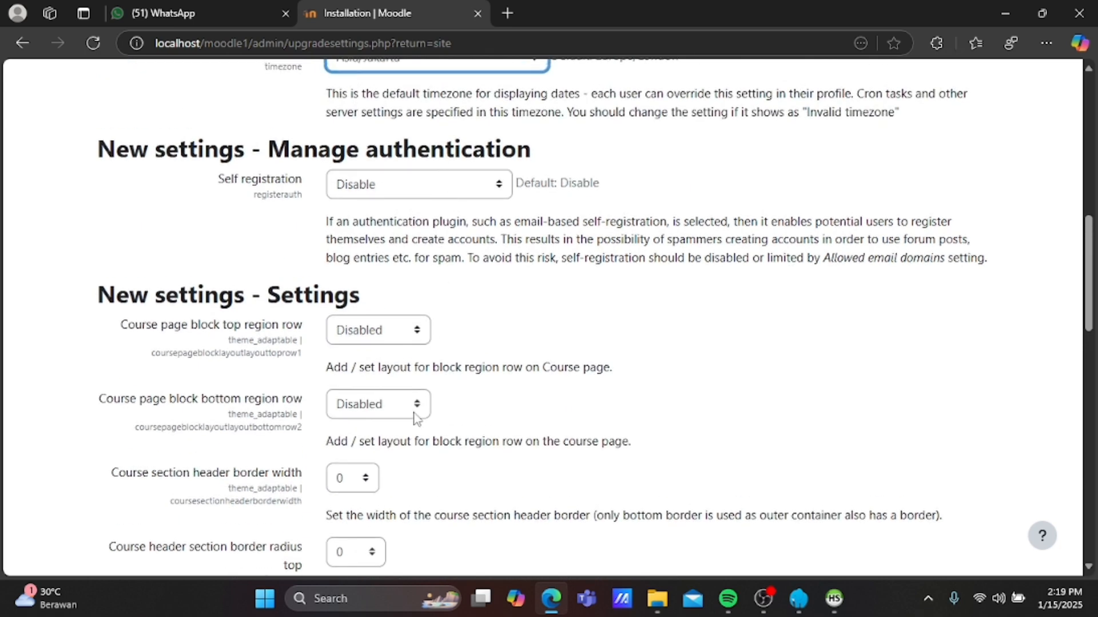
pyautogui.scroll(-2, 390, 494)
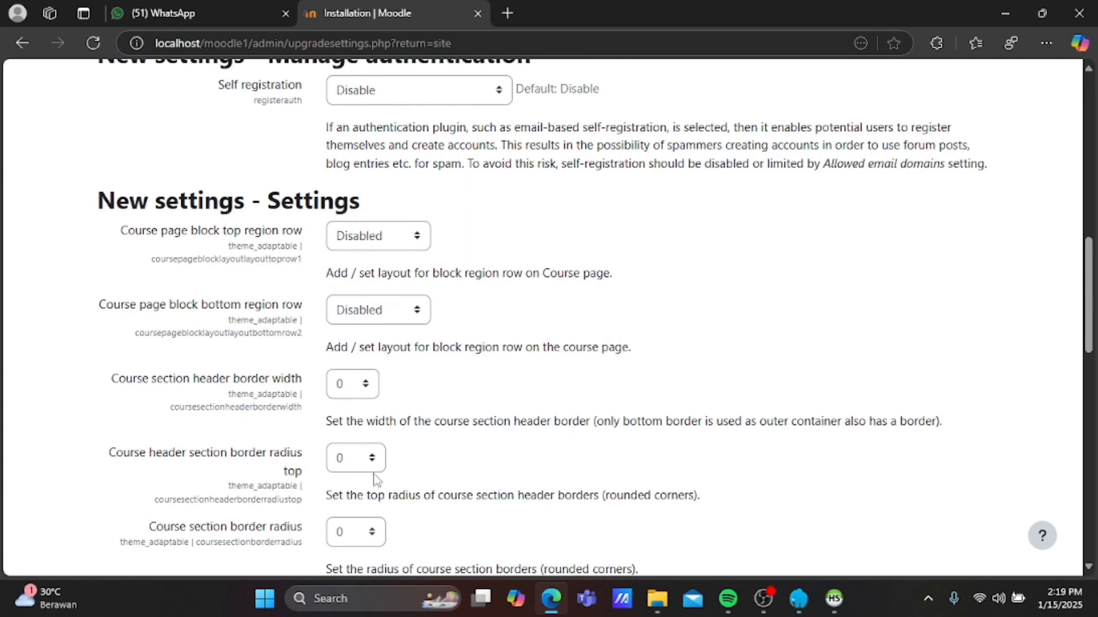
pyautogui.scroll(-5, 377, 492)
pyautogui.scroll(-5, 377, 503)
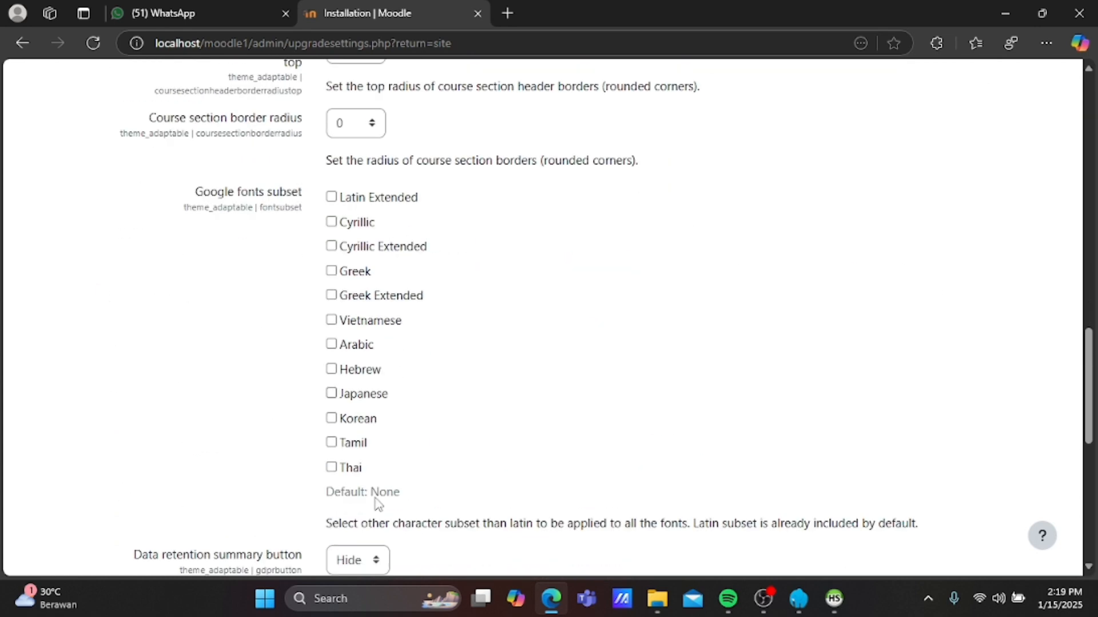
# Enter the admin's e-mail as the no-reply address and save the installation settings.
pyautogui.scroll(-4, 375, 501)
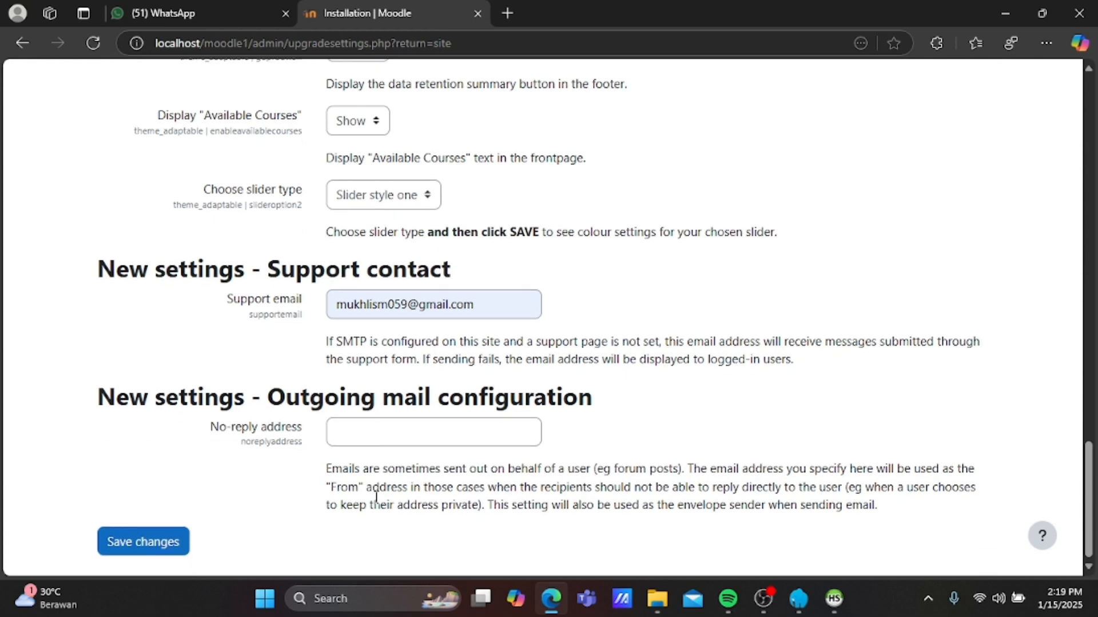
pyautogui.click(378, 437)
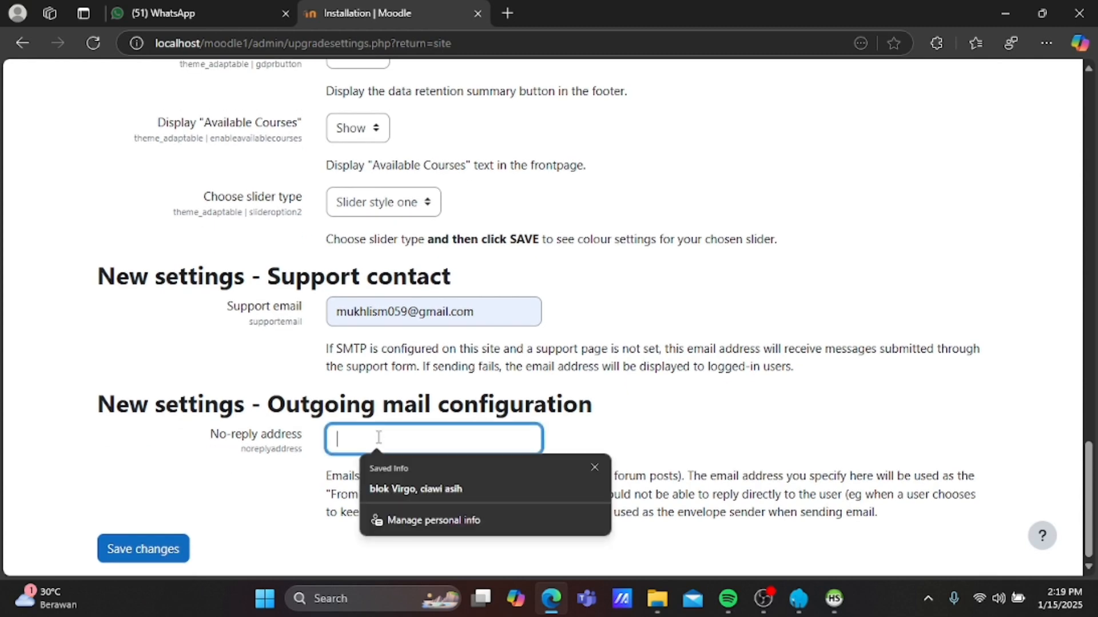
pyautogui.write('MU')
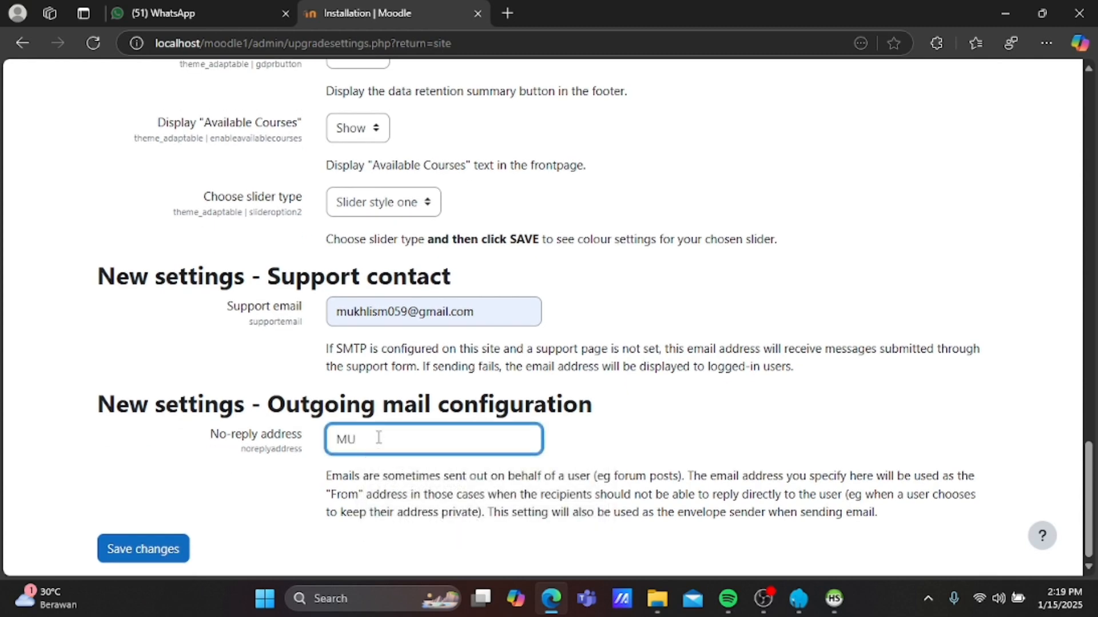
pyautogui.press('BackSpace')
pyautogui.press('BackSpace')
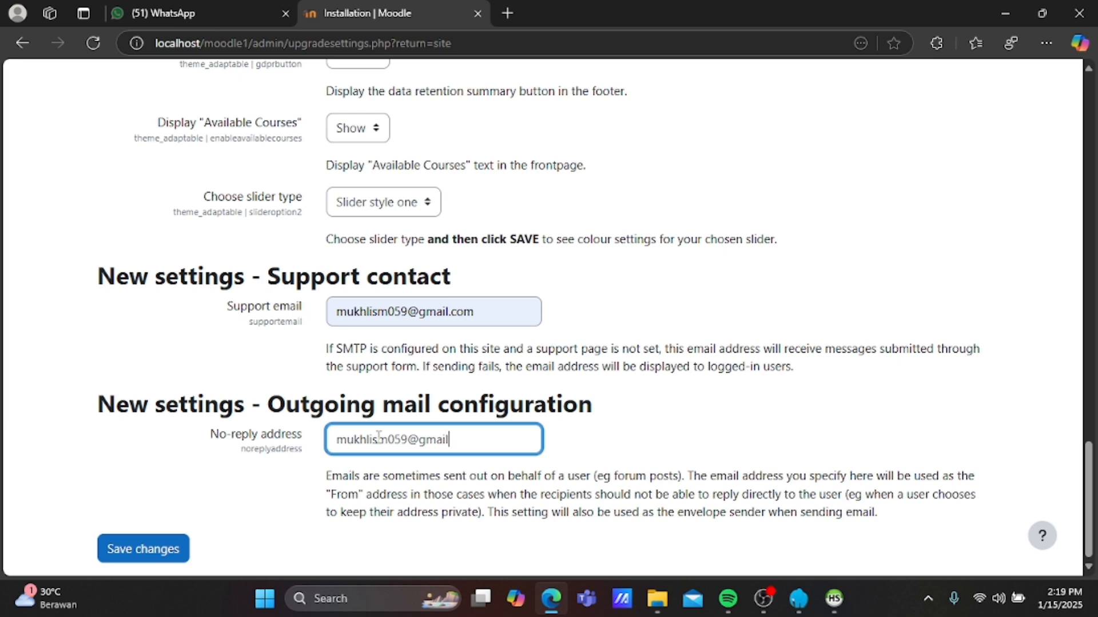
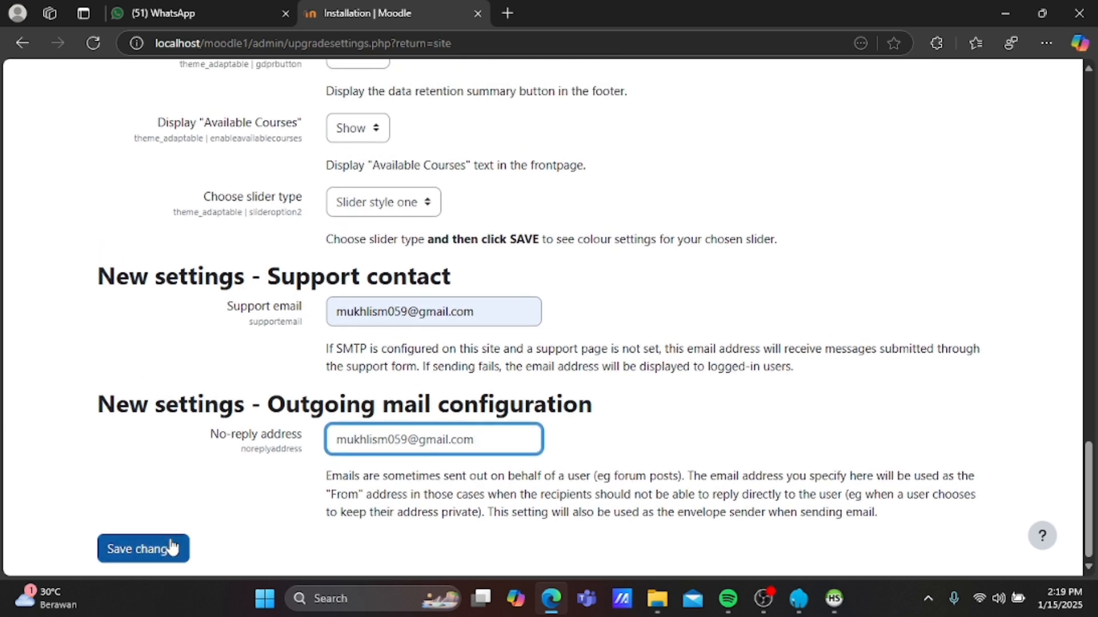
pyautogui.click(172, 544)
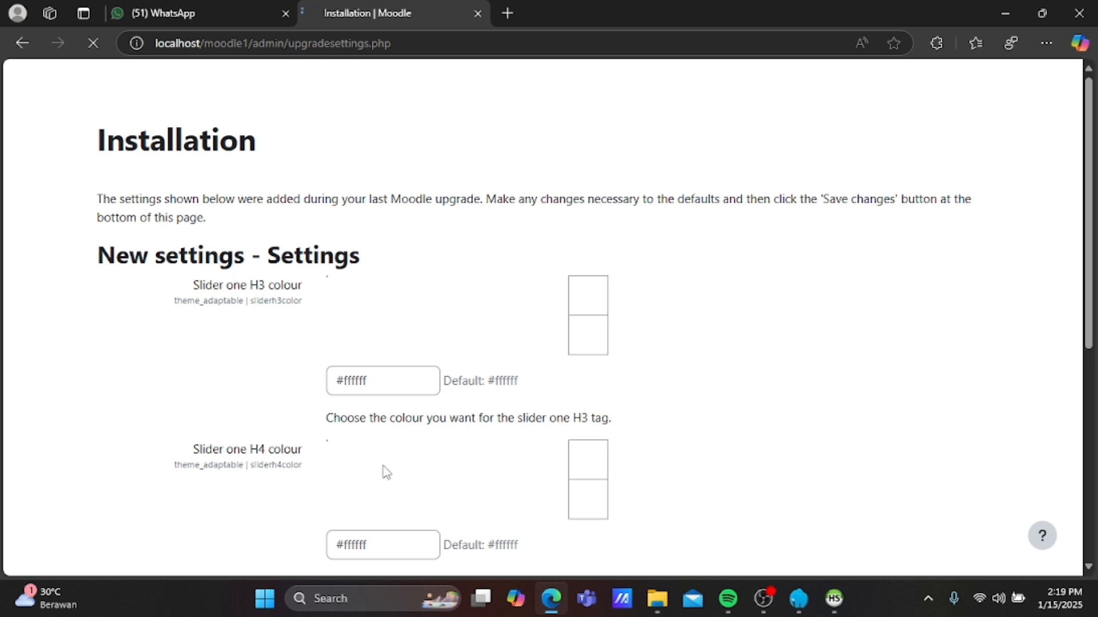
# Save the Adaptable slider colour settings unchanged and land on the E-Learning IPB dashboard.
pyautogui.scroll(-1, 386, 472)
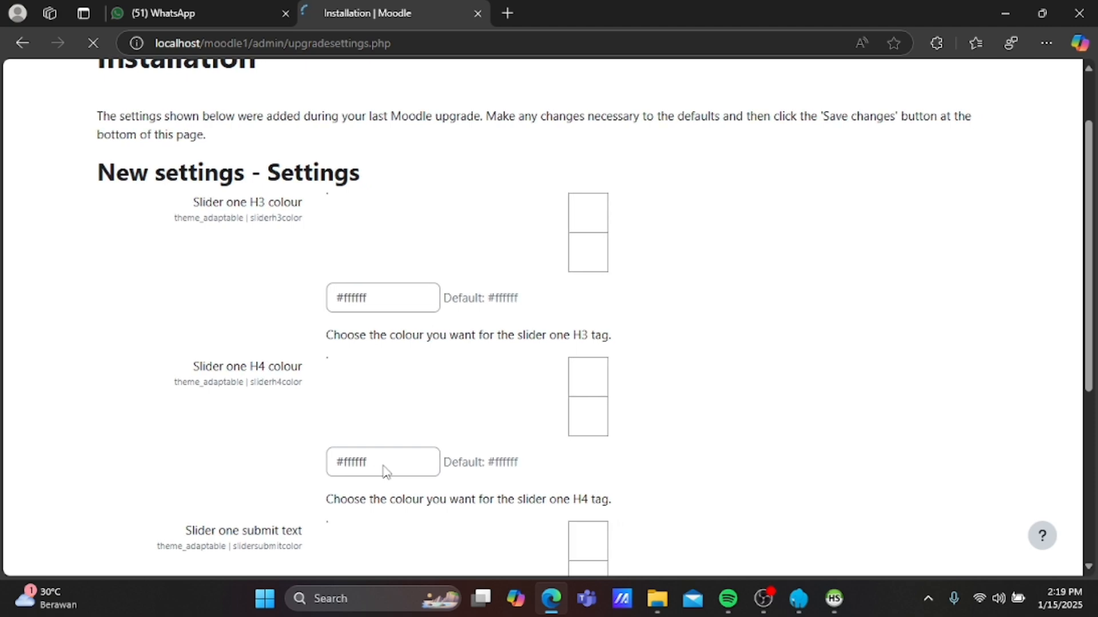
pyautogui.scroll(-3, 387, 472)
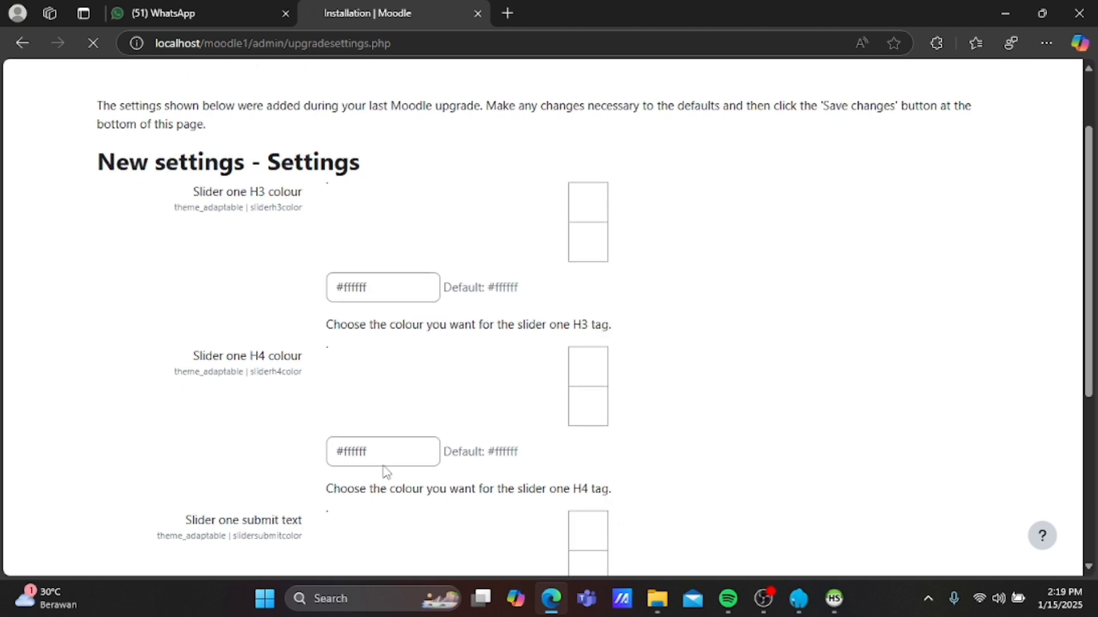
pyautogui.scroll(-1, 386, 472)
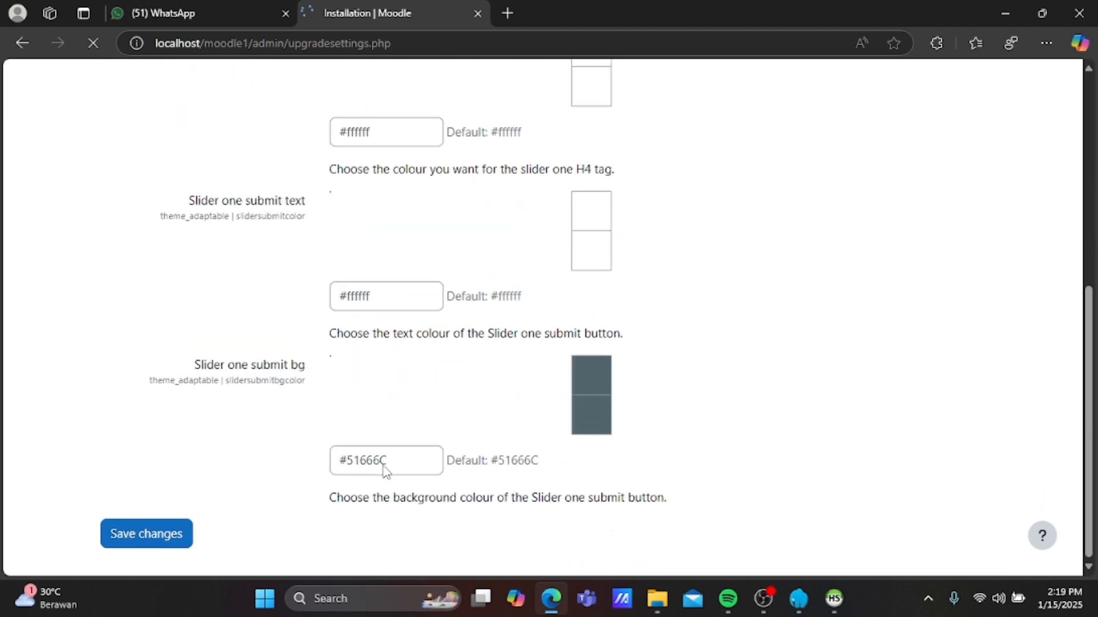
pyautogui.click(162, 543)
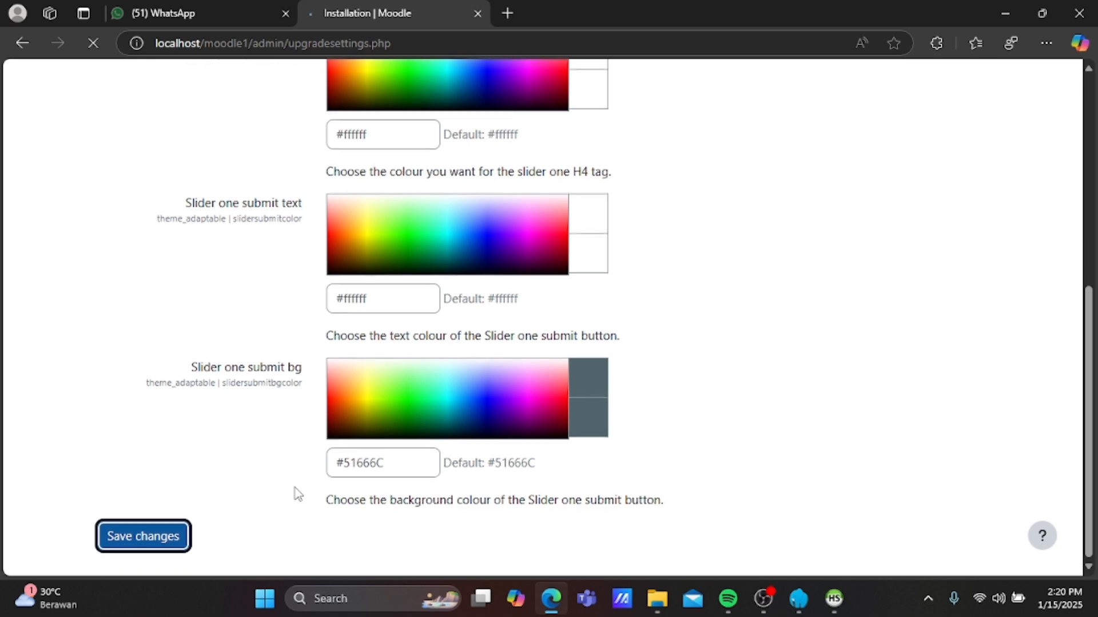
pyautogui.scroll(4, 297, 493)
pyautogui.scroll(3, 298, 493)
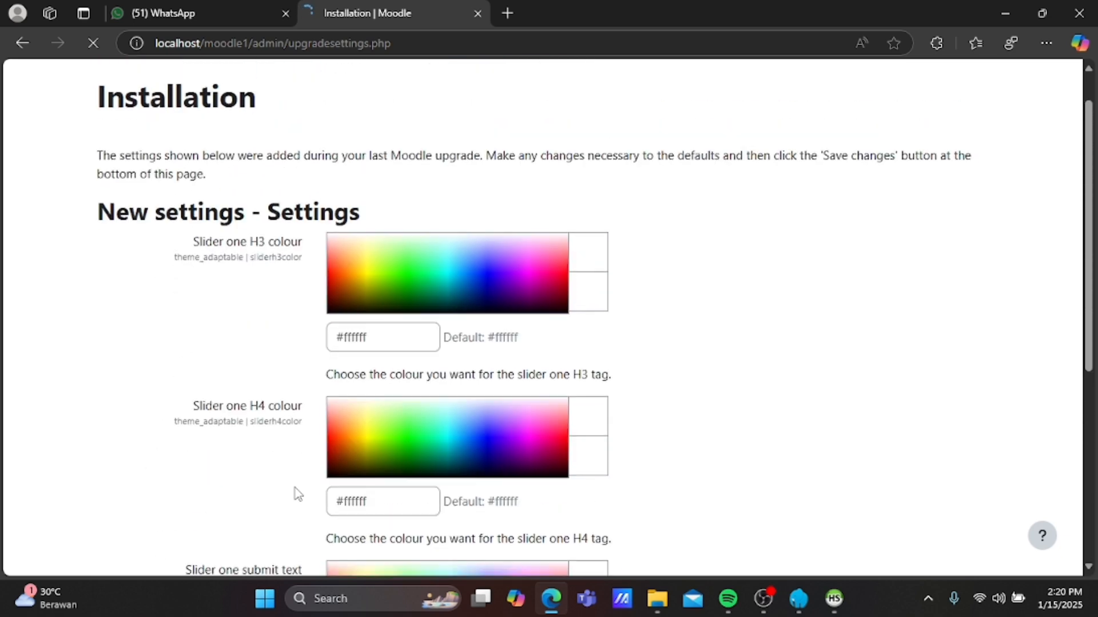
pyautogui.scroll(-7, 298, 493)
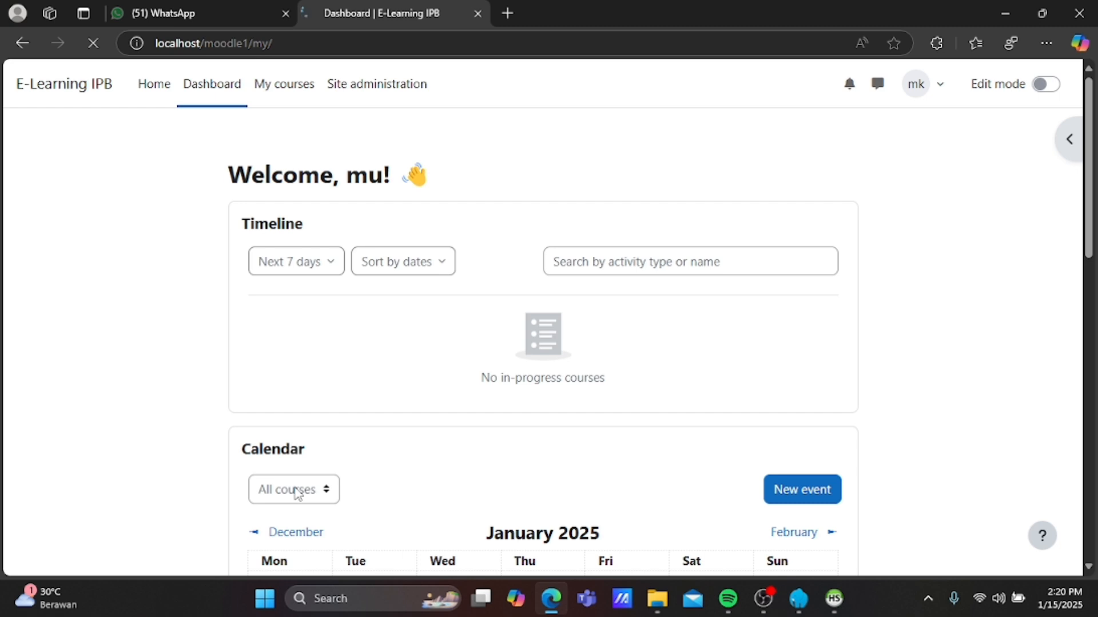
# Log out through the account menu and dismiss the 'Expand to explore' tour tip.
pyautogui.scroll(-1, 495, 470)
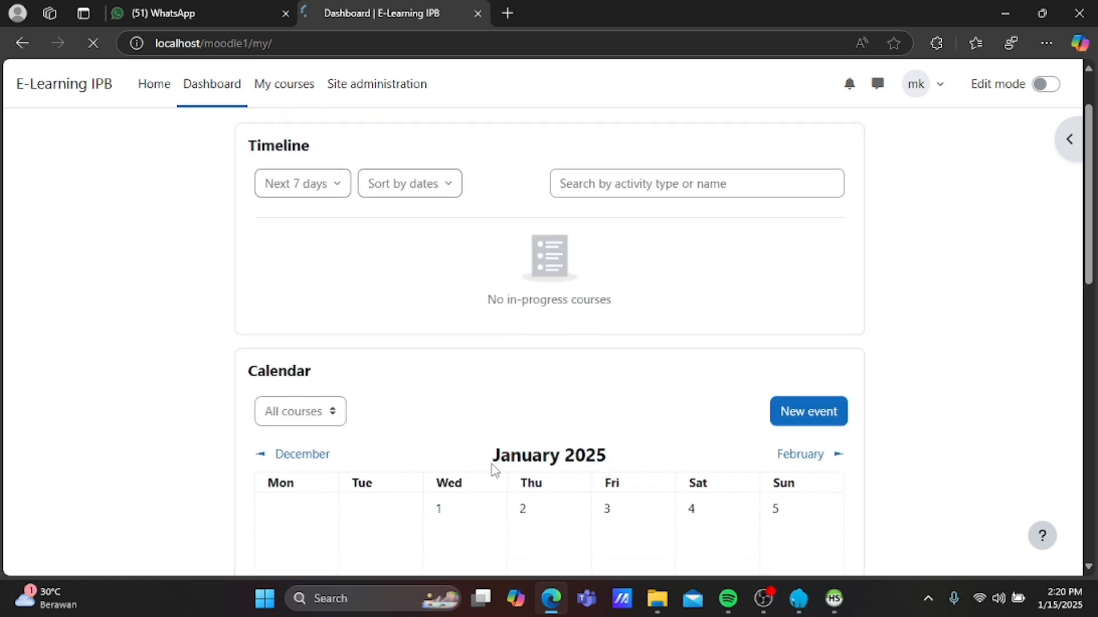
pyautogui.click(935, 87)
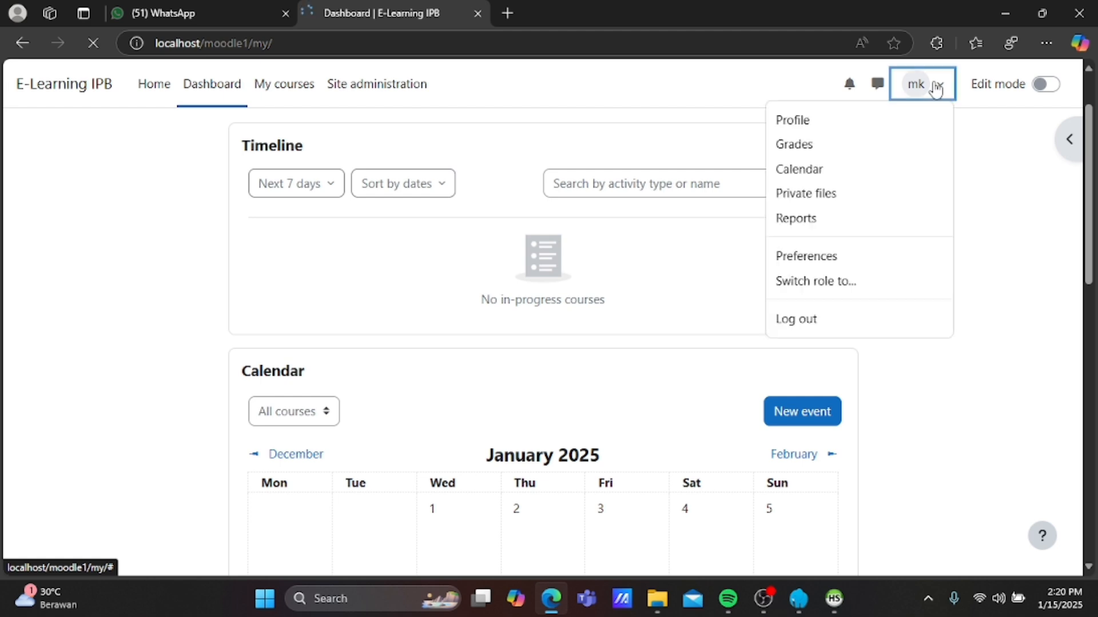
pyautogui.click(816, 323)
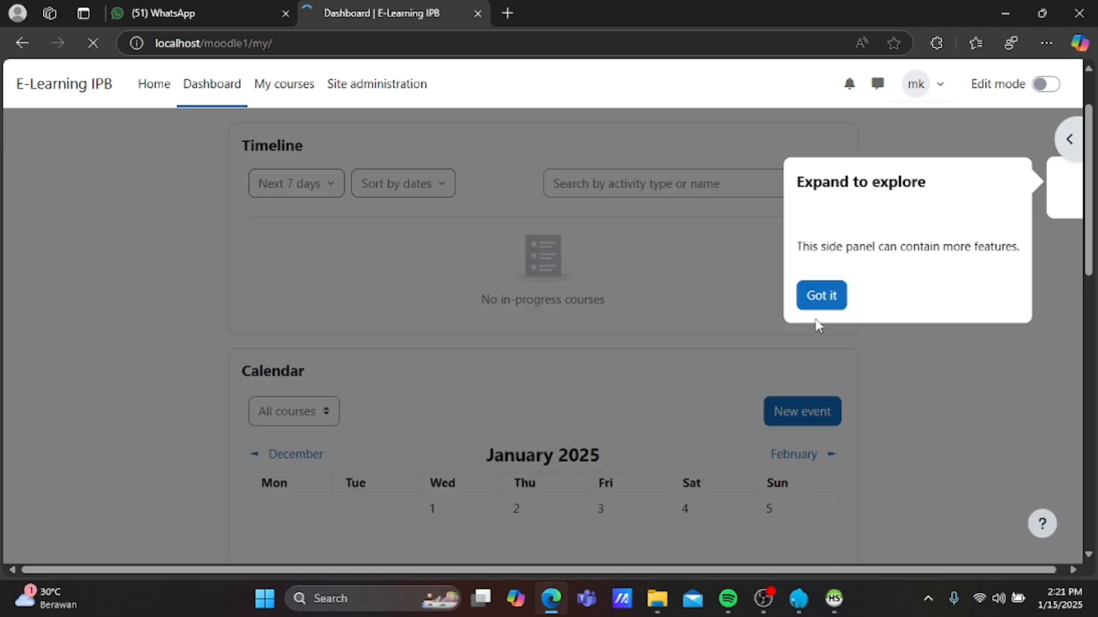
pyautogui.click(823, 460)
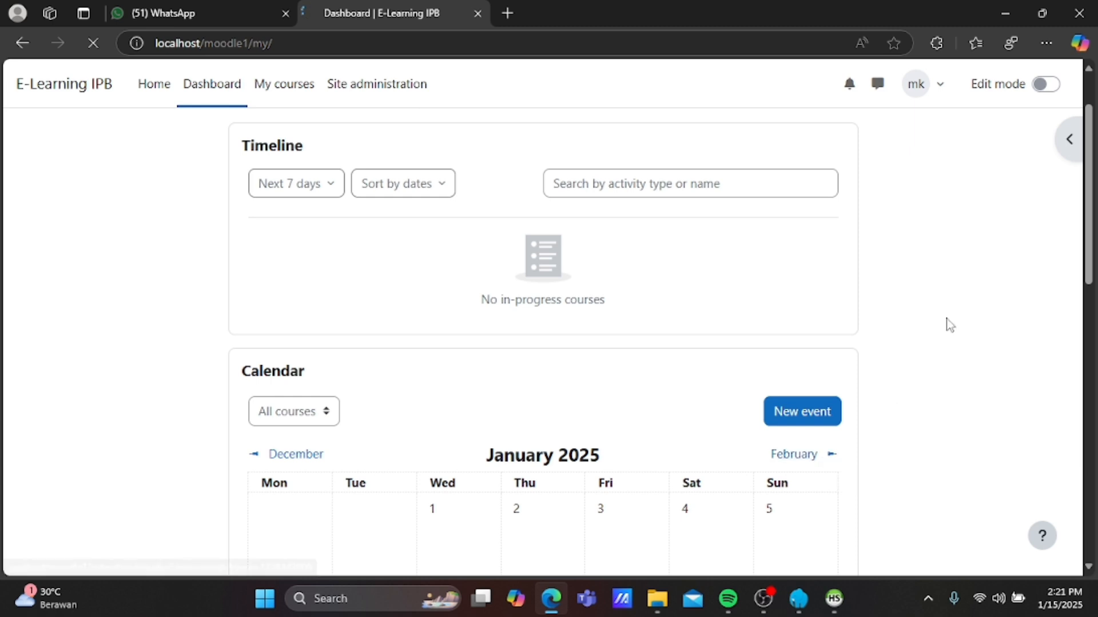
pyautogui.click(938, 90)
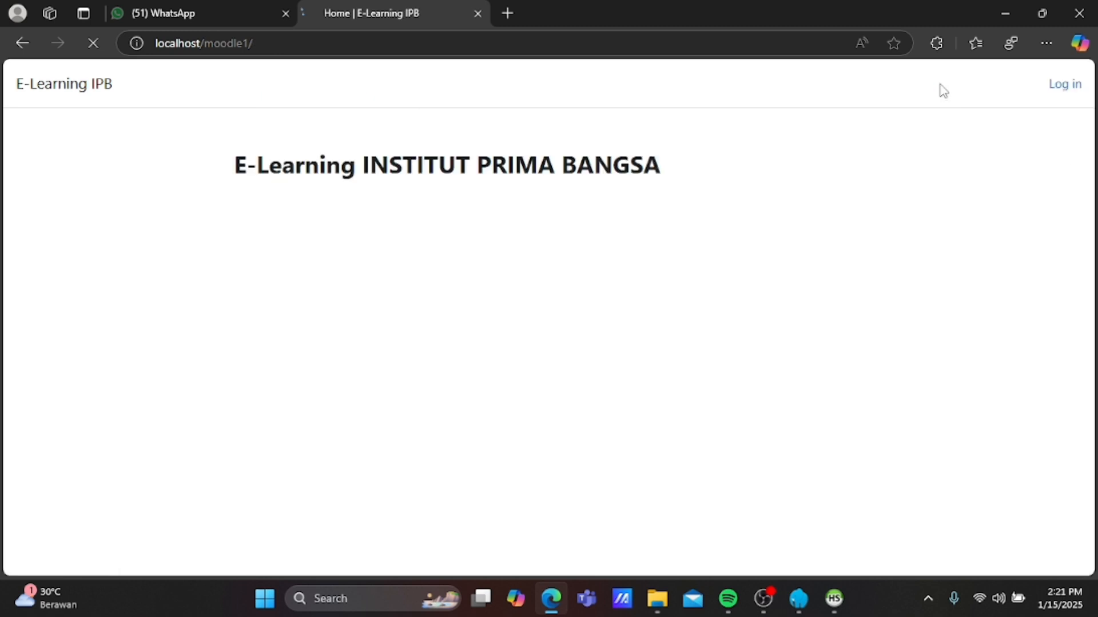
# Log back in as the administrator with the saved credentials and view the E-Learning IPB dashboard.
pyautogui.click(1063, 91)
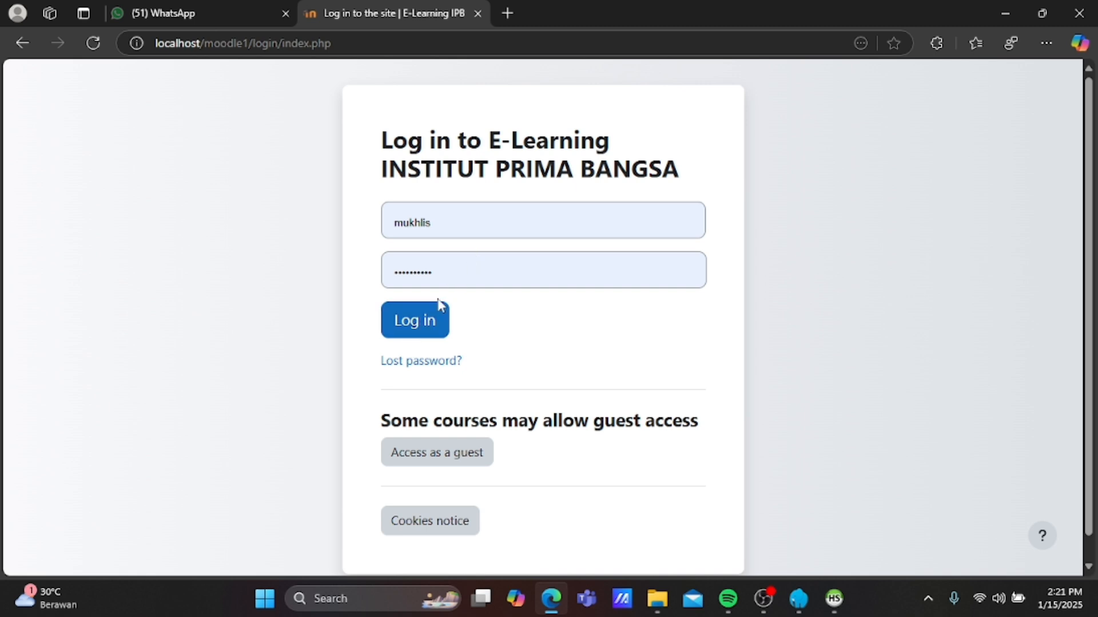
pyautogui.click(418, 332)
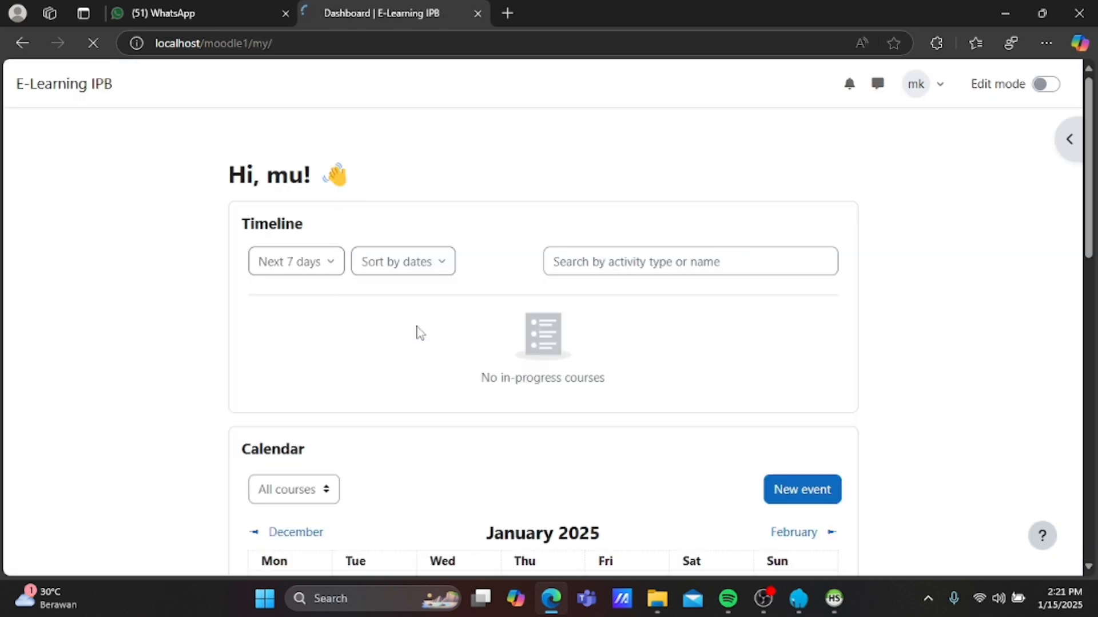
pyautogui.scroll(-1, 608, 362)
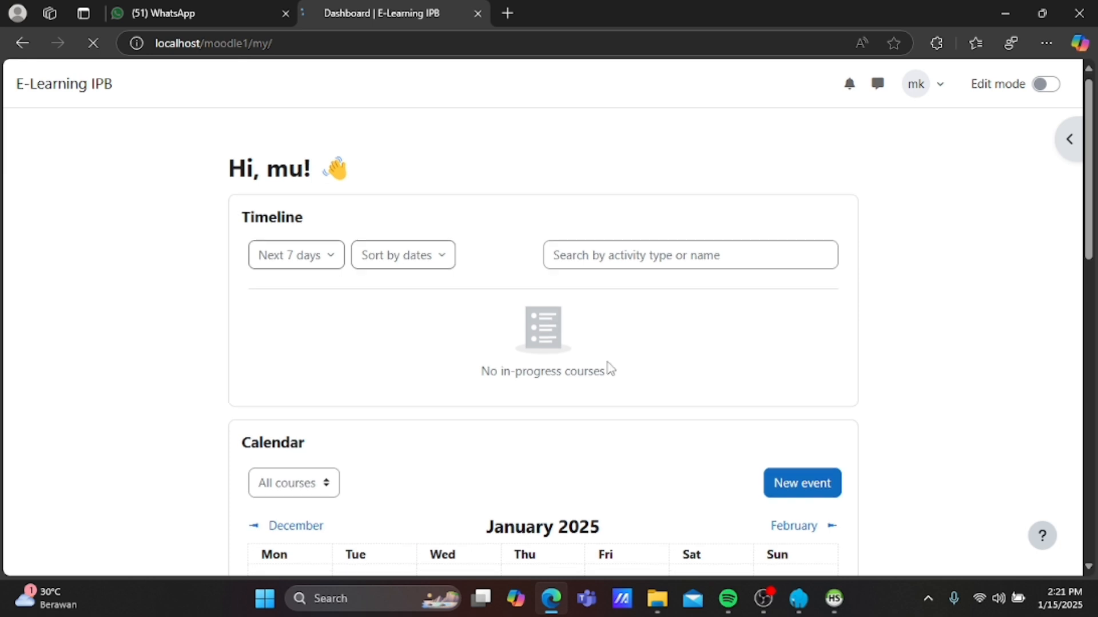
pyautogui.scroll(-10, 609, 367)
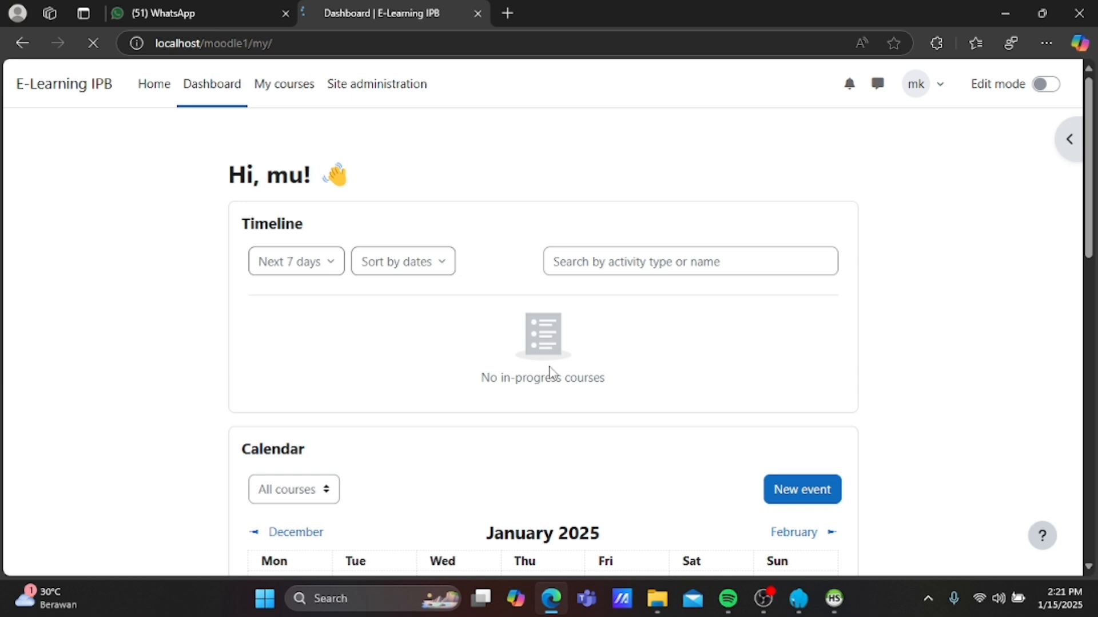
# Go to Site administration > Users and choose Add a new user under Accounts.
pyautogui.click(376, 93)
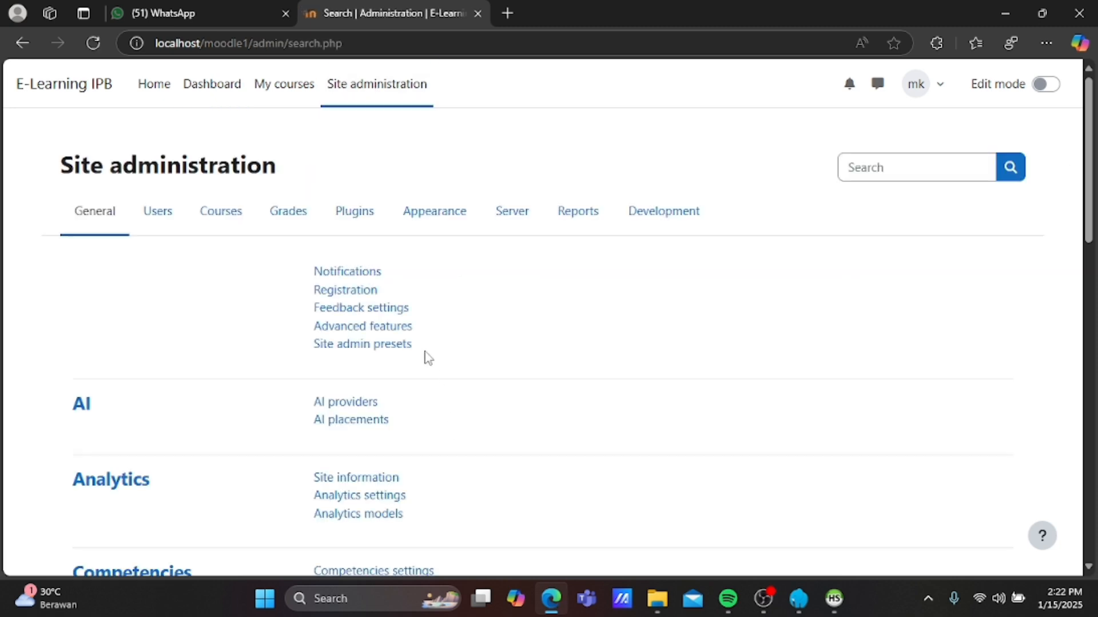
pyautogui.click(163, 215)
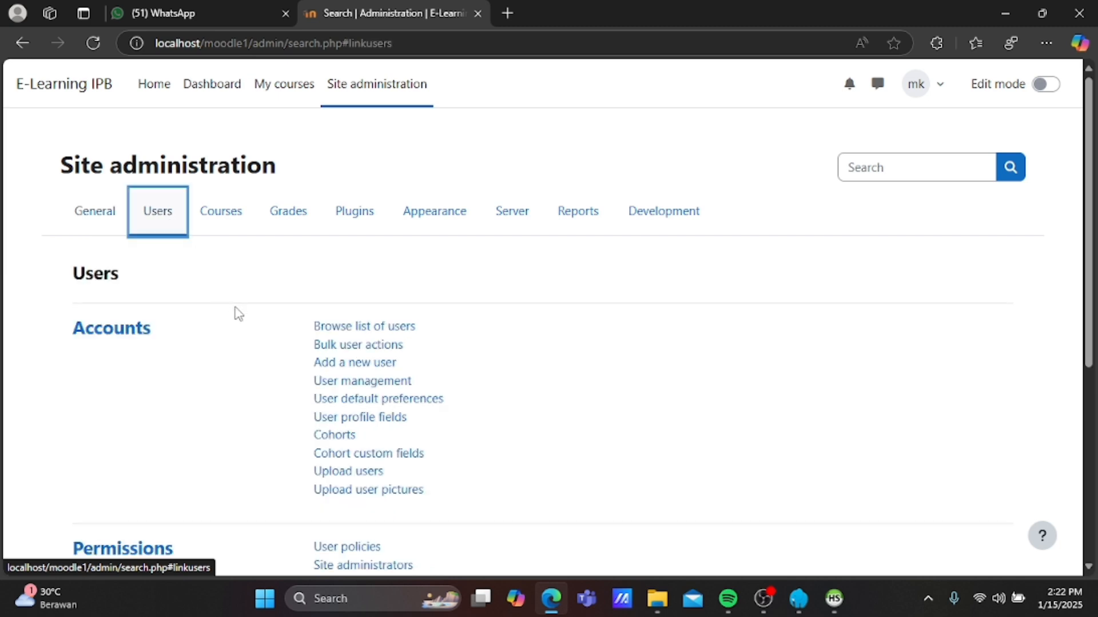
pyautogui.scroll(-1, 239, 314)
pyautogui.click(341, 310)
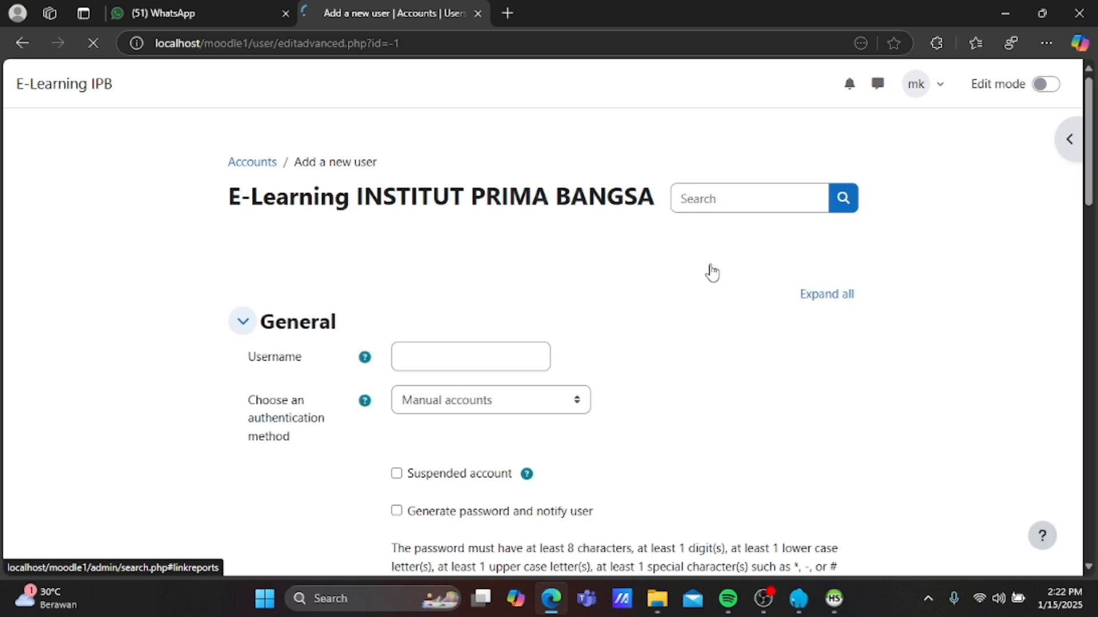
# Enter username mahasiswa1, keep Manual accounts authentication, and set a new password.
pyautogui.click(521, 355)
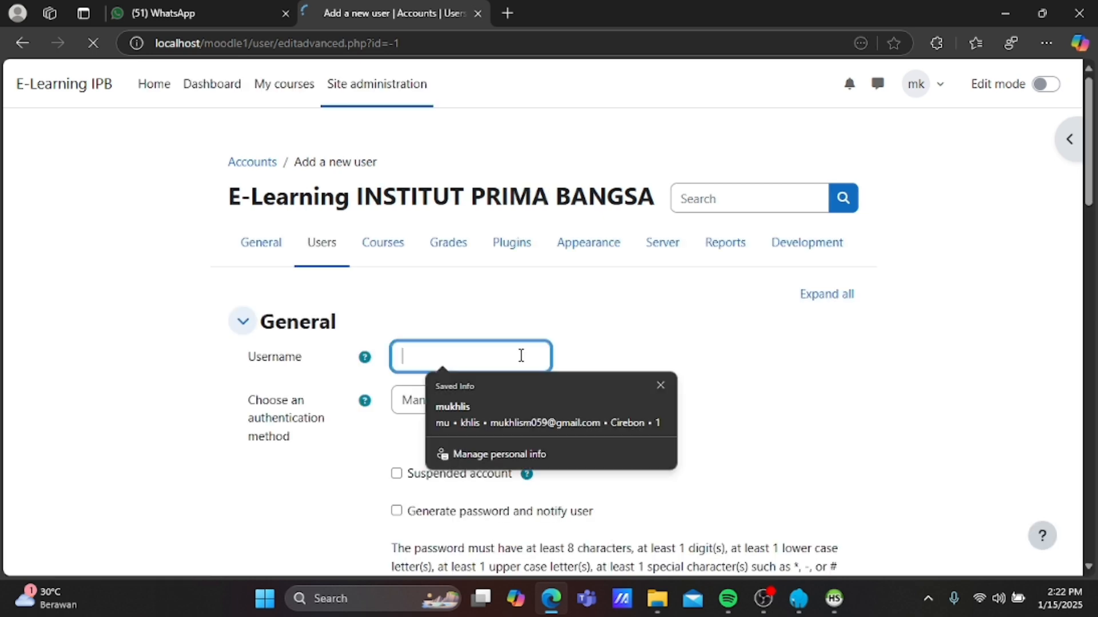
pyautogui.write('mh')
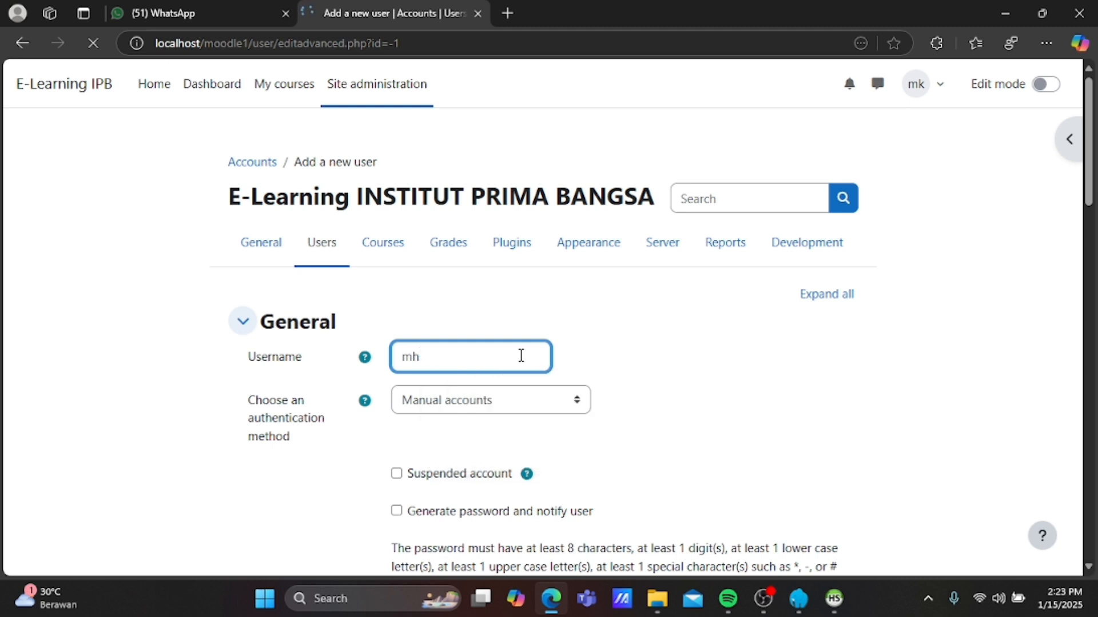
pyautogui.press('BackSpace')
pyautogui.write('ahasiswa')
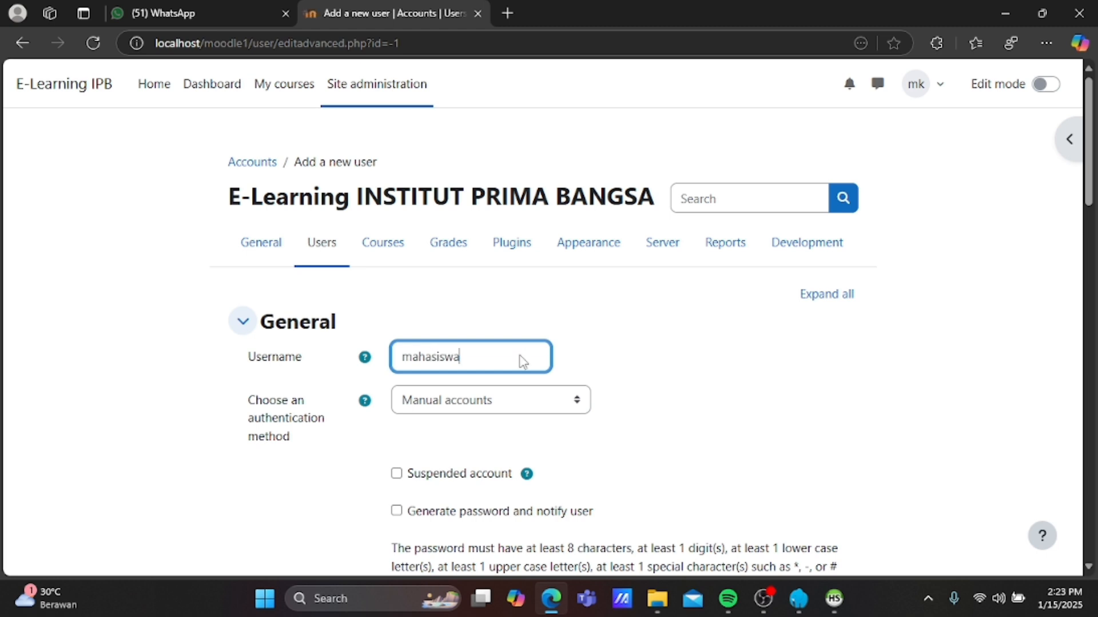
pyautogui.write('1')
pyautogui.scroll(-1, 521, 360)
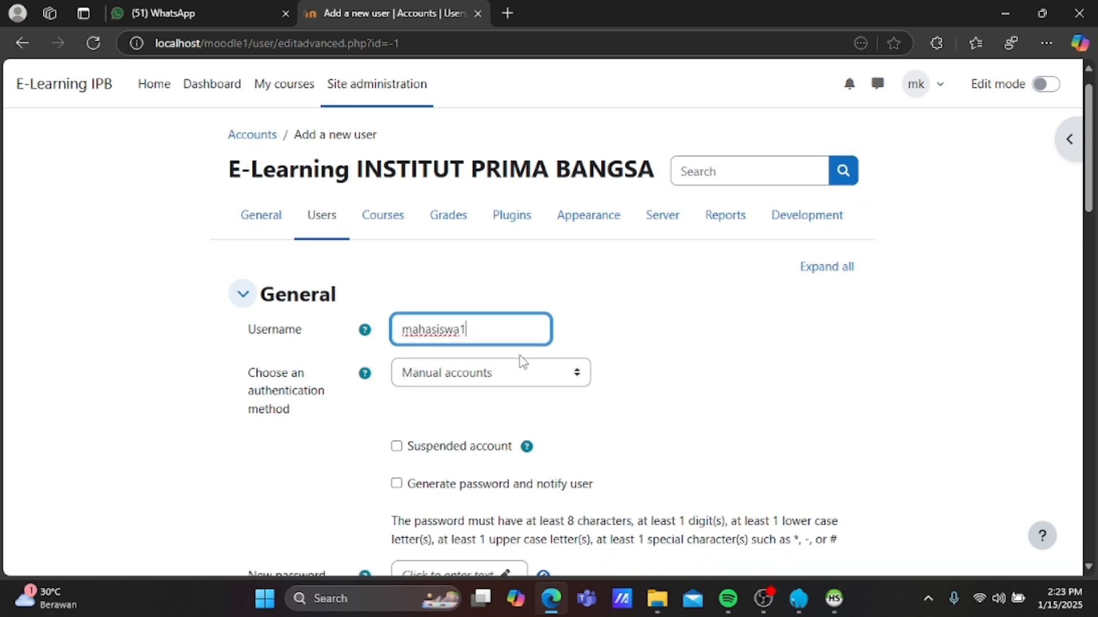
pyautogui.scroll(-2, 522, 360)
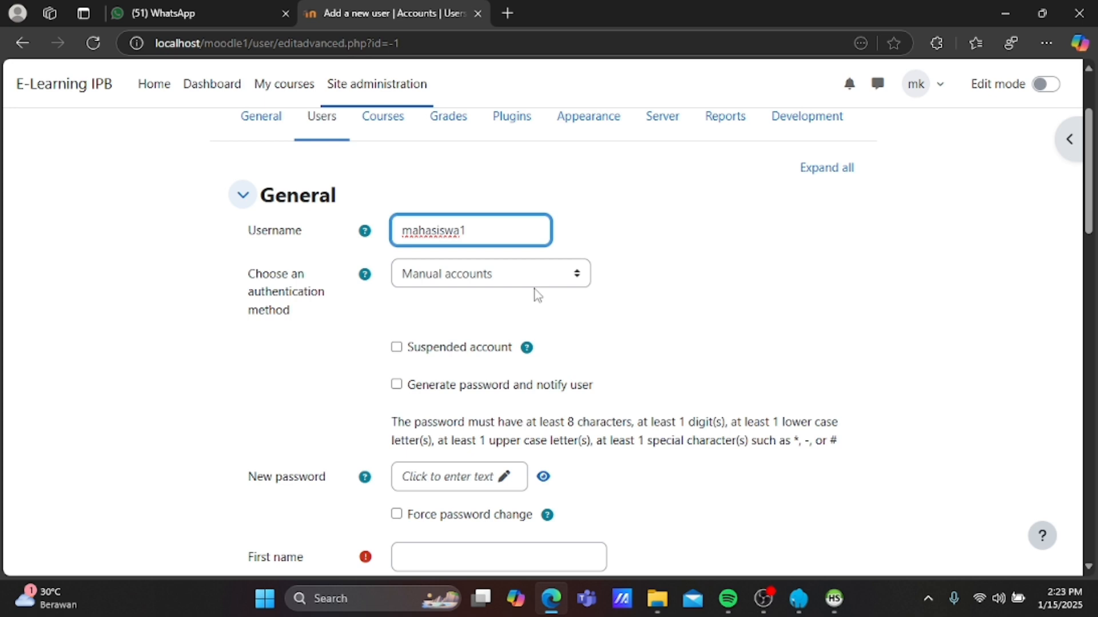
pyautogui.click(578, 276)
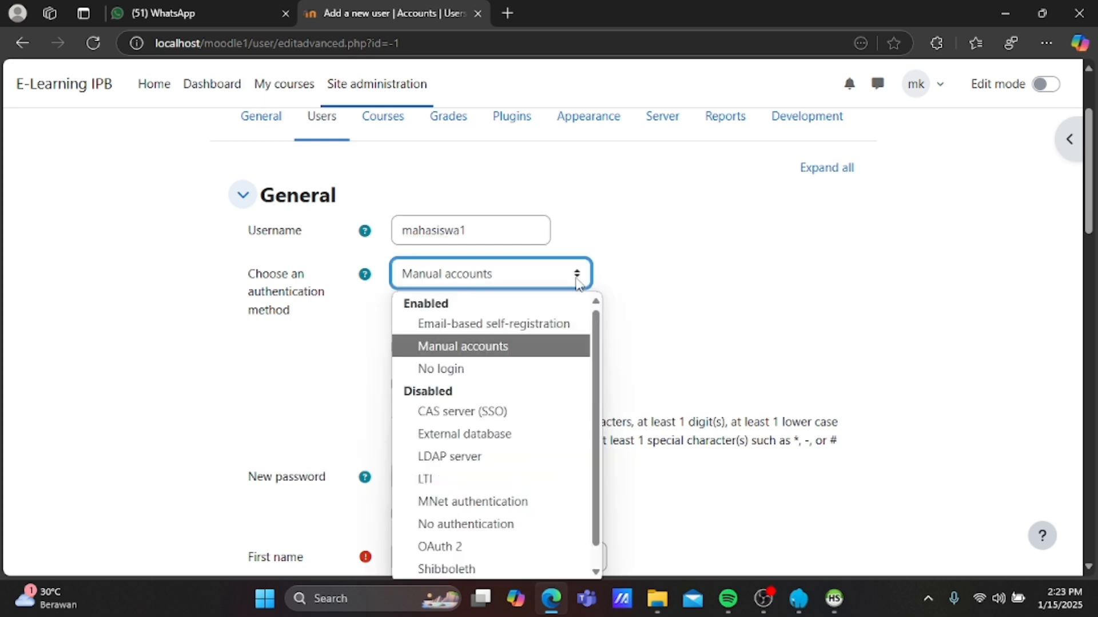
pyautogui.click(577, 279)
pyautogui.scroll(-2, 558, 392)
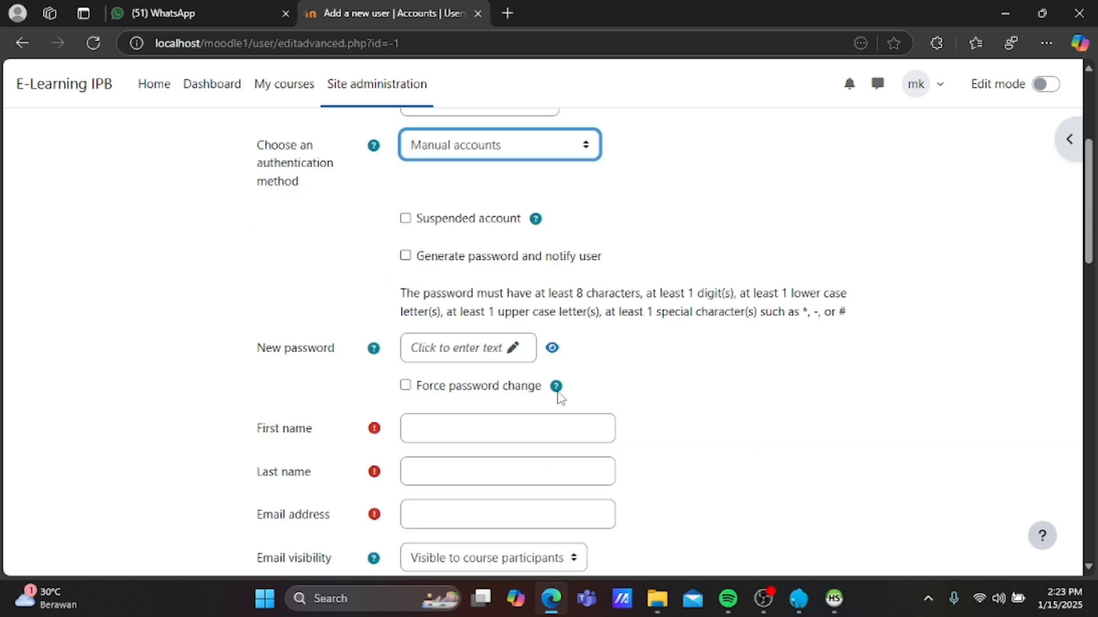
pyautogui.click(464, 349)
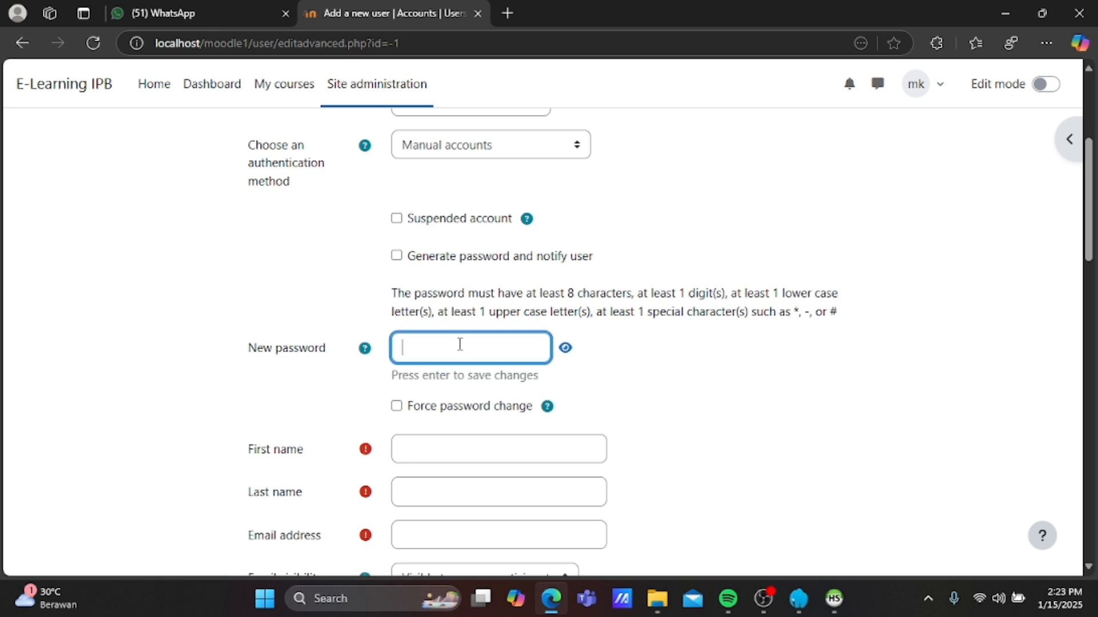
pyautogui.write('•••••')
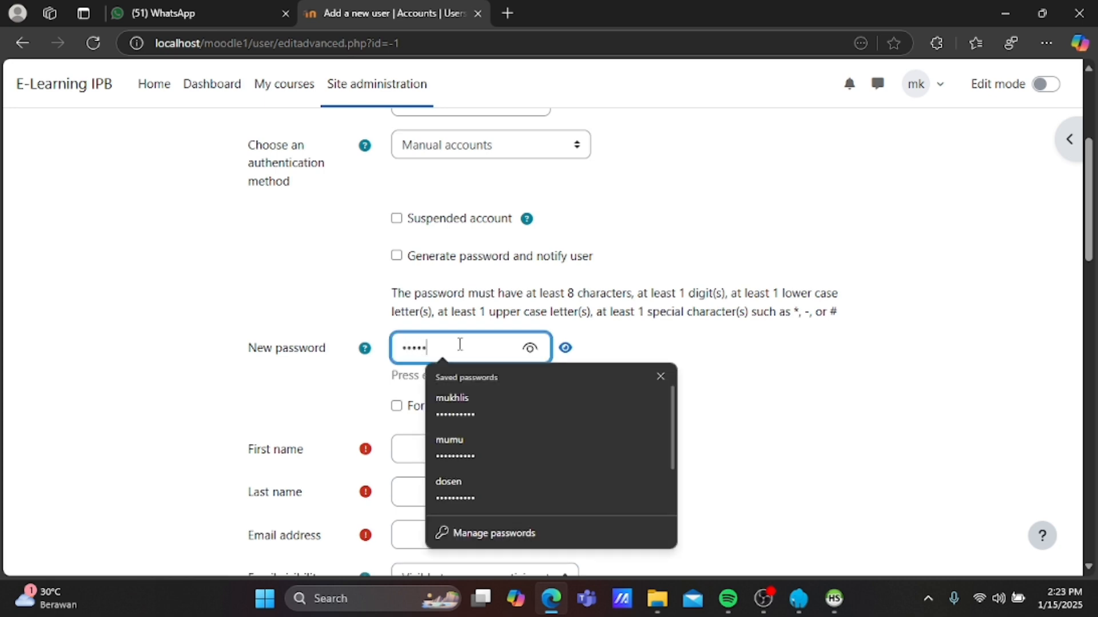
pyautogui.write('••••')
pyautogui.click(713, 429)
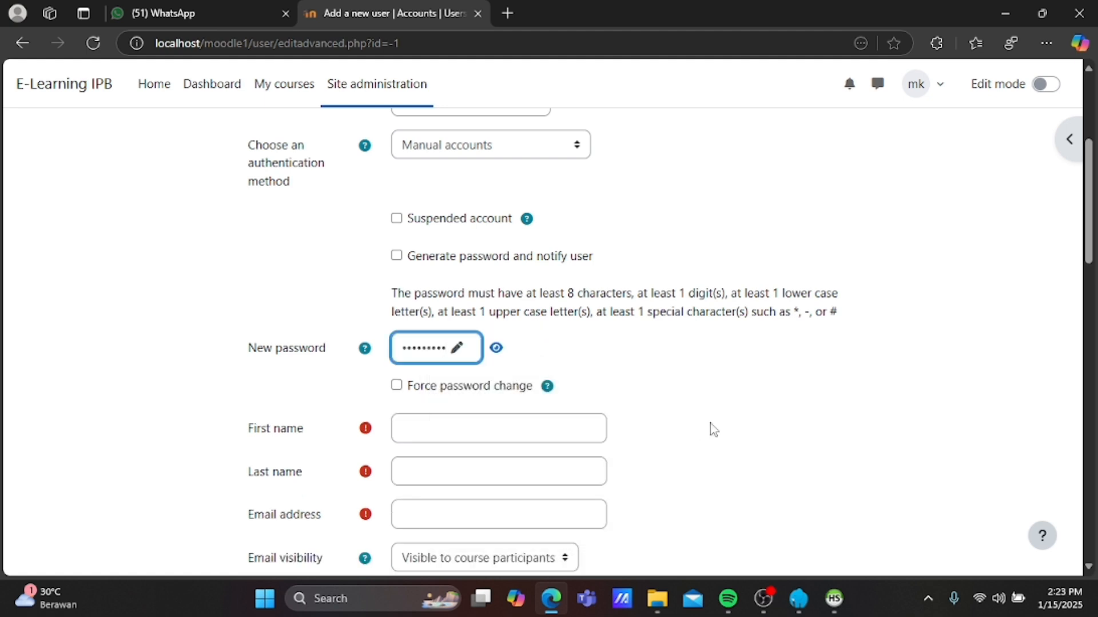
# Fill in first name 'mahasiswa', last name '1' and the student's e-mail address.
pyautogui.click(517, 429)
pyautogui.write('M')
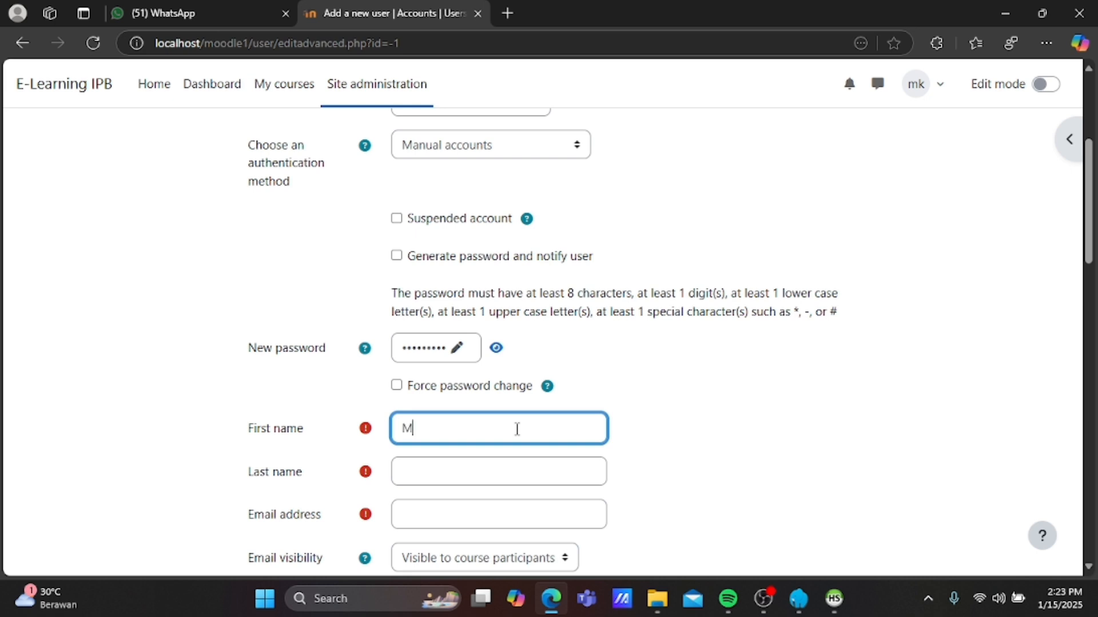
pyautogui.press('BackSpace')
pyautogui.write('mahasiswa')
pyautogui.click(513, 473)
pyautogui.write('1')
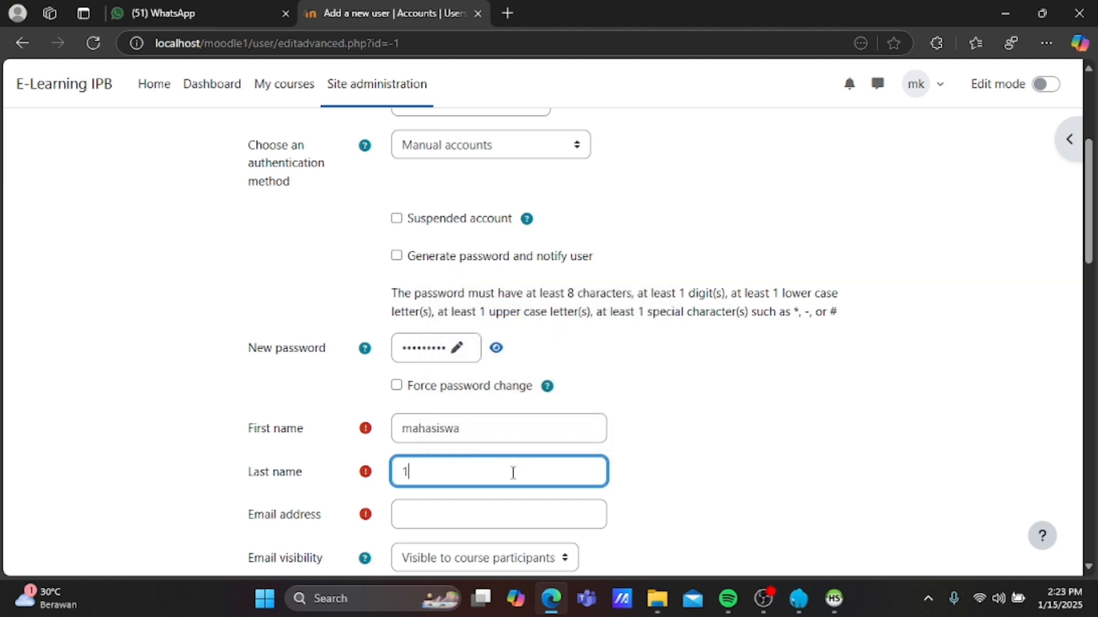
pyautogui.click(496, 517)
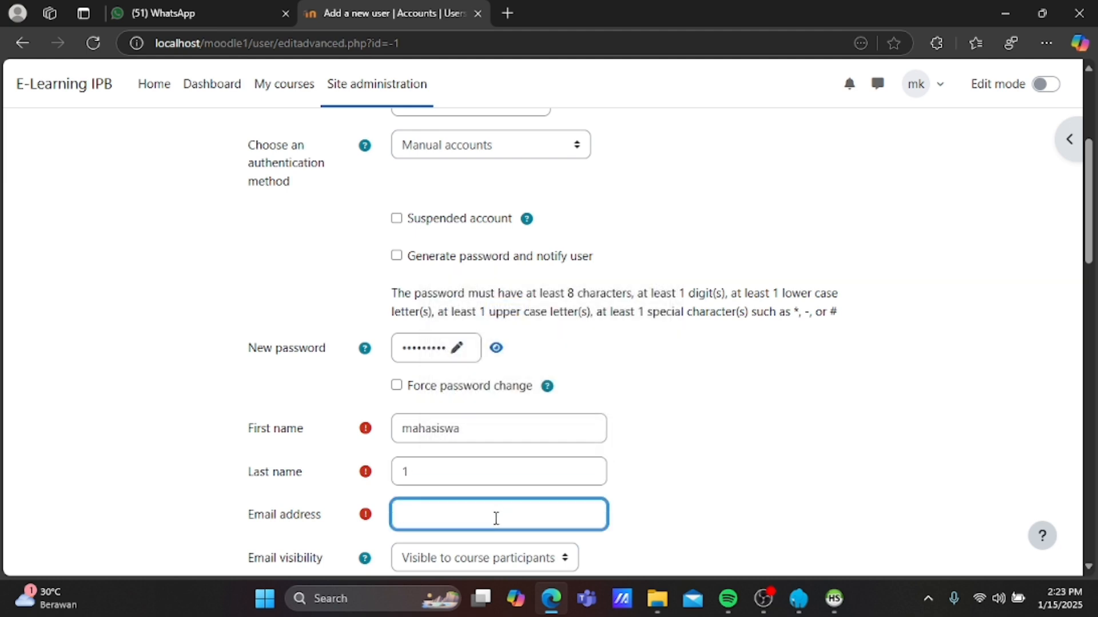
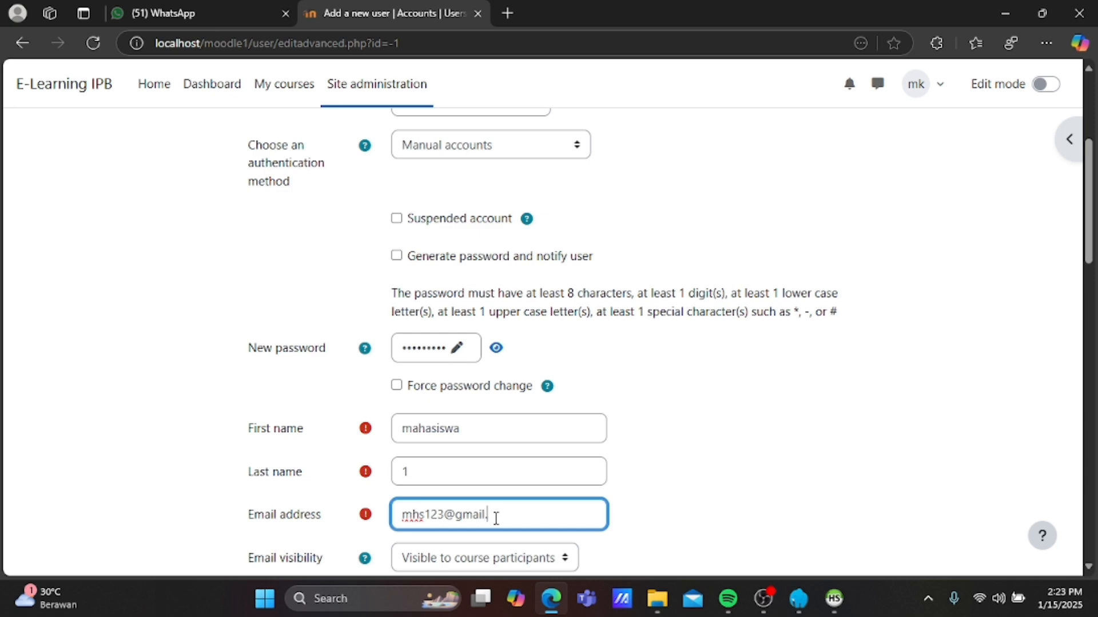
# Submit the mahasiswa1 form with Create user; Moodle returns it for correction.
pyautogui.scroll(-1, 496, 518)
pyautogui.scroll(-2, 496, 518)
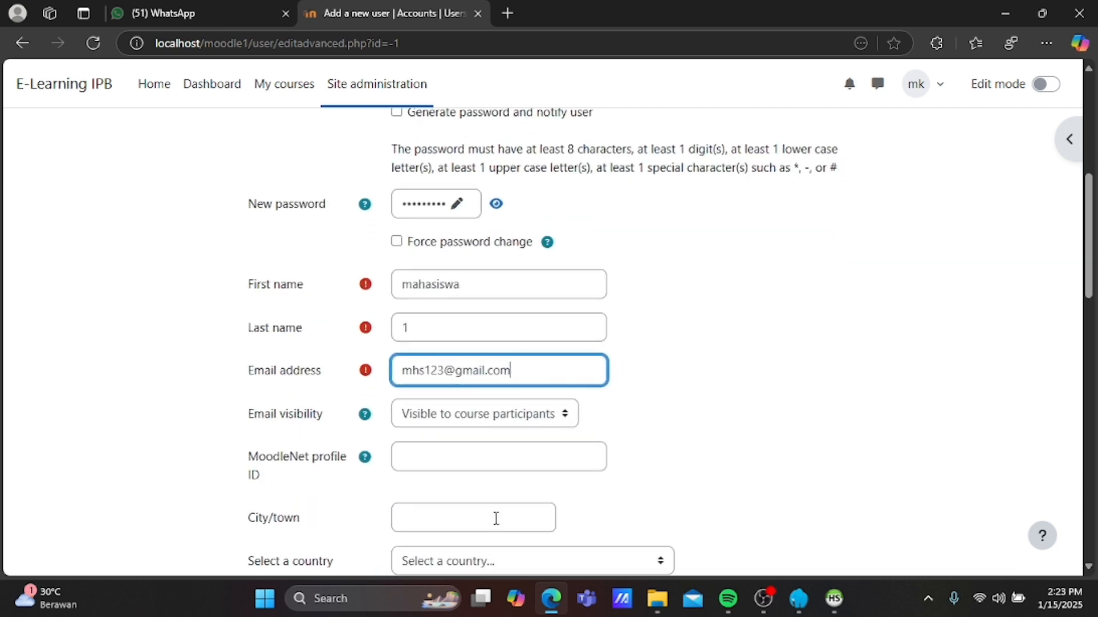
pyautogui.scroll(-2, 509, 480)
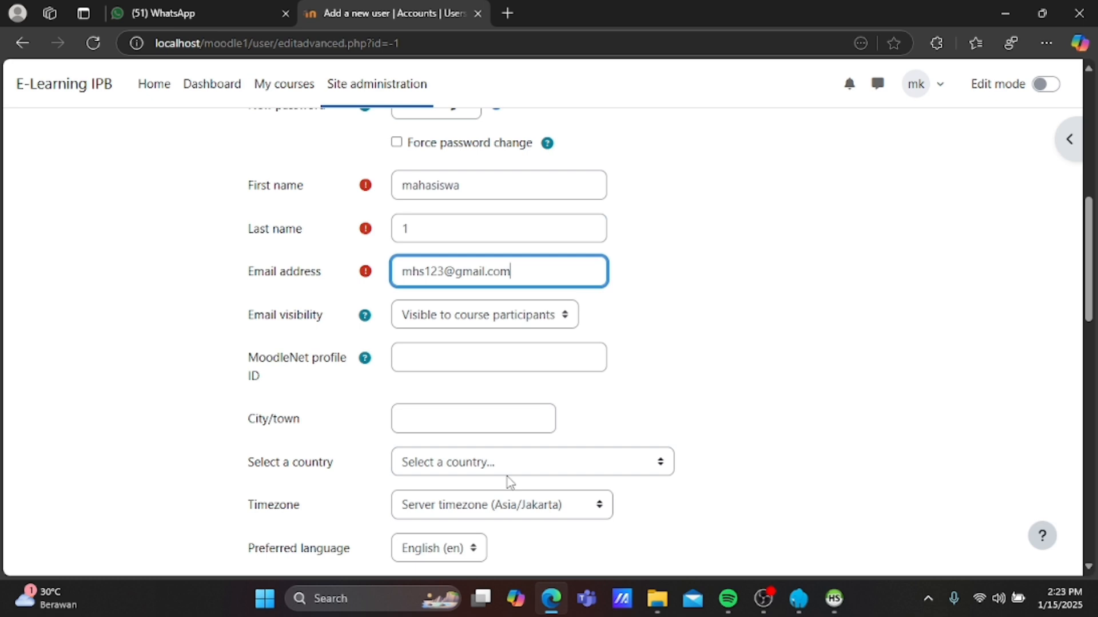
pyautogui.scroll(-1, 564, 414)
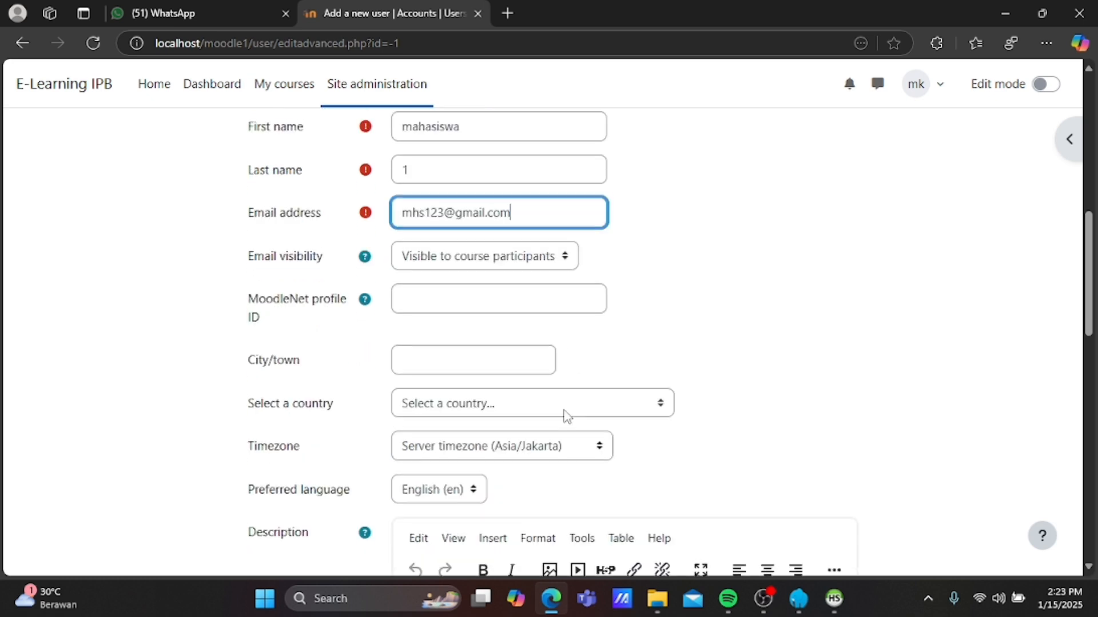
pyautogui.scroll(-2, 688, 435)
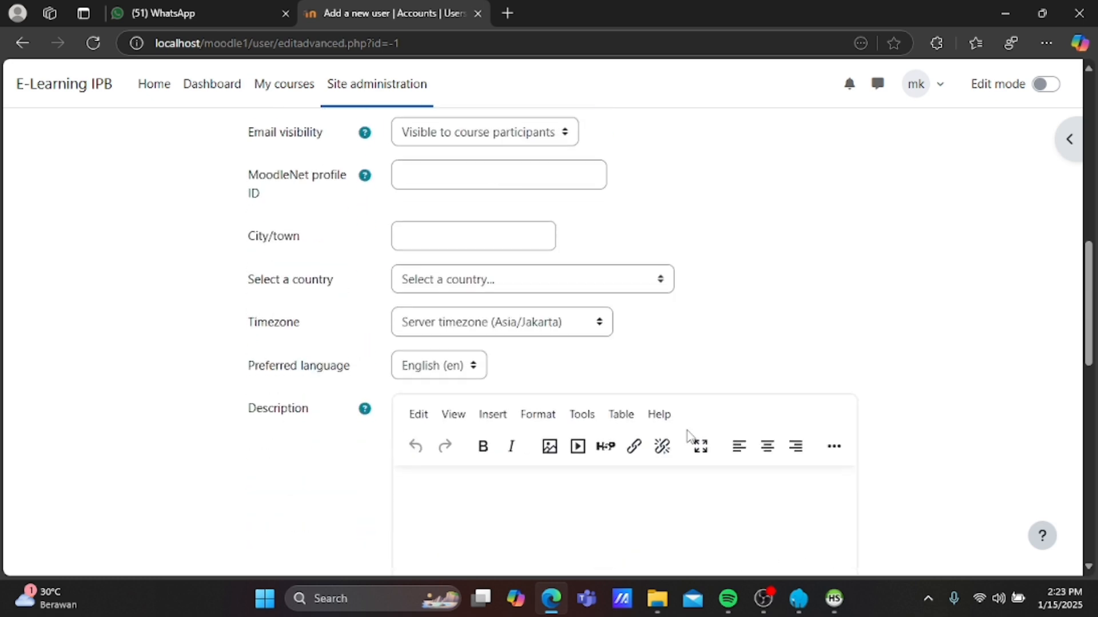
pyautogui.scroll(-8, 688, 435)
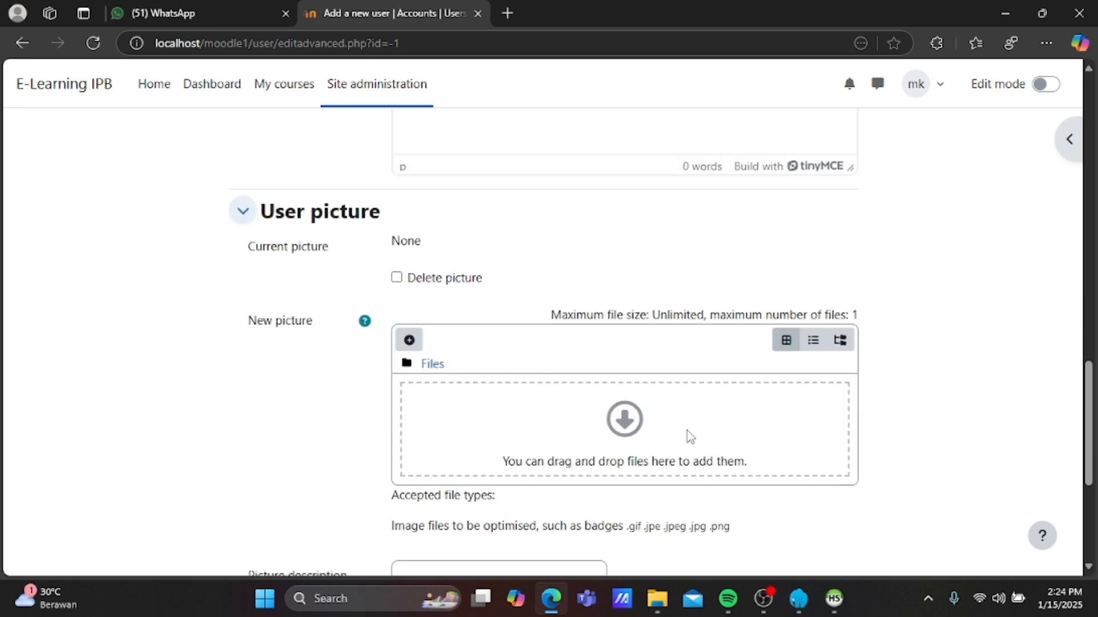
pyautogui.scroll(-5, 689, 435)
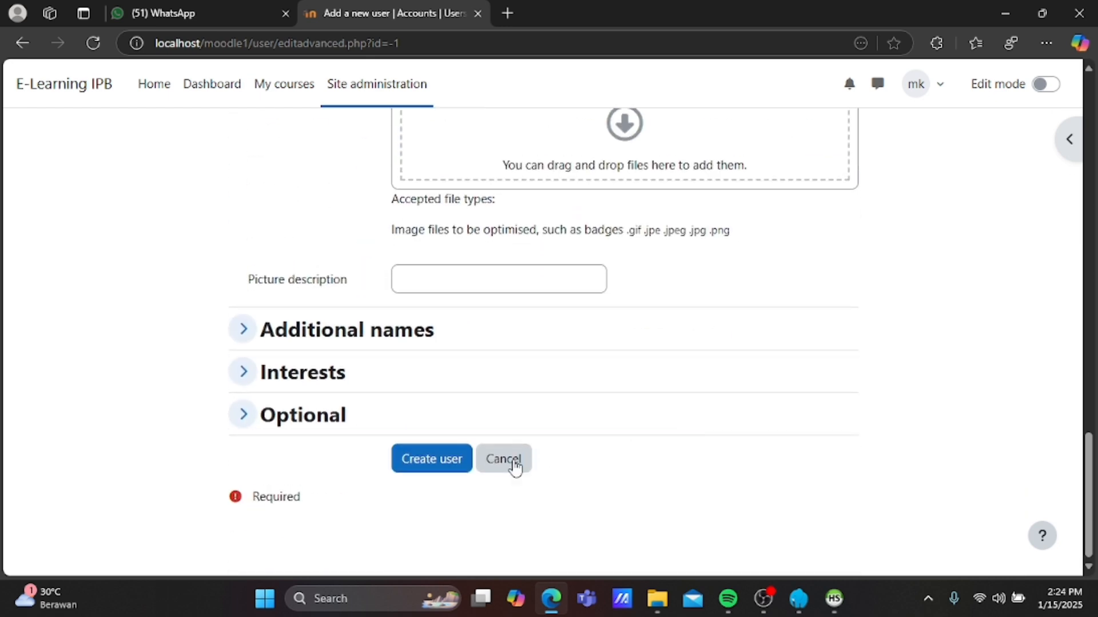
pyautogui.click(453, 465)
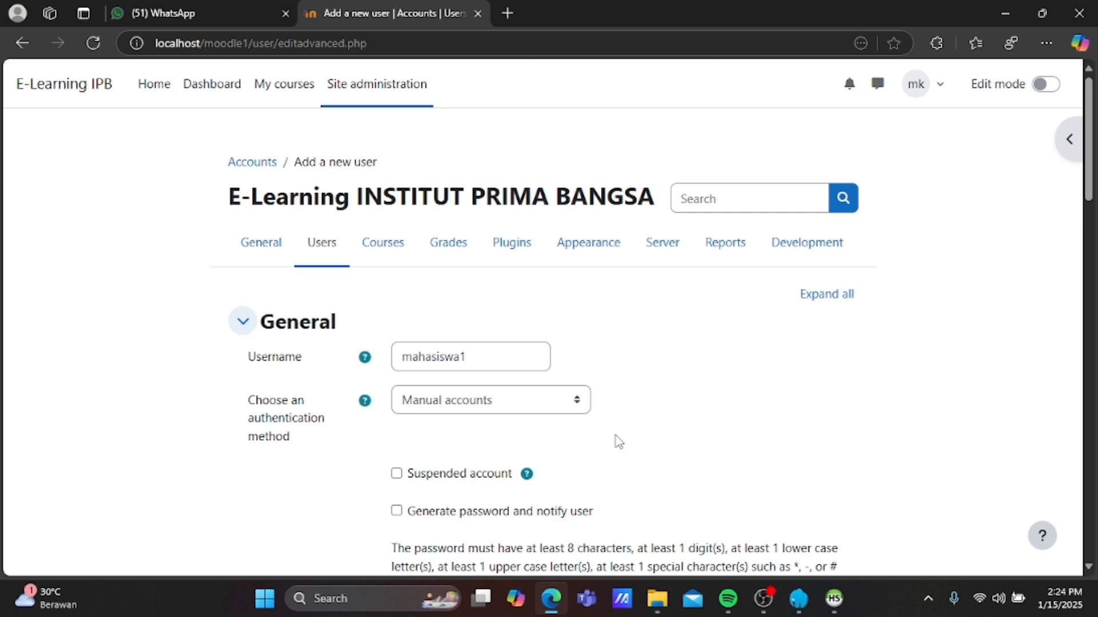
# Add a special character to the new password and create the mahasiswa1 account.
pyautogui.scroll(-3, 618, 440)
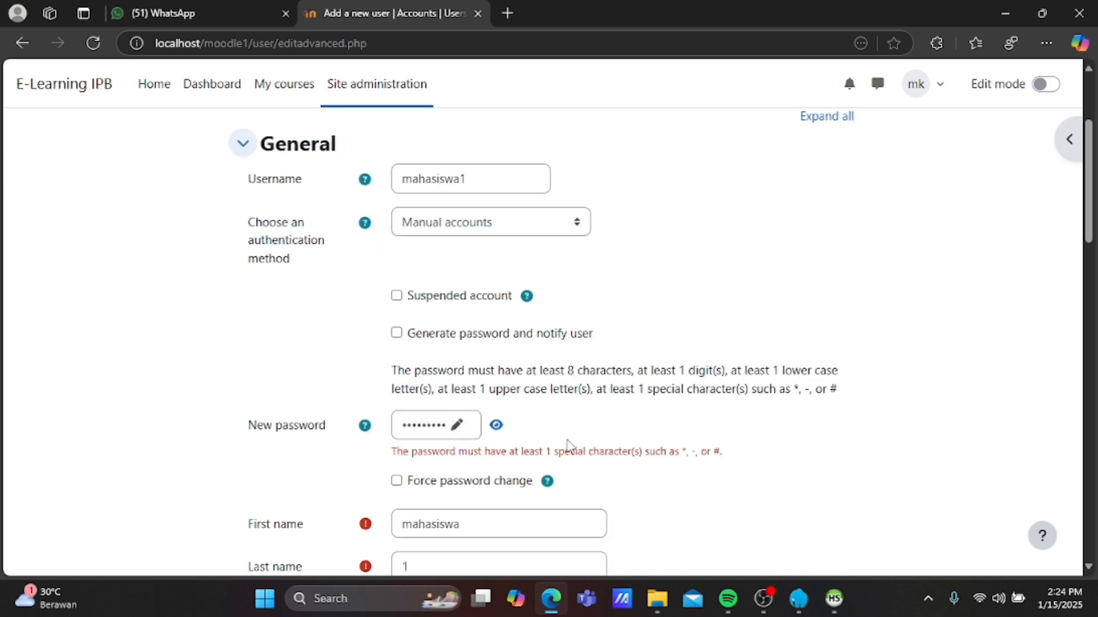
pyautogui.click(457, 426)
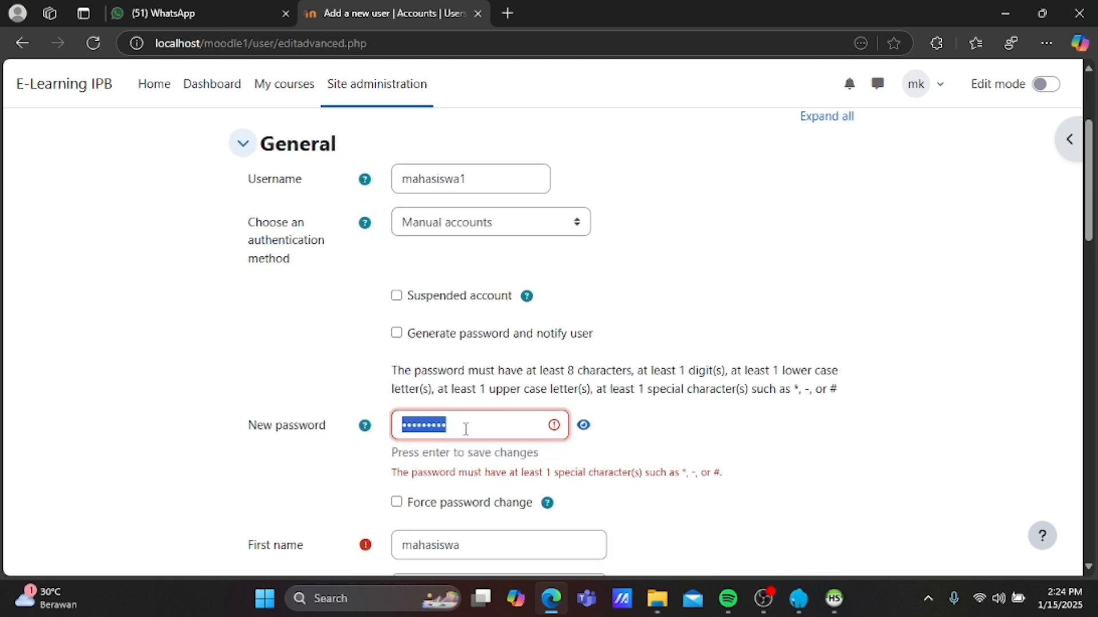
pyautogui.click(465, 428)
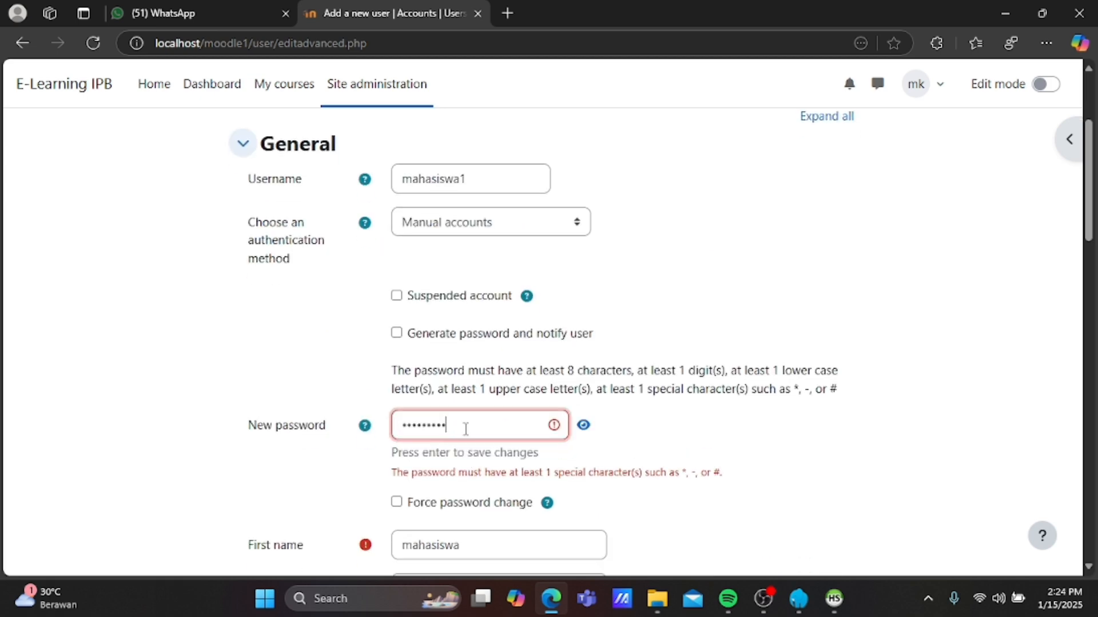
pyautogui.click(584, 427)
pyautogui.click(586, 430)
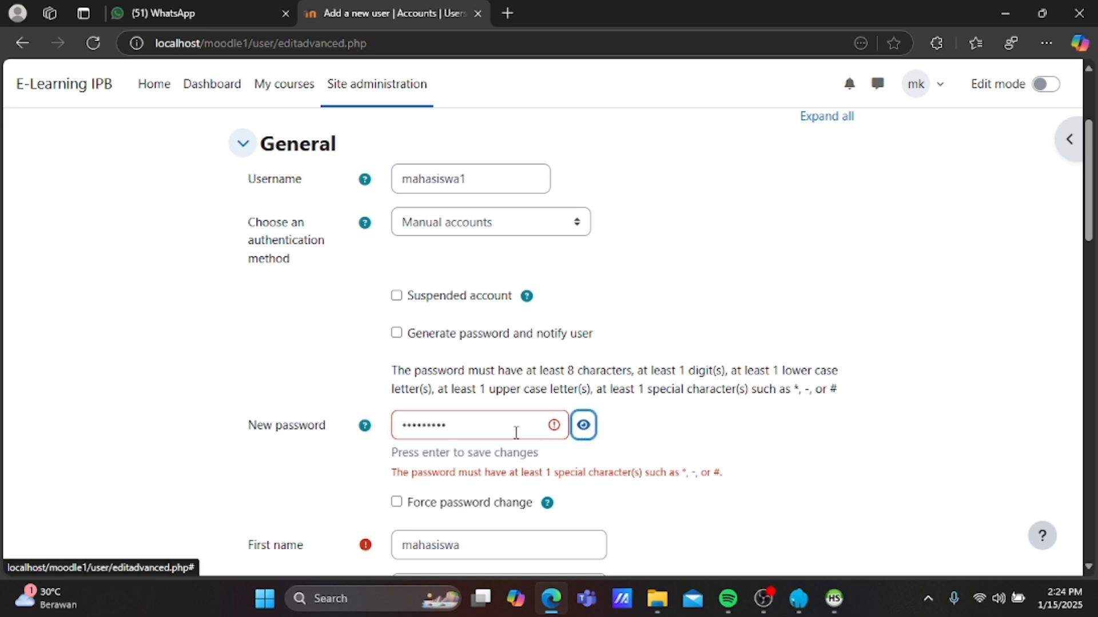
pyautogui.click(504, 430)
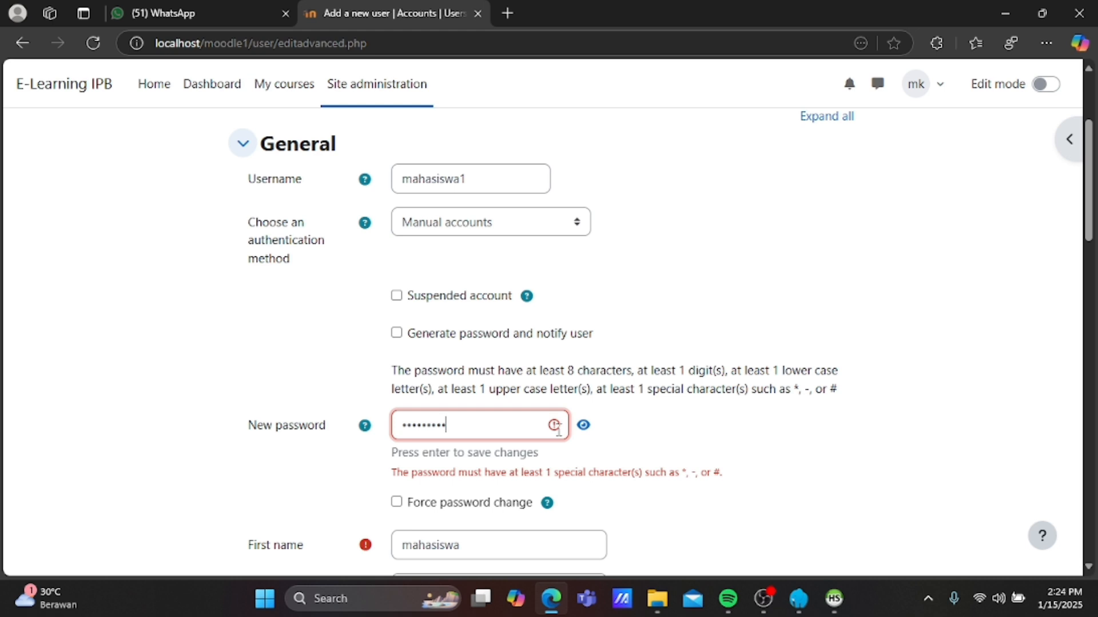
pyautogui.click(584, 427)
pyautogui.click(585, 427)
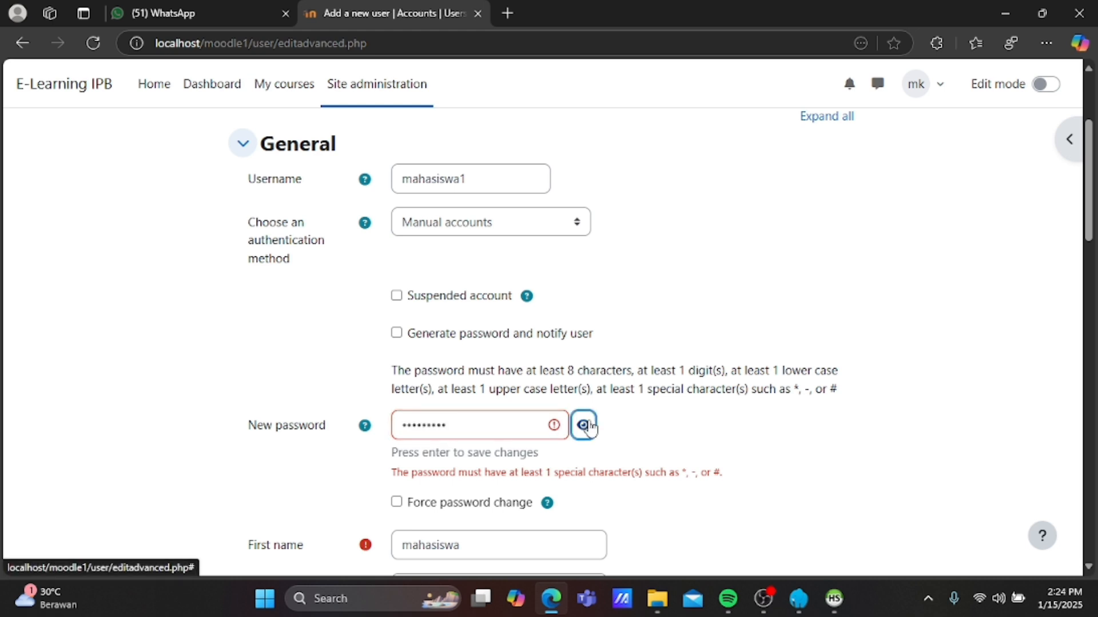
pyautogui.click(517, 423)
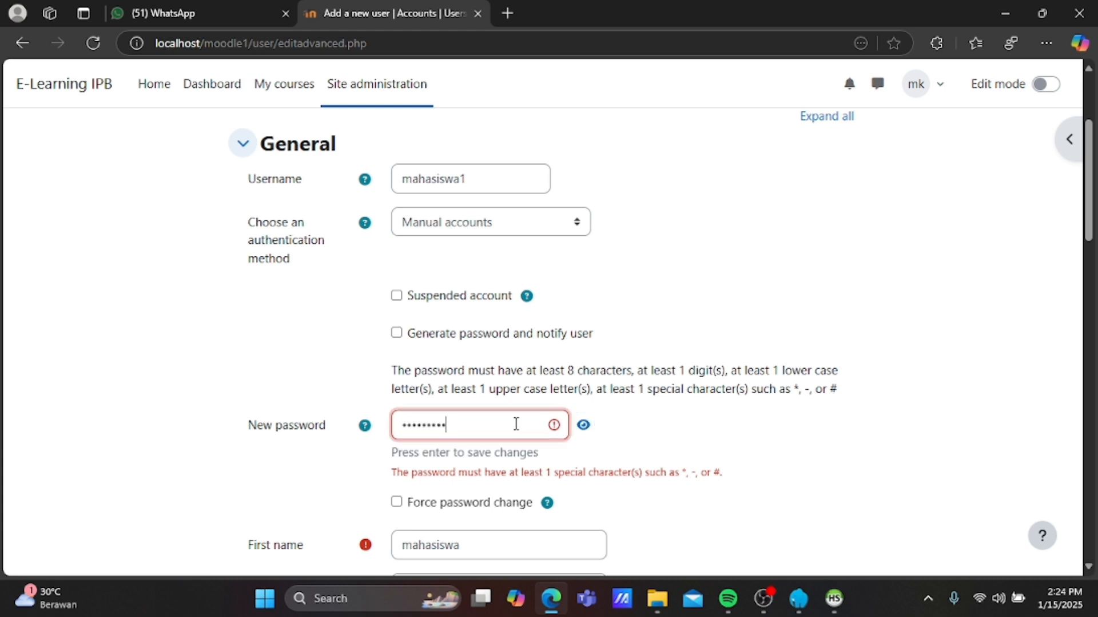
pyautogui.write('*')
pyautogui.scroll(-9, 516, 424)
pyautogui.scroll(-12, 516, 424)
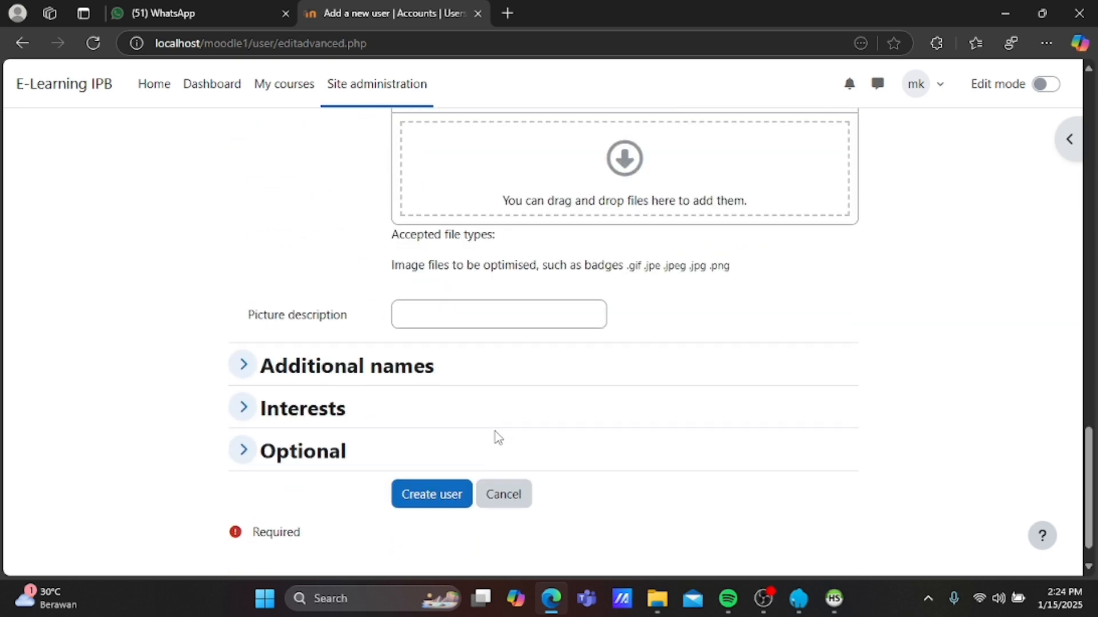
pyautogui.click(455, 506)
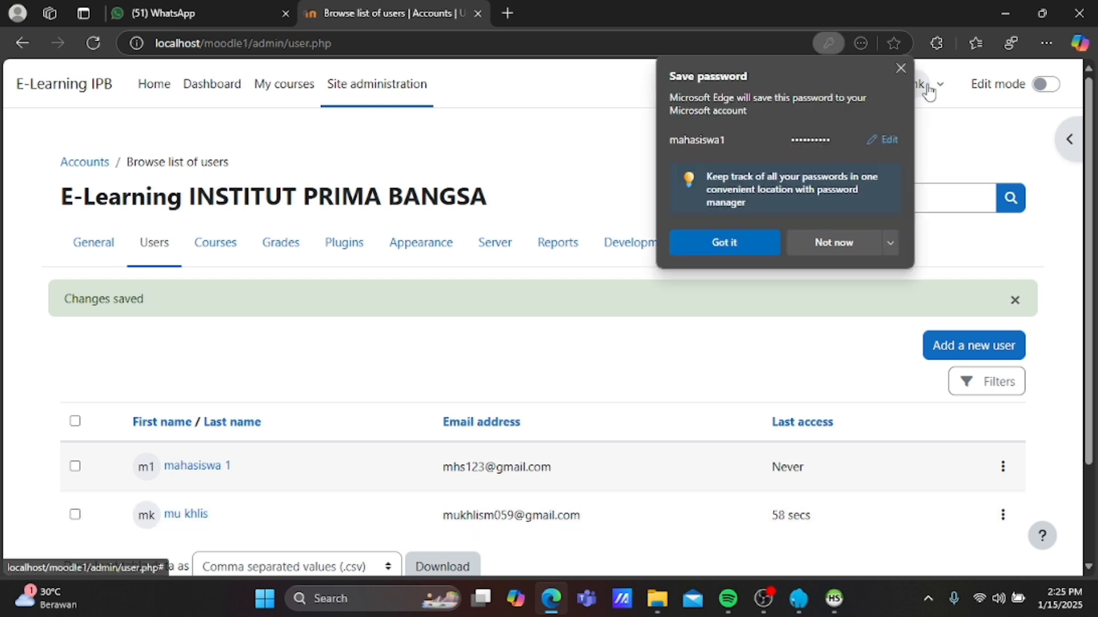
# Dismiss Edge's save-password prompt and log the administrator out from the user menu.
pyautogui.click(751, 240)
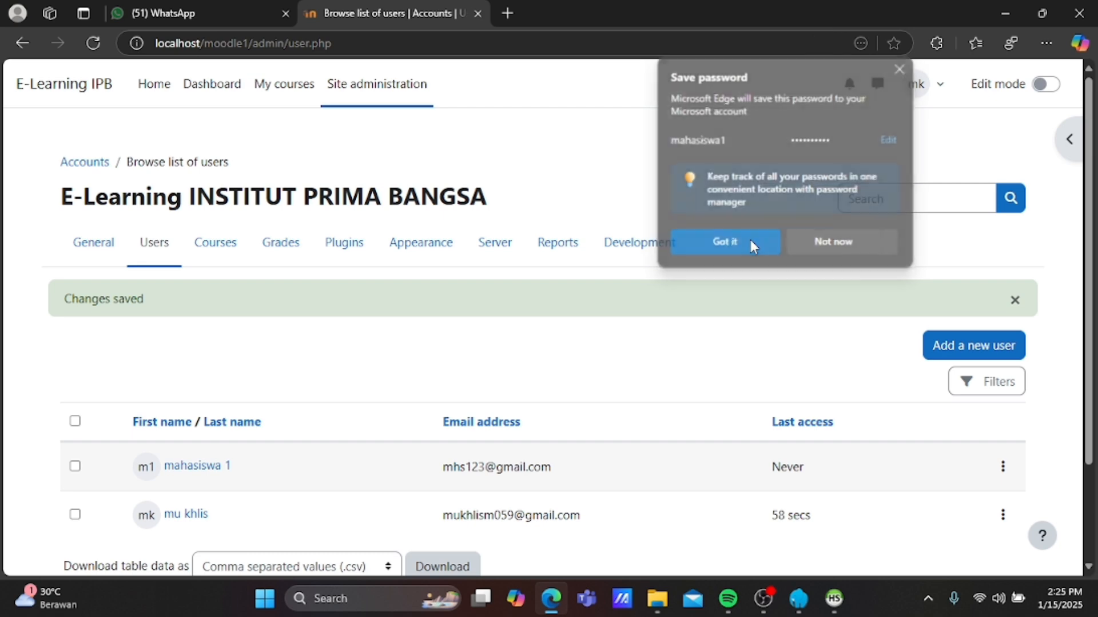
pyautogui.click(932, 87)
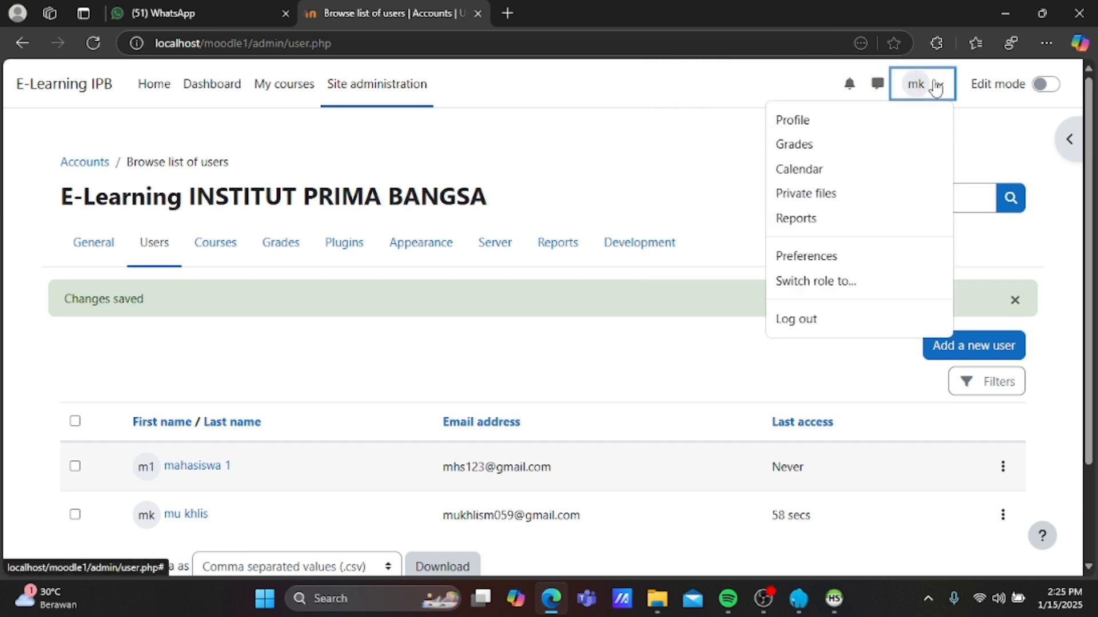
pyautogui.click(801, 317)
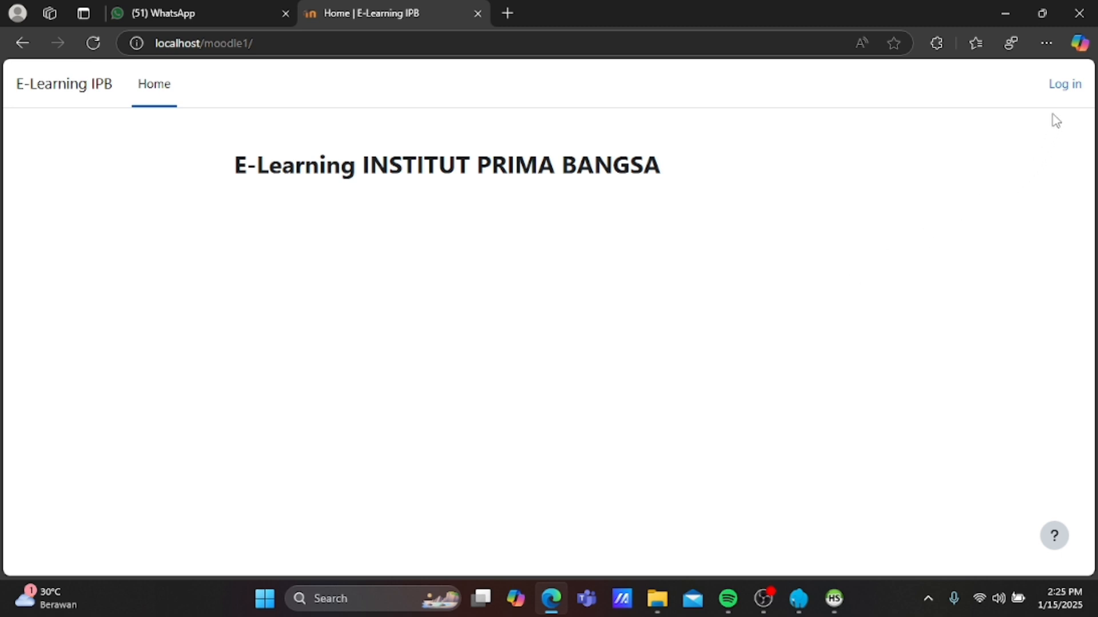
# Sign in as the new mahasiswa student account using Edge's saved credentials.
pyautogui.click(1065, 87)
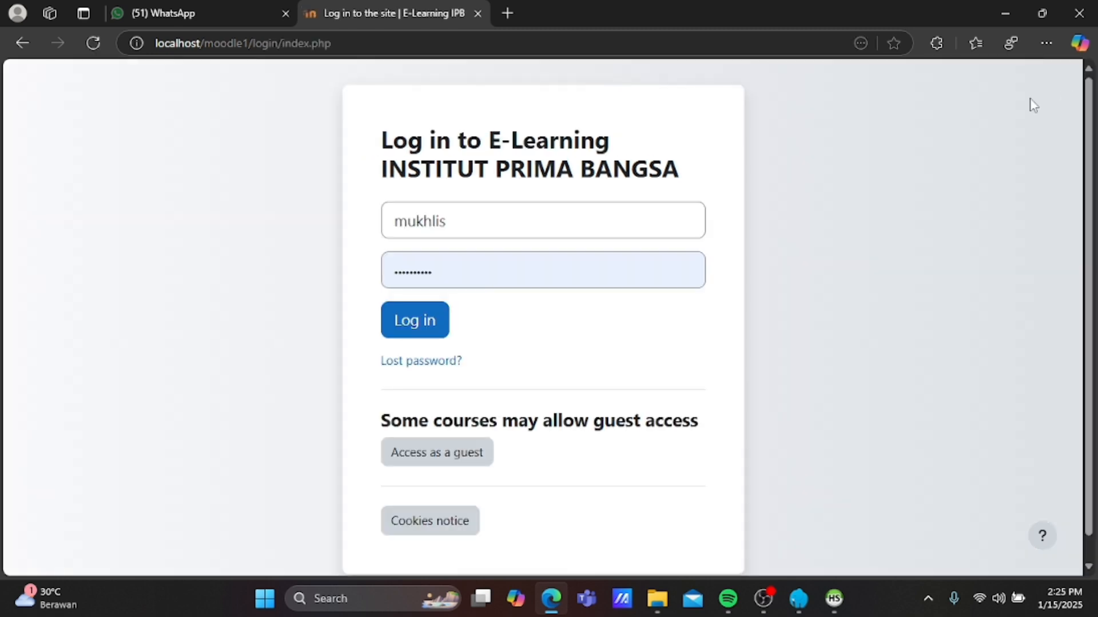
pyautogui.click(474, 234)
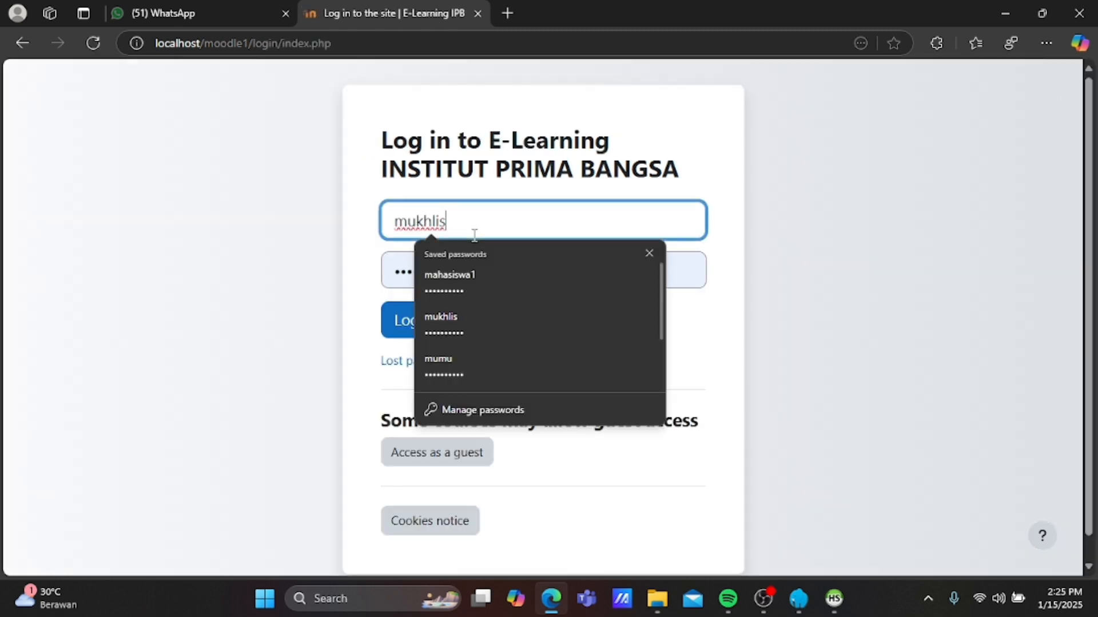
pyautogui.click(458, 276)
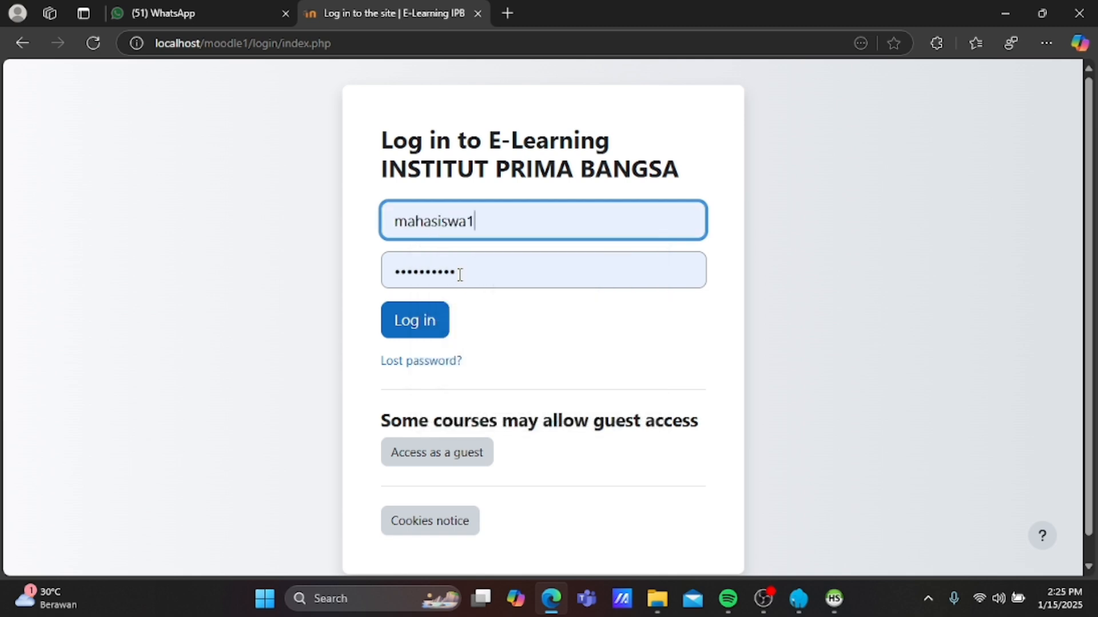
pyautogui.click(413, 326)
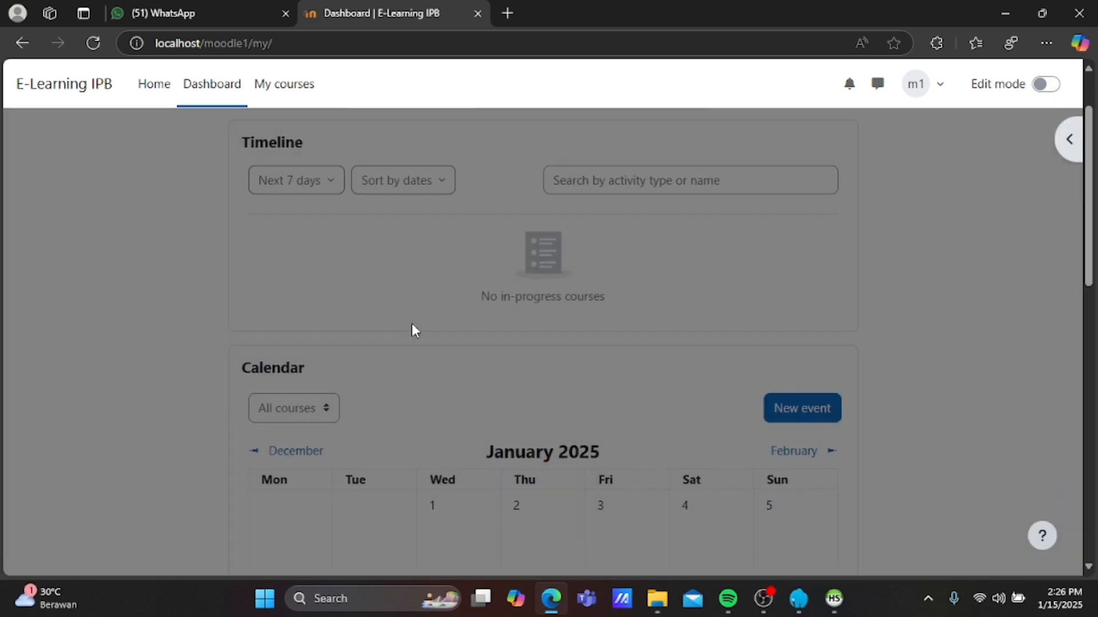
# Log the student out via the m1 user menu, returning to the public home page.
pyautogui.scroll(2, 444, 359)
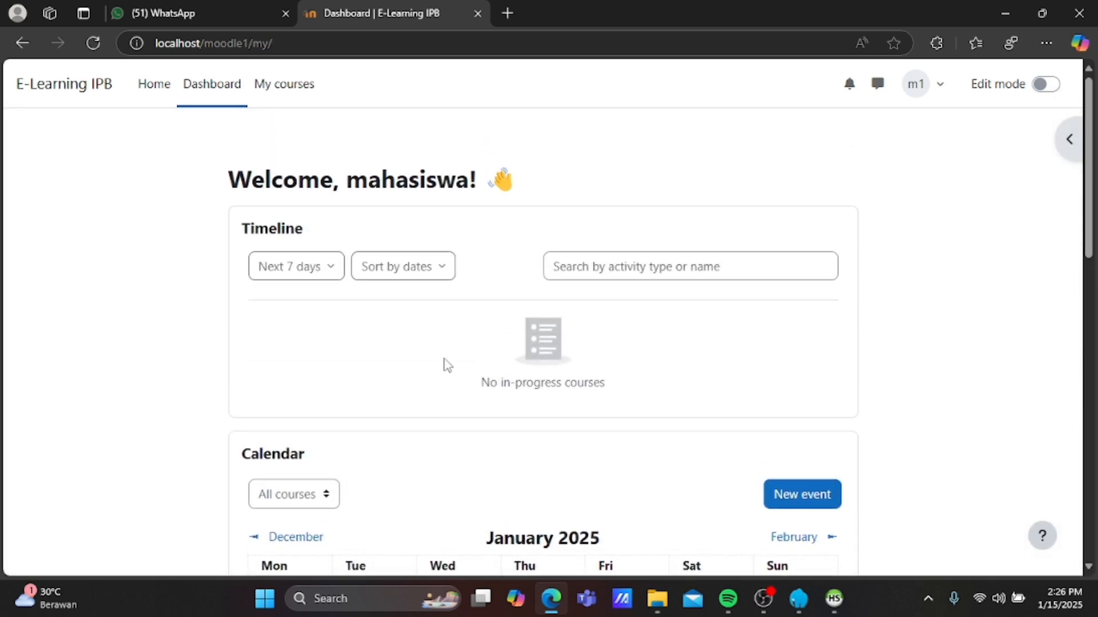
pyautogui.scroll(-5, 444, 360)
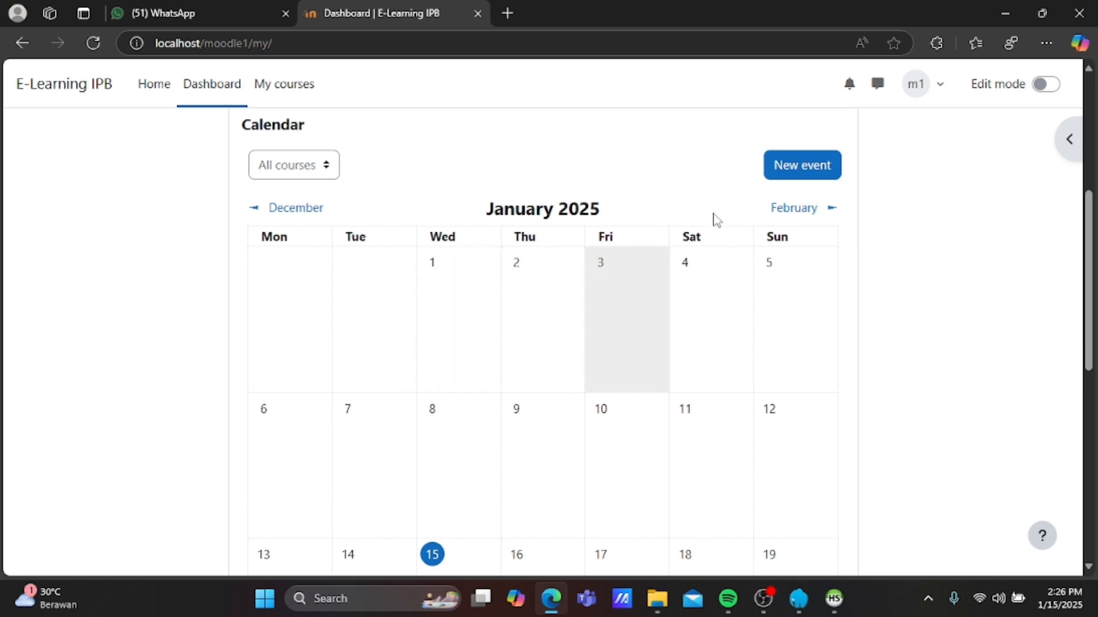
pyautogui.click(936, 96)
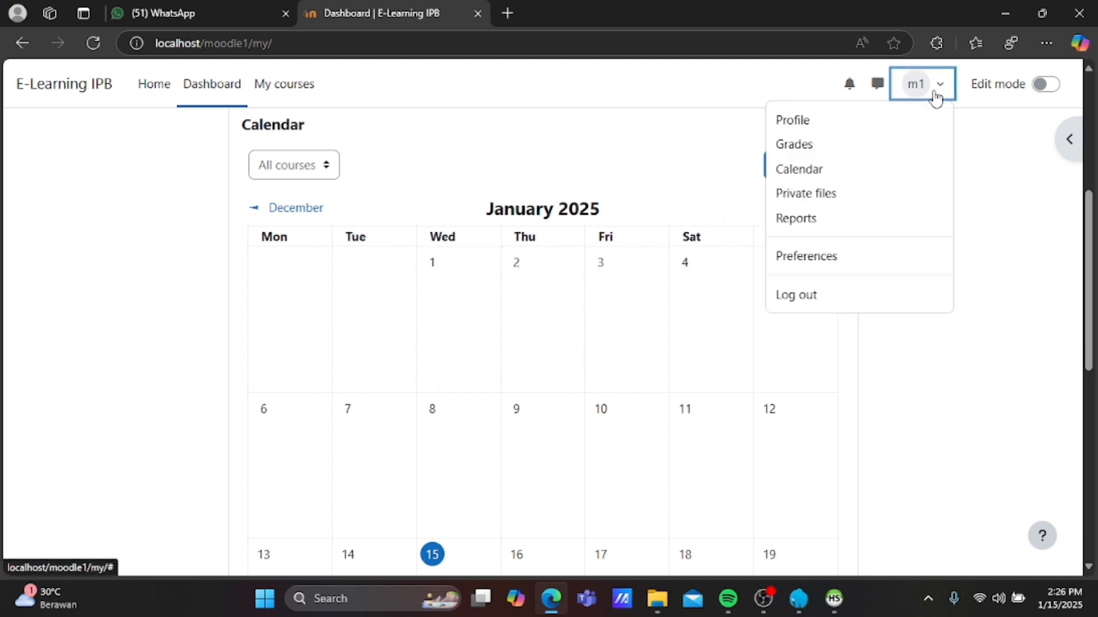
pyautogui.click(844, 296)
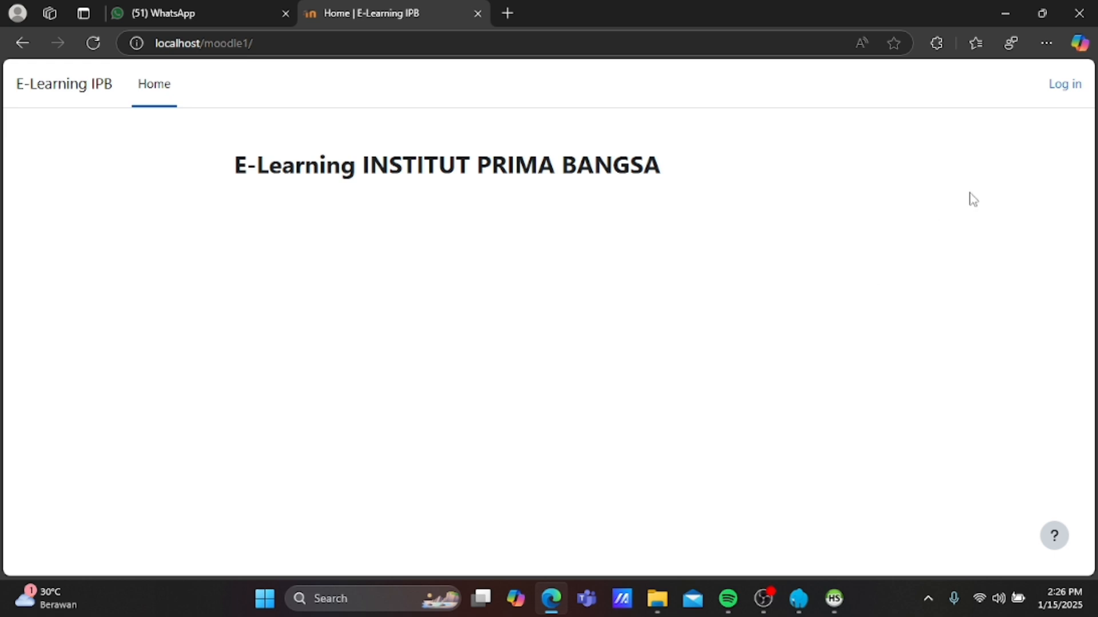
# Sign in as administrator with saved credentials, dismiss the tour, and open Site administration.
pyautogui.click(1062, 94)
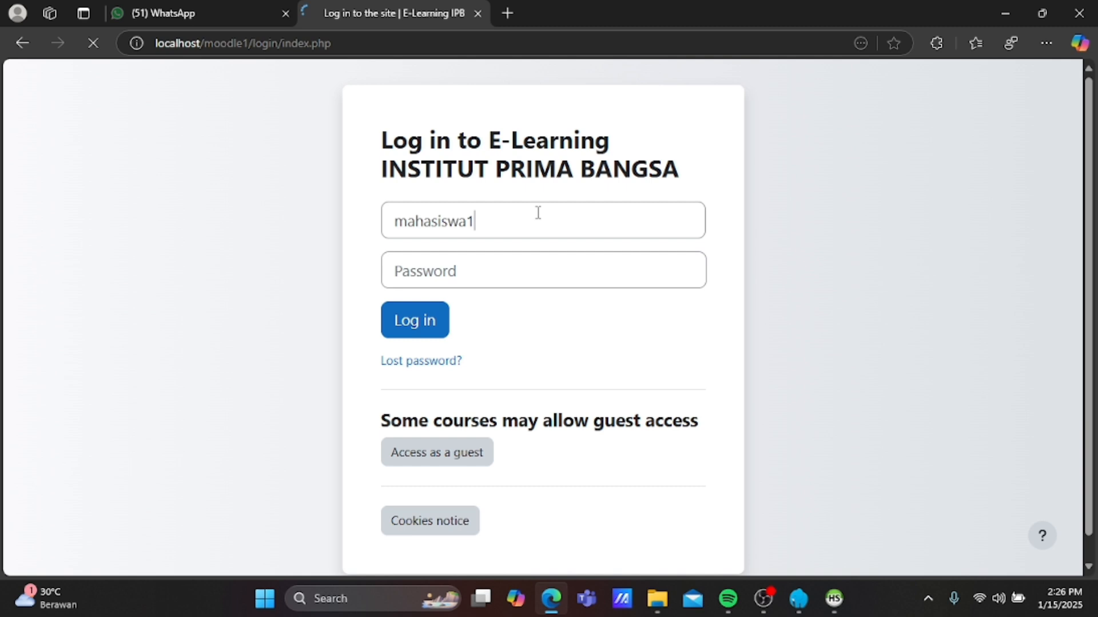
pyautogui.click(538, 212)
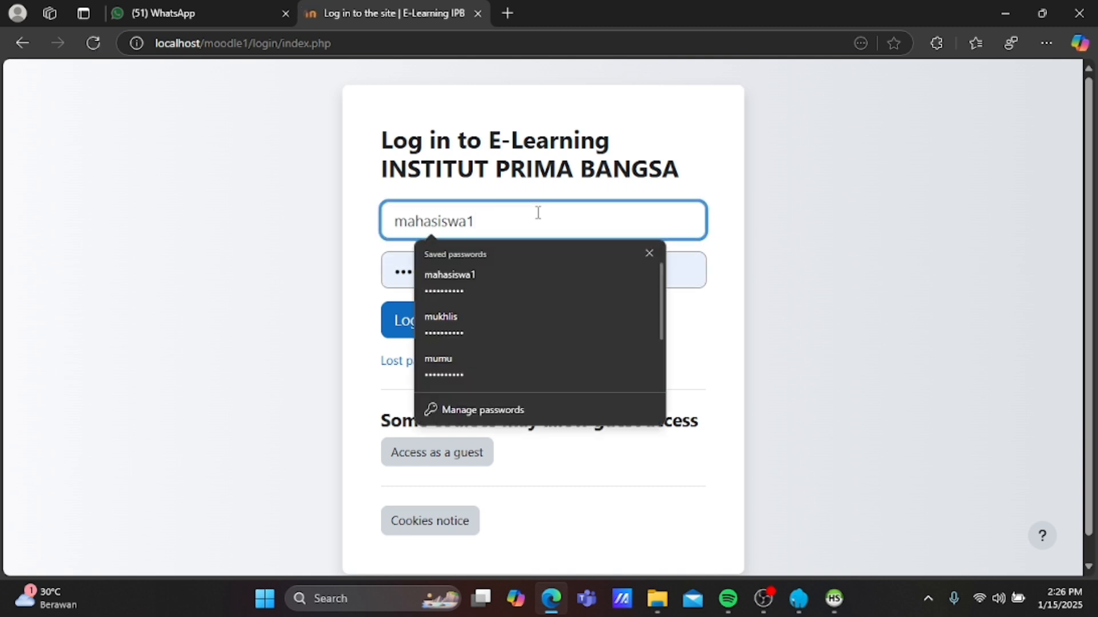
pyautogui.click(487, 321)
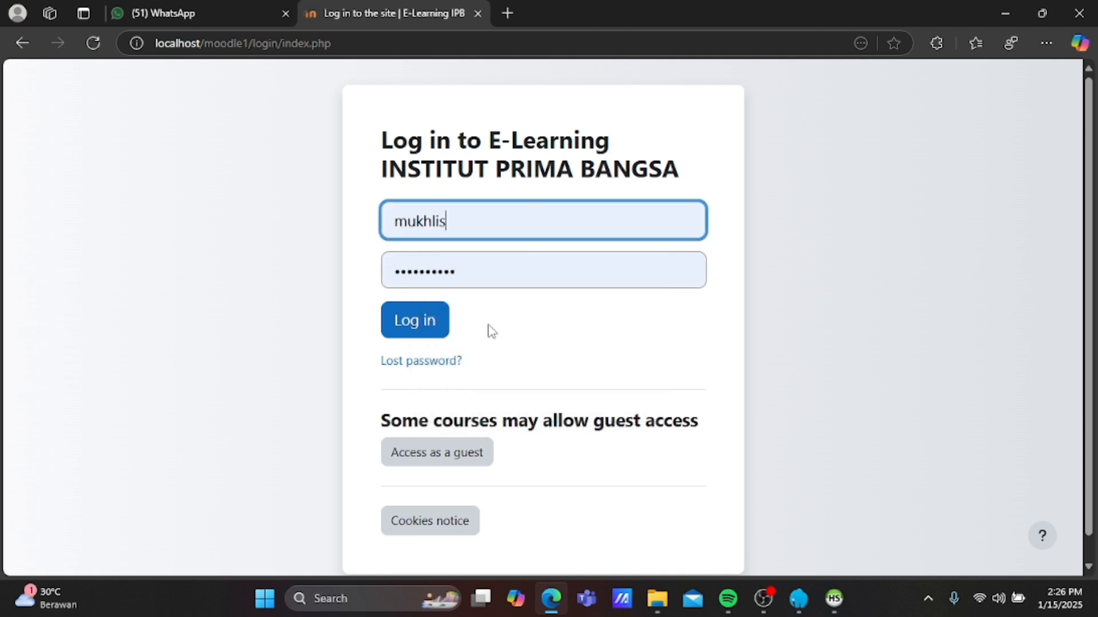
pyautogui.click(420, 327)
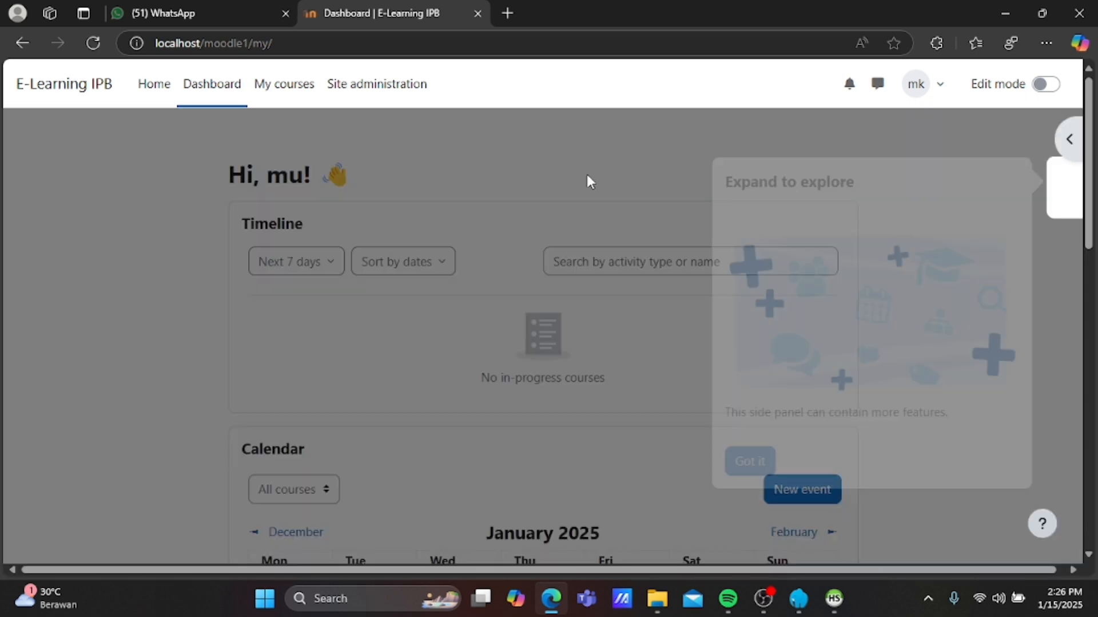
pyautogui.click(585, 175)
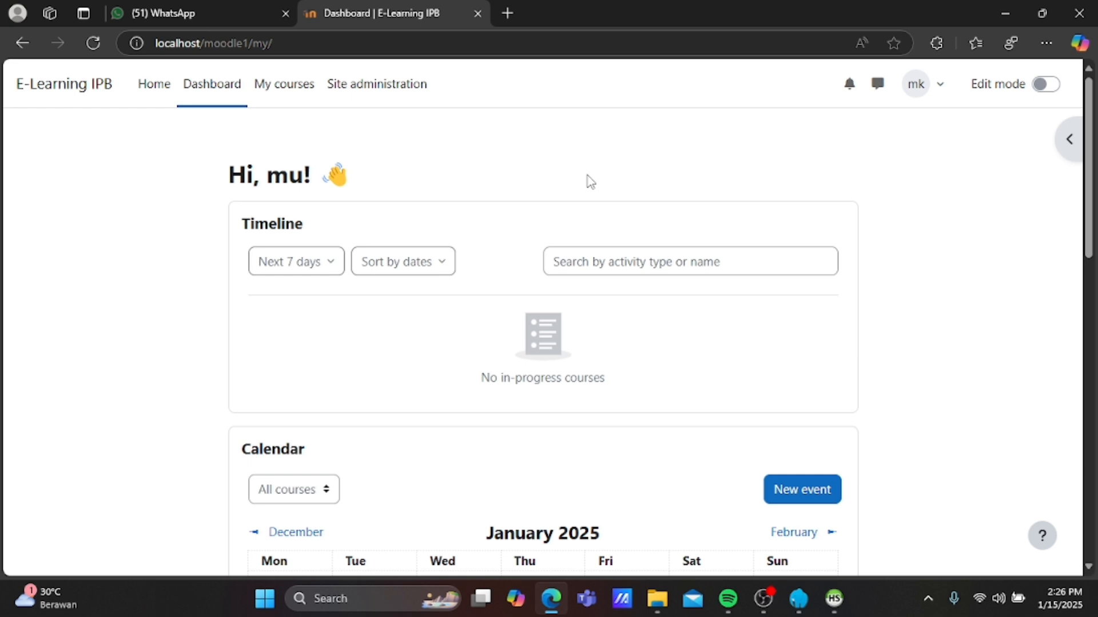
pyautogui.click(378, 101)
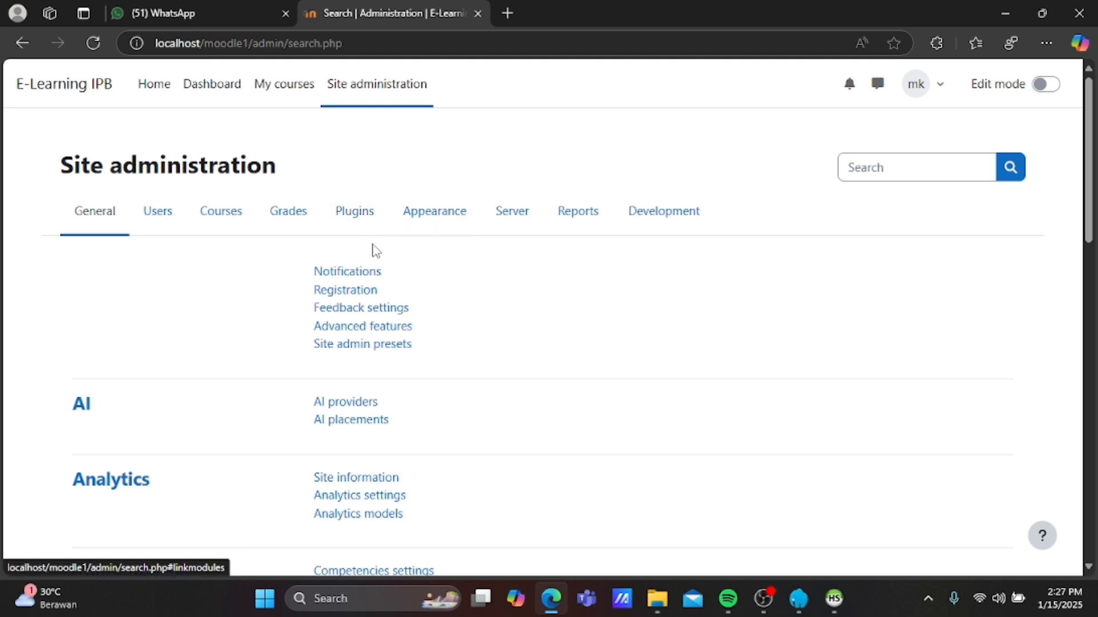
# Look through the Appearance, Plugins and Users tabs, then search administration settings for 'self'.
pyautogui.click(434, 219)
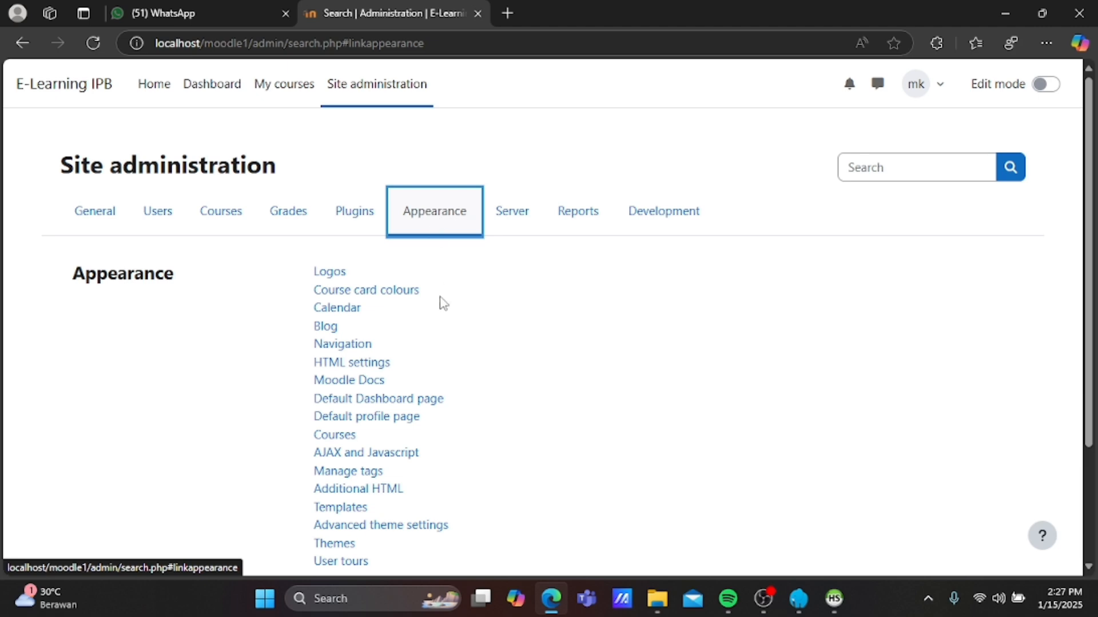
pyautogui.click(336, 230)
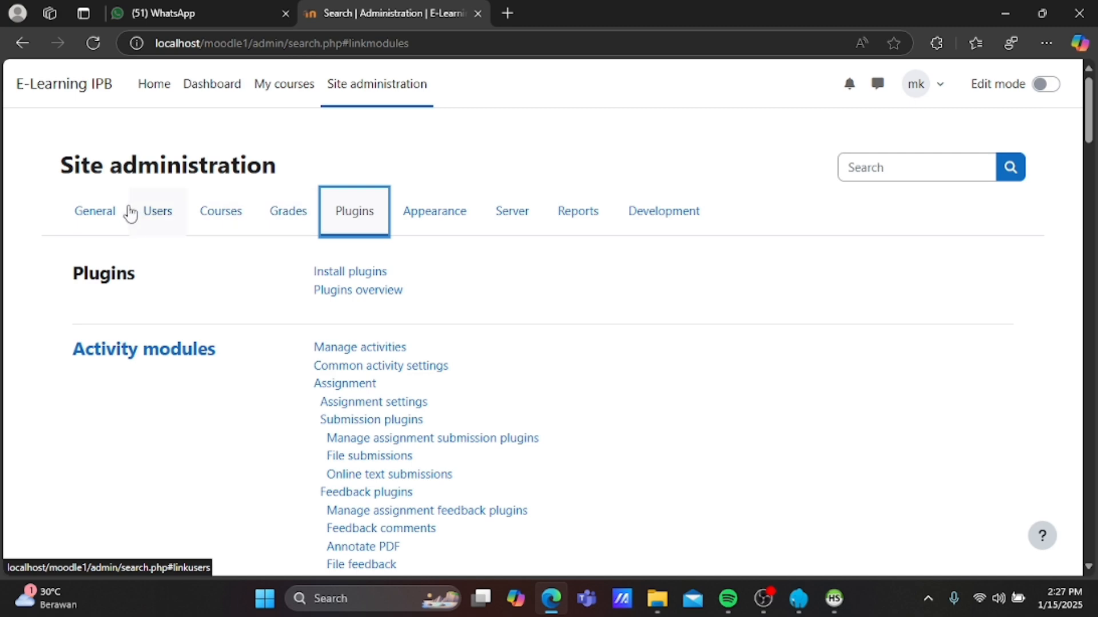
pyautogui.click(147, 215)
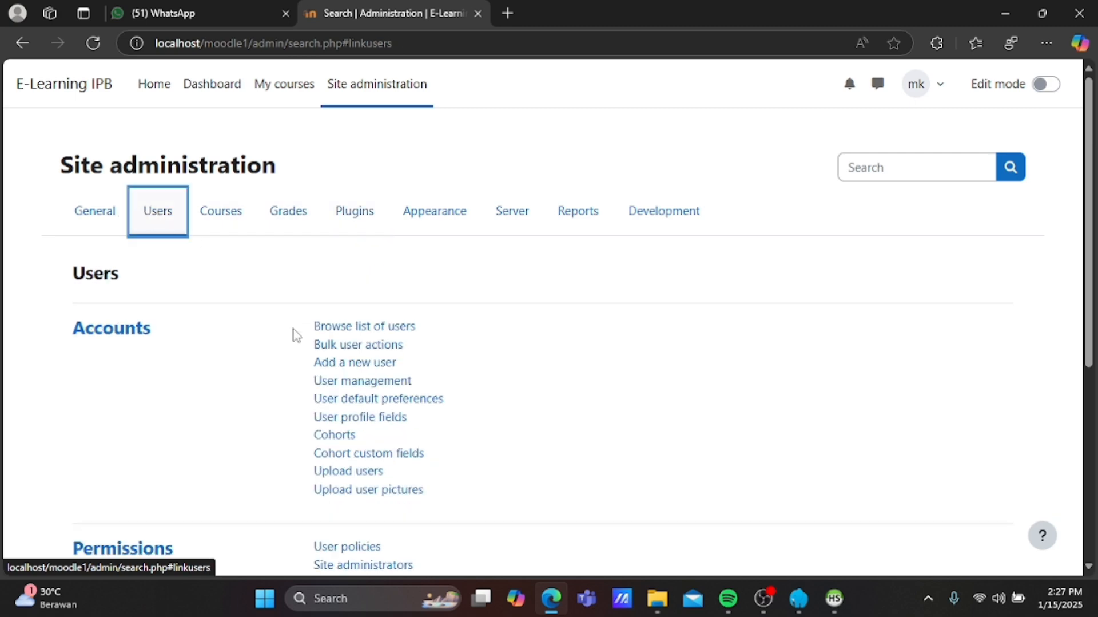
pyautogui.scroll(-2, 295, 336)
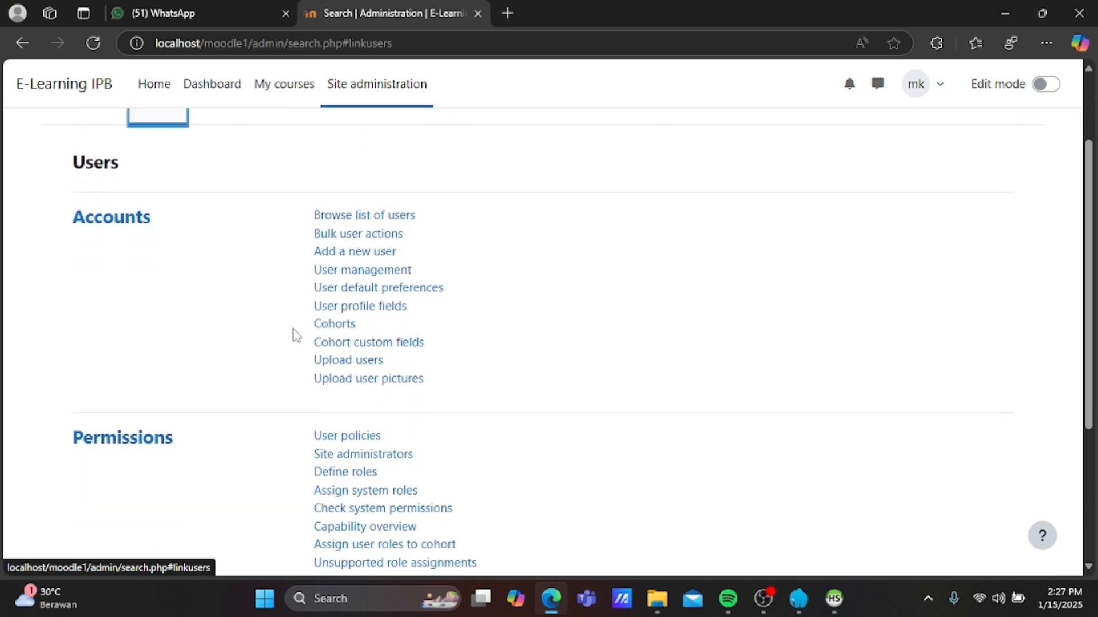
pyautogui.scroll(2, 295, 336)
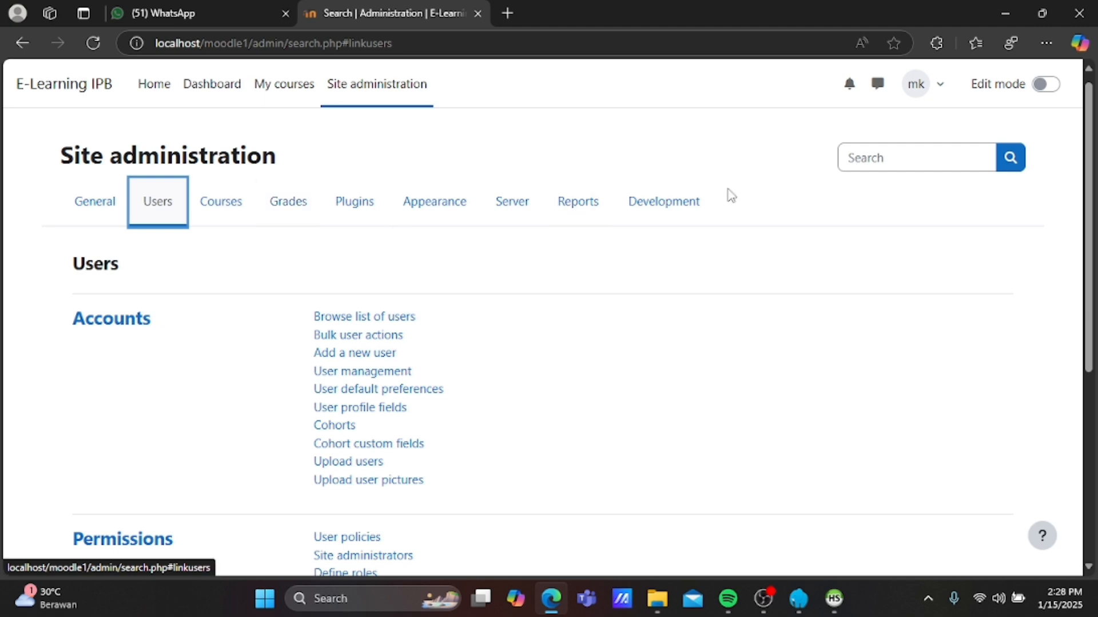
pyautogui.click(892, 162)
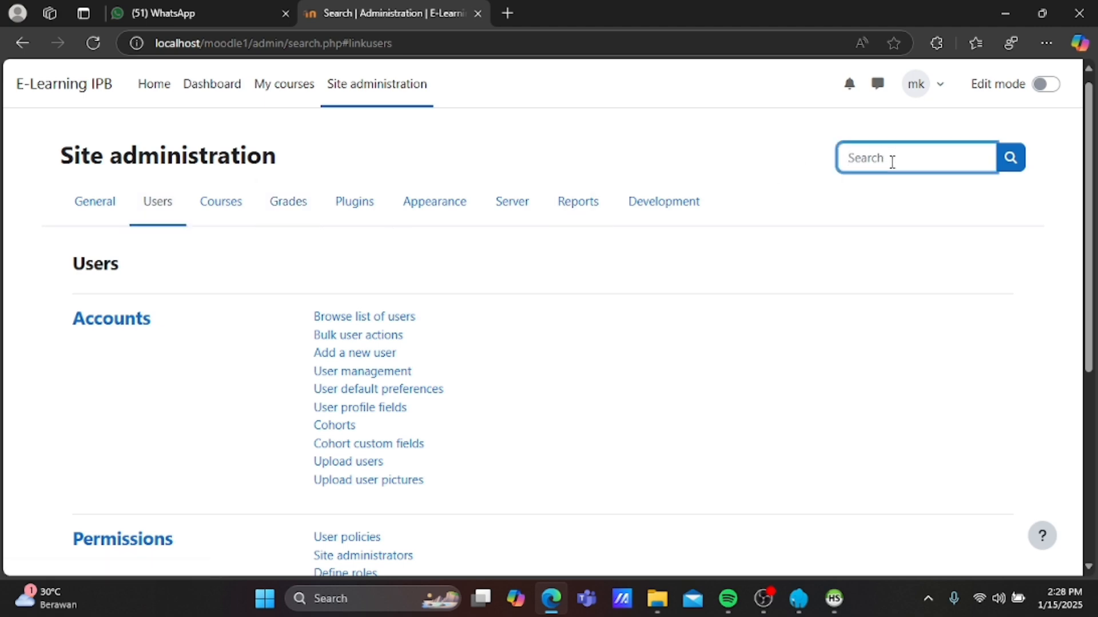
pyautogui.write('self')
pyautogui.press('Return')
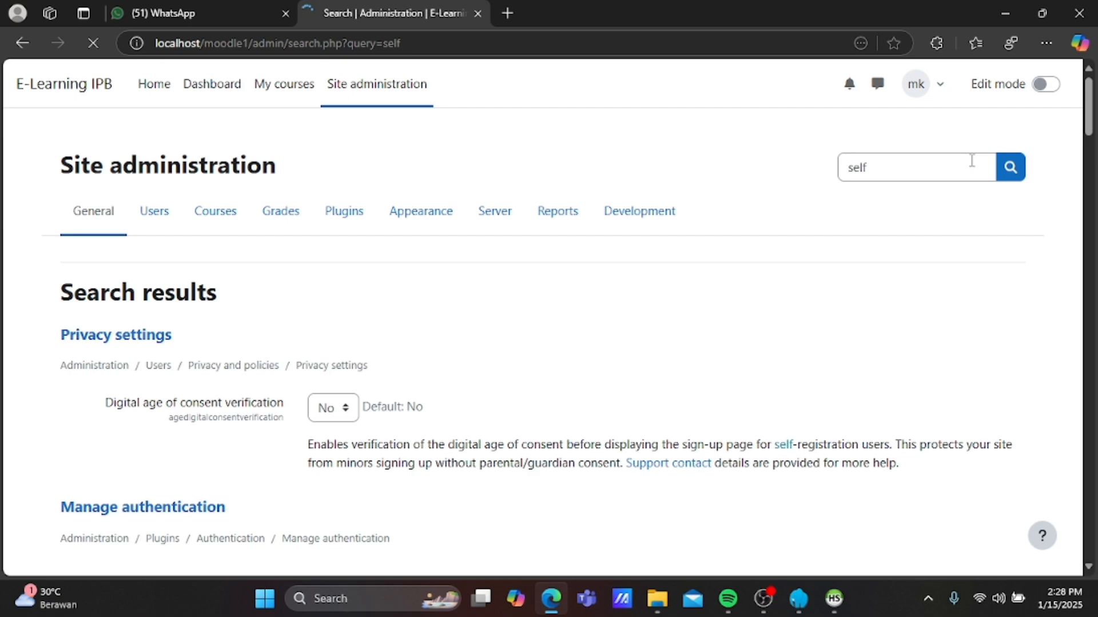
# Switch Self registration to 'Email-based self-registration' and save the settings.
pyautogui.scroll(-15, 753, 375)
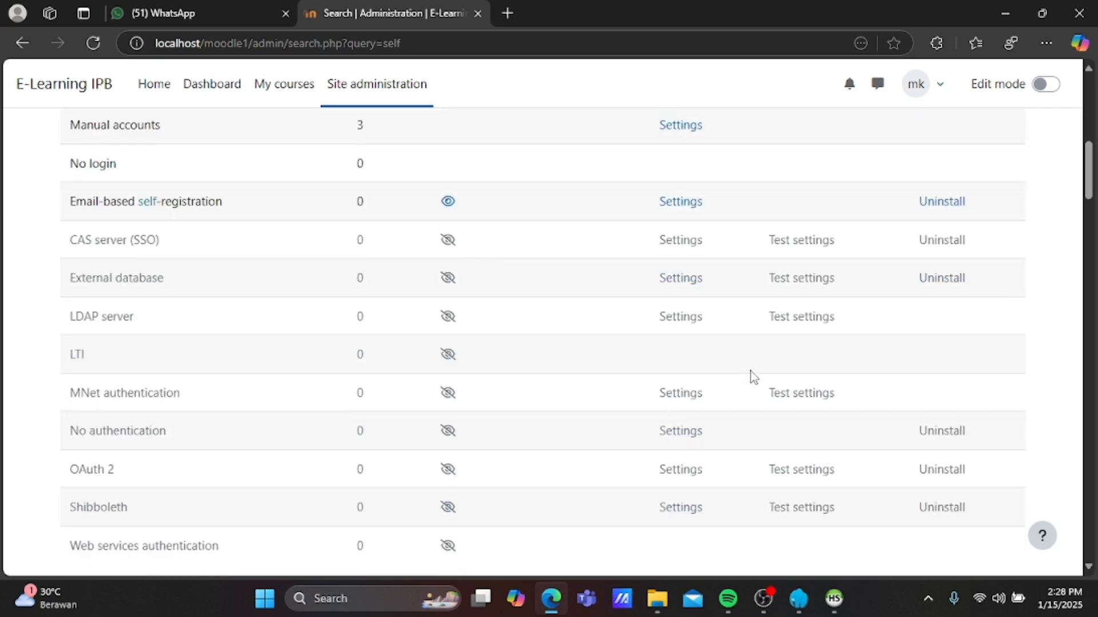
pyautogui.scroll(-3, 753, 375)
pyautogui.scroll(3, 752, 375)
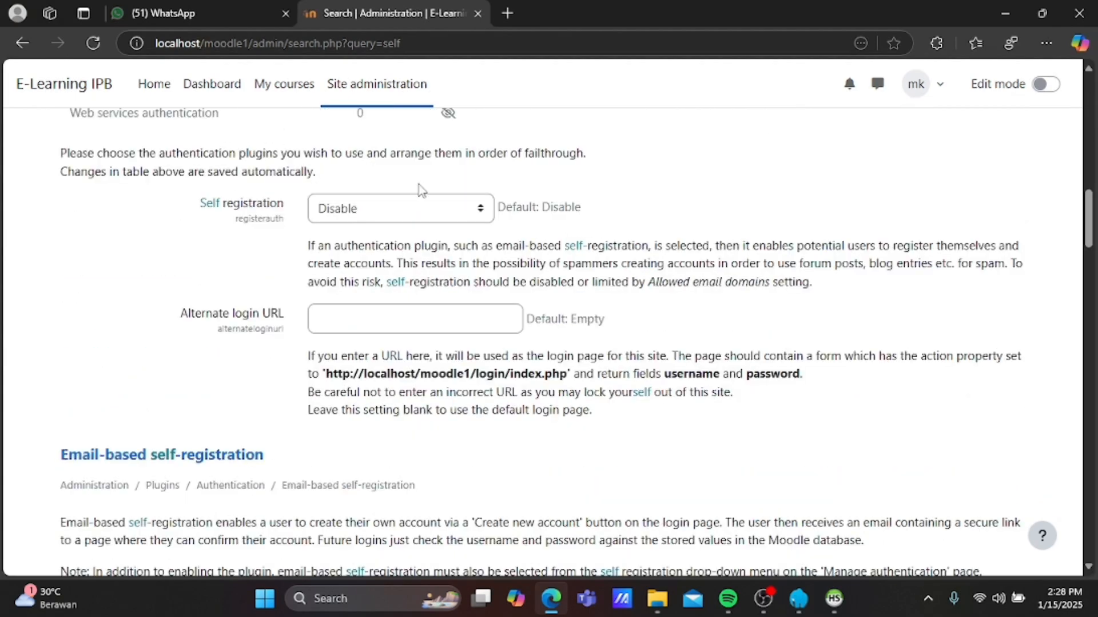
pyautogui.click(425, 213)
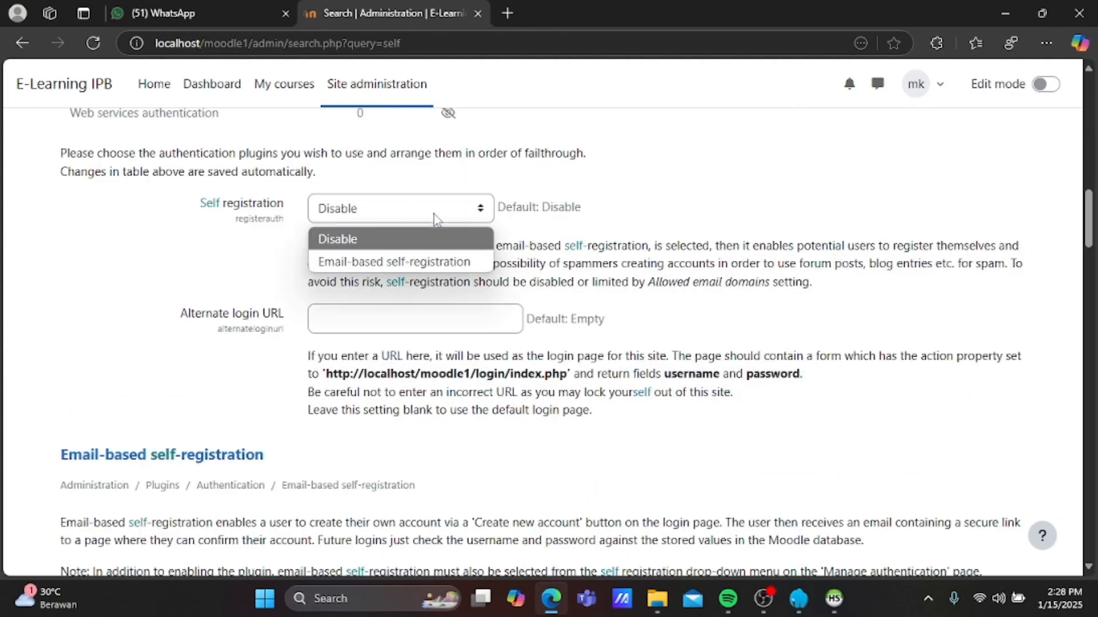
pyautogui.click(412, 262)
pyautogui.scroll(-20, 414, 266)
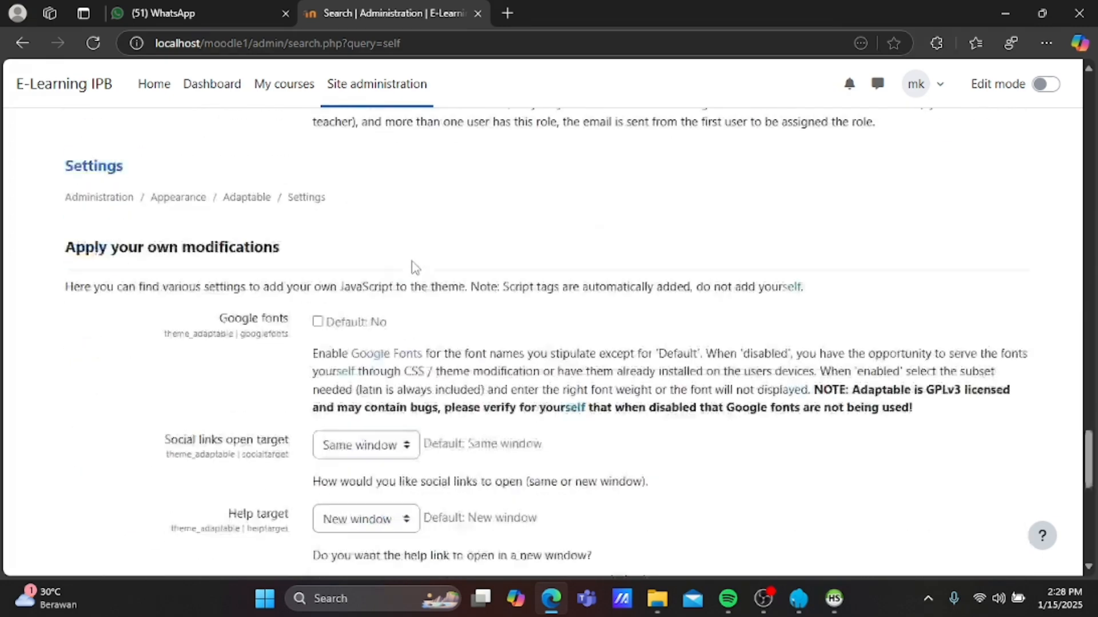
pyautogui.scroll(-5, 413, 267)
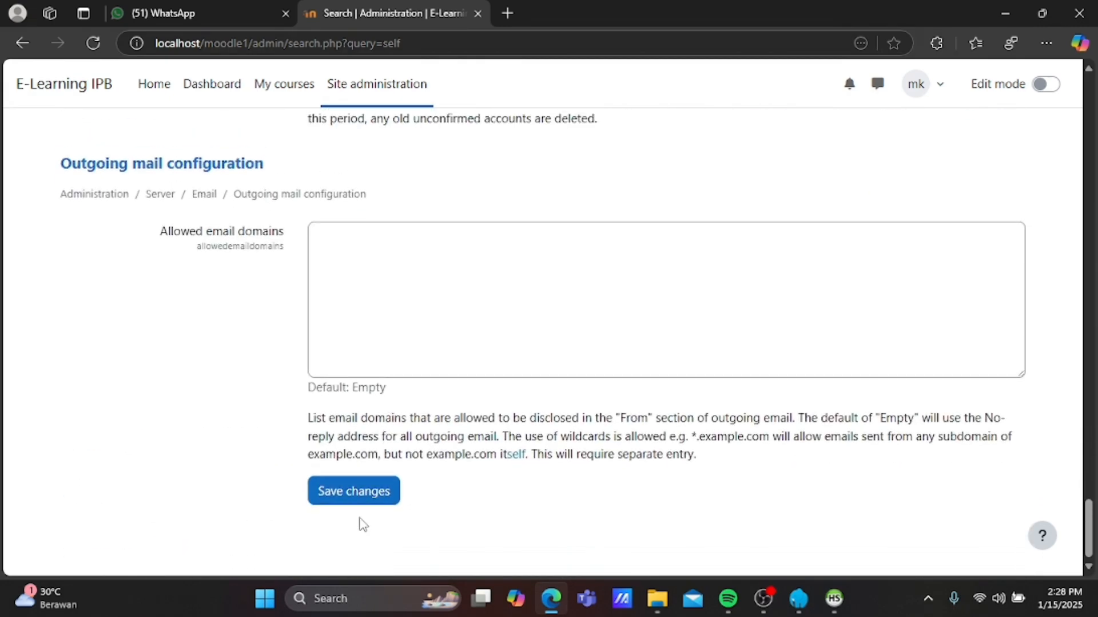
pyautogui.click(360, 502)
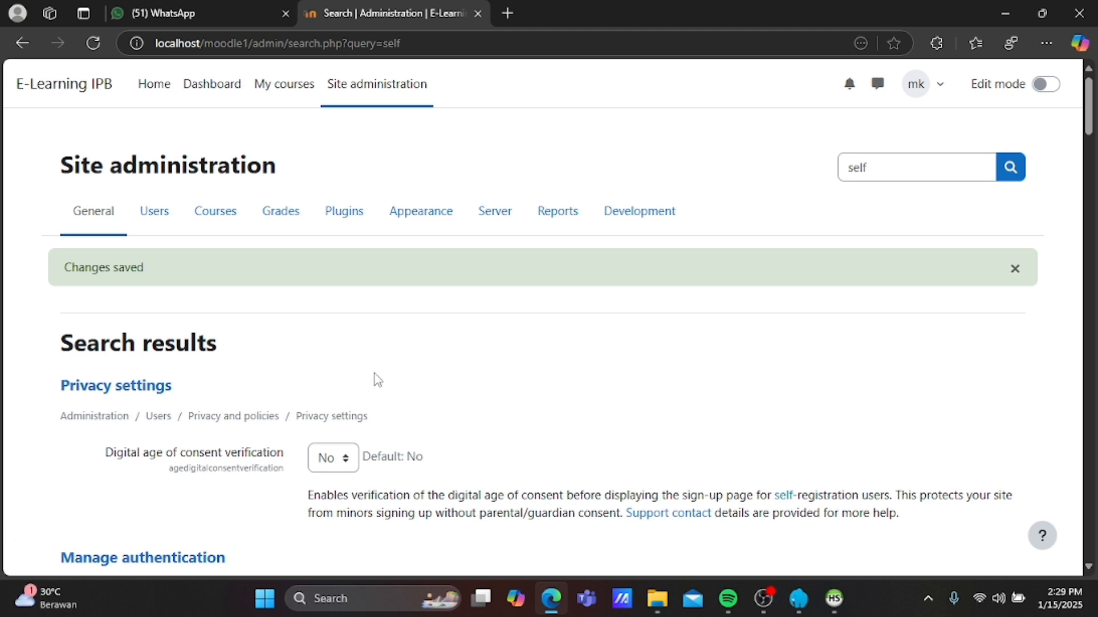
# Log out of the admin account and go to the Create new account sign-up form.
pyautogui.click(931, 91)
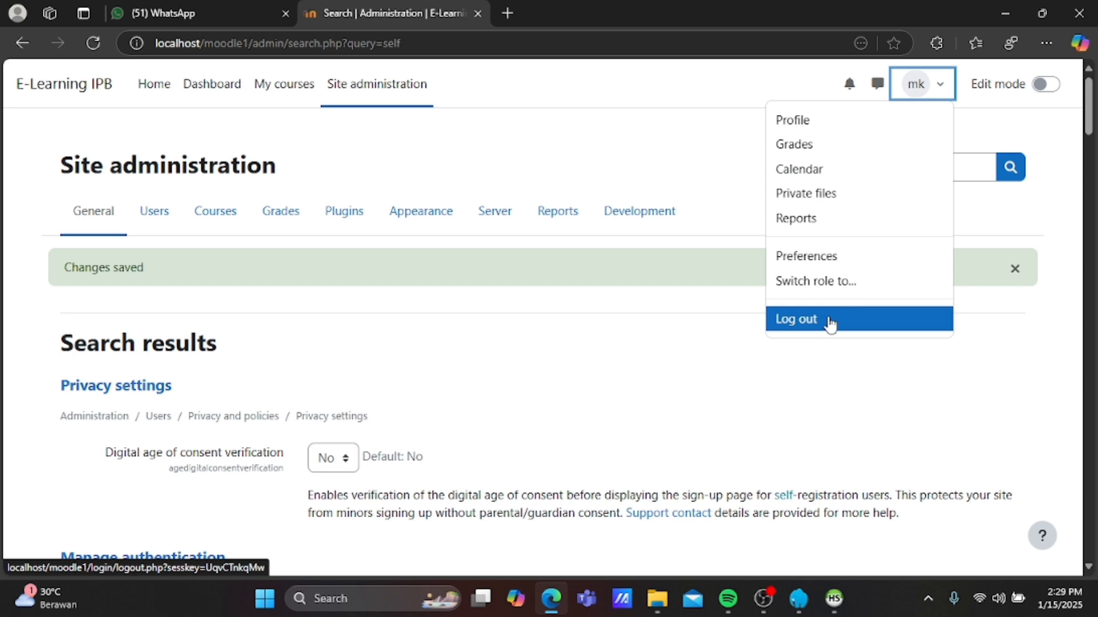
pyautogui.click(829, 322)
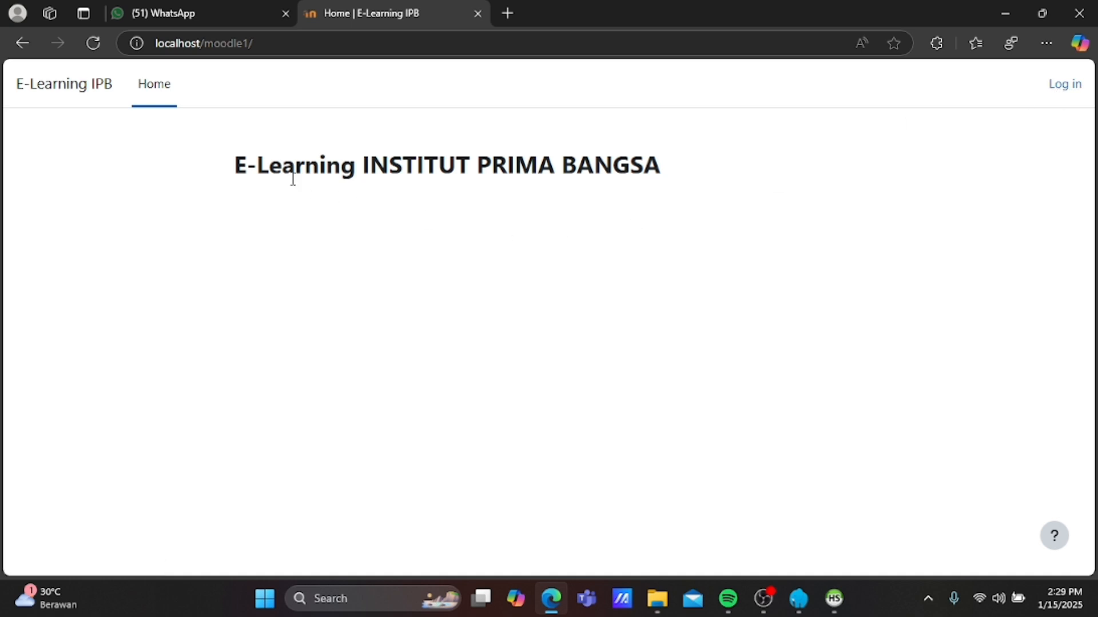
pyautogui.click(1074, 91)
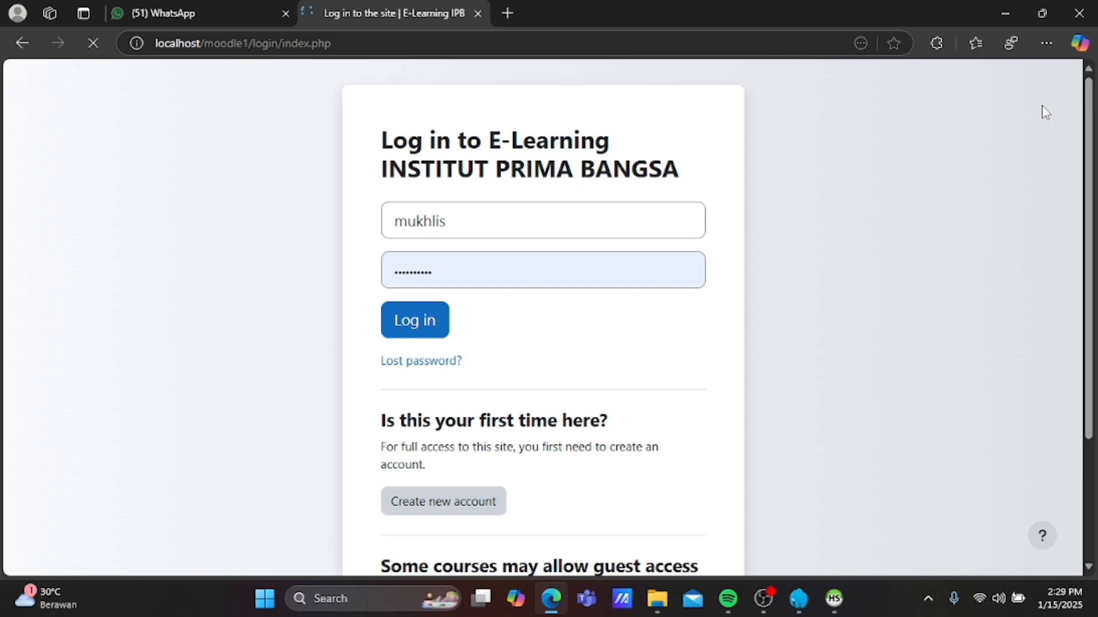
pyautogui.click(477, 507)
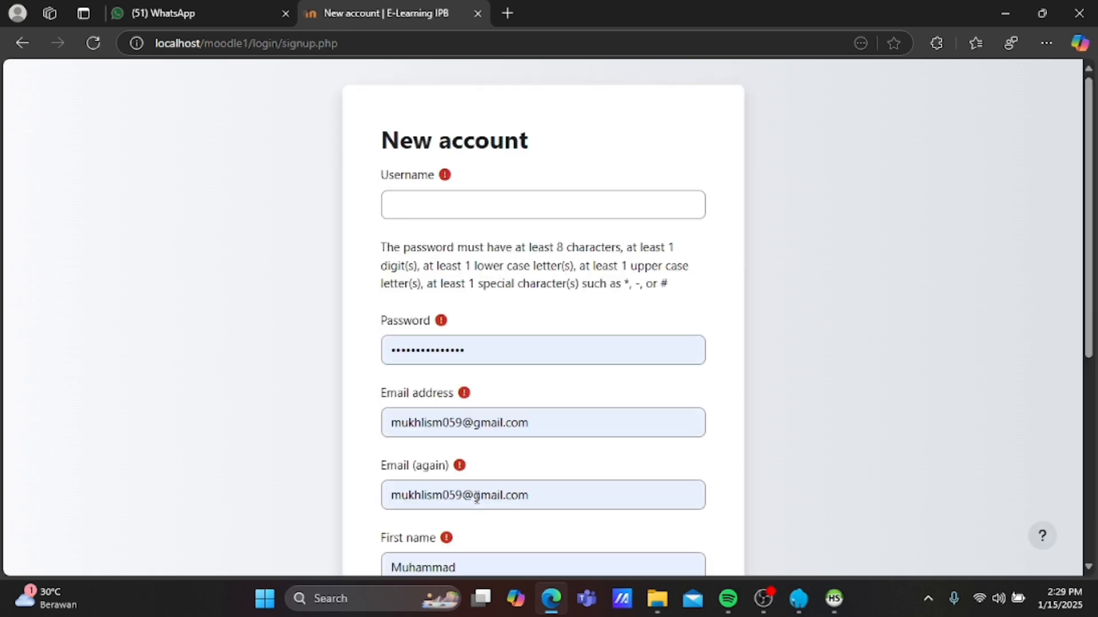
# Enter the username 'Dosen' and replace the suggested password with a new one.
pyautogui.click(453, 208)
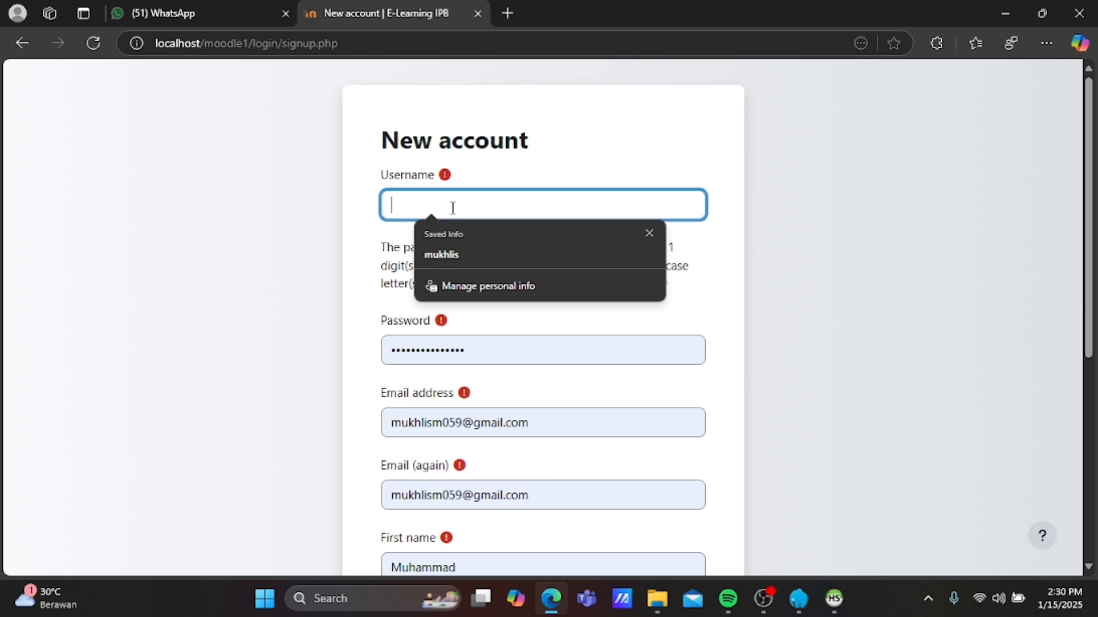
pyautogui.write('d')
pyautogui.press('BackSpace')
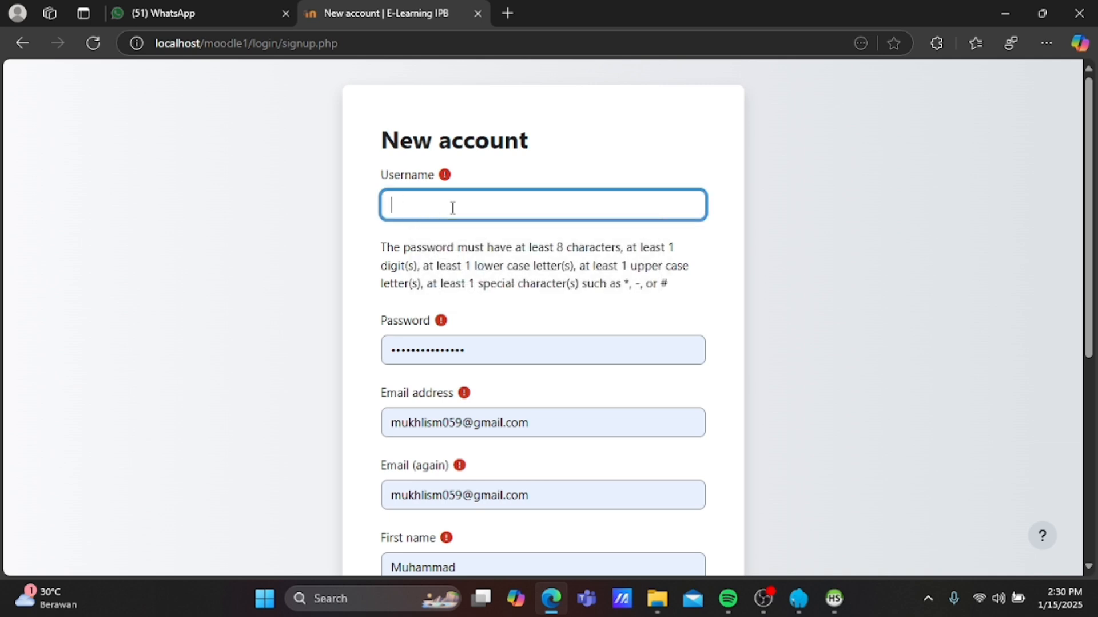
pyautogui.write('Dosen')
pyautogui.click(495, 350)
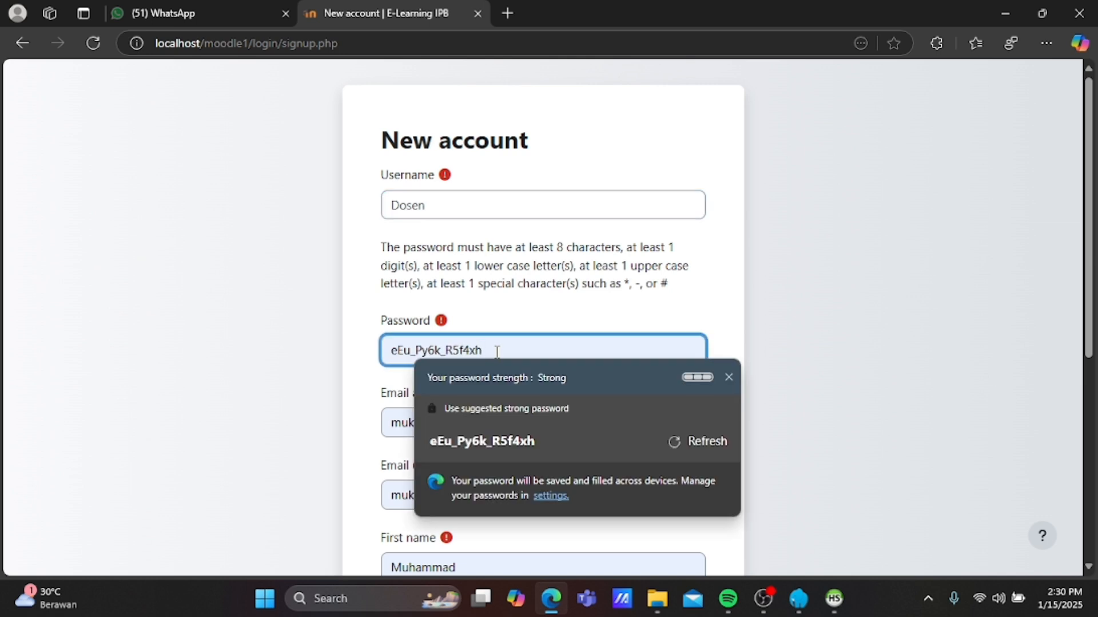
pyautogui.click(791, 300)
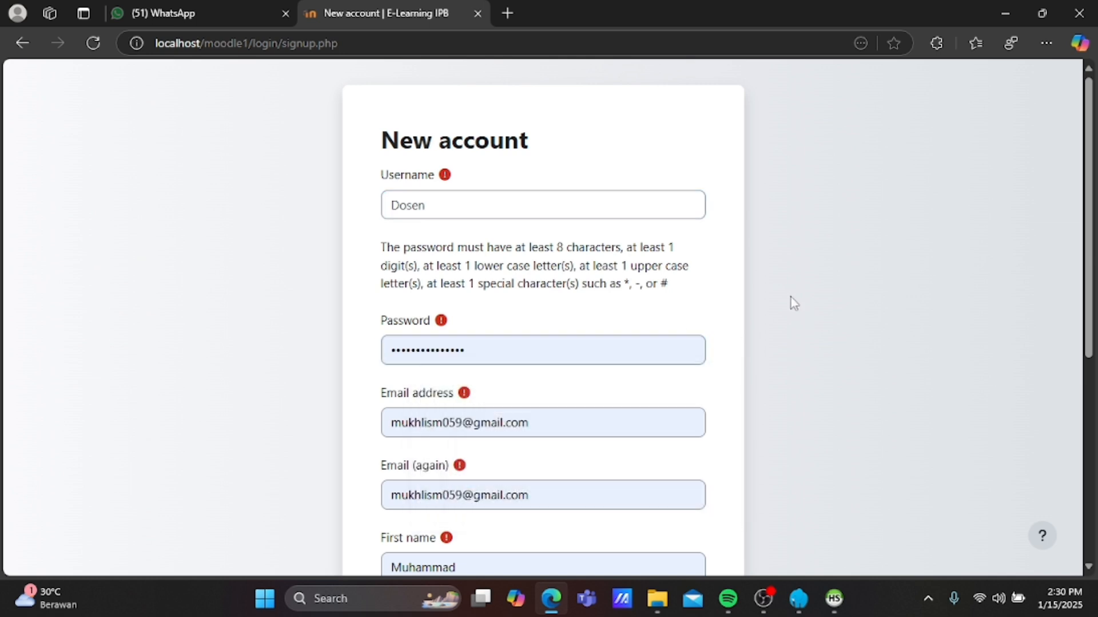
pyautogui.click(560, 354)
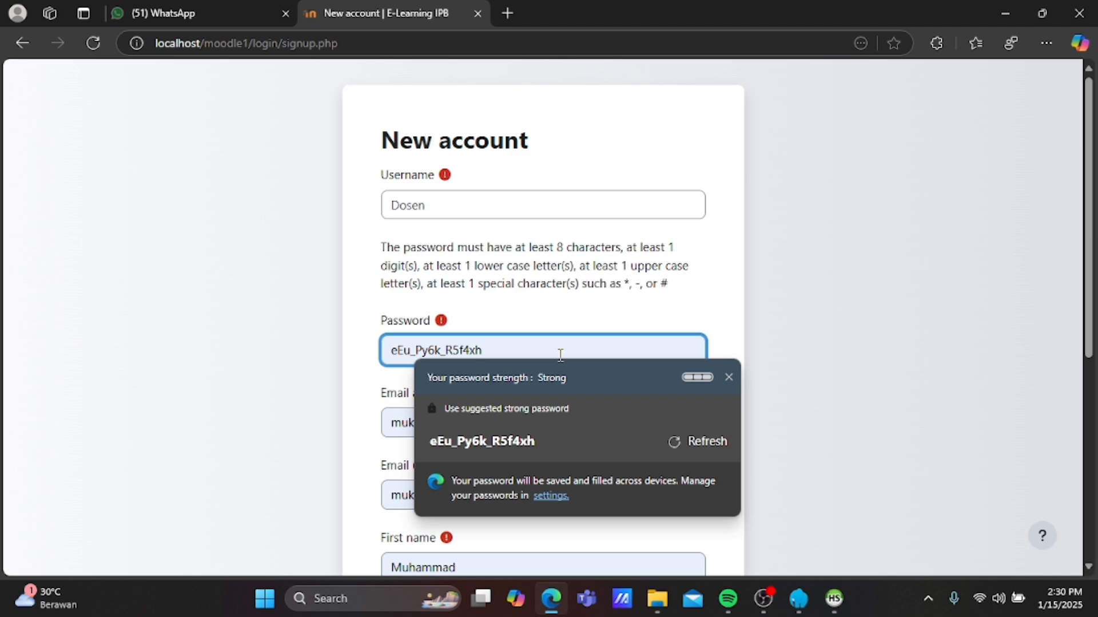
pyautogui.hotkey('ctrl', 'a')
pyautogui.press('BackSpace')
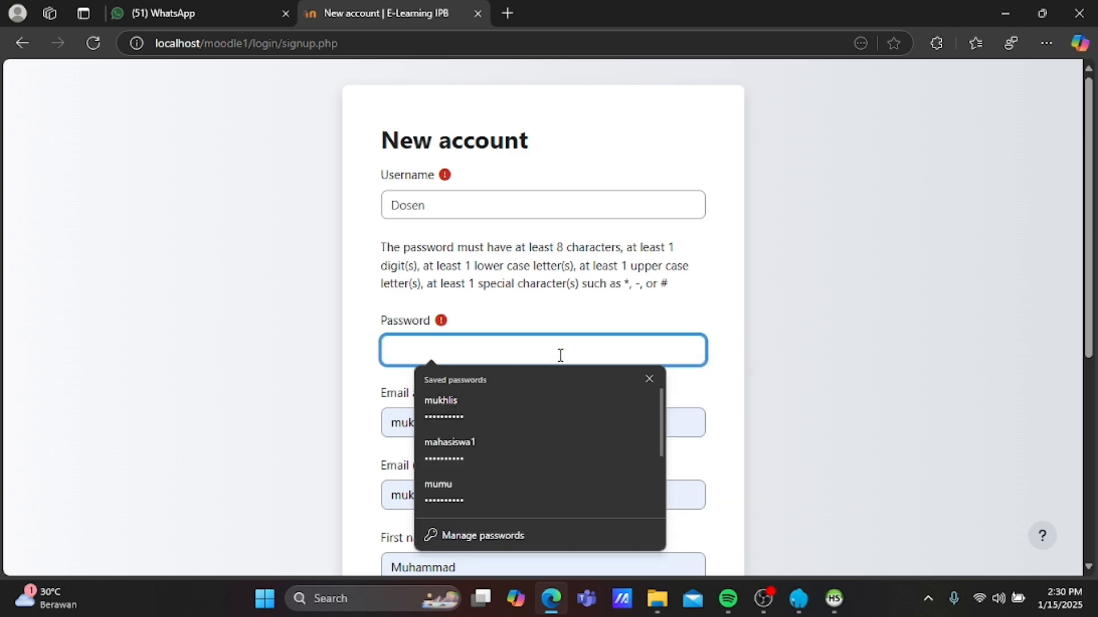
pyautogui.write('••••••••••')
pyautogui.click(845, 358)
# Replace the autofilled e-mail with the new address and paste it into the confirmation field.
pyautogui.click(601, 413)
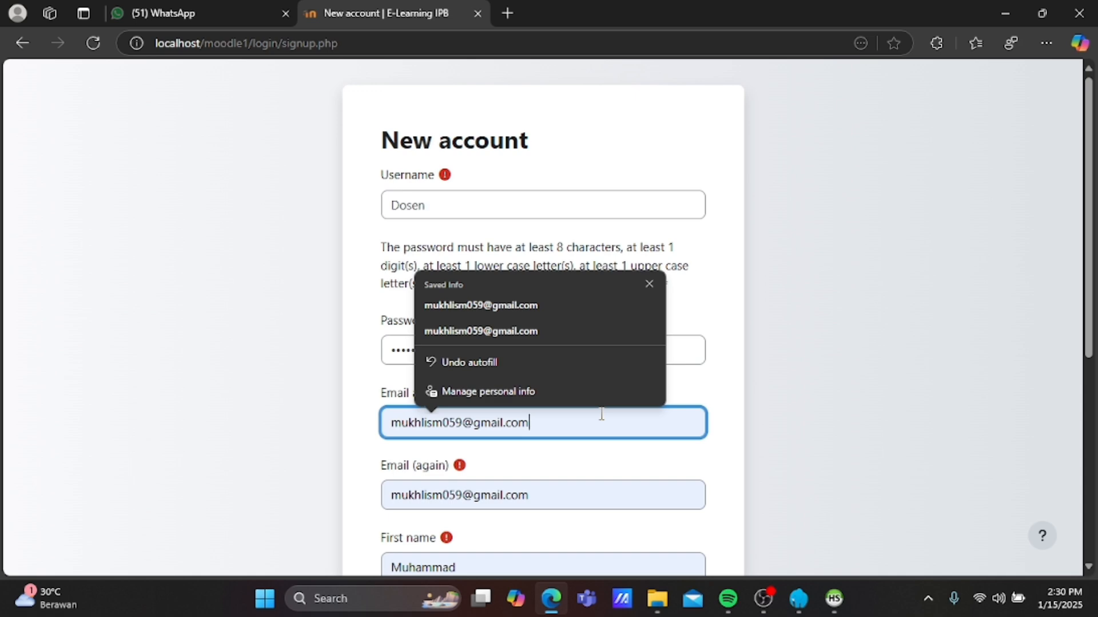
pyautogui.press('BackSpace')
pyautogui.press('BackSpace')
pyautogui.press('BackSpace')
pyautogui.press('BackSpace')
pyautogui.press('BackSpace')
pyautogui.press('BackSpace')
pyautogui.press('BackSpace')
pyautogui.press('BackSpace')
pyautogui.press('BackSpace')
pyautogui.press('BackSpace')
pyautogui.press('BackSpace')
pyautogui.press('BackSpace')
pyautogui.press('BackSpace')
pyautogui.press('BackSpace')
pyautogui.press('BackSpace')
pyautogui.press('BackSpace')
pyautogui.press('BackSpace')
pyautogui.press('BackSpace')
pyautogui.press('BackSpace')
pyautogui.press('BackSpace')
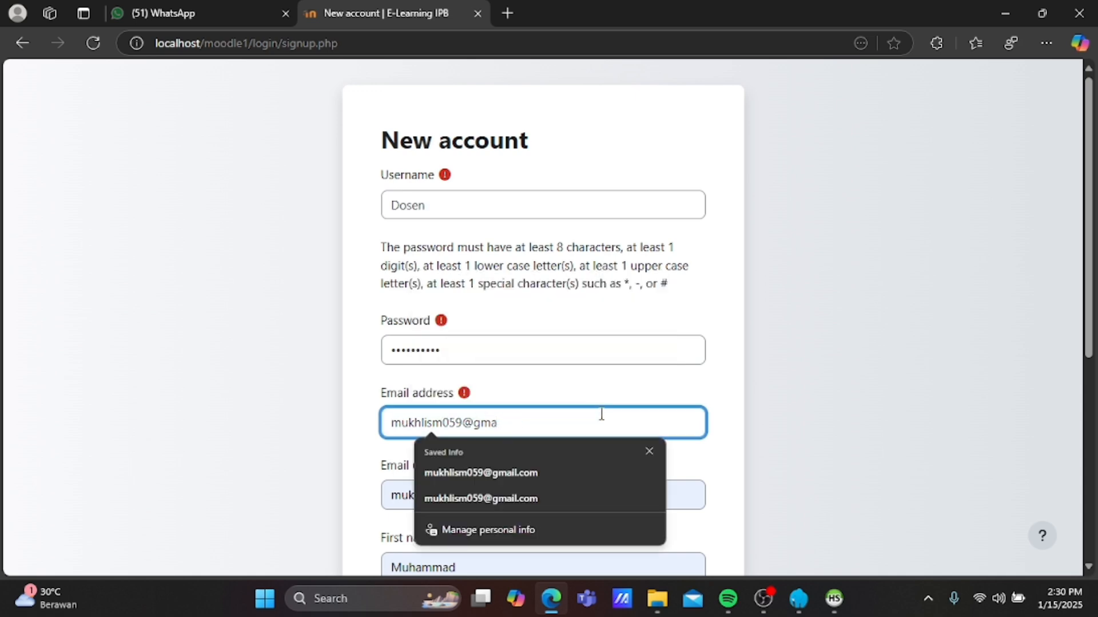
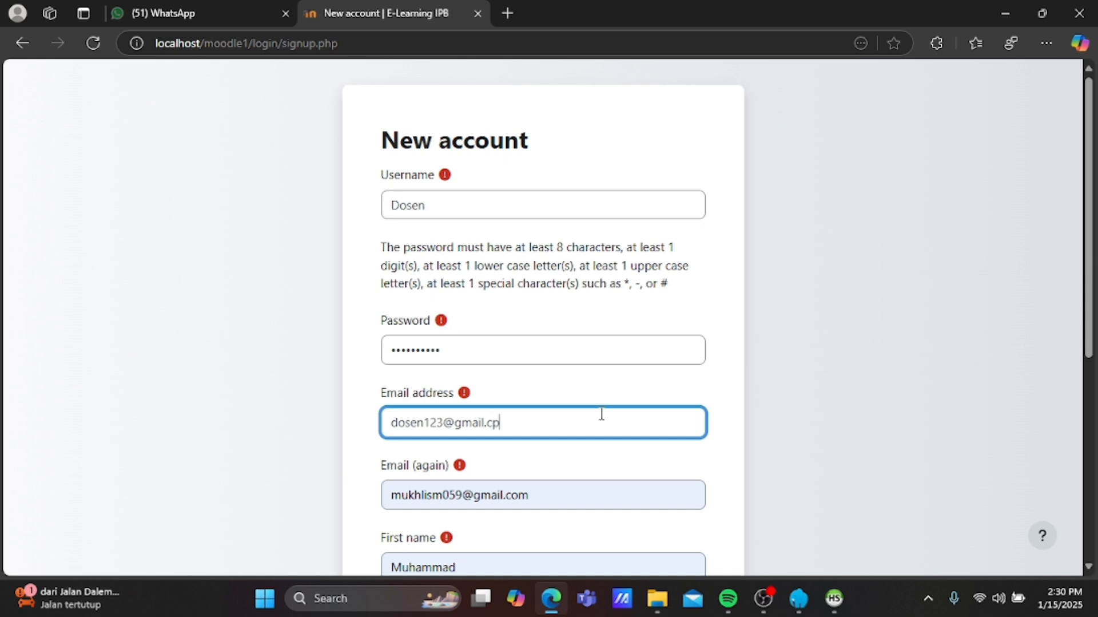
pyautogui.tripleClick(534, 429)
pyautogui.hotkey('ctrl', 'c')
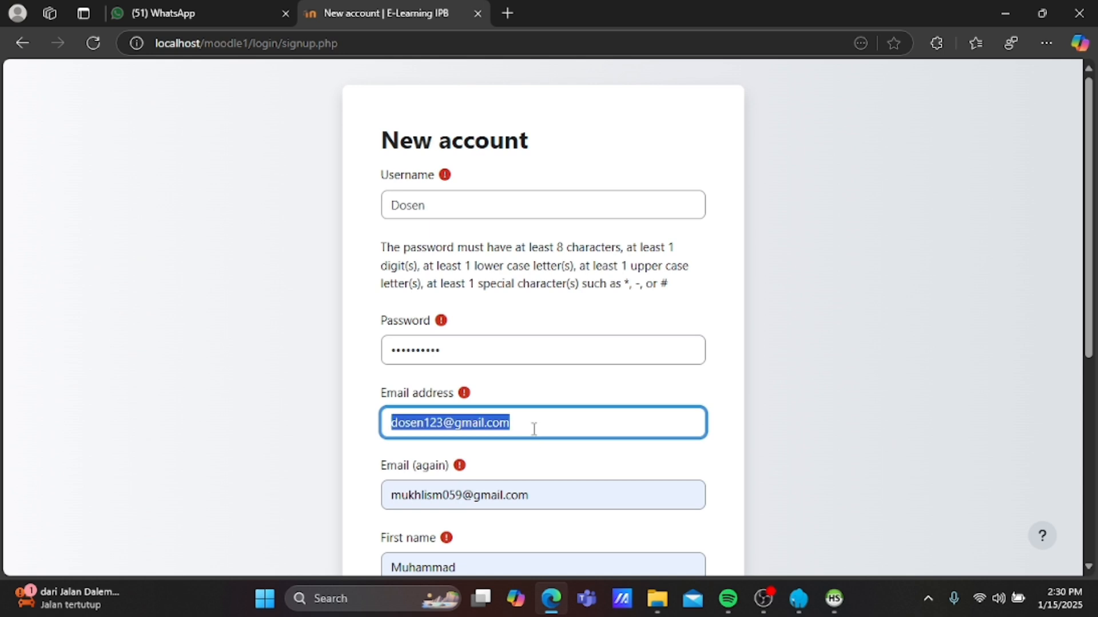
pyautogui.click(547, 498)
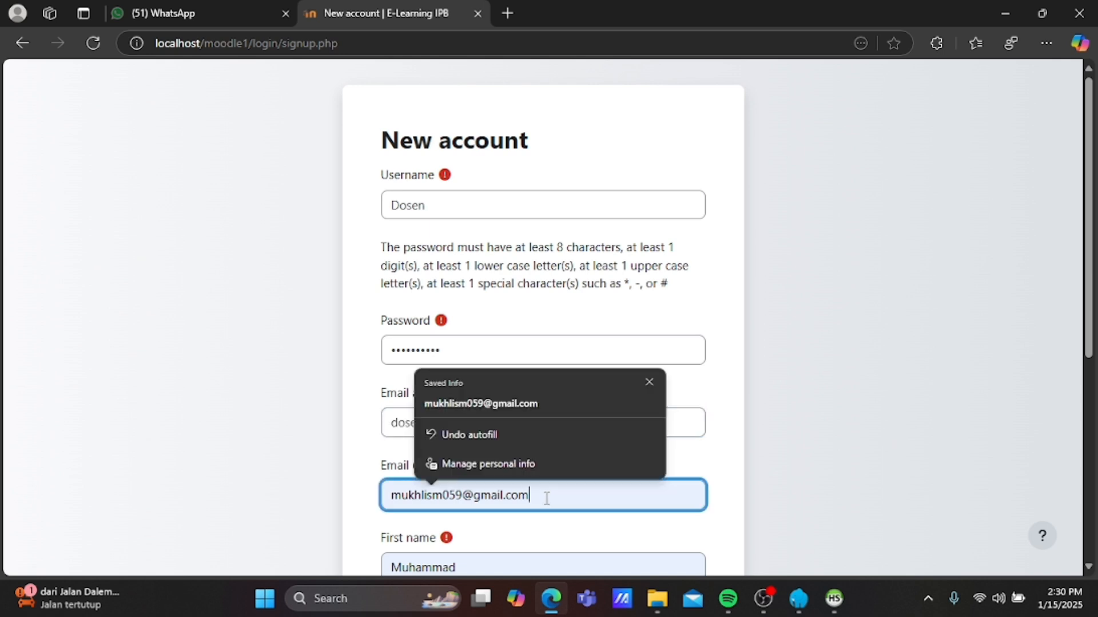
pyautogui.press('BackSpace')
pyautogui.press('BackSpace')
pyautogui.press('BackSpace')
pyautogui.press('BackSpace')
pyautogui.press('BackSpace')
pyautogui.press('BackSpace')
pyautogui.press('BackSpace')
pyautogui.press('BackSpace')
pyautogui.press('BackSpace')
pyautogui.press('BackSpace')
pyautogui.press('BackSpace')
pyautogui.press('BackSpace')
pyautogui.press('BackSpace')
pyautogui.press('BackSpace')
pyautogui.press('BackSpace')
pyautogui.press('BackSpace')
pyautogui.press('BackSpace')
pyautogui.press('BackSpace')
pyautogui.press('BackSpace')
pyautogui.press('BackSpace')
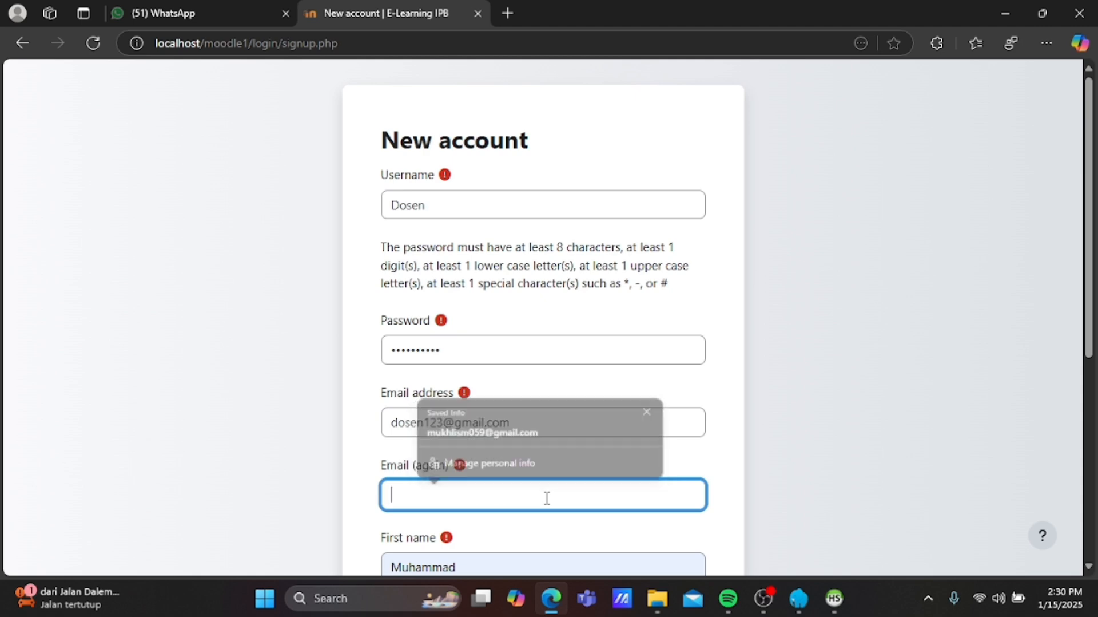
pyautogui.hotkey('ctrl', 'v')
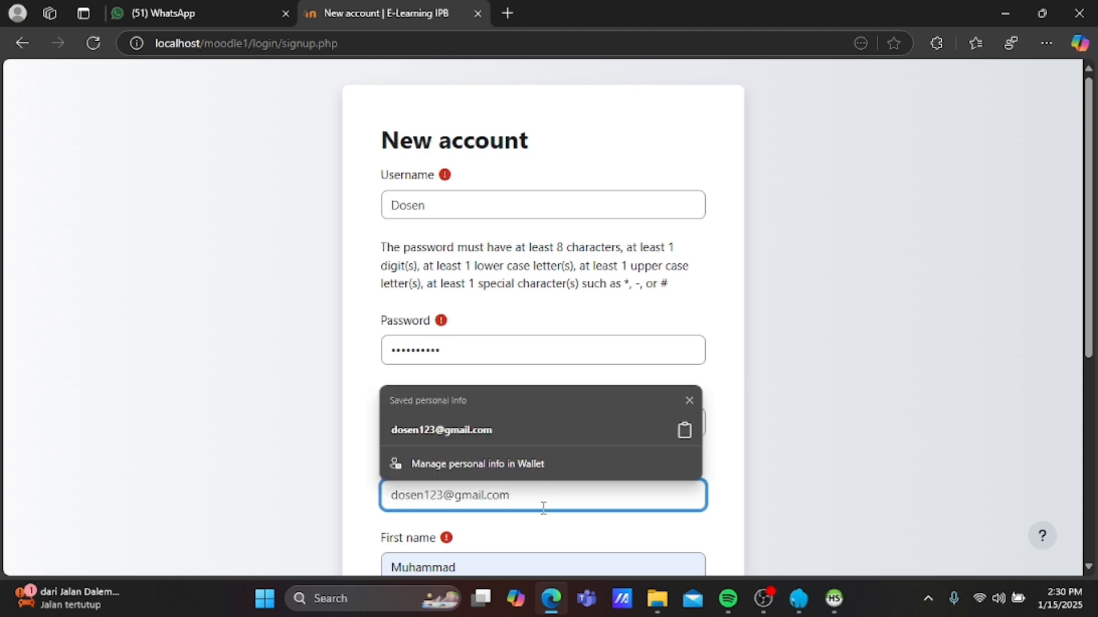
pyautogui.scroll(-2, 534, 539)
# Change the first name, set the last name to 'sen', and submit the account request.
pyautogui.click(531, 436)
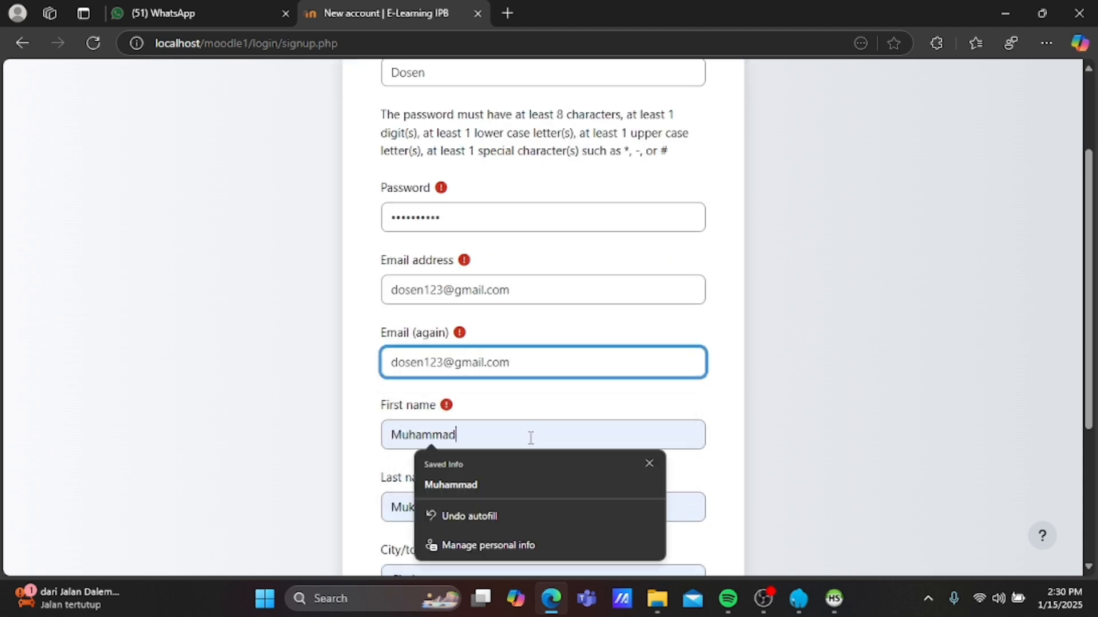
pyautogui.press('BackSpace')
pyautogui.press('BackSpace')
pyautogui.press('BackSpace')
pyautogui.press('BackSpace')
pyautogui.press('BackSpace')
pyautogui.press('BackSpace')
pyautogui.press('BackSpace')
pyautogui.press('BackSpace')
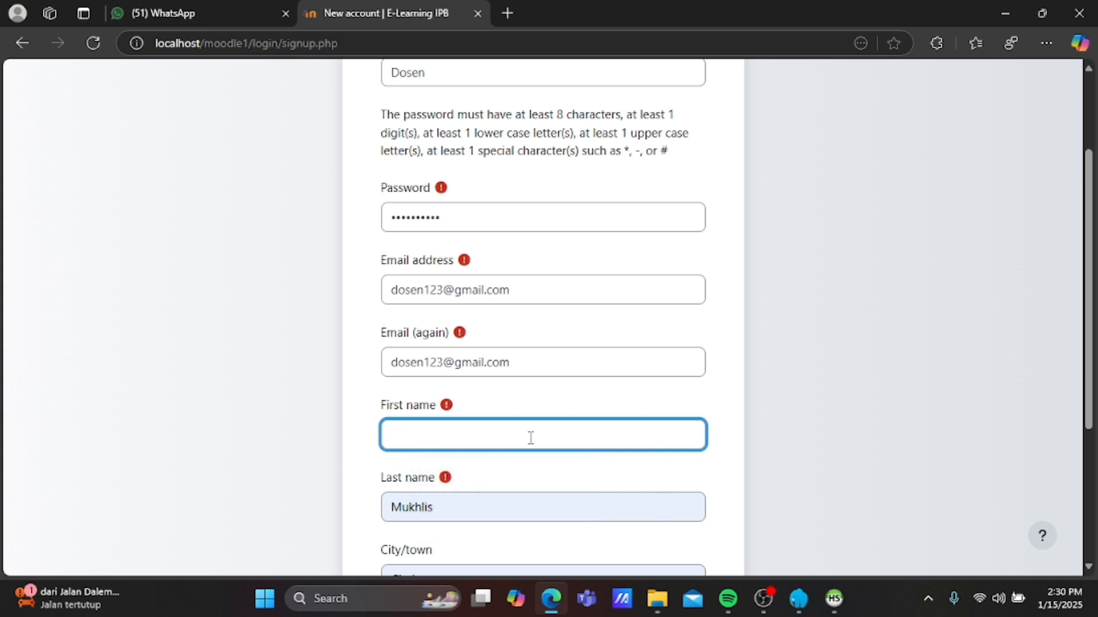
pyautogui.write('Do')
pyautogui.press('BackSpace')
pyautogui.write('o')
pyautogui.click(521, 504)
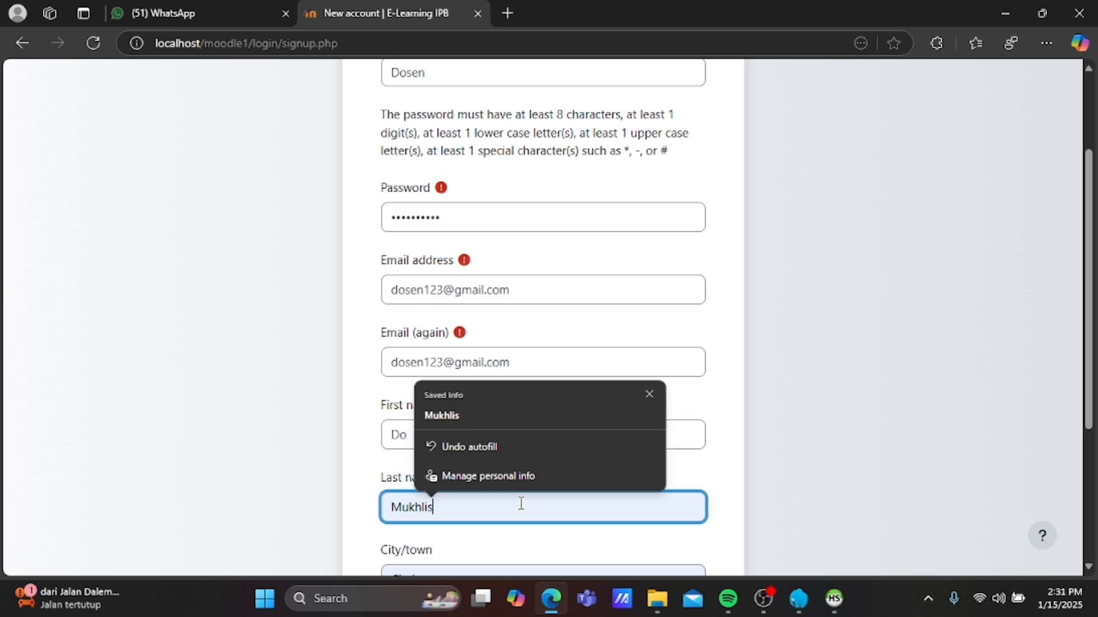
pyautogui.press('BackSpace')
pyautogui.press('BackSpace')
pyautogui.press('BackSpace')
pyautogui.press('BackSpace')
pyautogui.press('BackSpace')
pyautogui.press('BackSpace')
pyautogui.press('BackSpace')
pyautogui.write('sen')
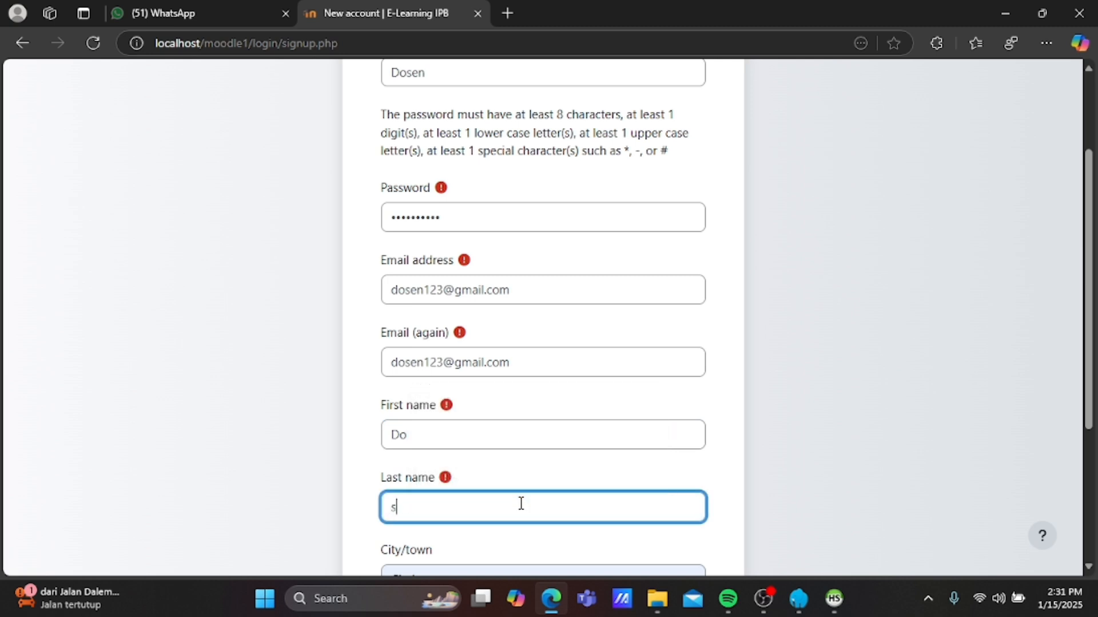
pyautogui.scroll(-2, 521, 503)
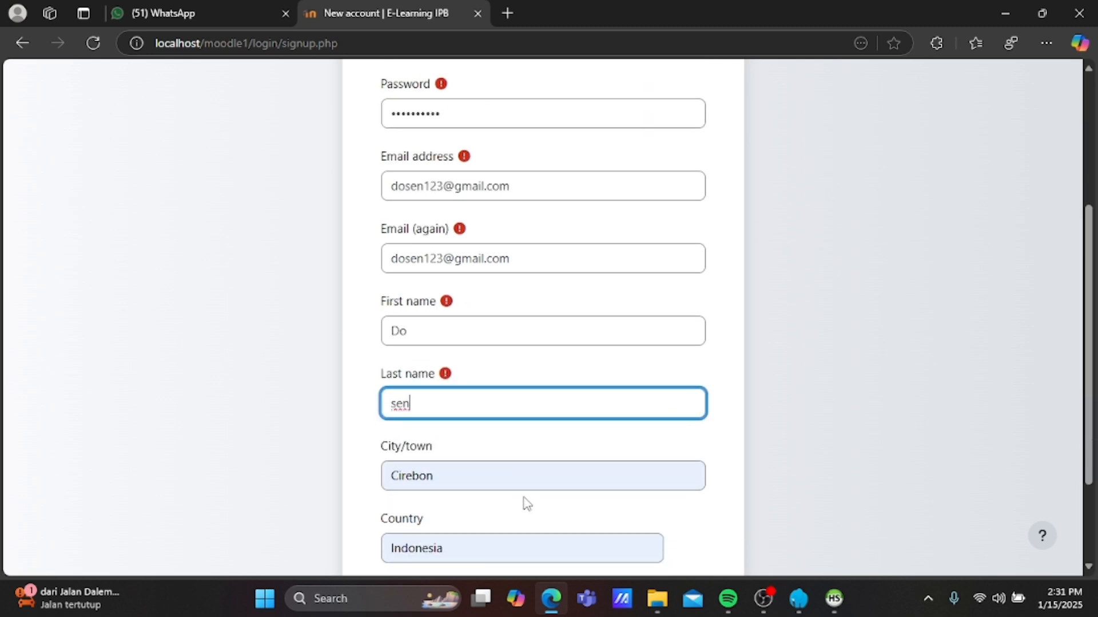
pyautogui.scroll(-1, 551, 472)
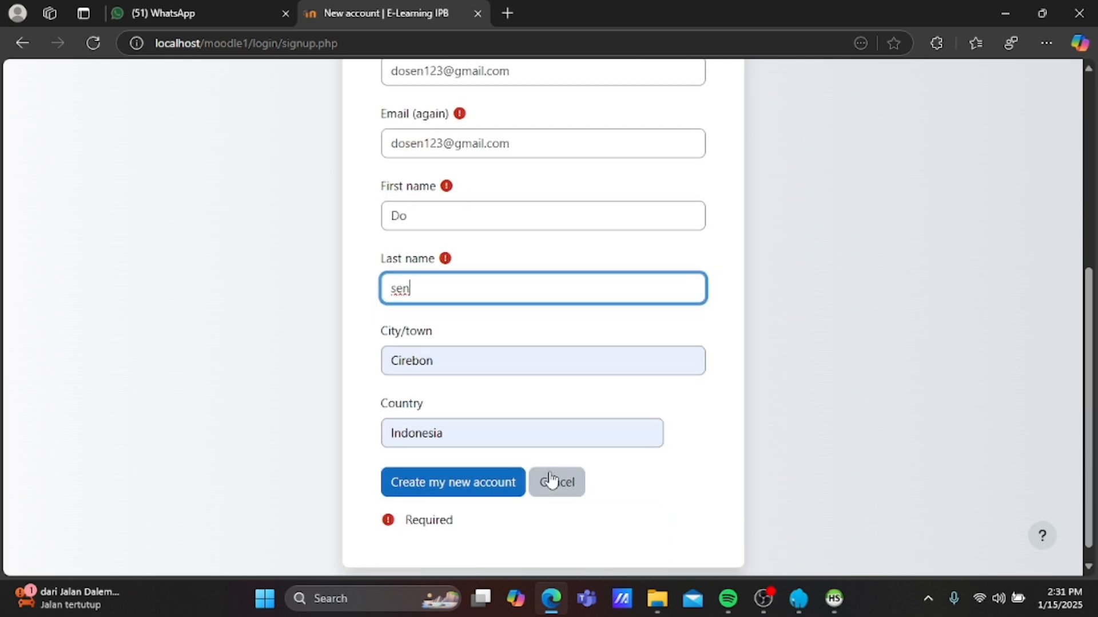
pyautogui.click(461, 490)
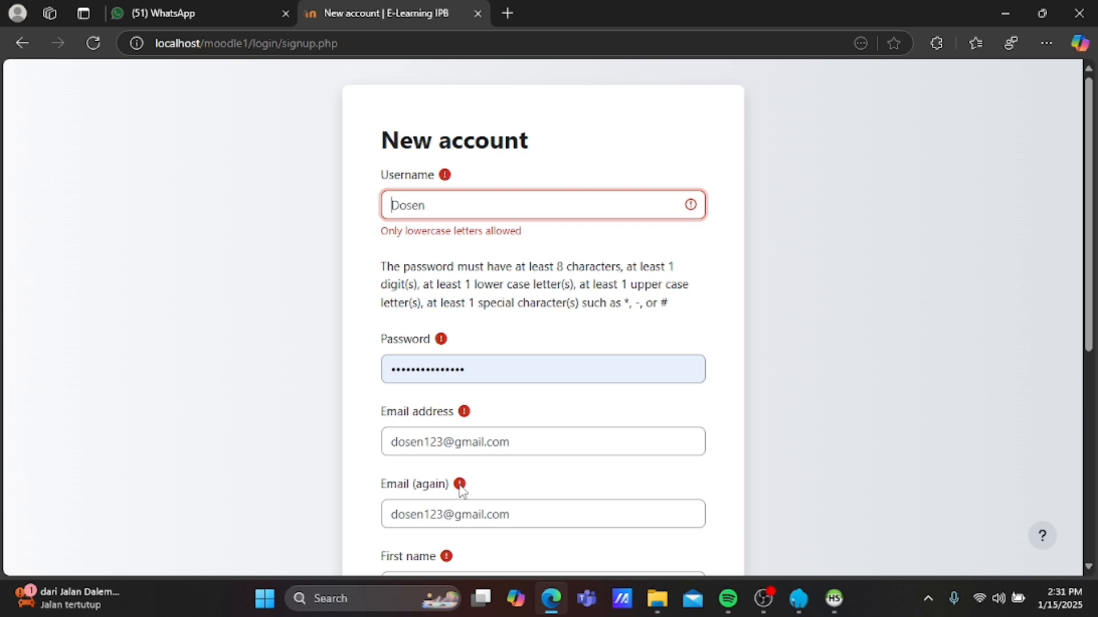
# Correct the username to lowercase 'dosen'.
pyautogui.press('Right')
pyautogui.press('BackSpace')
pyautogui.write('d')
pyautogui.press('Right')
pyautogui.press('Right')
pyautogui.press('Right')
pyautogui.press('Right')
# Set the first name to 'dosen' and the last name to '1'.
pyautogui.scroll(-3, 469, 424)
pyautogui.scroll(-2, 469, 423)
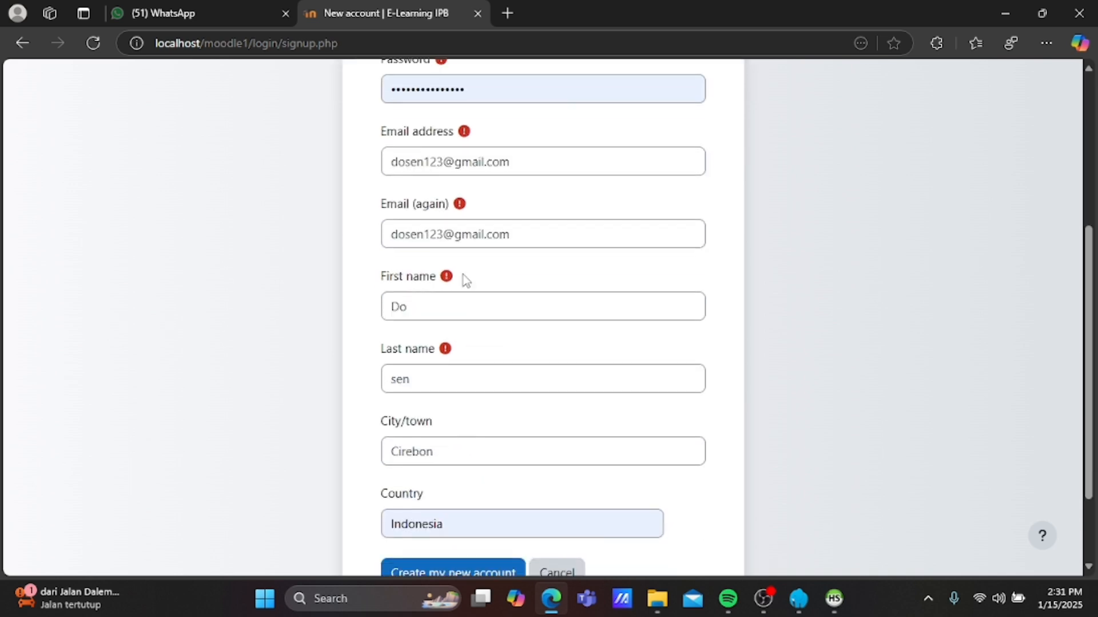
pyautogui.click(450, 303)
pyautogui.press('BackSpace')
pyautogui.press('BackSpace')
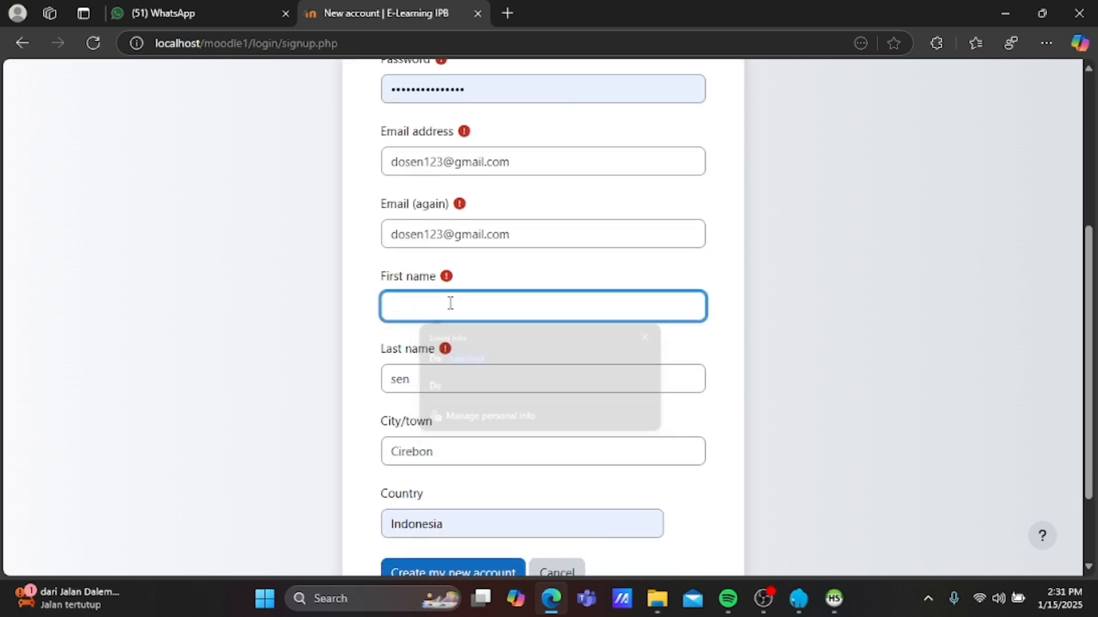
pyautogui.write('do')
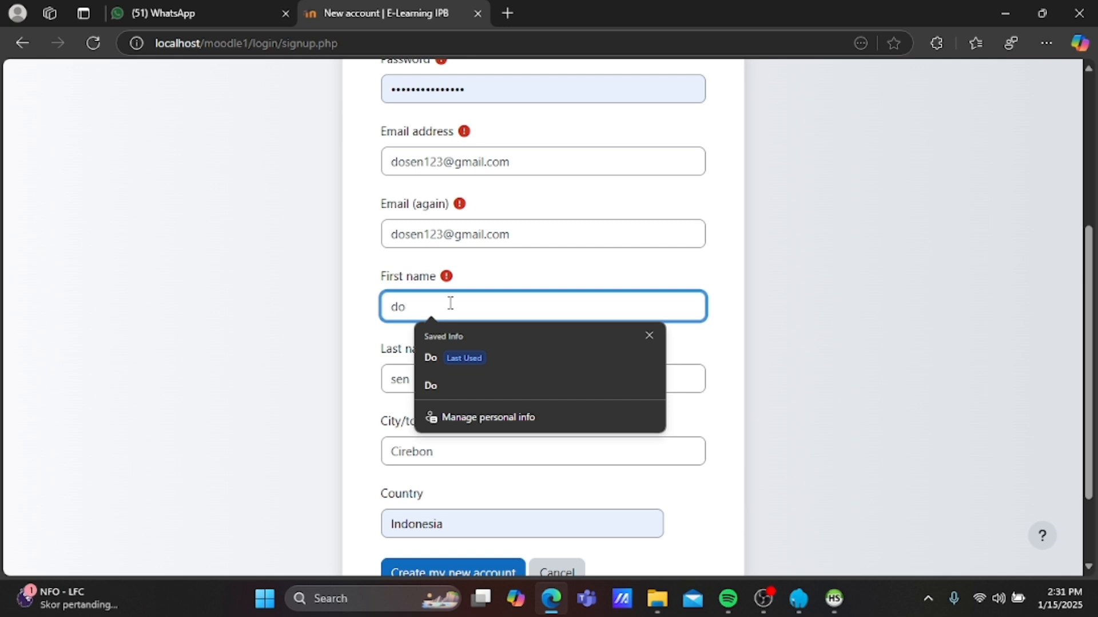
pyautogui.write('se')
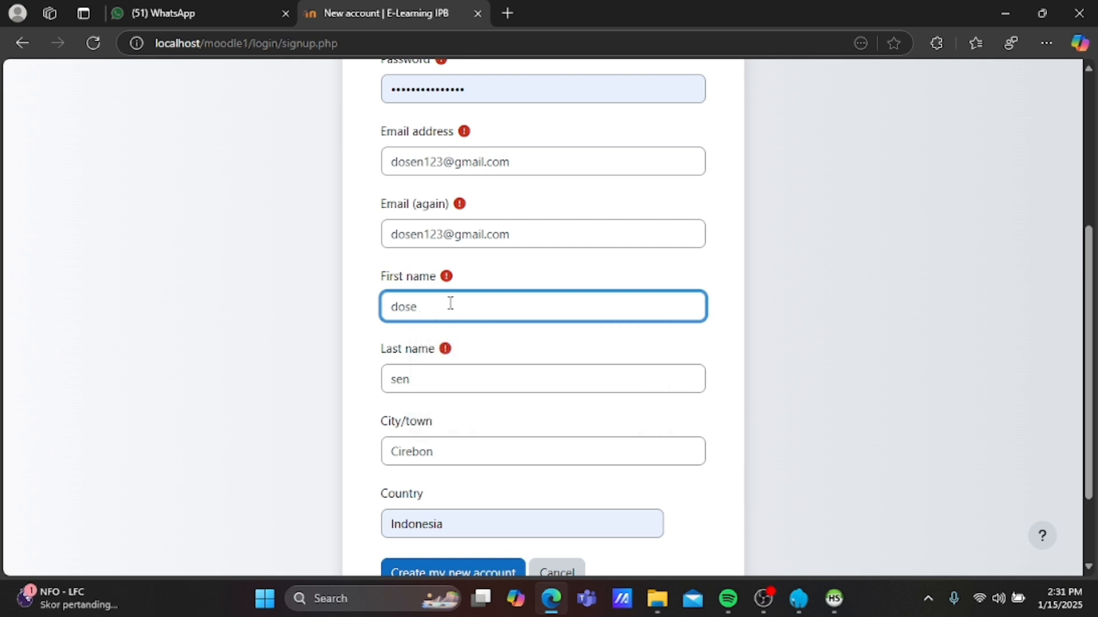
pyautogui.write('n')
pyautogui.click(467, 371)
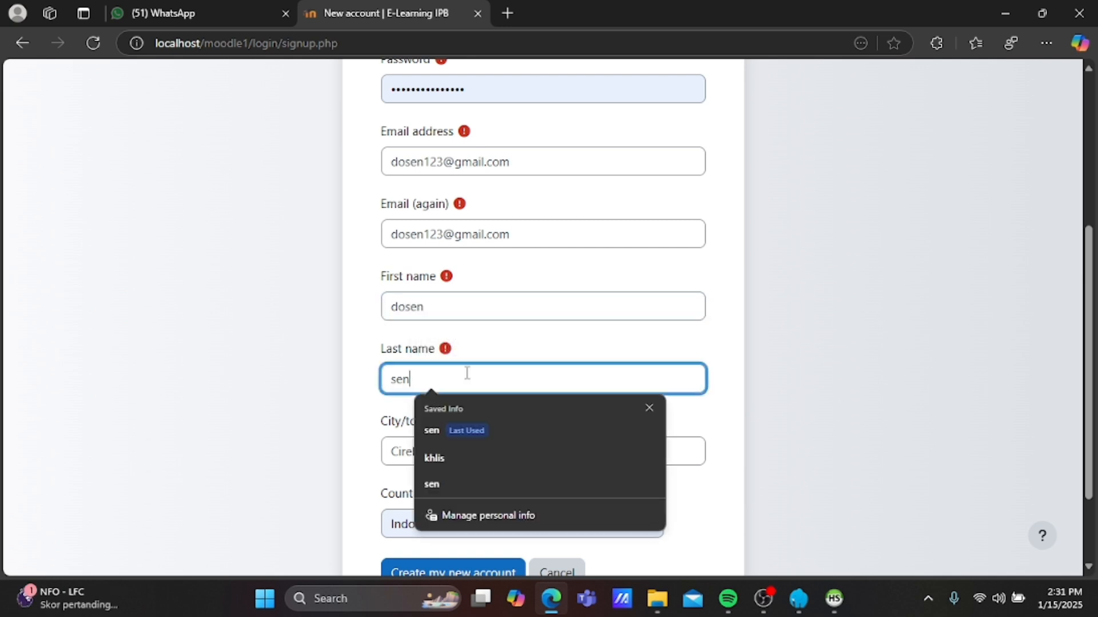
pyautogui.press('BackSpace')
pyautogui.press('BackSpace')
pyautogui.press('BackSpace')
pyautogui.write('1')
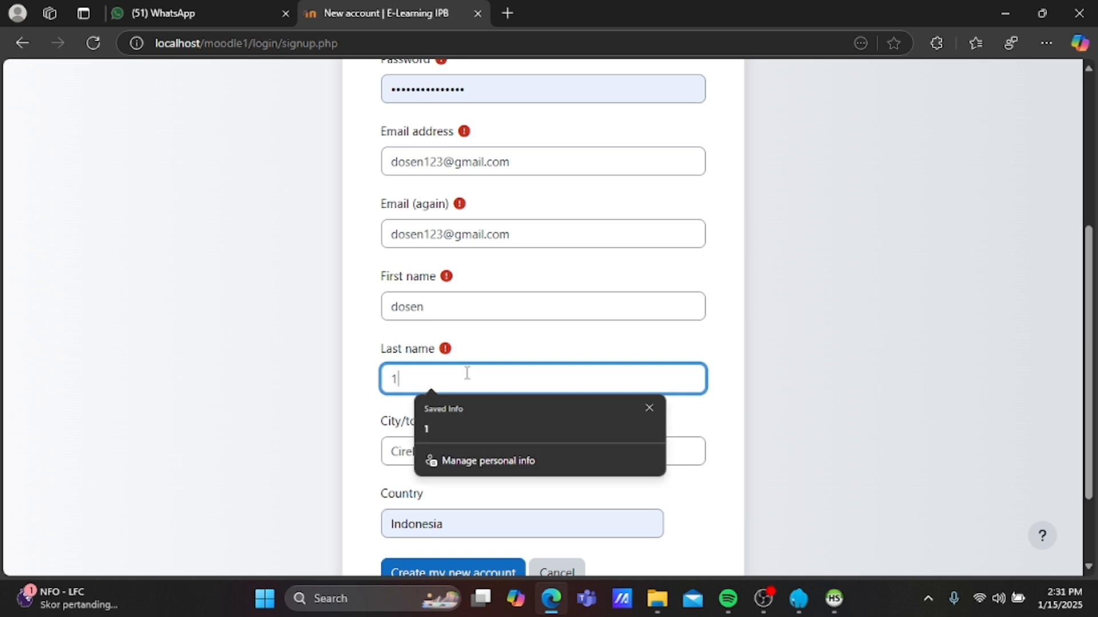
pyautogui.scroll(-2, 467, 373)
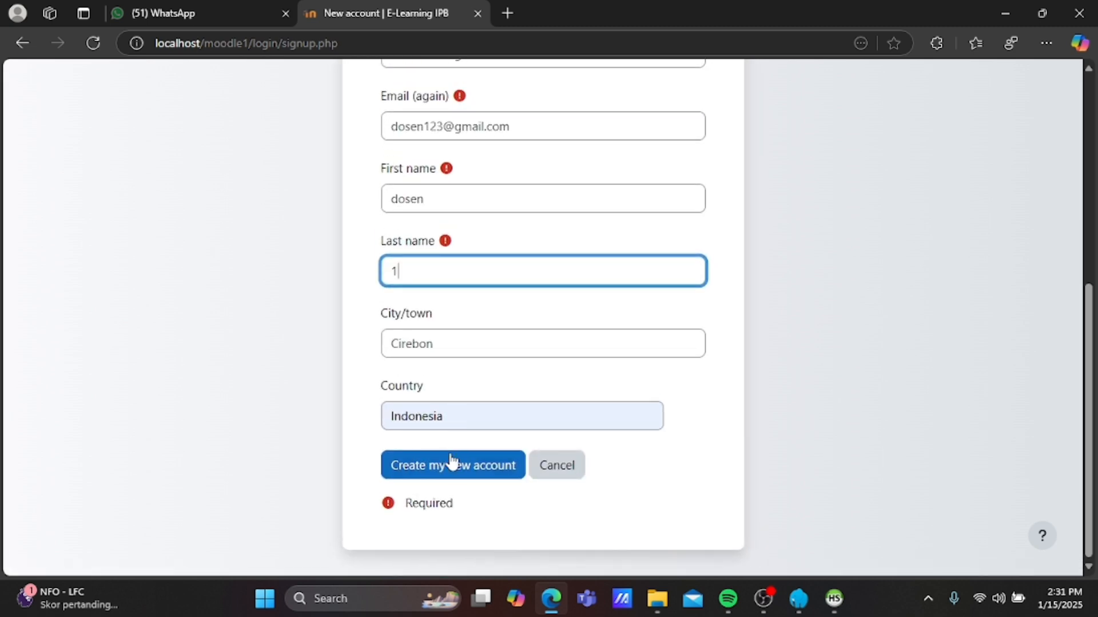
# Submit the corrected registration, continue, and log back in as admin to reach Site administration.
pyautogui.click(449, 465)
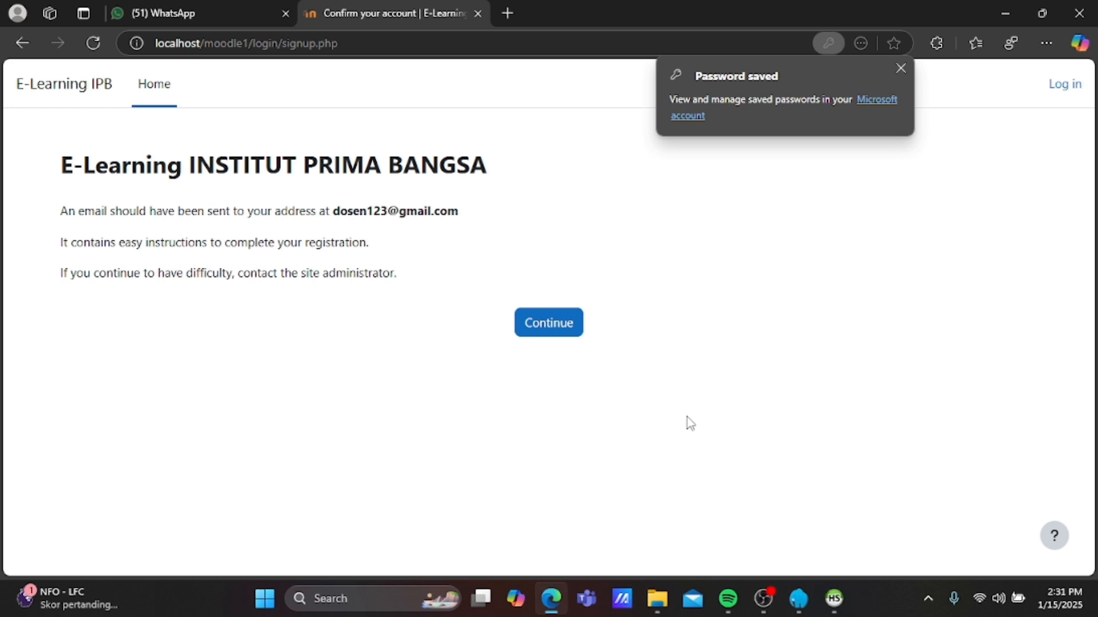
pyautogui.click(1063, 85)
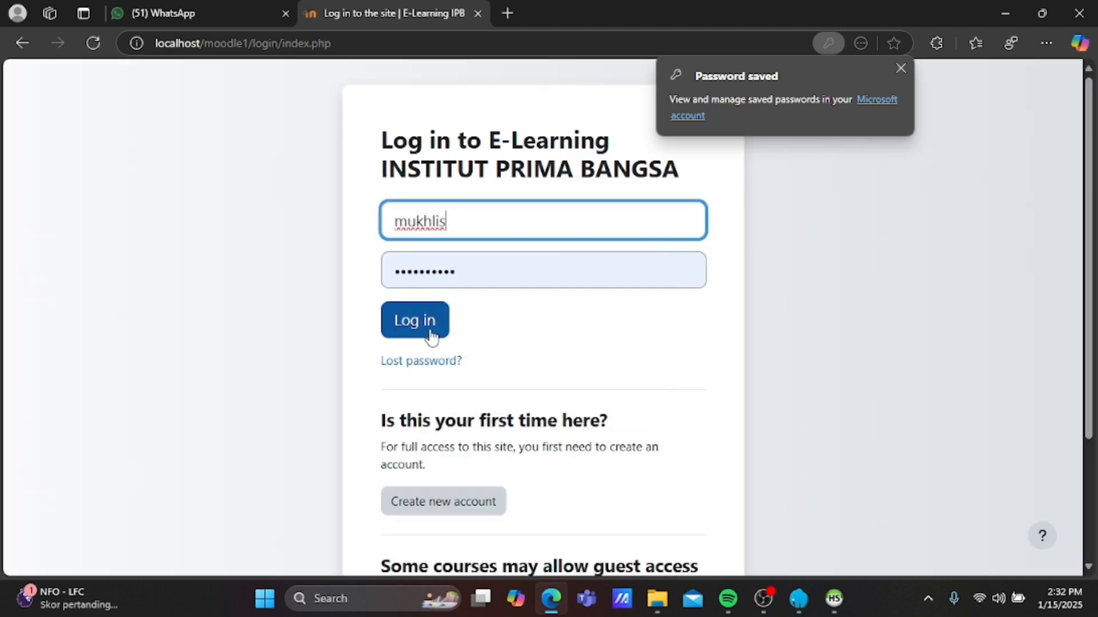
pyautogui.click(432, 334)
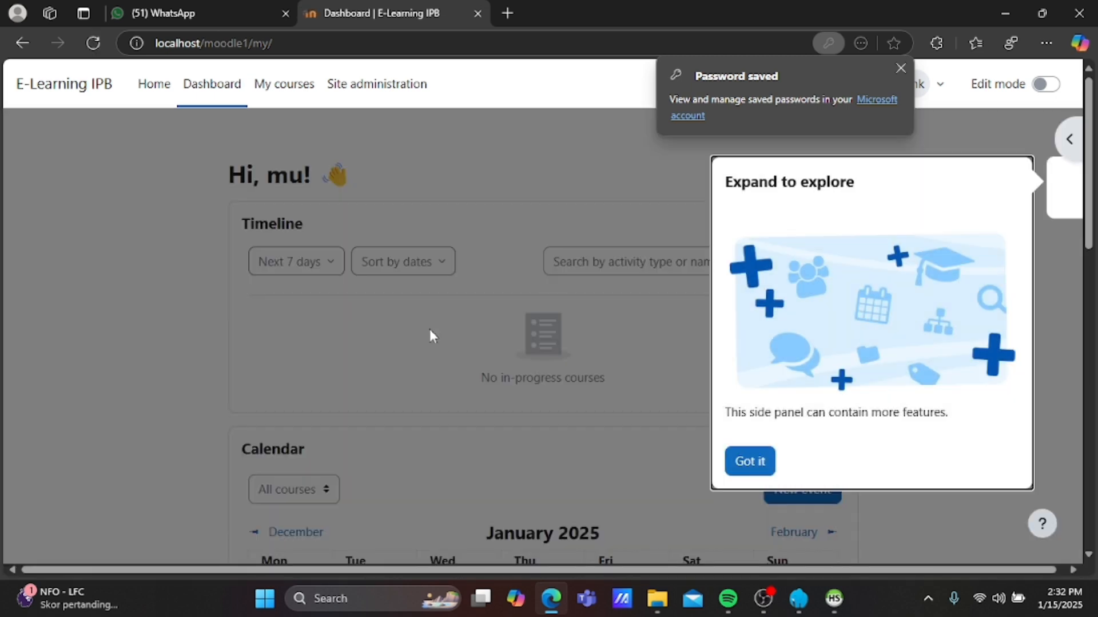
pyautogui.press('Escape')
pyautogui.click(363, 96)
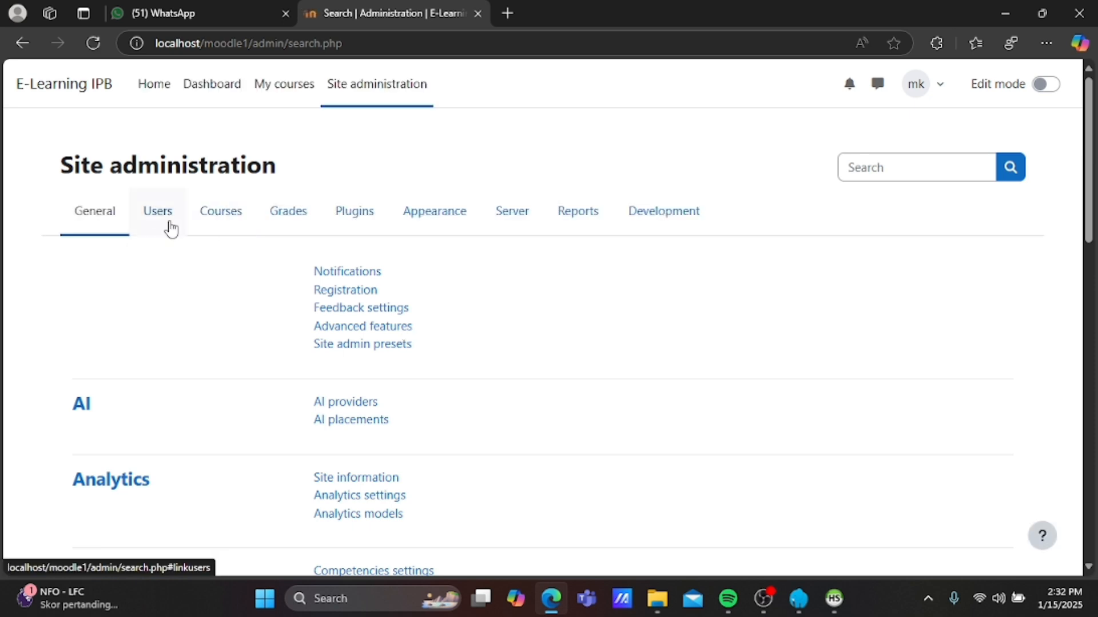
# Confirm the pending dosen 1 account from Users > Browse list of users.
pyautogui.click(159, 218)
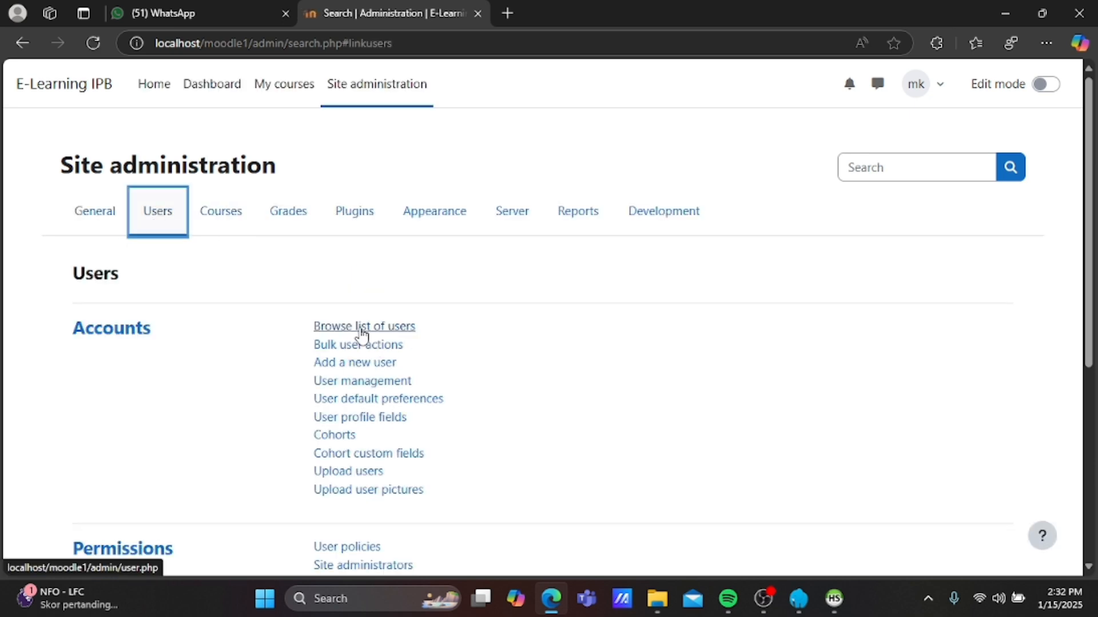
pyautogui.click(362, 327)
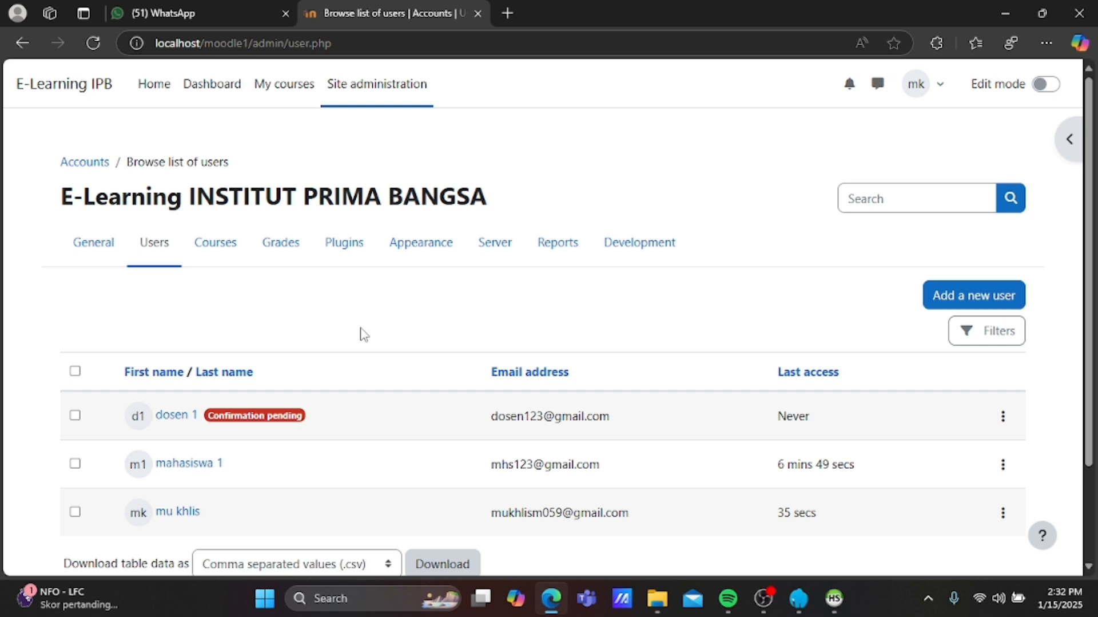
pyautogui.click(1003, 417)
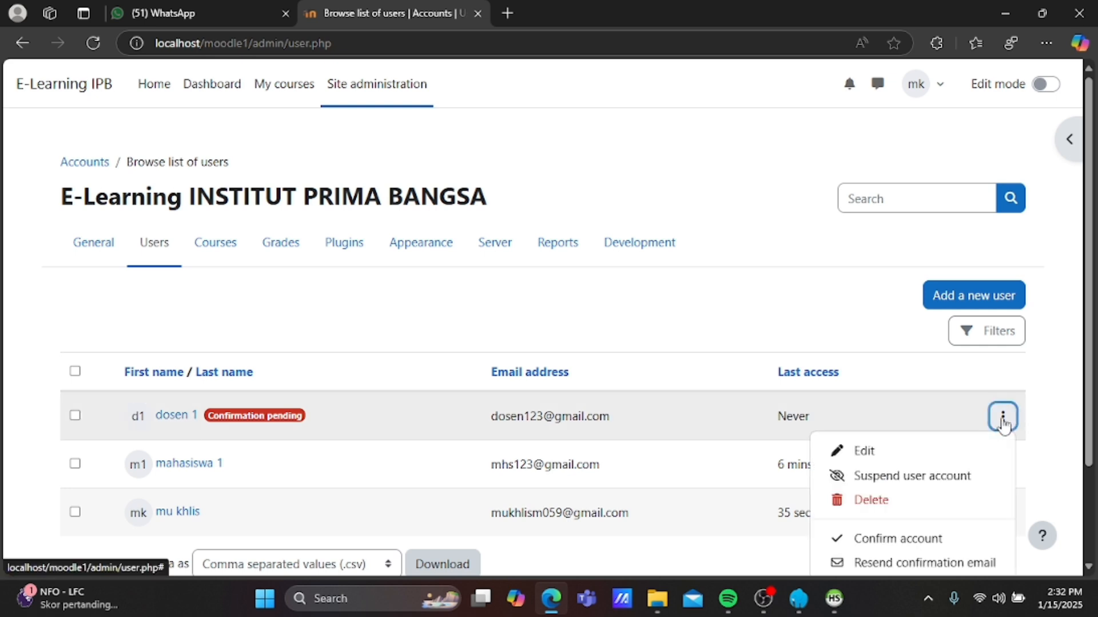
pyautogui.click(898, 538)
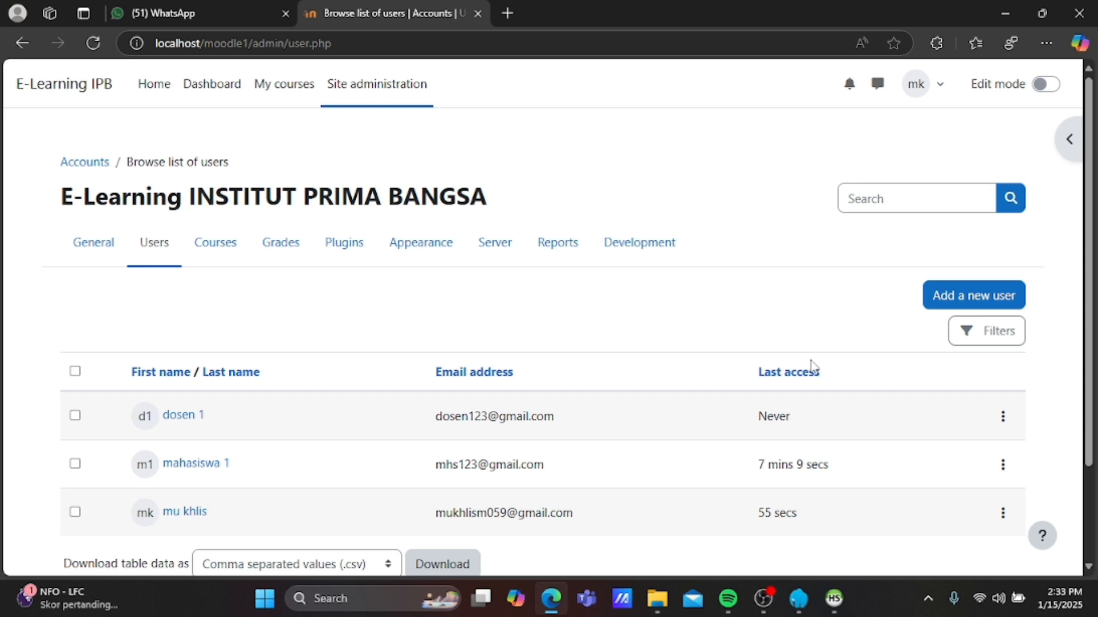
pyautogui.scroll(-1, 813, 366)
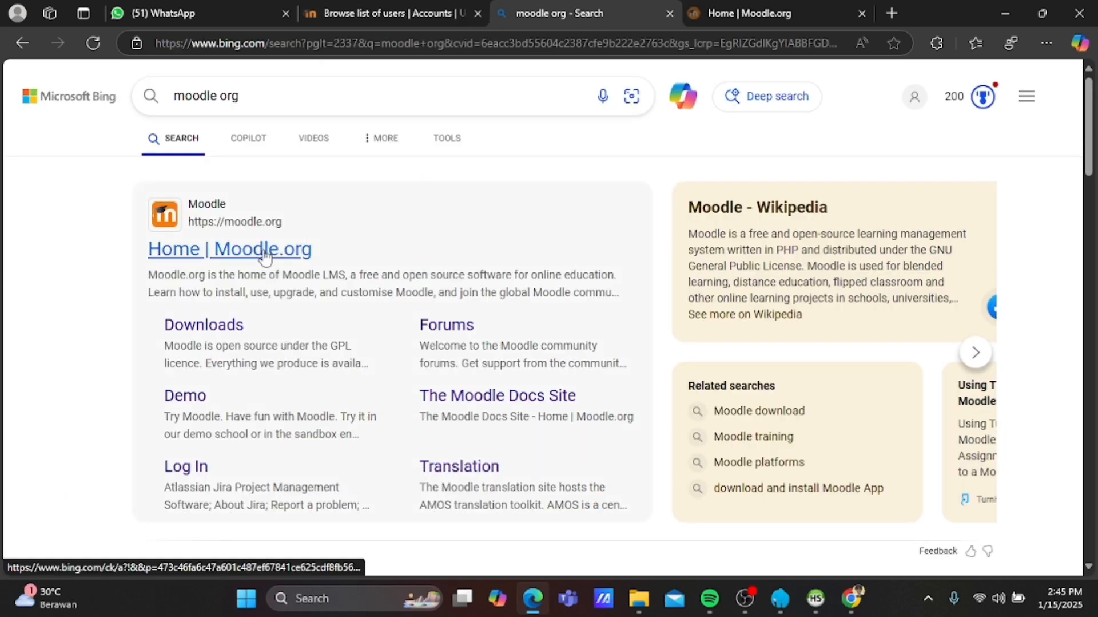
# Find the Moove theme under moodle.org's Themes plugins and download release 4.5.1.
pyautogui.click(263, 250)
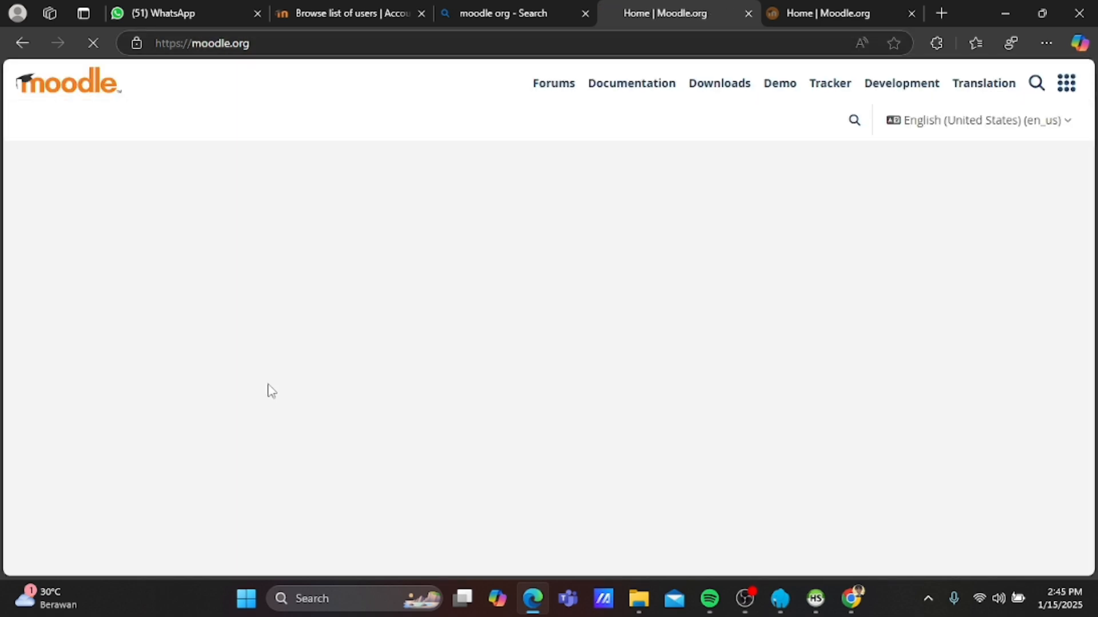
pyautogui.scroll(-10, 374, 365)
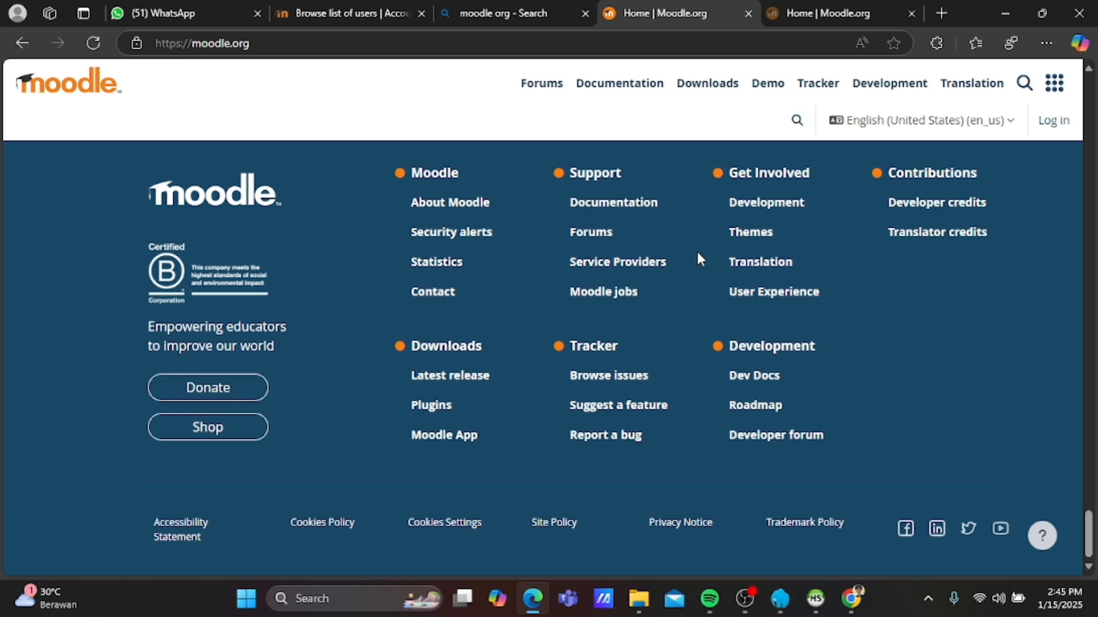
pyautogui.click(741, 235)
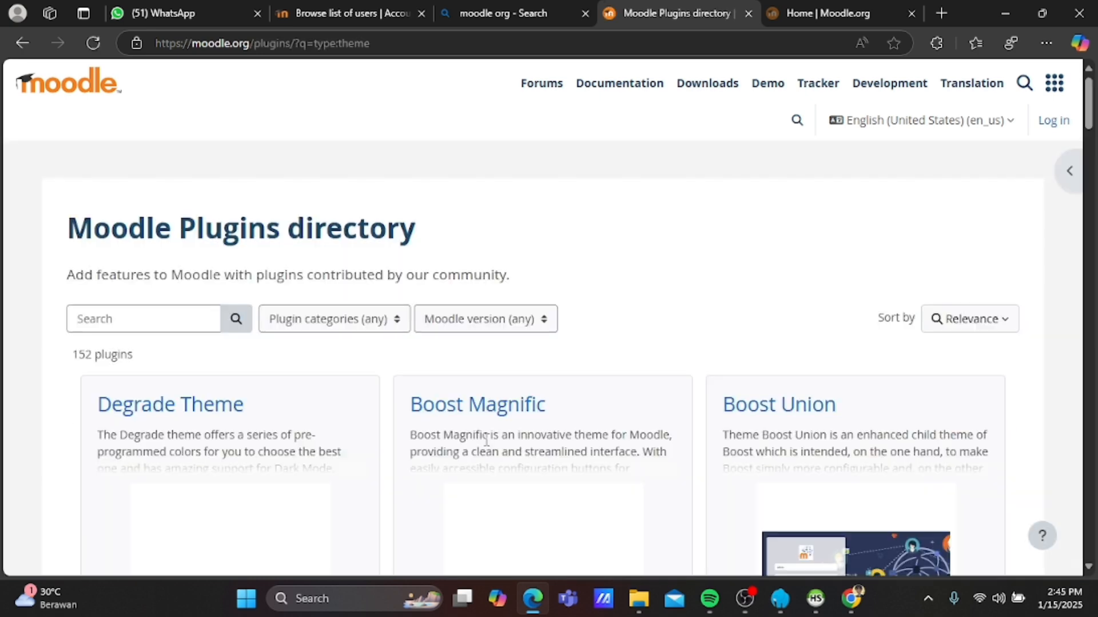
pyautogui.scroll(-8, 486, 439)
pyautogui.doubleClick(755, 258)
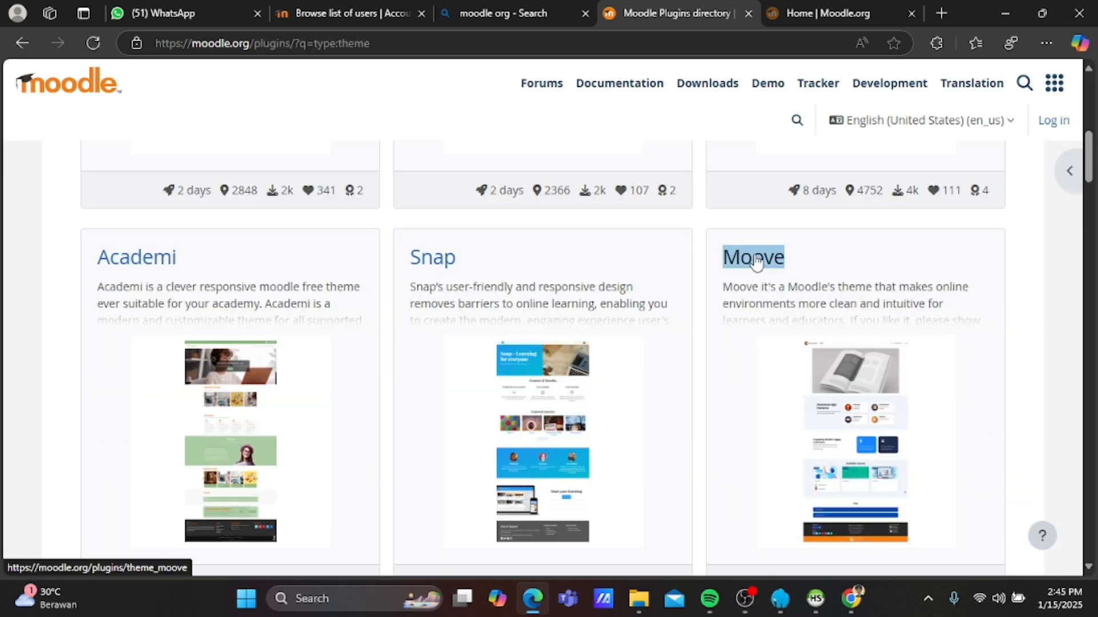
pyautogui.click(755, 258)
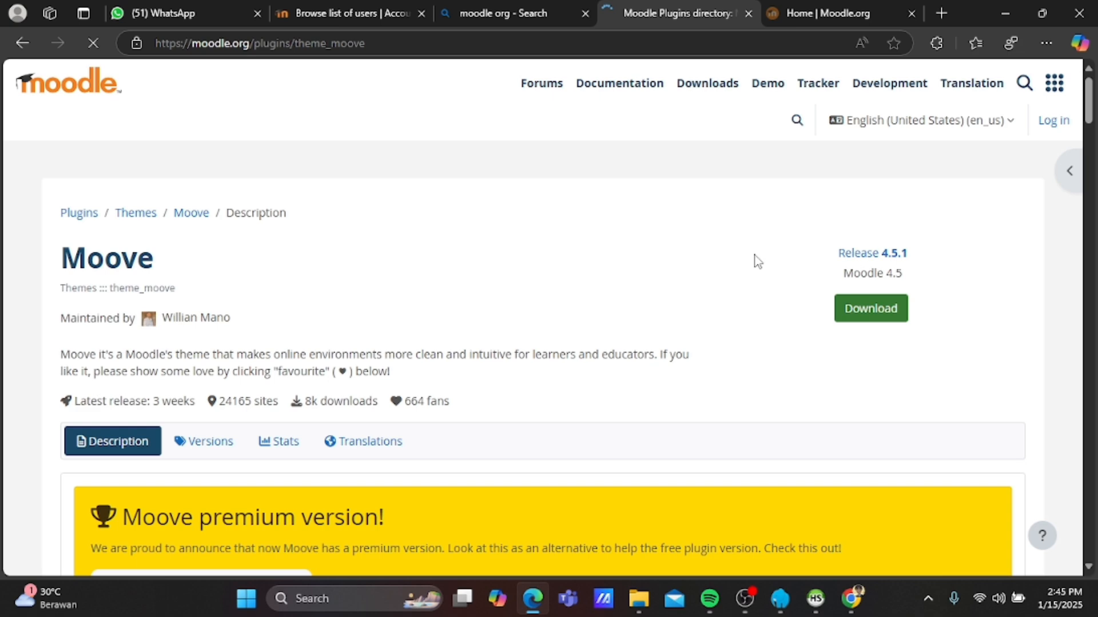
pyautogui.click(891, 314)
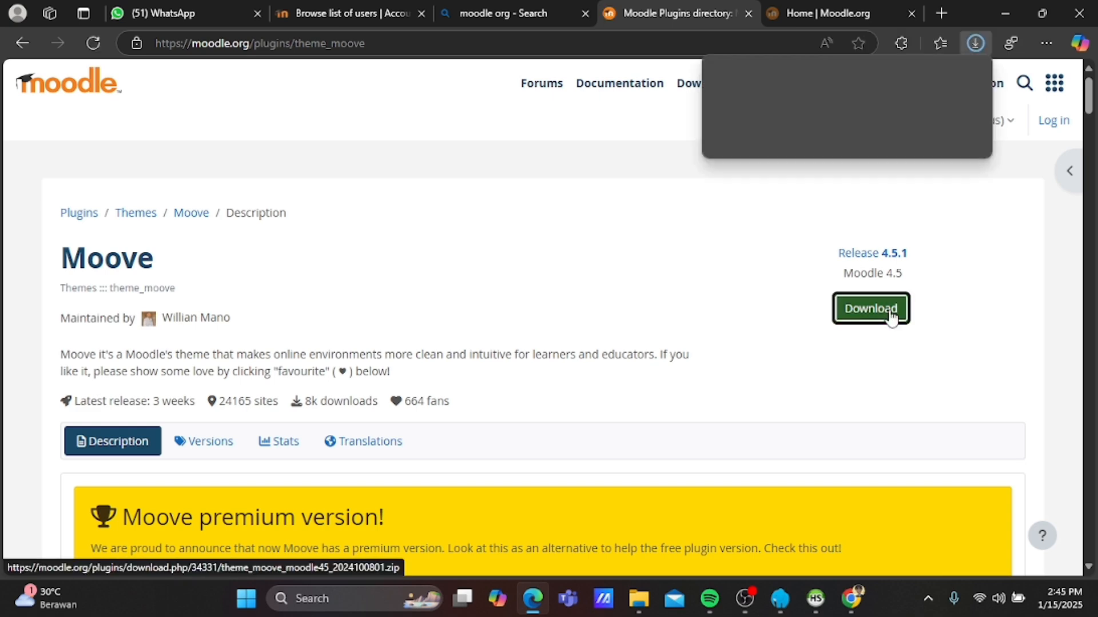
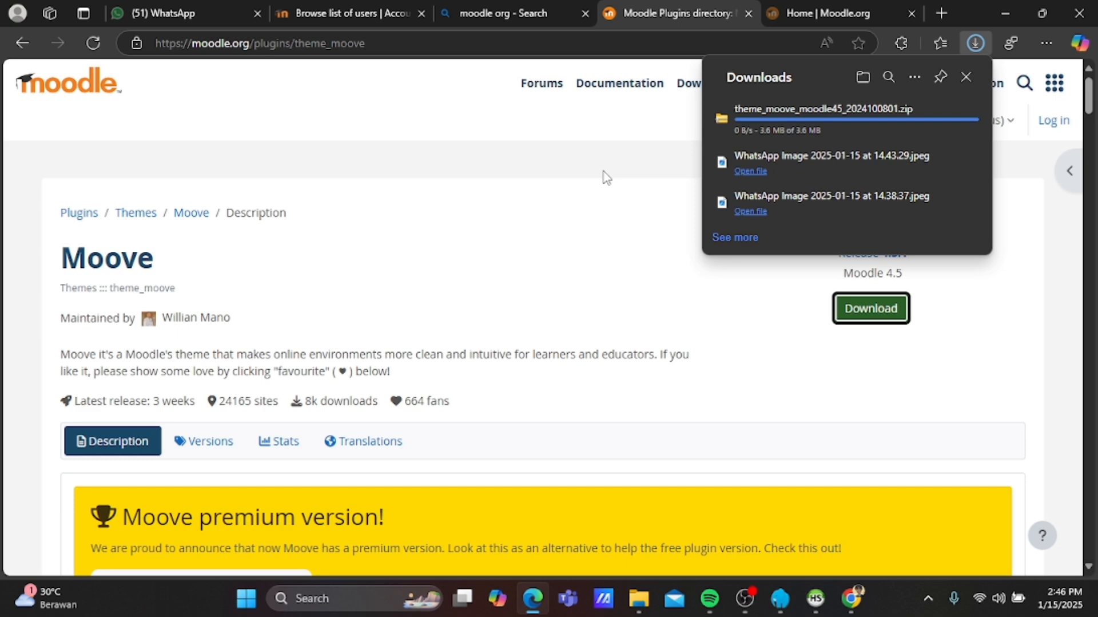
# Dismiss the Edge downloads list once the Moove theme zip has finished downloading.
pyautogui.click(607, 177)
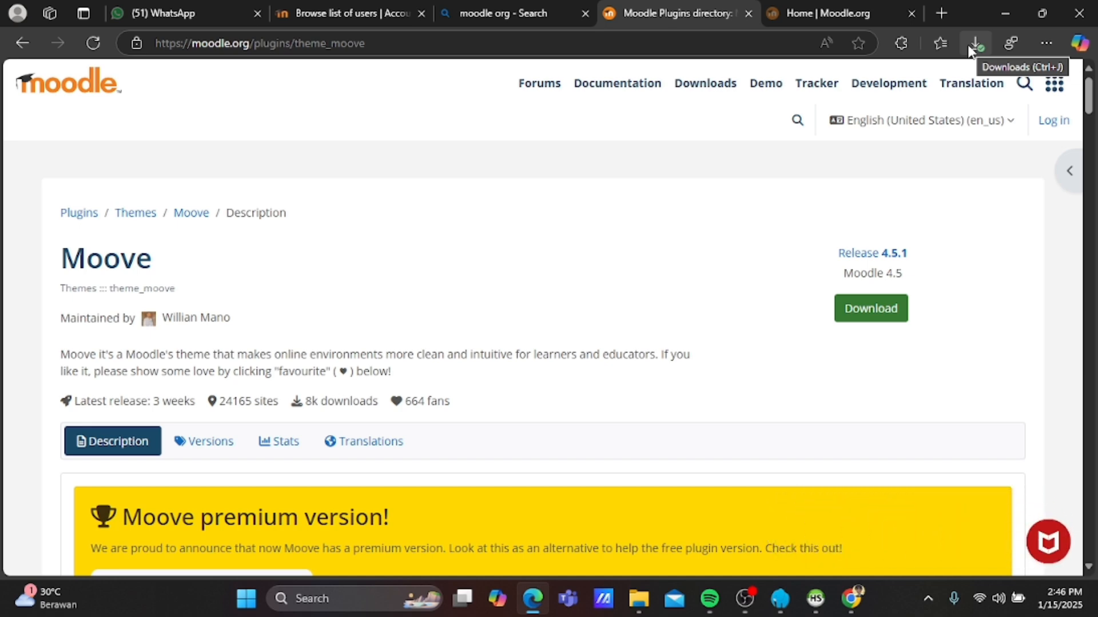
# Go from the user list to the Plugin installer under Site administration > Plugins > Install plugins.
pyautogui.click(375, 12)
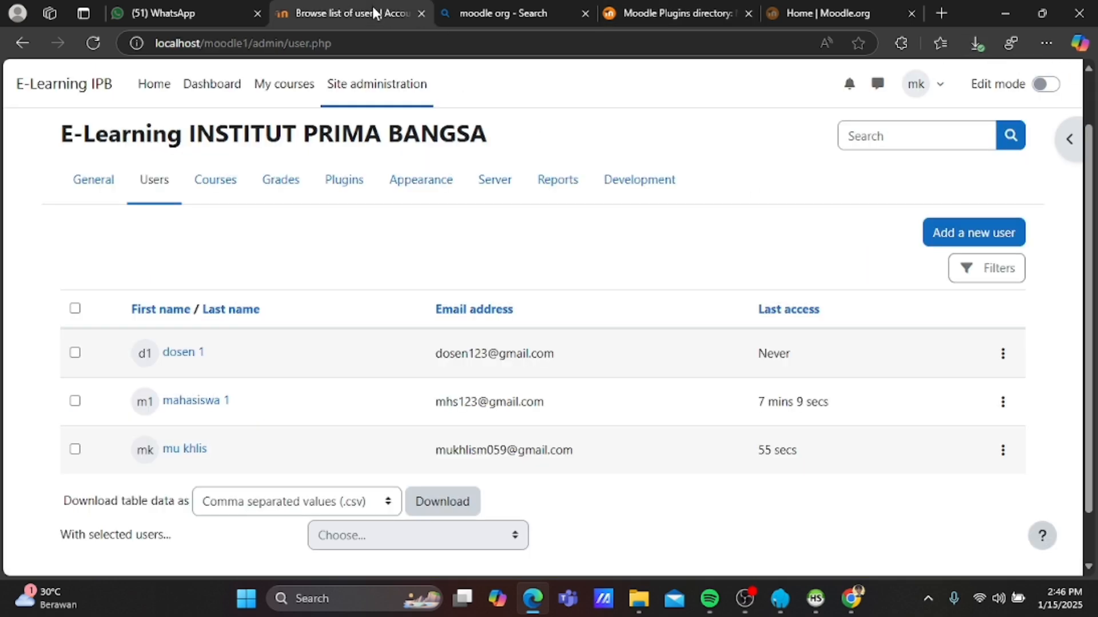
pyautogui.click(372, 84)
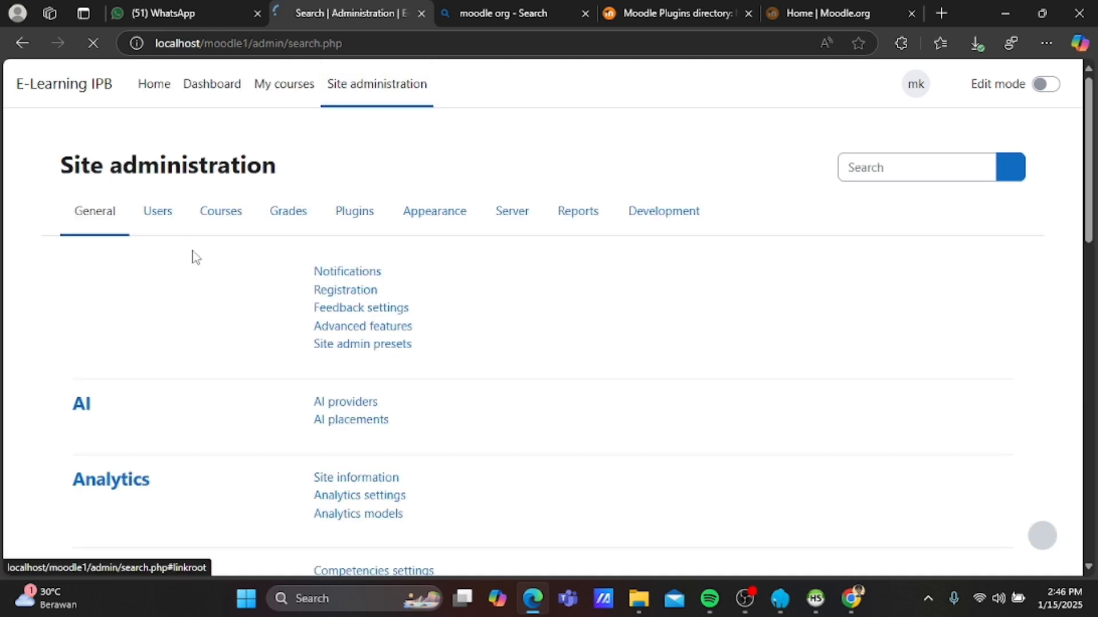
pyautogui.click(360, 225)
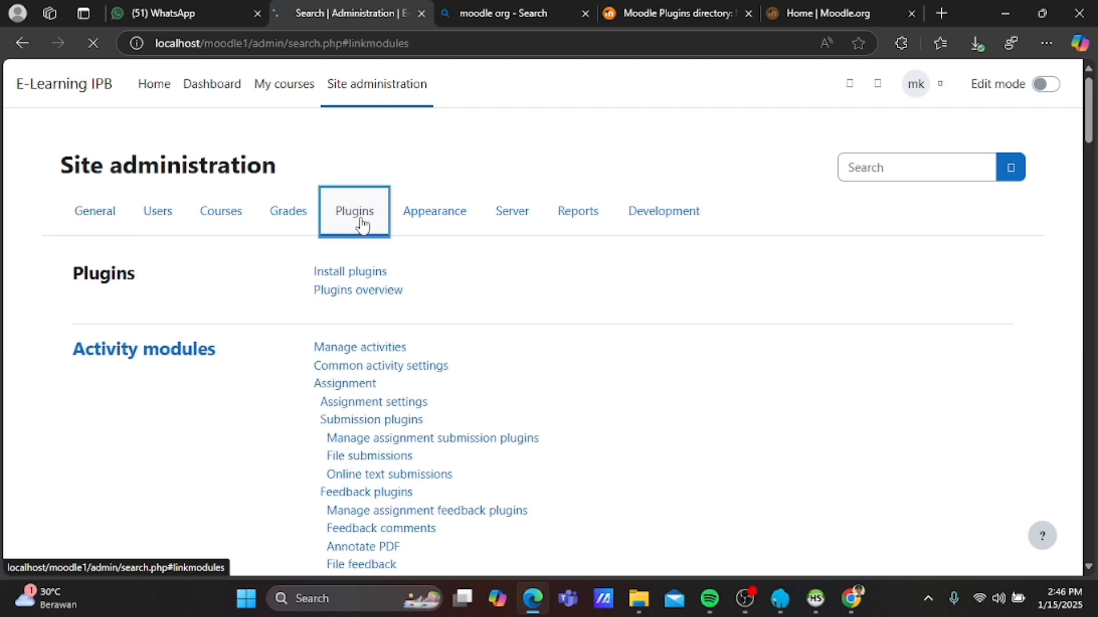
pyautogui.click(372, 274)
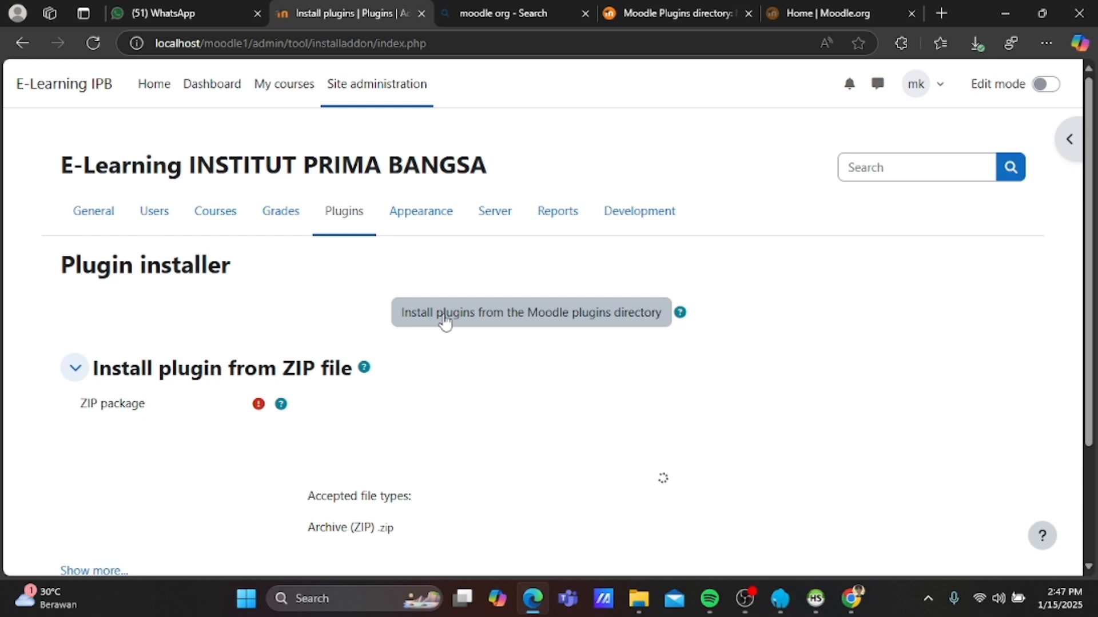
# Upload theme_moove_moodle45_2024100801.zip from Downloads into the ZIP package field, saved as 'tema'.
pyautogui.click(367, 405)
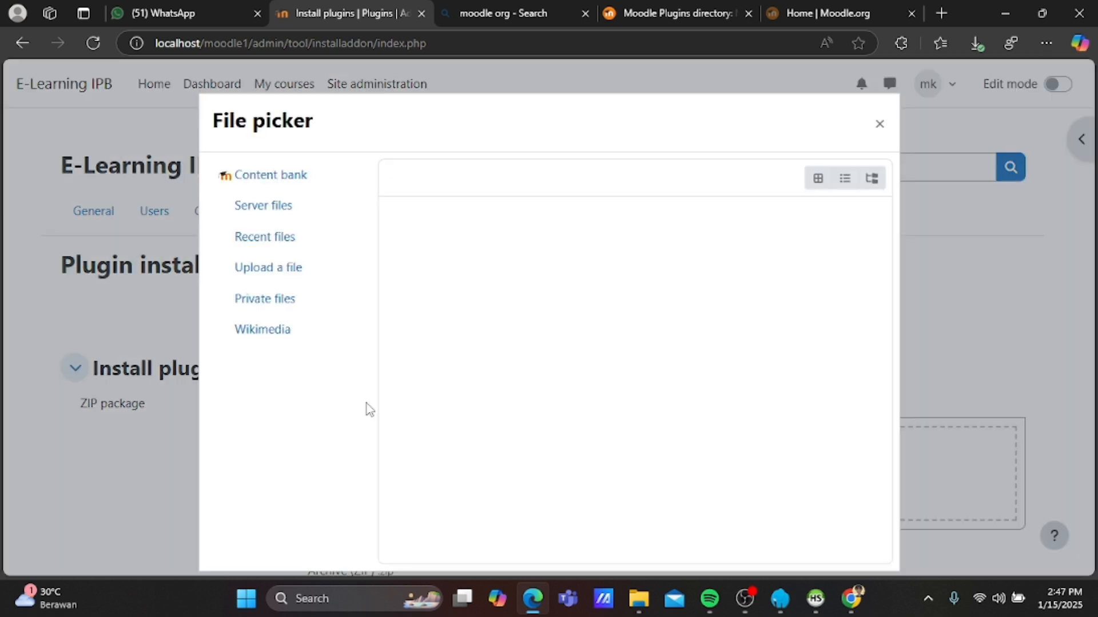
pyautogui.click(296, 277)
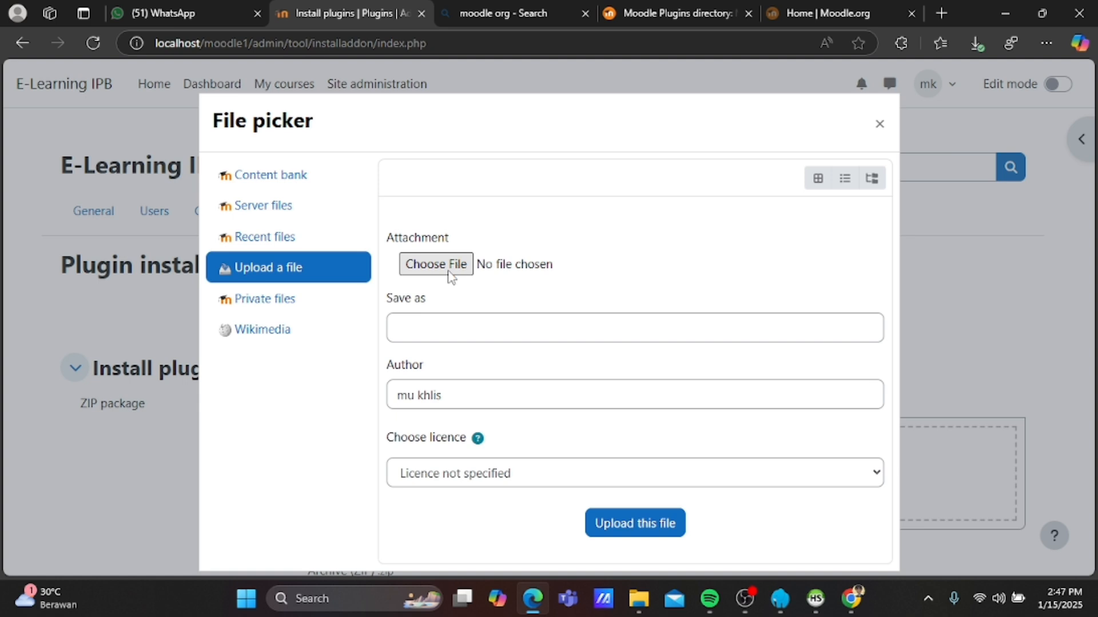
pyautogui.click(450, 274)
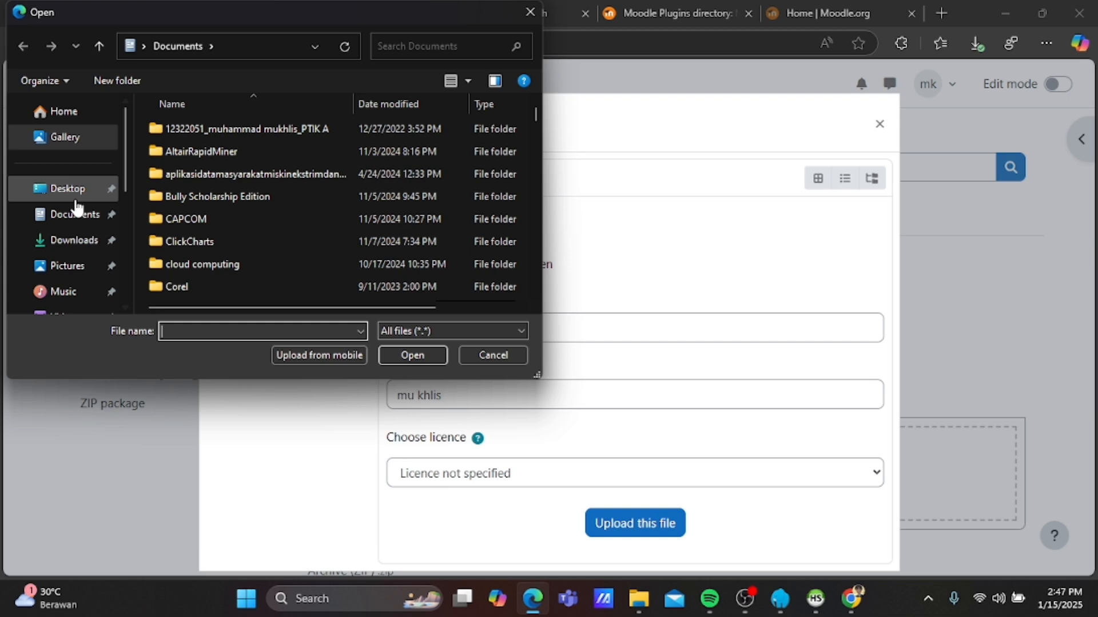
pyautogui.click(73, 211)
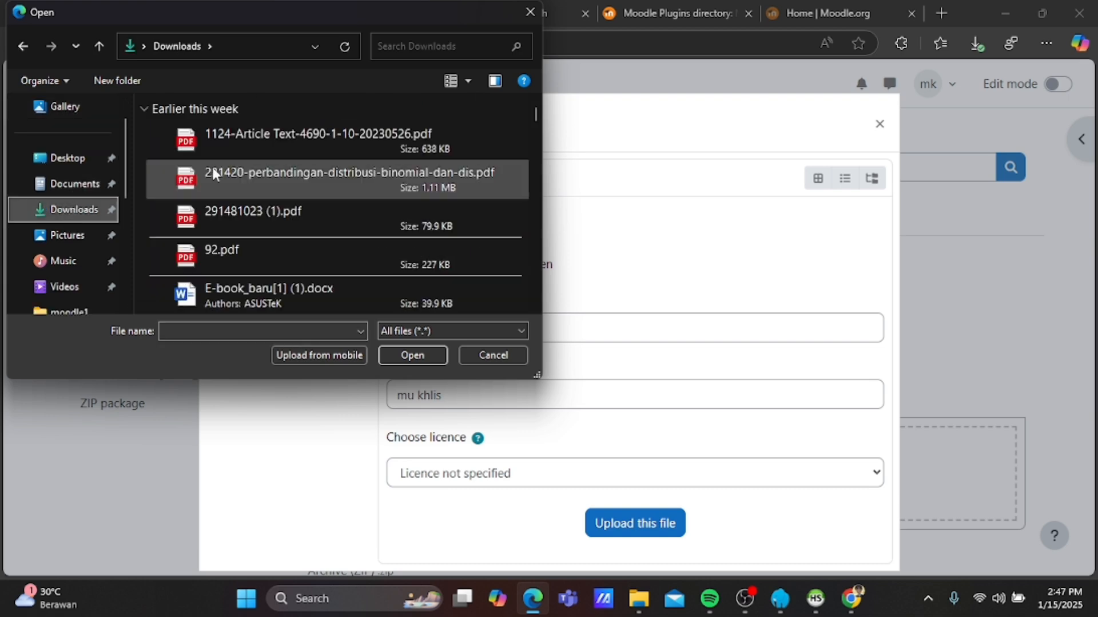
pyautogui.click(282, 133)
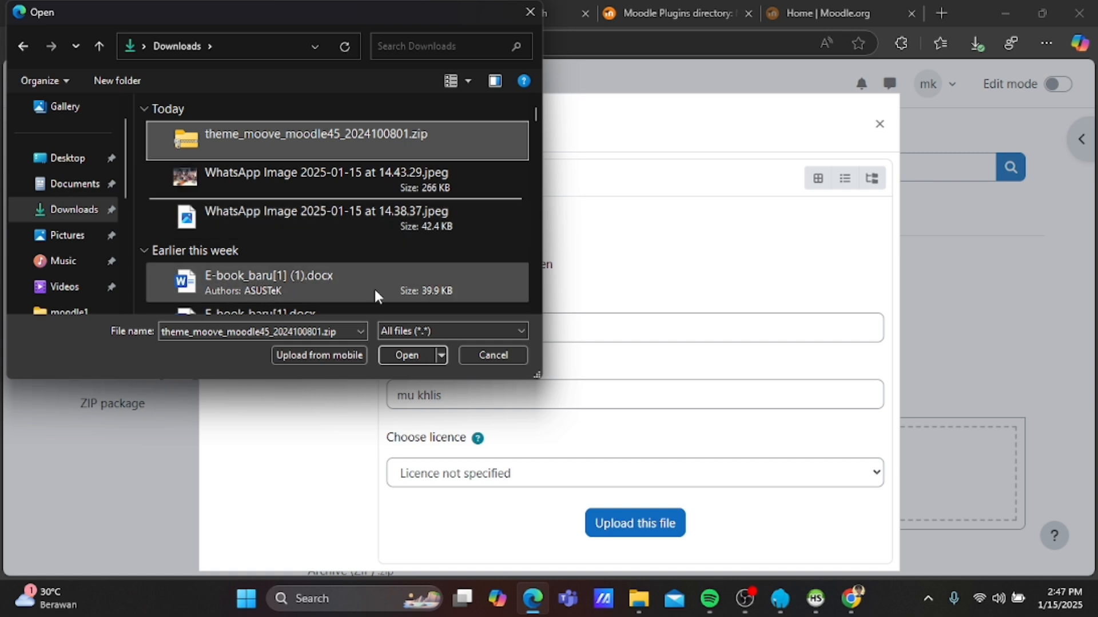
pyautogui.click(399, 356)
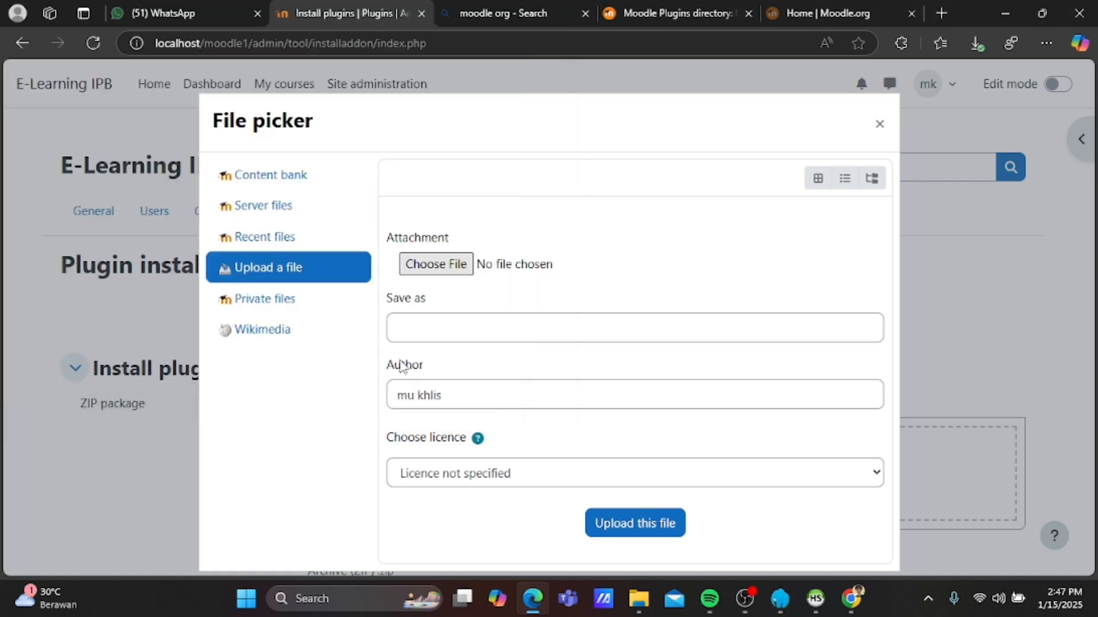
pyautogui.click(516, 325)
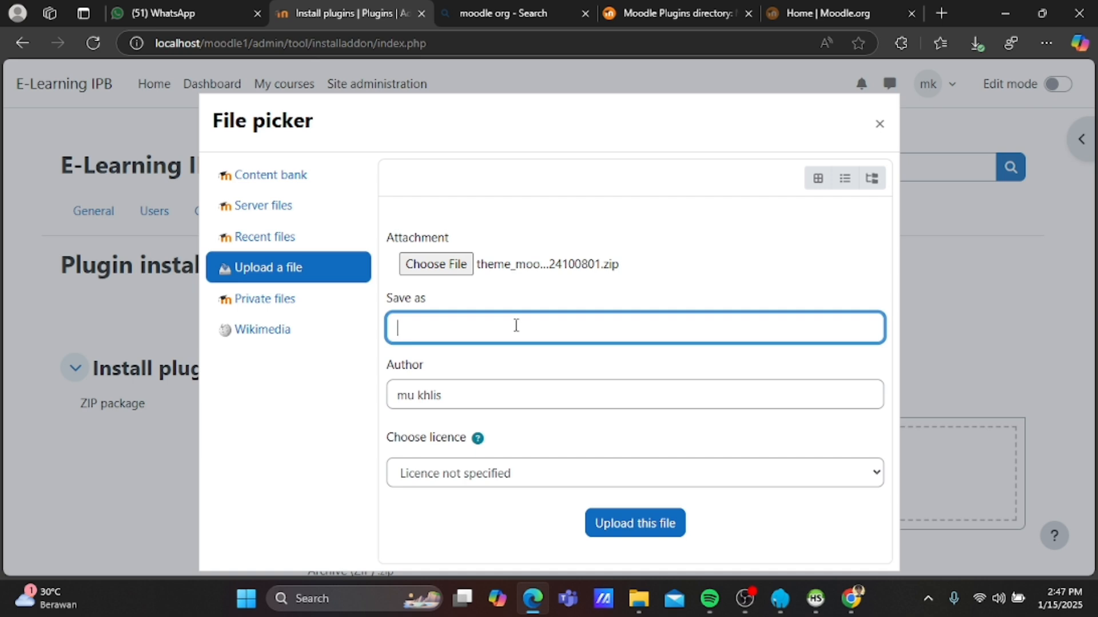
pyautogui.write('tema')
pyautogui.click(610, 526)
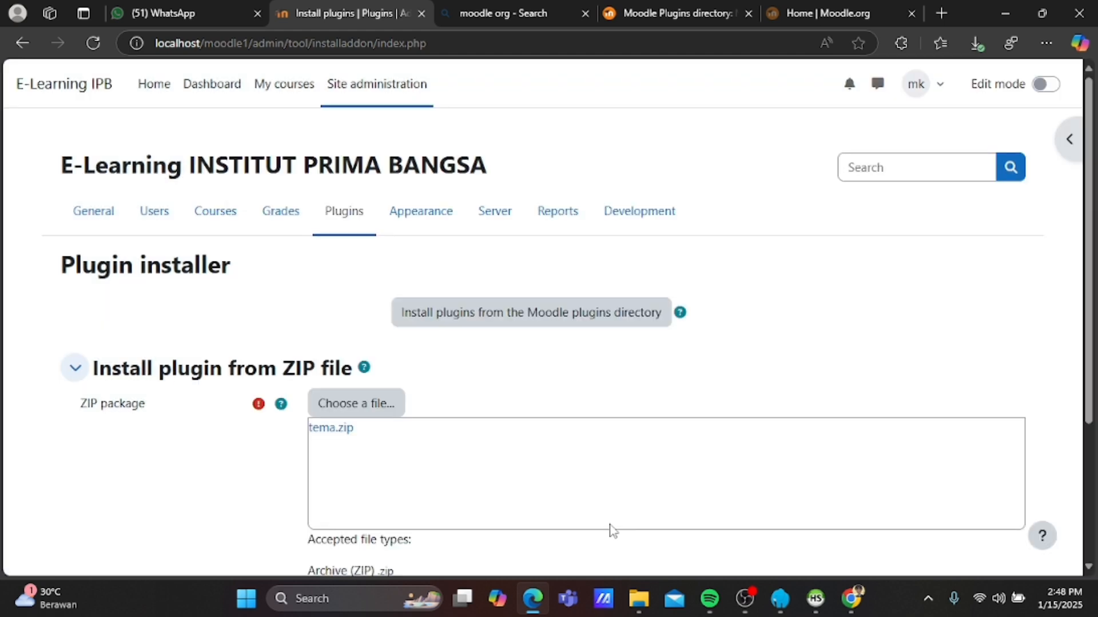
# Install the plugin from tema.zip so Moodle validates the theme_moove package.
pyautogui.scroll(-3, 364, 469)
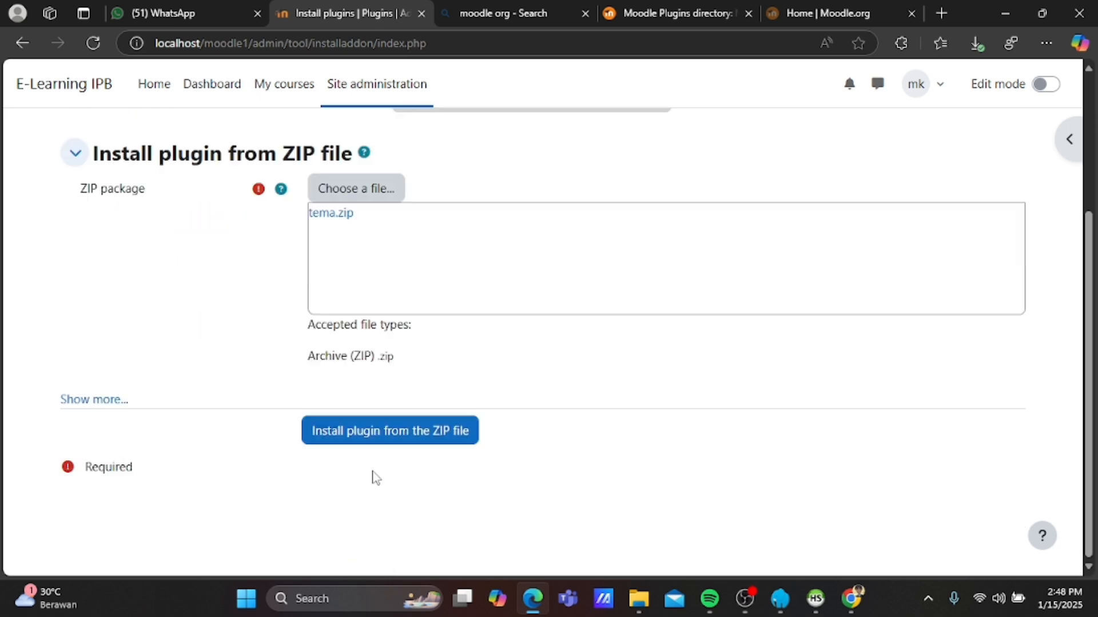
pyautogui.click(366, 459)
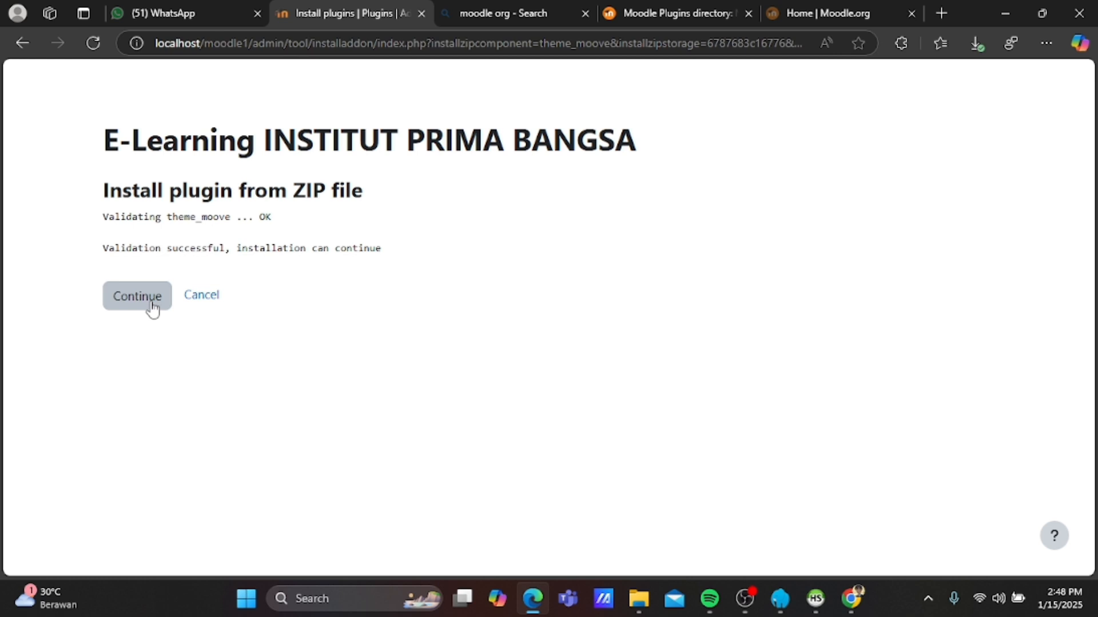
# Continue past validation and review the server checks on the Current release information page.
pyautogui.click(152, 307)
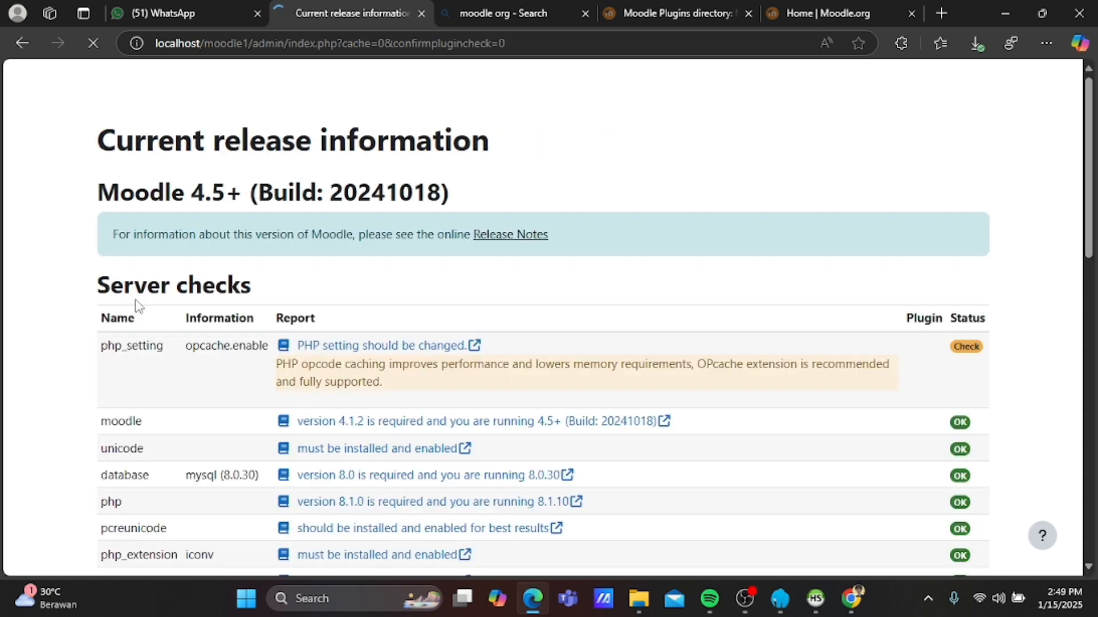
pyautogui.scroll(-15, 137, 305)
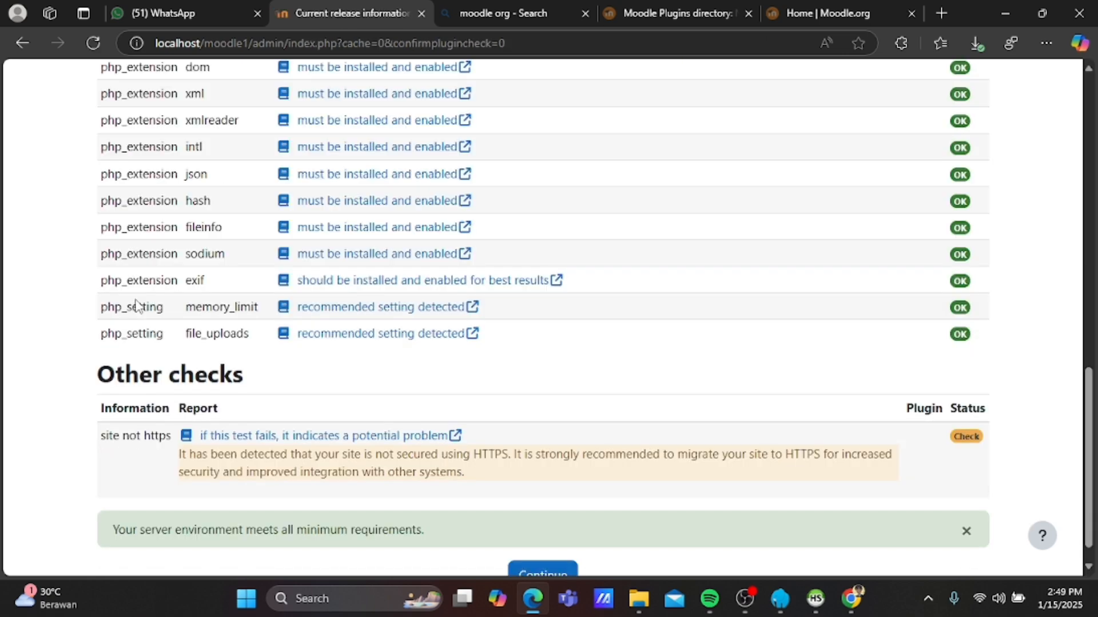
pyautogui.scroll(-1, 307, 362)
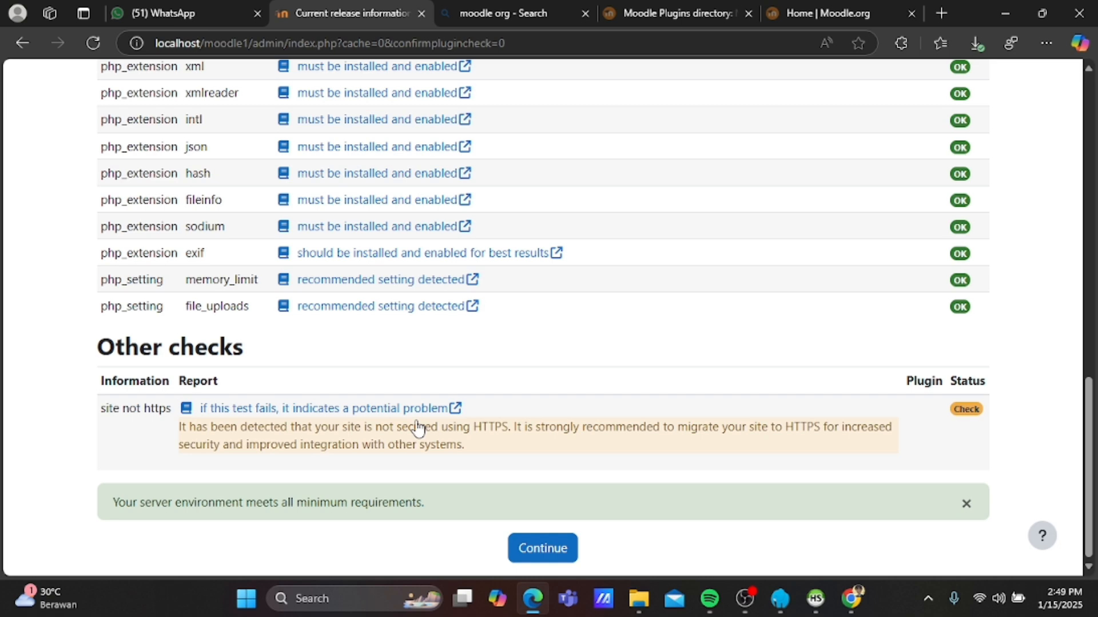
pyautogui.click(525, 544)
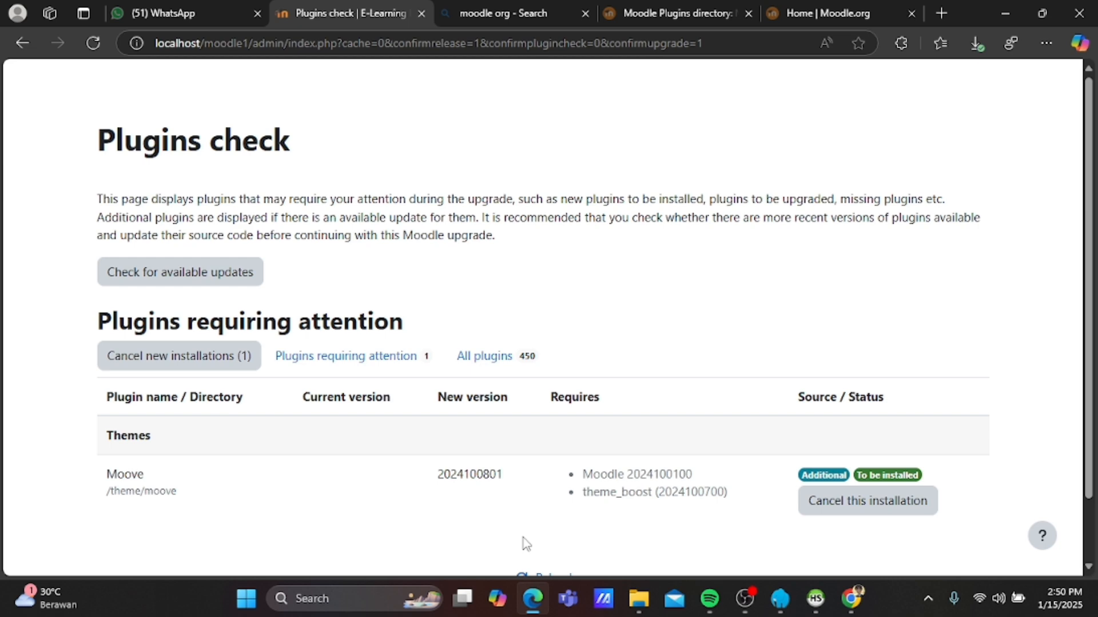
pyautogui.scroll(-1, 553, 482)
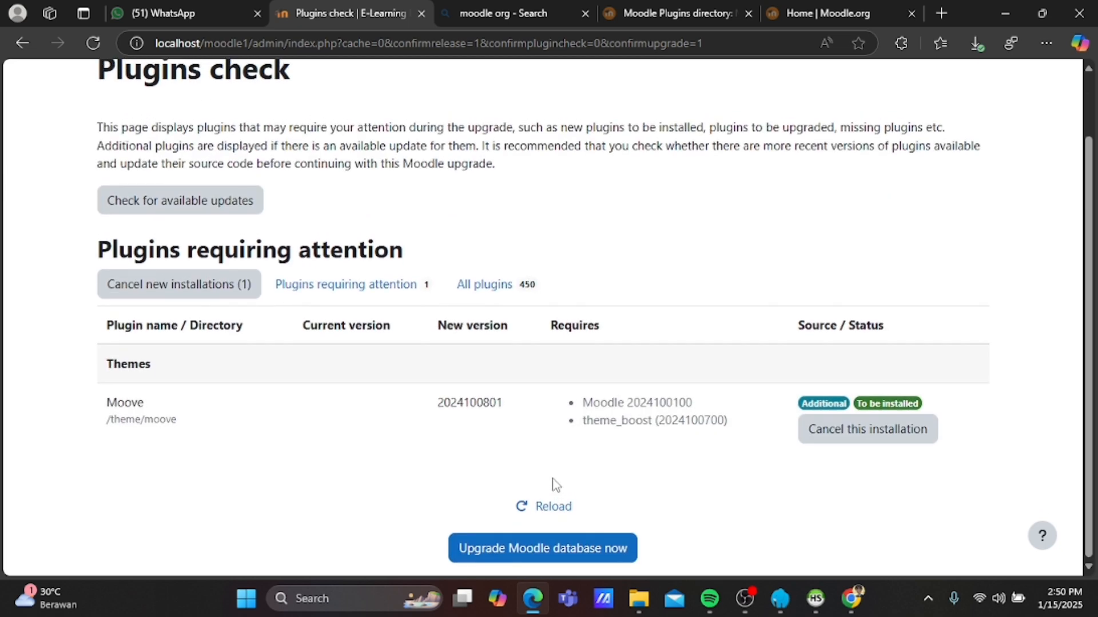
# Upgrade the Moodle database to install theme_moove, then continue to the New settings - Moove page.
pyautogui.click(534, 553)
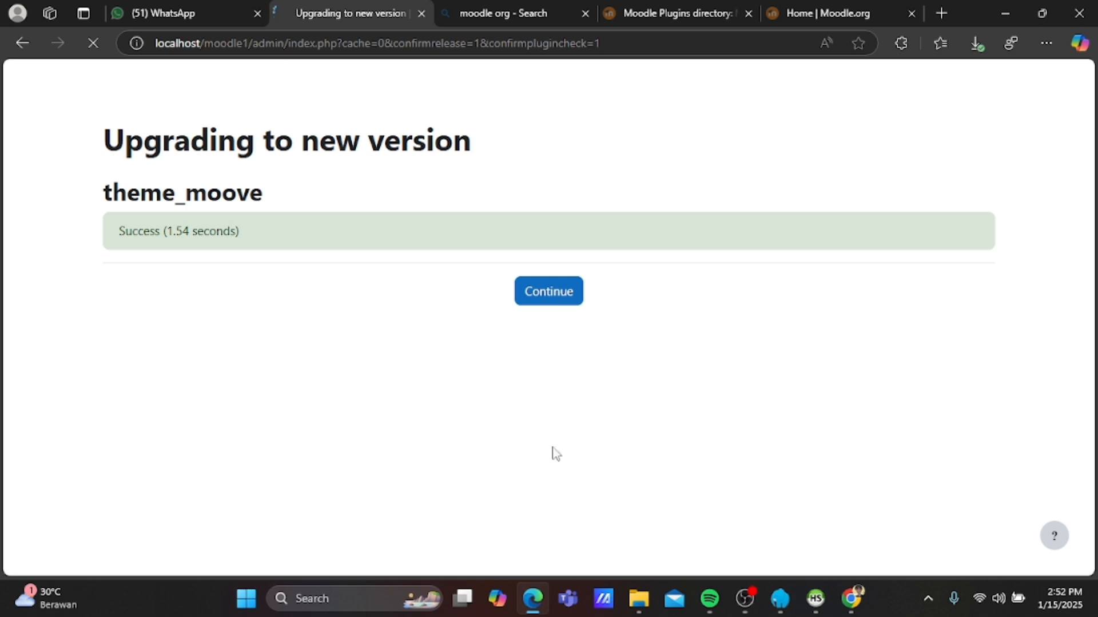
pyautogui.click(556, 300)
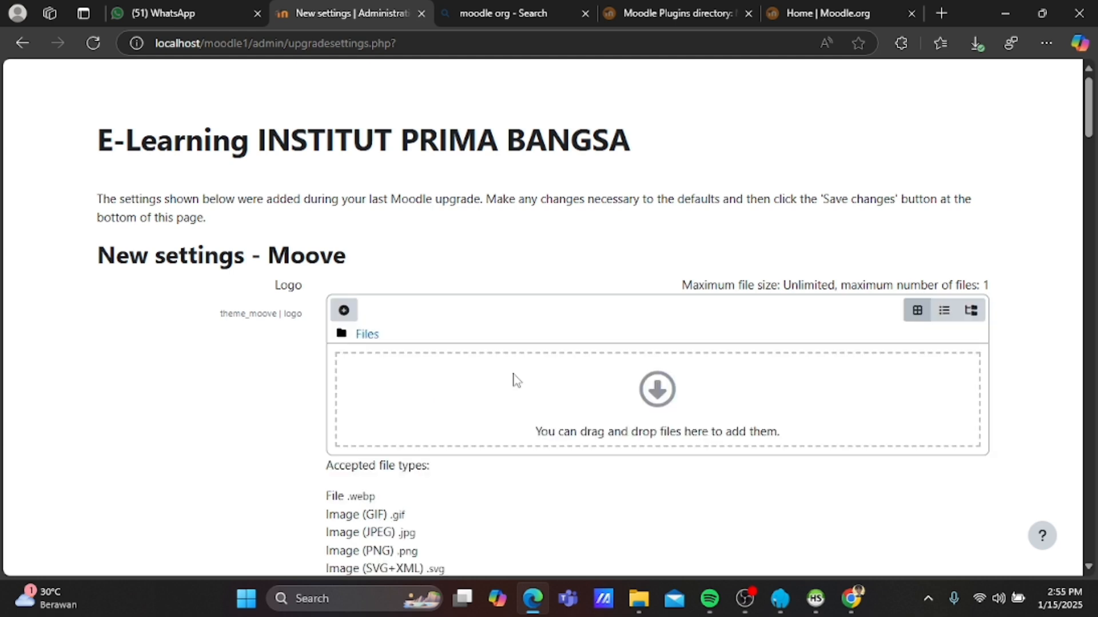
# Upload WhatsApp Image 14.38.37.jpeg from Downloads as the Moove site logo, saved as 'logo'.
pyautogui.click(344, 311)
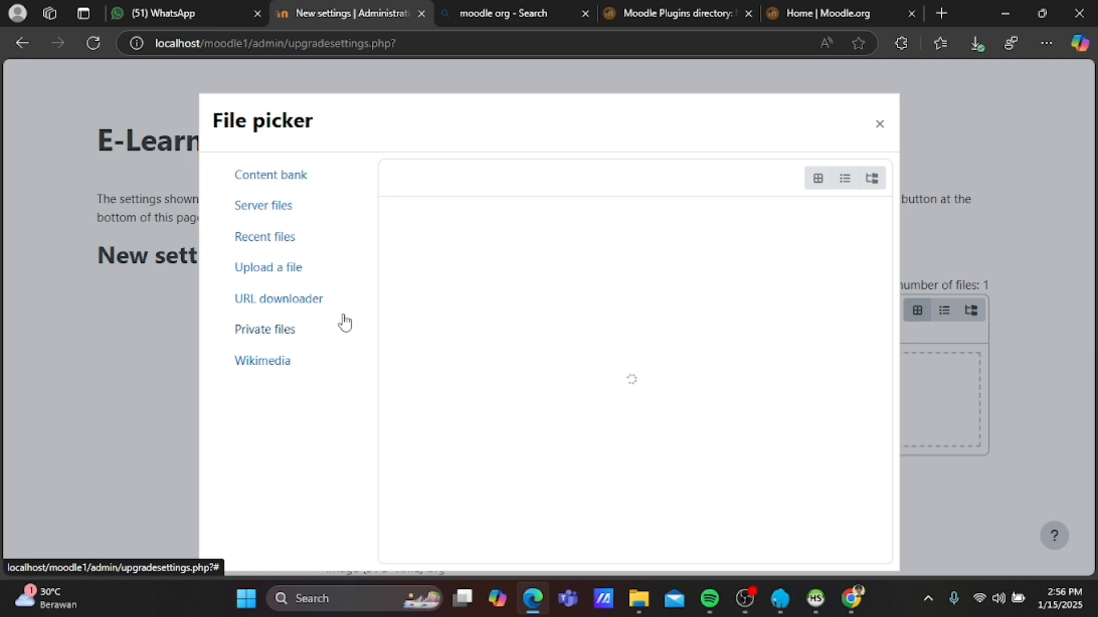
pyautogui.click(290, 272)
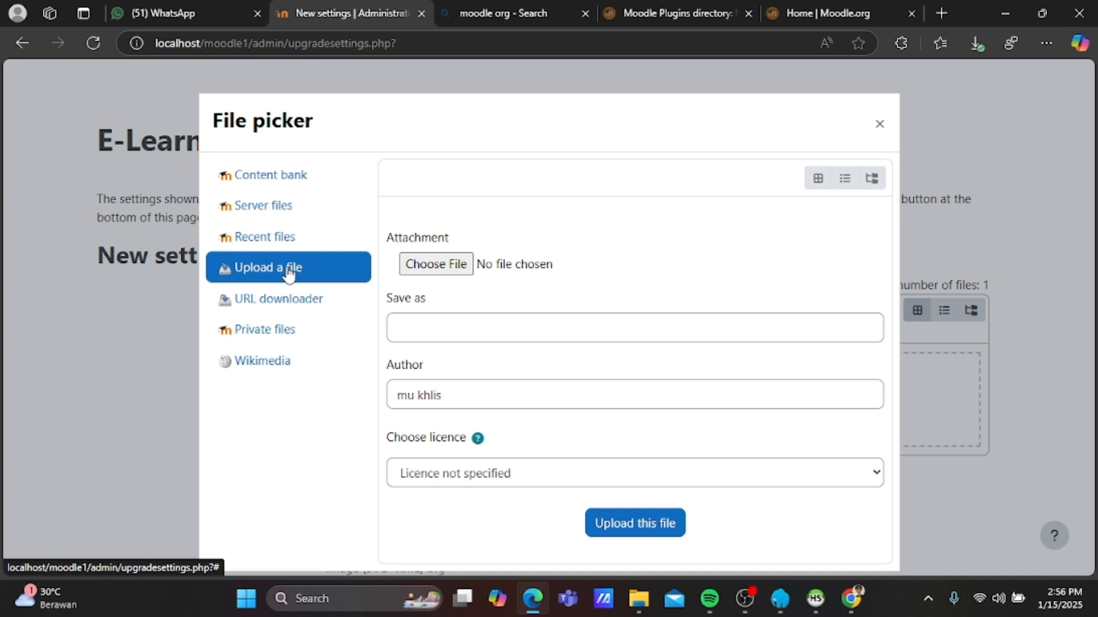
pyautogui.click(445, 268)
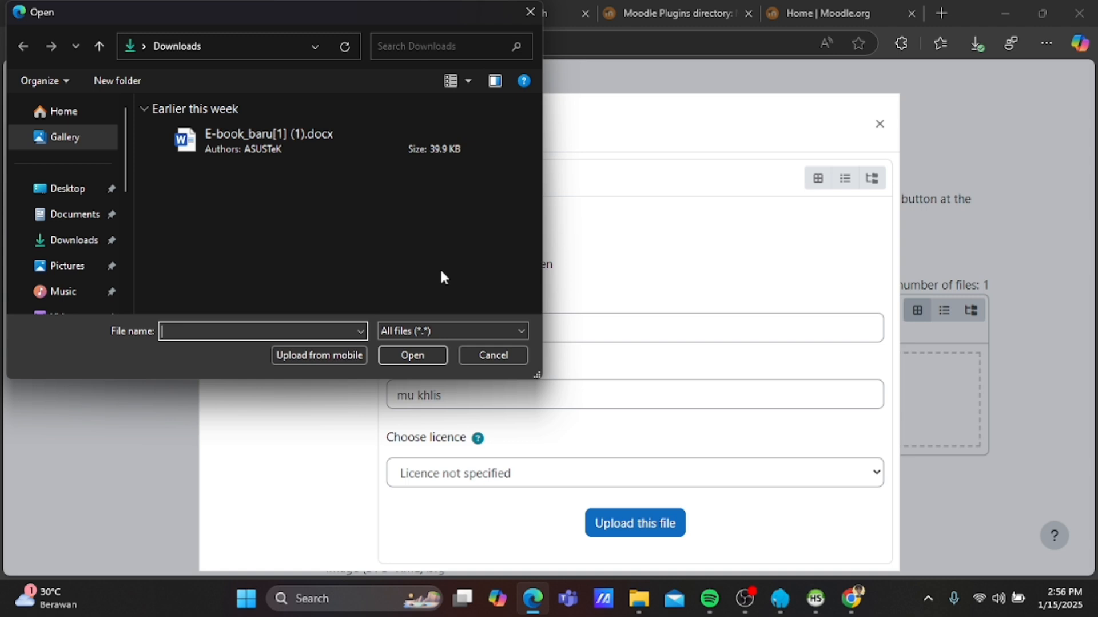
pyautogui.click(78, 184)
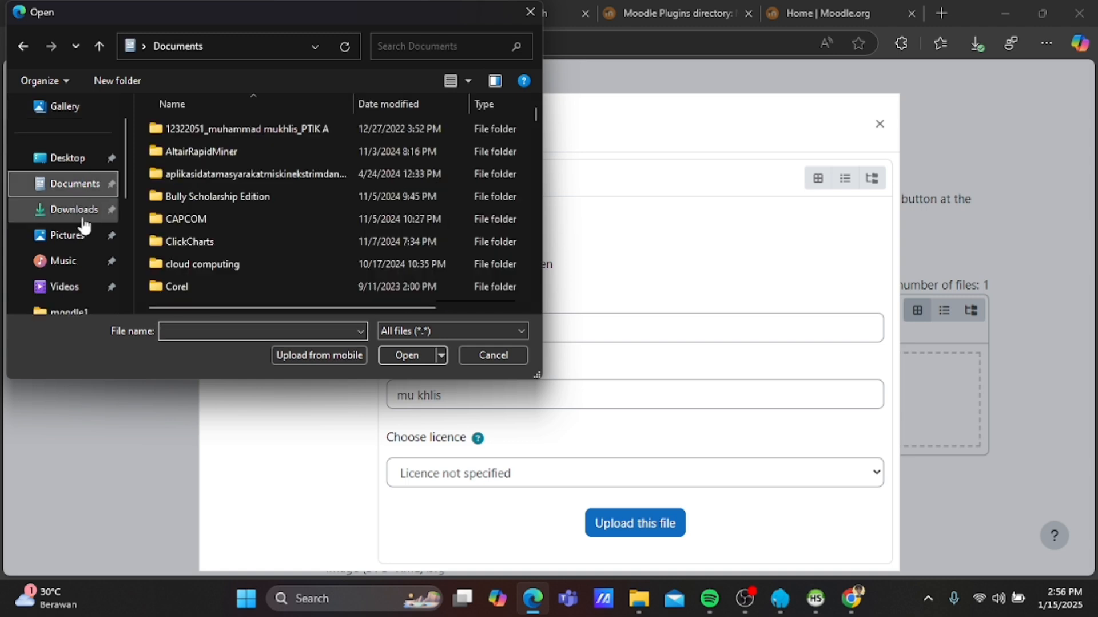
pyautogui.click(80, 210)
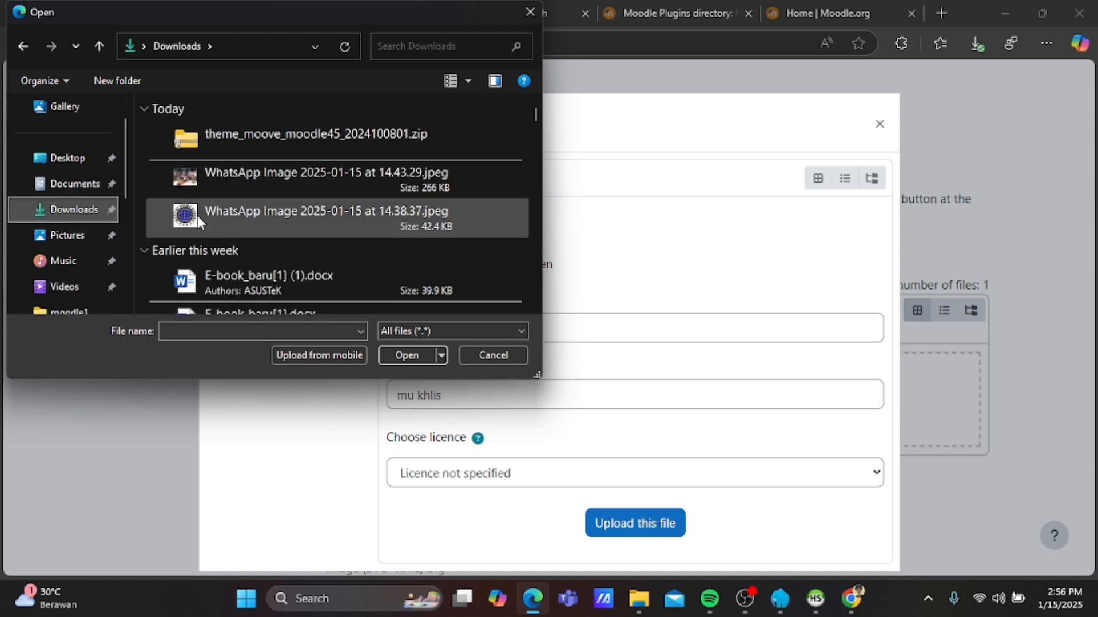
pyautogui.click(197, 215)
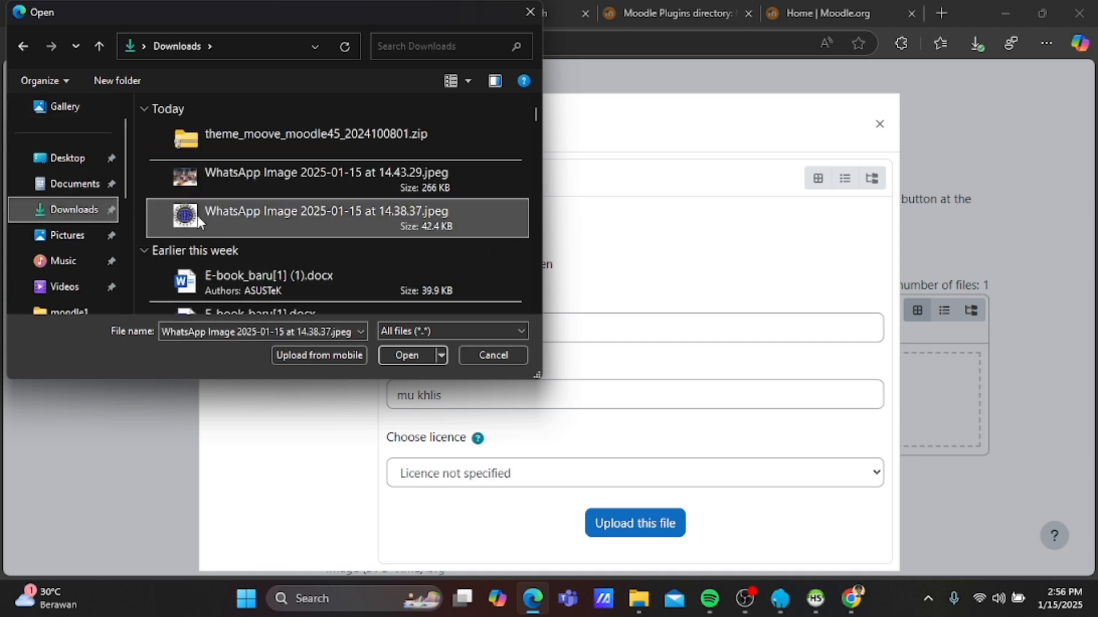
pyautogui.click(407, 355)
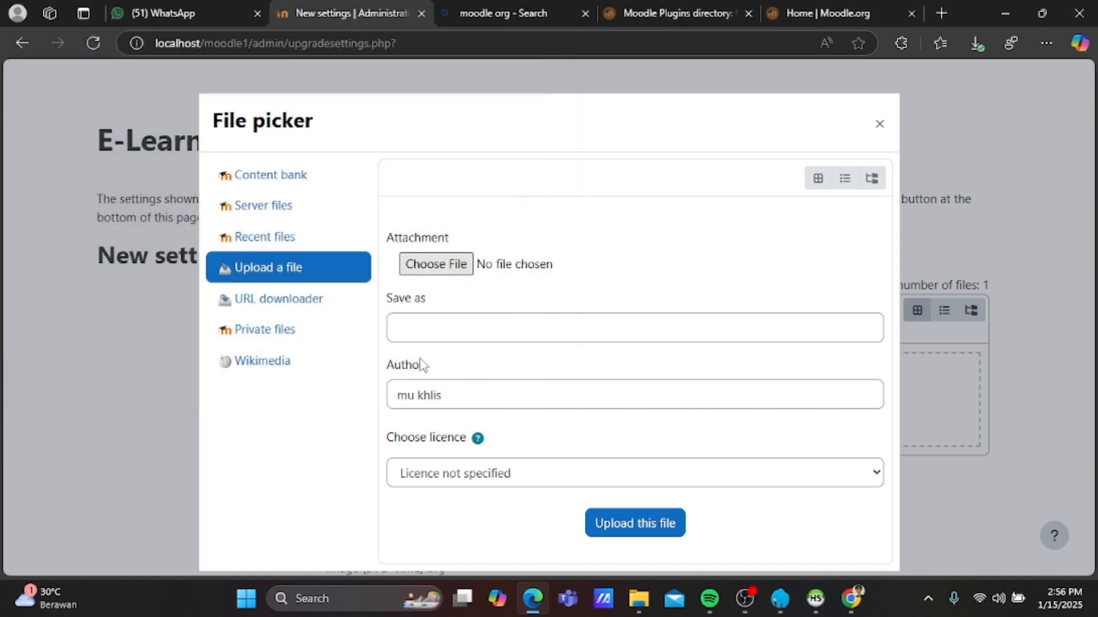
pyautogui.click(474, 339)
pyautogui.write('lo')
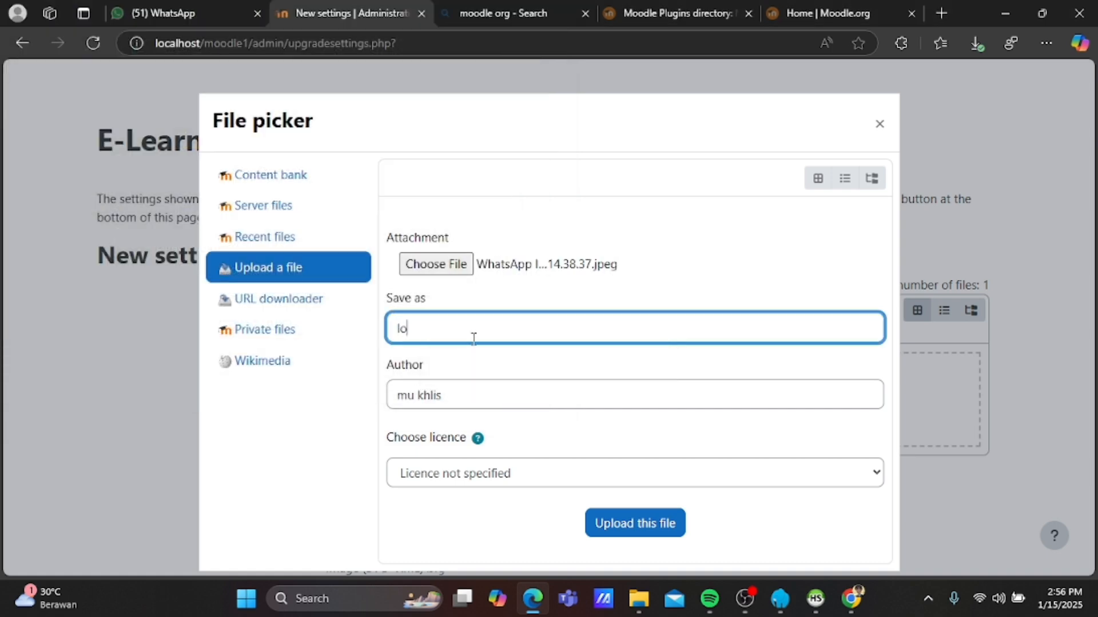
pyautogui.write('go')
pyautogui.click(619, 527)
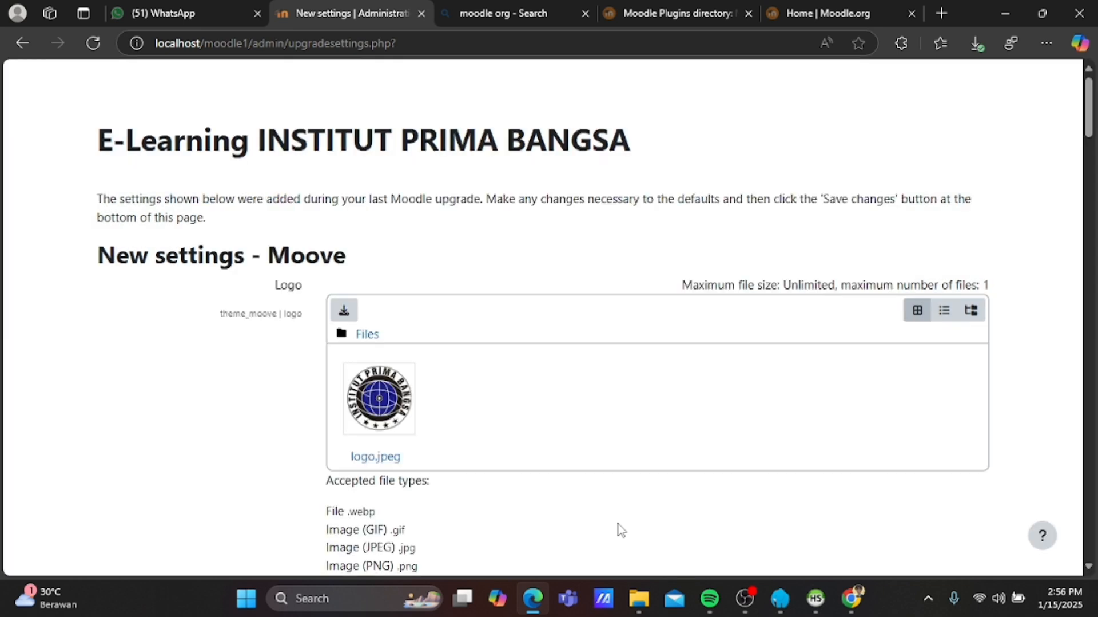
pyautogui.scroll(-6, 621, 529)
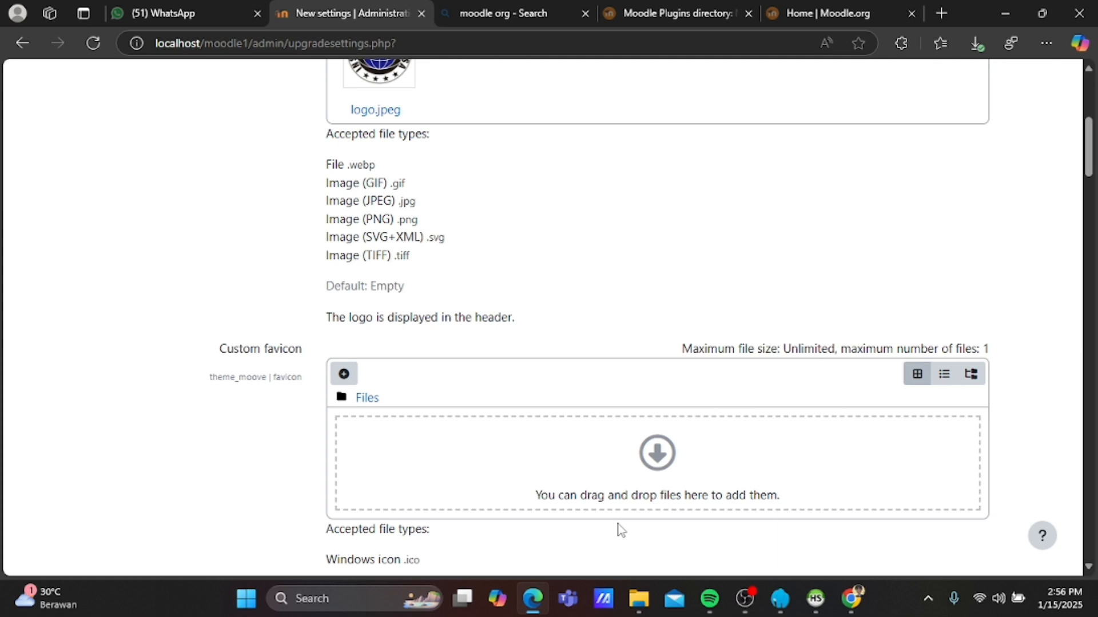
pyautogui.scroll(-2, 620, 529)
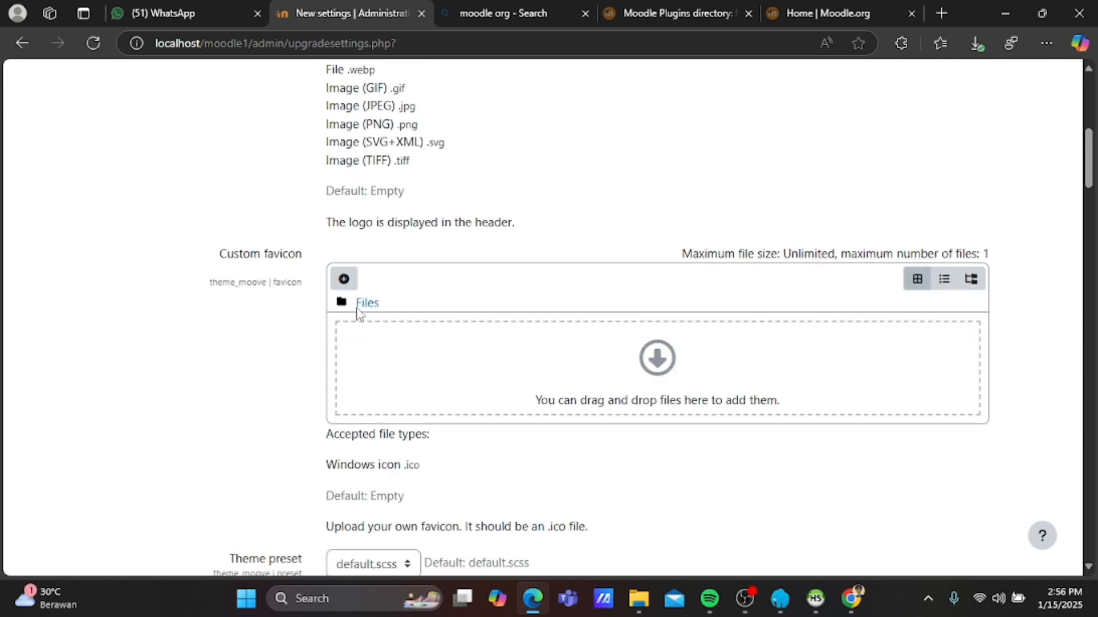
pyautogui.click(344, 279)
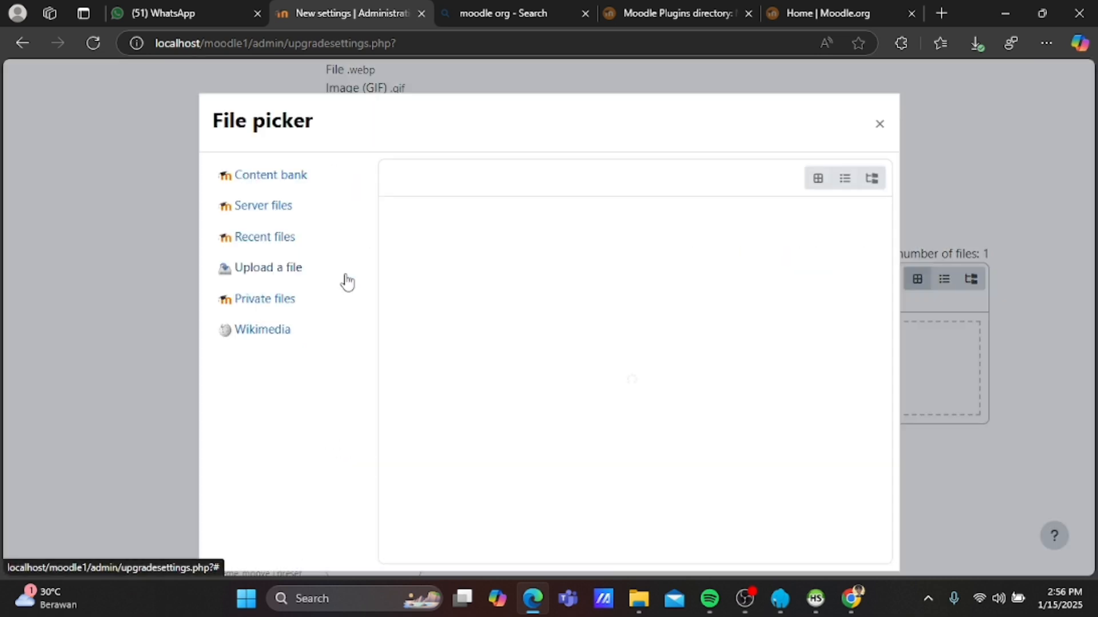
pyautogui.click(311, 274)
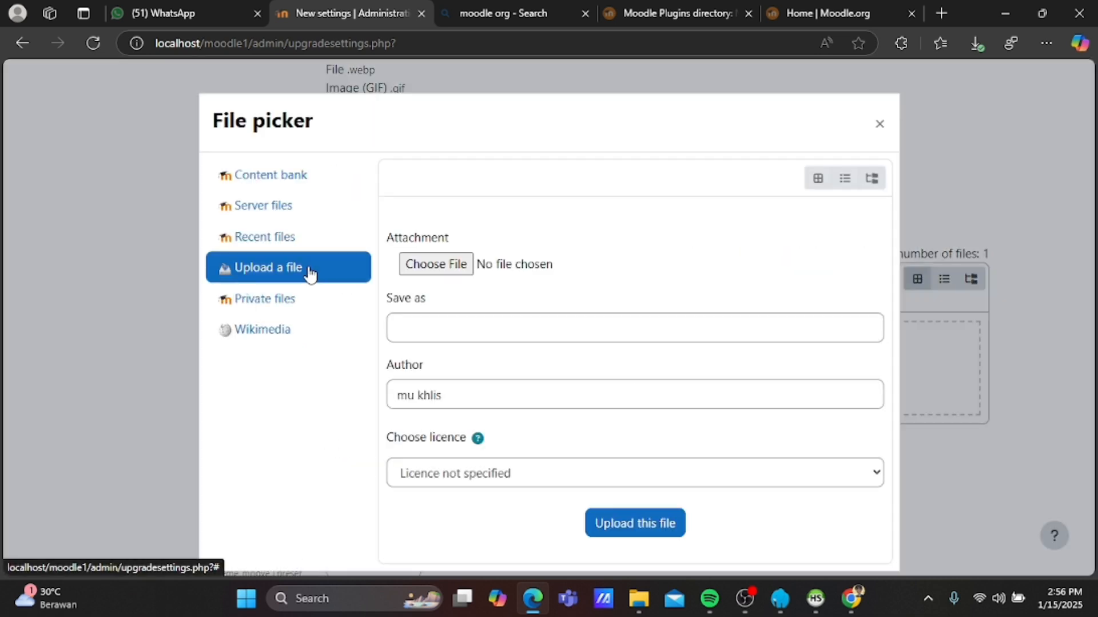
pyautogui.click(881, 124)
pyautogui.scroll(-4, 694, 306)
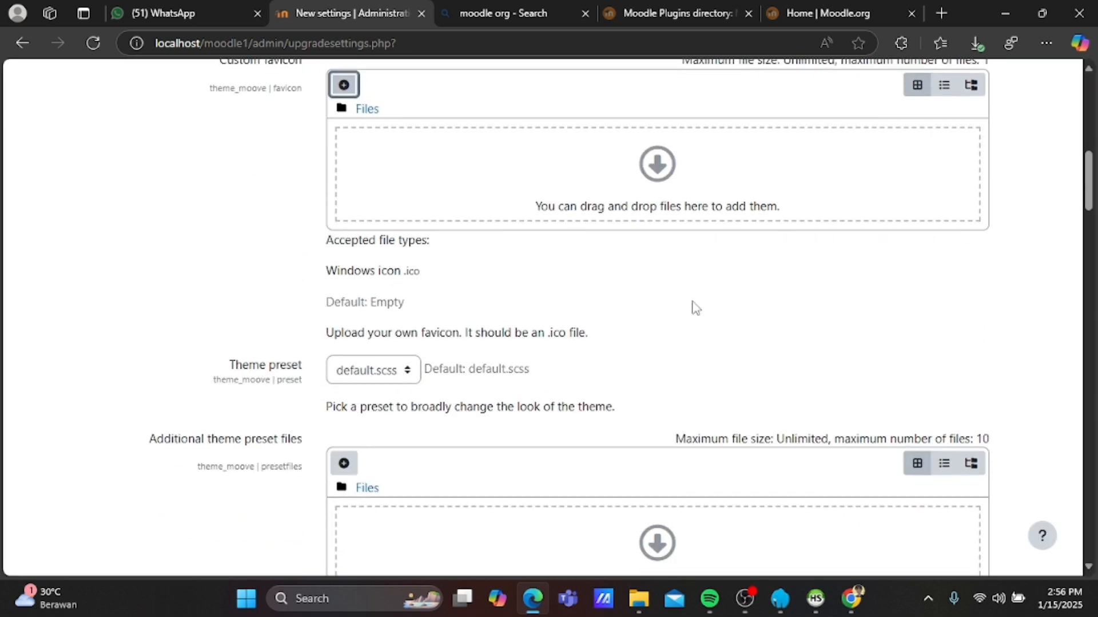
pyautogui.scroll(-3, 694, 306)
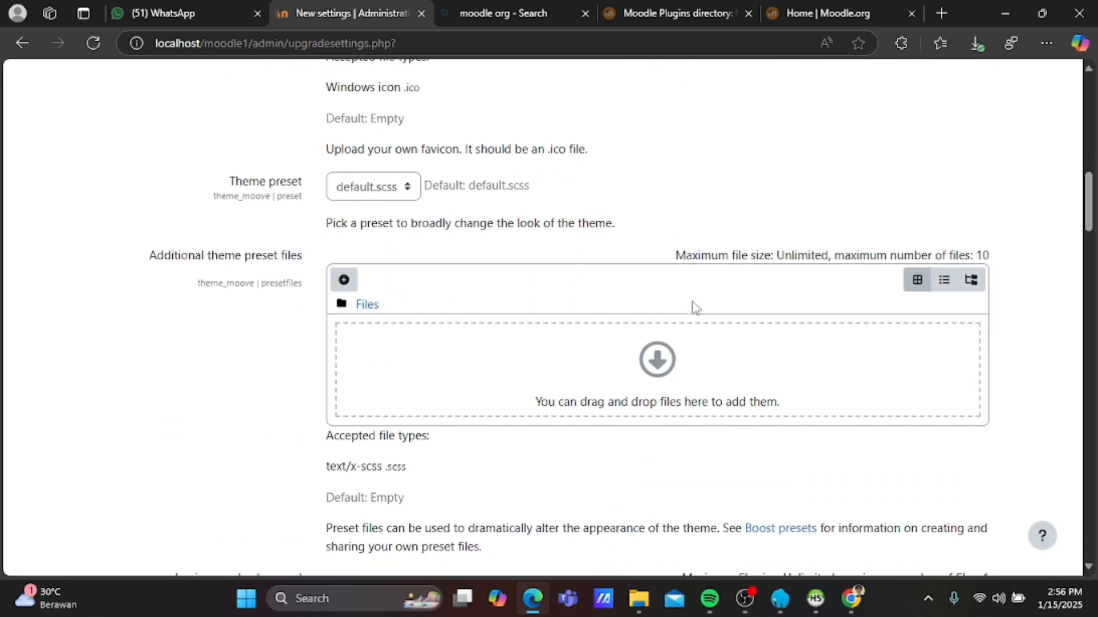
# Upload WhatsApp Image 14.43.29.jpeg from Downloads as the login page background, saved as 'latar belakang'.
pyautogui.scroll(-5, 354, 286)
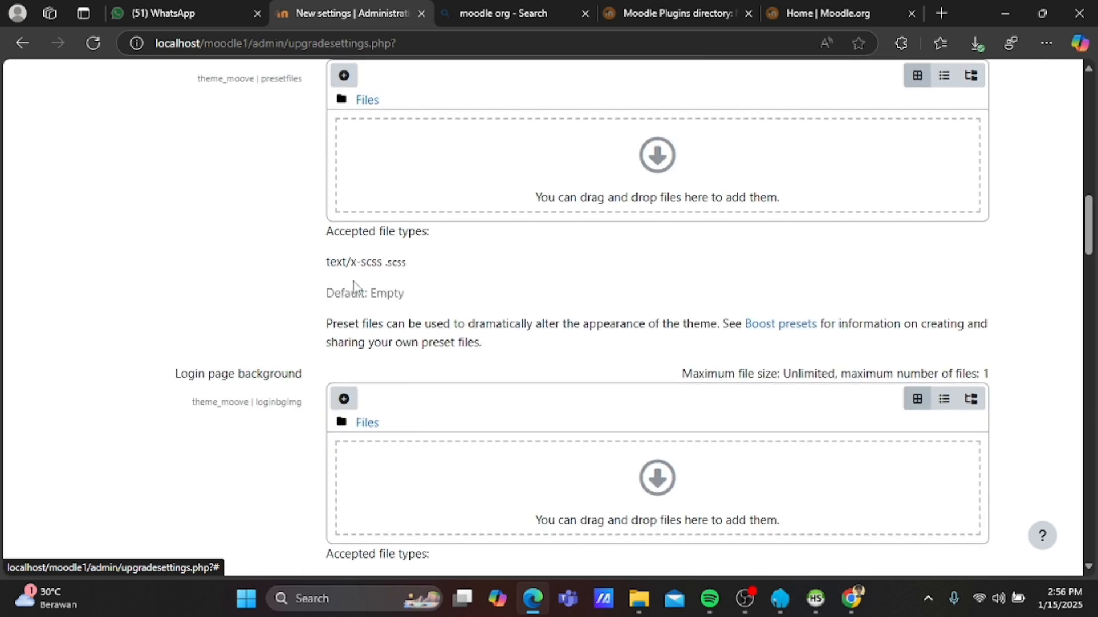
pyautogui.click(342, 314)
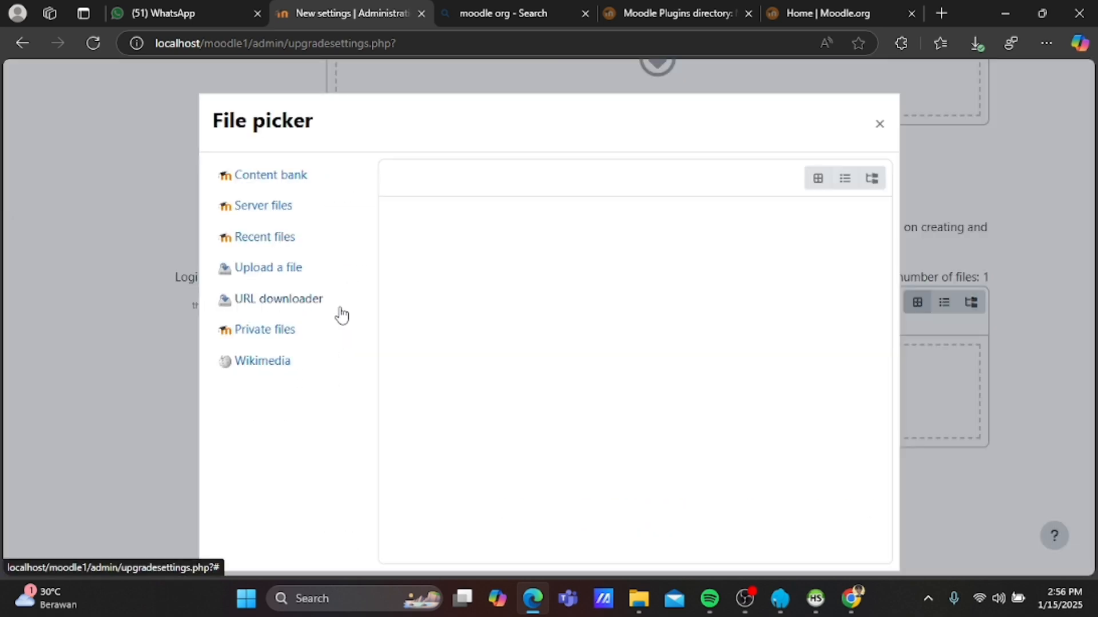
pyautogui.click(293, 274)
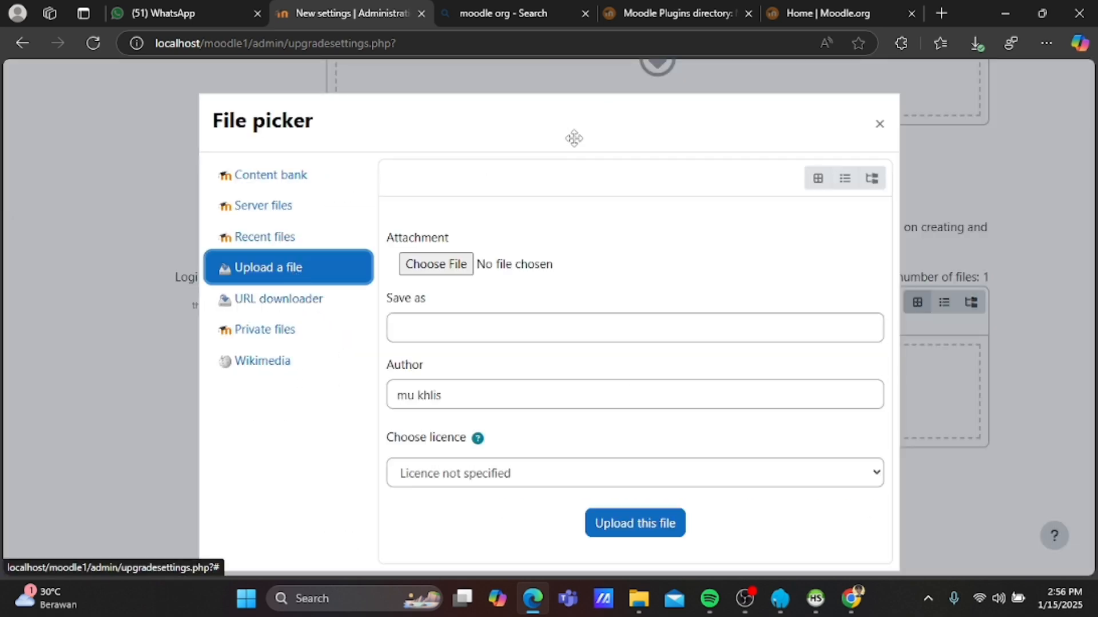
pyautogui.click(472, 266)
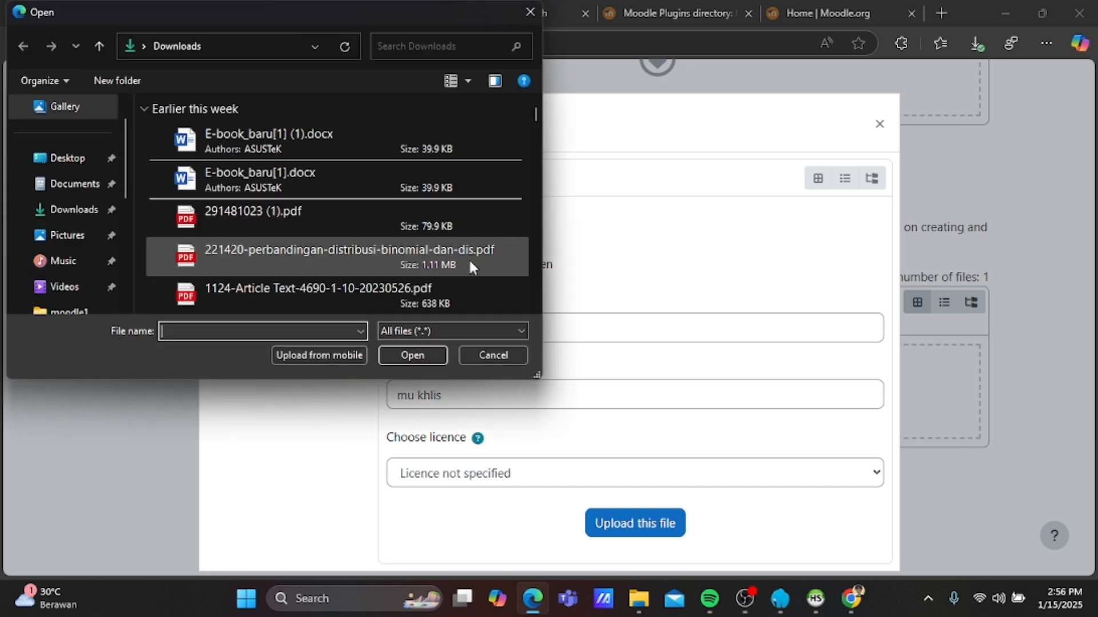
pyautogui.click(94, 218)
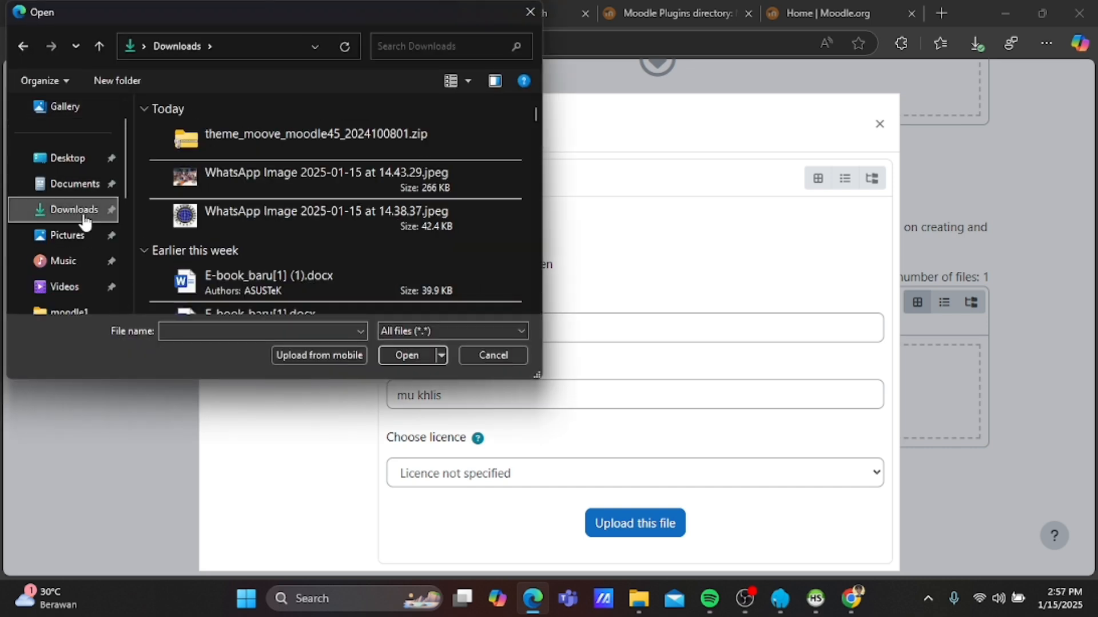
pyautogui.click(241, 190)
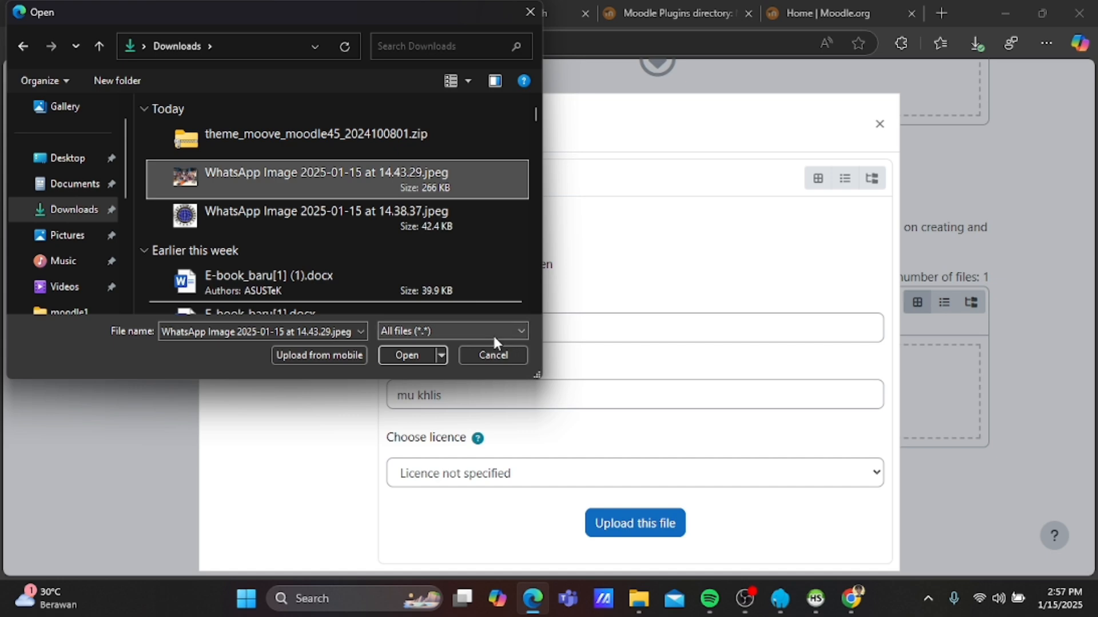
pyautogui.click(408, 355)
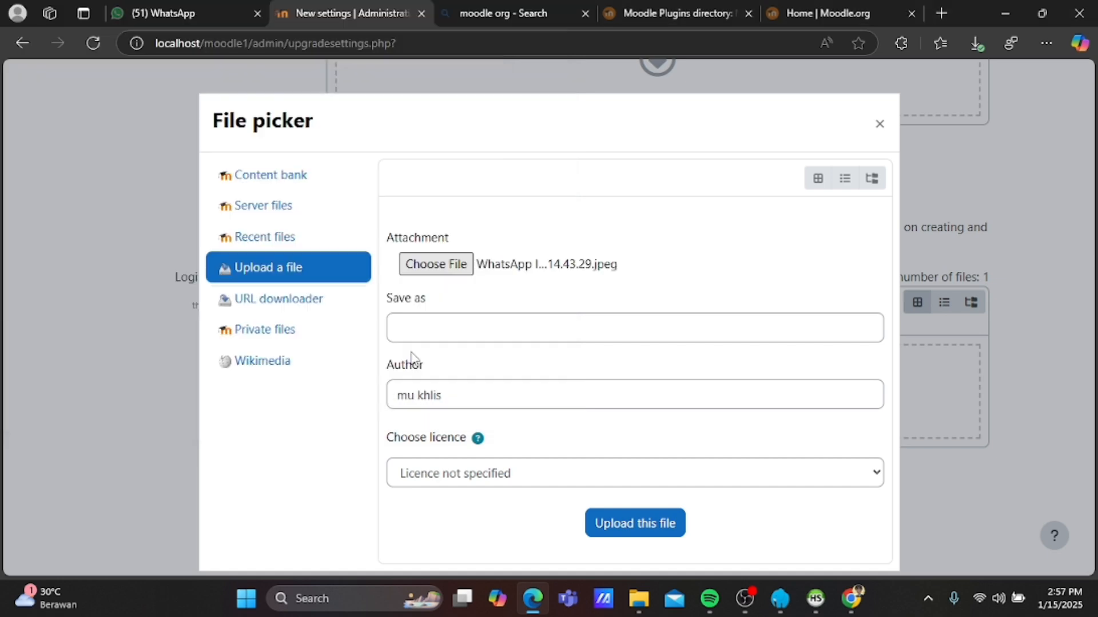
pyautogui.click(444, 337)
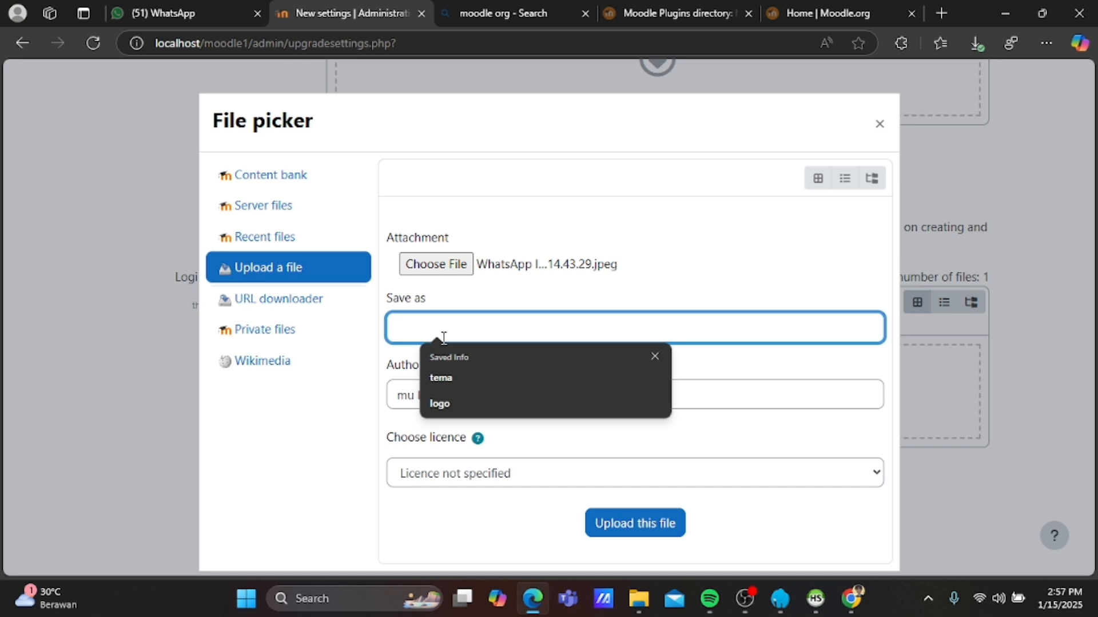
pyautogui.write('l')
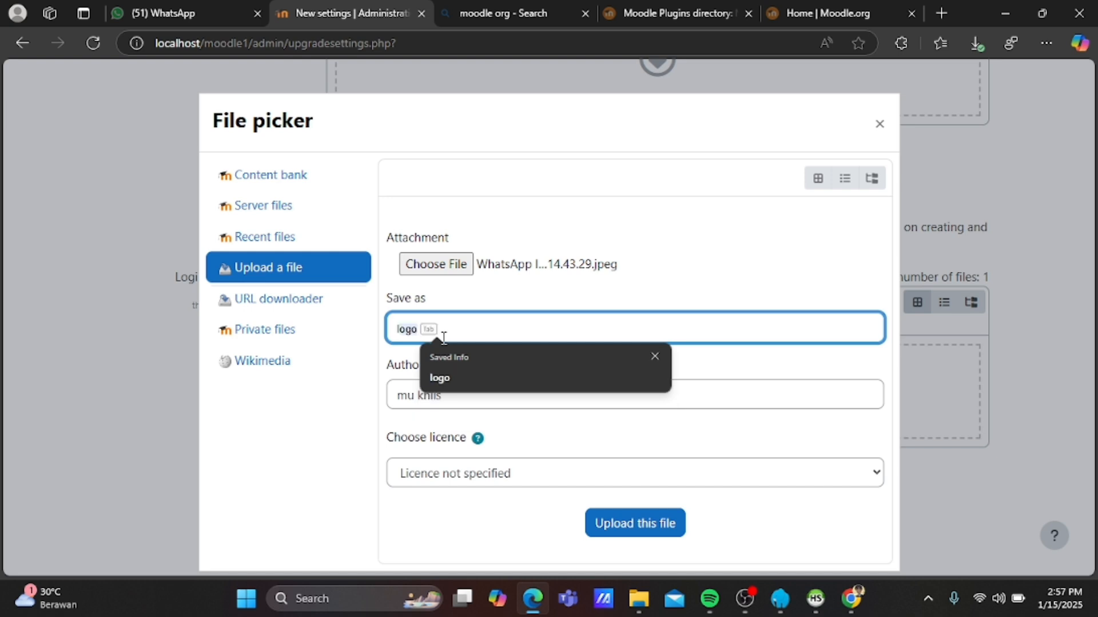
pyautogui.write('atar b')
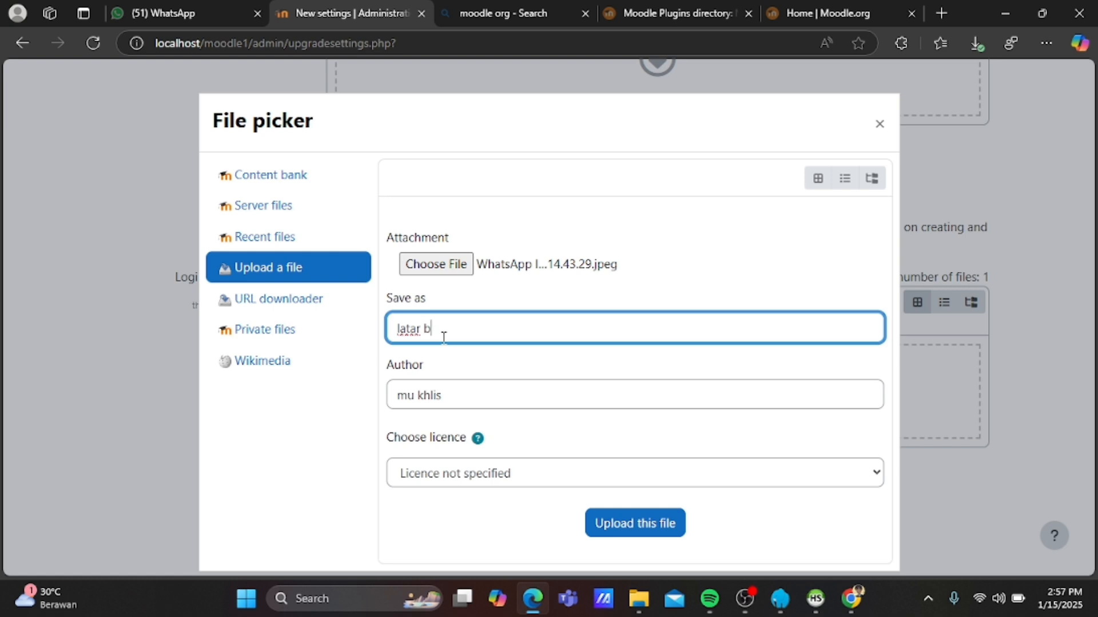
pyautogui.write('elakang')
pyautogui.click(622, 529)
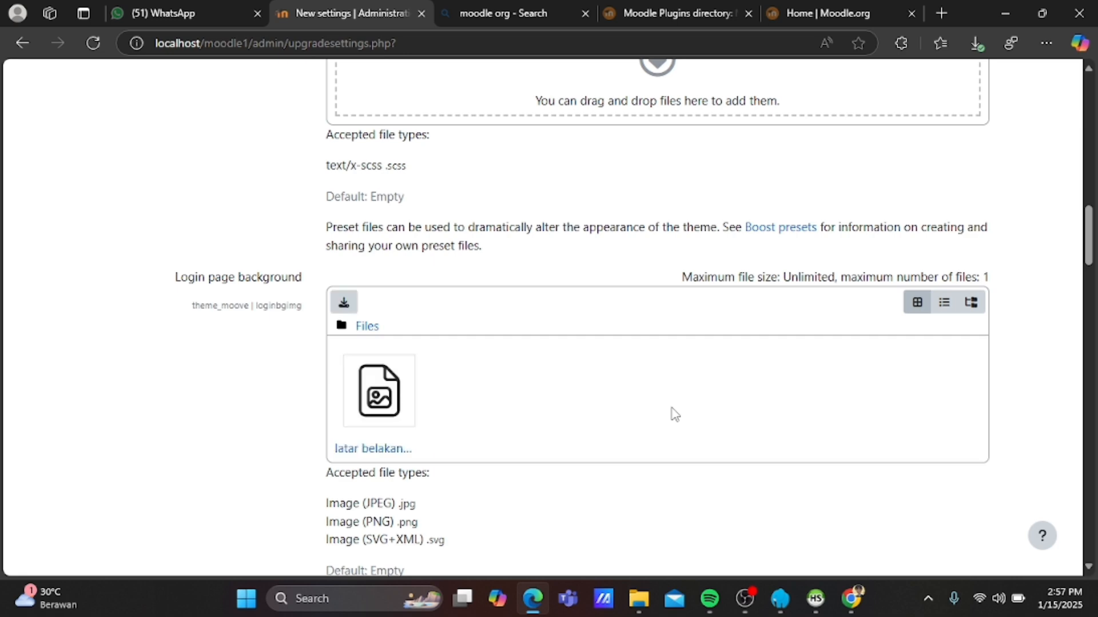
# Bring the Moove Website URL field into focus, then start a new blank browser tab.
pyautogui.scroll(15, 673, 412)
pyautogui.scroll(-15, 675, 413)
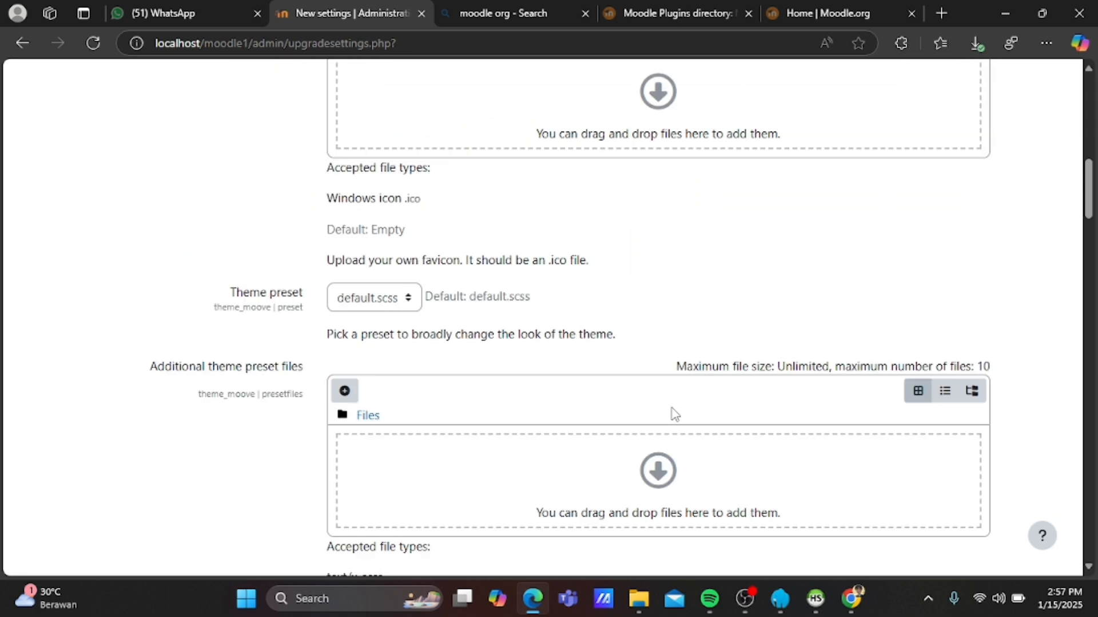
pyautogui.scroll(-15, 675, 413)
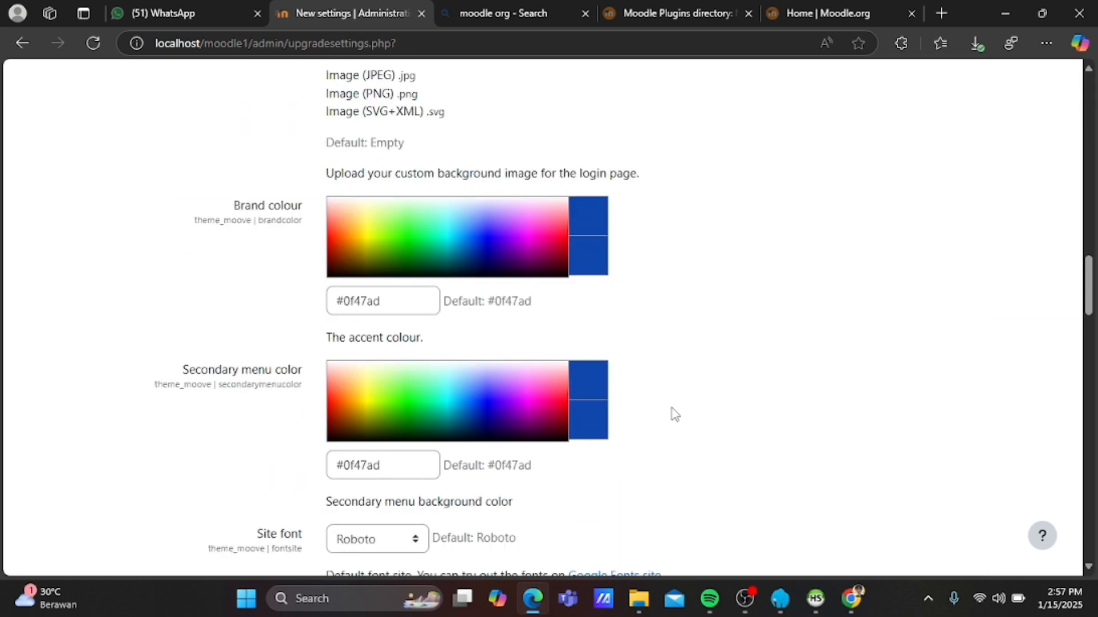
pyautogui.scroll(-15, 672, 408)
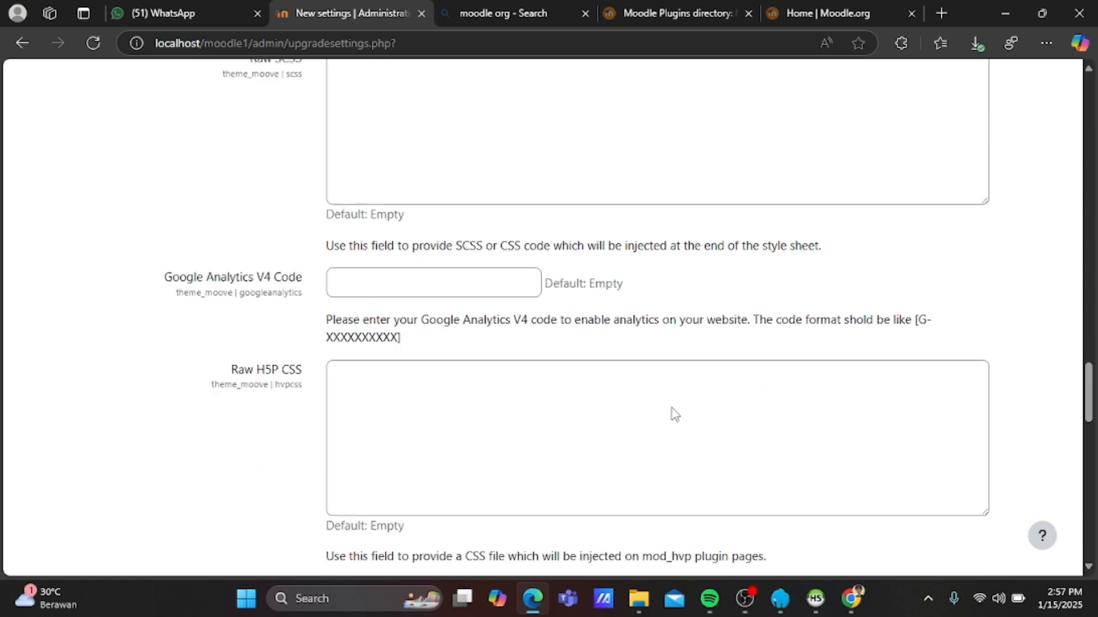
pyautogui.scroll(-15, 675, 413)
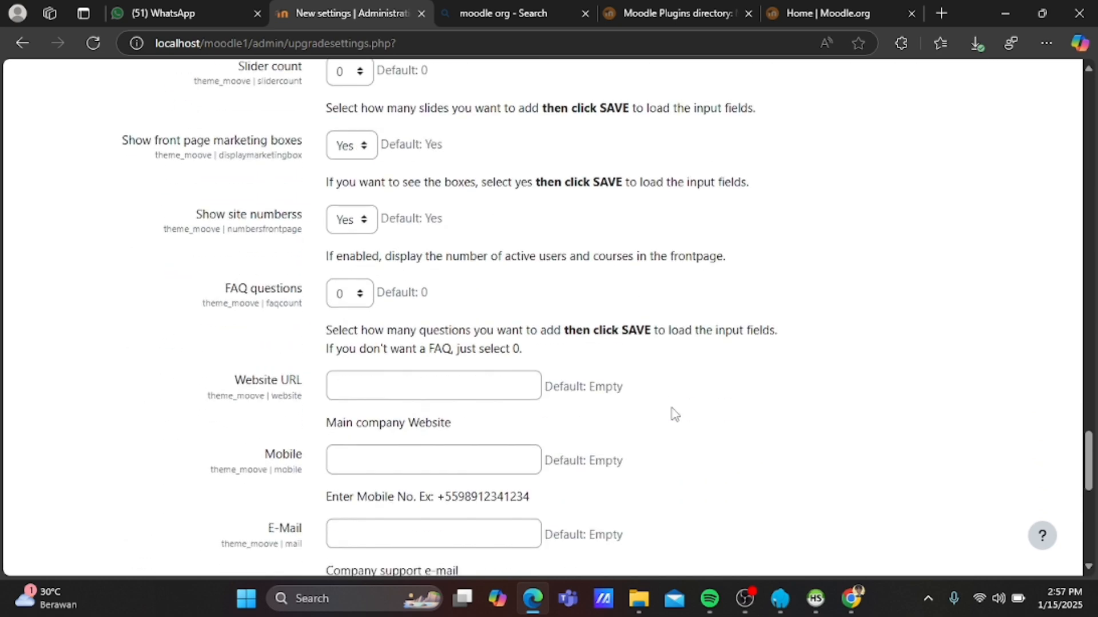
pyautogui.scroll(-2, 672, 407)
pyautogui.scroll(8, 673, 408)
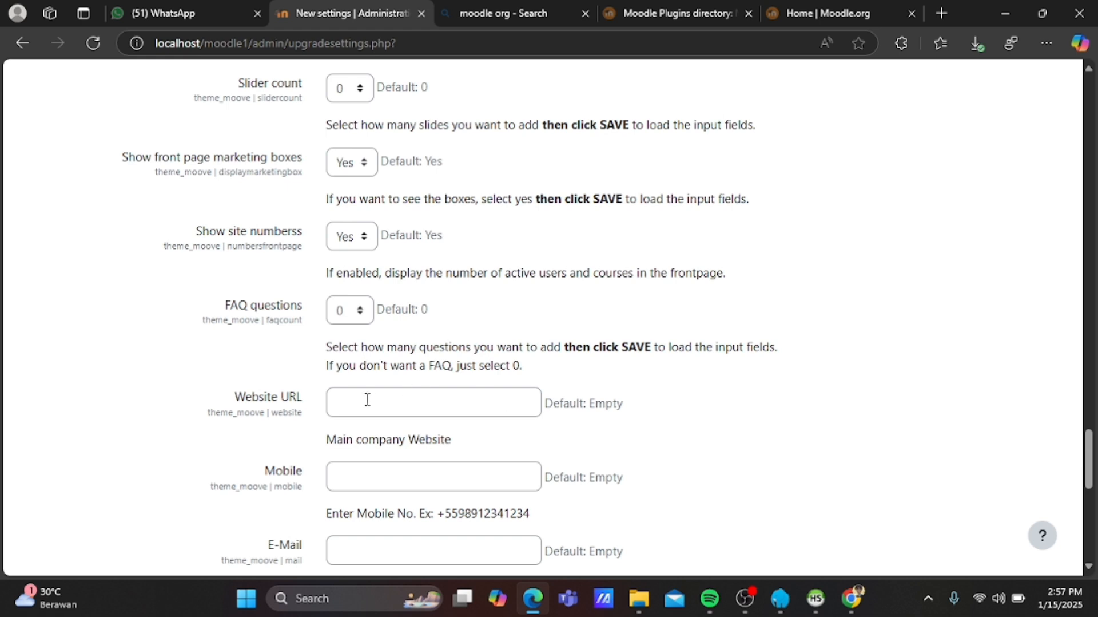
pyautogui.click(365, 402)
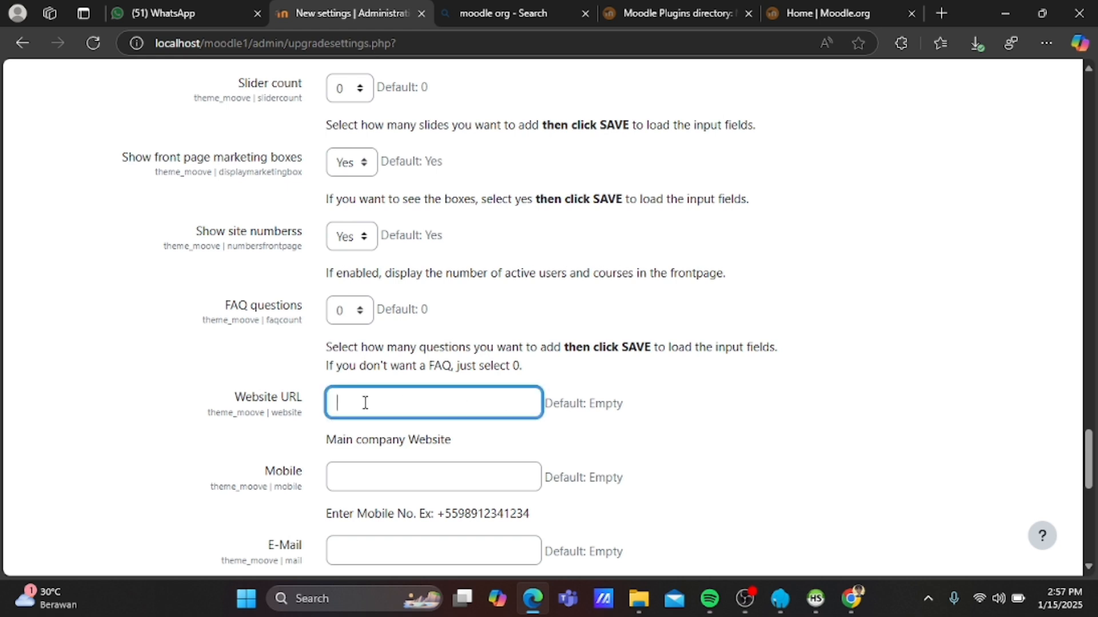
pyautogui.click(941, 12)
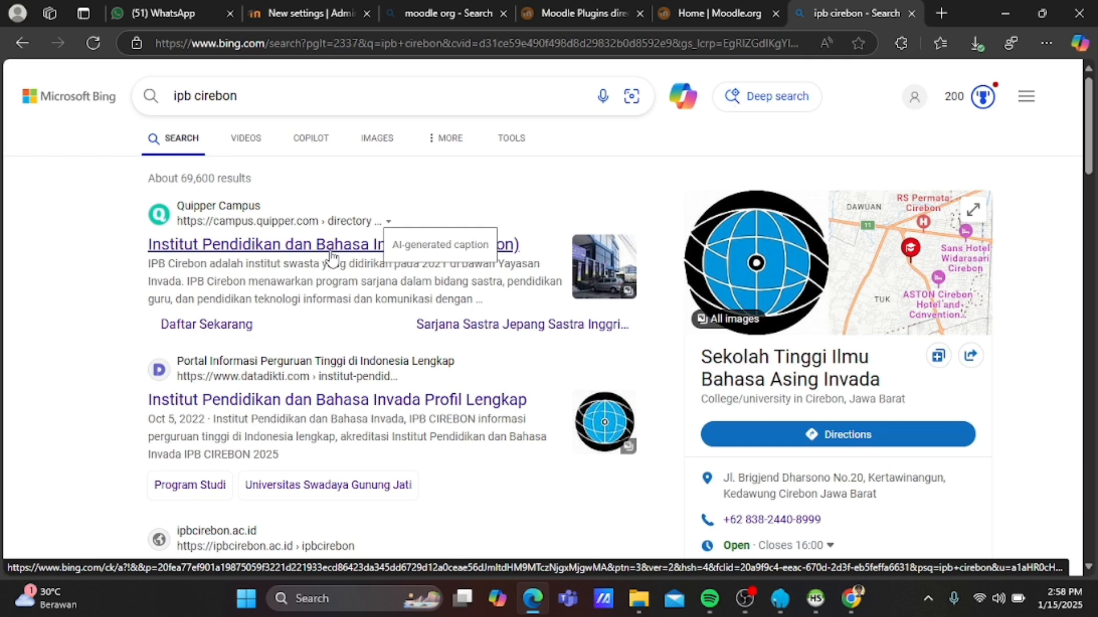
# Open the Quipper Campus result 'Institut Pendidikan dan Bahasa Invada (IPB Cirebon)' from the Bing results.
pyautogui.click(332, 255)
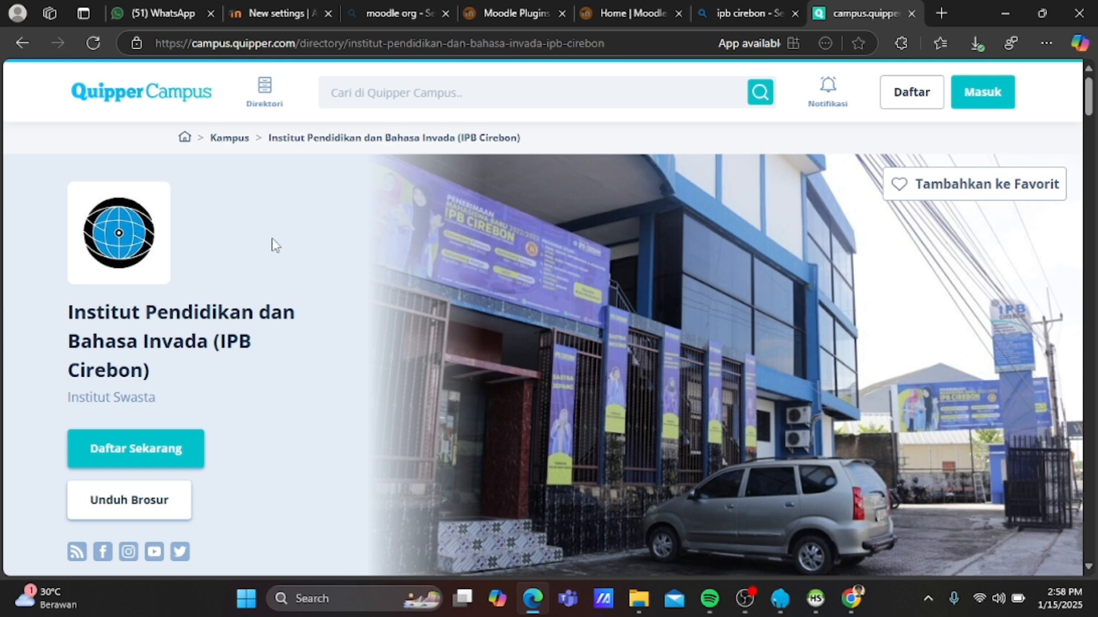
# Clear the Quipper Campus address from the address bar and return to the 'ipb cirebon - Search' tab.
pyautogui.click(654, 49)
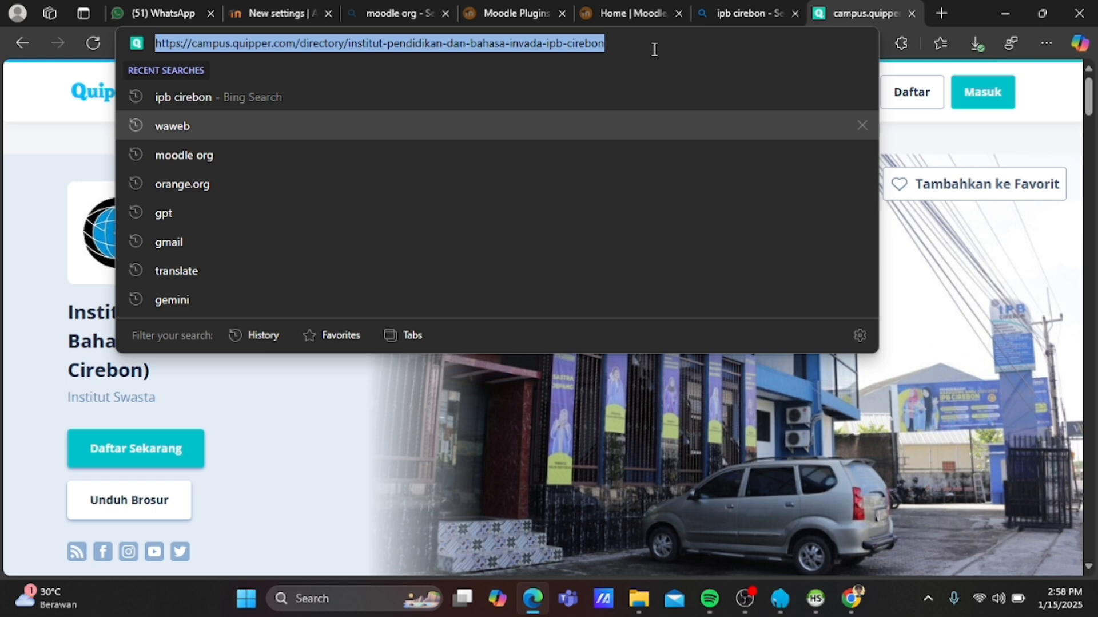
pyautogui.click(636, 48)
pyautogui.press('BackSpace')
pyautogui.press('BackSpace')
pyautogui.press('BackSpace')
pyautogui.press('BackSpace')
pyautogui.press('BackSpace')
pyautogui.press('BackSpace')
pyautogui.press('BackSpace')
pyautogui.press('BackSpace')
pyautogui.press('BackSpace')
pyautogui.press('BackSpace')
pyautogui.press('BackSpace')
pyautogui.press('BackSpace')
pyautogui.press('BackSpace')
pyautogui.press('BackSpace')
pyautogui.press('BackSpace')
pyautogui.press('BackSpace')
pyautogui.press('BackSpace')
pyautogui.press('BackSpace')
pyautogui.press('BackSpace')
pyautogui.press('BackSpace')
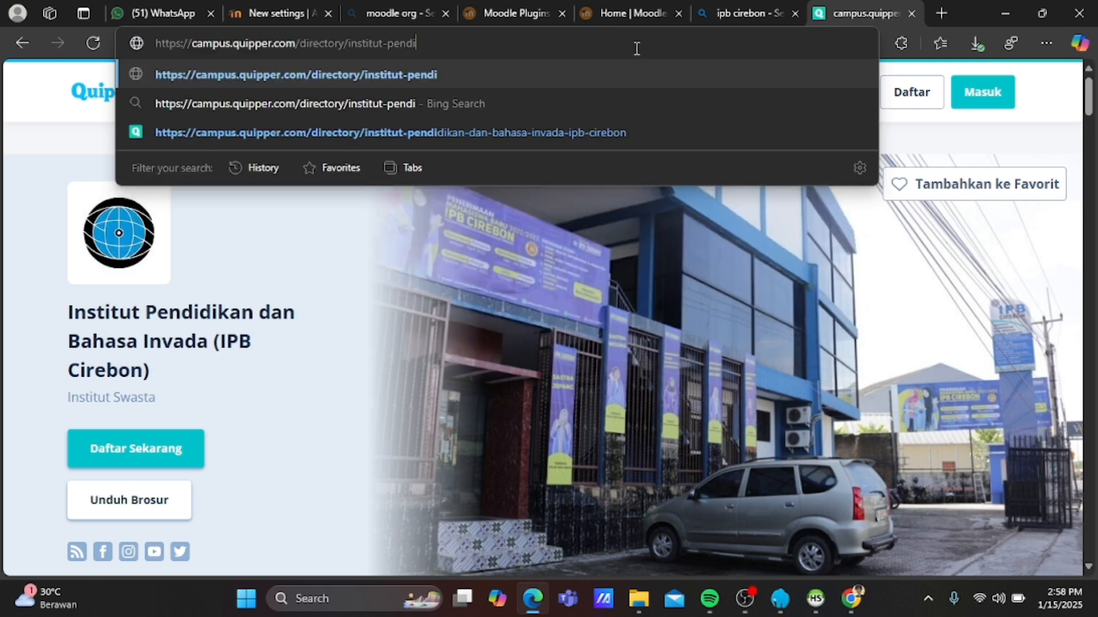
pyautogui.press('BackSpace')
pyautogui.press('BackSpace')
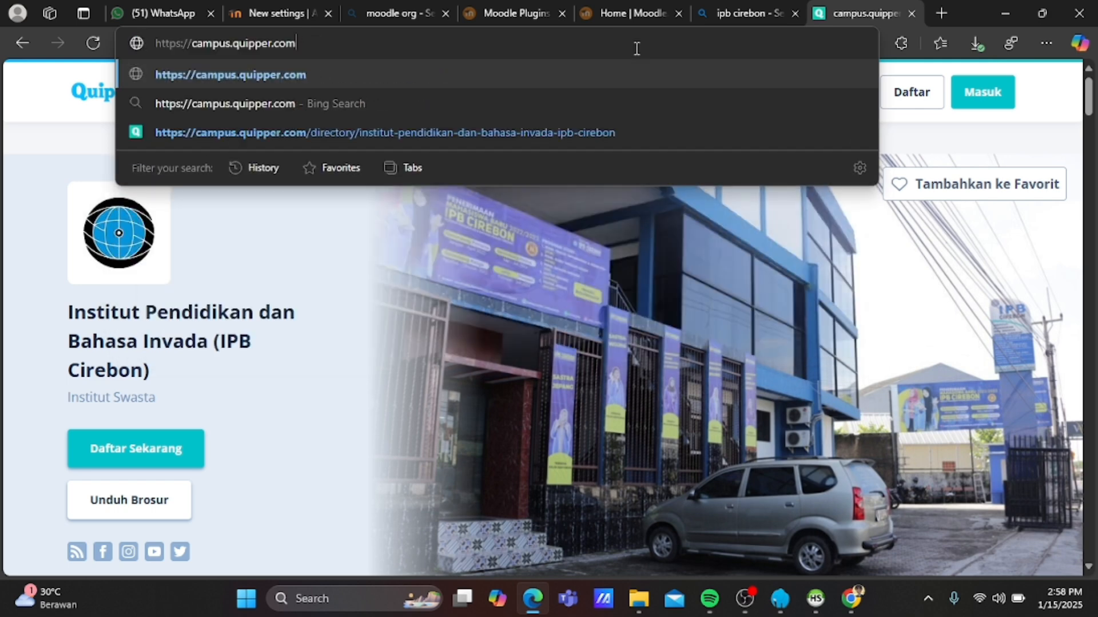
pyautogui.hotkey('ctrl', 'a')
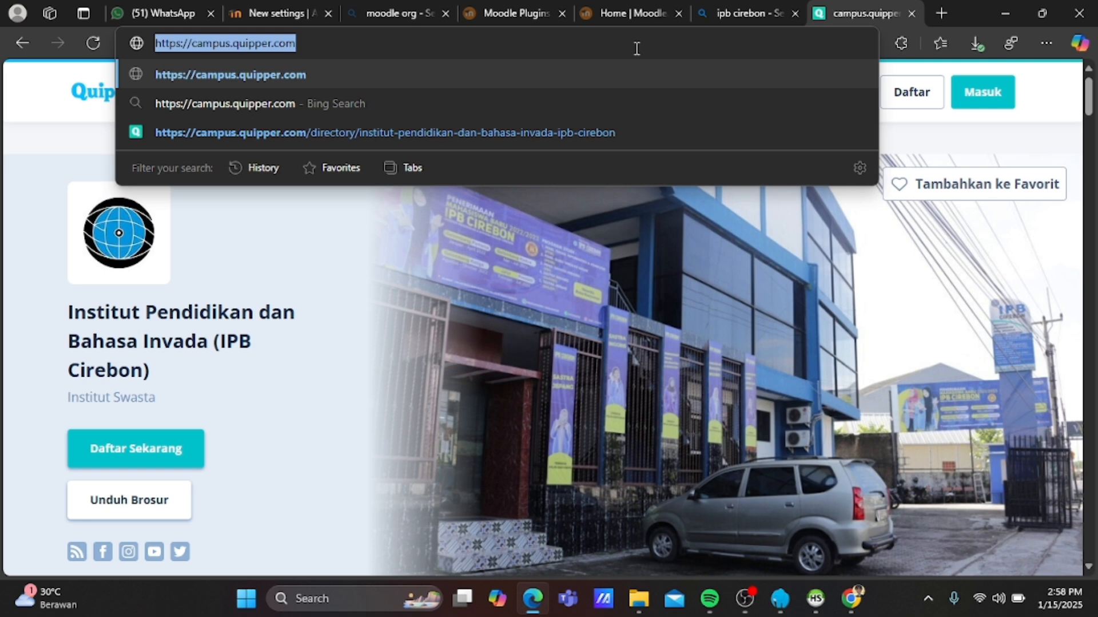
pyautogui.press('BackSpace')
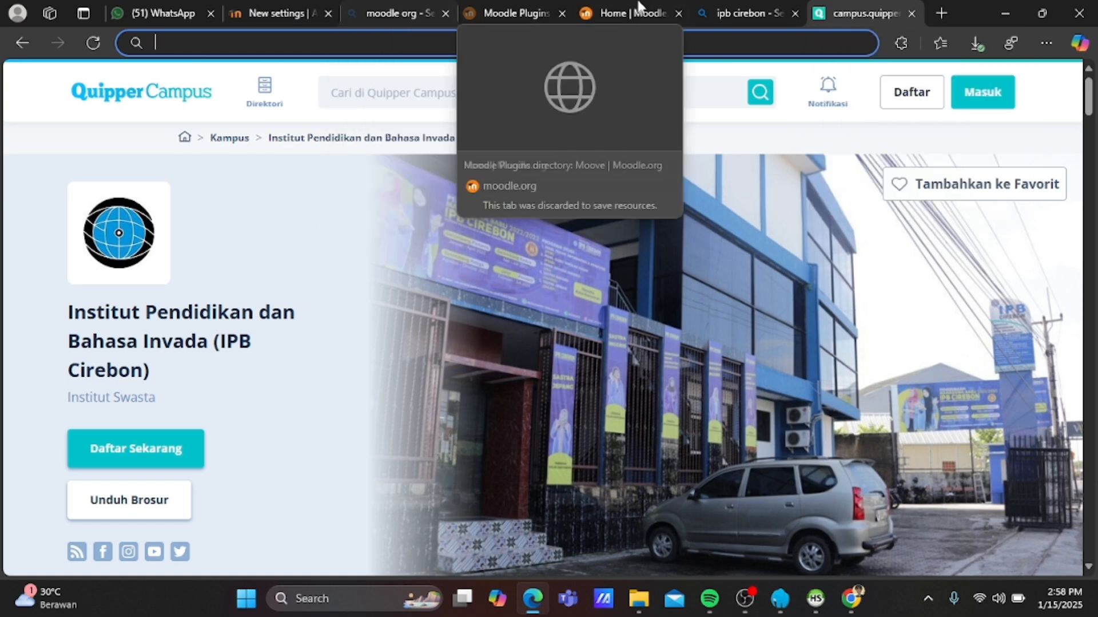
pyautogui.click(743, 12)
# Open the 'Bot Verification - IPB Cirebon' result for ipbcirebon.ac.id from the Bing results.
pyautogui.scroll(-6, 466, 295)
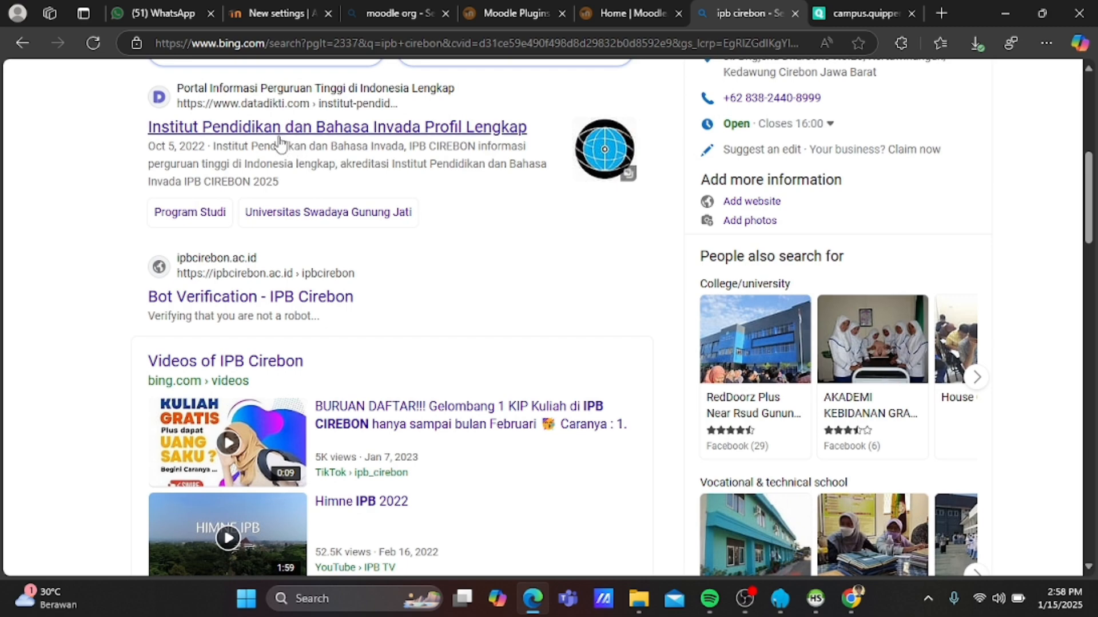
pyautogui.scroll(4, 280, 142)
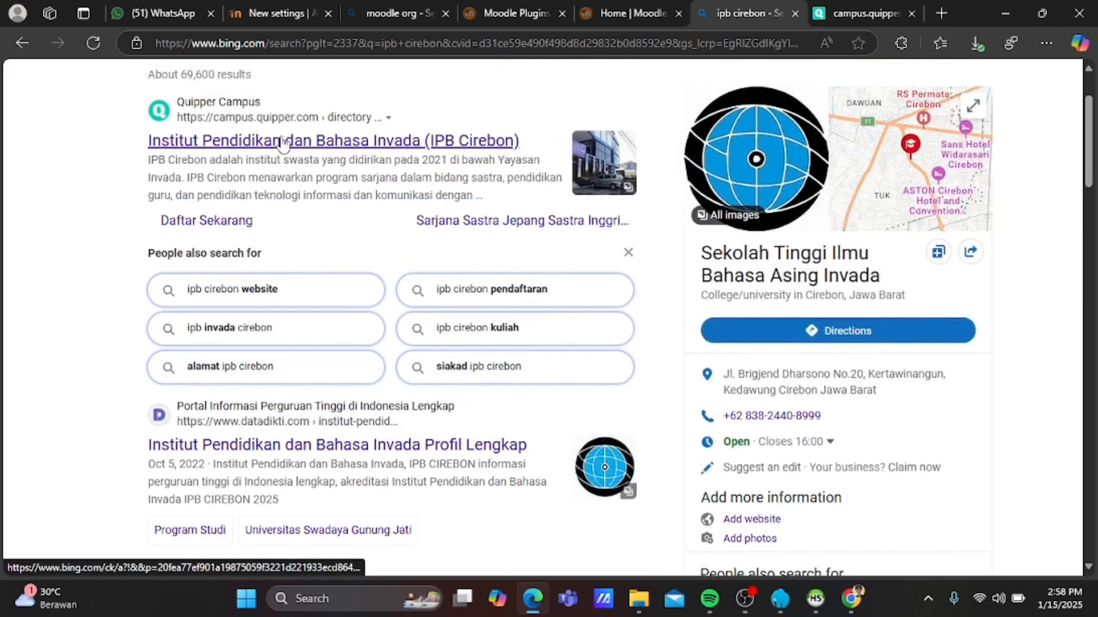
pyautogui.scroll(-5, 235, 290)
pyautogui.scroll(-2, 232, 294)
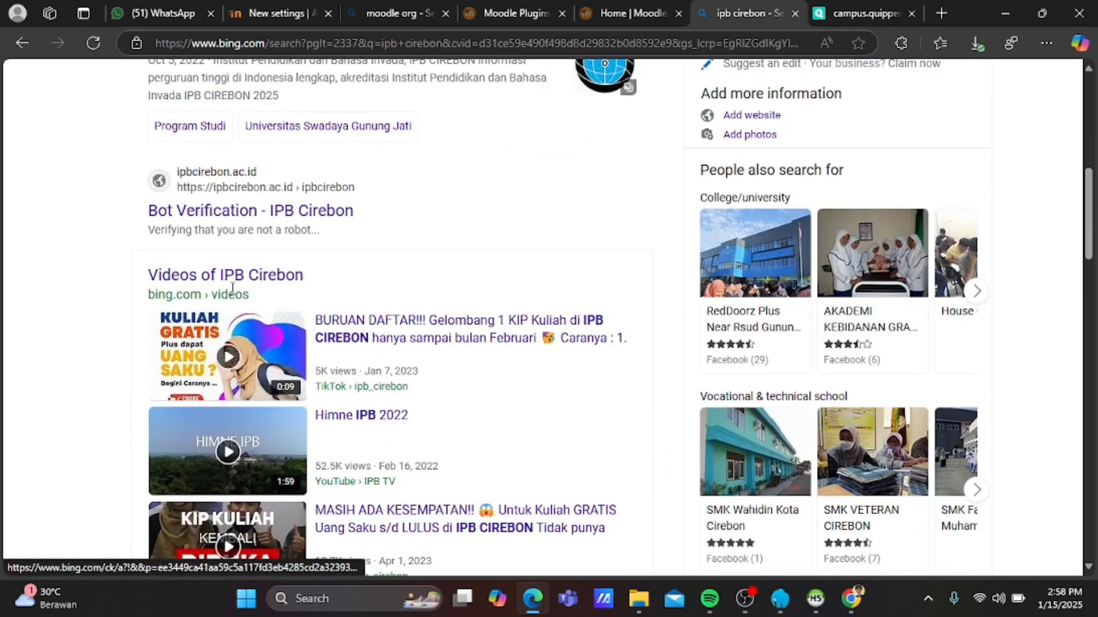
pyautogui.click(319, 209)
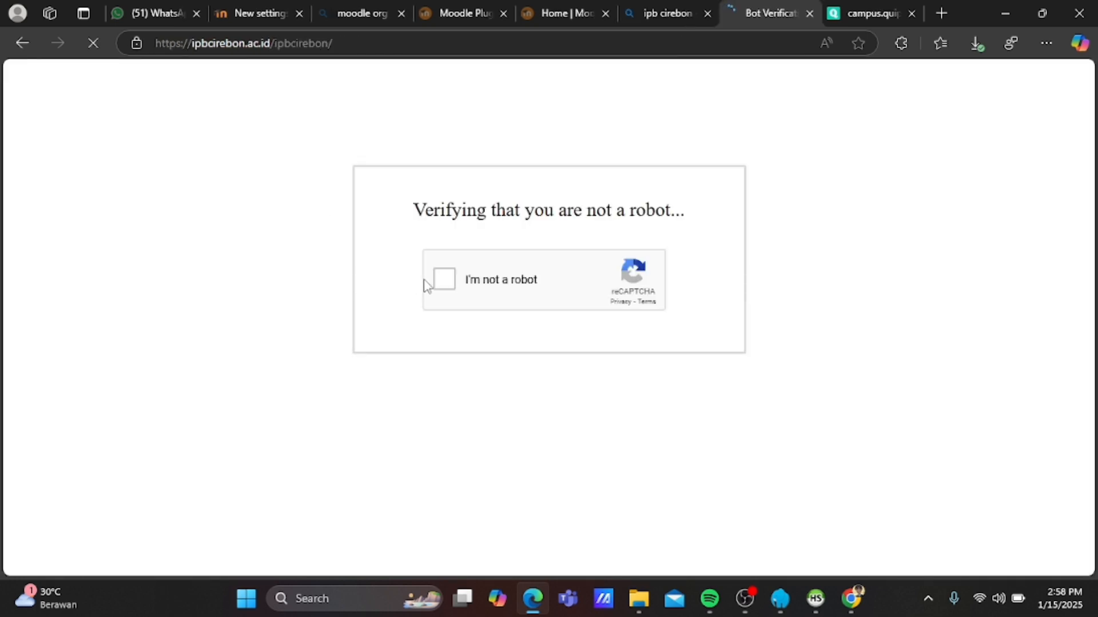
# Start the 'I'm not a robot' check and submit the six stairs tiles.
pyautogui.click(452, 287)
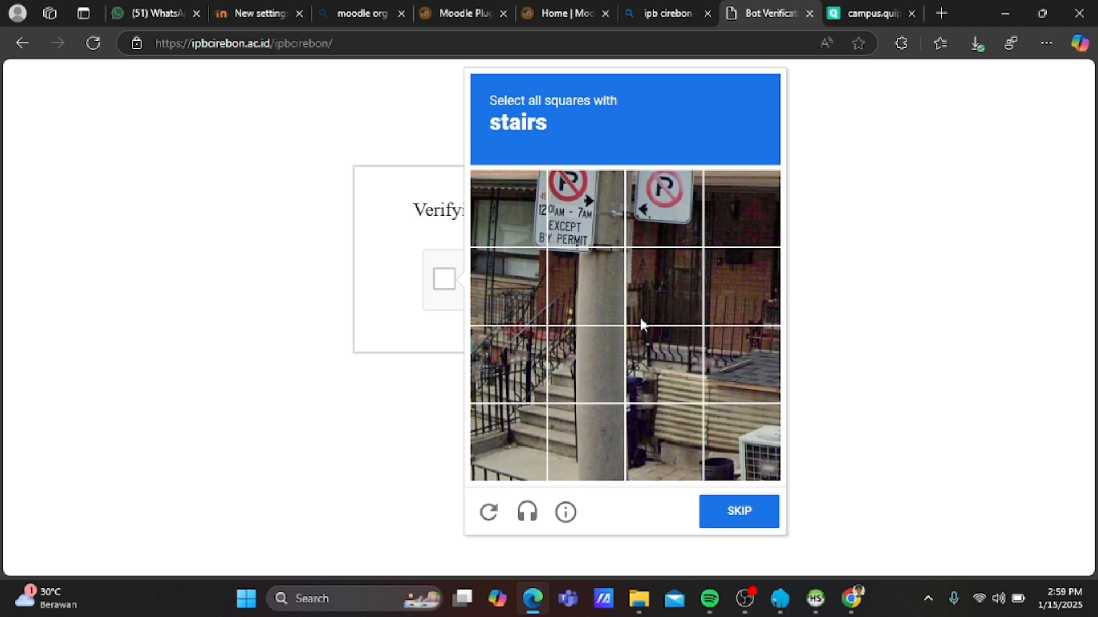
pyautogui.click(517, 364)
pyautogui.click(518, 301)
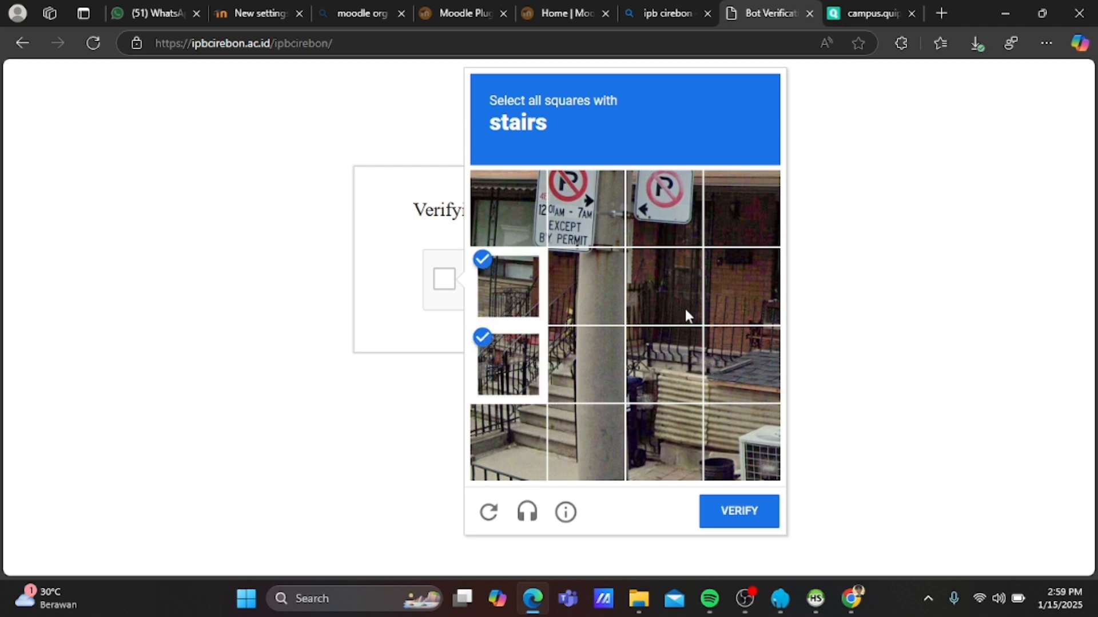
pyautogui.click(516, 430)
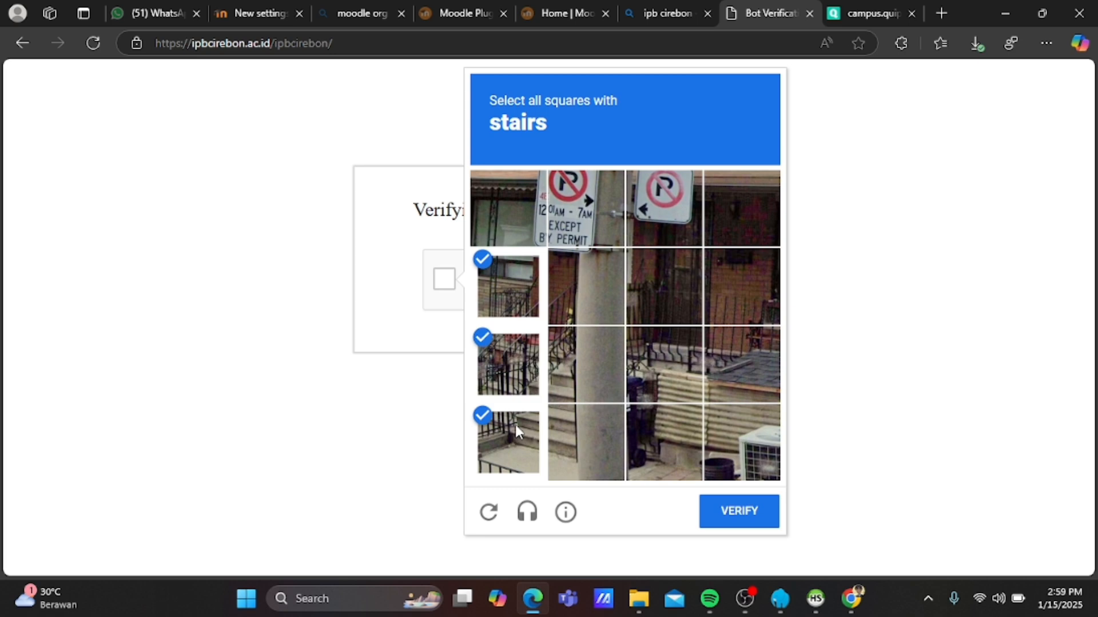
pyautogui.click(578, 428)
pyautogui.click(588, 367)
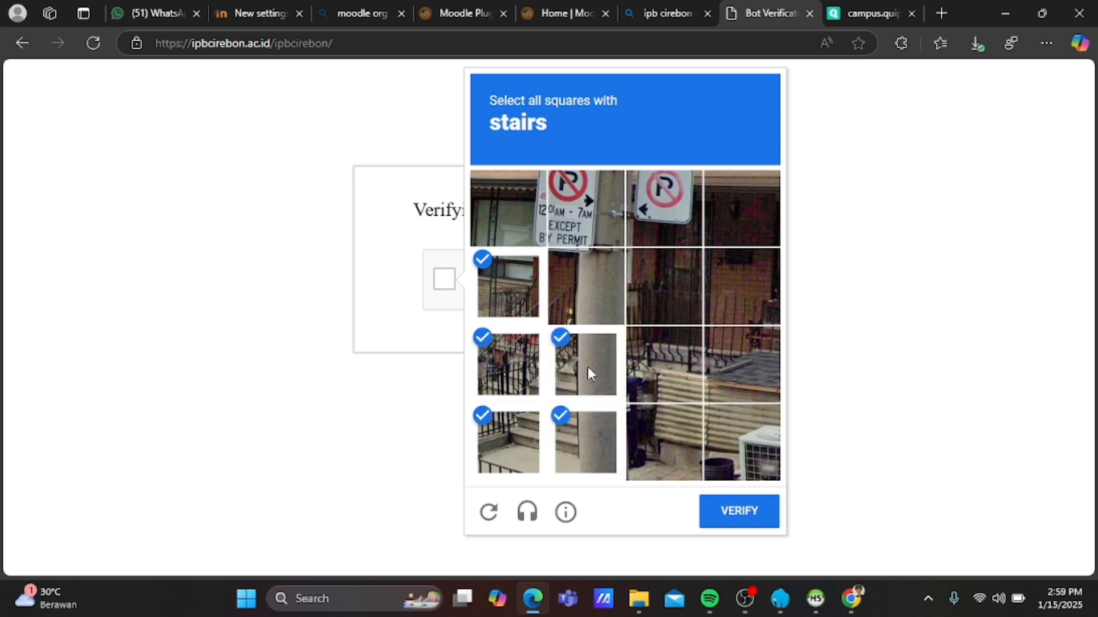
pyautogui.click(590, 300)
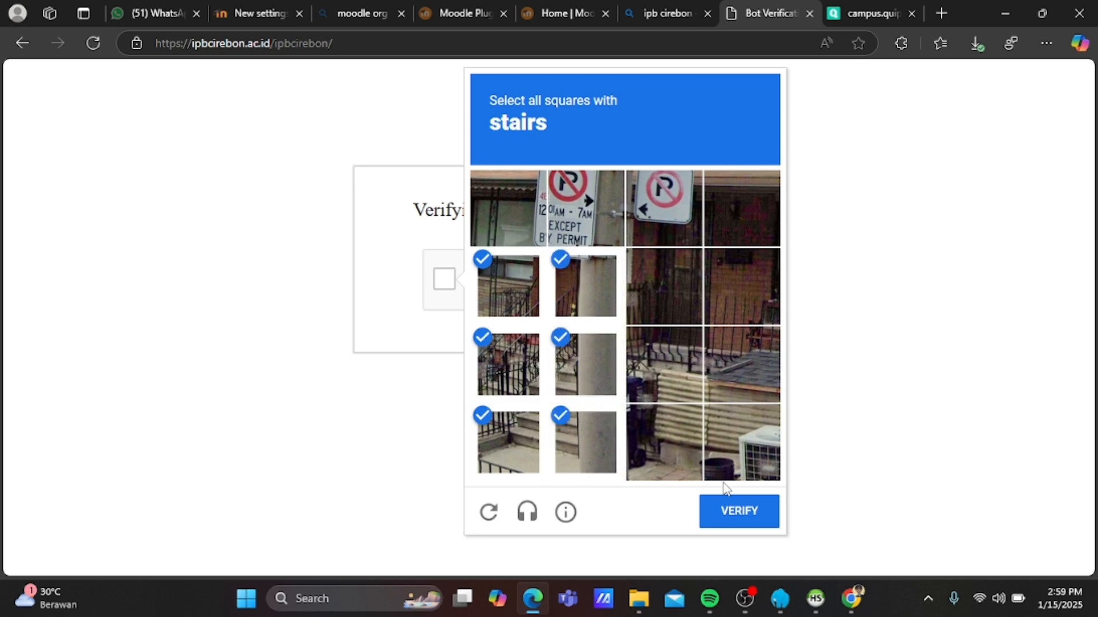
pyautogui.click(726, 508)
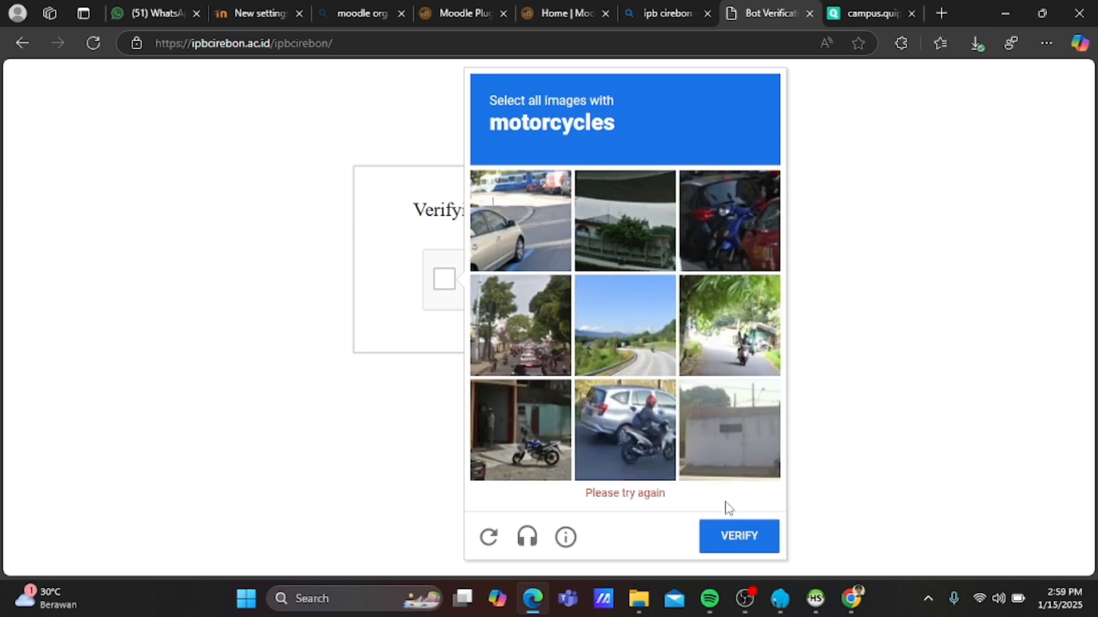
# Pass the reCAPTCHA with the four motorcycle tiles, then select the homepage address for copying.
pyautogui.click(517, 434)
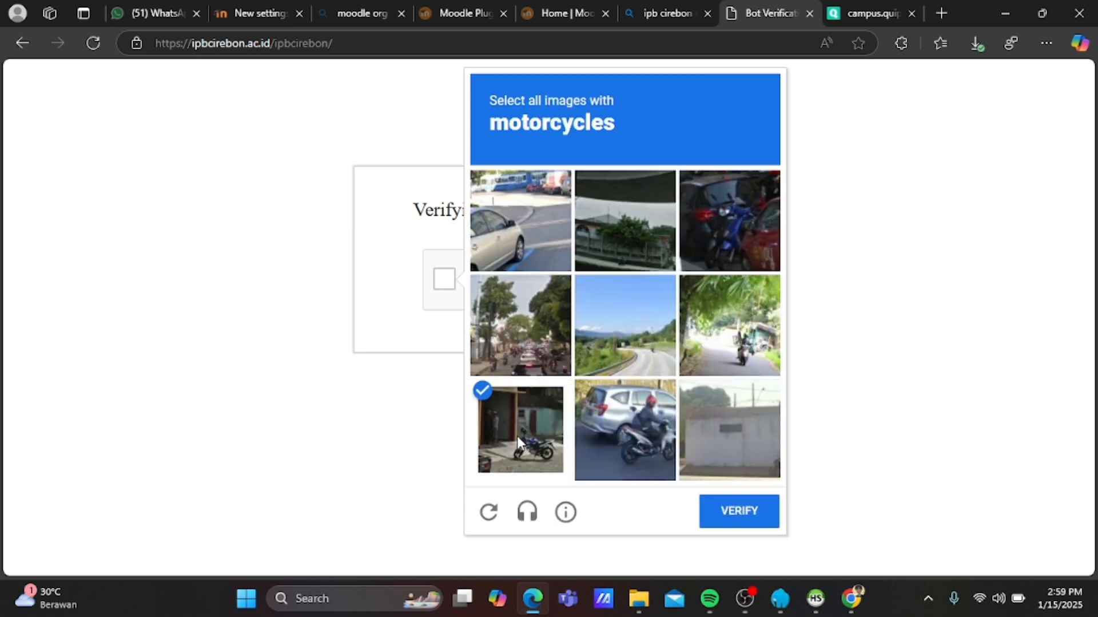
pyautogui.click(586, 437)
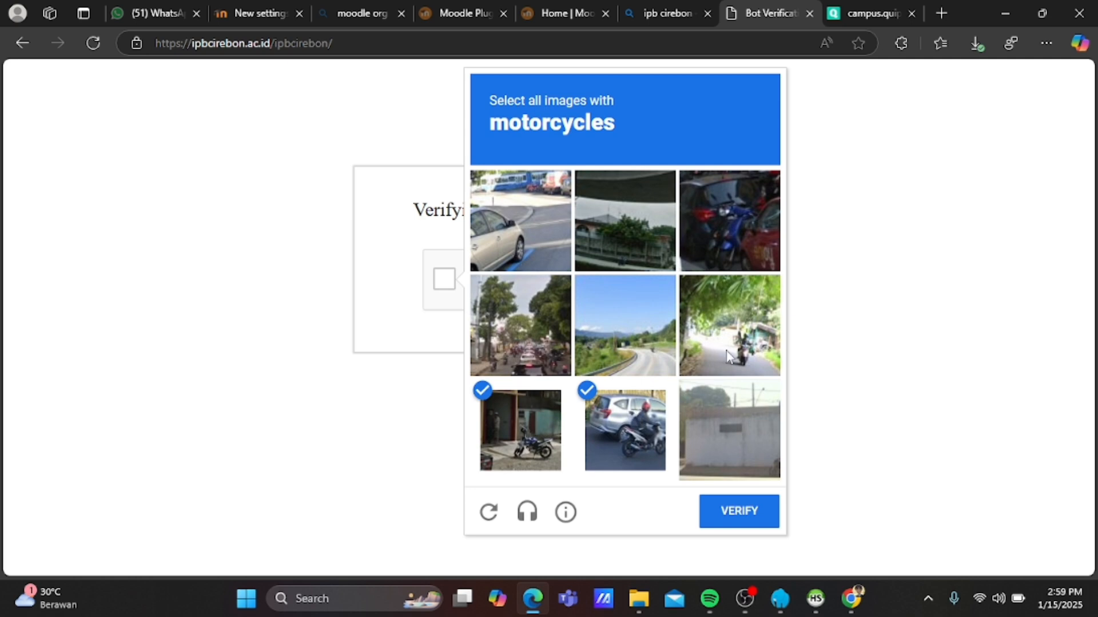
pyautogui.click(744, 320)
pyautogui.click(757, 239)
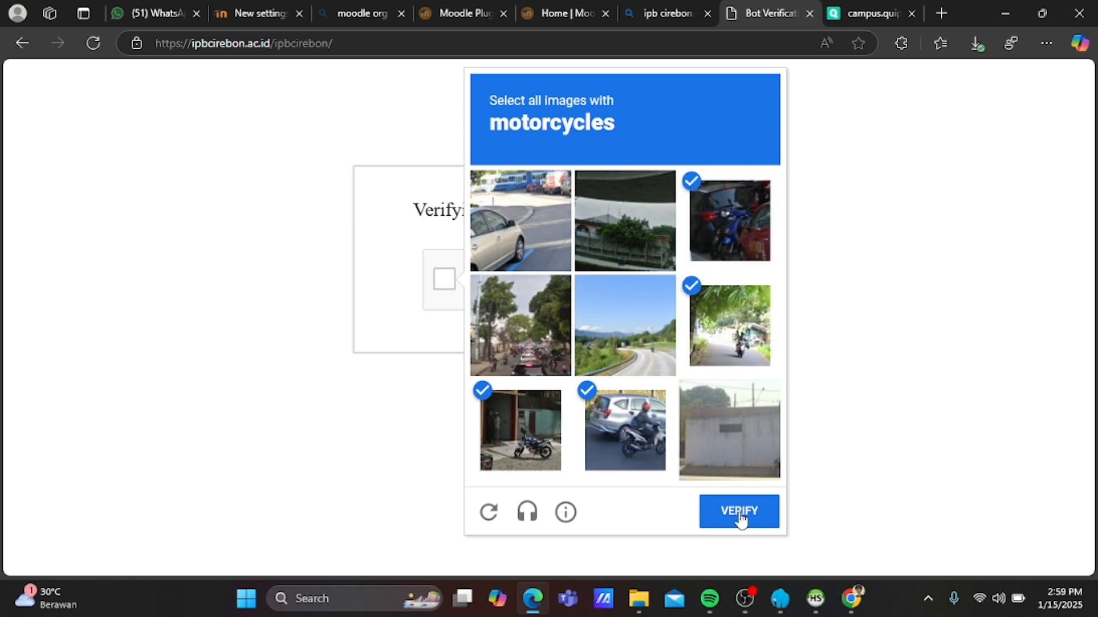
pyautogui.click(739, 510)
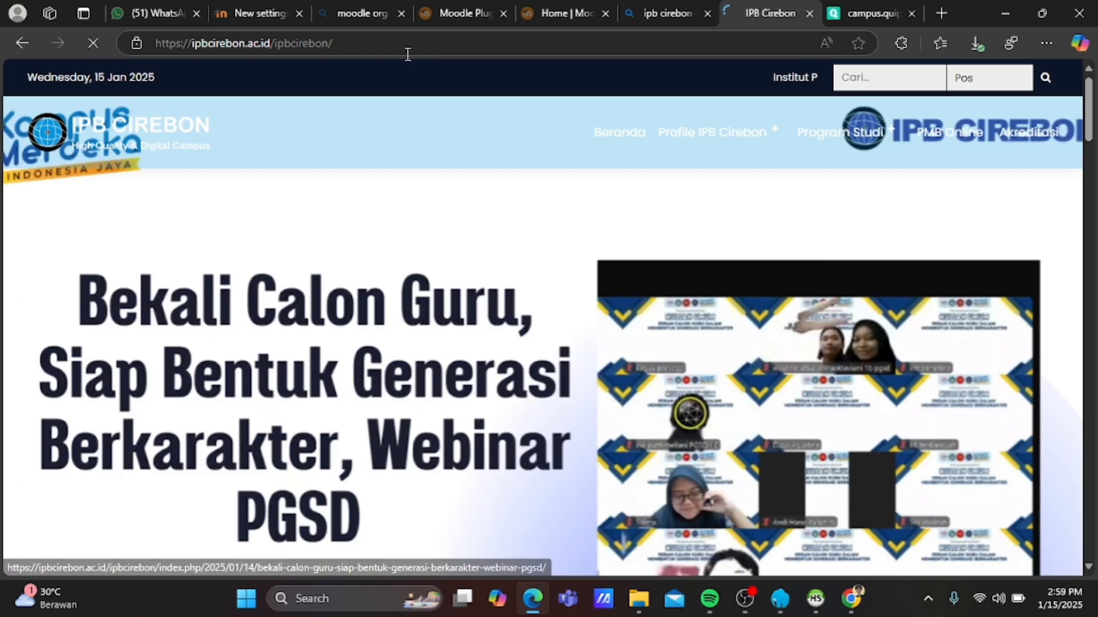
pyautogui.click(404, 44)
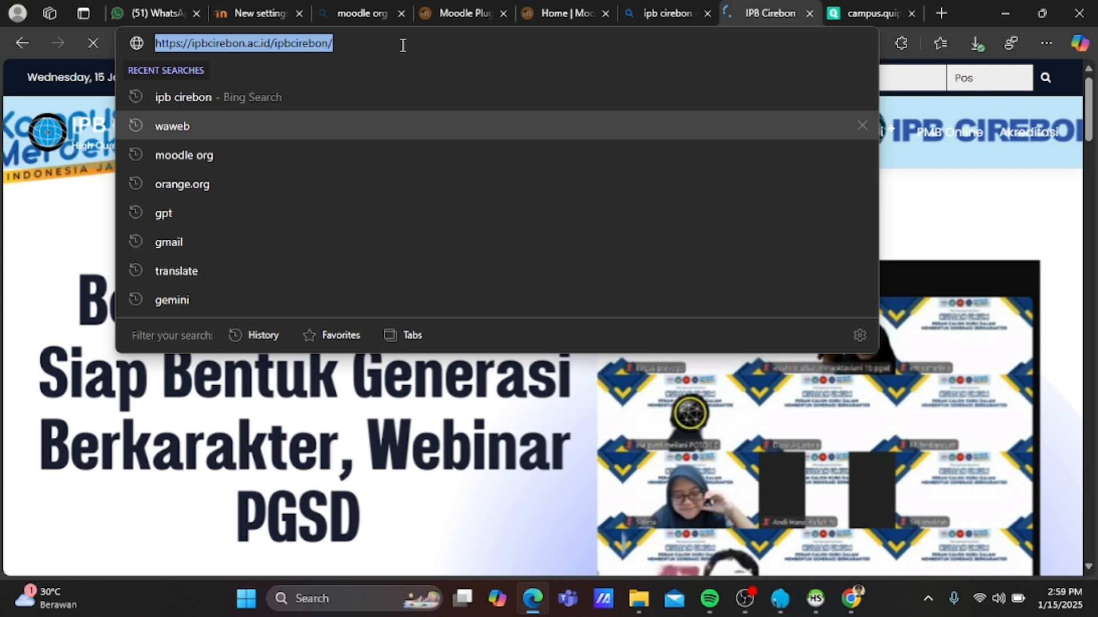
pyautogui.write('https://ipbcirebon.ac.id')
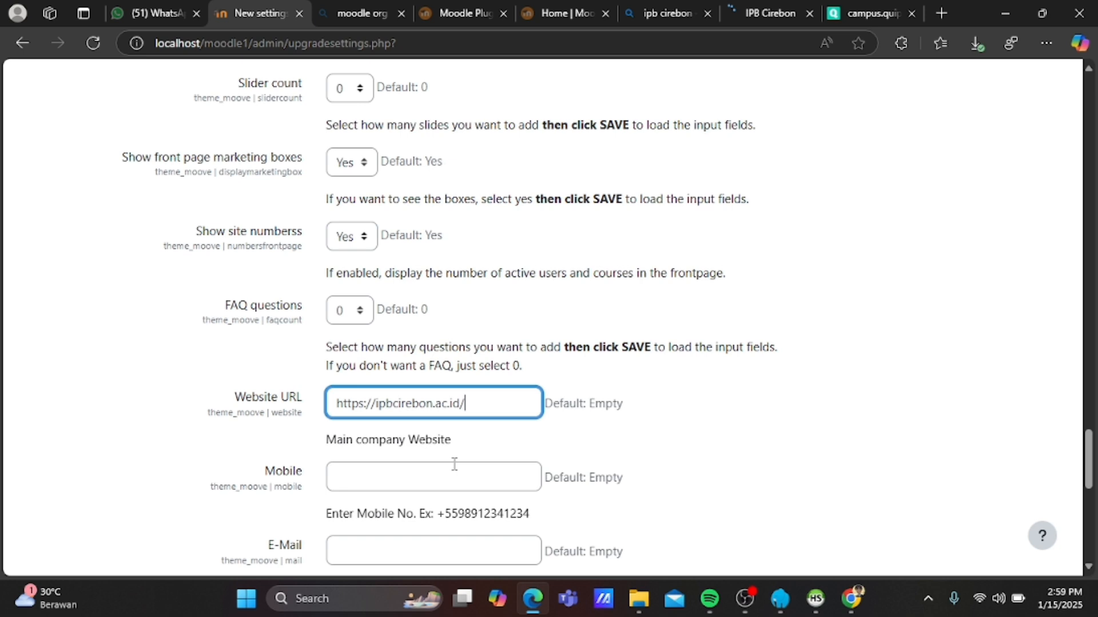
pyautogui.scroll(-10, 455, 463)
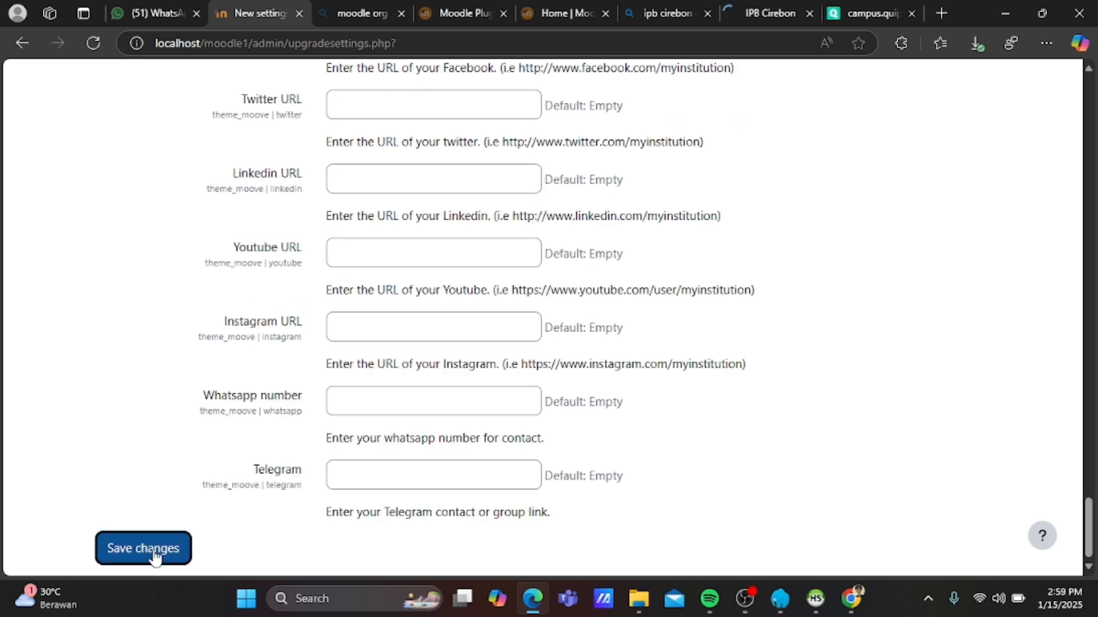
pyautogui.click(155, 557)
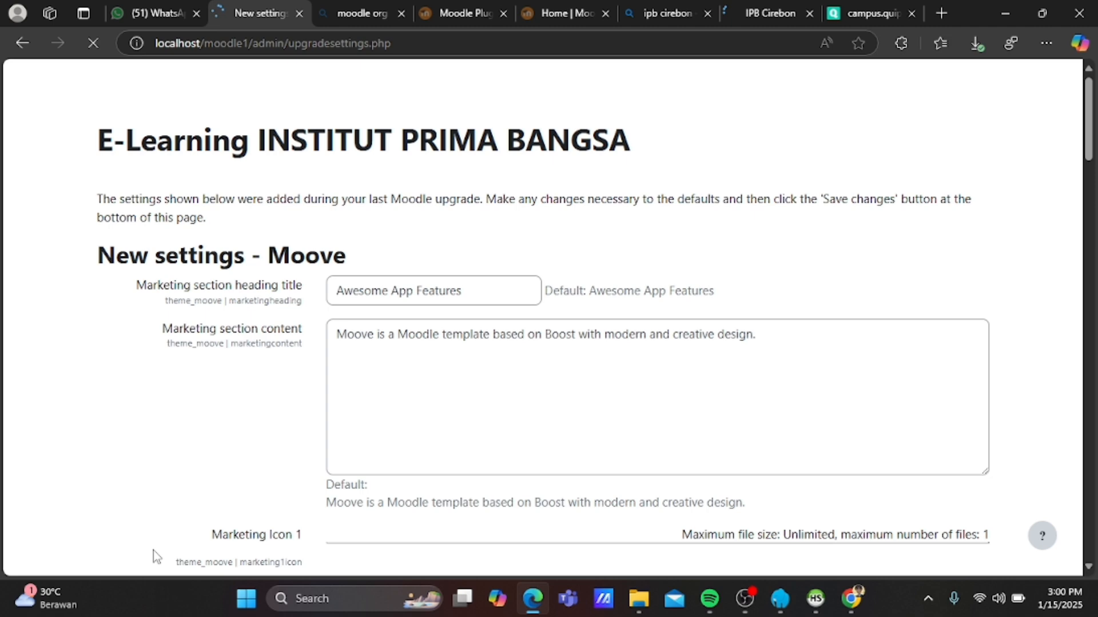
# Save the remaining Moove front-page settings on the reloaded New settings page.
pyautogui.scroll(-2, 492, 343)
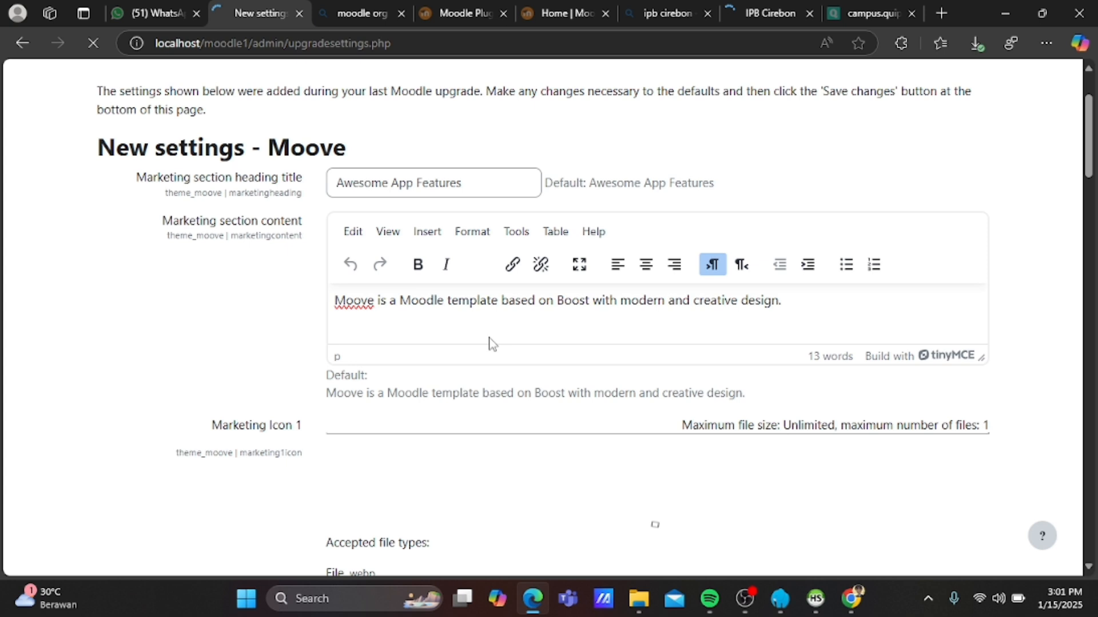
pyautogui.click(166, 554)
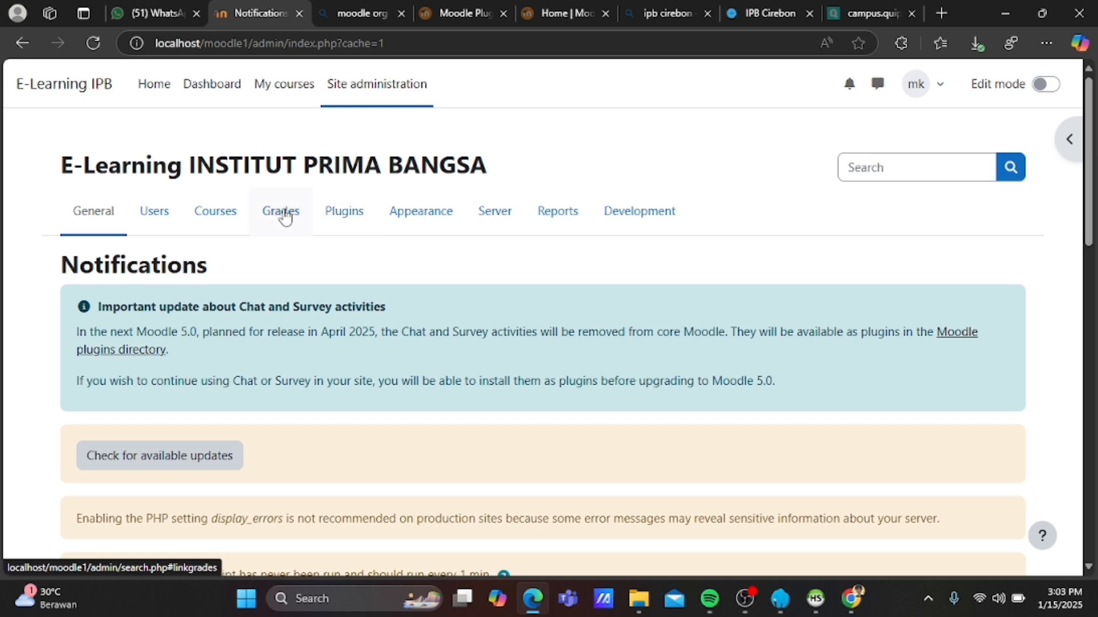
# Browse the Courses, General, Plugins and Appearance categories, then open Appearance > Themes.
pyautogui.click(214, 220)
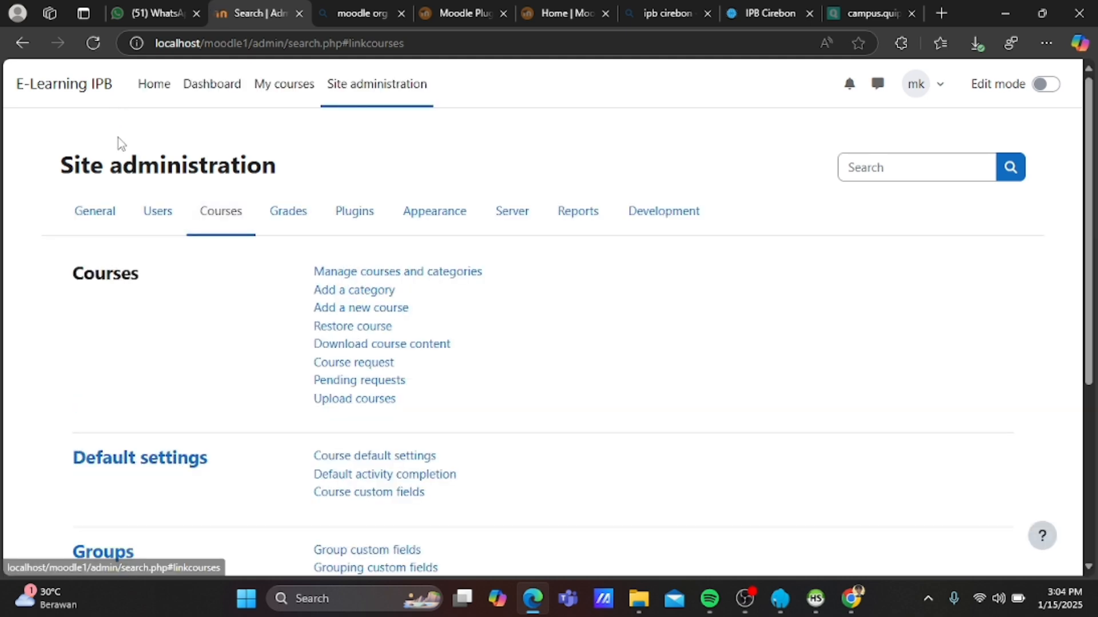
pyautogui.click(110, 223)
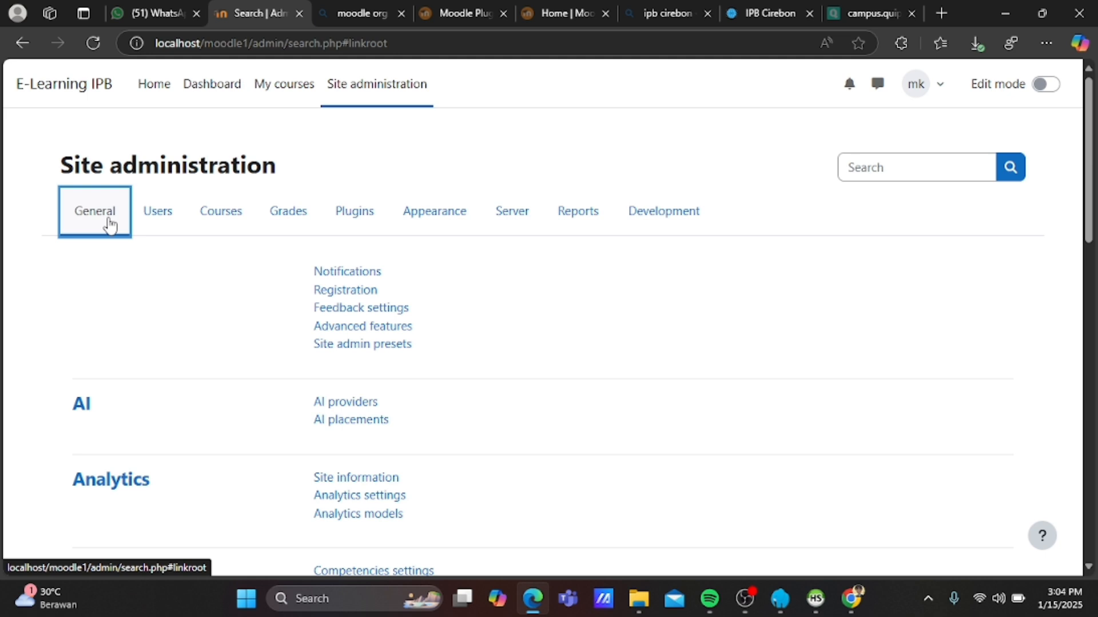
pyautogui.click(354, 211)
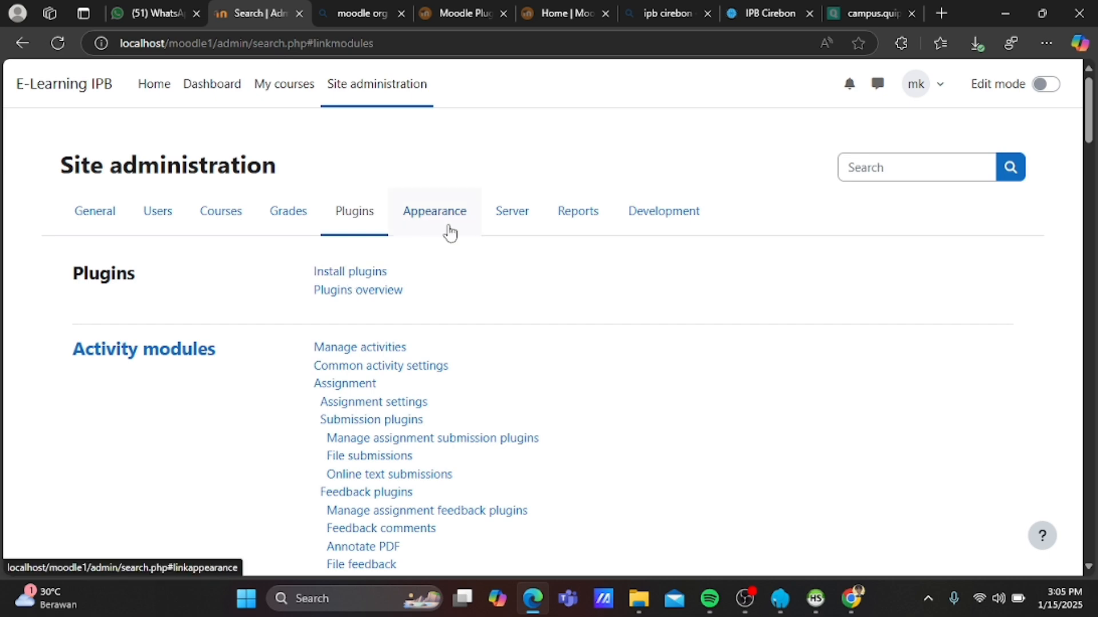
pyautogui.scroll(-2, 380, 449)
pyautogui.scroll(3, 379, 451)
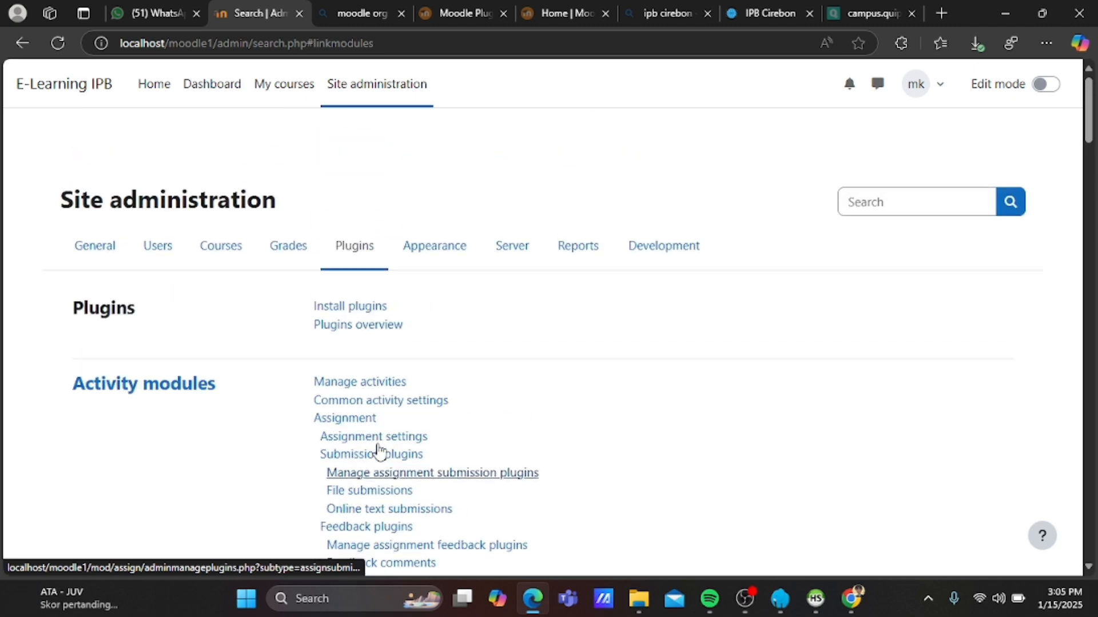
pyautogui.scroll(-1, 379, 452)
pyautogui.click(449, 220)
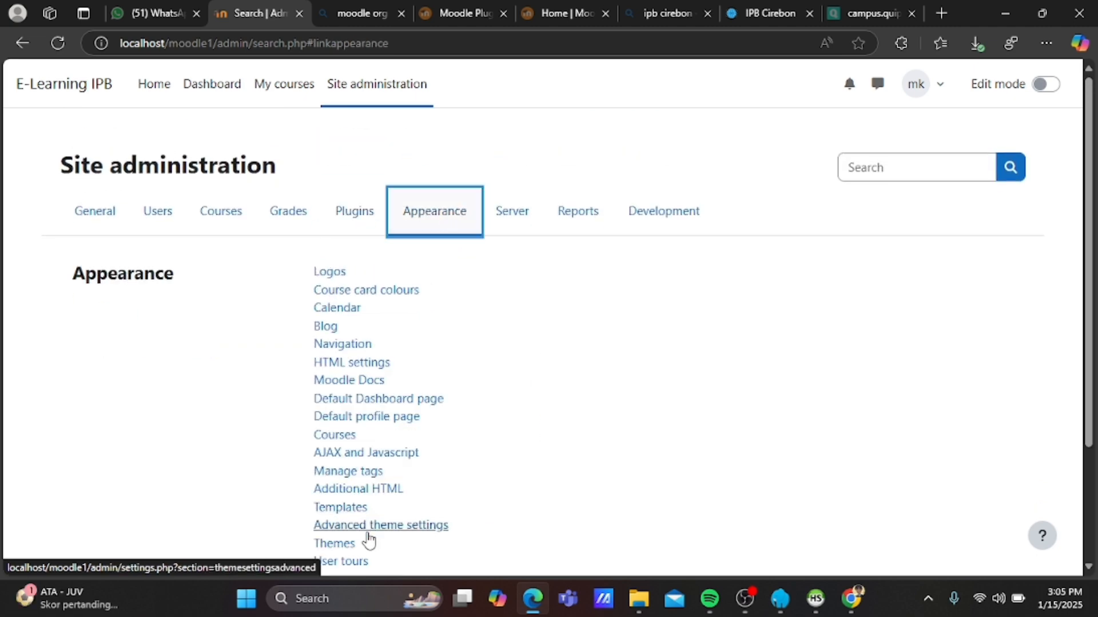
pyautogui.click(343, 548)
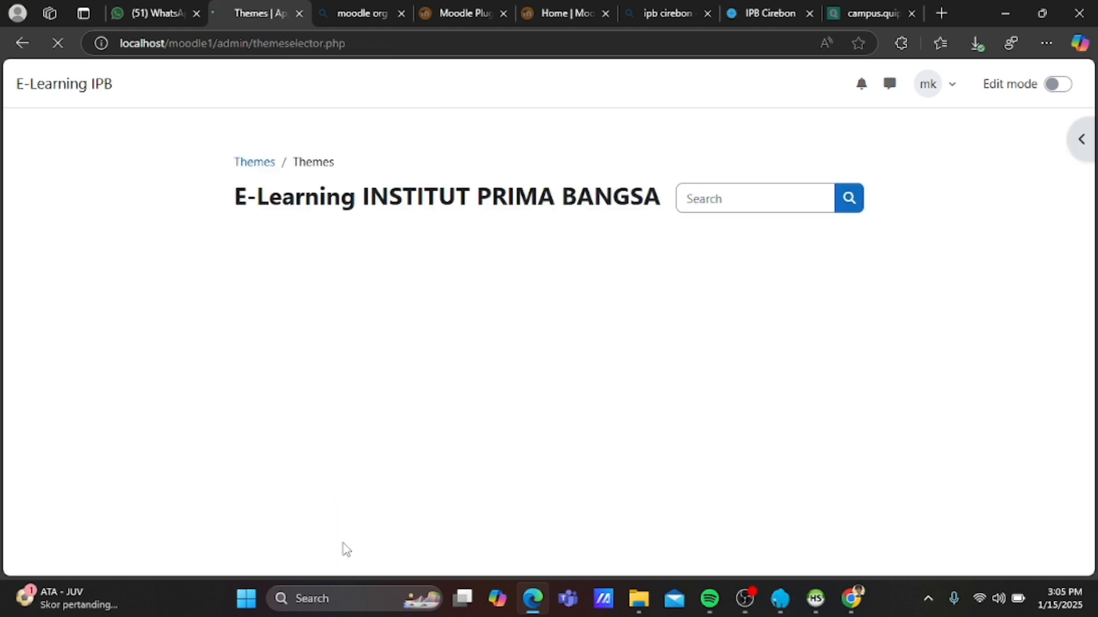
# Select Moove as the site theme and go back to Site administration.
pyautogui.scroll(-4, 326, 422)
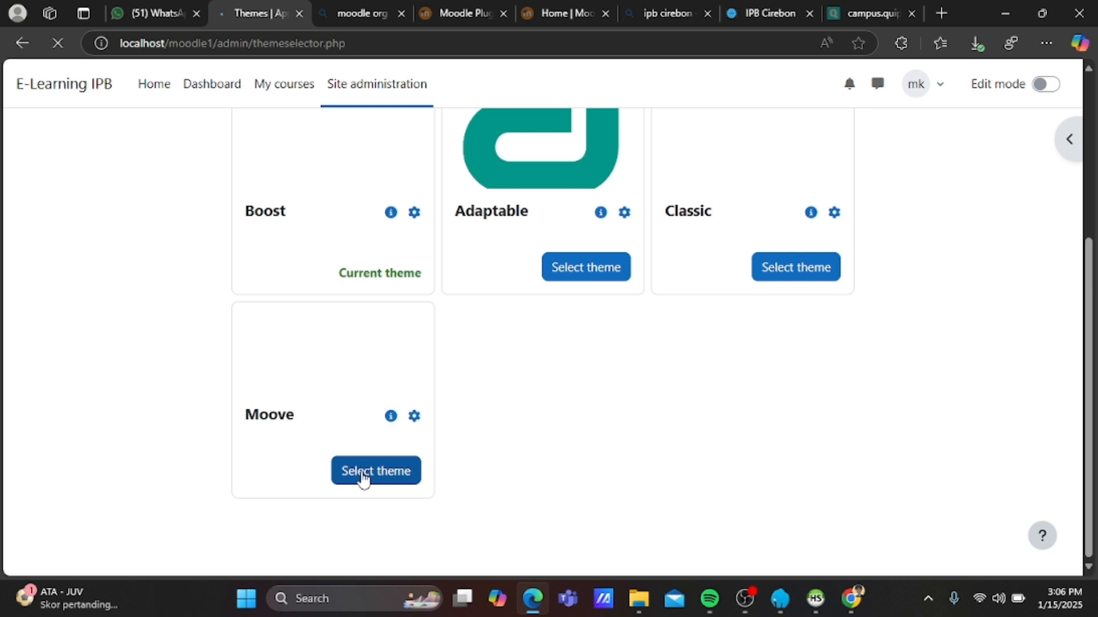
pyautogui.click(362, 479)
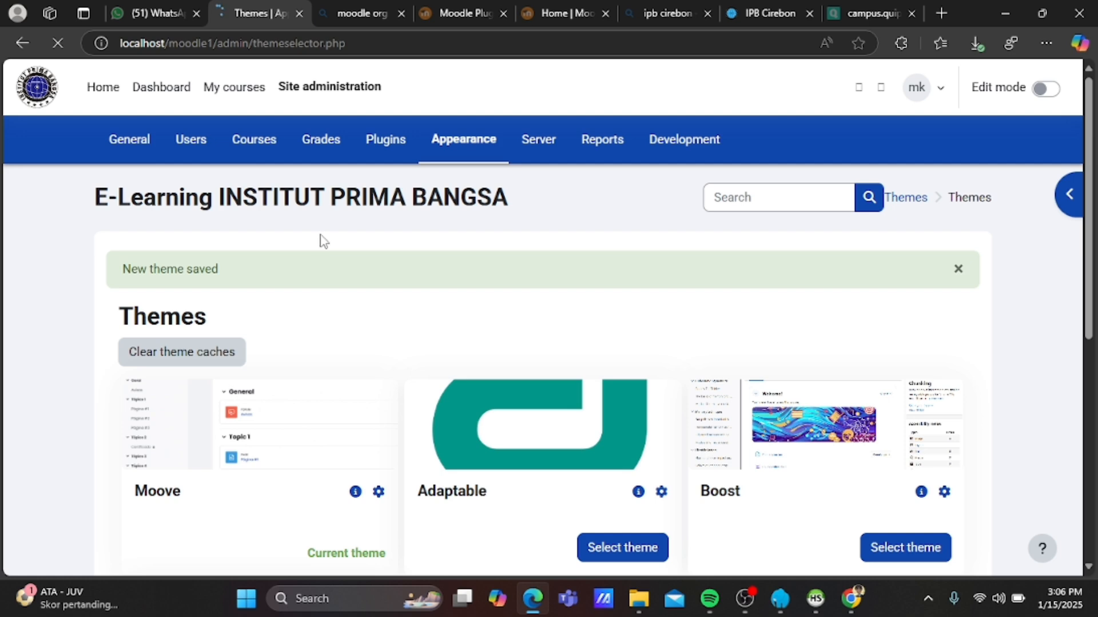
pyautogui.scroll(-7, 359, 265)
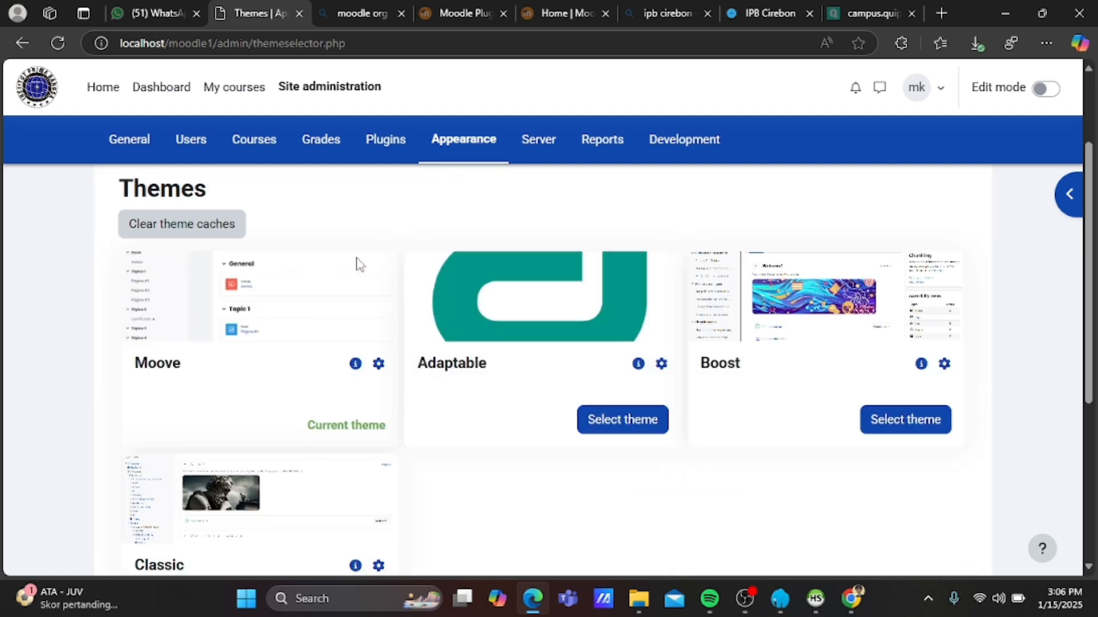
pyautogui.scroll(5, 359, 264)
pyautogui.scroll(2, 359, 265)
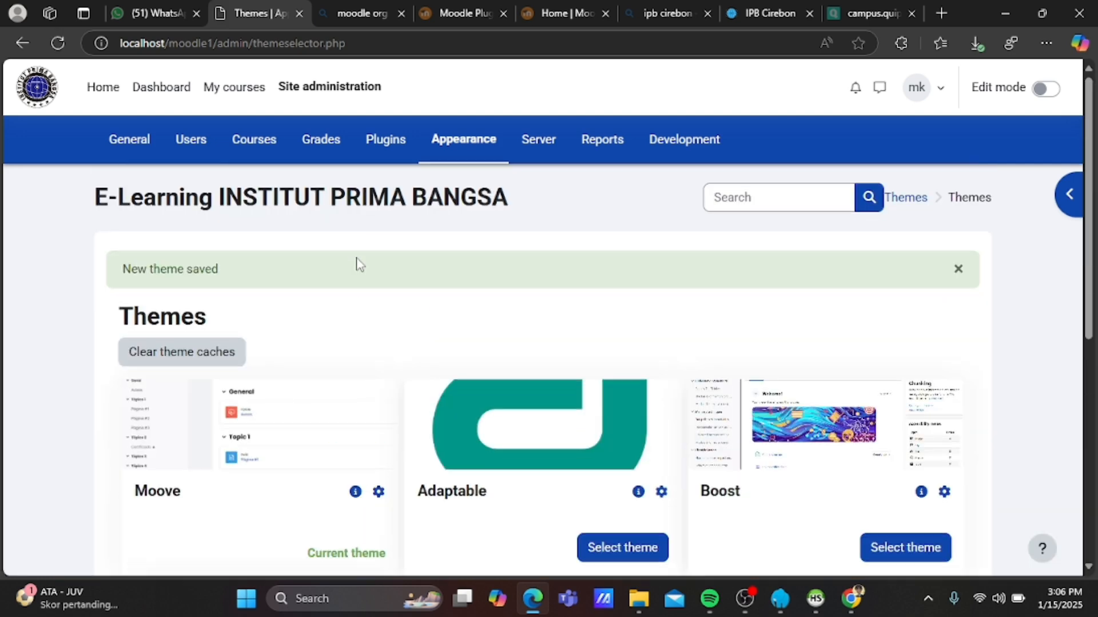
pyautogui.click(314, 95)
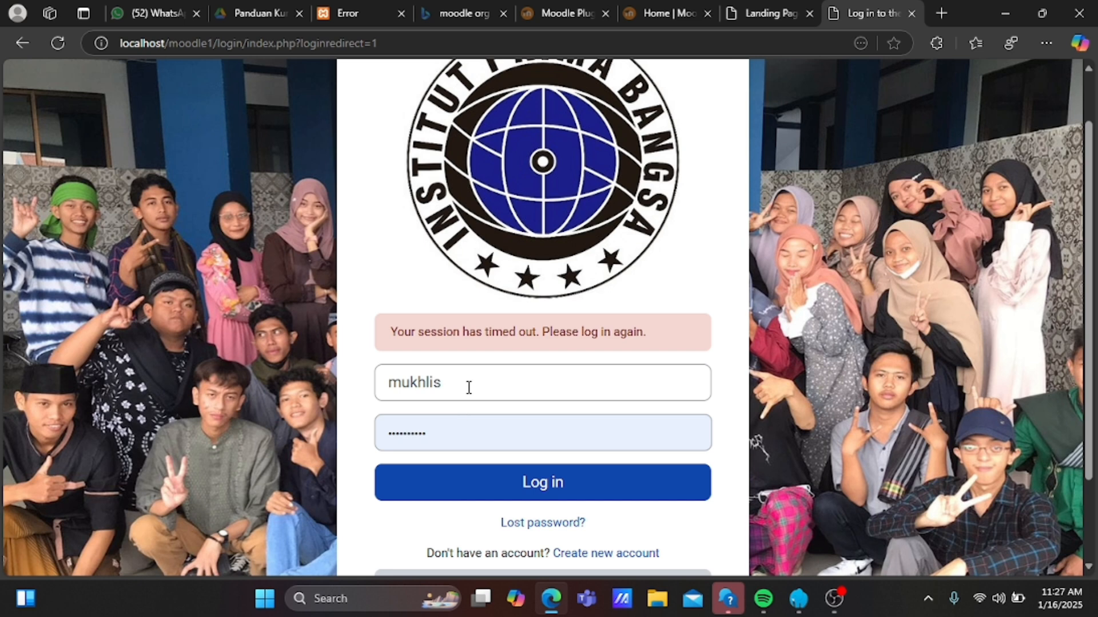
# Log back in using the already-filled username and password.
pyautogui.click(503, 488)
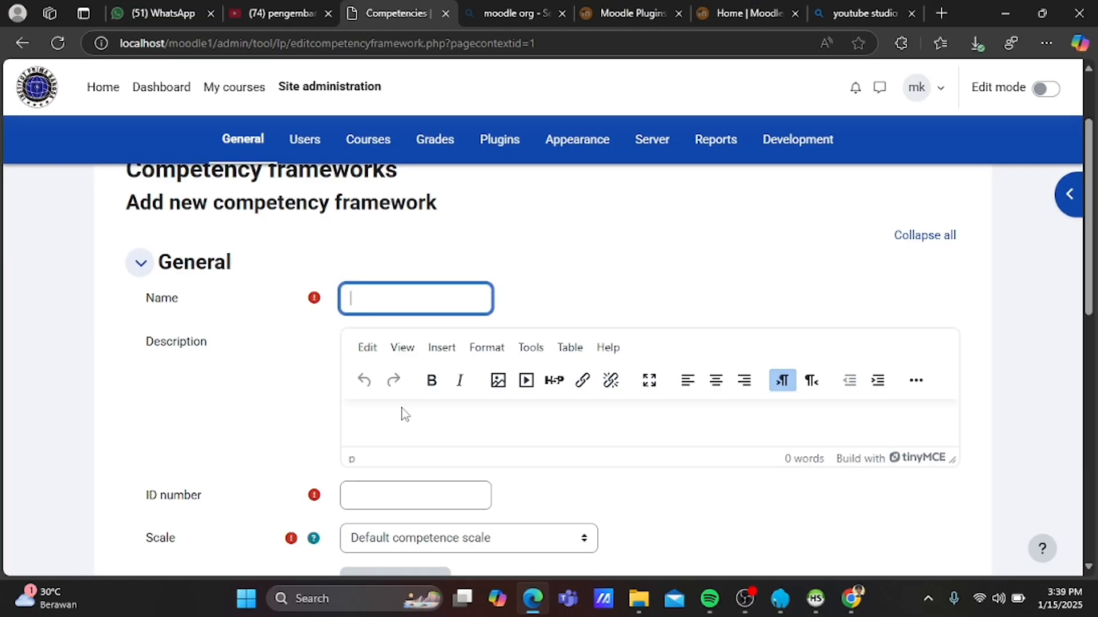
# Name the new framework 'kurikulum 2025' and give it ID number 01.
pyautogui.write('kurikulum 20')
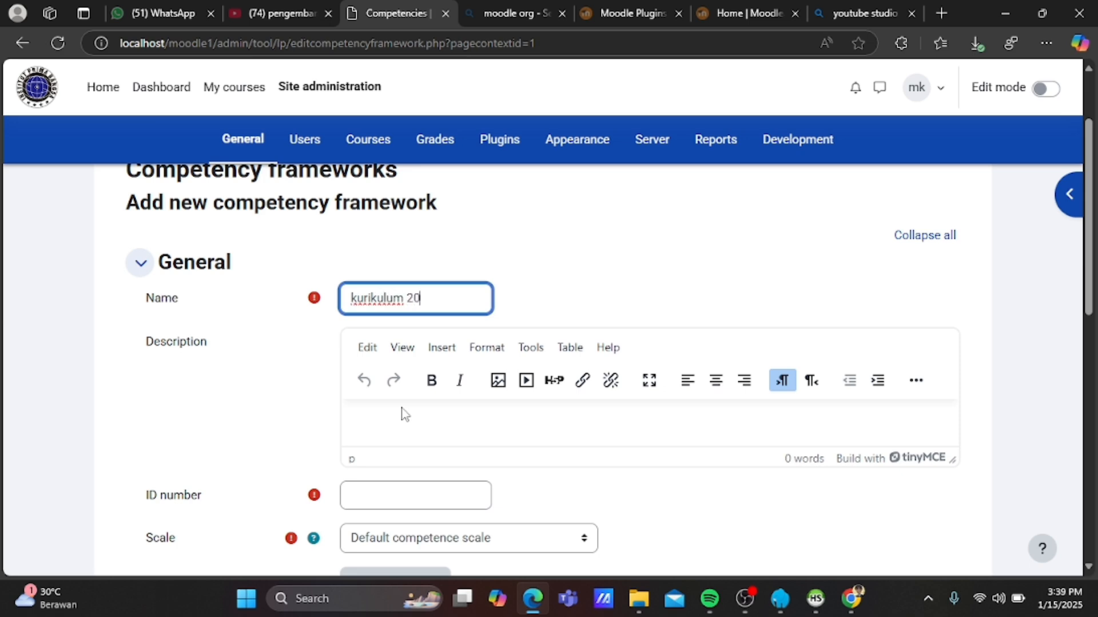
pyautogui.press('BackSpace')
pyautogui.press('BackSpace')
pyautogui.press('BackSpace')
pyautogui.write('2025')
pyautogui.press('BackSpace')
pyautogui.write('5')
pyautogui.press('Left')
pyautogui.press('Left')
pyautogui.press('Left')
pyautogui.press('Left')
pyautogui.press('End')
pyautogui.click(378, 491)
pyautogui.write('01')
# Set Not yet competent as default scale value, both values proficient, and save the framework.
pyautogui.scroll(-3, 377, 490)
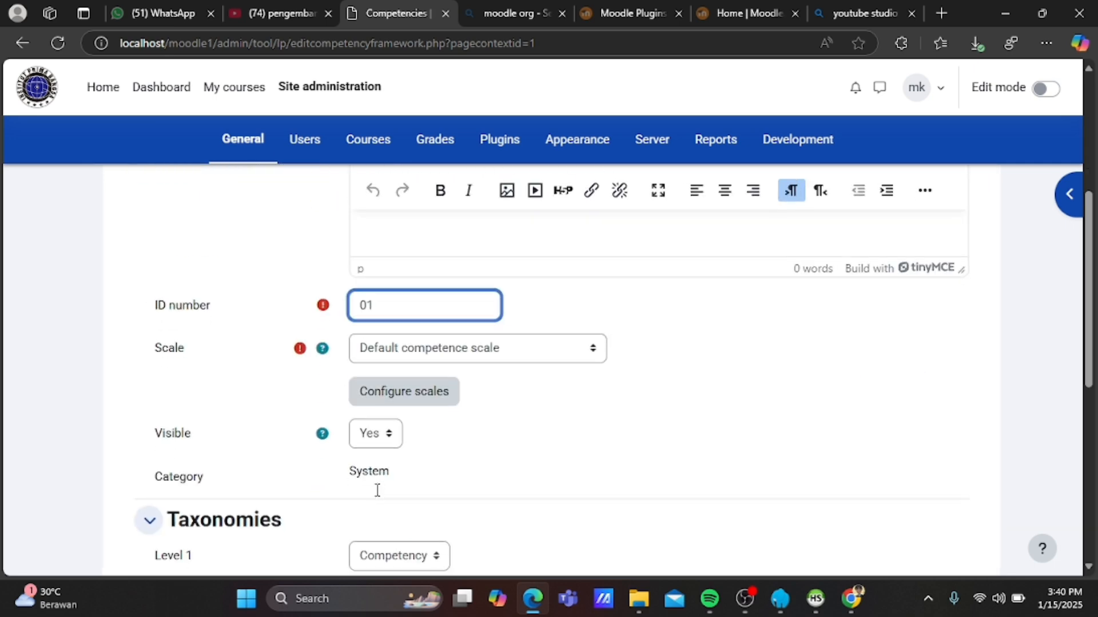
pyautogui.click(440, 377)
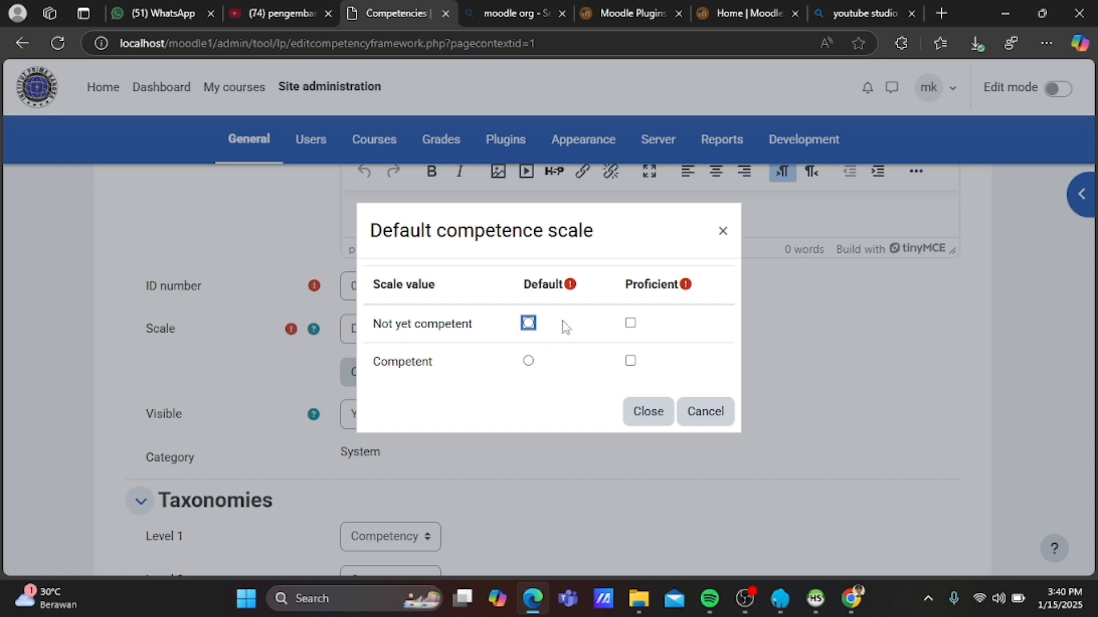
pyautogui.click(527, 324)
pyautogui.click(632, 323)
pyautogui.click(632, 365)
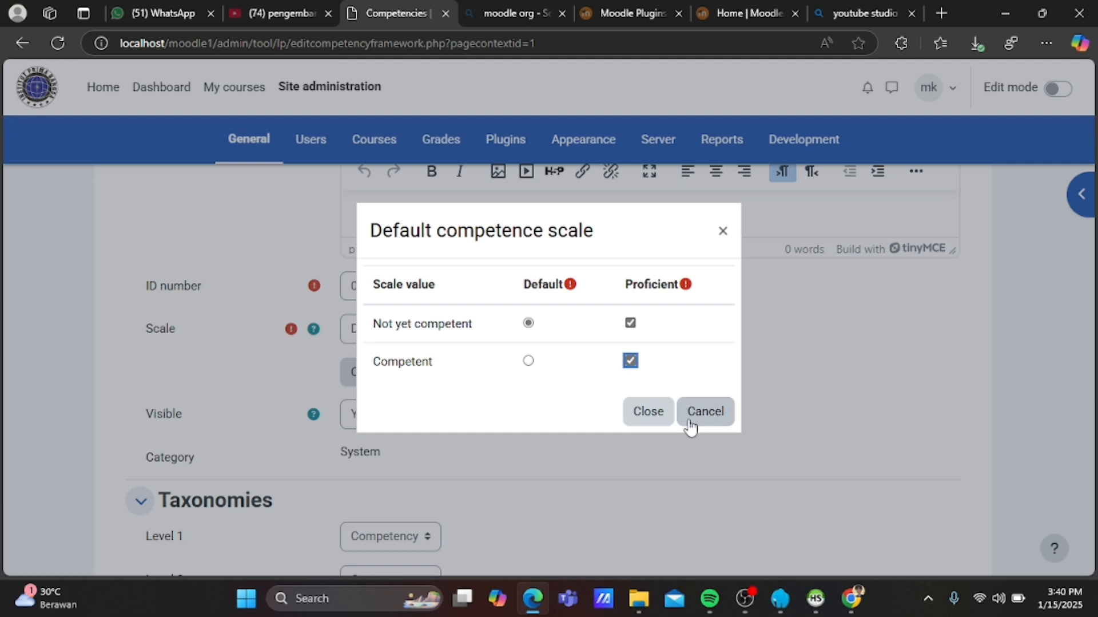
pyautogui.click(658, 419)
pyautogui.scroll(-5, 664, 426)
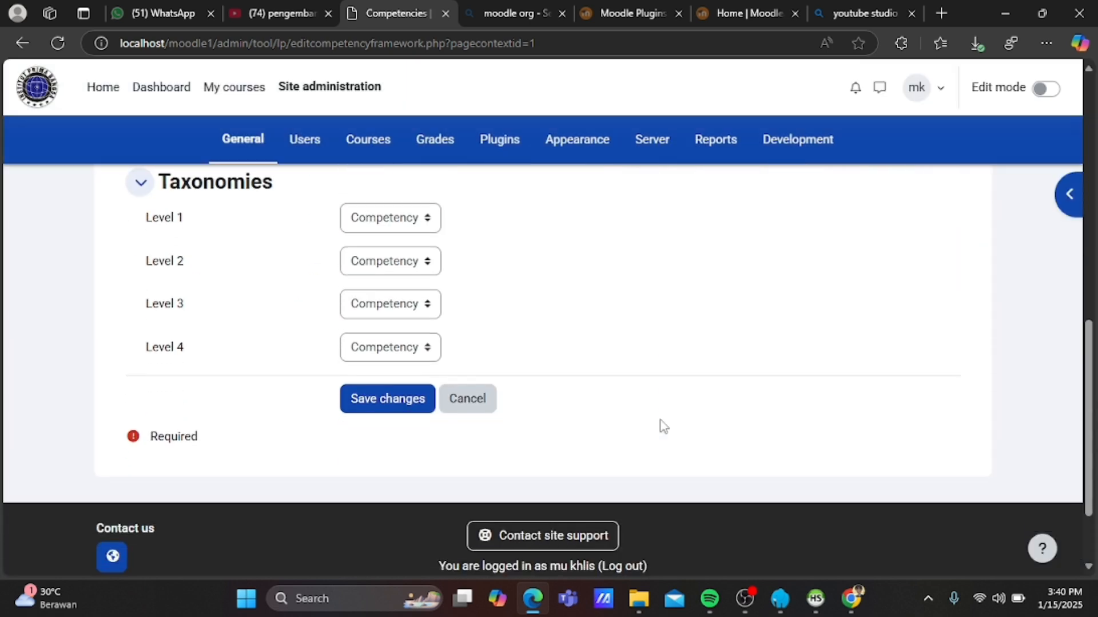
pyautogui.click(383, 407)
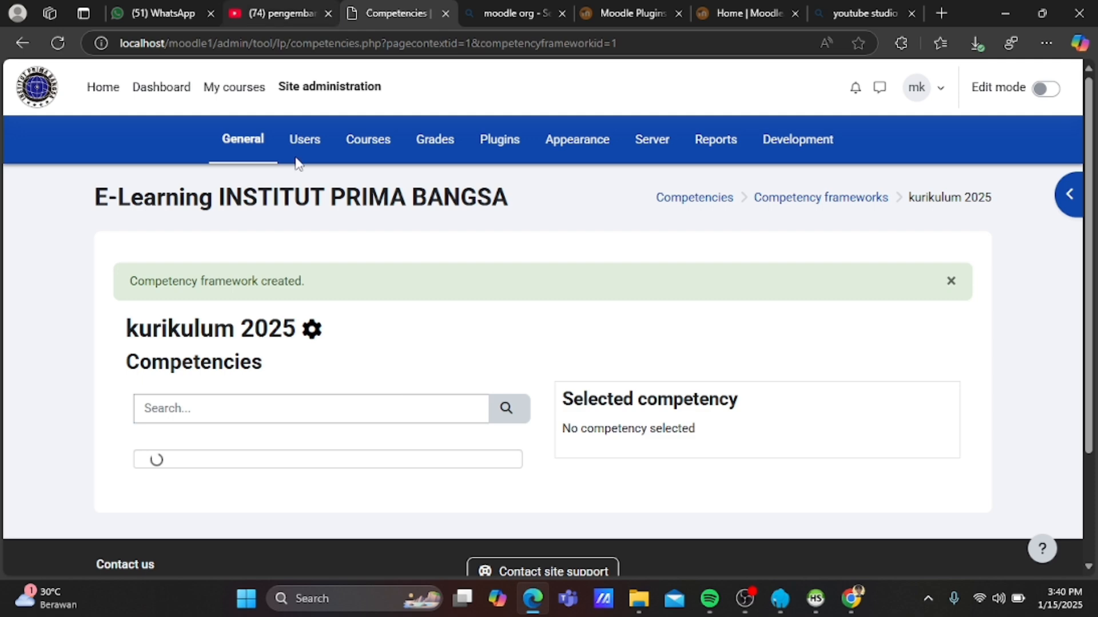
# Close the YouTube video tab and briefly check the browser's recent downloads list.
pyautogui.click(328, 13)
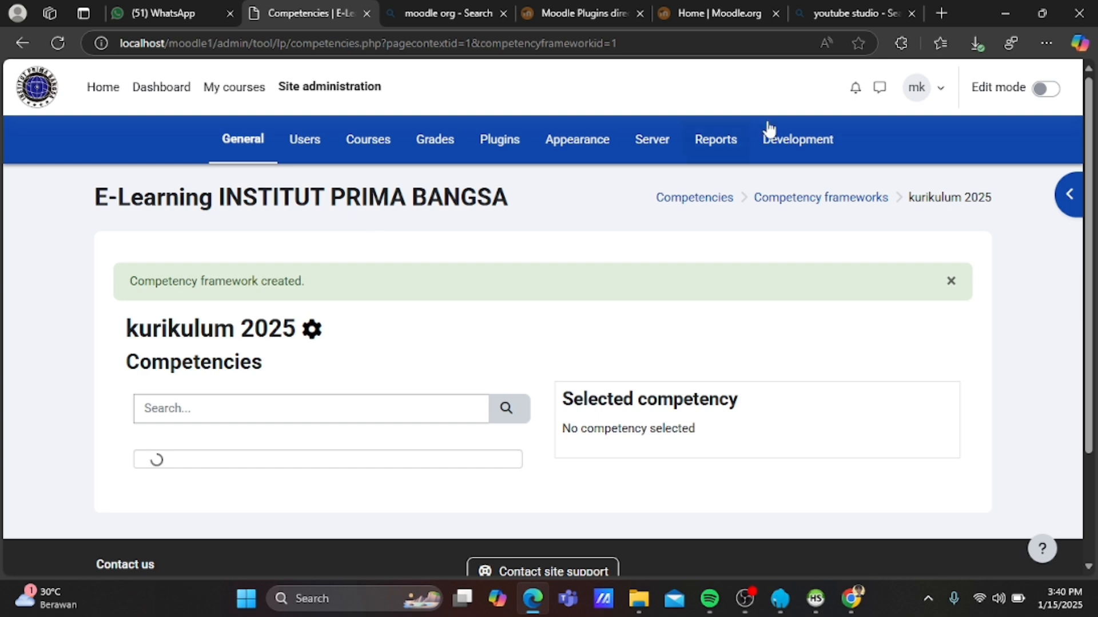
pyautogui.click(974, 46)
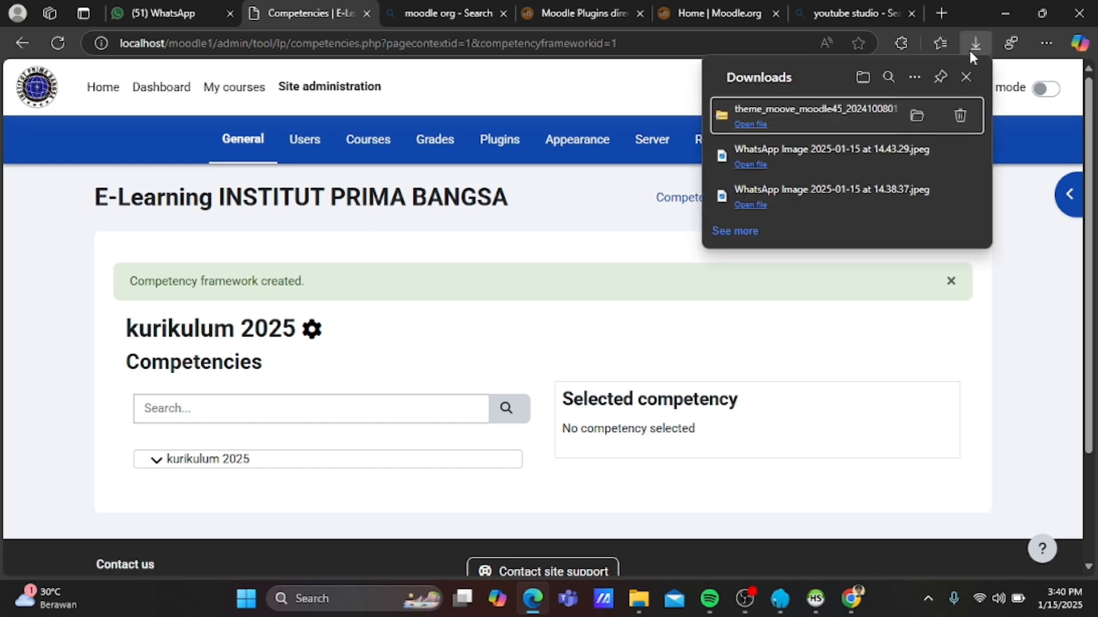
pyautogui.click(970, 49)
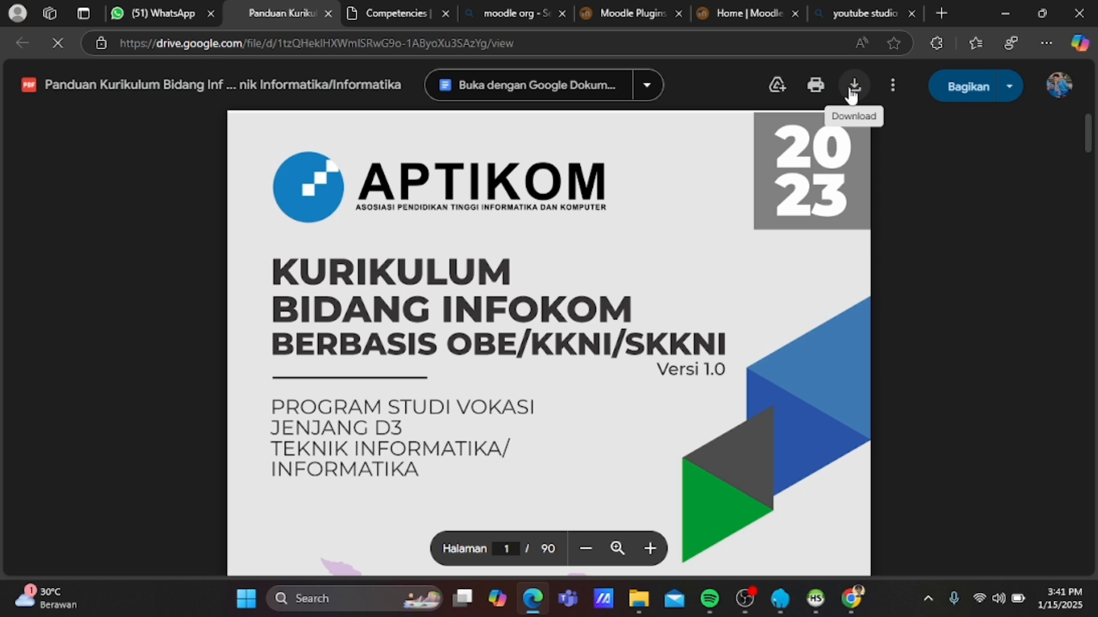
# Scroll the guide PDF down to Tabel 12 (Pemetaan CPL - CPMK - MK) showing CPL01.
pyautogui.scroll(-20, 699, 332)
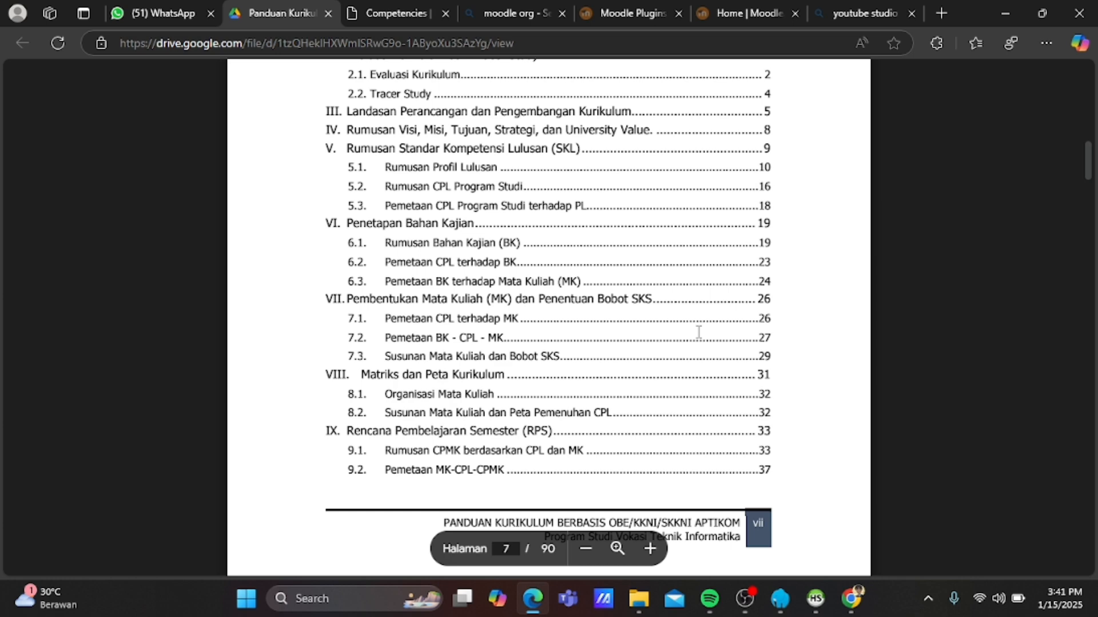
pyautogui.scroll(-20, 699, 332)
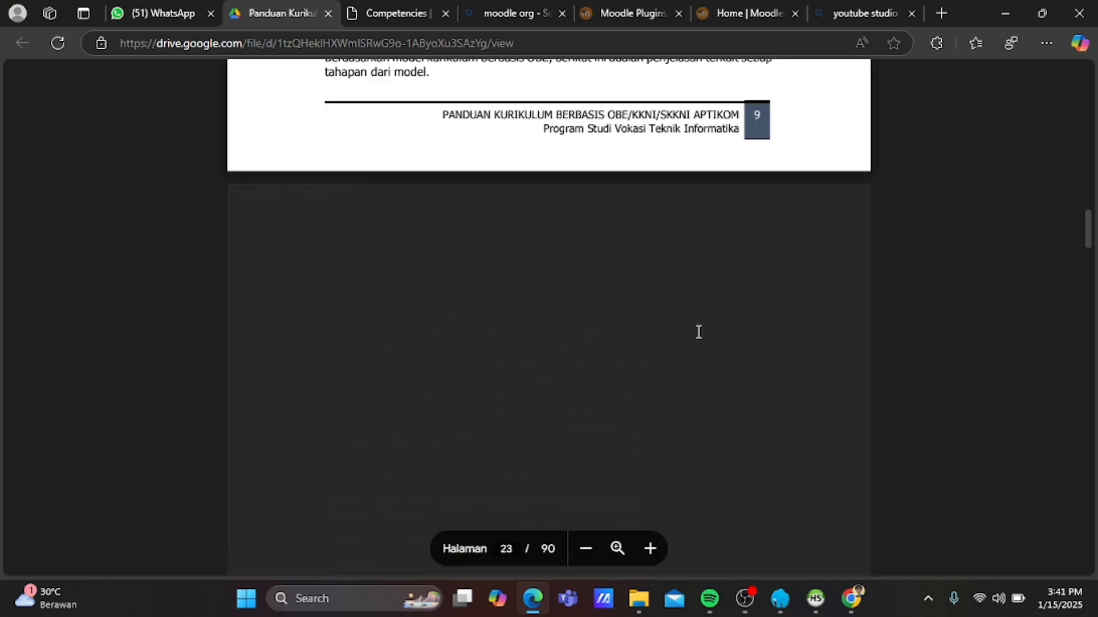
pyautogui.scroll(-5, 699, 331)
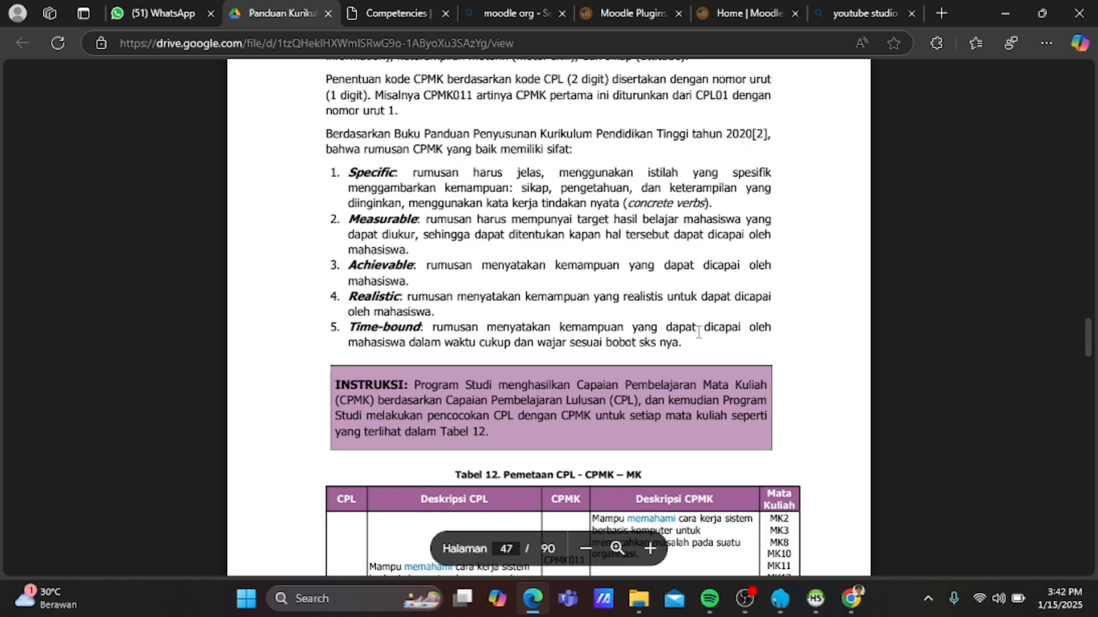
pyautogui.scroll(-5, 698, 332)
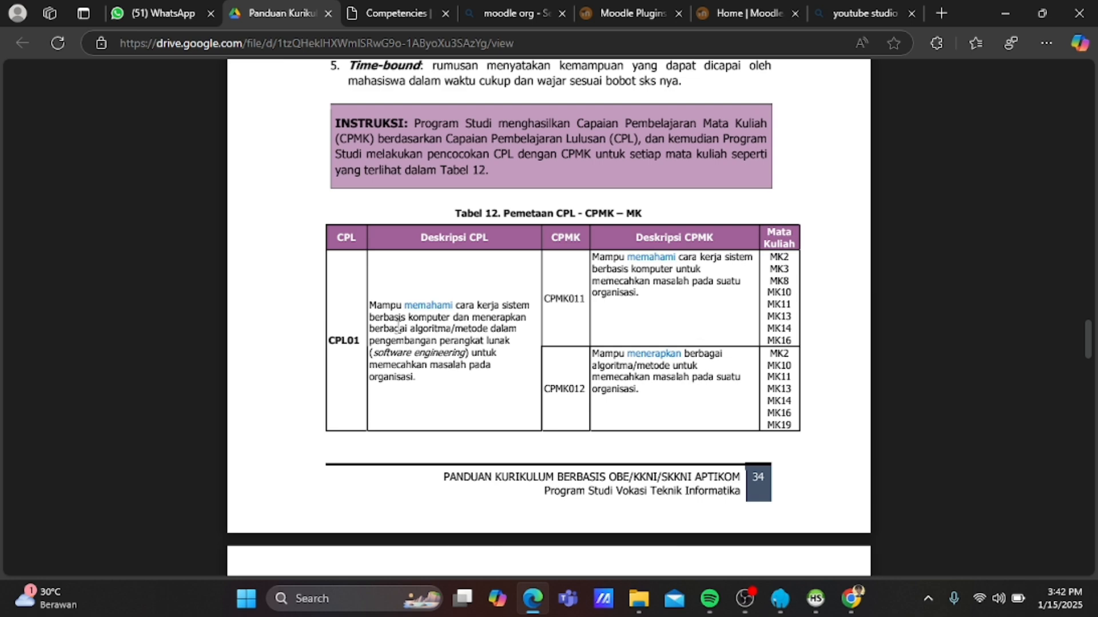
# Back on the competencies page, select the kurikulum 2025 node and choose Add competency.
pyautogui.click(386, 8)
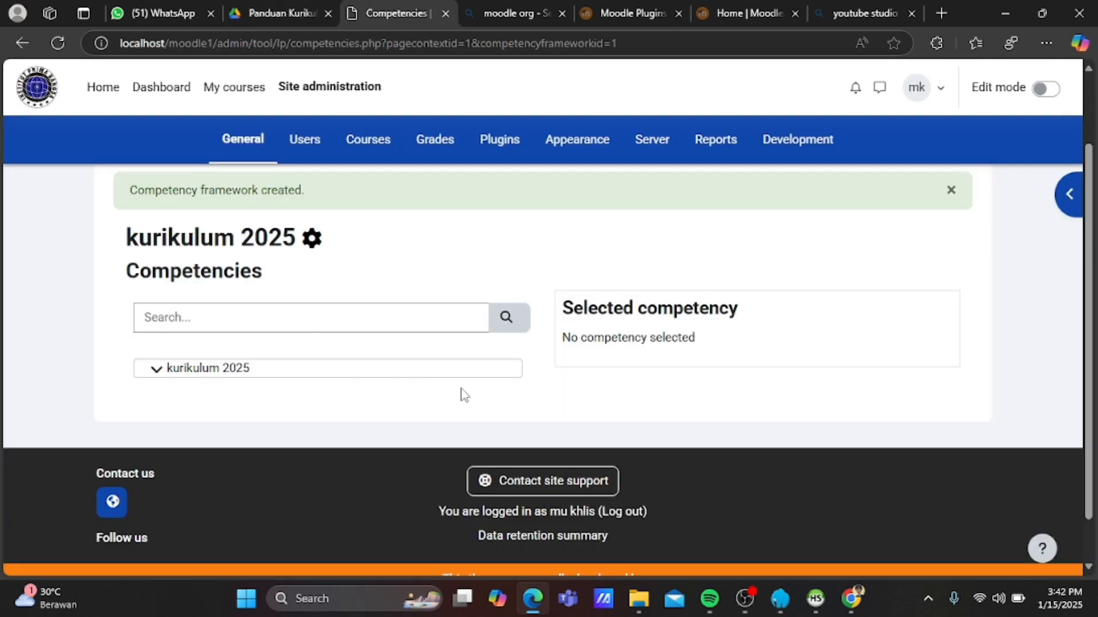
pyautogui.click(232, 375)
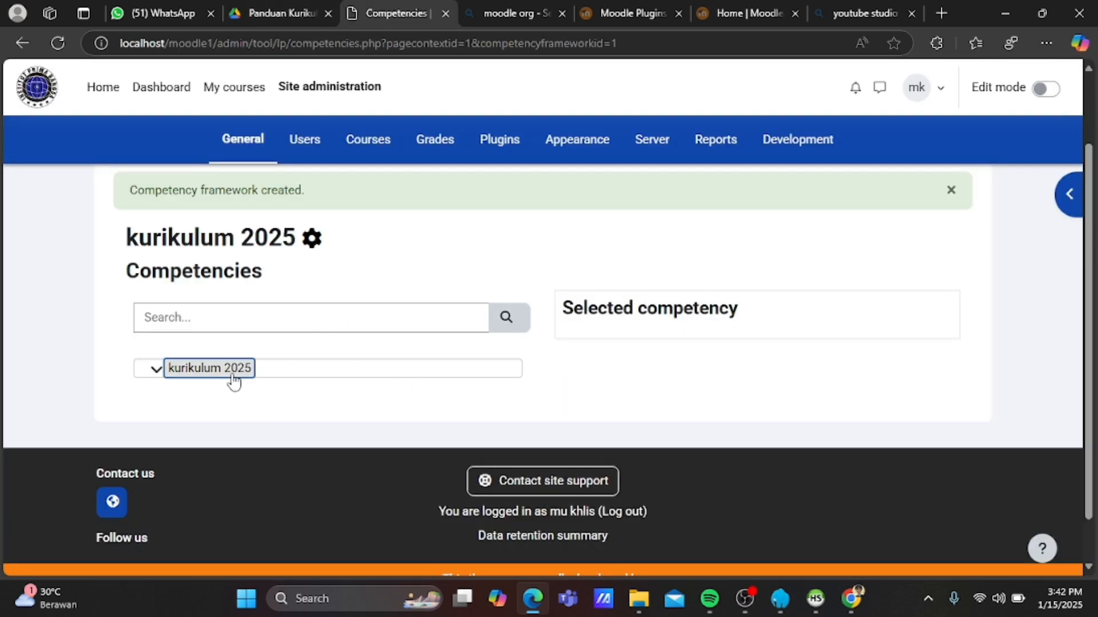
pyautogui.click(156, 369)
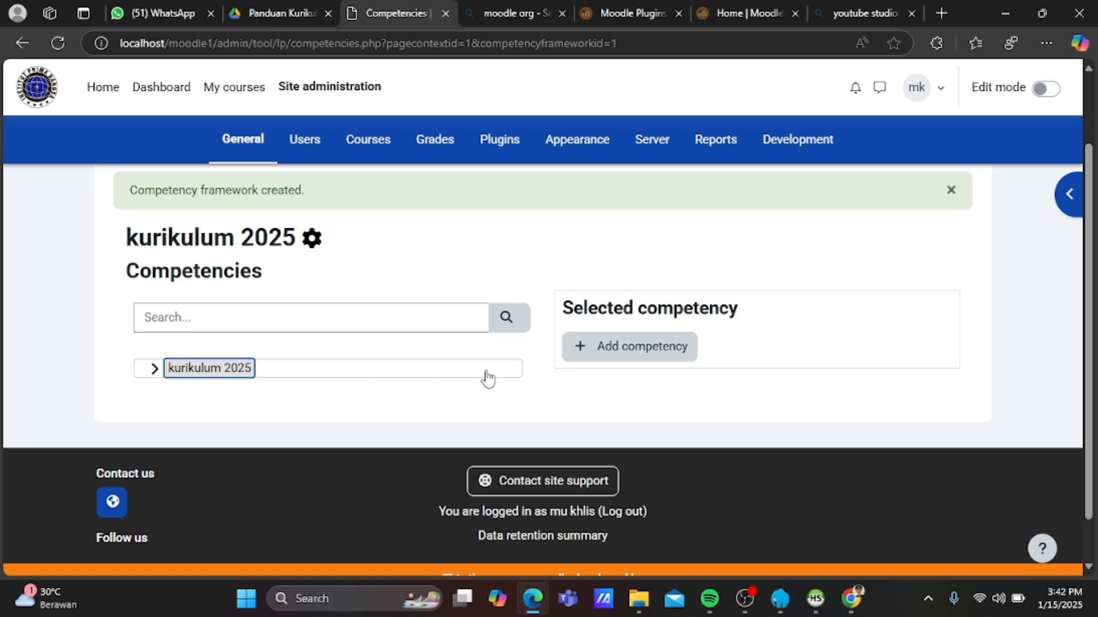
pyautogui.click(677, 357)
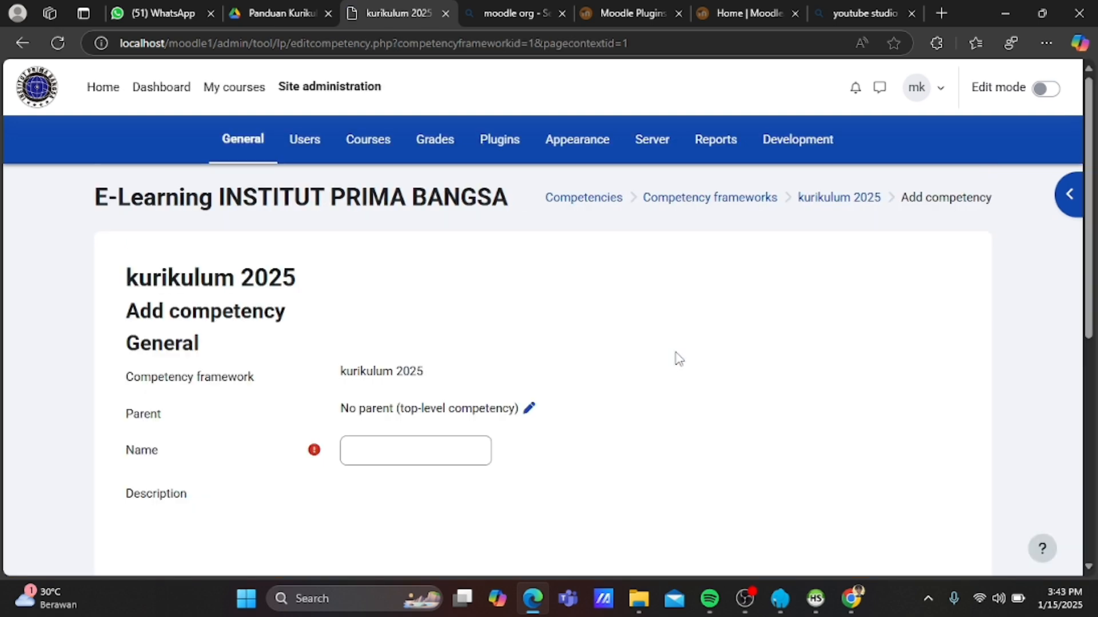
# Enter Name CPL01 and ID number 02 in the Add competency form.
pyautogui.scroll(-2, 400, 448)
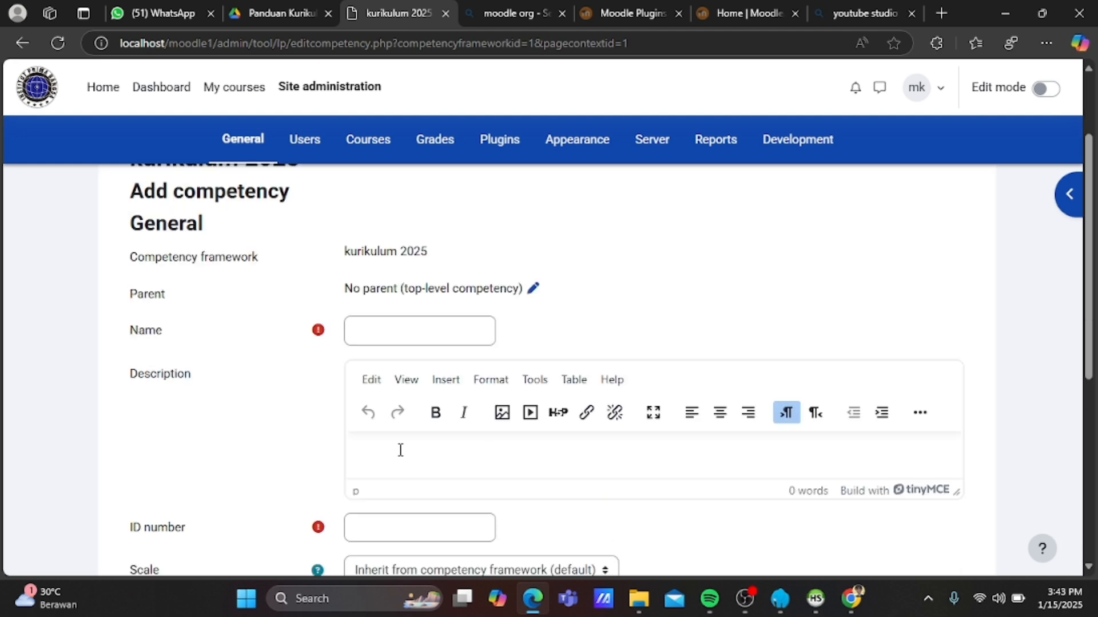
pyautogui.click(400, 327)
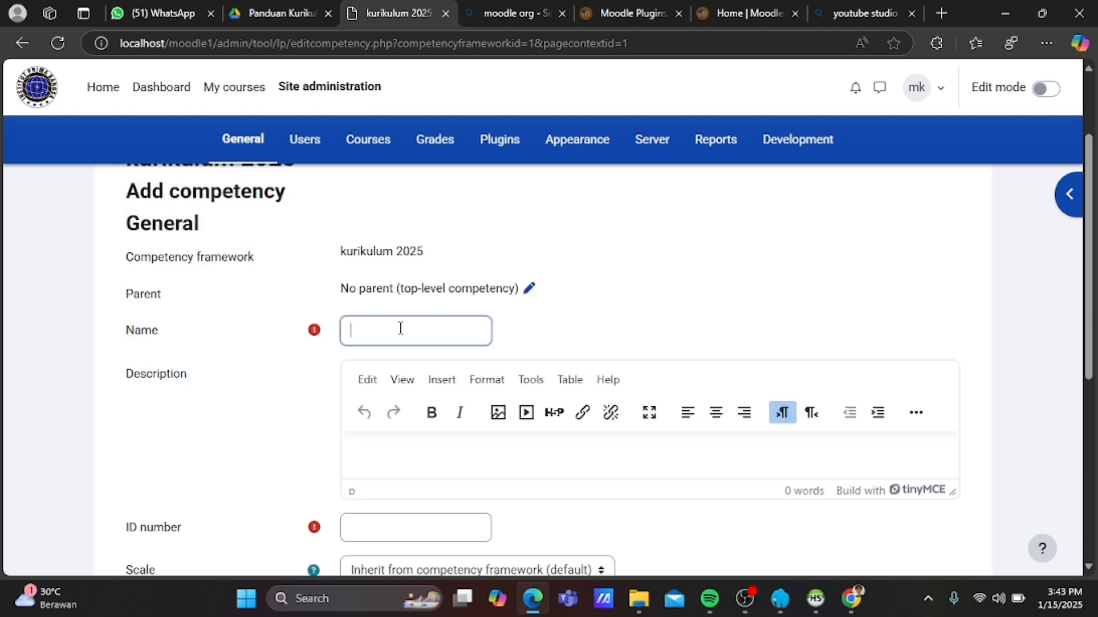
pyautogui.write('CPL01')
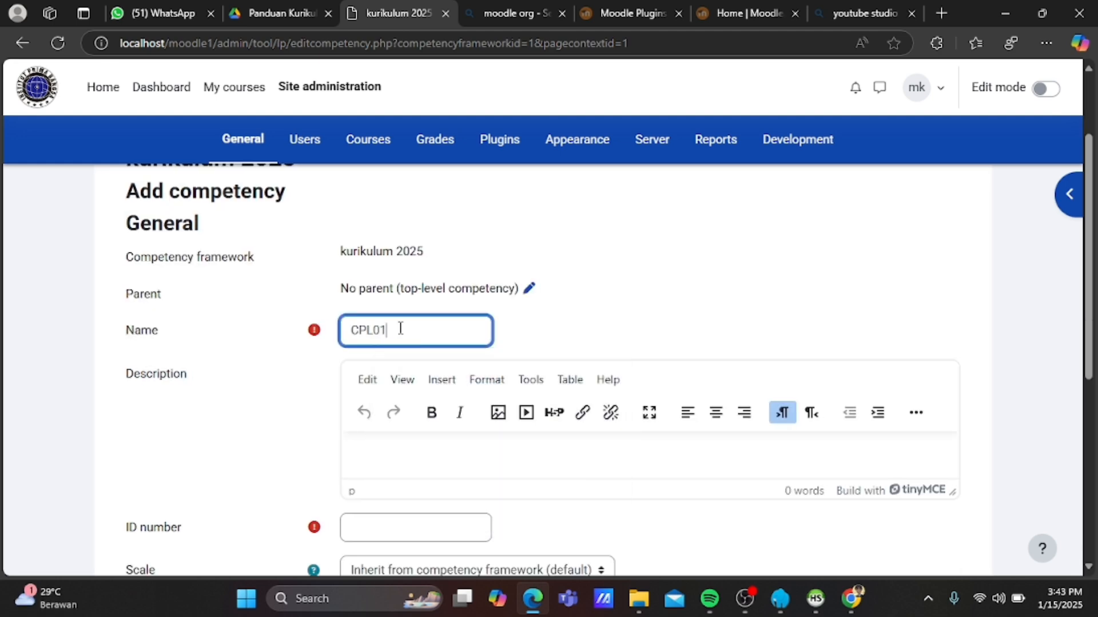
pyautogui.scroll(-1, 540, 326)
pyautogui.scroll(-1, 541, 326)
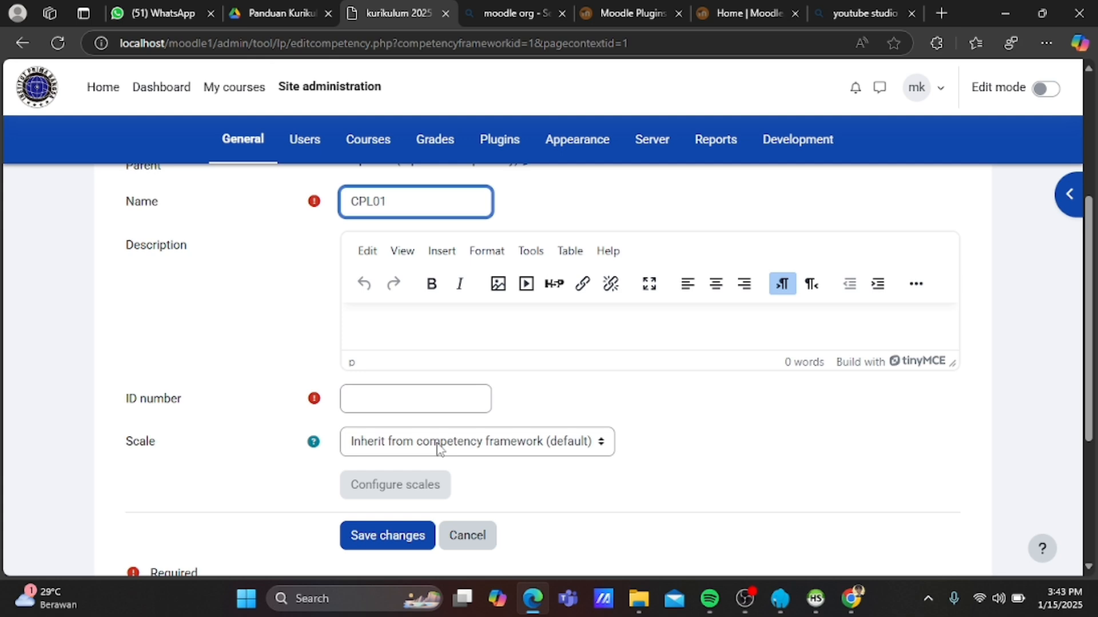
pyautogui.click(434, 398)
pyautogui.write('02')
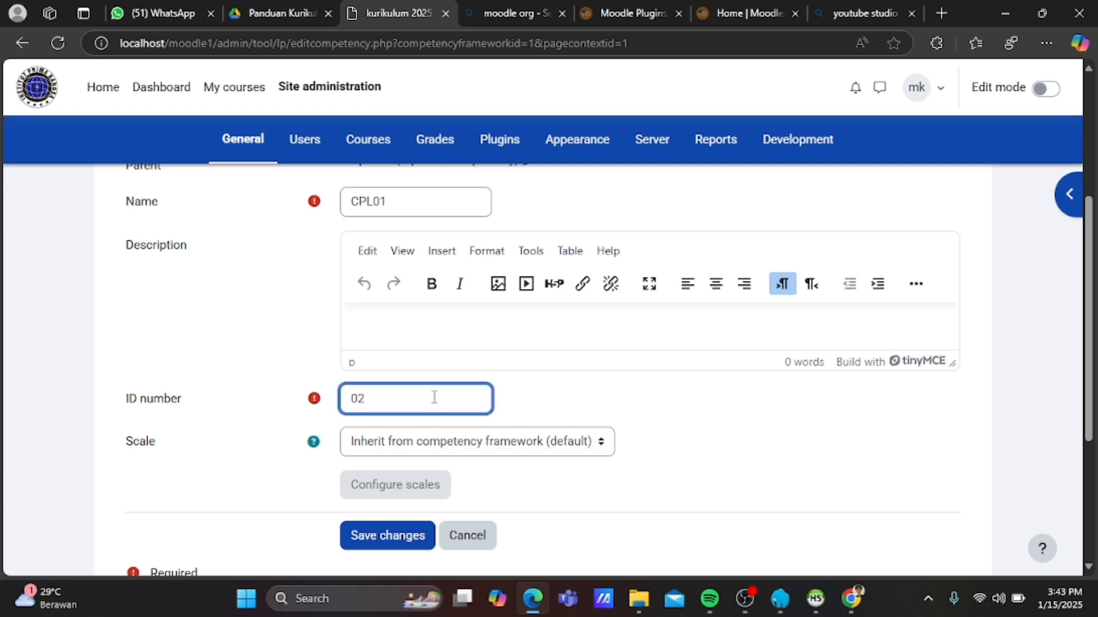
# Copy the CPL01 description from the guide PDF and paste it into Description.
pyautogui.scroll(-2, 434, 396)
pyautogui.scroll(2, 434, 401)
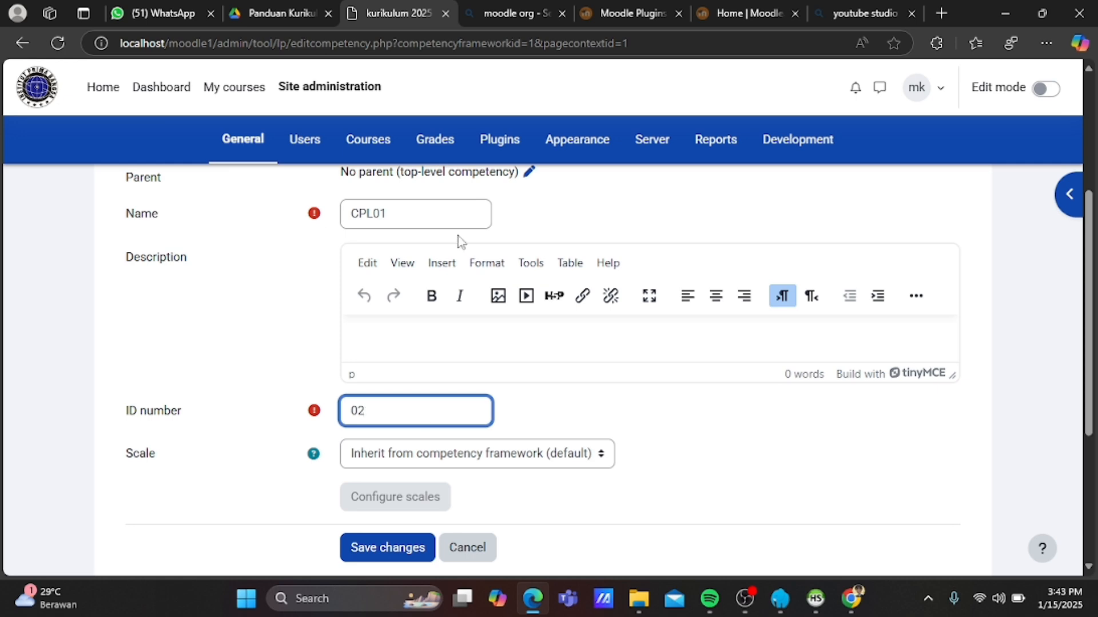
pyautogui.click(280, 11)
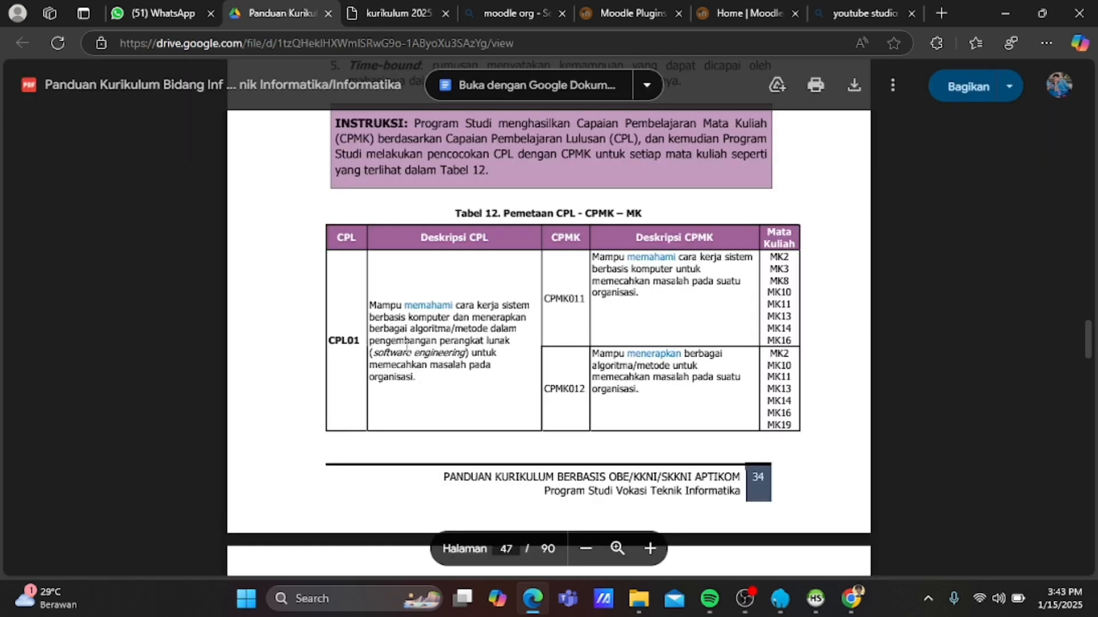
pyautogui.moveTo(369, 304); pyautogui.dragTo(432, 417)
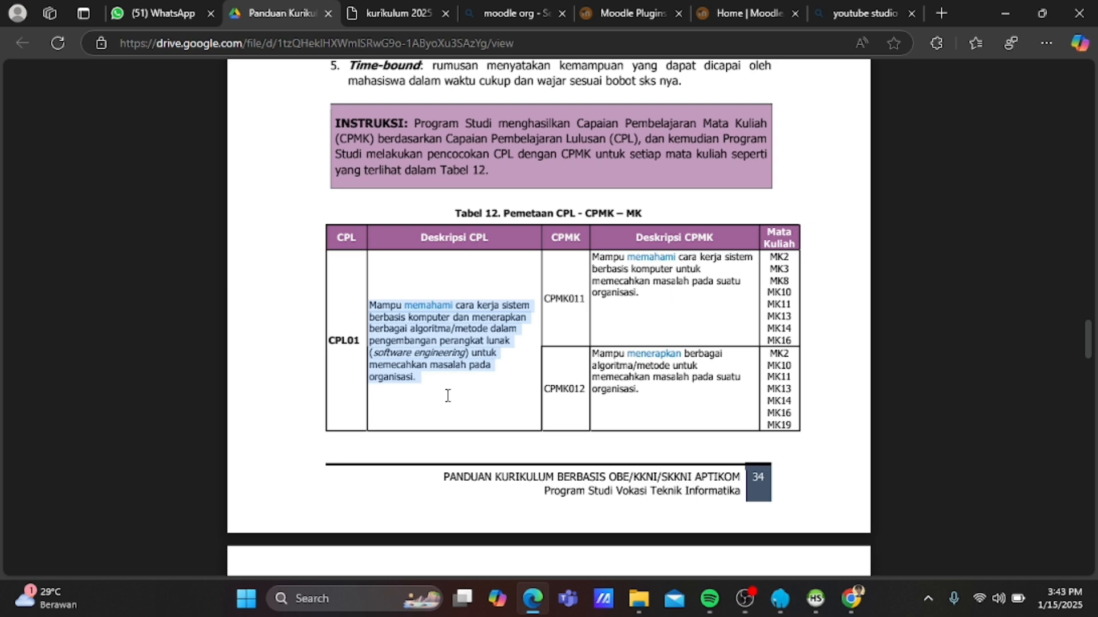
pyautogui.click(448, 394)
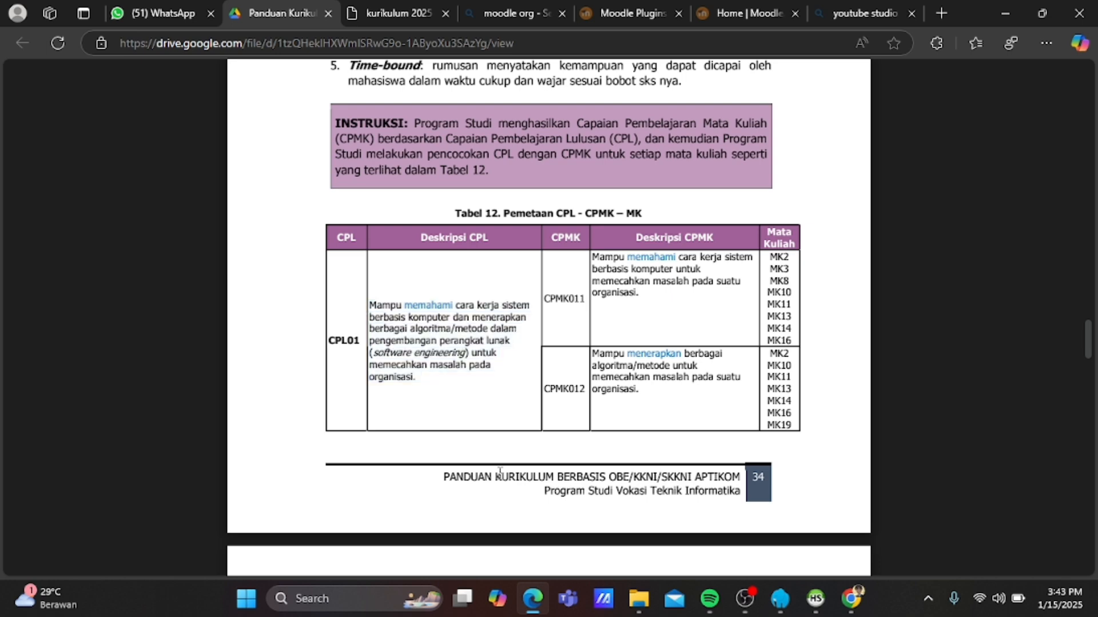
pyautogui.click(412, 7)
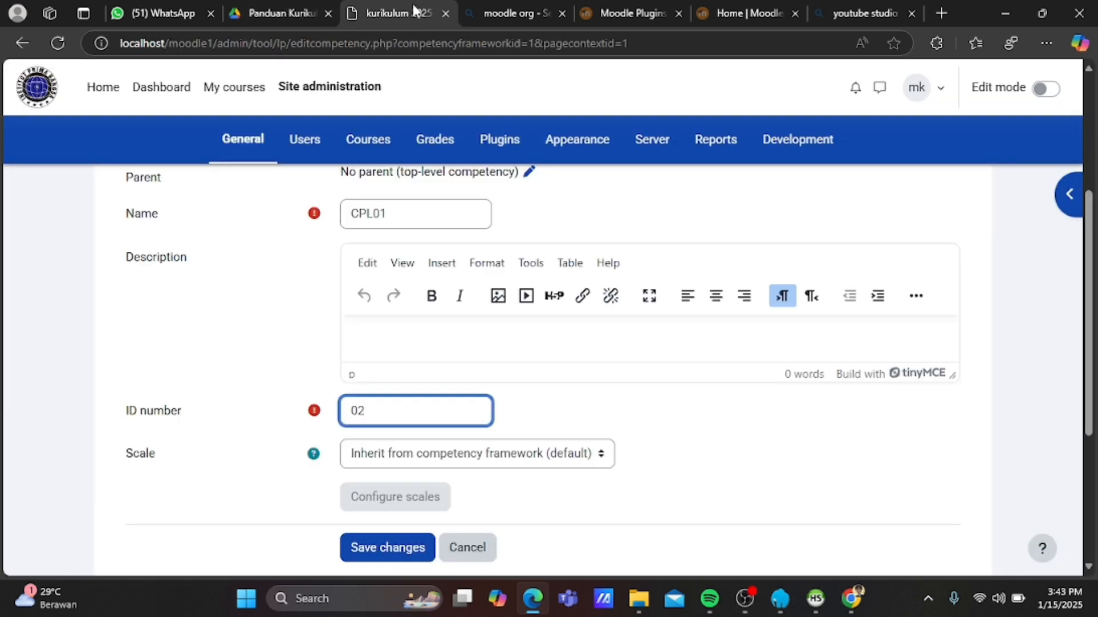
pyautogui.click(446, 342)
pyautogui.hotkey('ctrl', 'v')
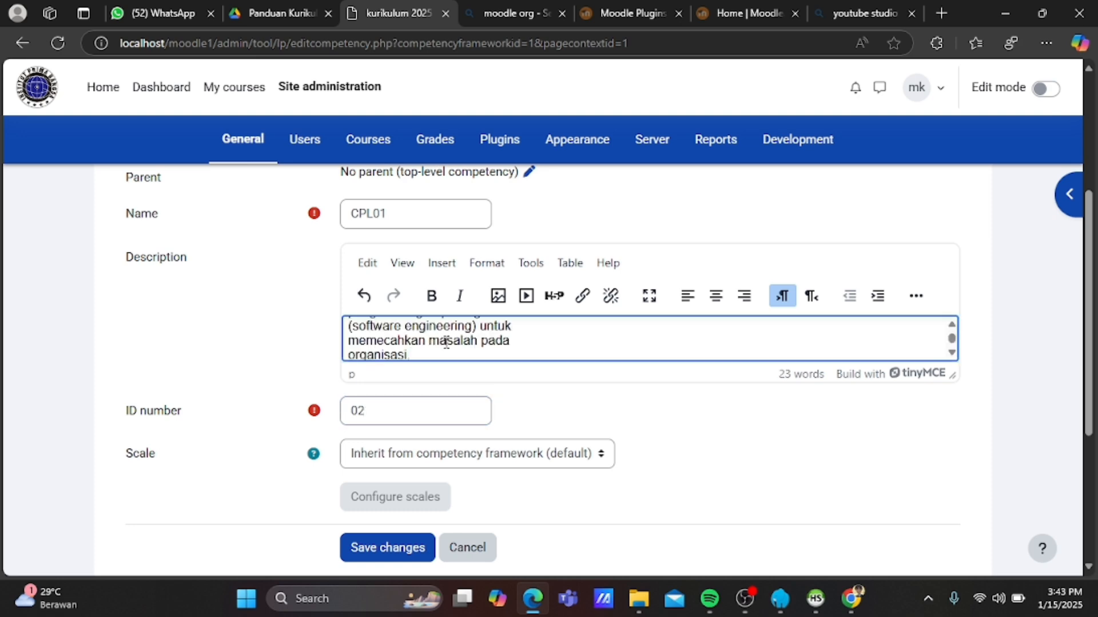
pyautogui.scroll(3, 446, 341)
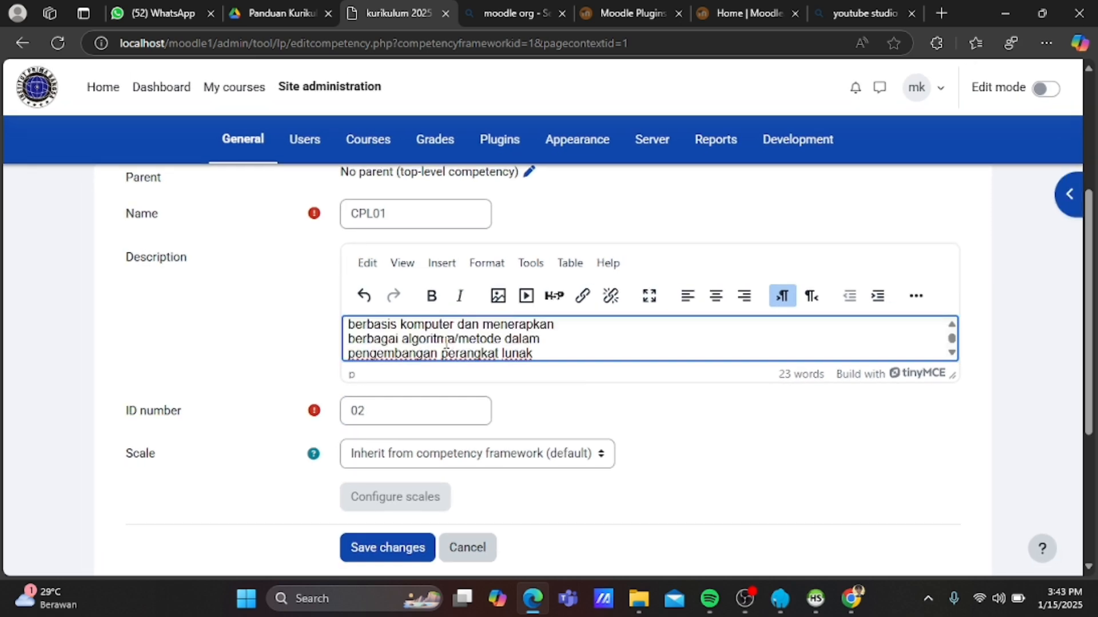
pyautogui.scroll(2, 446, 343)
pyautogui.scroll(-4, 445, 346)
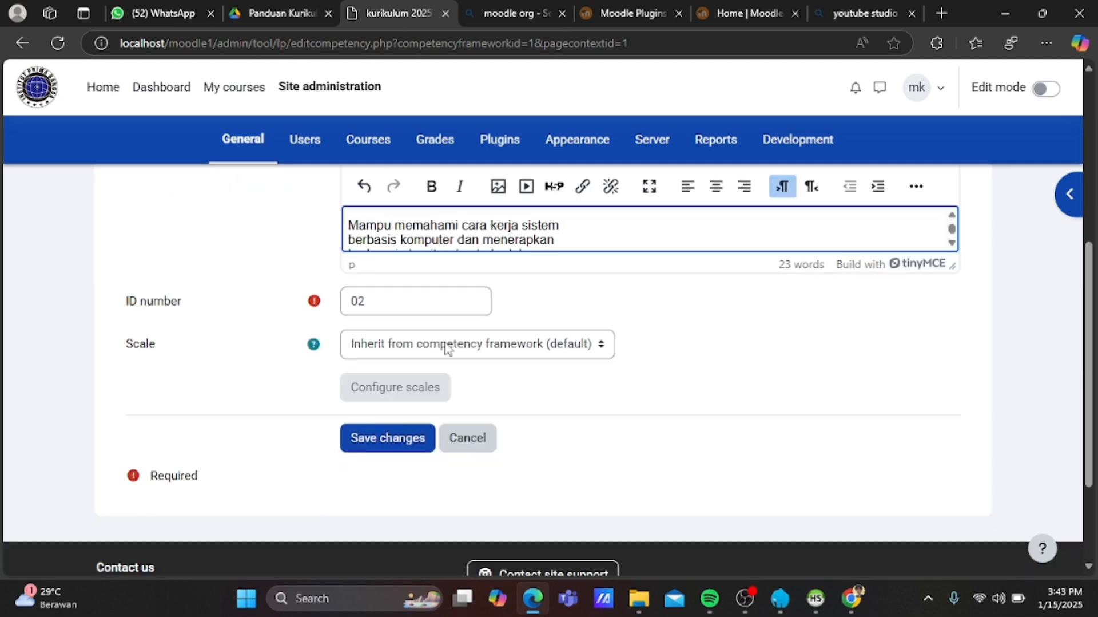
# Save CPL01, then reselect kurikulum 2025 and start another new competency.
pyautogui.click(408, 444)
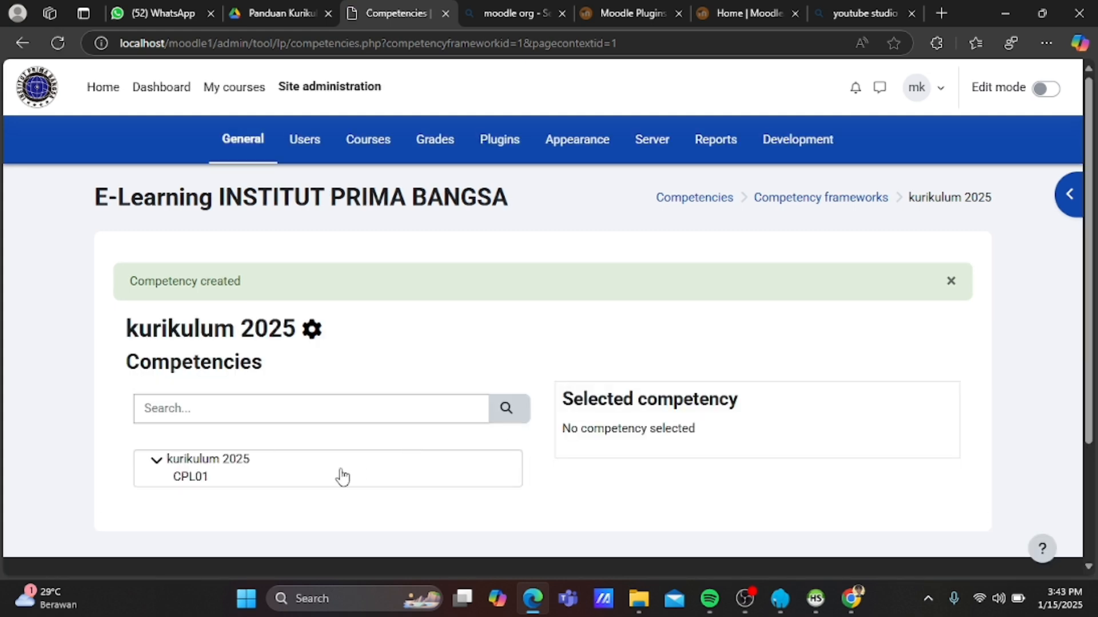
pyautogui.click(179, 463)
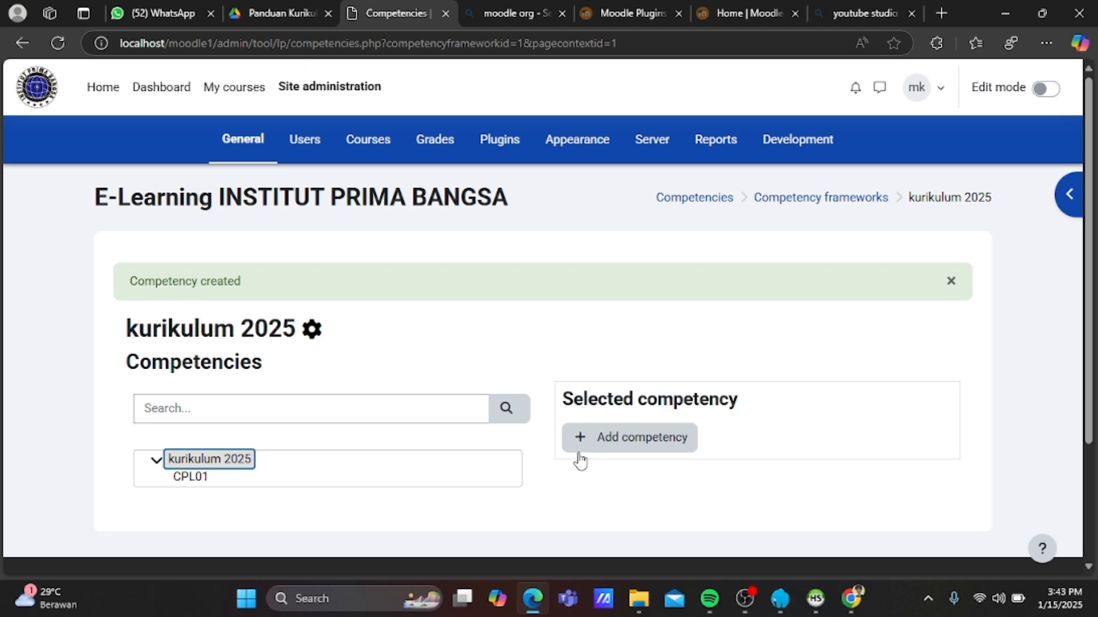
pyautogui.click(597, 453)
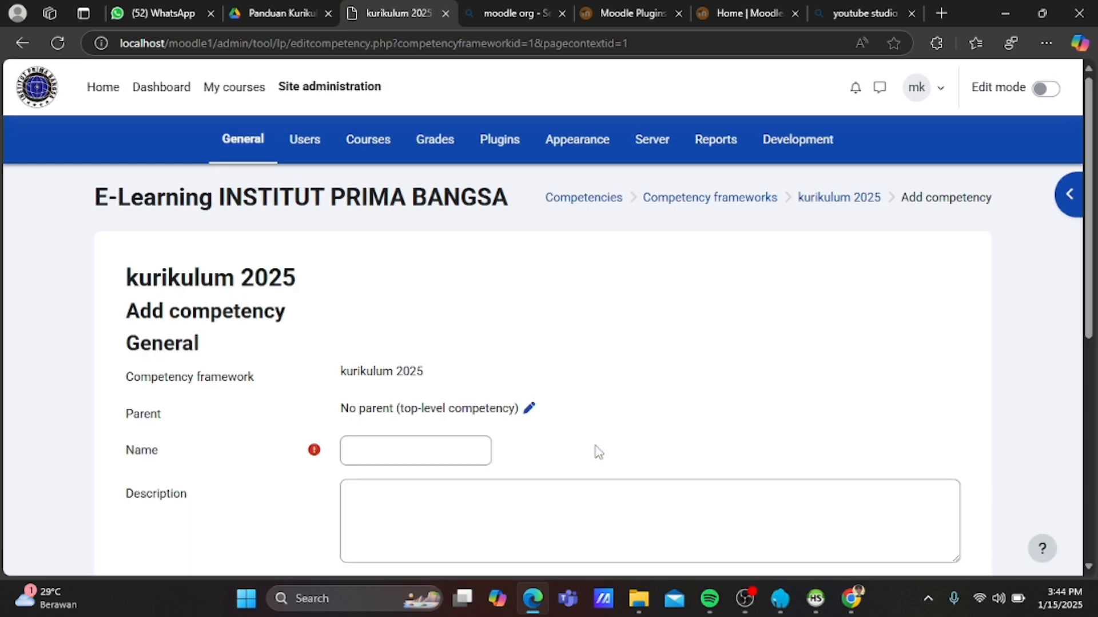
# Select the CPL02 description text in the curriculum guide PDF.
pyautogui.click(405, 449)
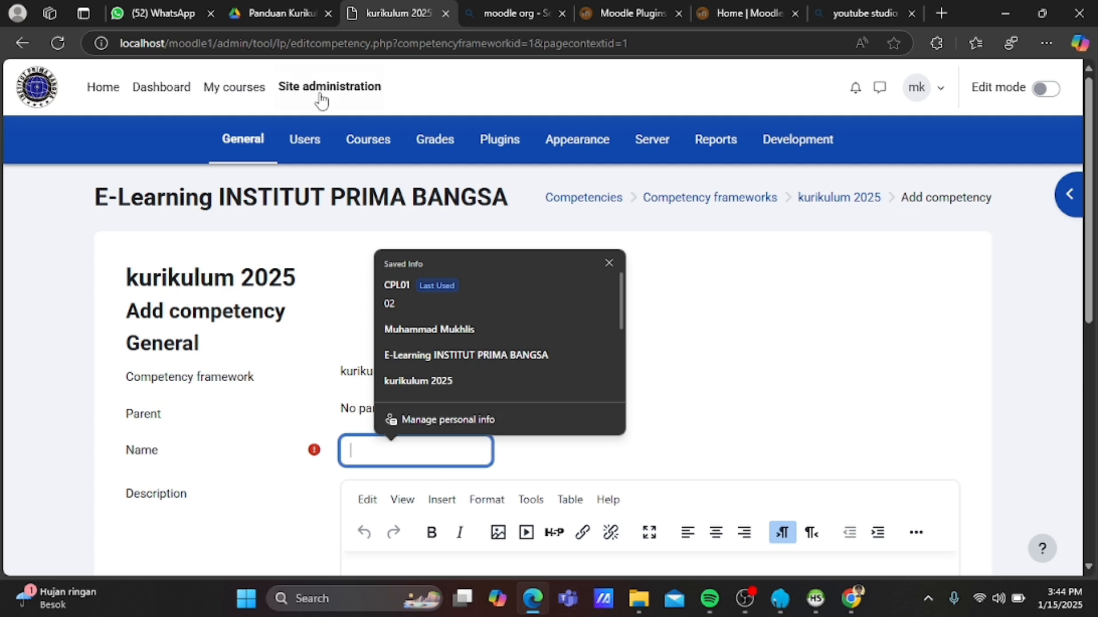
pyautogui.click(277, 12)
pyautogui.scroll(-6, 361, 229)
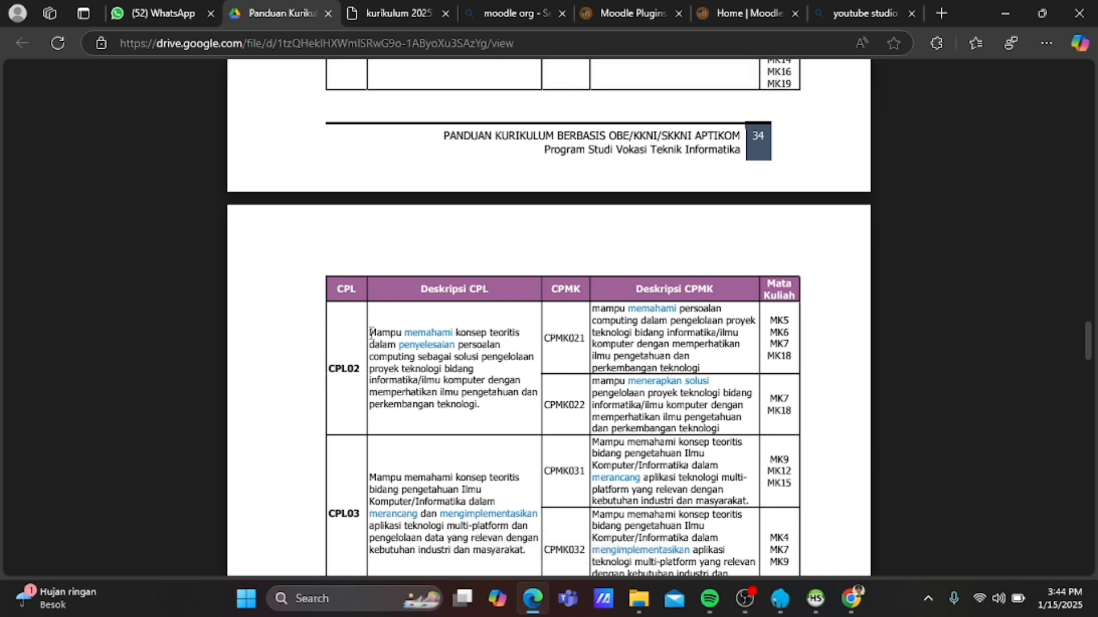
pyautogui.moveTo(369, 333); pyautogui.dragTo(489, 409)
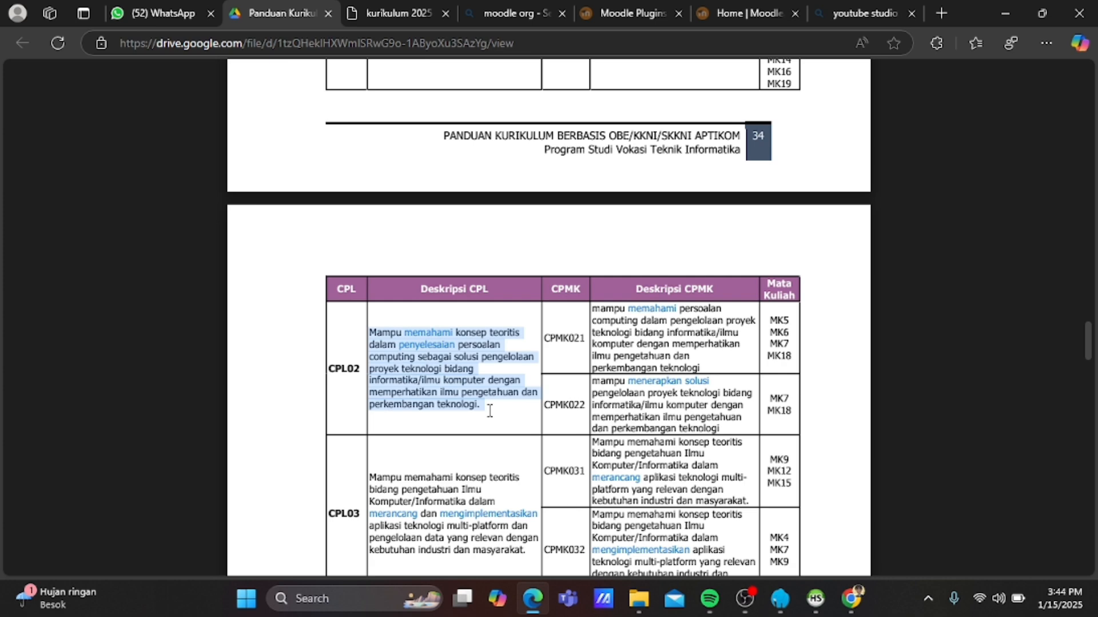
# Enter Name CPL02 and ID number 03, paste the description, and save.
pyautogui.click(389, 13)
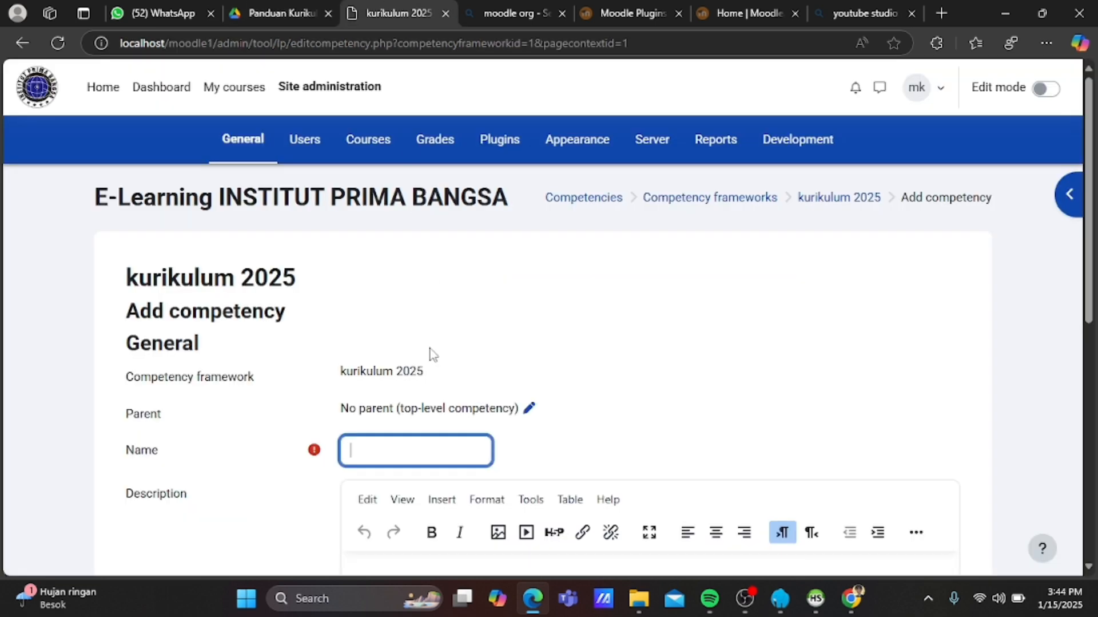
pyautogui.write('CPL02')
pyautogui.scroll(-2, 433, 361)
pyautogui.scroll(-2, 432, 362)
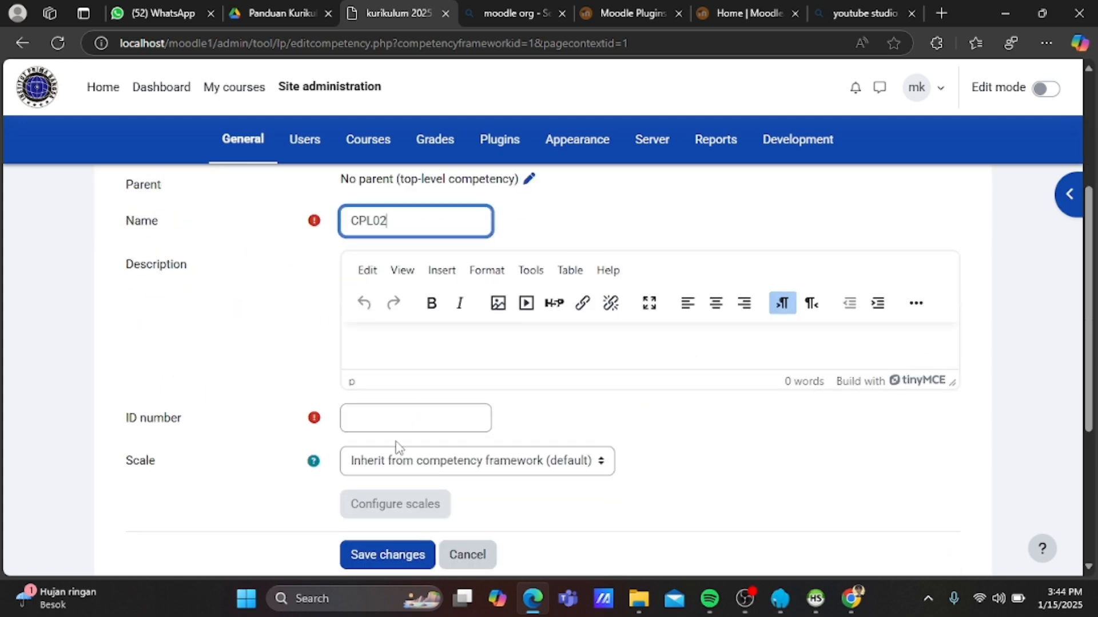
pyautogui.click(395, 423)
pyautogui.write('03')
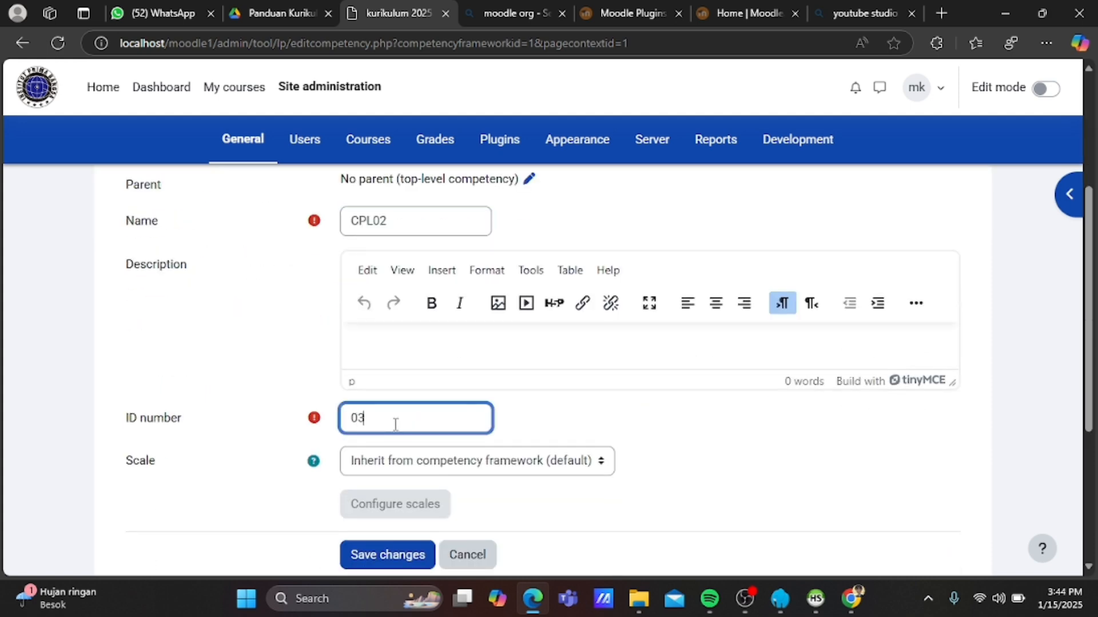
pyautogui.scroll(-1, 396, 427)
pyautogui.click(428, 253)
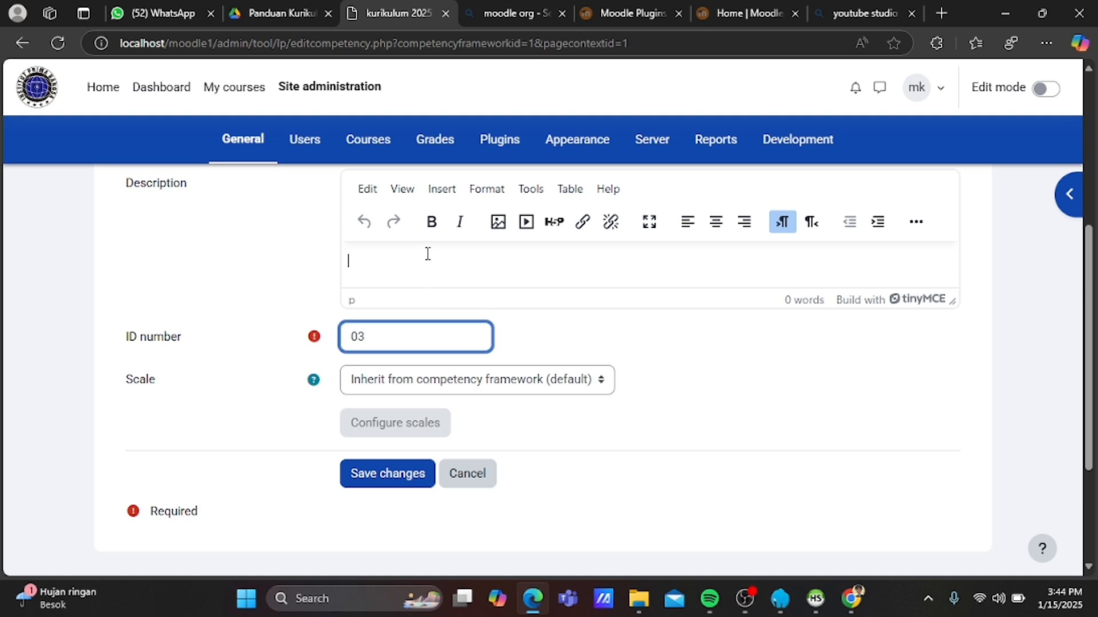
pyautogui.hotkey('ctrl', 'v')
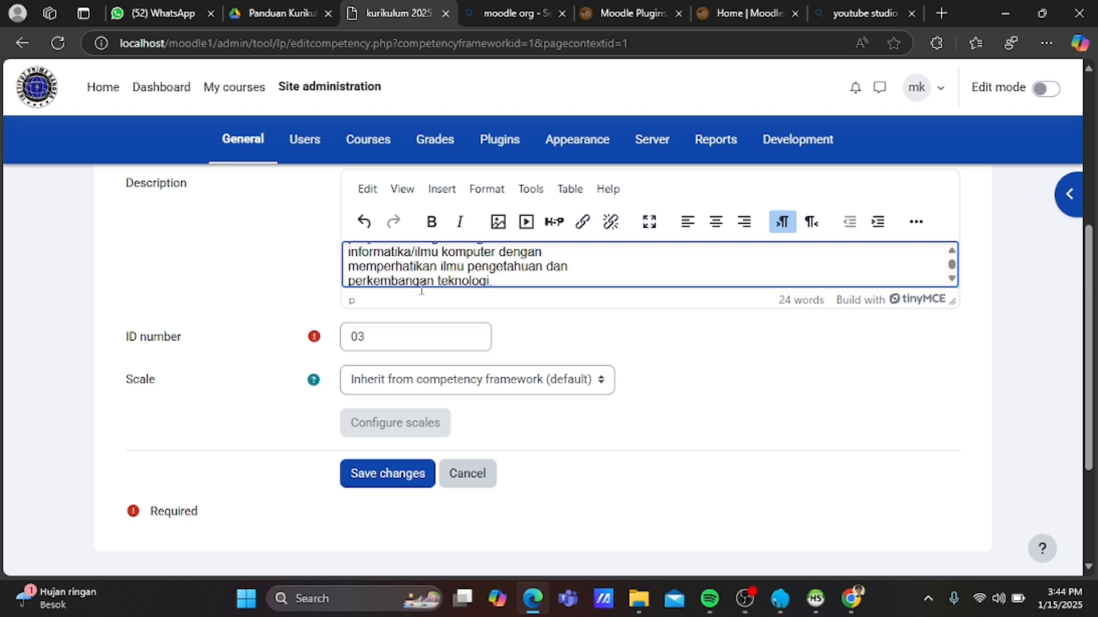
pyautogui.click(396, 482)
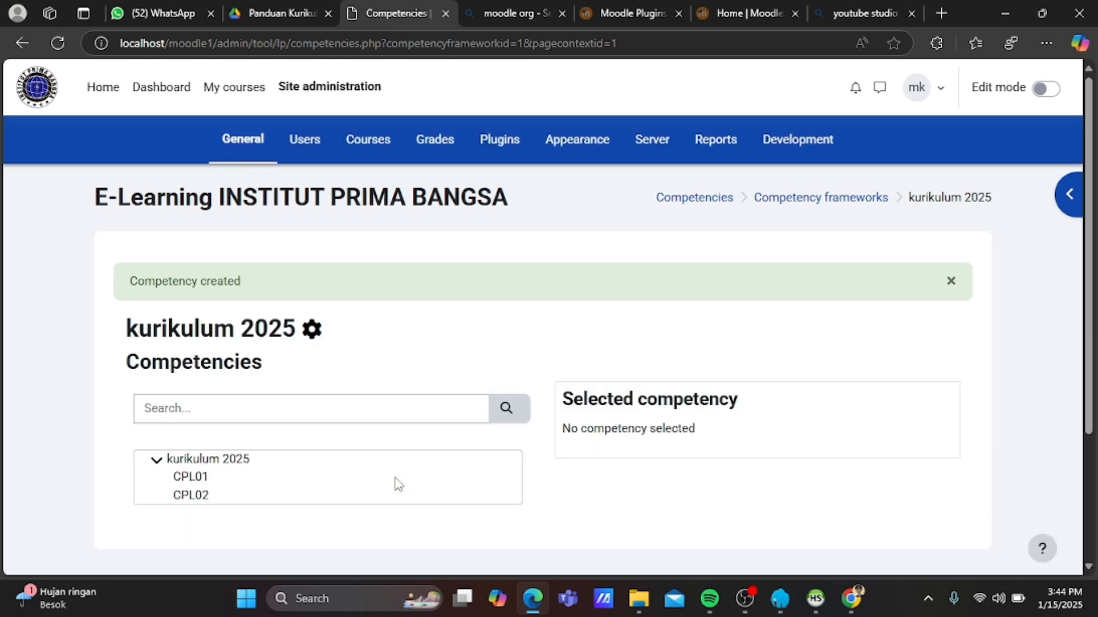
# Select the kurikulum 2025 node in the tree and choose Add competency.
pyautogui.click(220, 461)
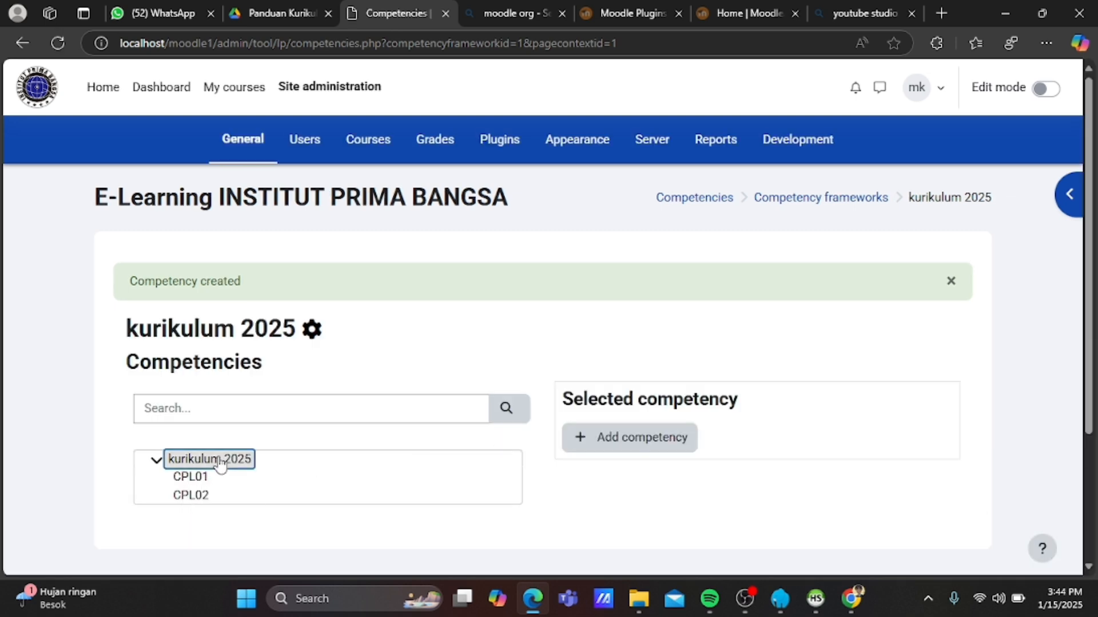
pyautogui.click(614, 444)
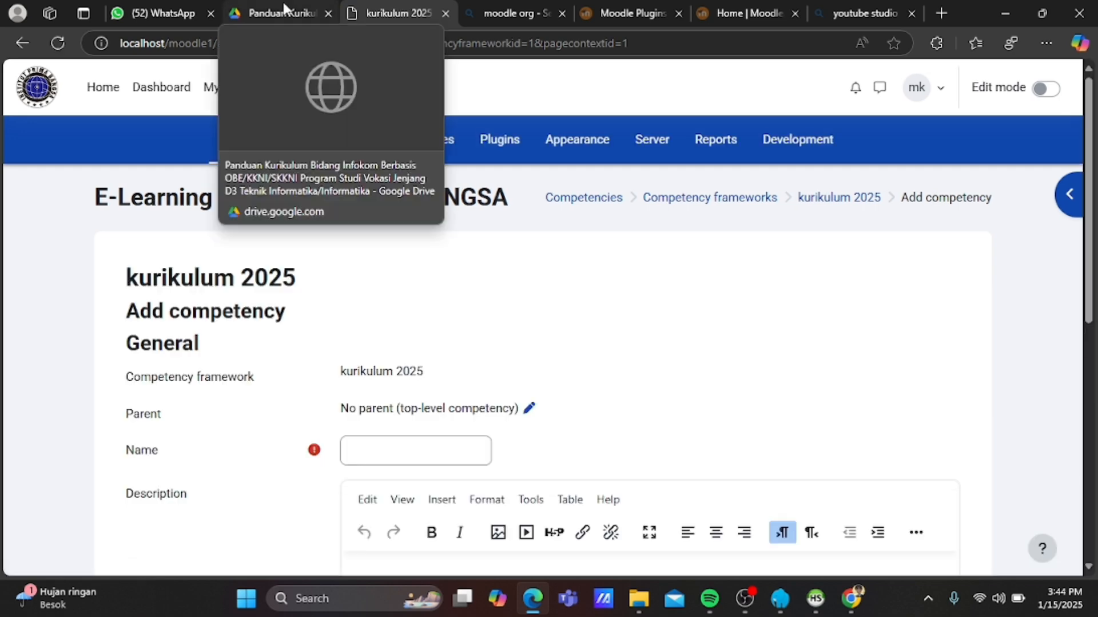
pyautogui.click(283, 2)
pyautogui.scroll(-3, 412, 315)
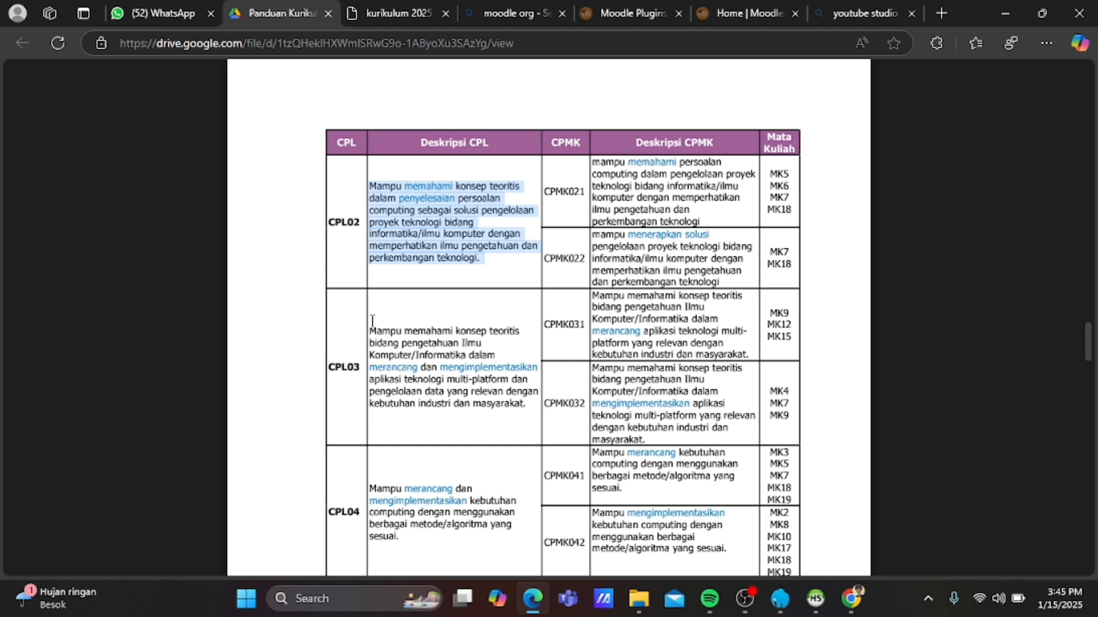
pyautogui.rightClick(476, 363)
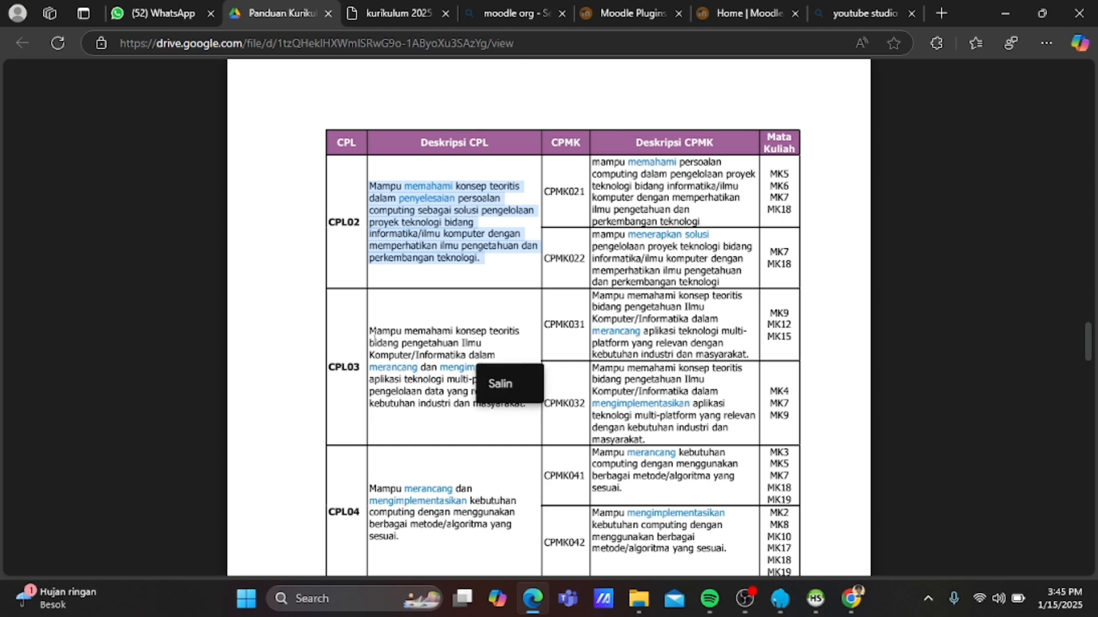
pyautogui.click(373, 330)
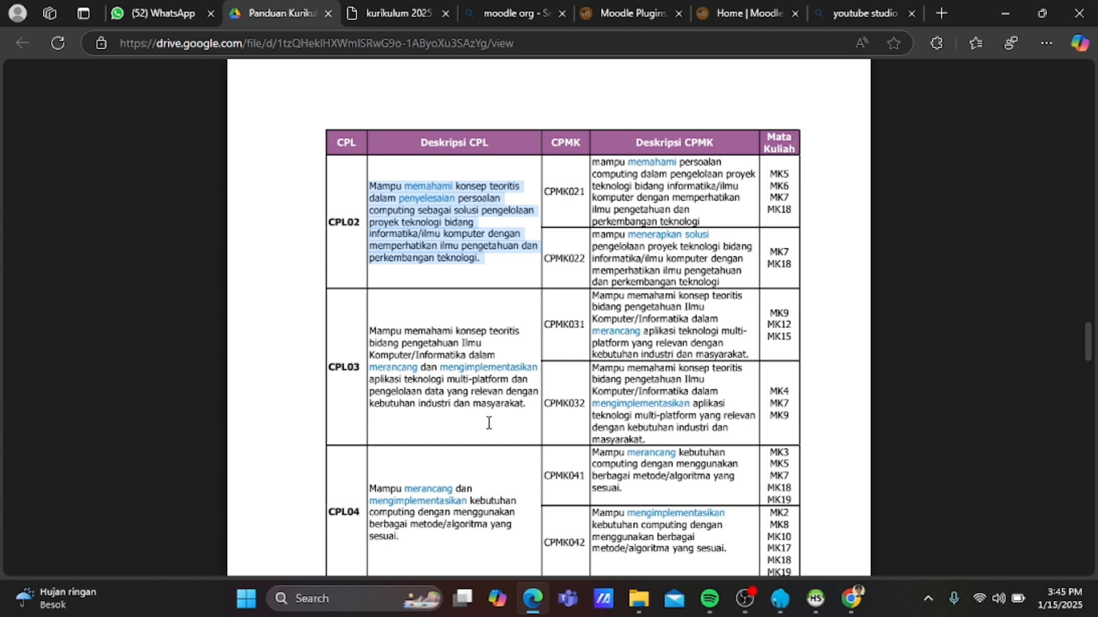
pyautogui.click(499, 399)
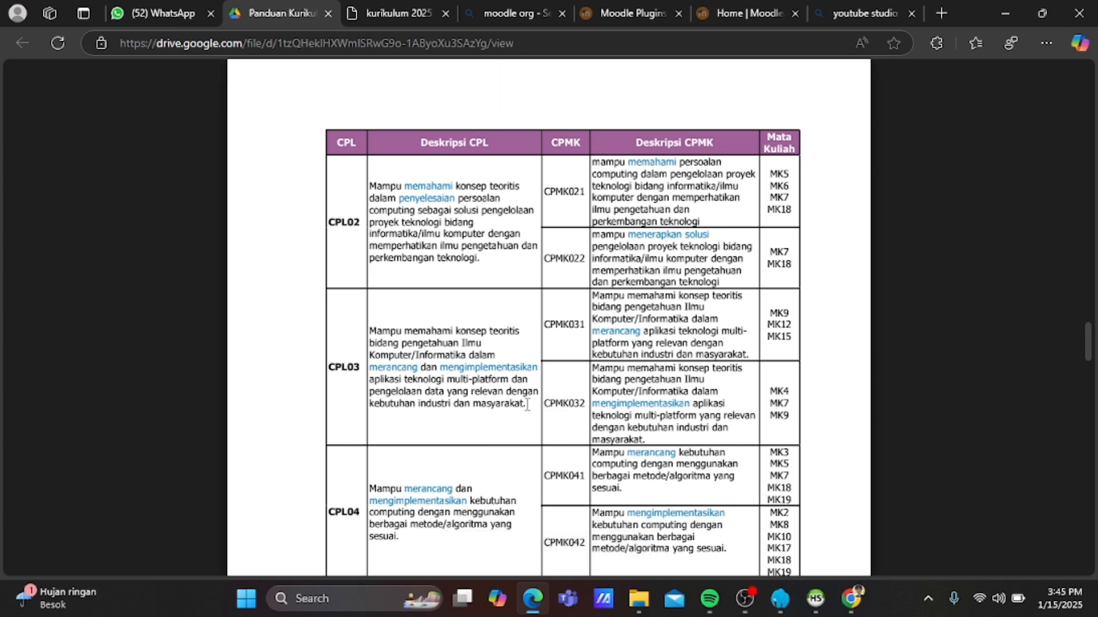
pyautogui.moveTo(527, 404); pyautogui.dragTo(372, 324)
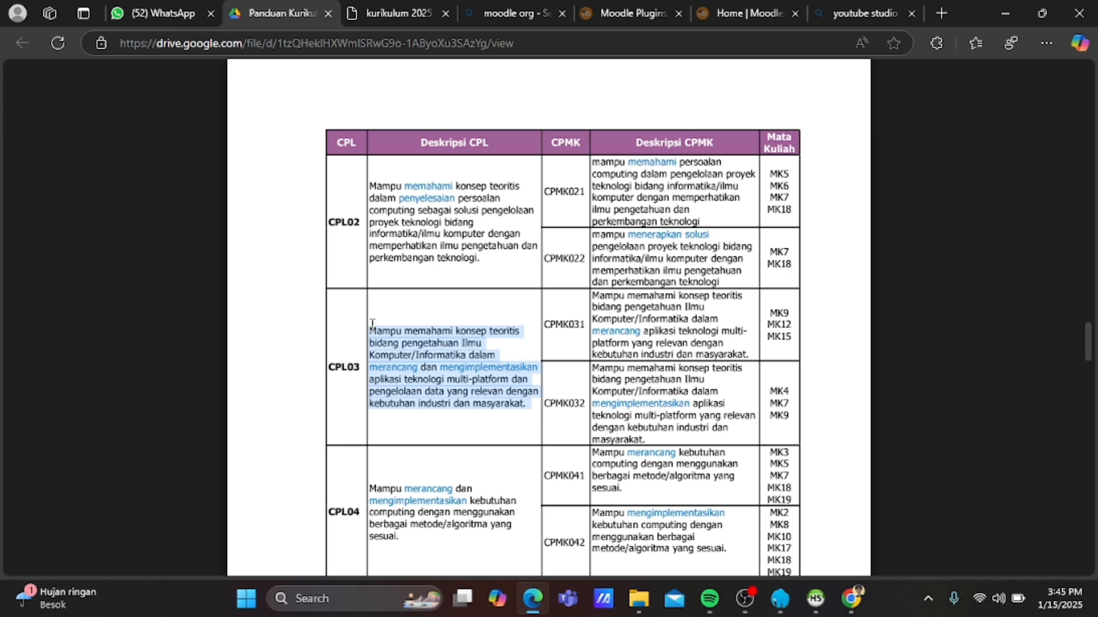
pyautogui.click(372, 324)
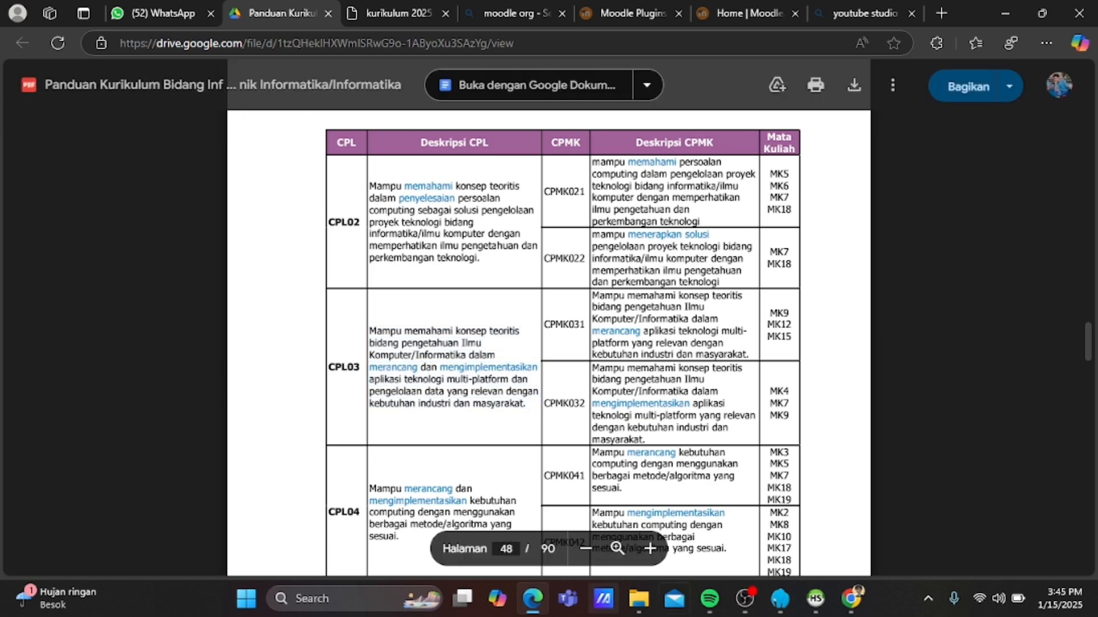
pyautogui.click(397, 14)
pyautogui.scroll(-2, 415, 392)
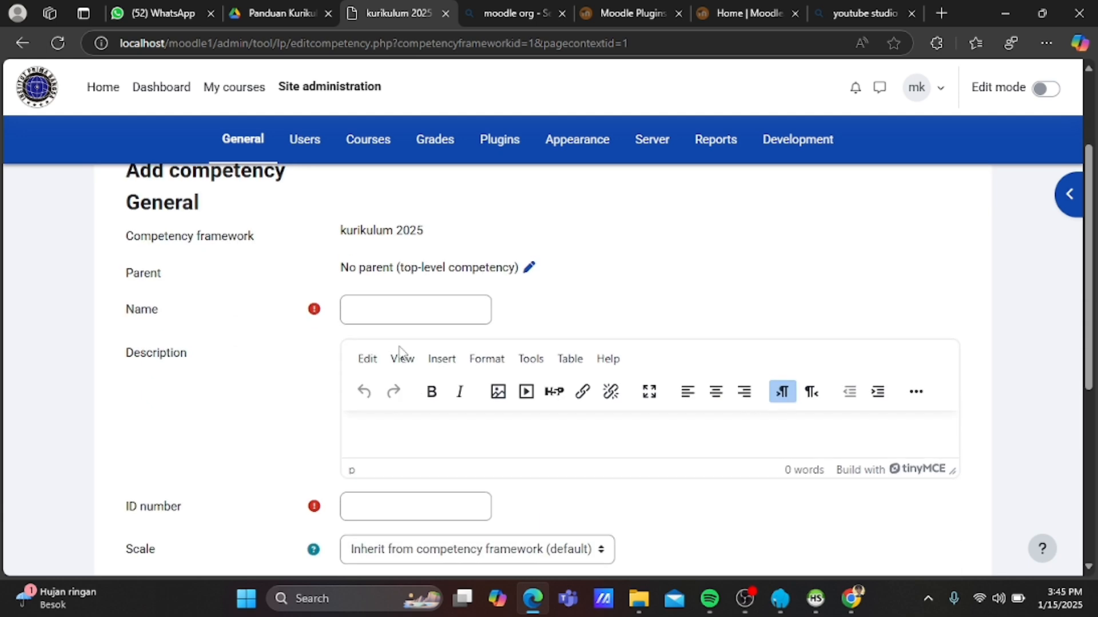
# Save competency CPL03, fixing a mistyped CPL04, with ID number 04 and the pasted description.
pyautogui.click(382, 312)
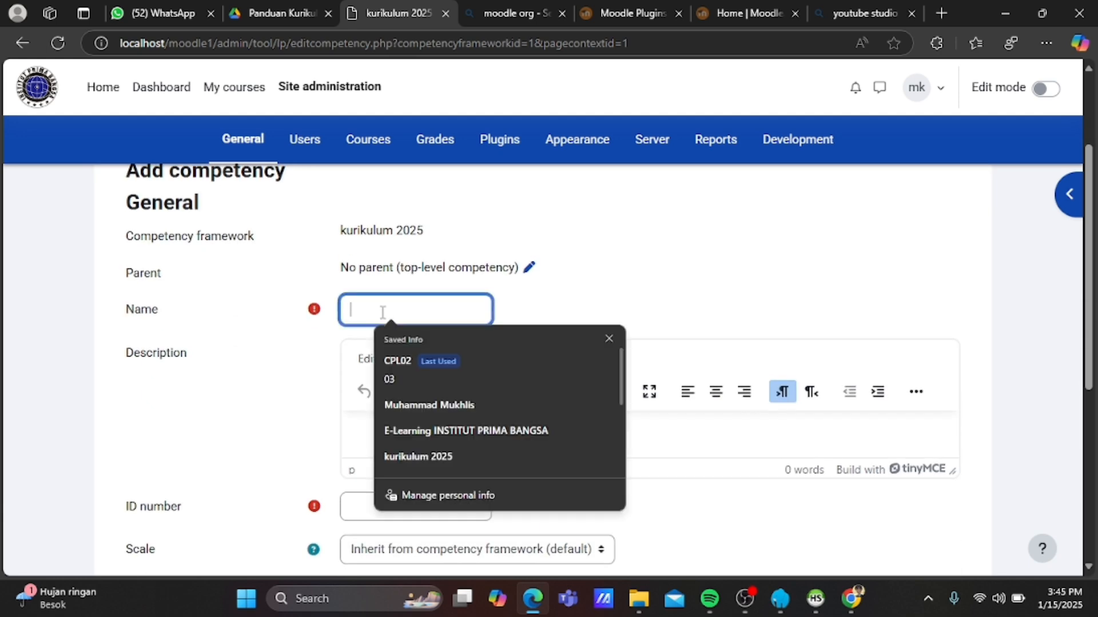
pyautogui.write('CPL')
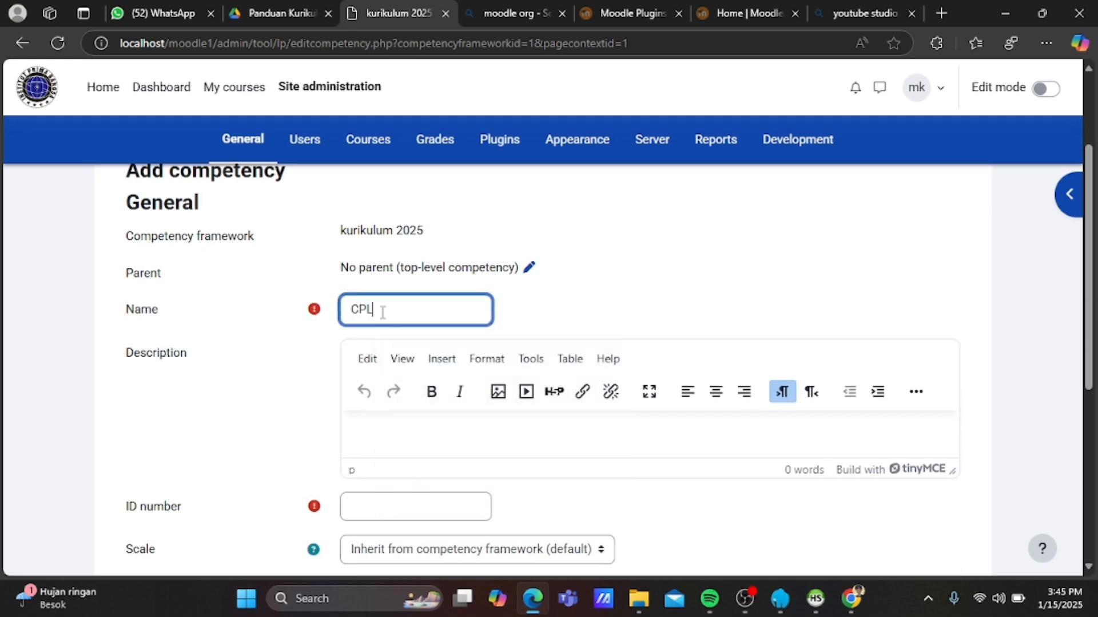
pyautogui.write('04')
pyautogui.scroll(-1, 422, 313)
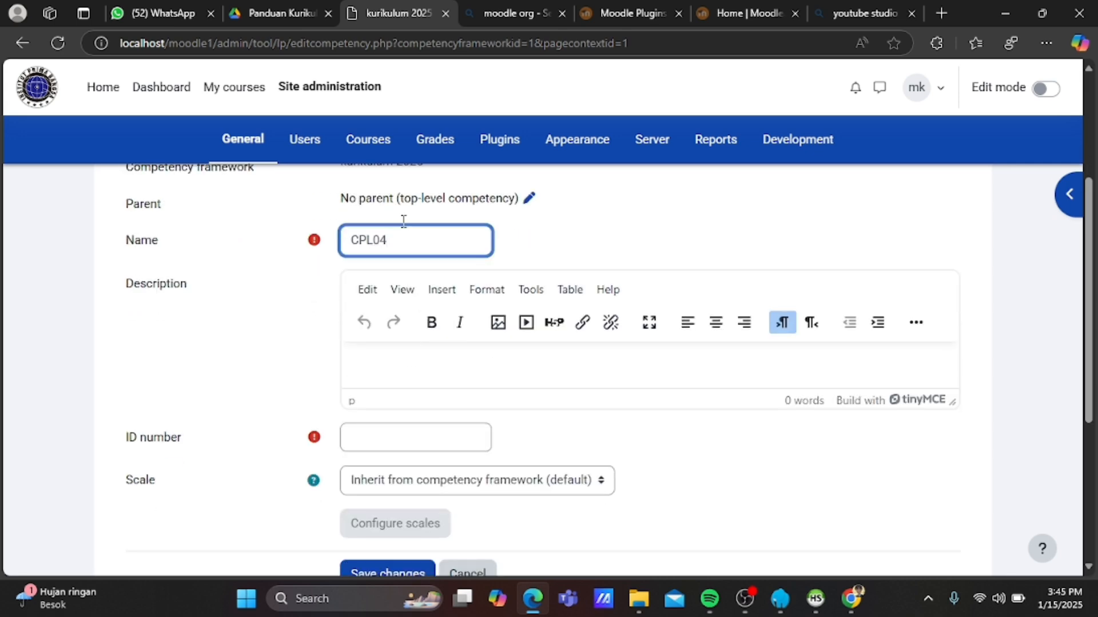
pyautogui.press('BackSpace')
pyautogui.write('3')
pyautogui.click(373, 435)
pyautogui.write('04')
pyautogui.scroll(-1, 372, 435)
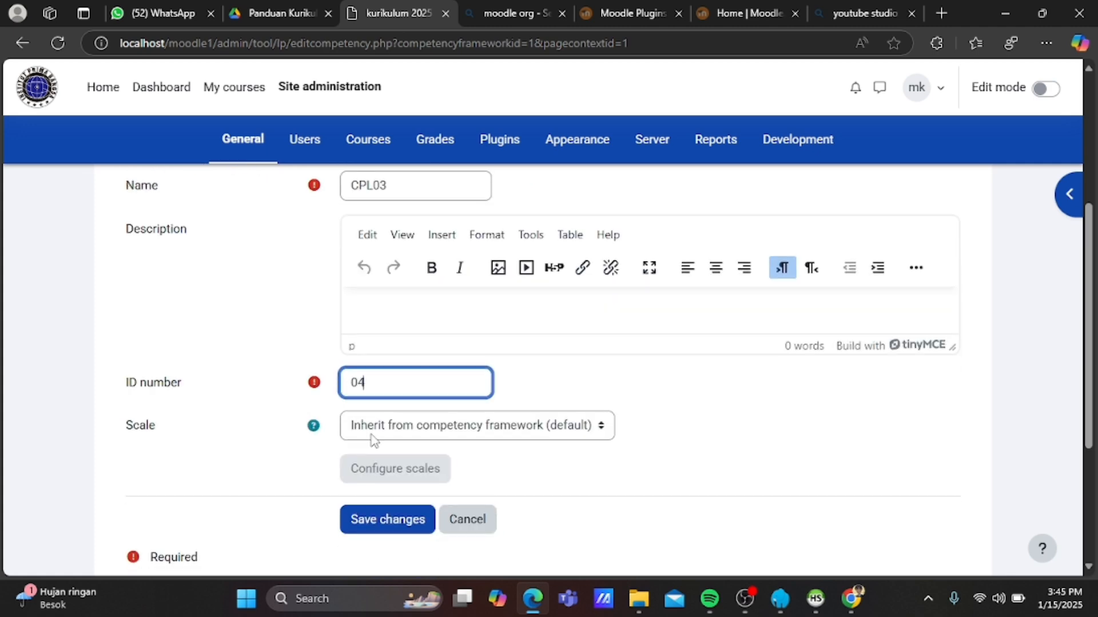
pyautogui.click(423, 320)
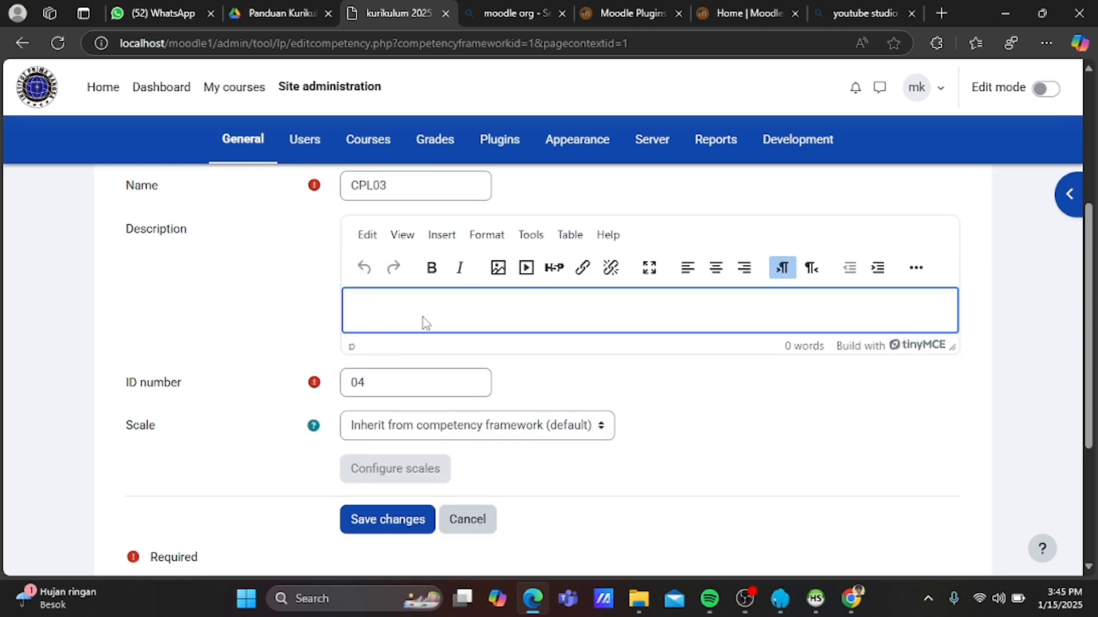
pyautogui.hotkey('ctrl', 'v')
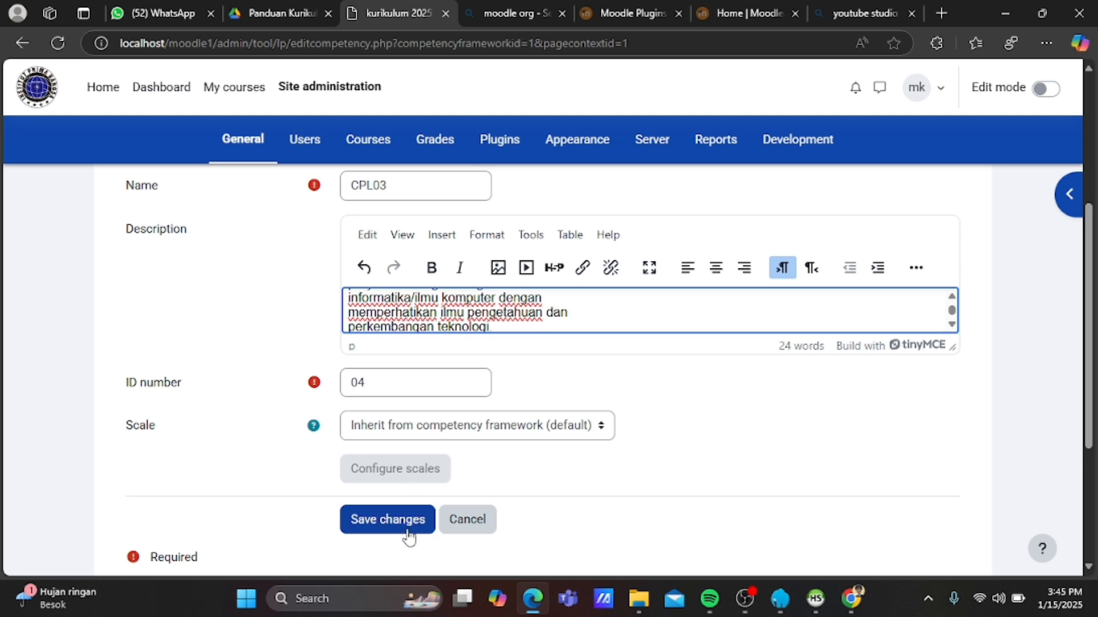
pyautogui.click(408, 521)
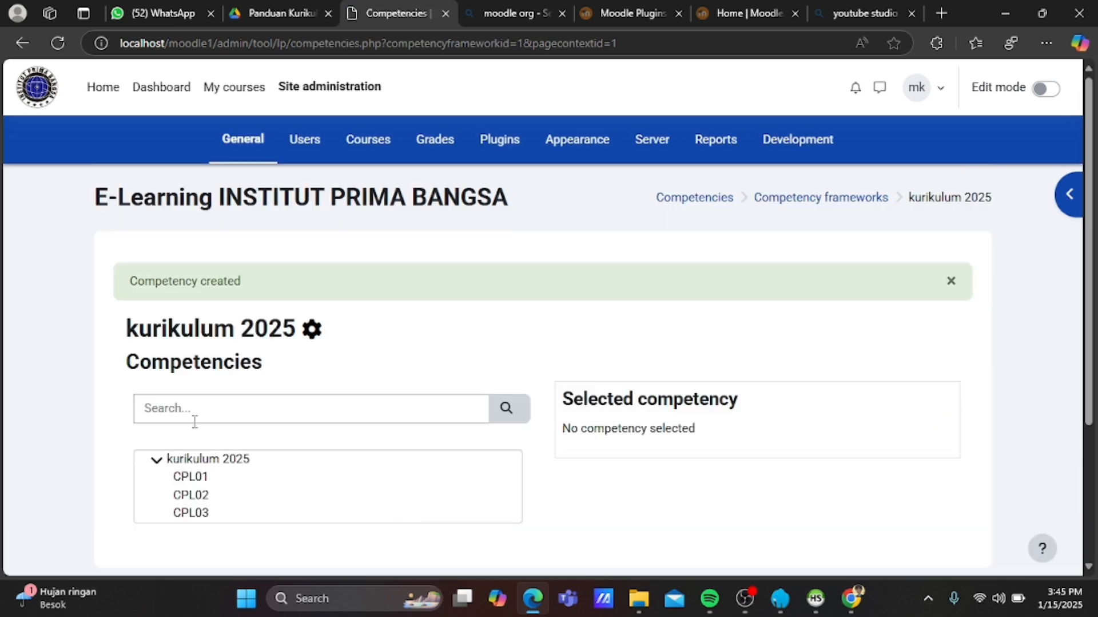
# Start a new competency under kurikulum 2025 and copy the CPL04 description from the PDF.
pyautogui.click(192, 460)
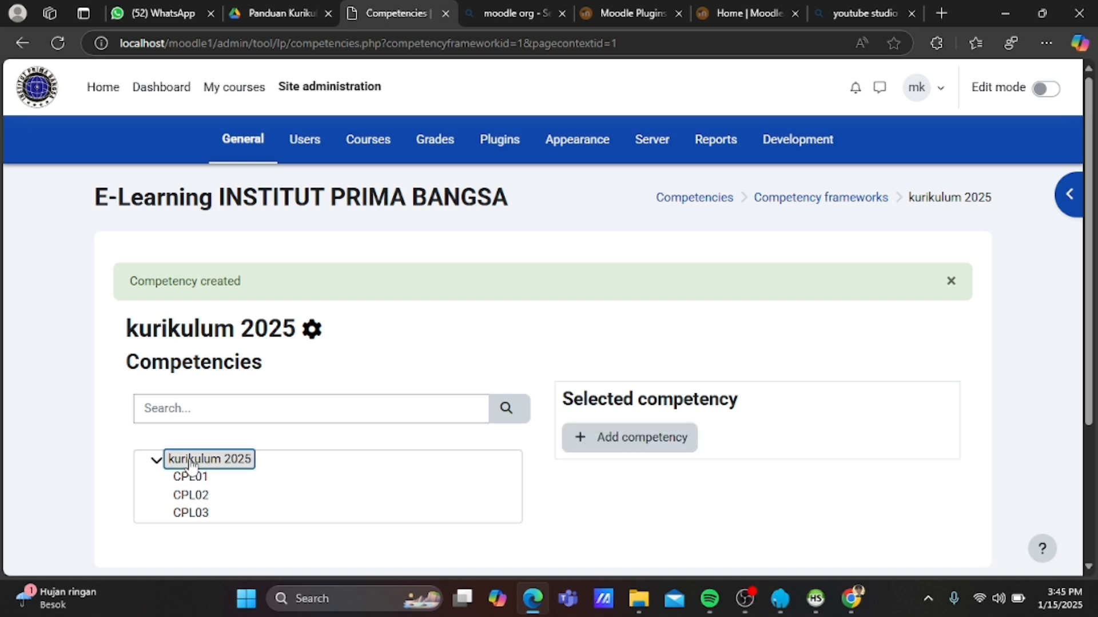
pyautogui.click(619, 443)
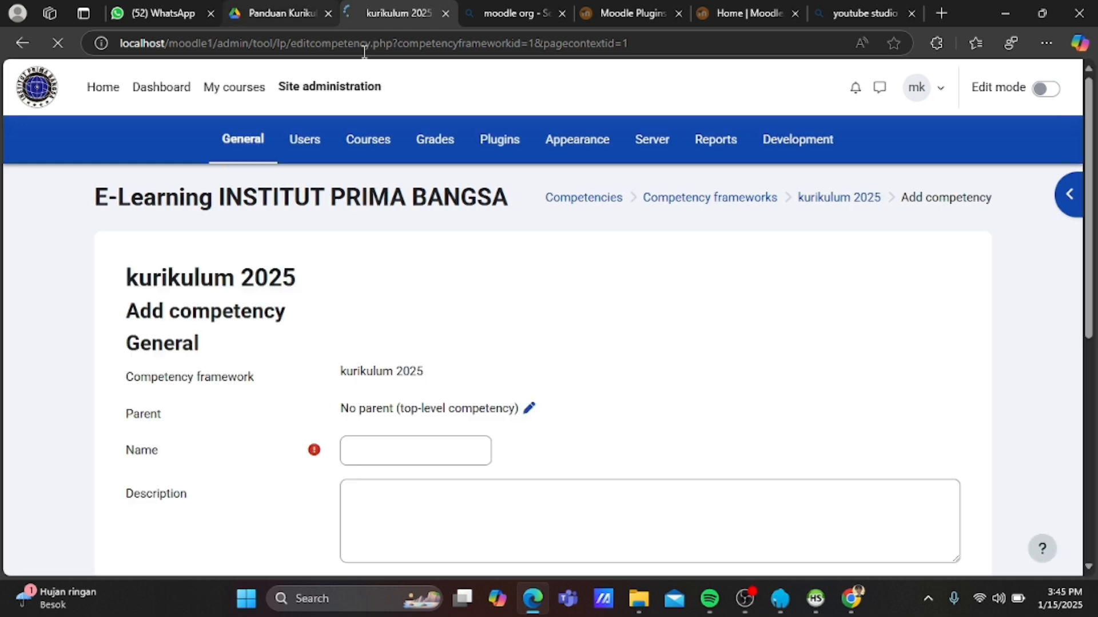
pyautogui.click(297, 14)
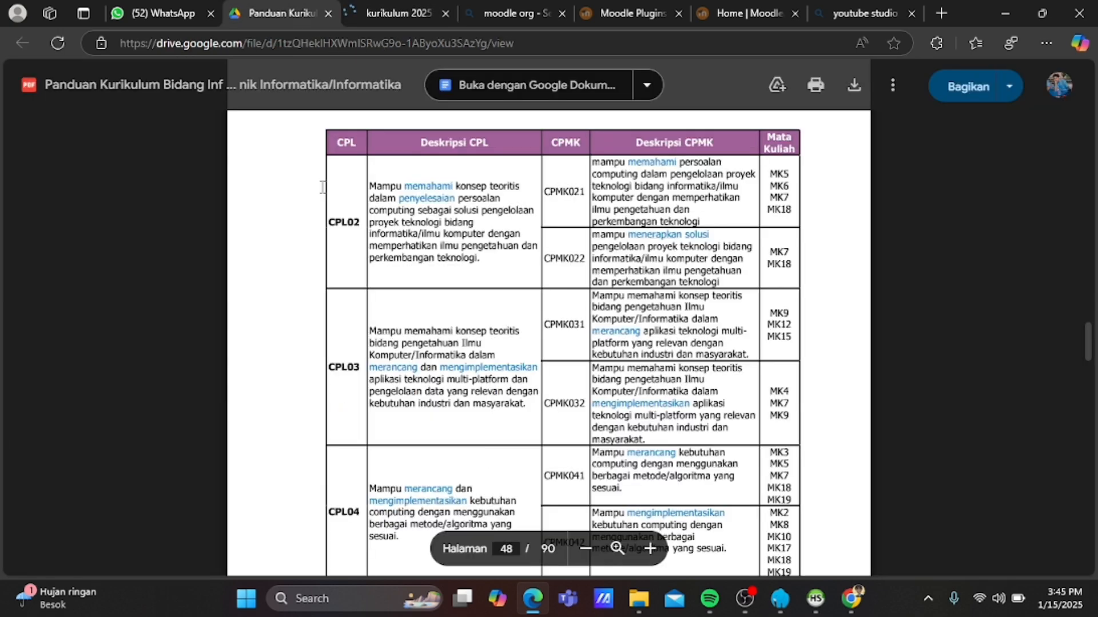
pyautogui.scroll(-3, 433, 393)
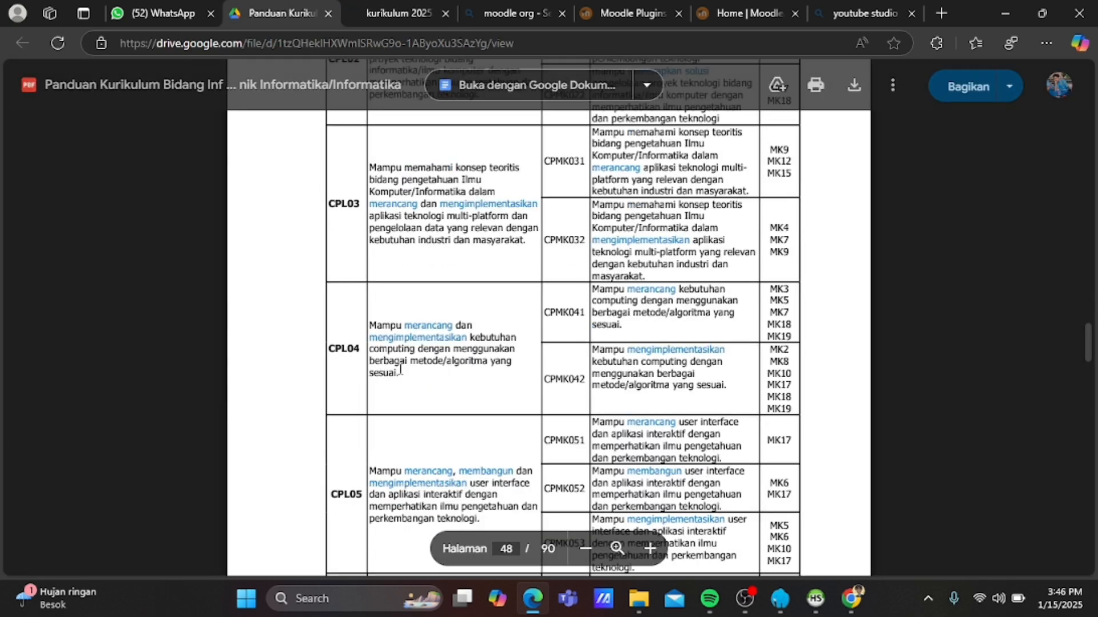
pyautogui.moveTo(400, 369); pyautogui.dragTo(370, 324)
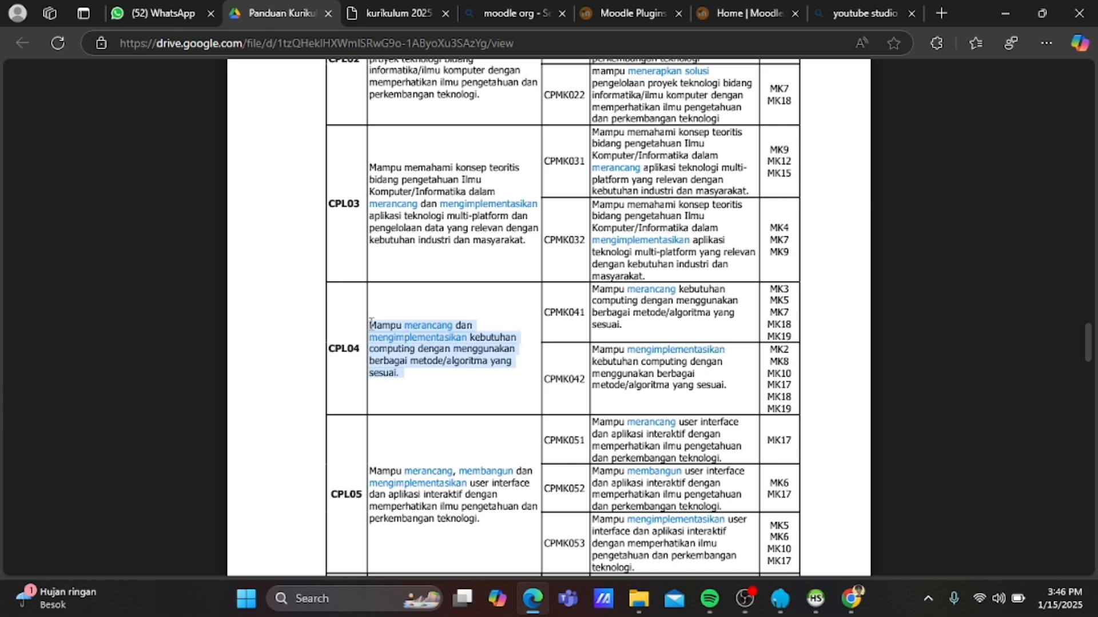
pyautogui.click(405, 304)
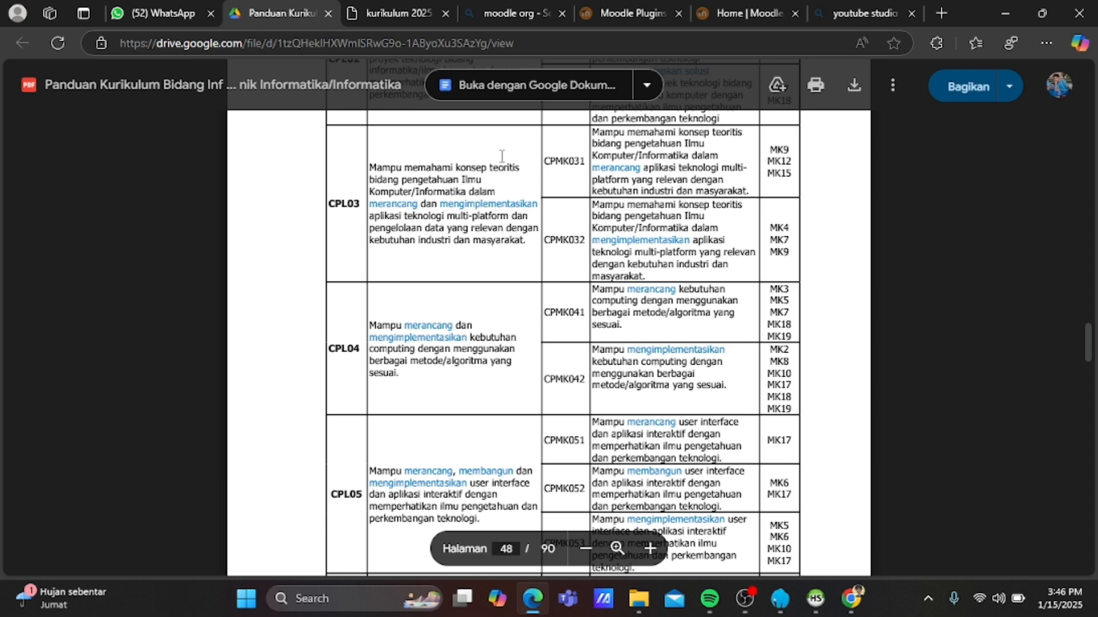
pyautogui.click(389, 16)
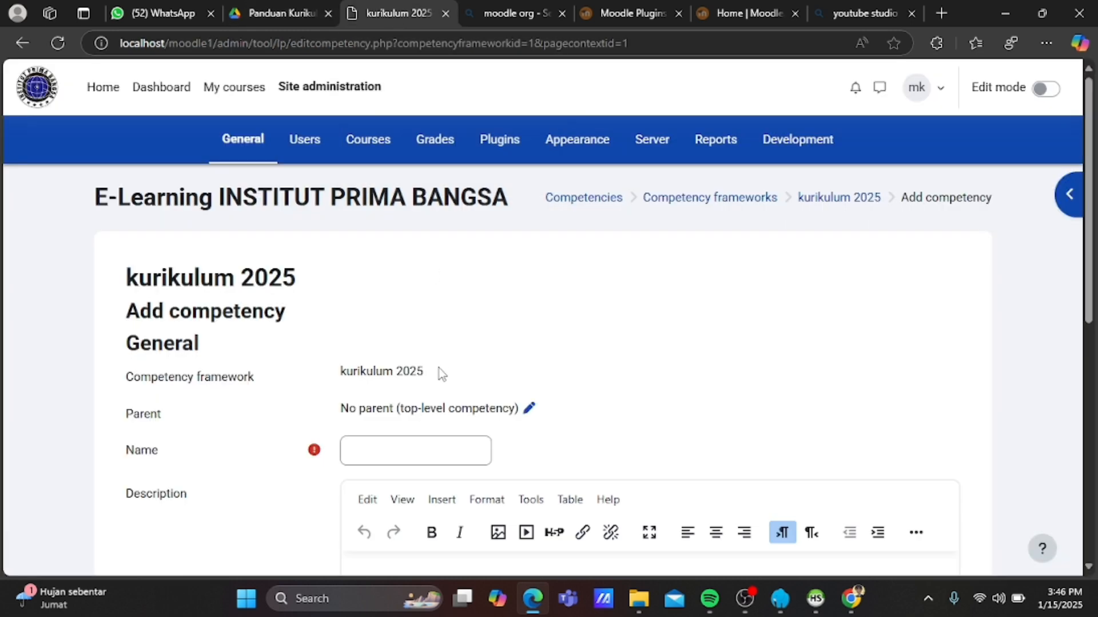
# Save CPL04 with the pasted description and ID number 05, then reselect the framework node.
pyautogui.click(418, 449)
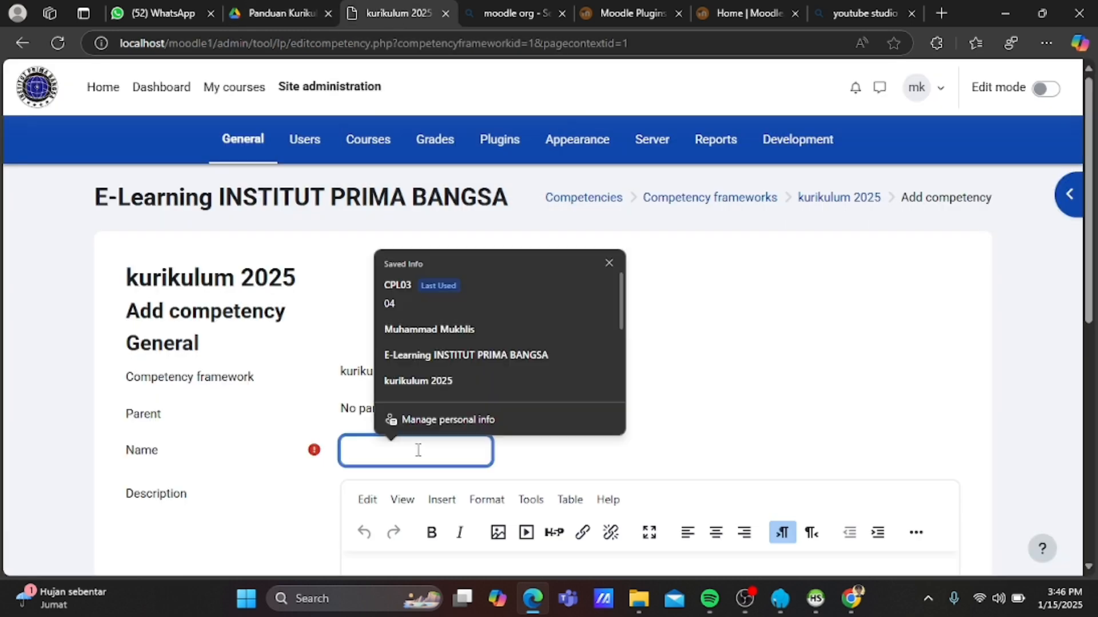
pyautogui.write('CPL')
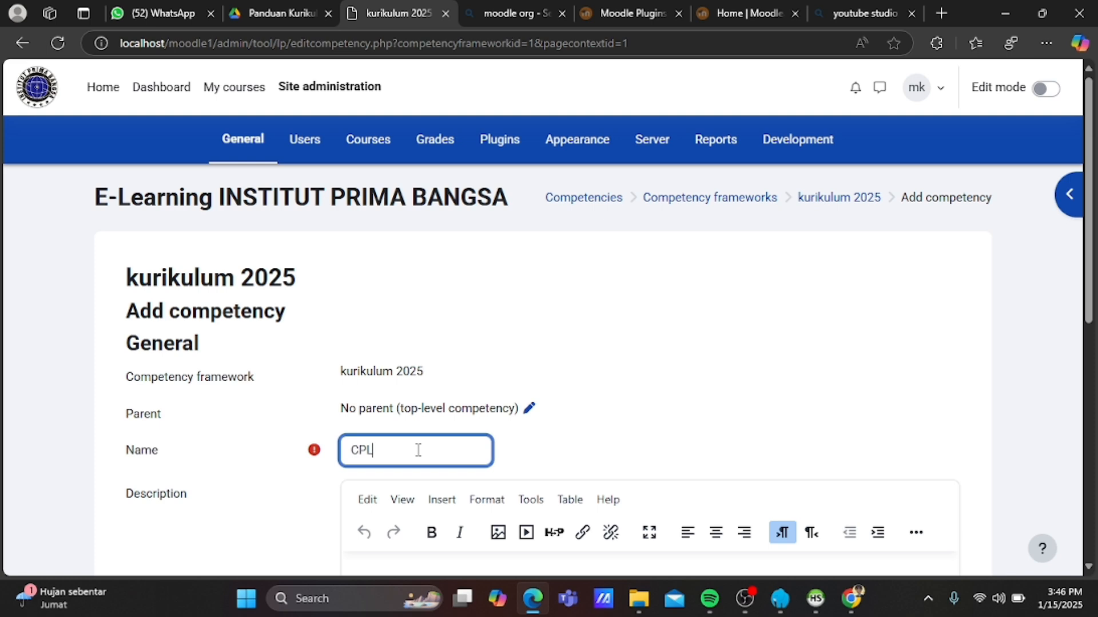
pyautogui.write('04')
pyautogui.scroll(-1, 418, 449)
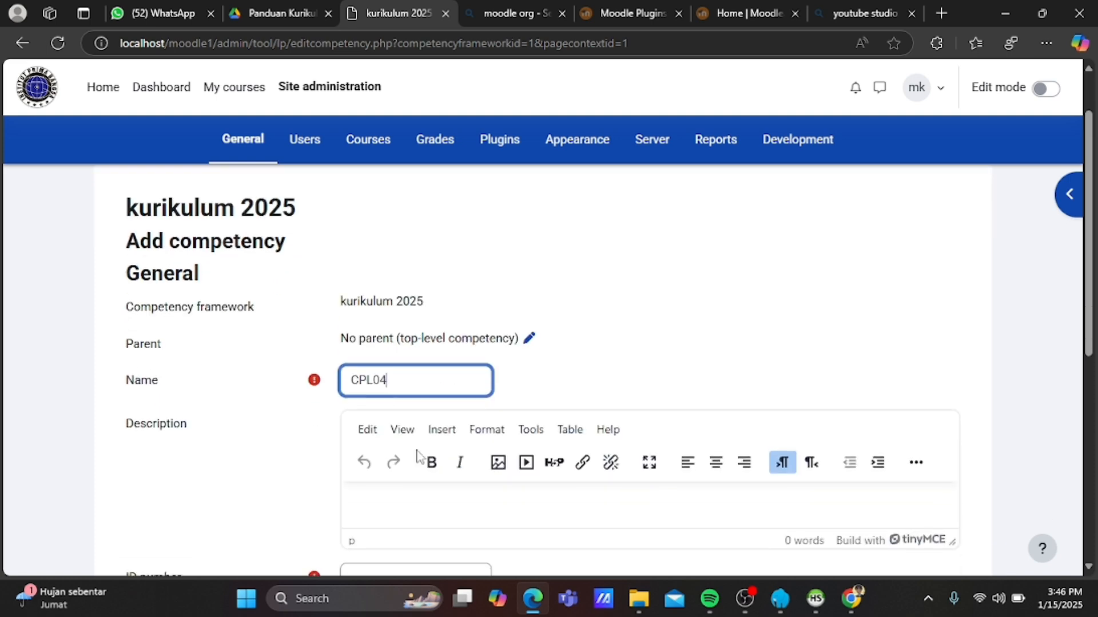
pyautogui.click(402, 496)
pyautogui.hotkey('ctrl', 'v')
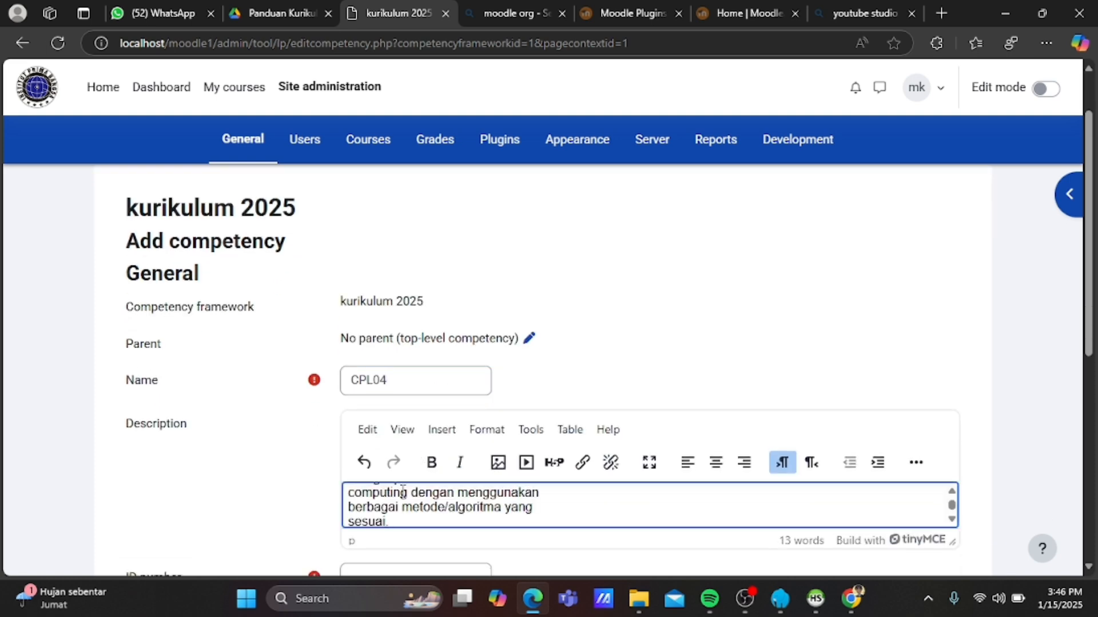
pyautogui.scroll(-1, 297, 560)
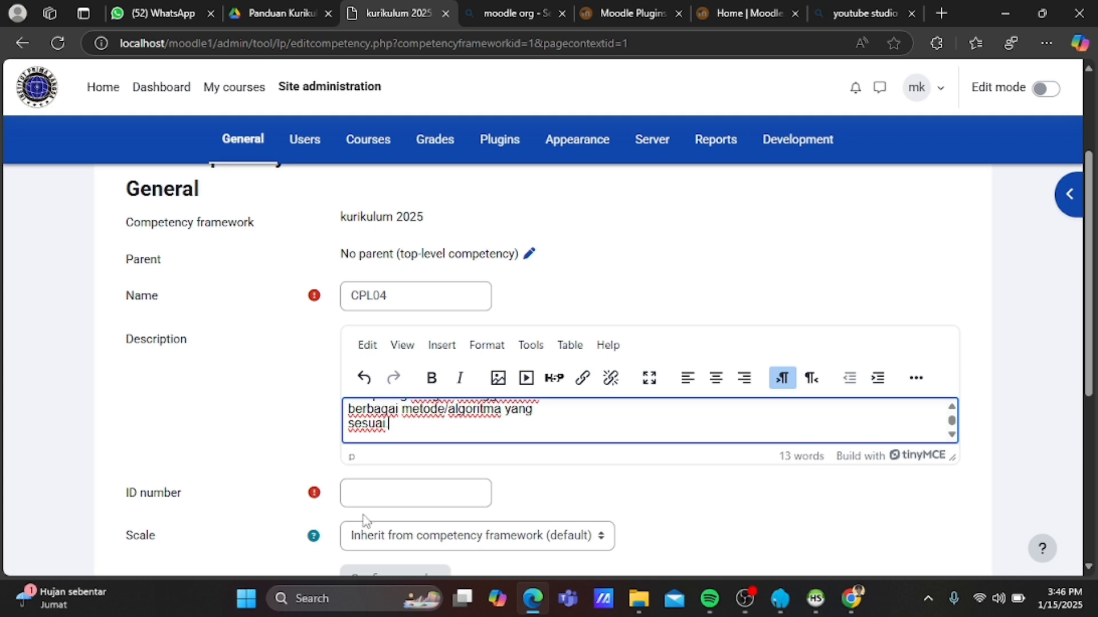
pyautogui.click(388, 500)
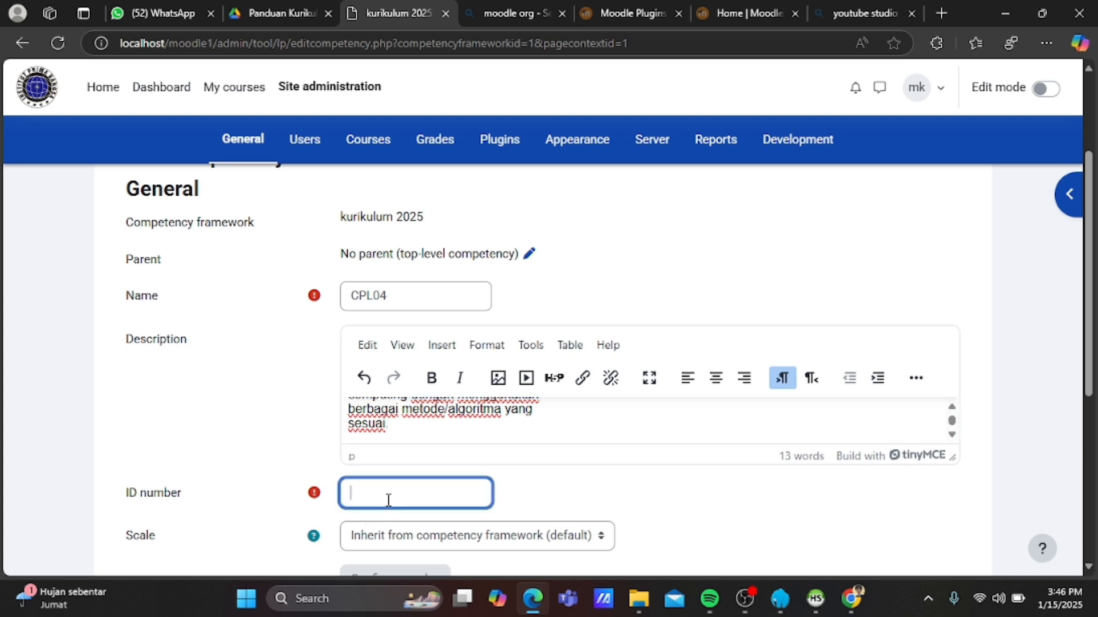
pyautogui.write('05')
pyautogui.scroll(-1, 389, 500)
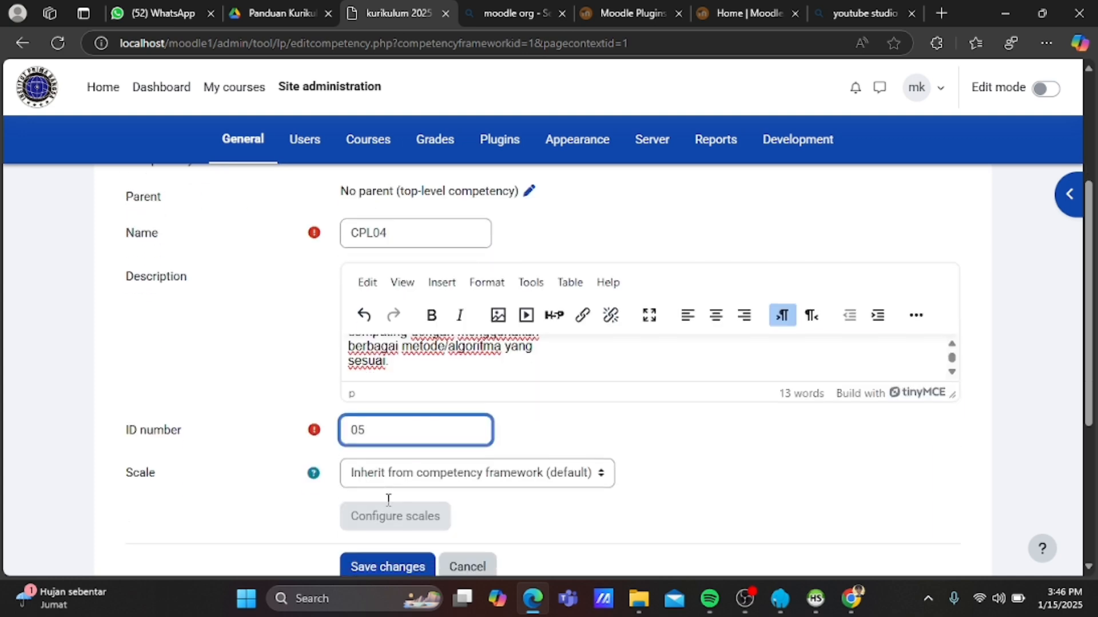
pyautogui.scroll(-1, 388, 506)
pyautogui.click(392, 491)
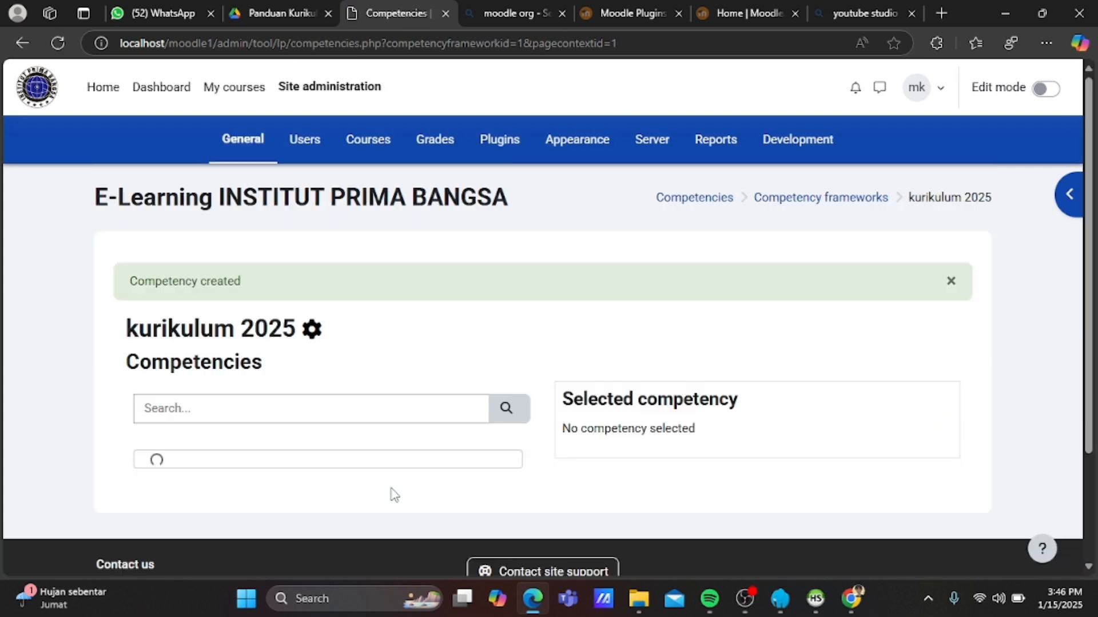
pyautogui.scroll(-1, 395, 493)
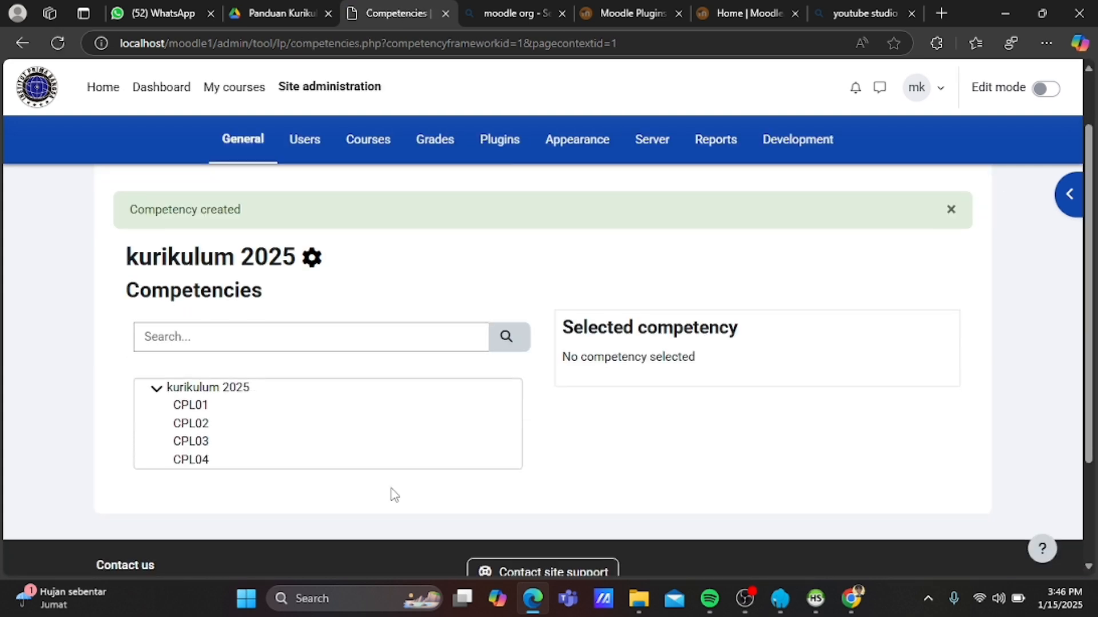
pyautogui.click(205, 389)
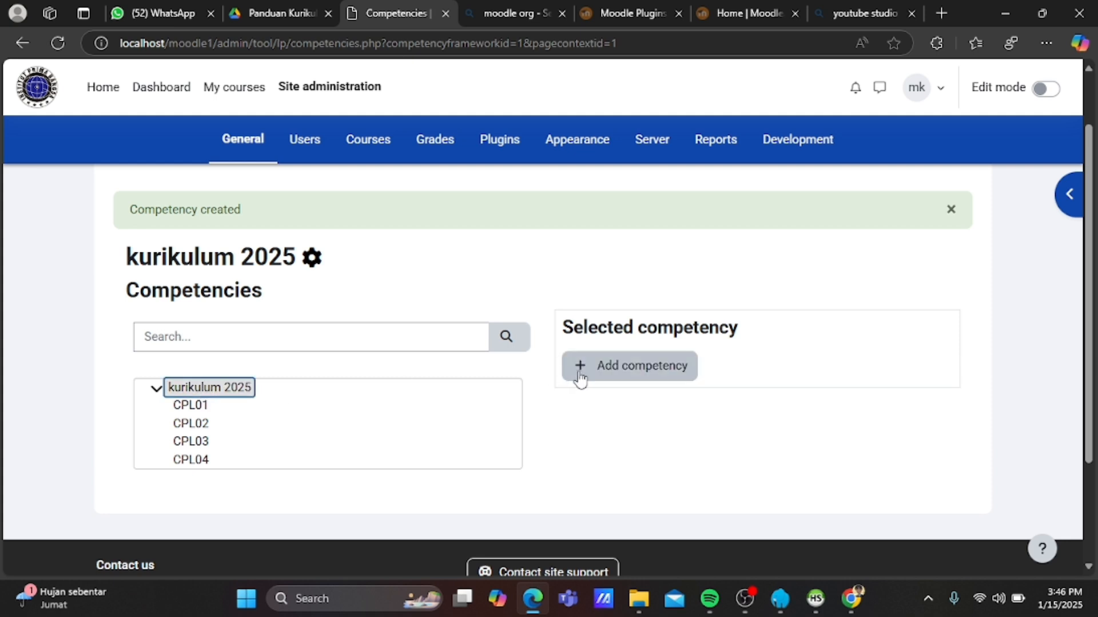
# Start a new competency named CPL05 and copy its description from the guide PDF.
pyautogui.click(581, 379)
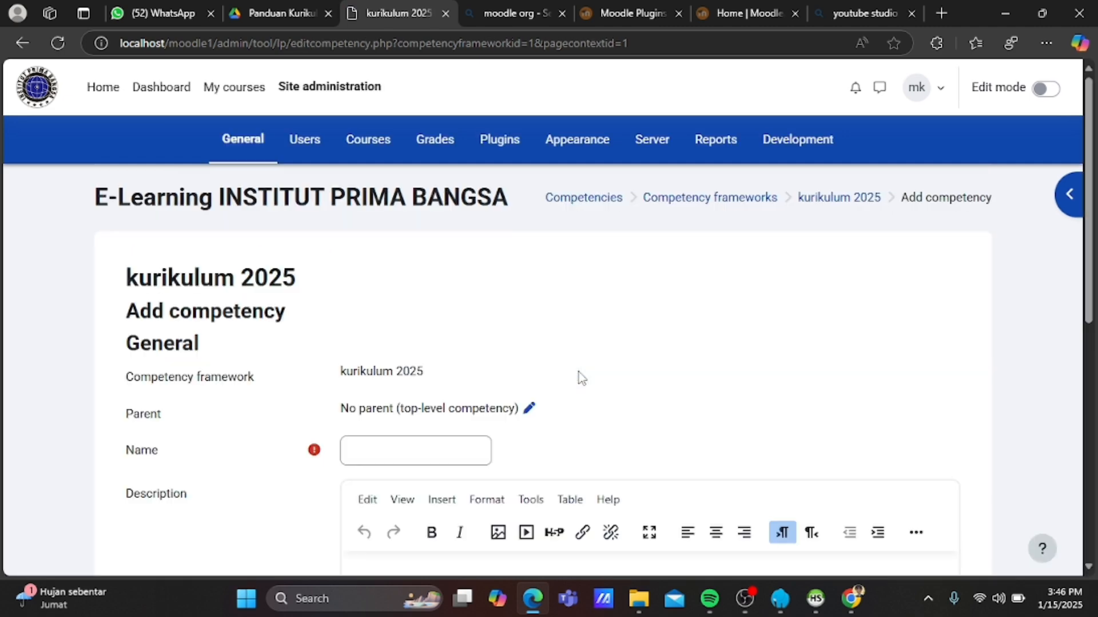
pyautogui.click(446, 457)
pyautogui.write('CPL')
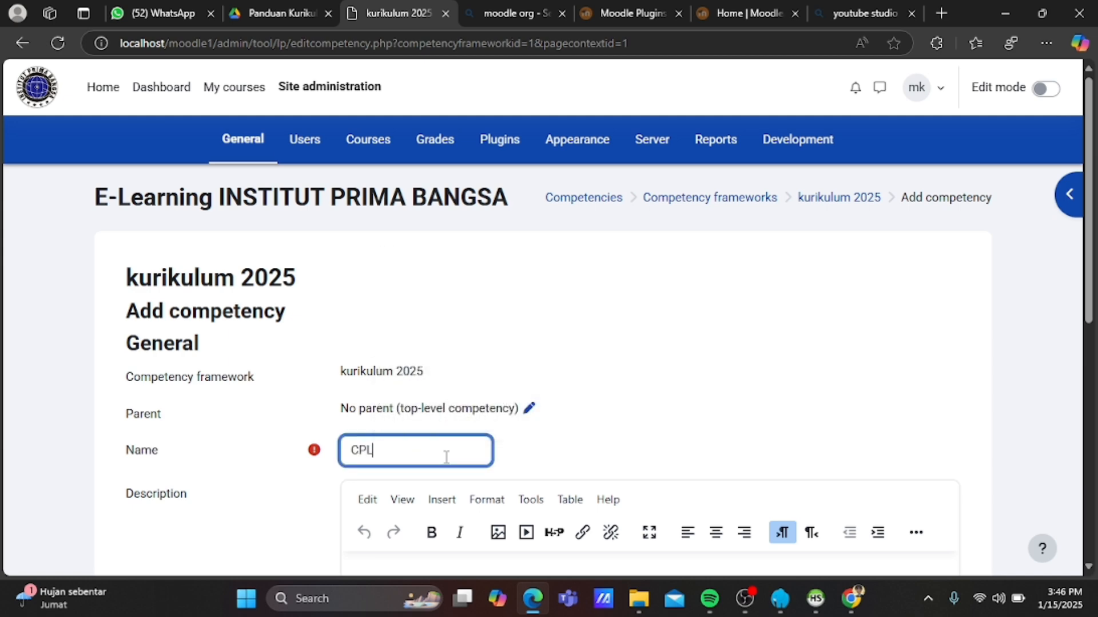
pyautogui.write('05')
pyautogui.scroll(-2, 446, 457)
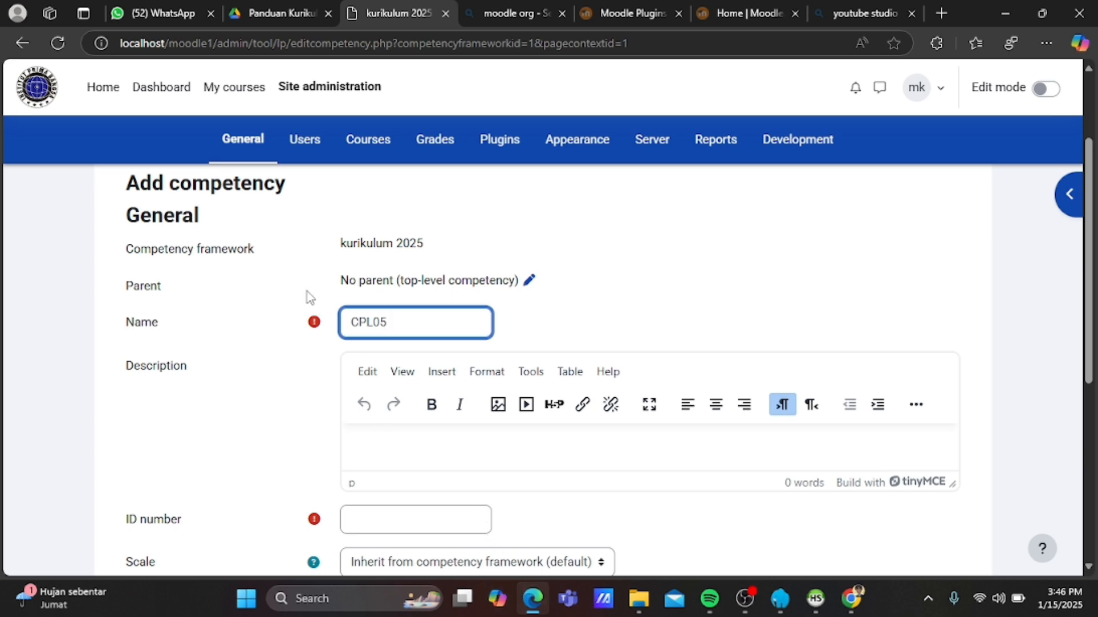
pyautogui.click(283, 11)
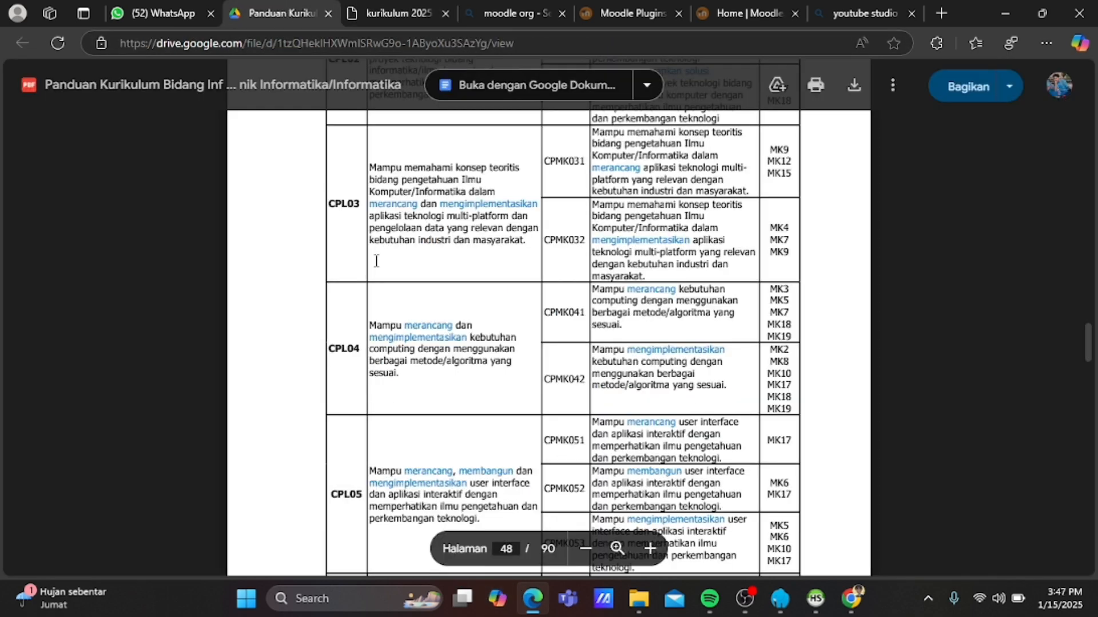
pyautogui.scroll(-1, 377, 260)
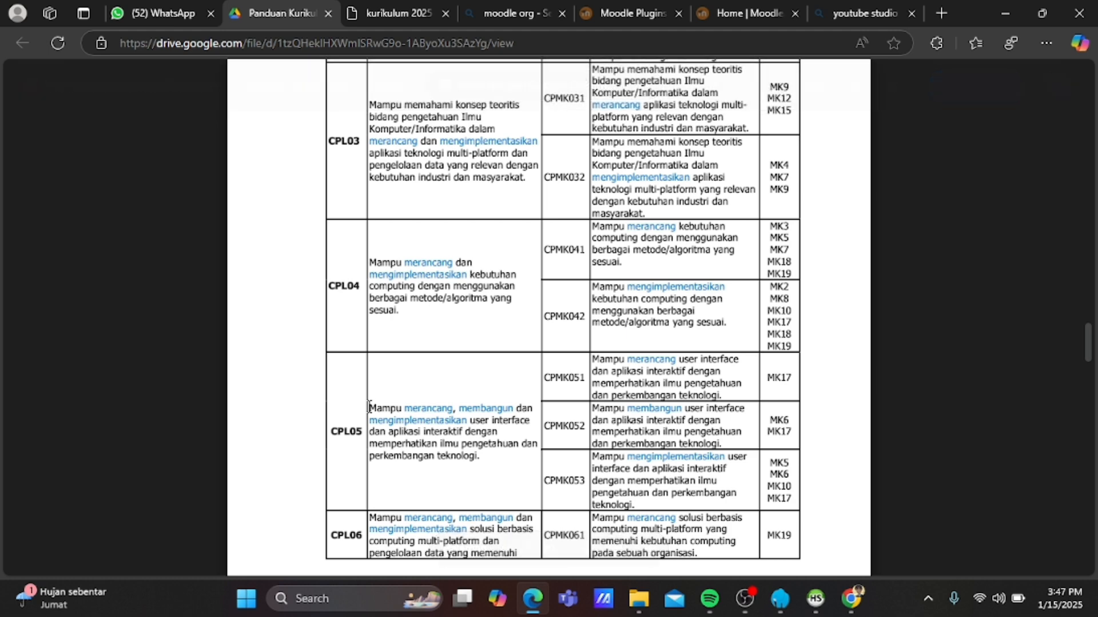
pyautogui.moveTo(369, 403); pyautogui.dragTo(487, 459)
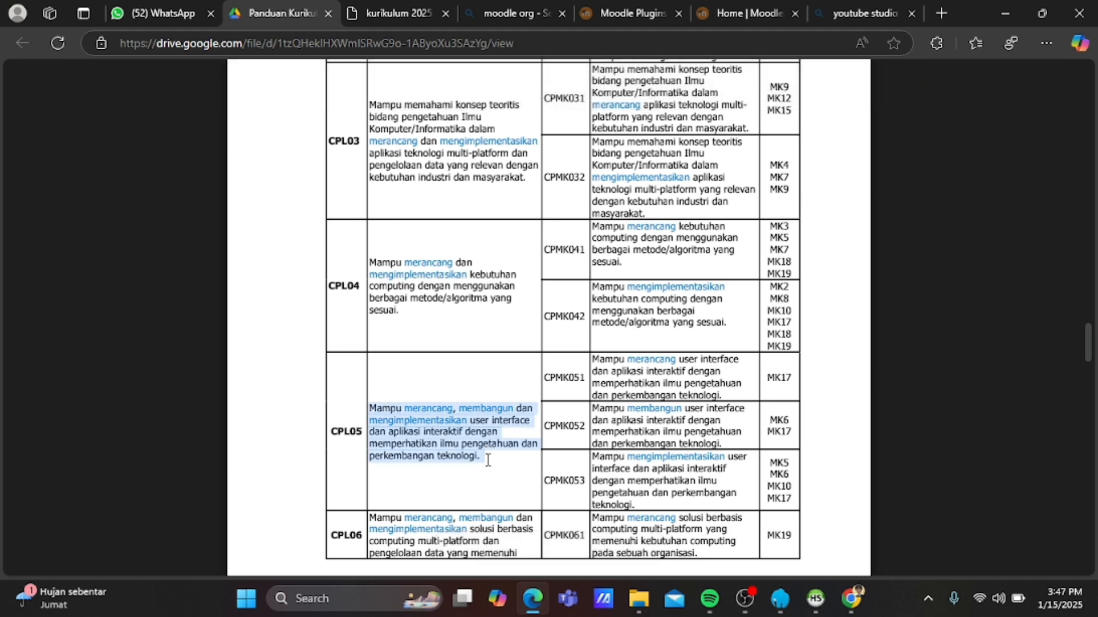
pyautogui.click(488, 459)
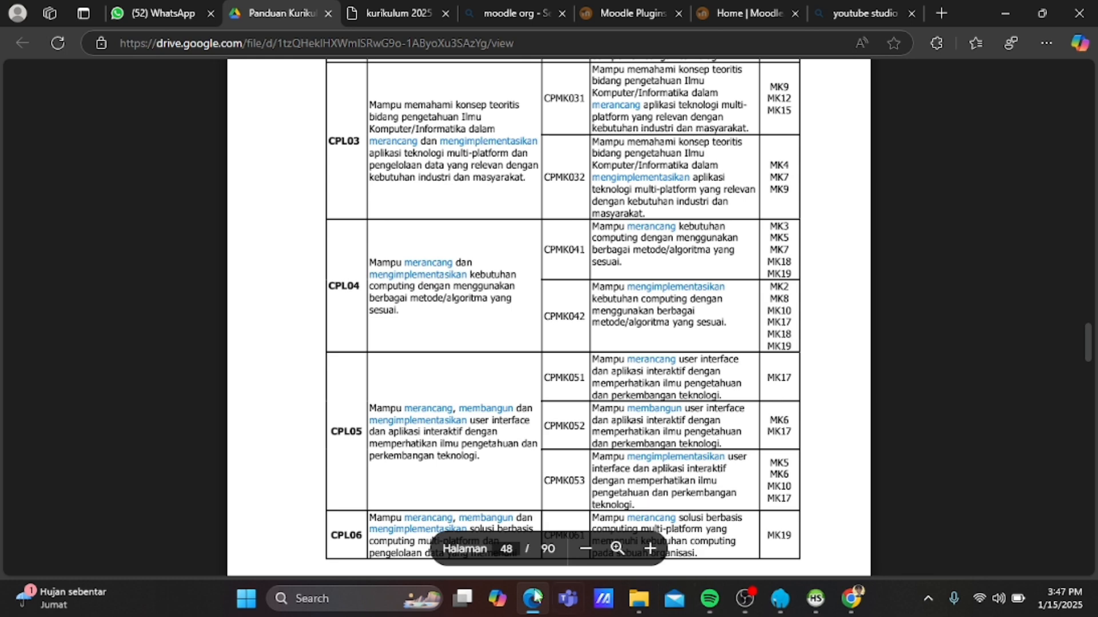
# Paste the CPL05 description, set ID number 06, and save the competency.
pyautogui.click(415, 6)
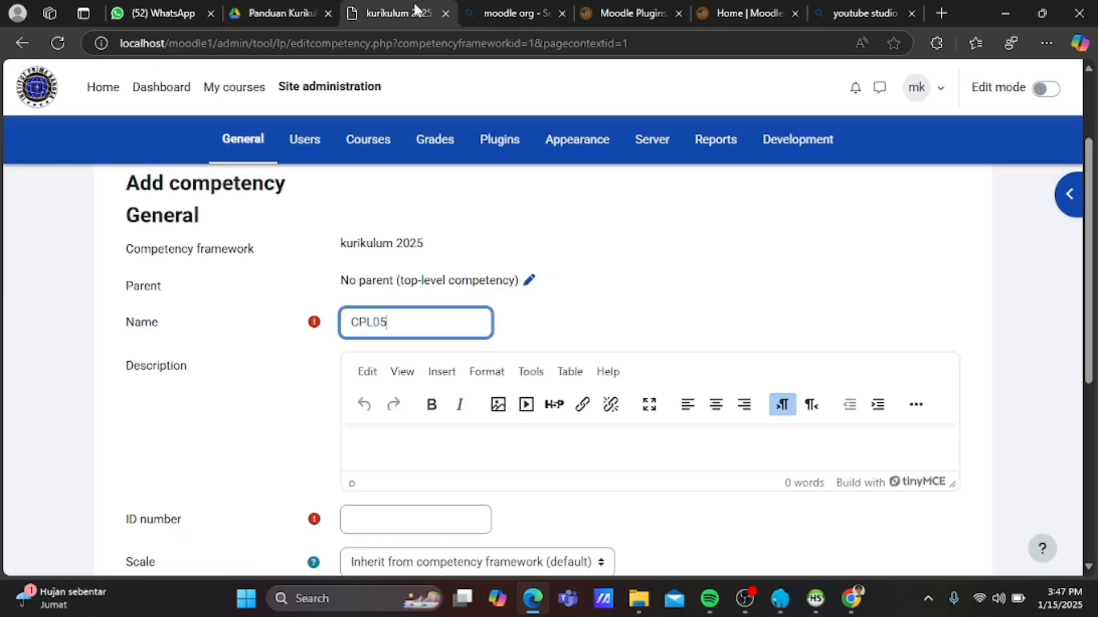
pyautogui.click(407, 436)
pyautogui.hotkey('ctrl', 'v')
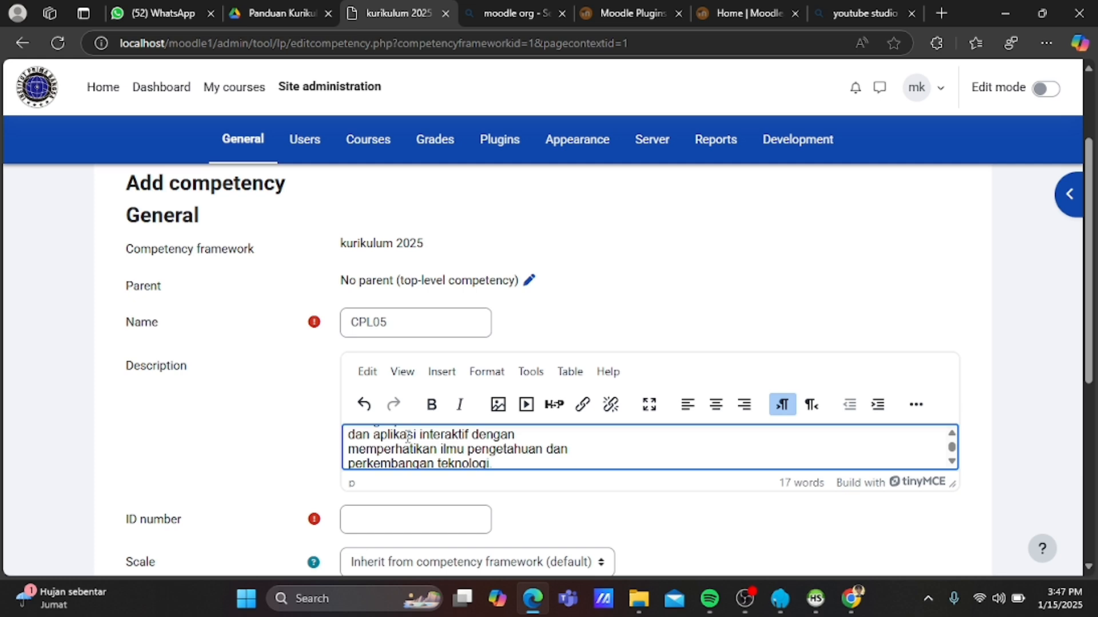
pyautogui.click(394, 523)
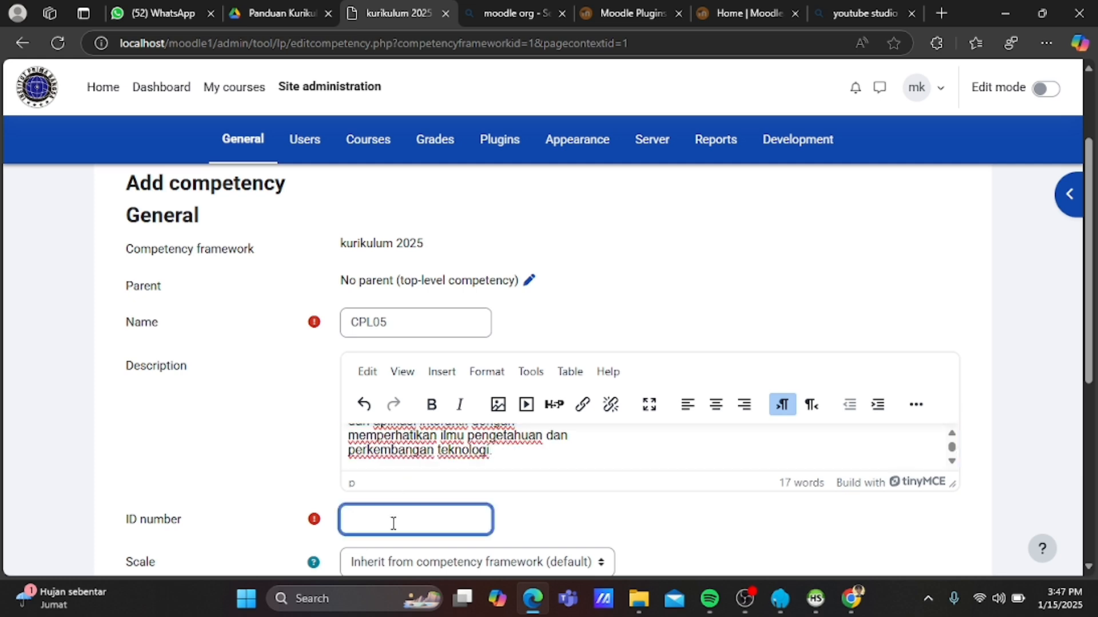
pyautogui.write('06')
pyautogui.scroll(-2, 394, 523)
pyautogui.click(392, 538)
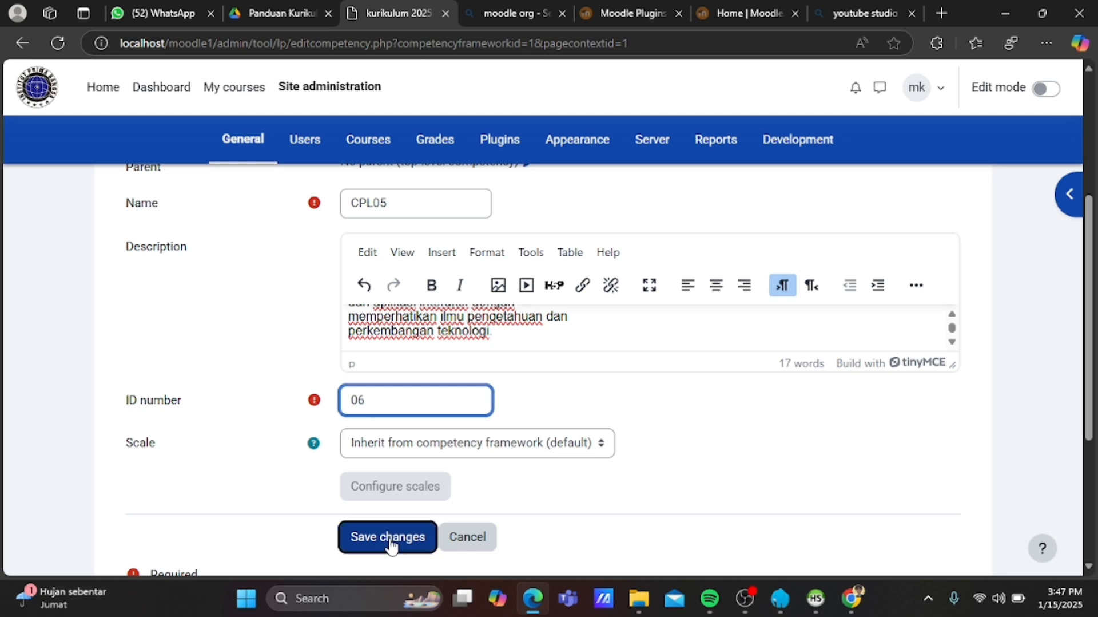
# Select the CPL06 description text in the PDF, then return to the framework page.
pyautogui.click(262, 7)
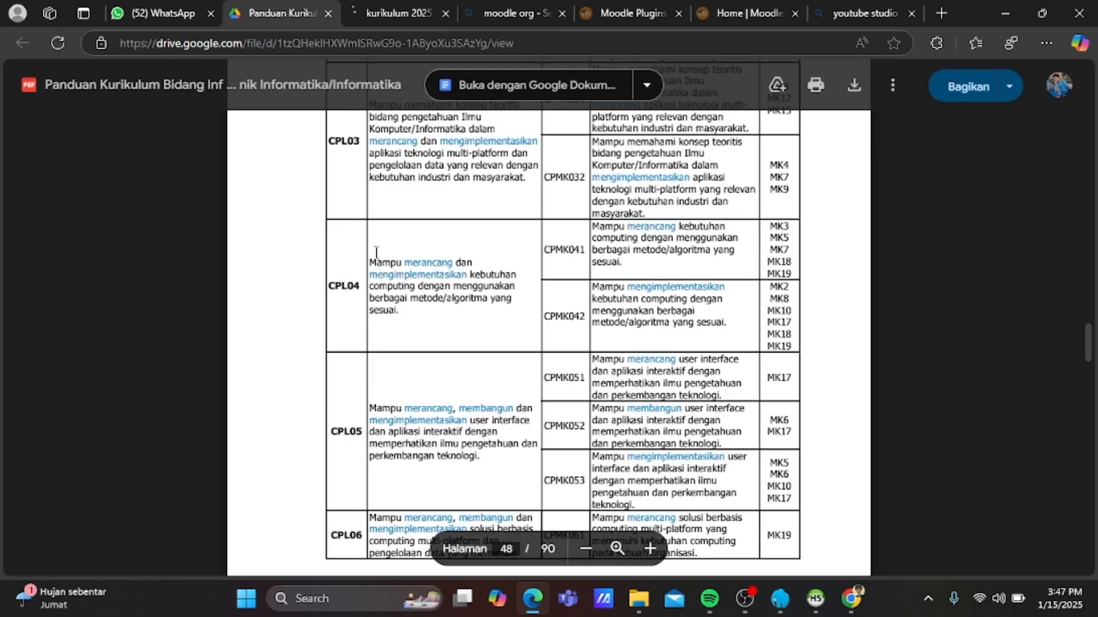
pyautogui.scroll(-5, 390, 358)
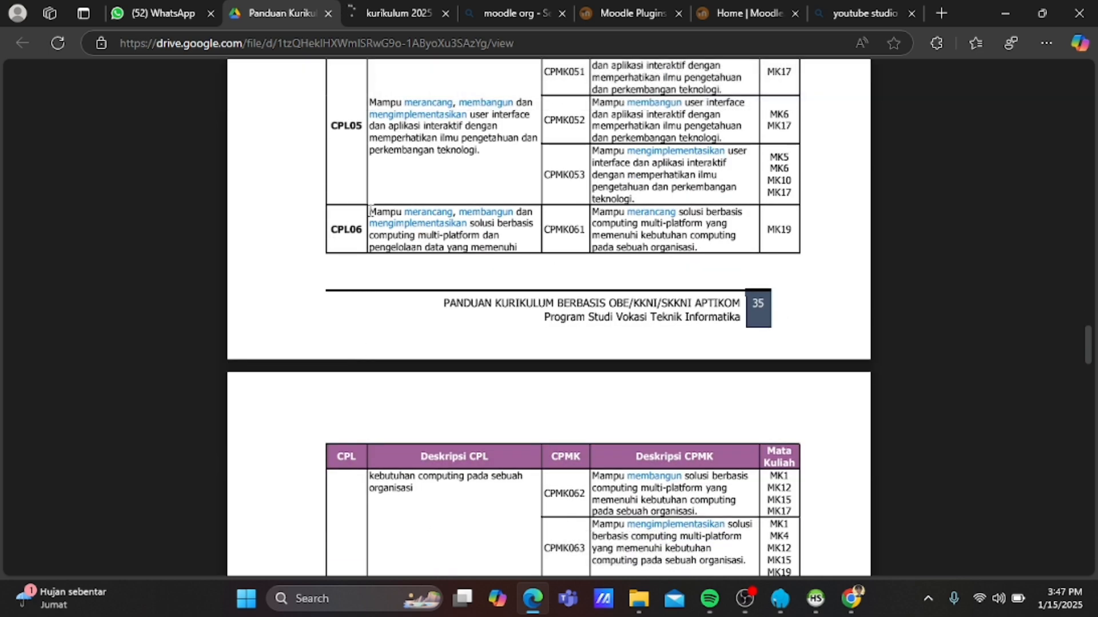
pyautogui.moveTo(369, 209)
pyautogui.mouseDown()
pyautogui.moveTo(450, 273)
pyautogui.moveTo(478, 362)
pyautogui.moveTo(523, 241)
pyautogui.moveTo(471, 247)
pyautogui.moveTo(469, 223)
pyautogui.moveTo(385, 207)
pyautogui.mouseUp()
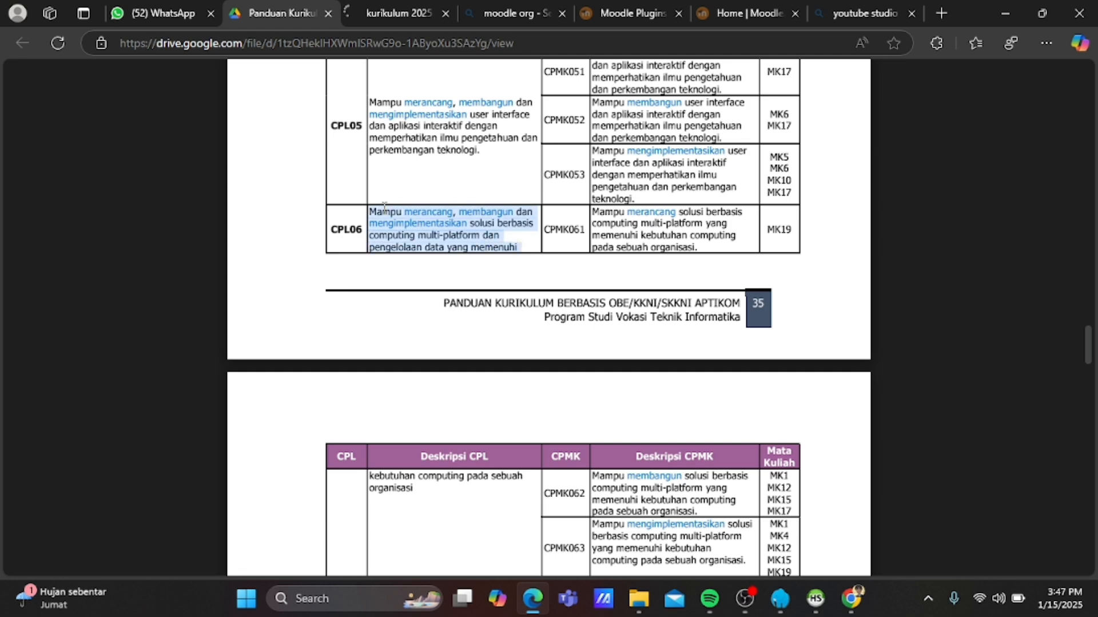
pyautogui.click(395, 13)
pyautogui.scroll(-2, 416, 380)
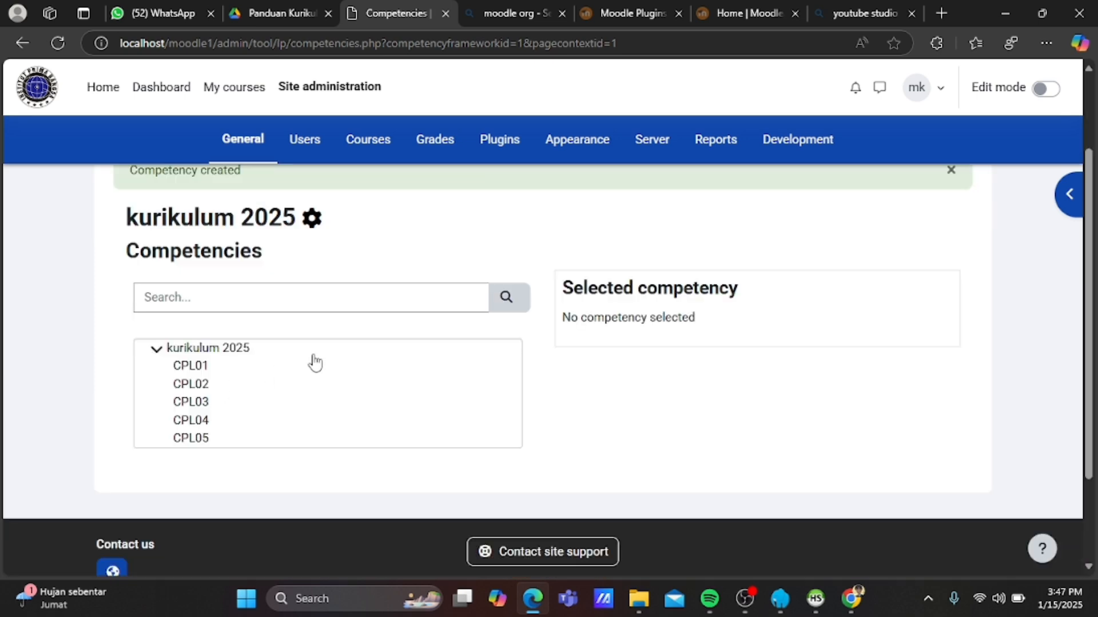
# Select the kurikulum 2025 framework, then return to the curriculum guide PDF at page 47's Tabel 12.
pyautogui.click(242, 350)
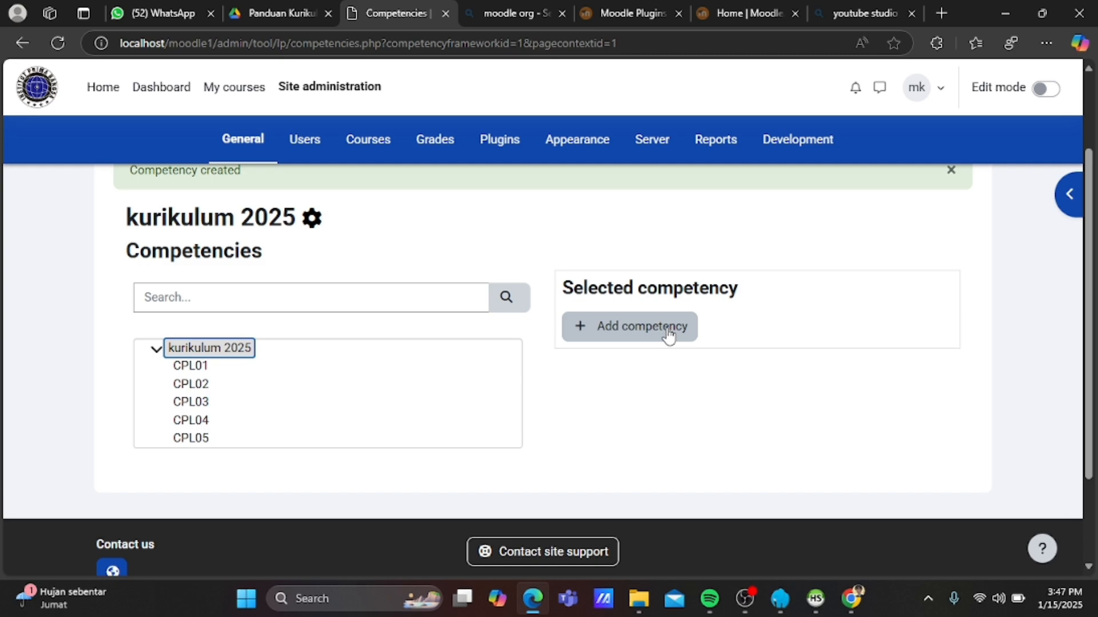
pyautogui.click(273, 8)
pyautogui.scroll(5, 311, 310)
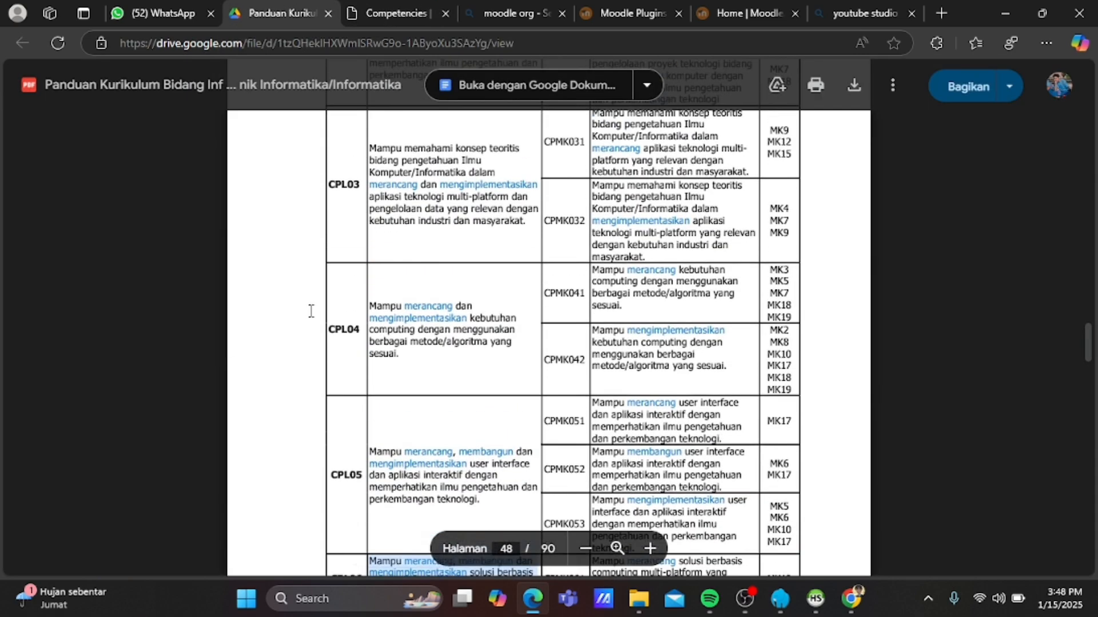
pyautogui.scroll(10, 311, 310)
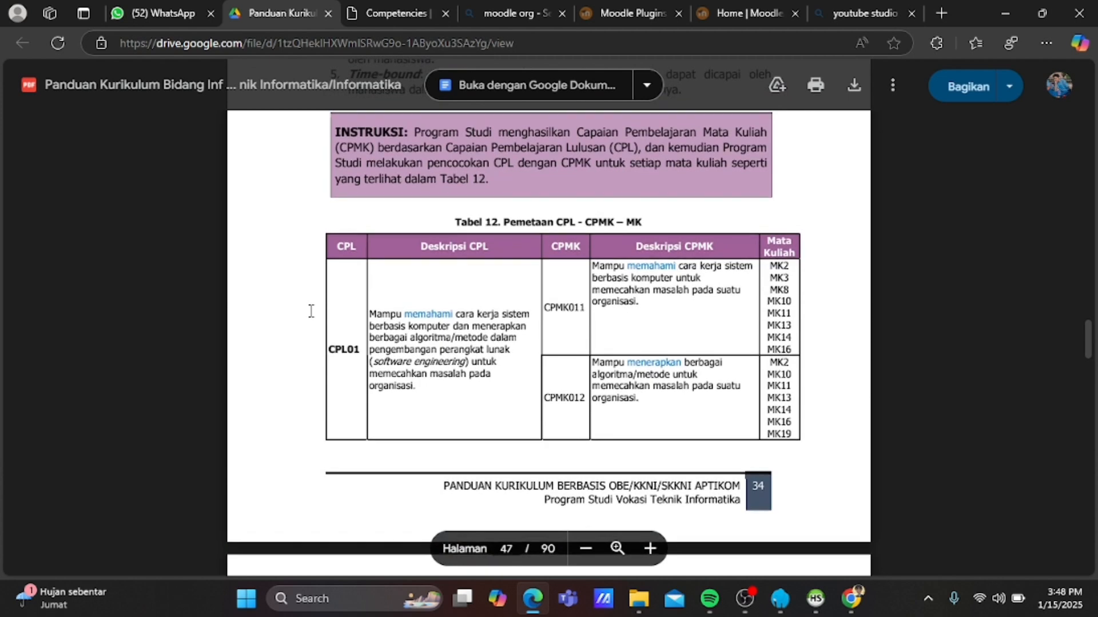
pyautogui.scroll(-5, 311, 311)
pyautogui.scroll(3, 311, 311)
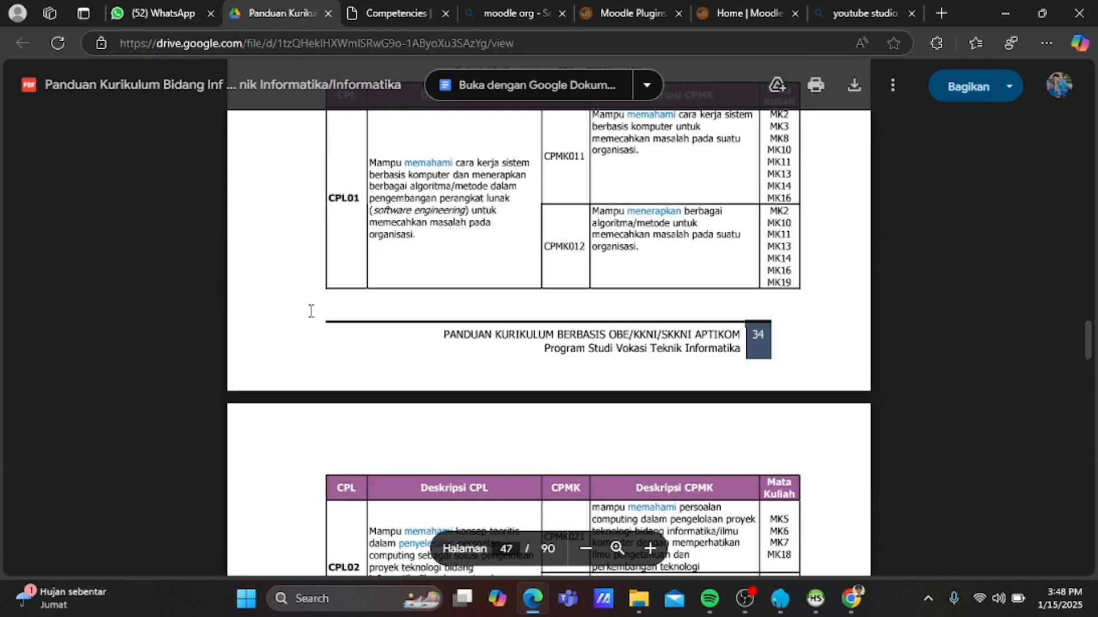
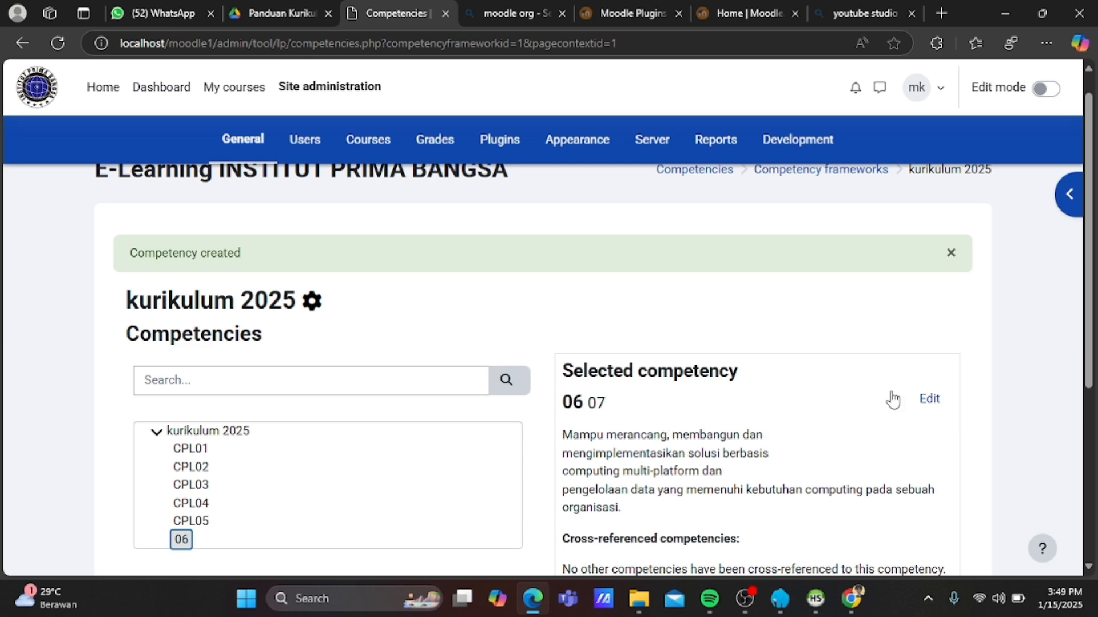
# Rename competency 06 to CPL06 by prefixing 'CPL' to its name, and save.
pyautogui.click(930, 400)
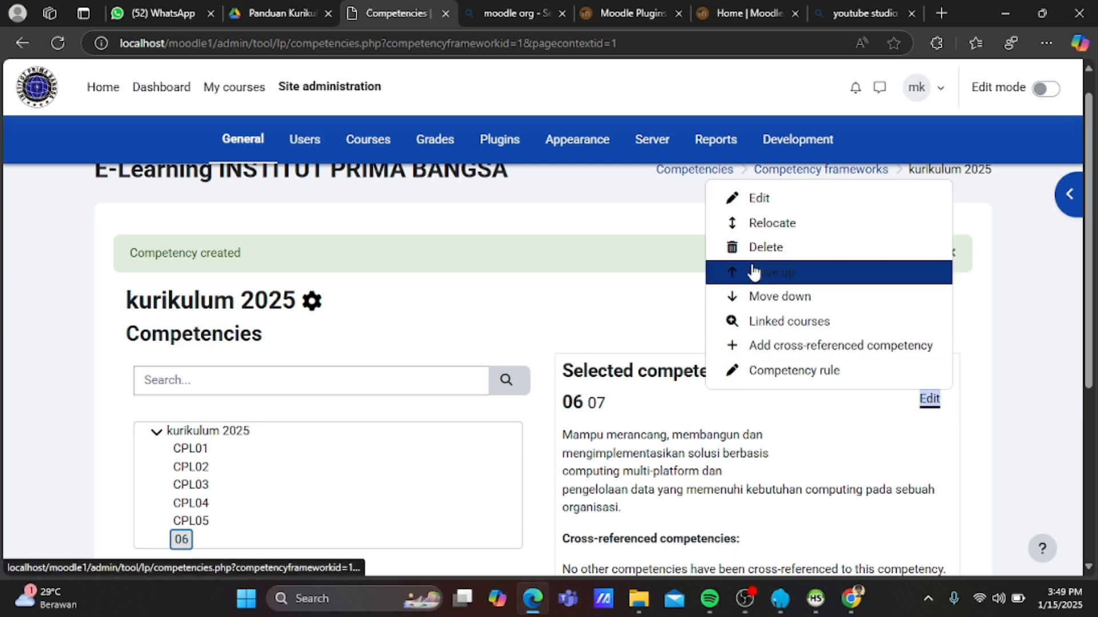
pyautogui.click(756, 198)
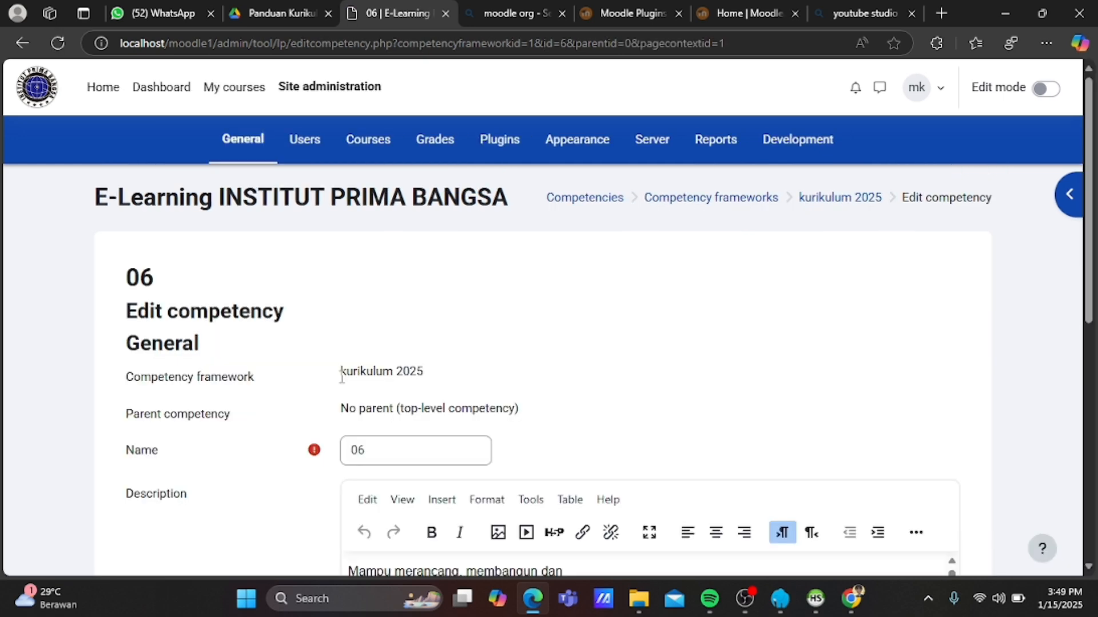
pyautogui.click(356, 449)
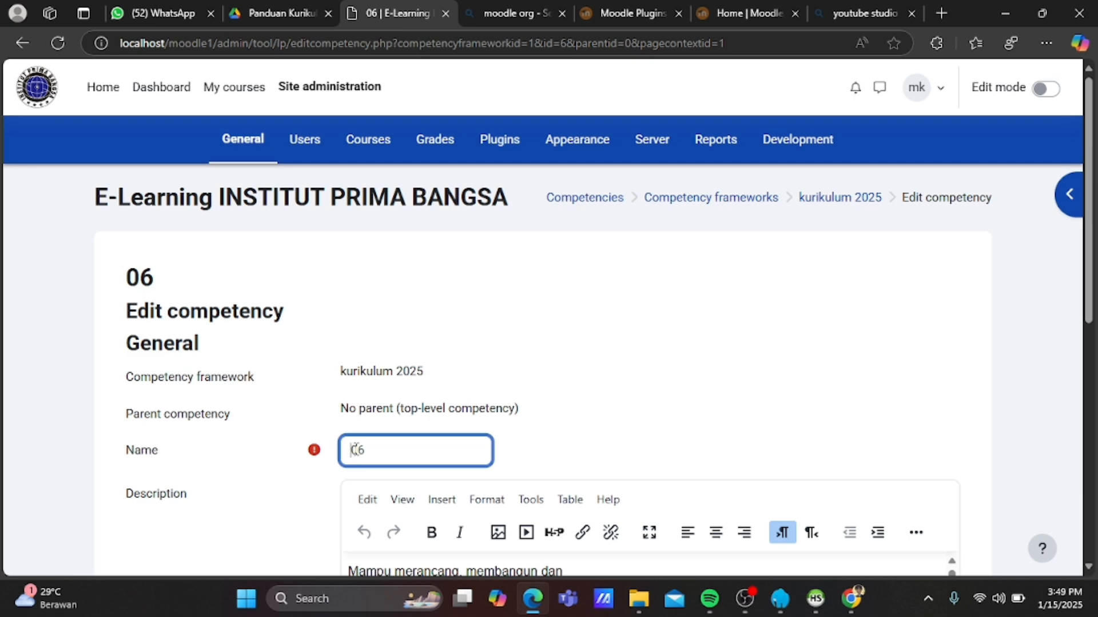
pyautogui.write('CPL')
pyautogui.scroll(-10, 297, 472)
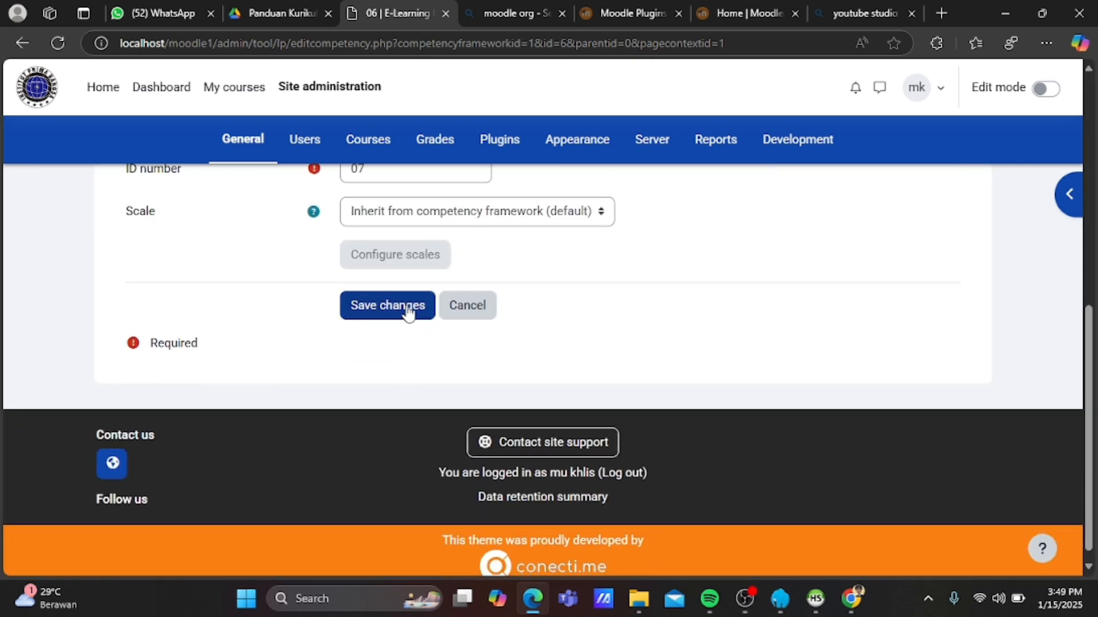
pyautogui.click(408, 307)
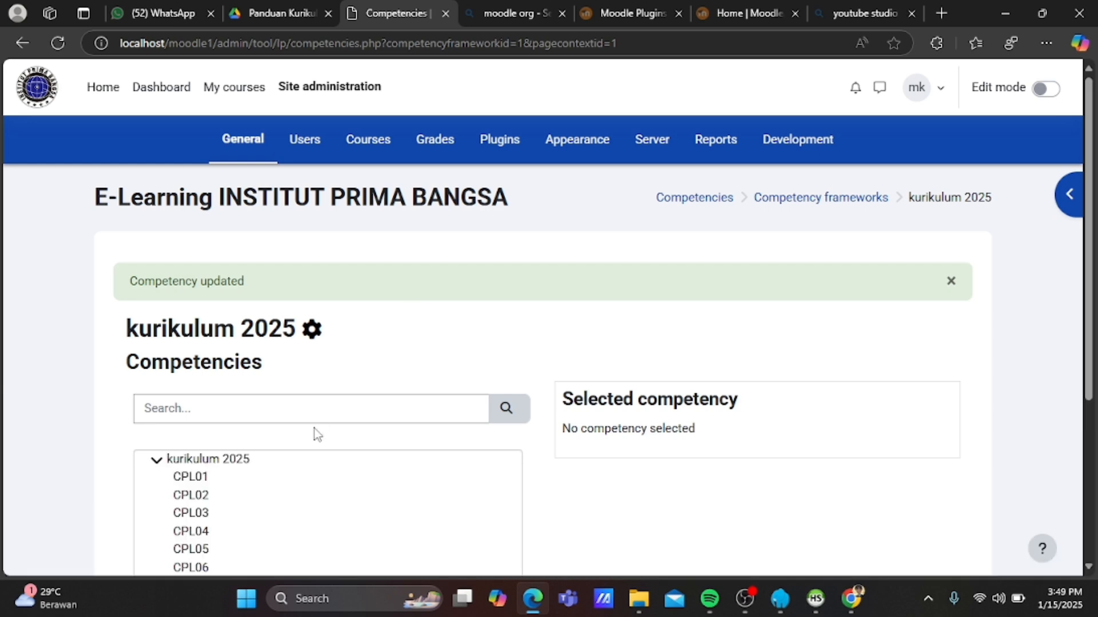
# Start adding a new child competency under CPL01.
pyautogui.scroll(-2, 314, 433)
pyautogui.click(198, 380)
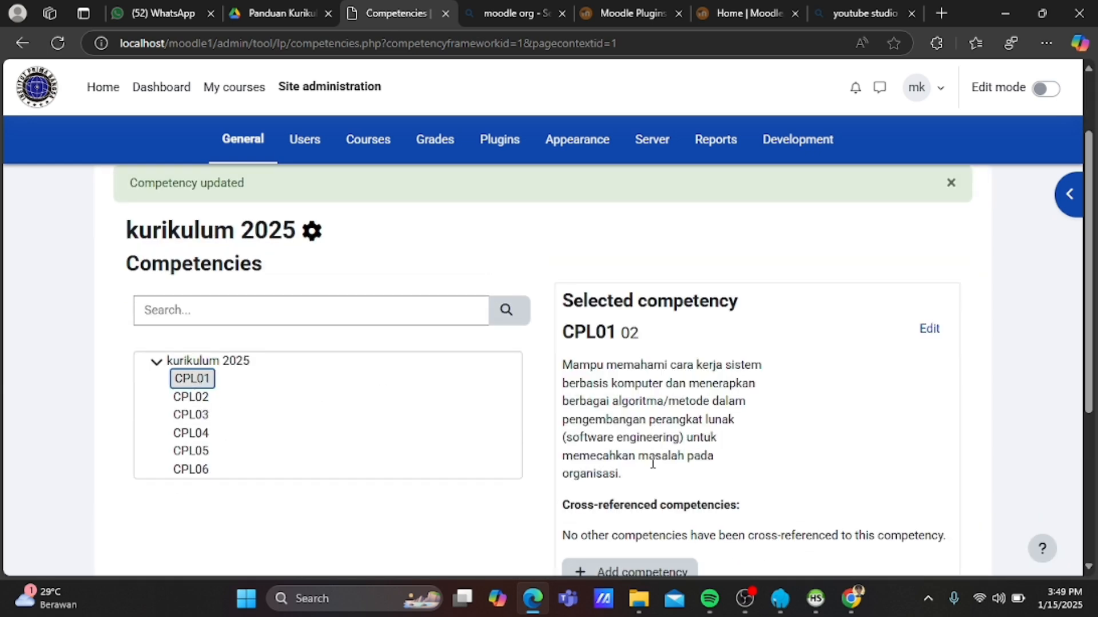
pyautogui.scroll(-2, 649, 458)
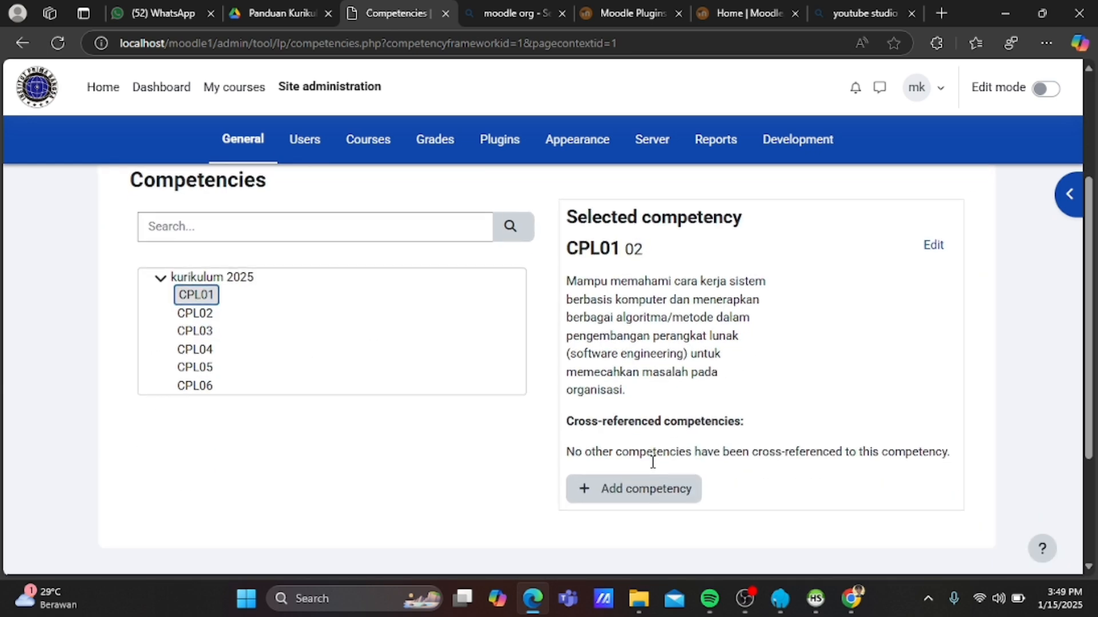
pyautogui.click(649, 490)
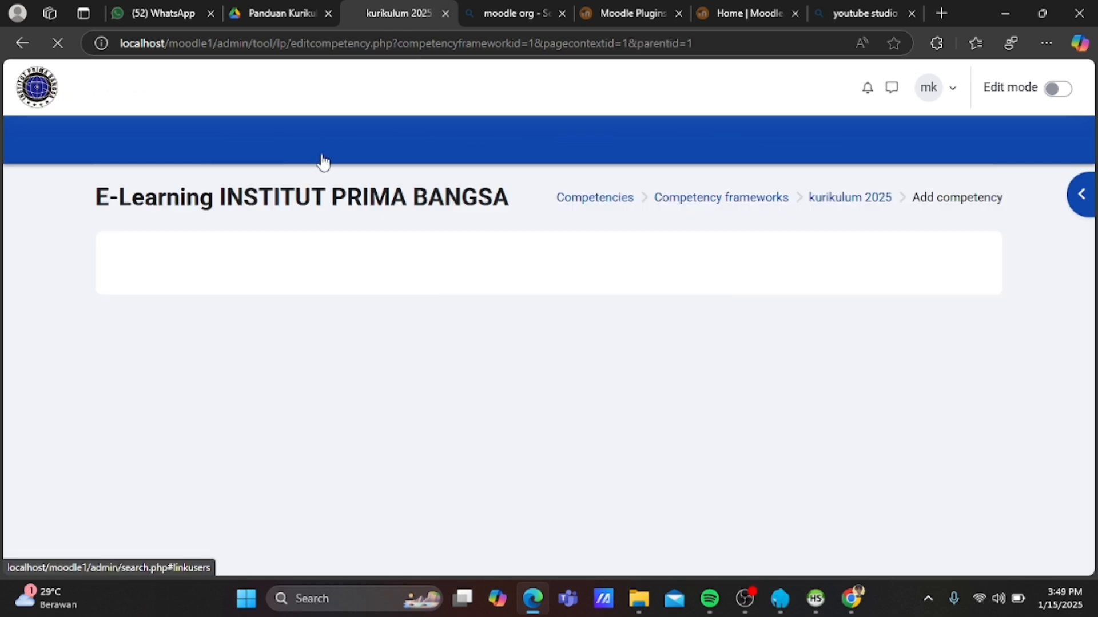
# Type CPMK01 as the competency name, then delete its last character.
pyautogui.scroll(-2, 400, 344)
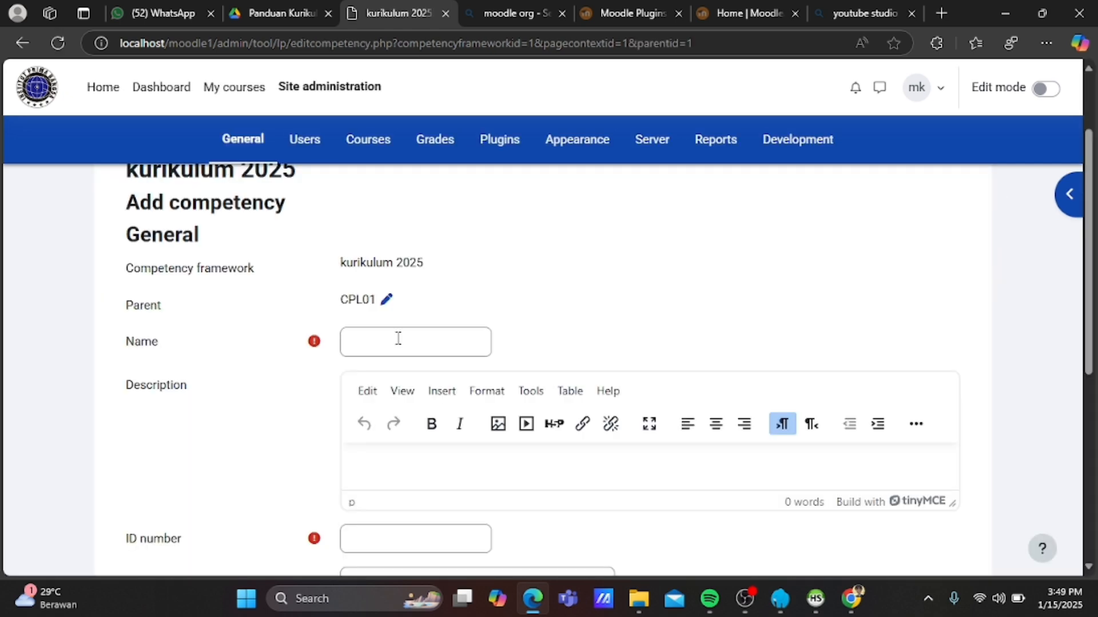
pyautogui.scroll(-3, 398, 338)
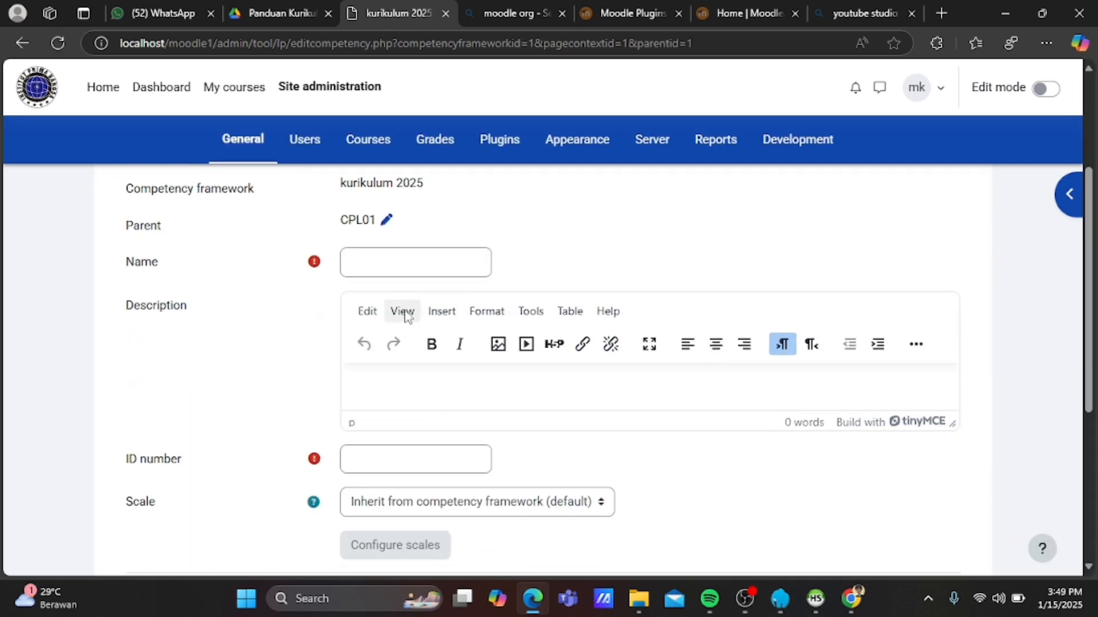
pyautogui.click(383, 261)
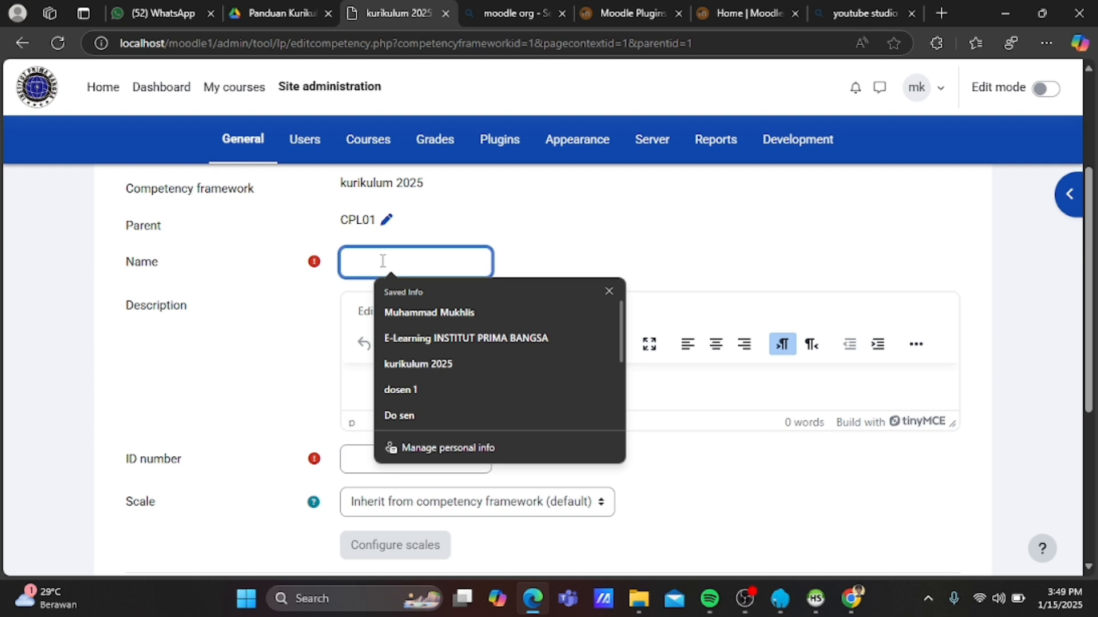
pyautogui.write('C')
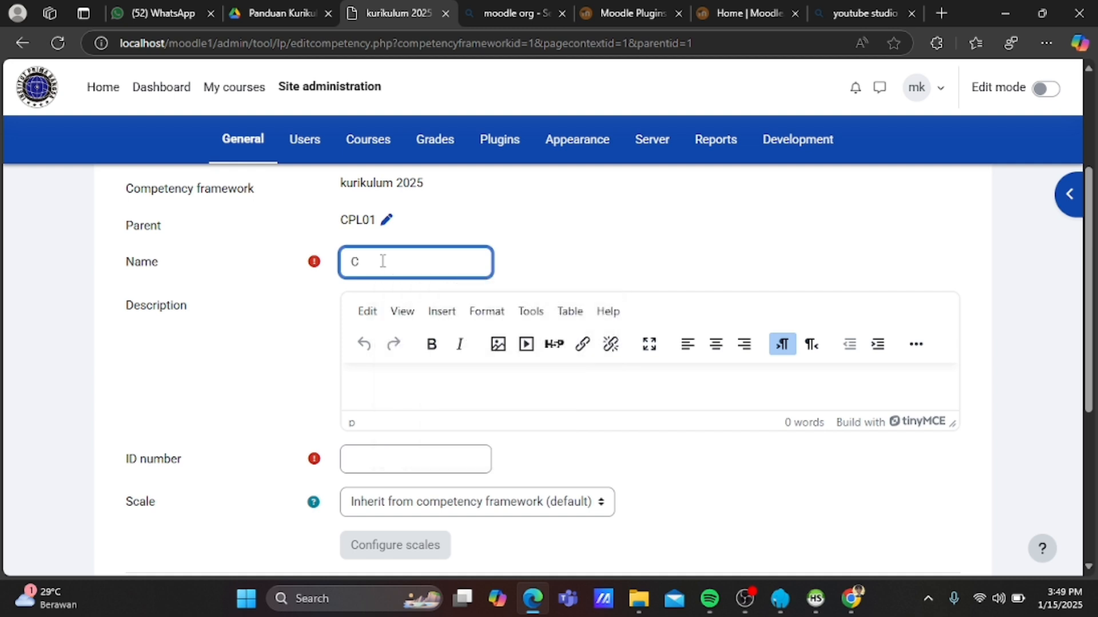
pyautogui.write('PMK01')
pyautogui.press('BackSpace')
pyautogui.press('BackSpace')
# Copy CPMK011 from Tabel 12 into the name, then clear the wrongly pasted text.
pyautogui.click(288, 4)
pyautogui.scroll(15, 391, 263)
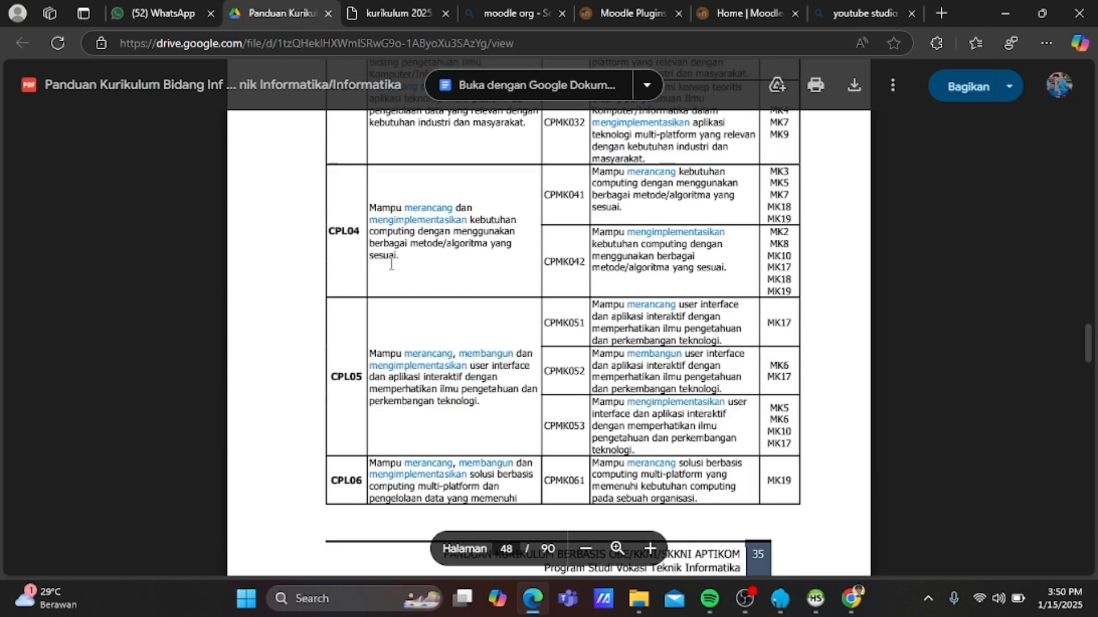
pyautogui.scroll(2, 392, 263)
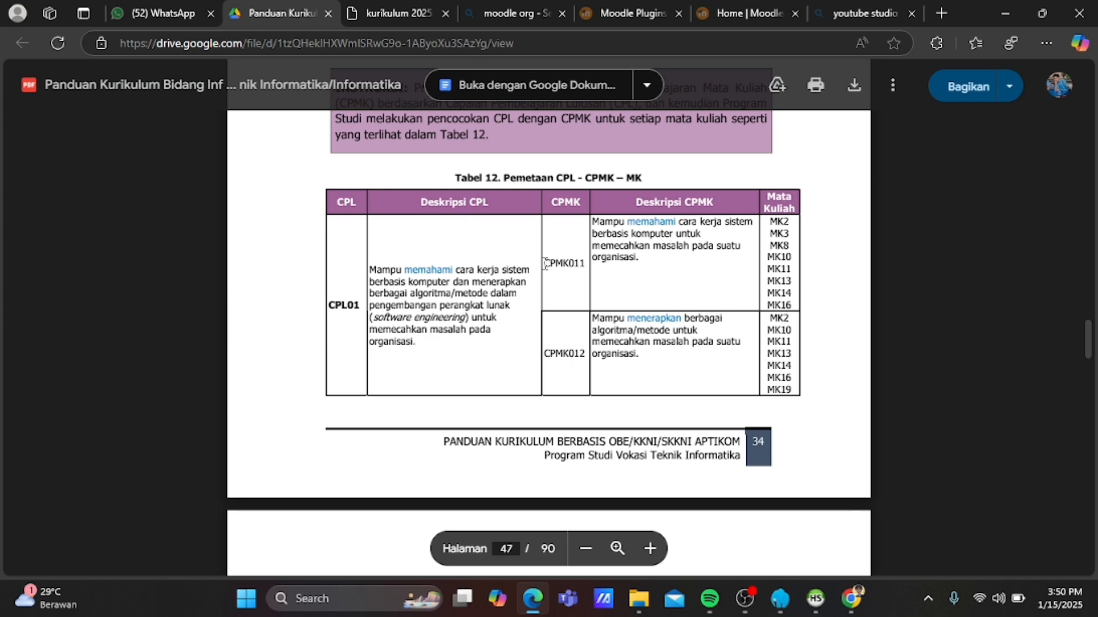
pyautogui.doubleClick(584, 262)
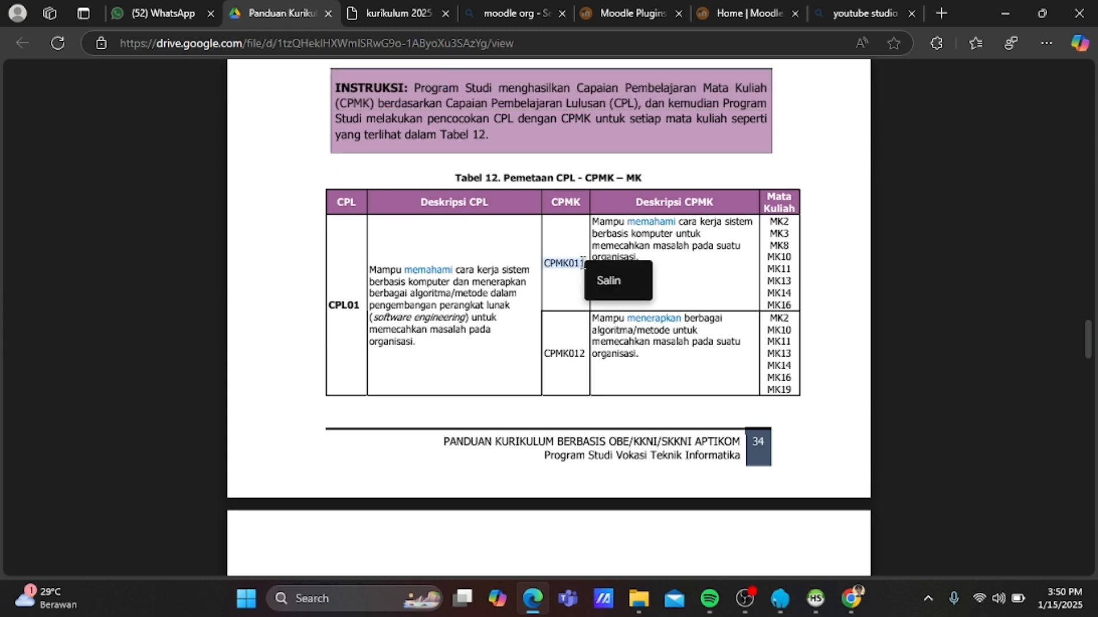
pyautogui.click(556, 347)
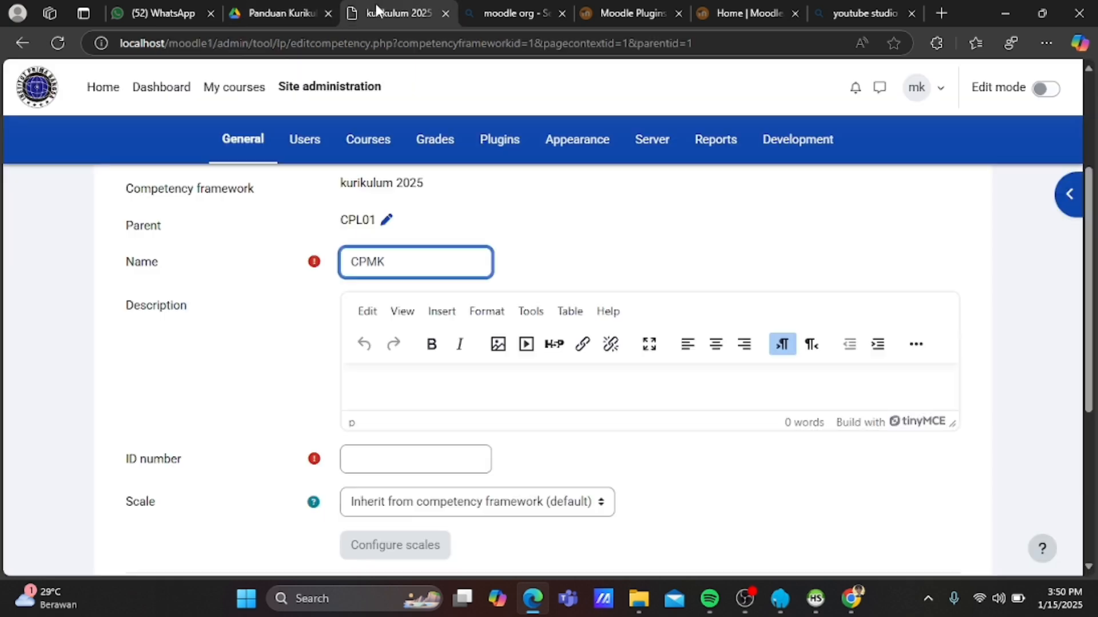
pyautogui.click(375, 5)
pyautogui.press('BackSpace')
pyautogui.press('BackSpace')
pyautogui.press('BackSpace')
pyautogui.press('BackSpace')
pyautogui.hotkey('ctrl', 'v')
pyautogui.write('i')
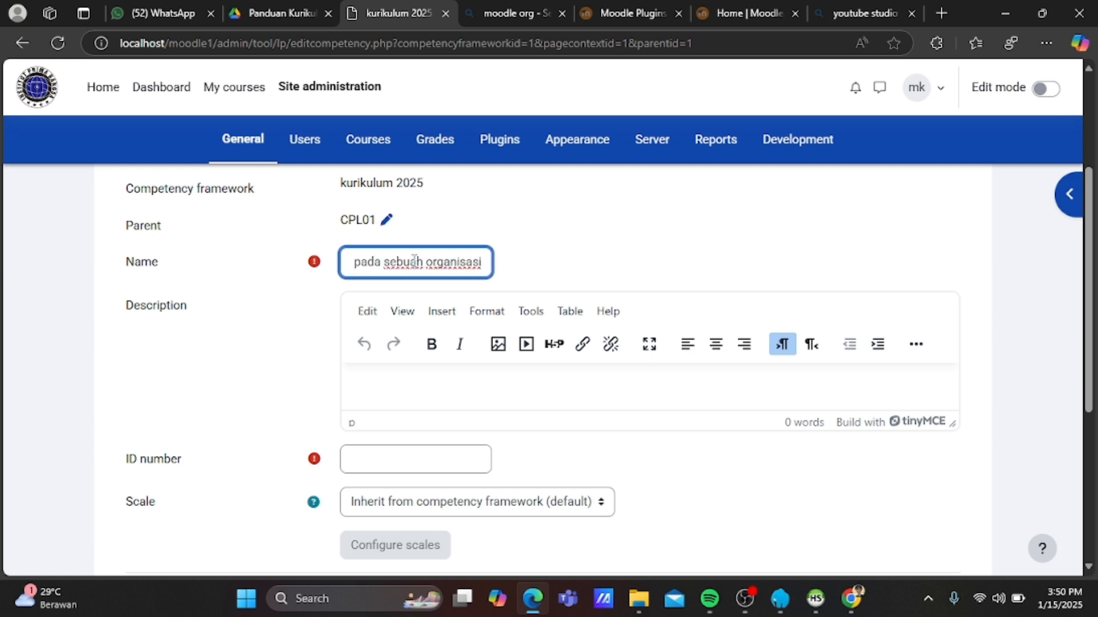
pyautogui.hotkey('ctrl', 'a')
pyautogui.press('BackSpace')
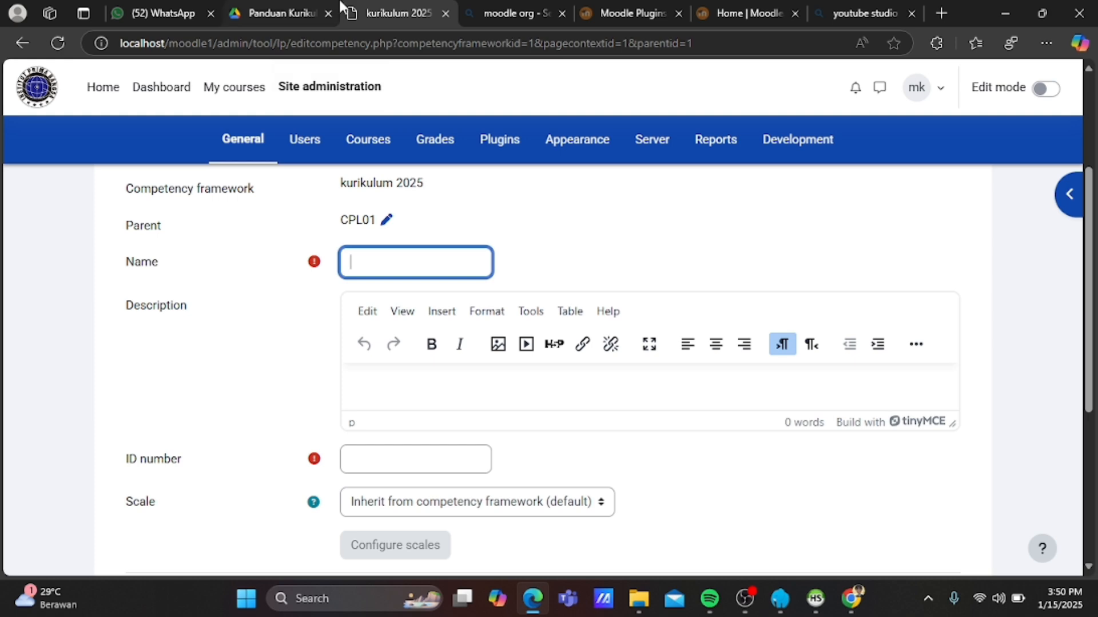
# Copy CPMK011 from Tabel 12 again and paste it as the competency name.
pyautogui.click(281, 12)
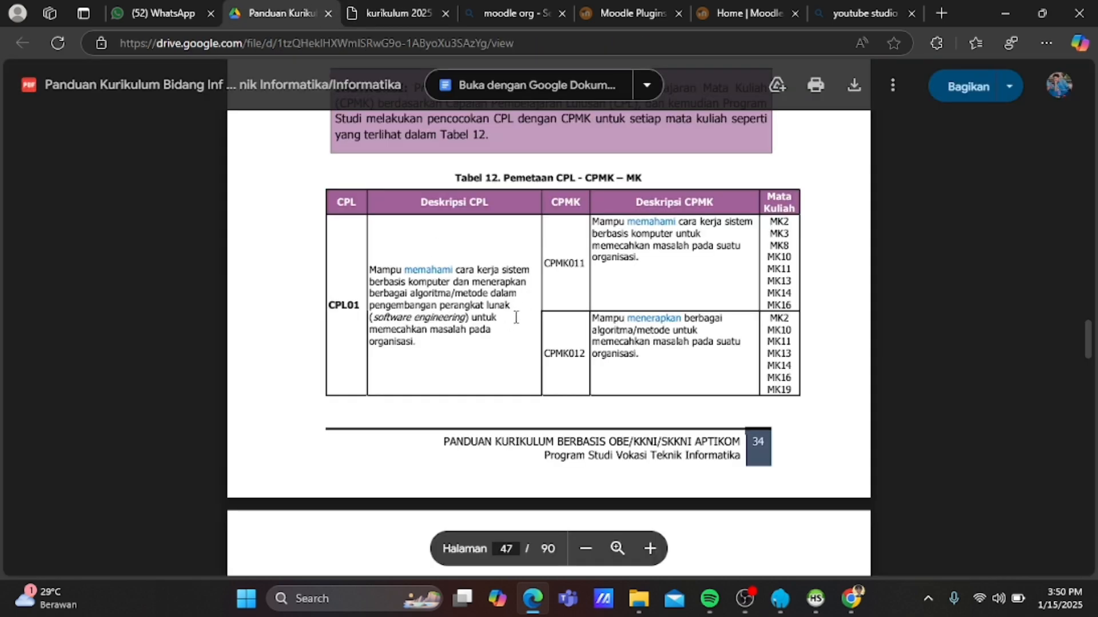
pyautogui.moveTo(545, 263); pyautogui.dragTo(588, 261)
pyautogui.hotkey('ctrl', 'c')
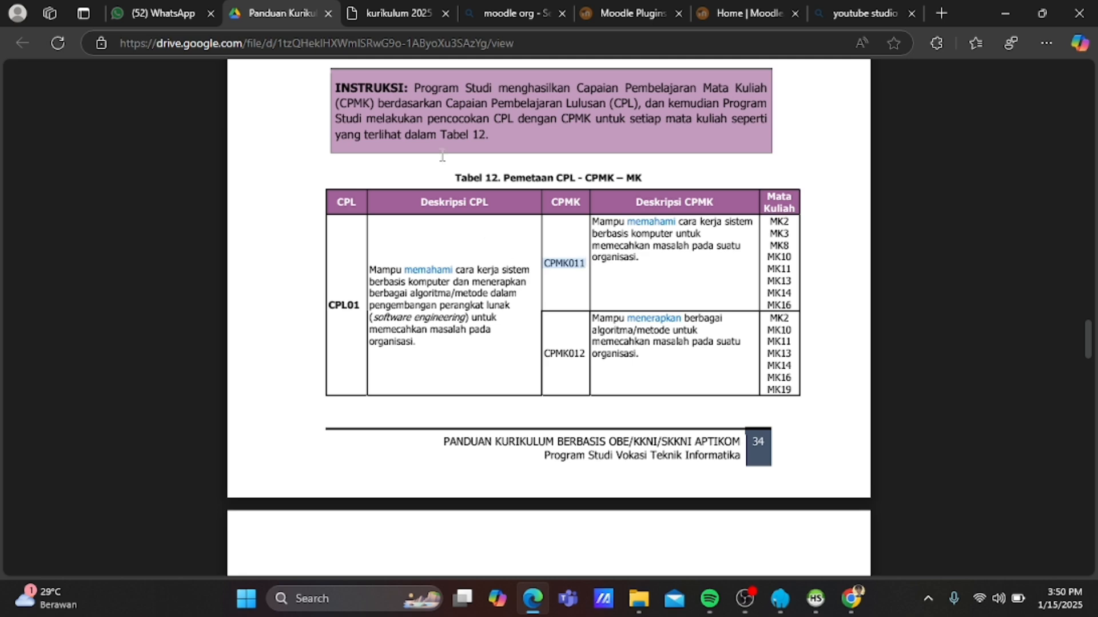
pyautogui.click(406, 15)
pyautogui.click(368, 318)
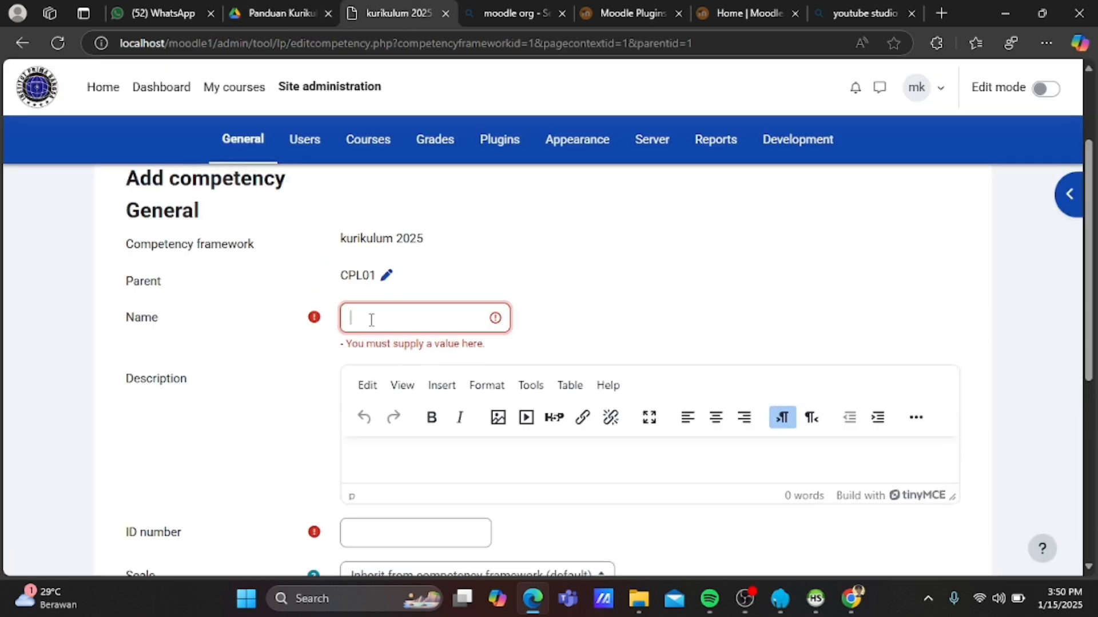
pyautogui.hotkey('ctrl', 'v')
# Select and copy the CPMK011 description text from the curriculum guide.
pyautogui.click(277, 14)
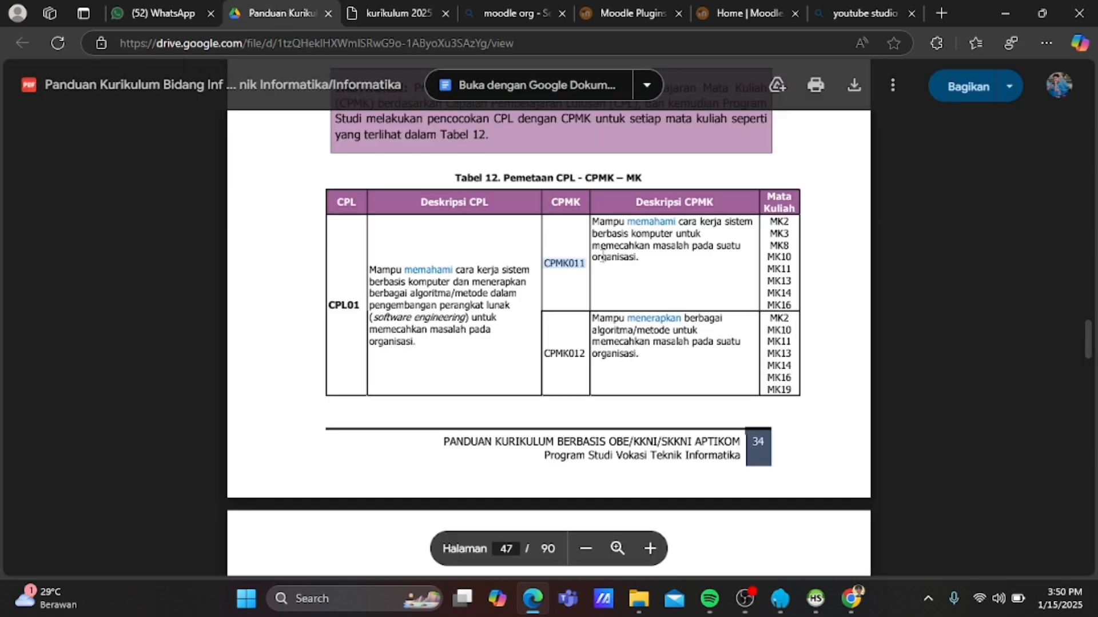
pyautogui.moveTo(592, 220); pyautogui.dragTo(650, 256)
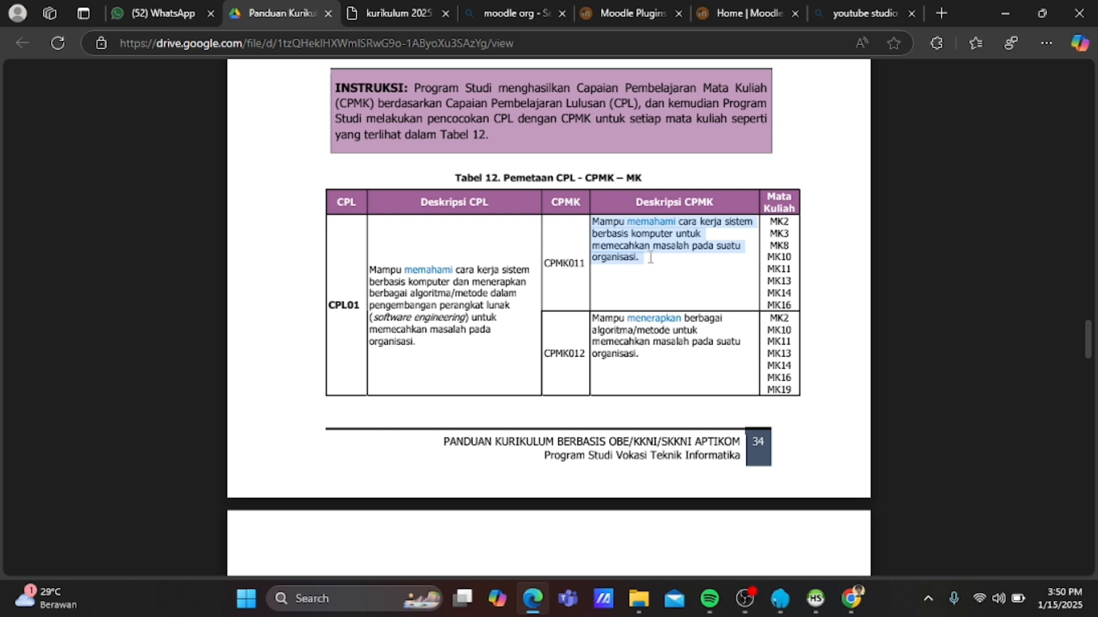
pyautogui.click(647, 276)
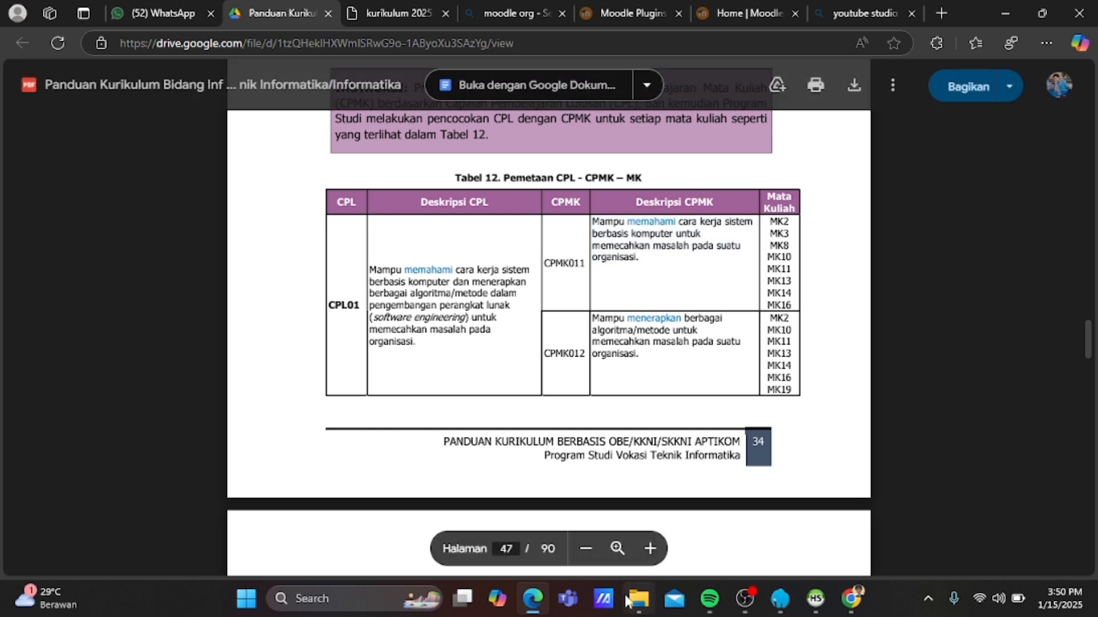
pyautogui.moveTo(627, 599)
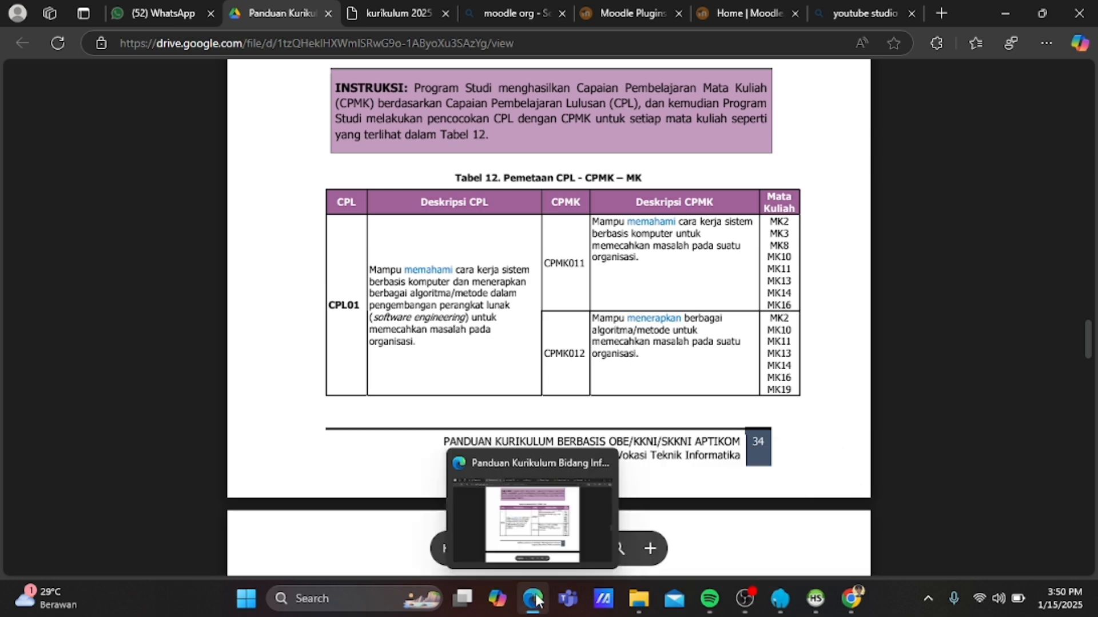
# Paste the CPMK011 description, set ID number 011, and save the competency.
pyautogui.click(389, 8)
pyautogui.hotkey('ctrl', 'v')
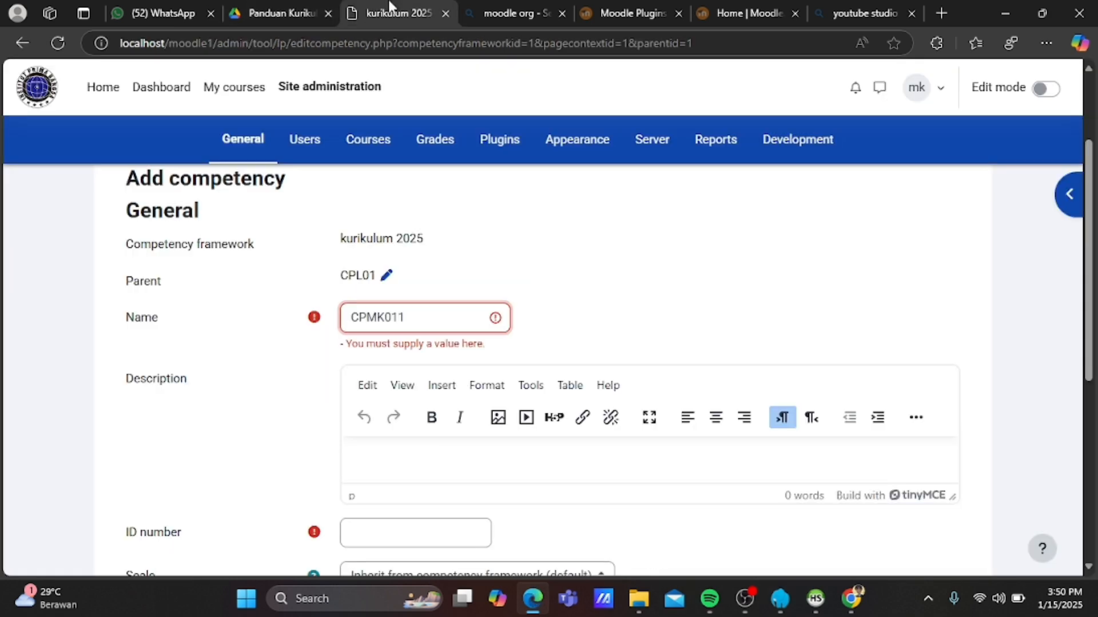
pyautogui.click(463, 453)
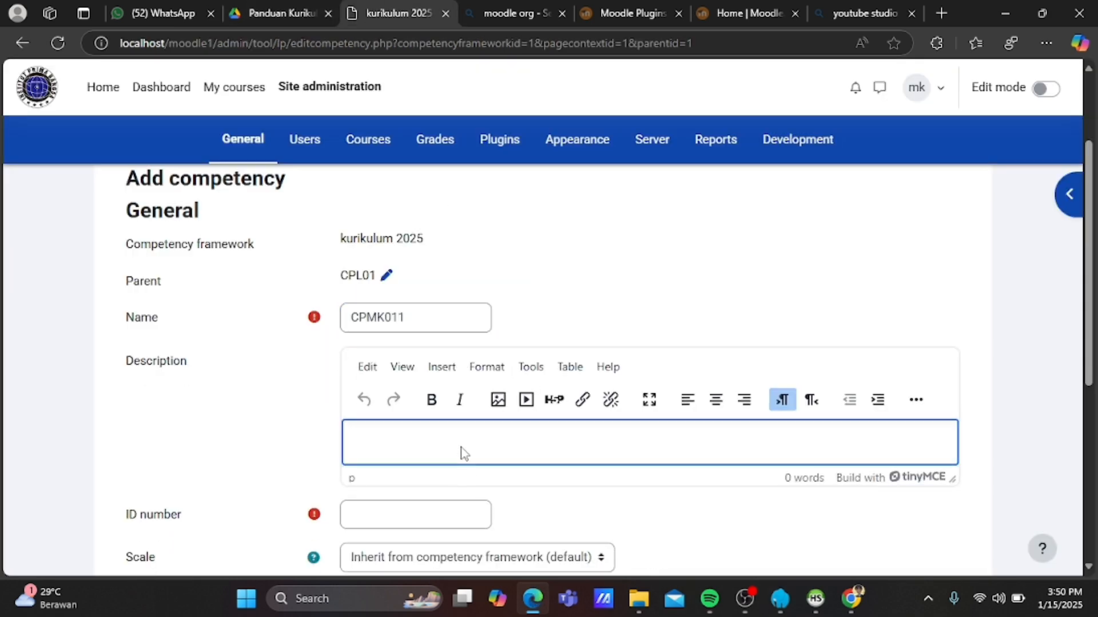
pyautogui.hotkey('ctrl', 'v')
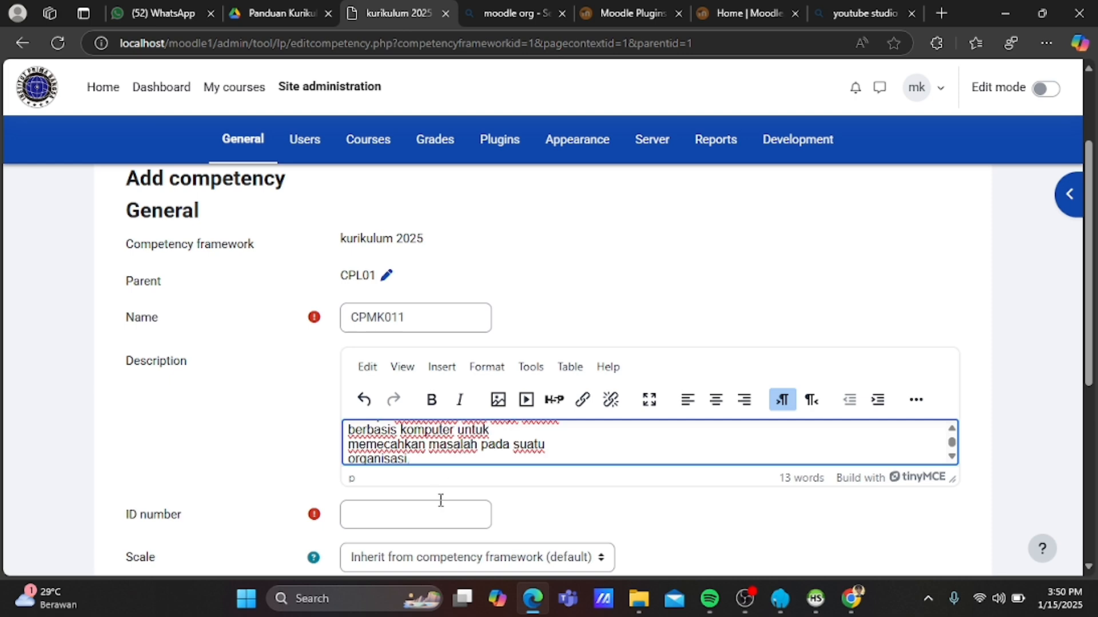
pyautogui.click(438, 514)
pyautogui.write('011')
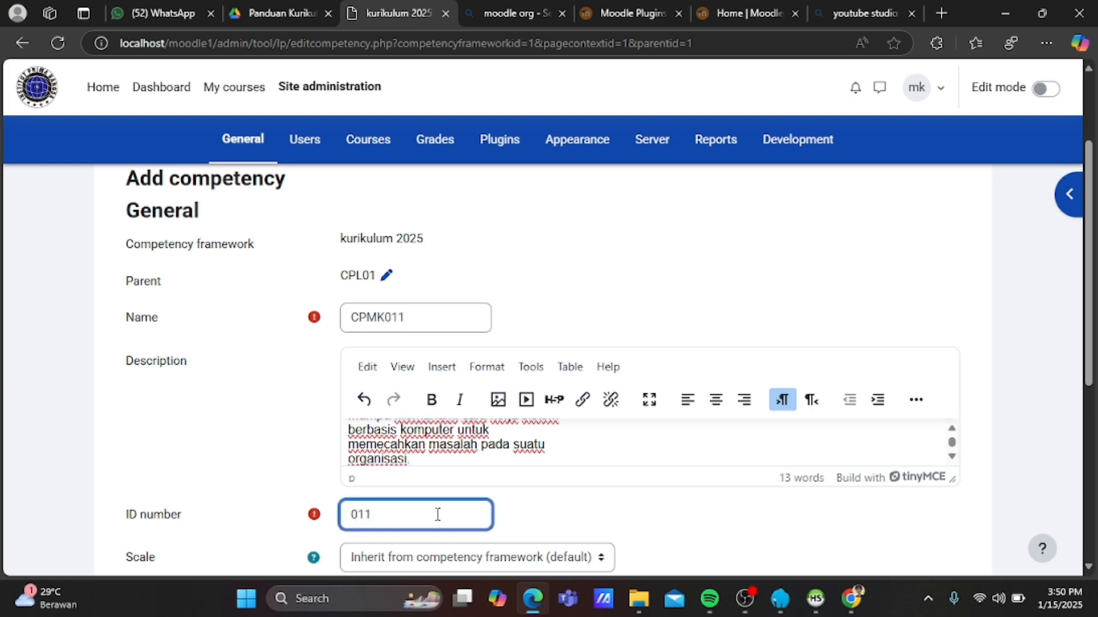
pyautogui.scroll(-2, 437, 513)
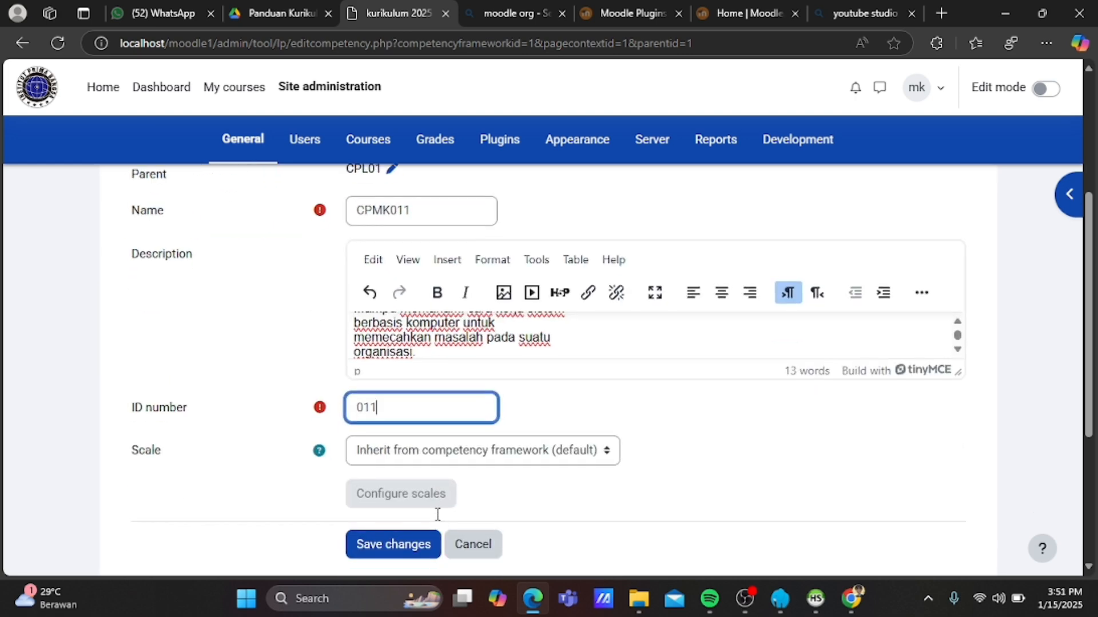
pyautogui.click(413, 544)
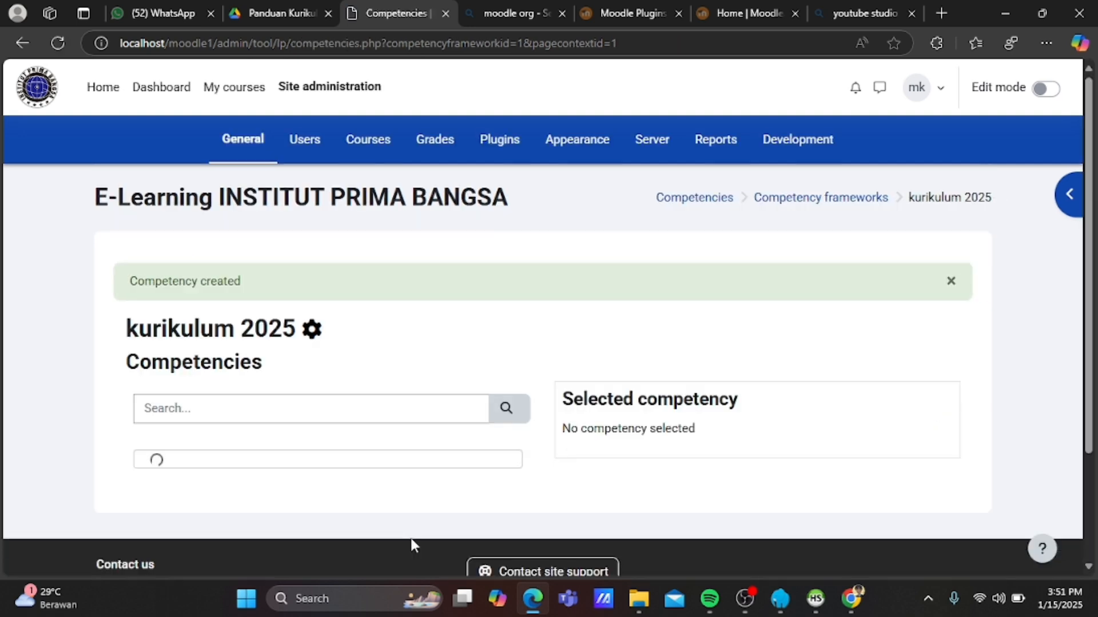
# Add a new child competency under CPL01 named CMPK012.
pyautogui.scroll(-1, 413, 546)
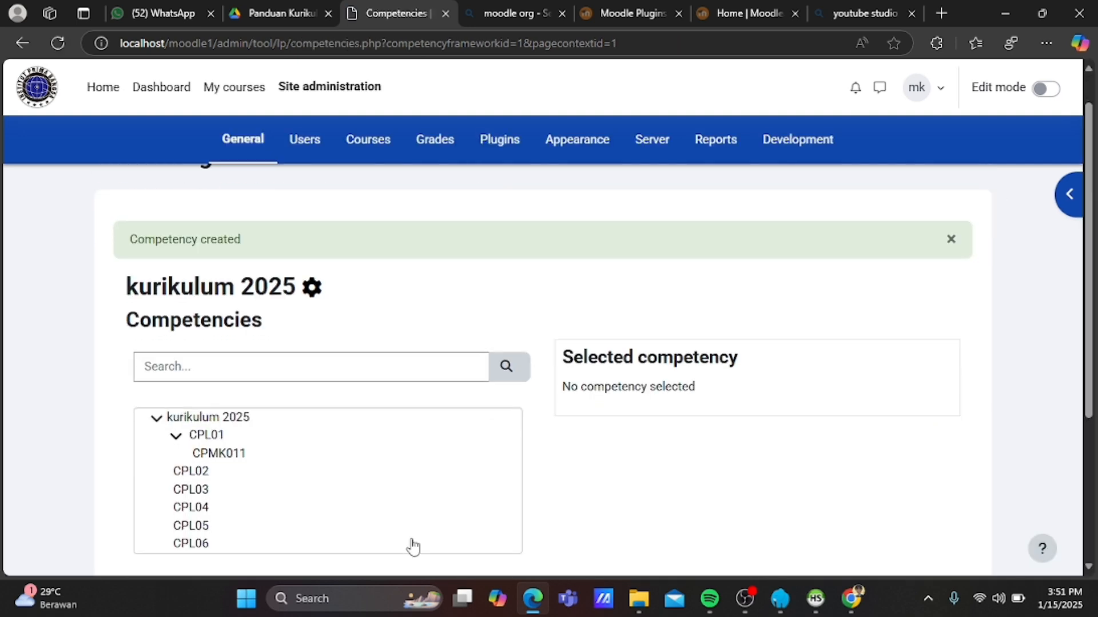
pyautogui.click(209, 436)
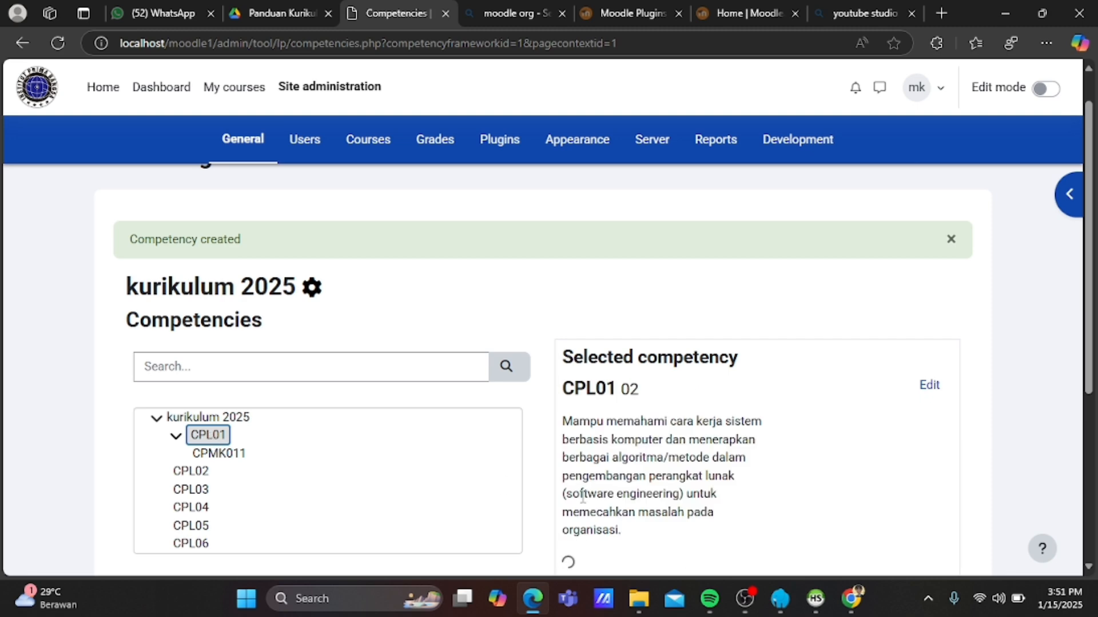
pyautogui.scroll(-3, 569, 560)
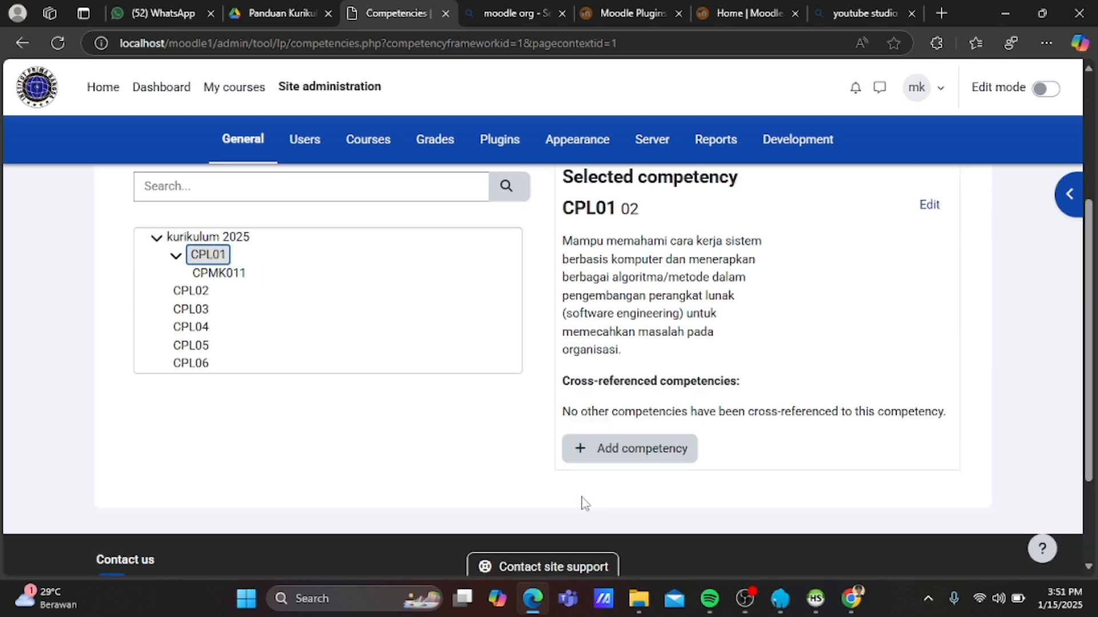
pyautogui.click(621, 463)
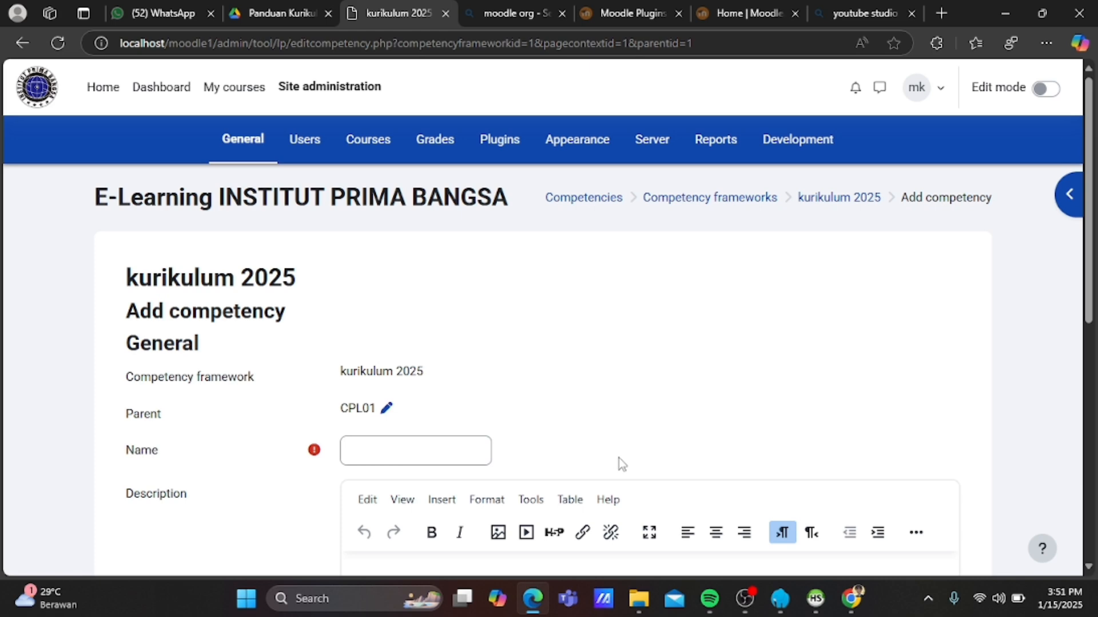
pyautogui.click(414, 452)
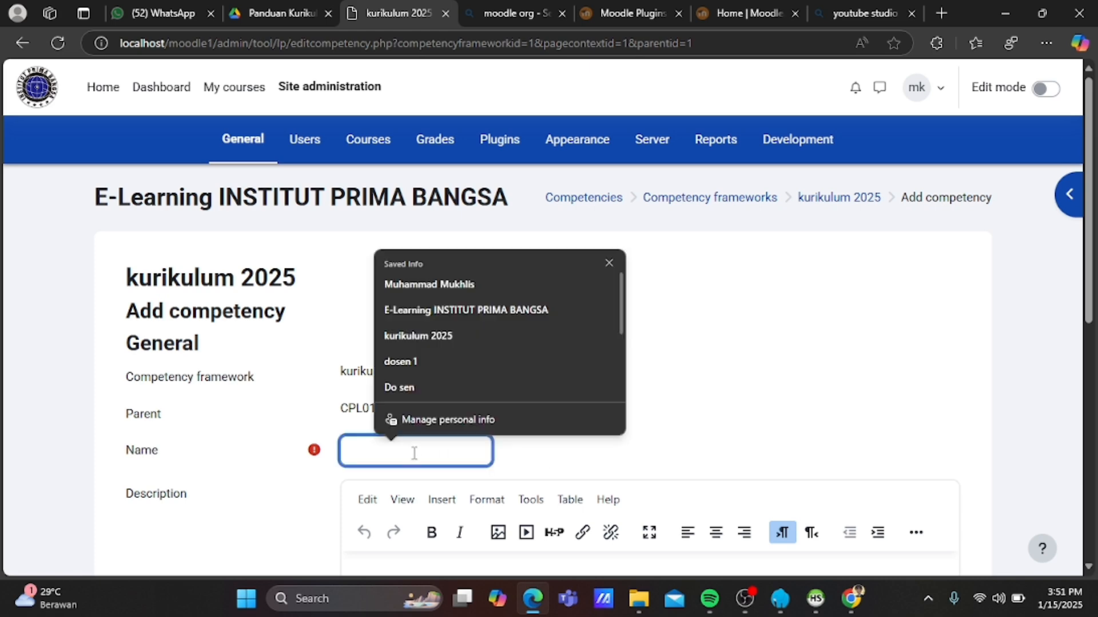
pyautogui.write('CMP')
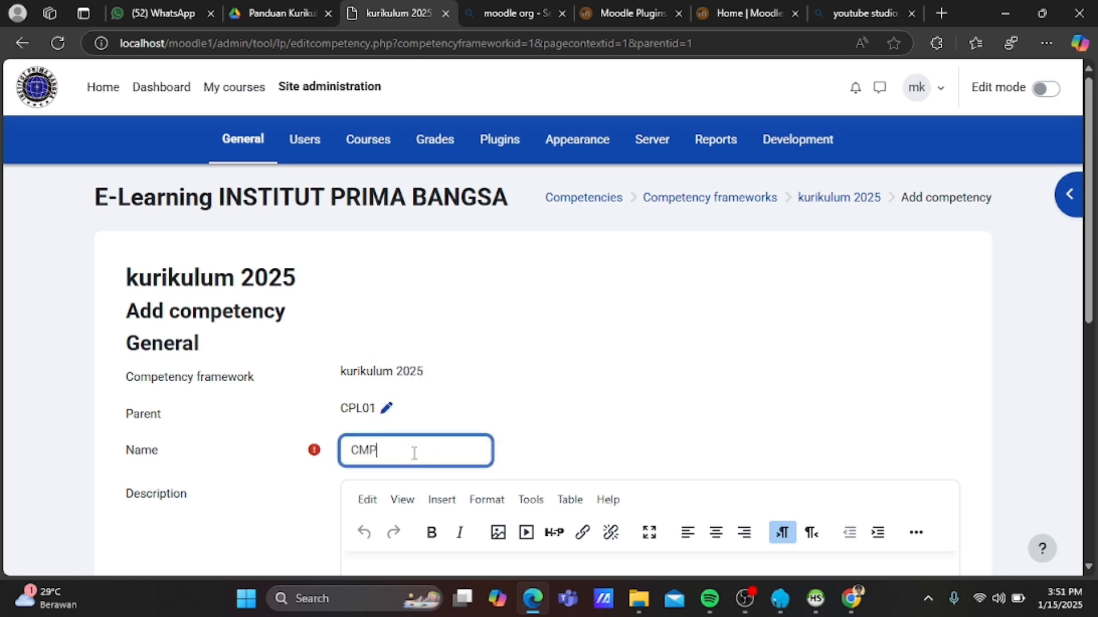
pyautogui.write('K012')
pyautogui.scroll(-1, 414, 452)
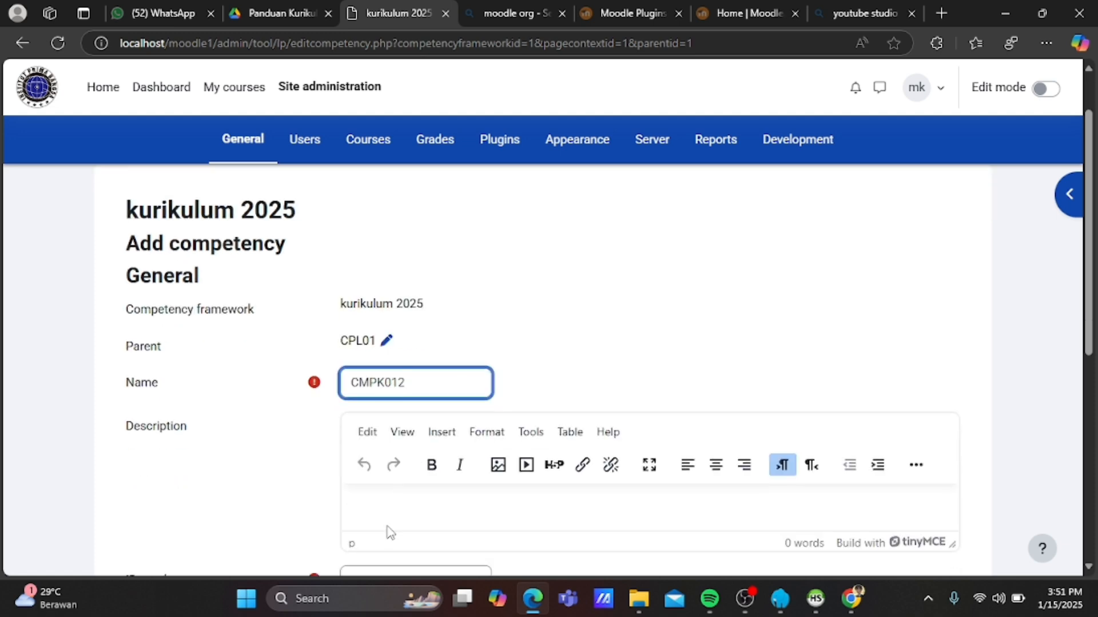
# Copy the CPMK012 description from the guide into the competency's description.
pyautogui.click(269, 9)
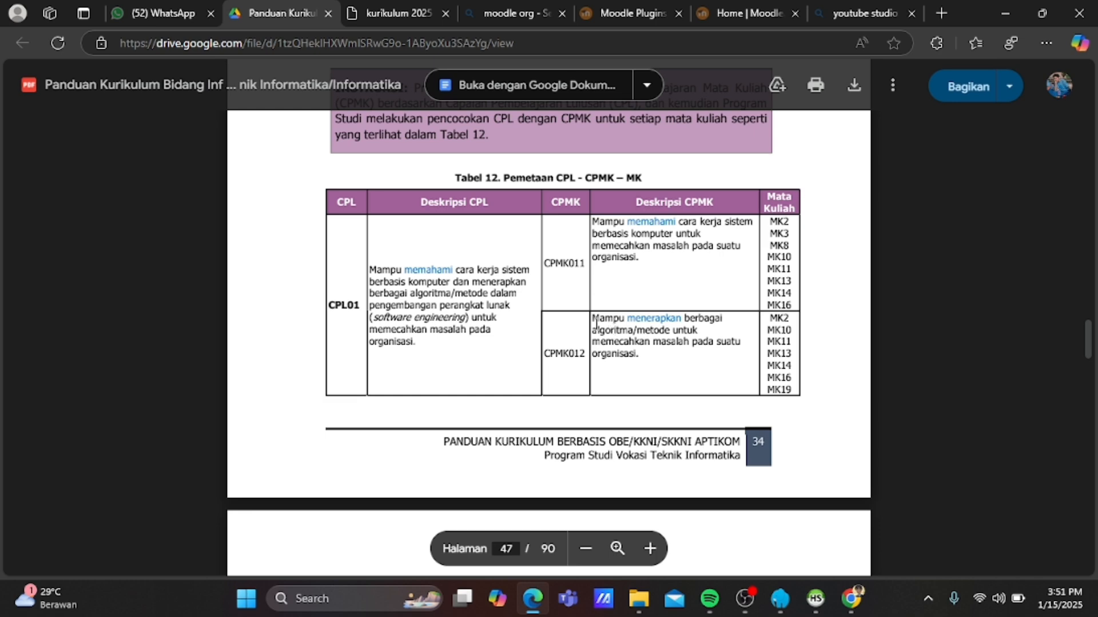
pyautogui.moveTo(593, 319); pyautogui.dragTo(648, 362)
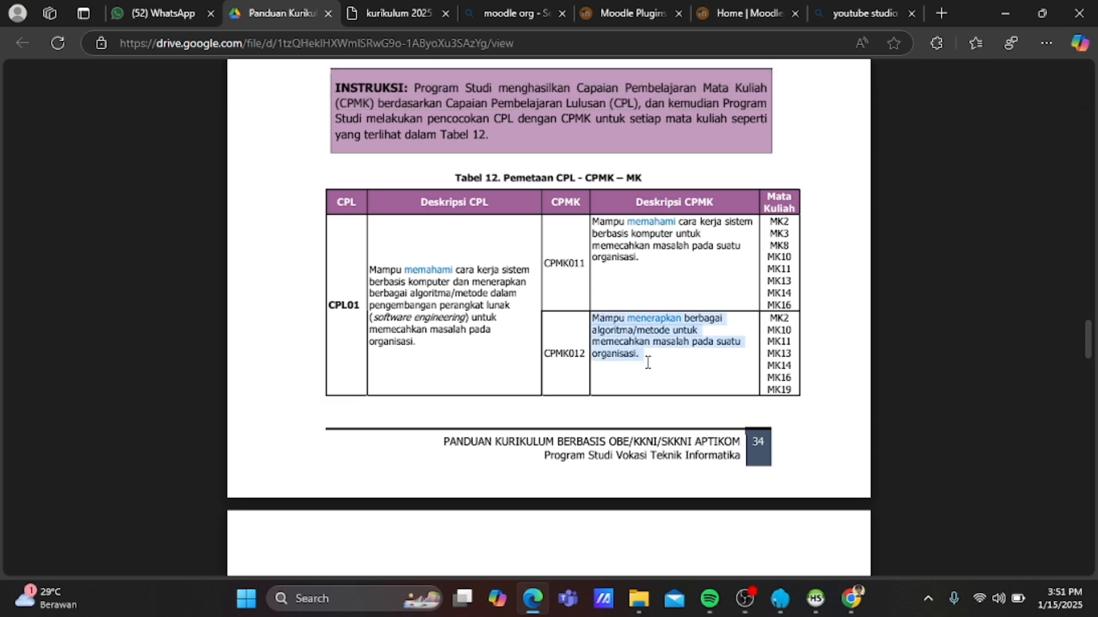
pyautogui.click(648, 362)
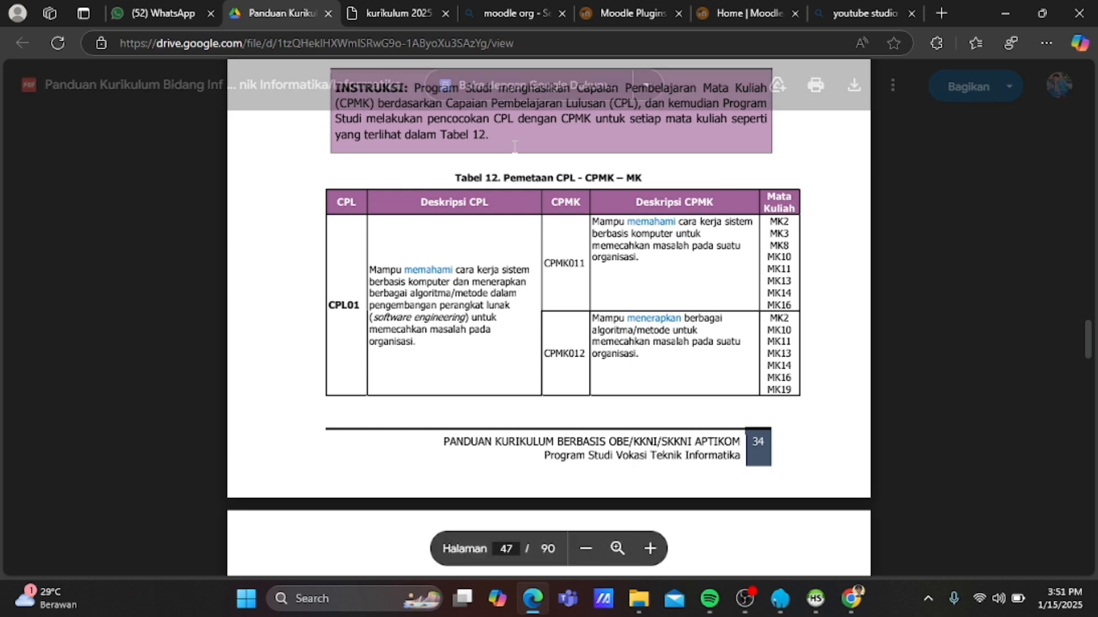
pyautogui.click(412, 18)
pyautogui.scroll(-3, 552, 397)
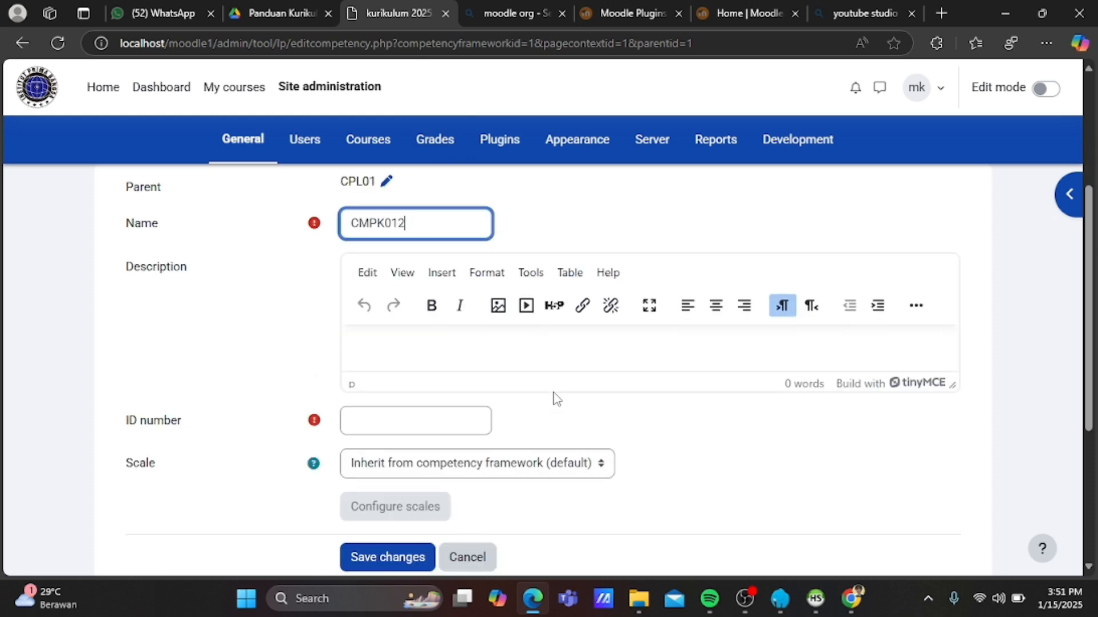
pyautogui.click(468, 351)
pyautogui.hotkey('ctrl', 'v')
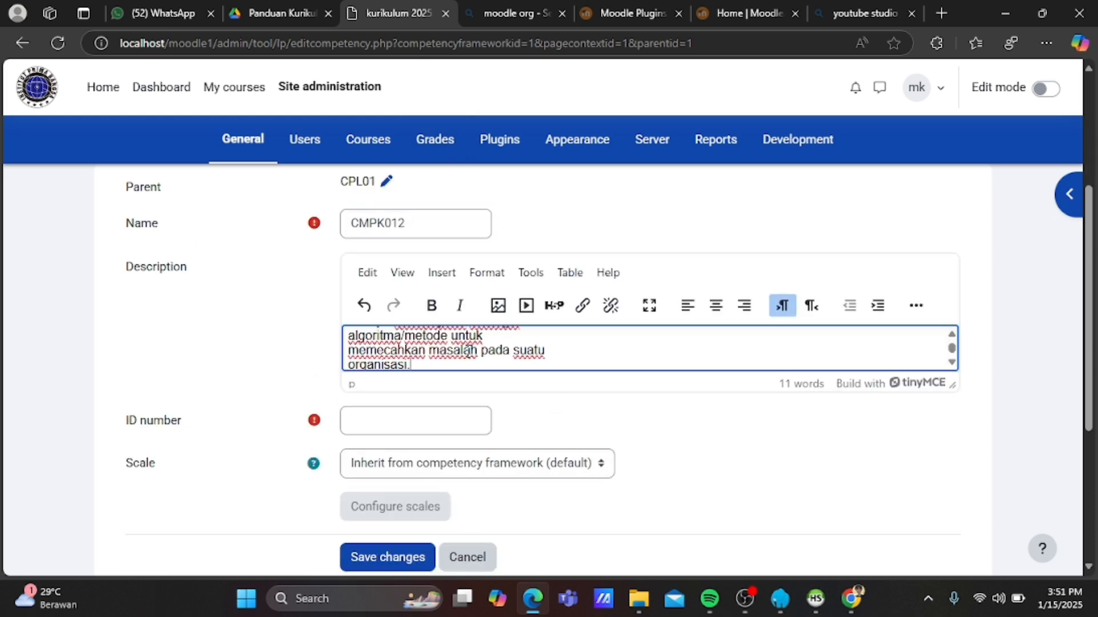
# Set ID number 012 and save the CMPK012 competency.
pyautogui.click(423, 421)
pyautogui.write('012')
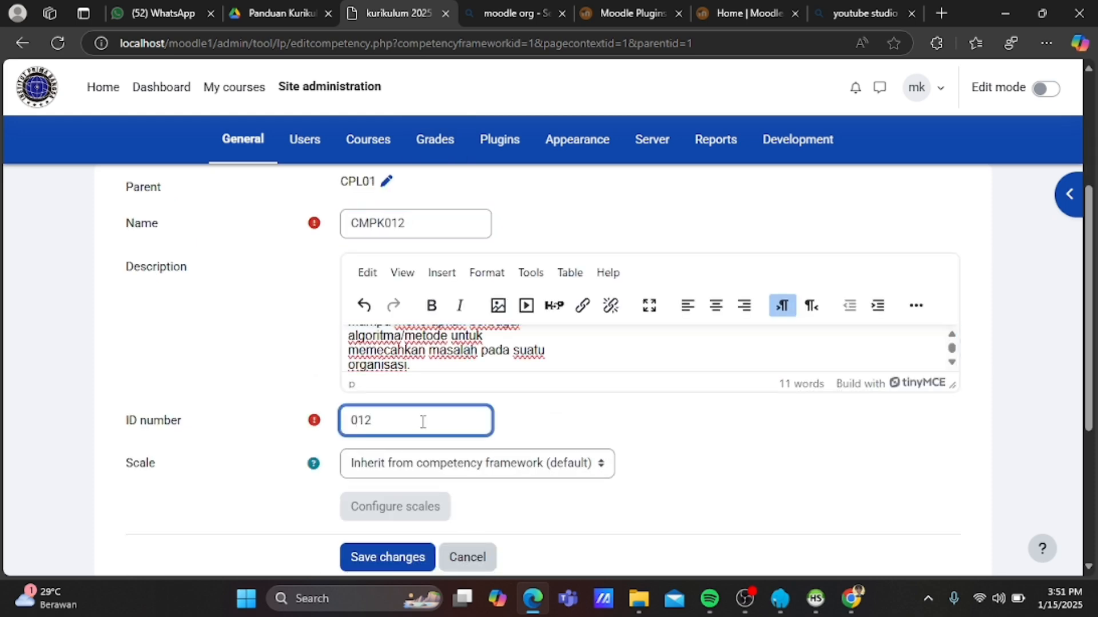
pyautogui.scroll(-2, 424, 421)
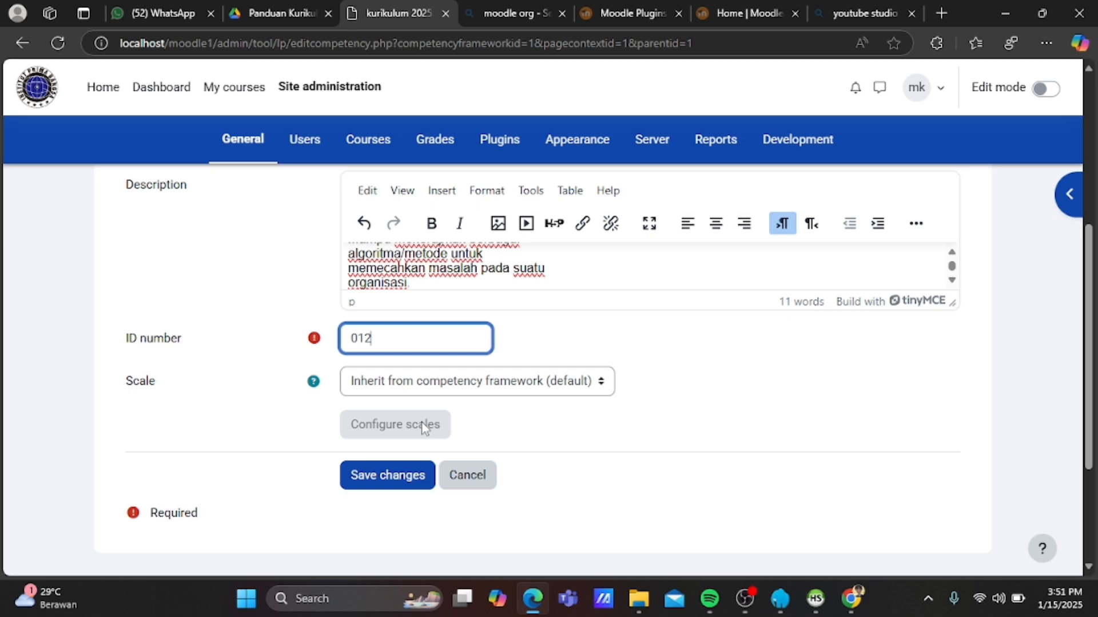
pyautogui.click(403, 482)
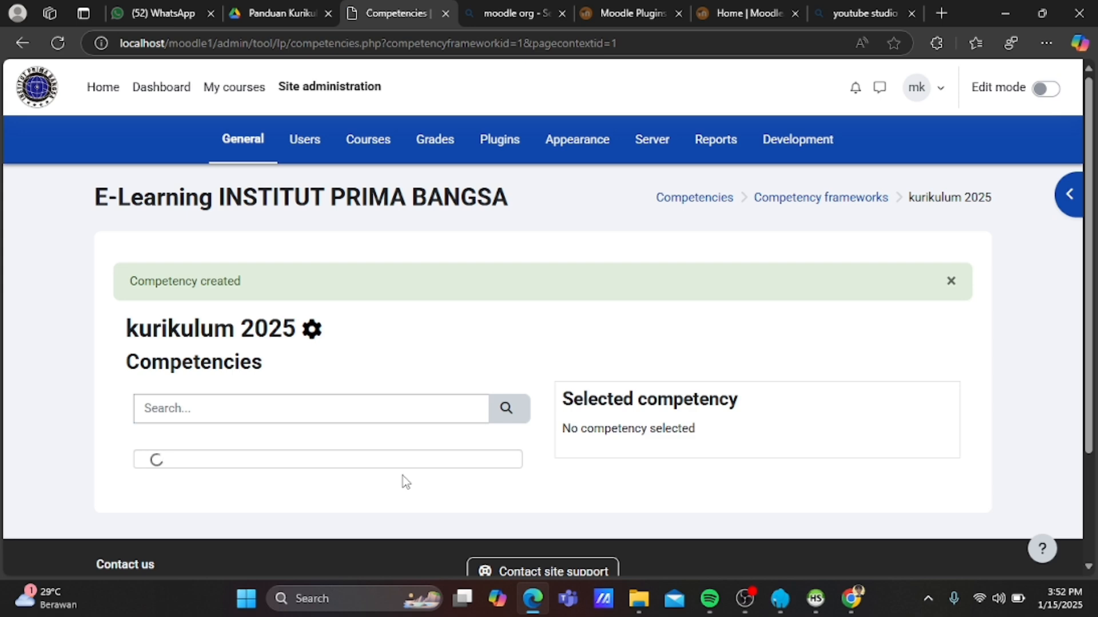
# Start adding a new child competency under CPL02.
pyautogui.scroll(-1, 392, 409)
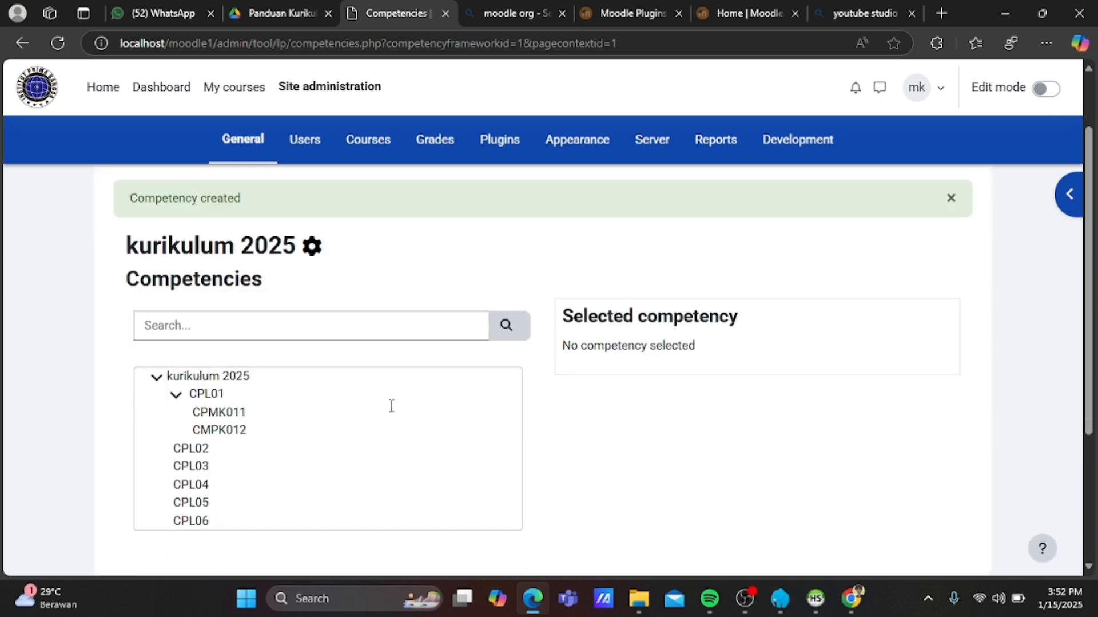
pyautogui.click(189, 447)
pyautogui.scroll(-2, 610, 478)
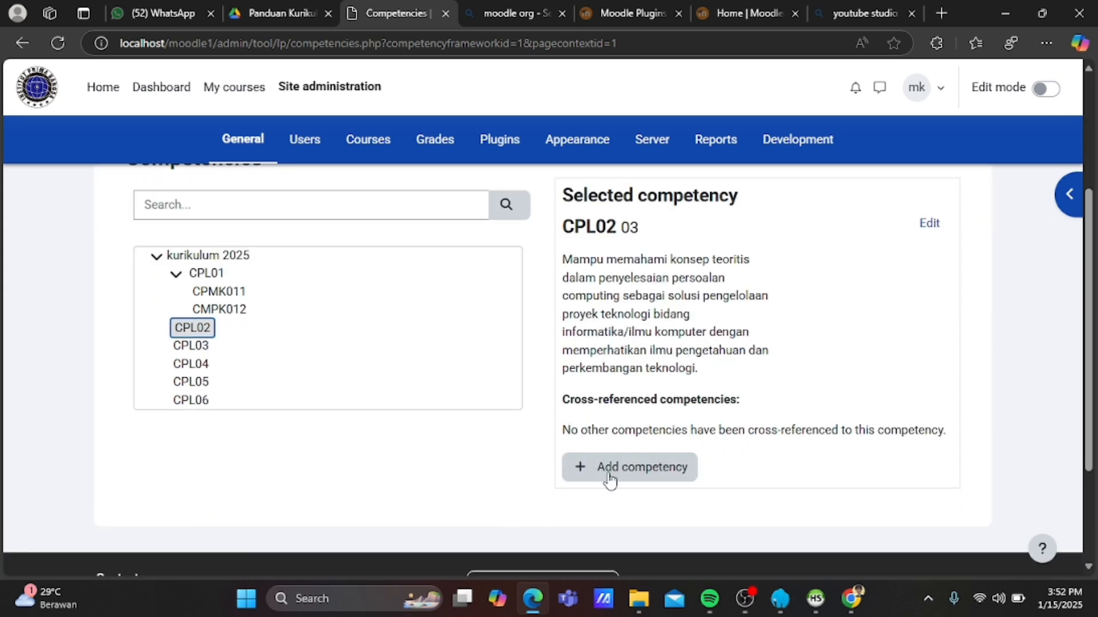
pyautogui.click(611, 477)
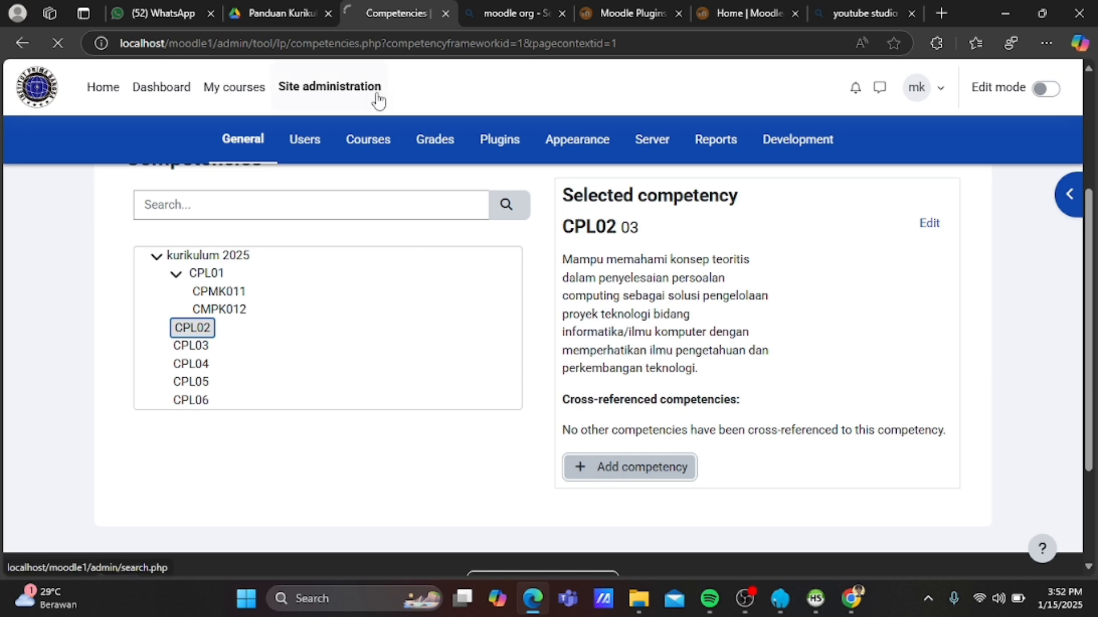
# Select the CPMK021 code on page 48 of the guide, then return to Moodle.
pyautogui.click(266, 6)
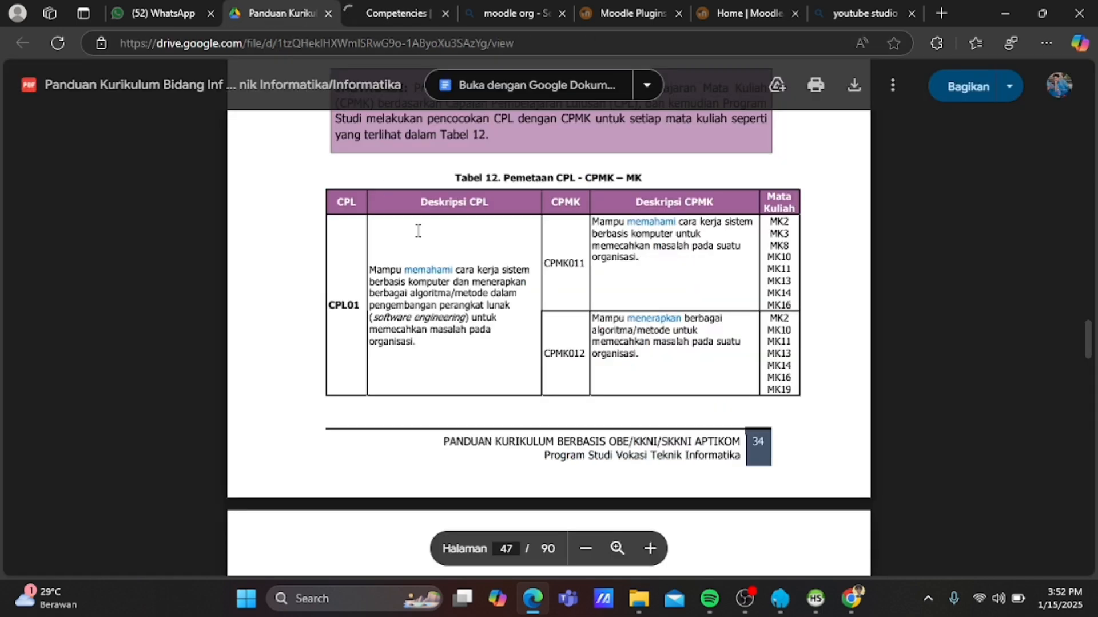
pyautogui.scroll(-6, 418, 230)
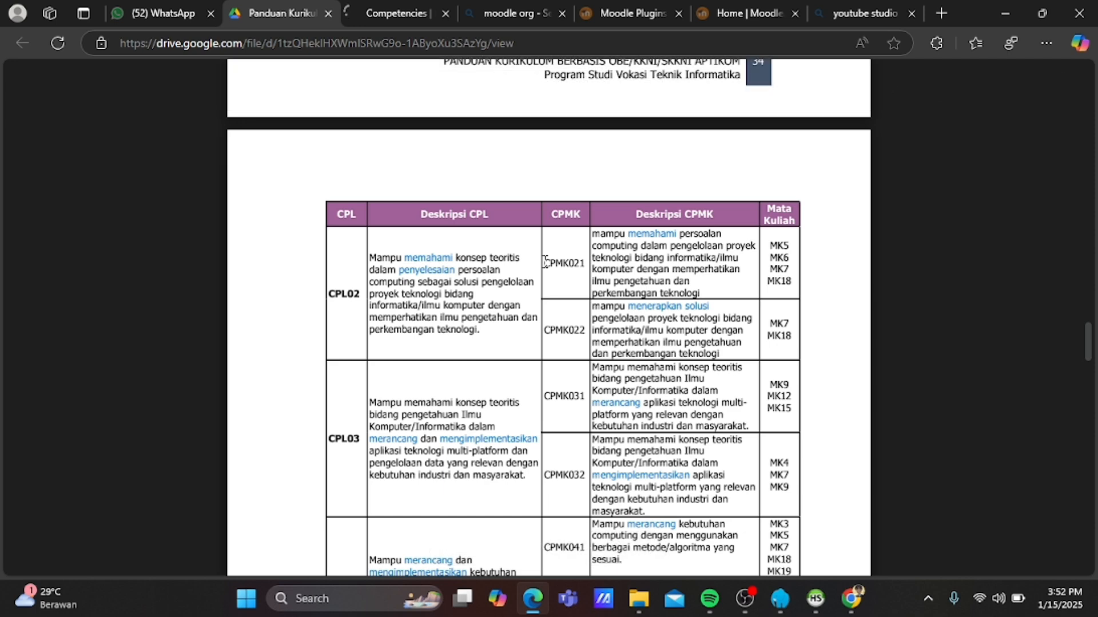
pyautogui.moveTo(545, 261); pyautogui.dragTo(587, 262)
pyautogui.hotkey('ctrl', 'c')
pyautogui.click(376, 8)
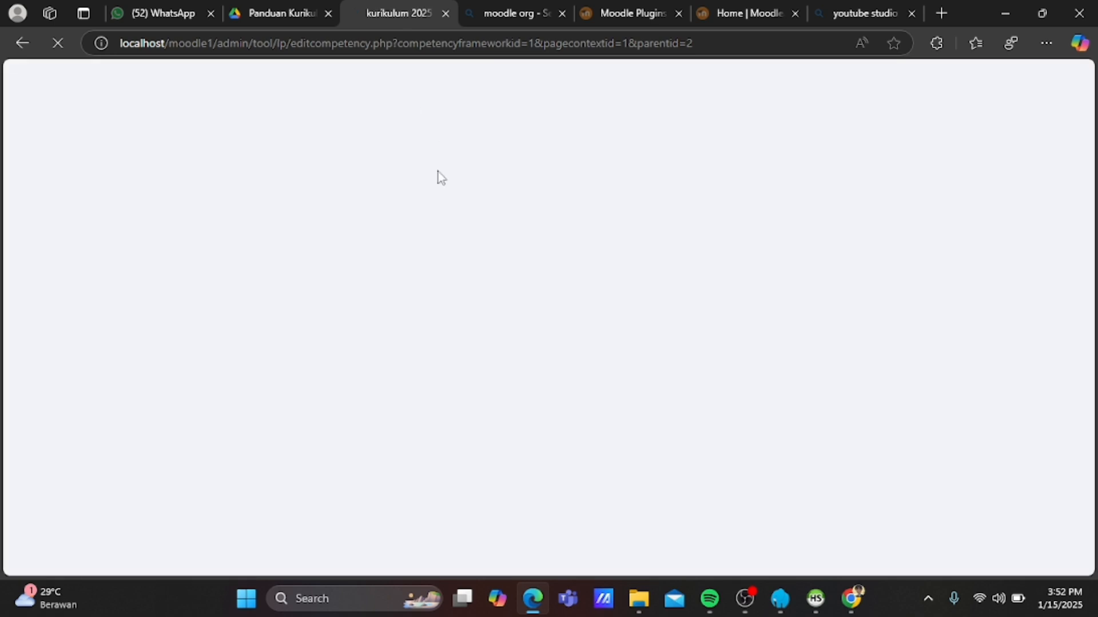
# Name the new competency CPMK21 and erase the code accidentally pasted into the description.
pyautogui.scroll(-2, 450, 232)
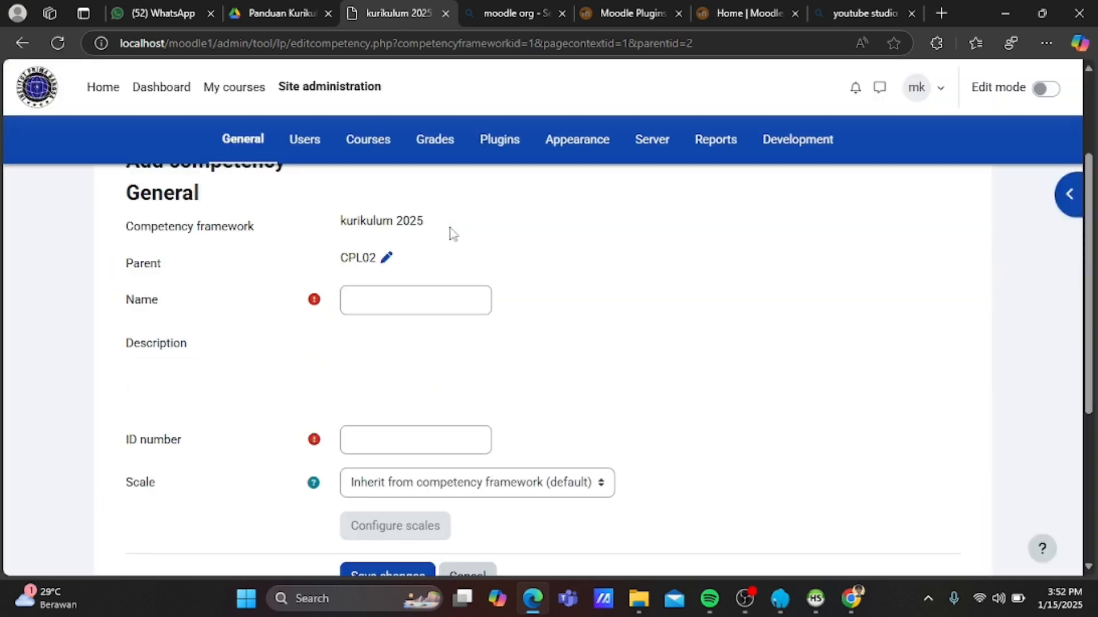
pyautogui.click(427, 301)
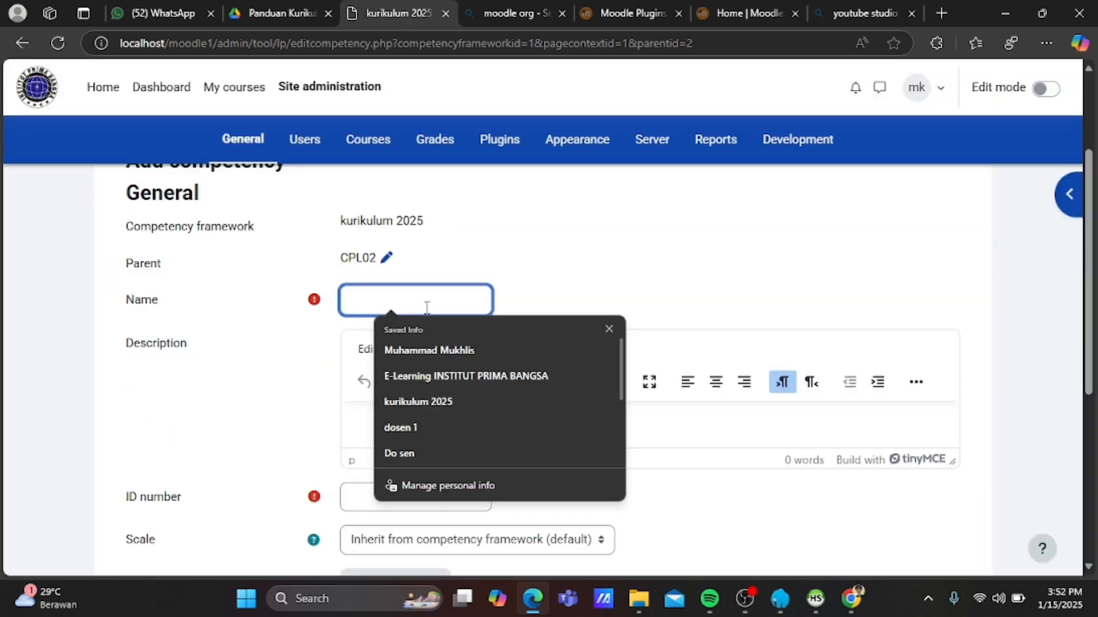
pyautogui.write('CPMK')
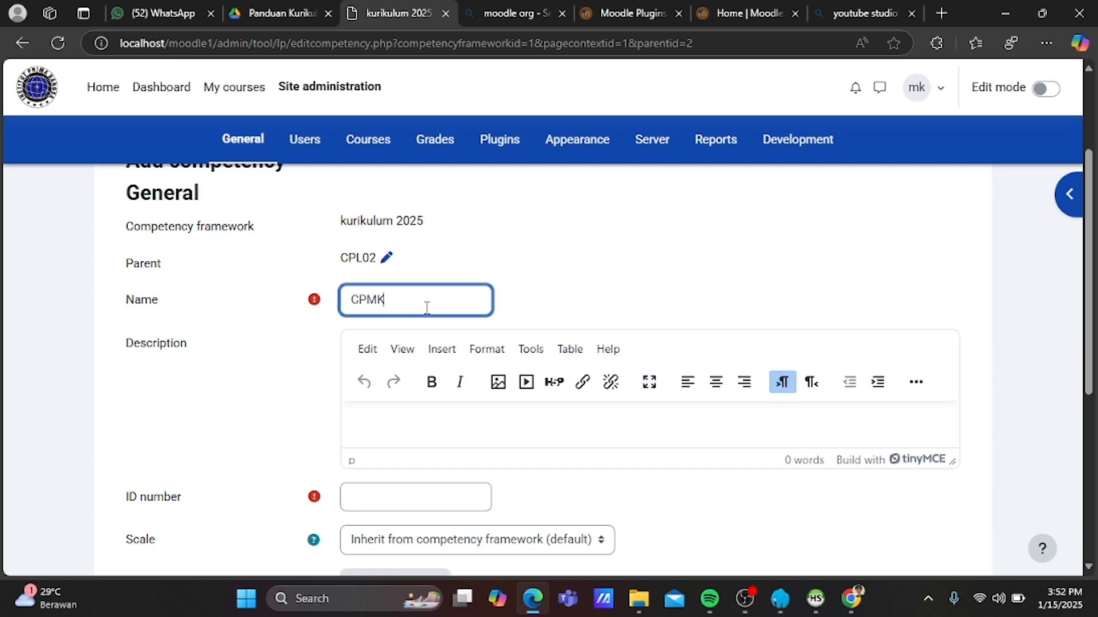
pyautogui.write('21')
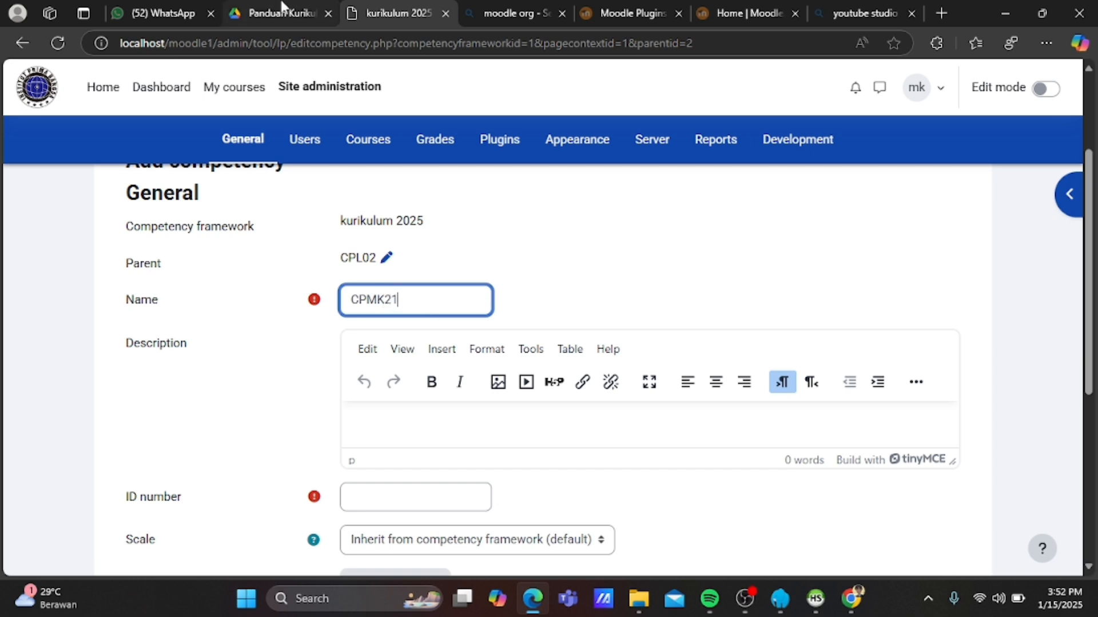
pyautogui.click(406, 422)
pyautogui.hotkey('ctrl', 'v')
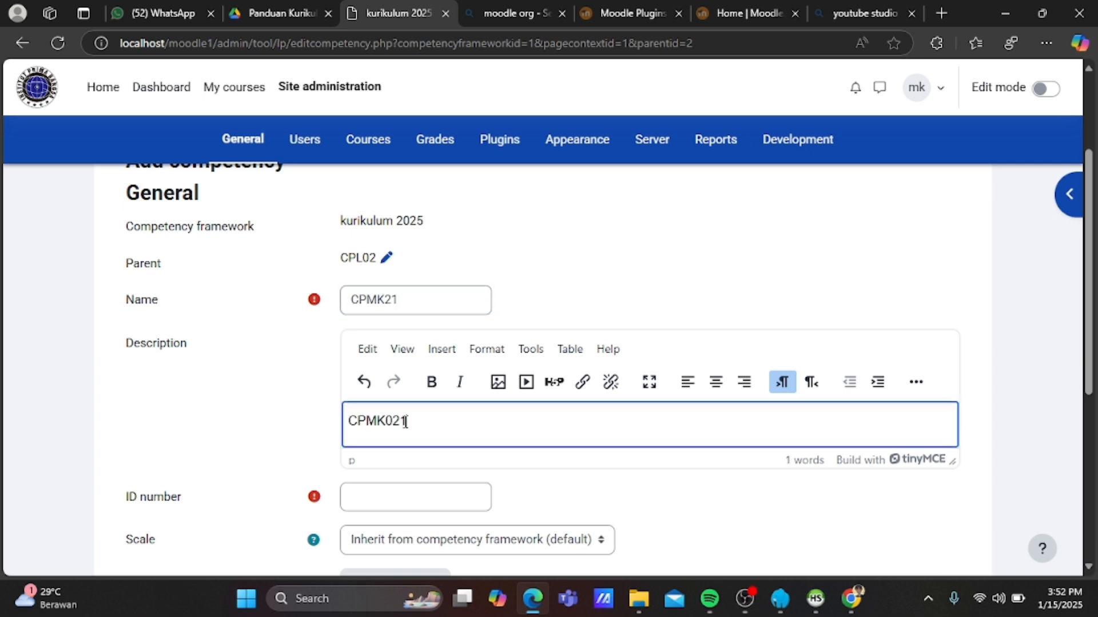
pyautogui.press('BackSpace')
pyautogui.press('BackSpace')
pyautogui.press('BackSpace')
pyautogui.press('BackSpace')
pyautogui.press('BackSpace')
pyautogui.press('BackSpace')
pyautogui.press('BackSpace')
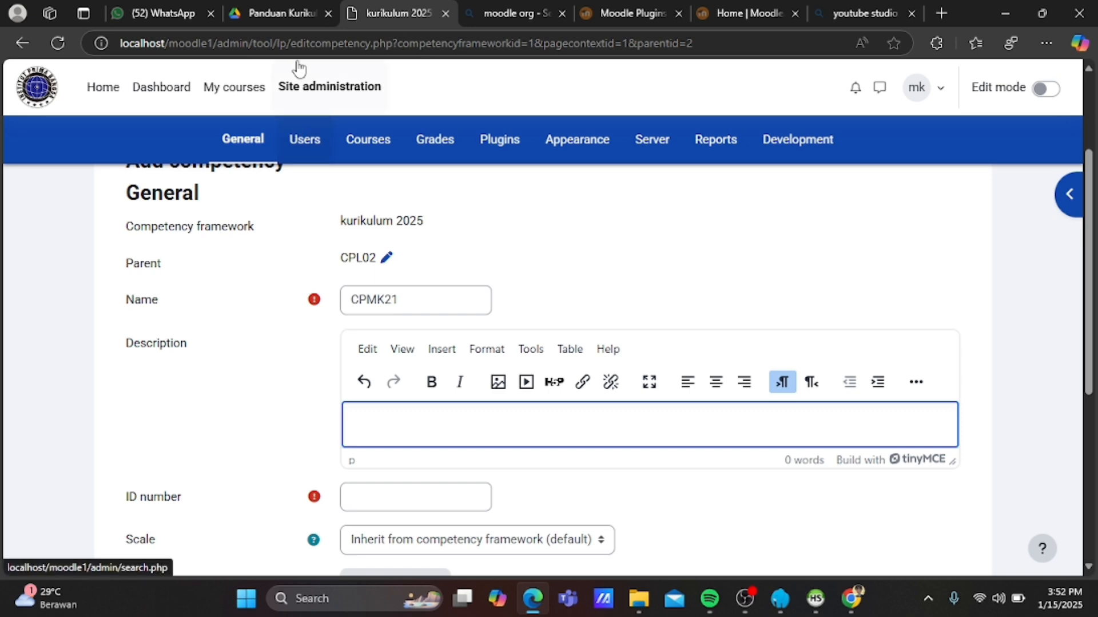
# Paste the CPMK021 description from the guide, set ID number 021, and save.
pyautogui.click(301, 5)
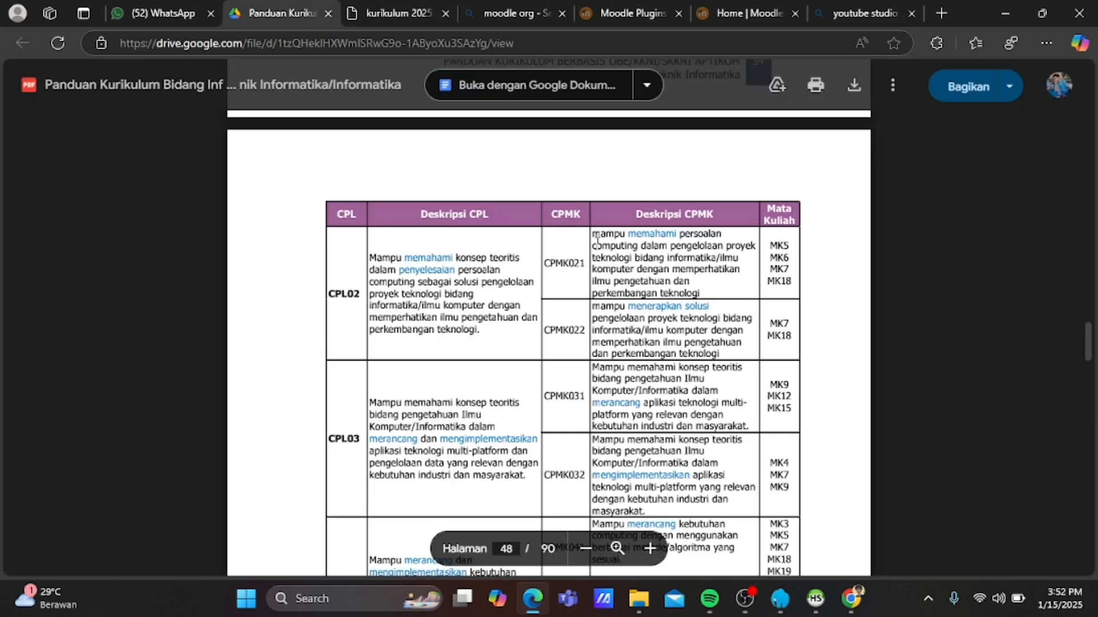
pyautogui.moveTo(594, 233); pyautogui.dragTo(704, 292)
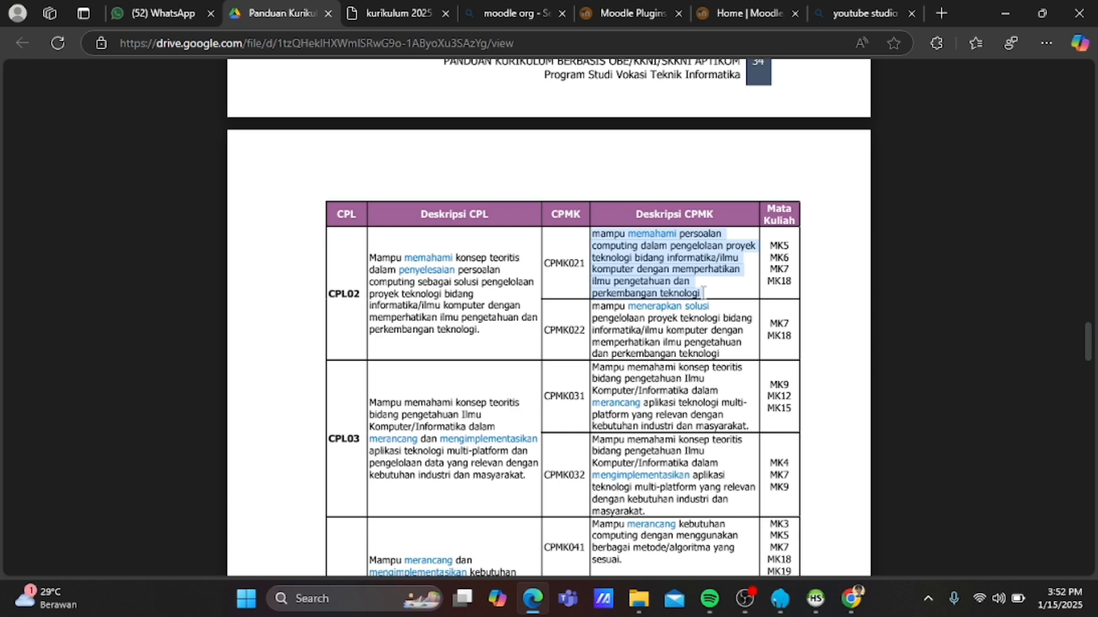
pyautogui.click(369, 14)
pyautogui.hotkey('ctrl', 'v')
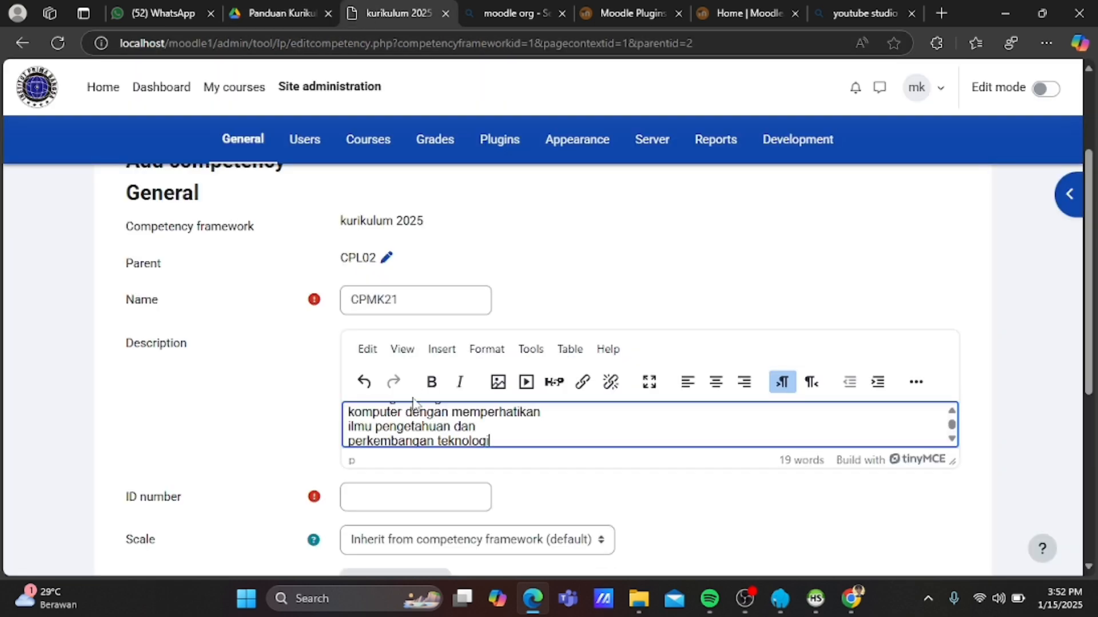
pyautogui.click(394, 504)
pyautogui.write('021')
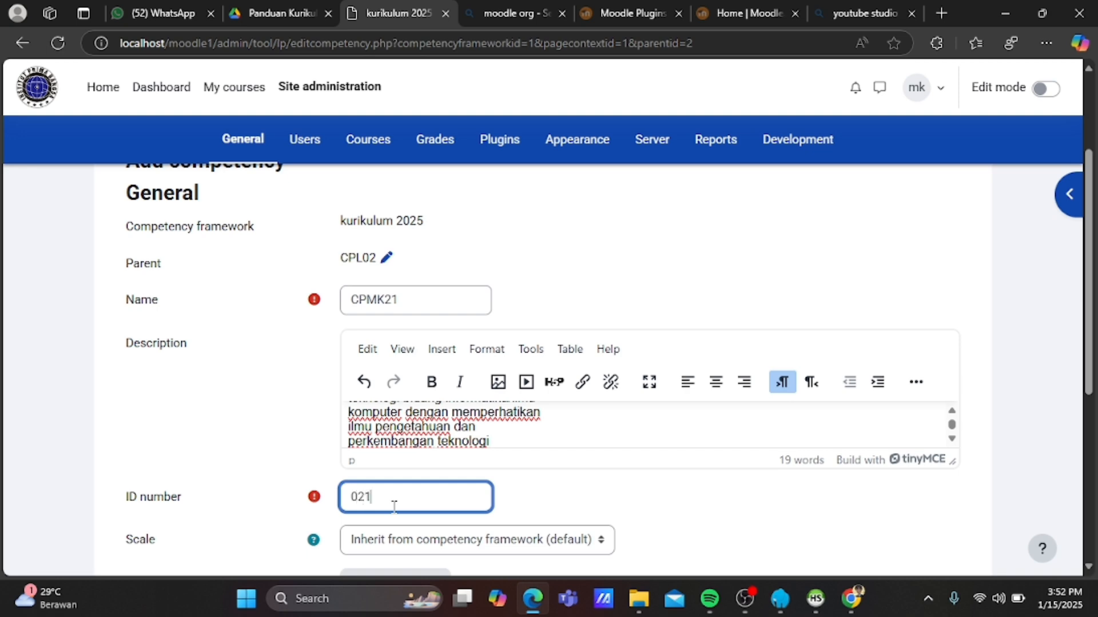
pyautogui.scroll(-2, 394, 505)
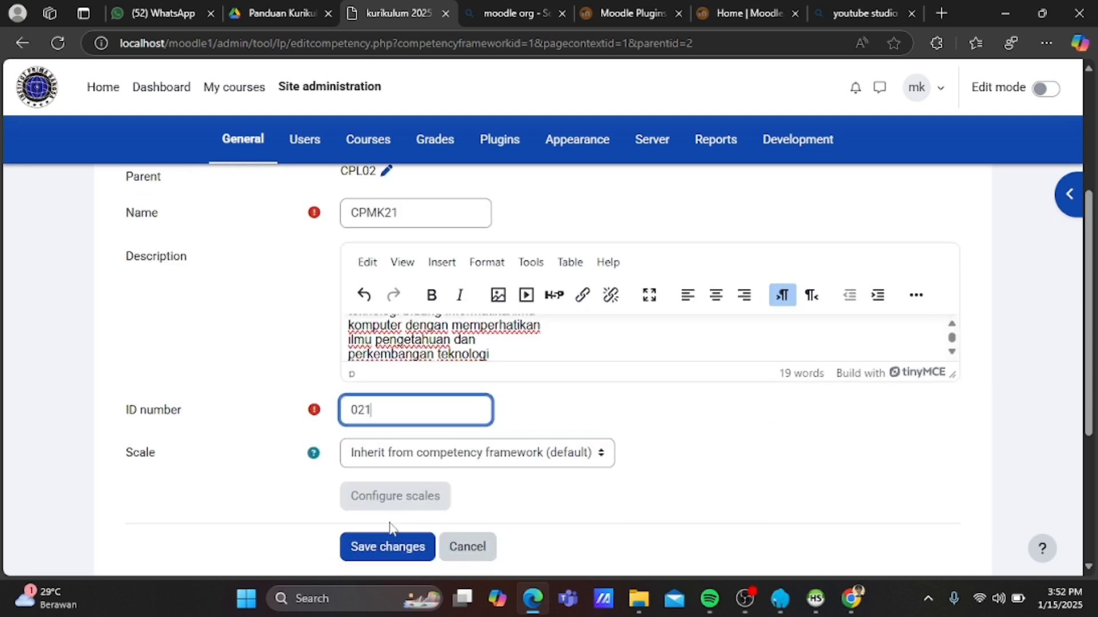
pyautogui.click(391, 548)
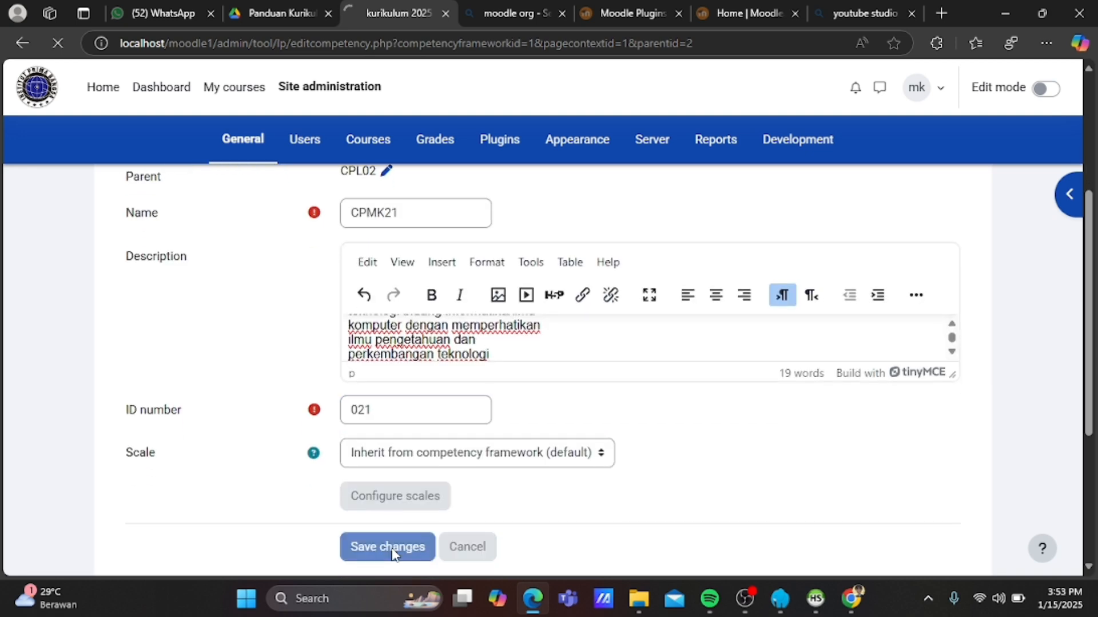
# Select the next description text on page 48 of the guide, then return to Moodle.
pyautogui.click(256, 12)
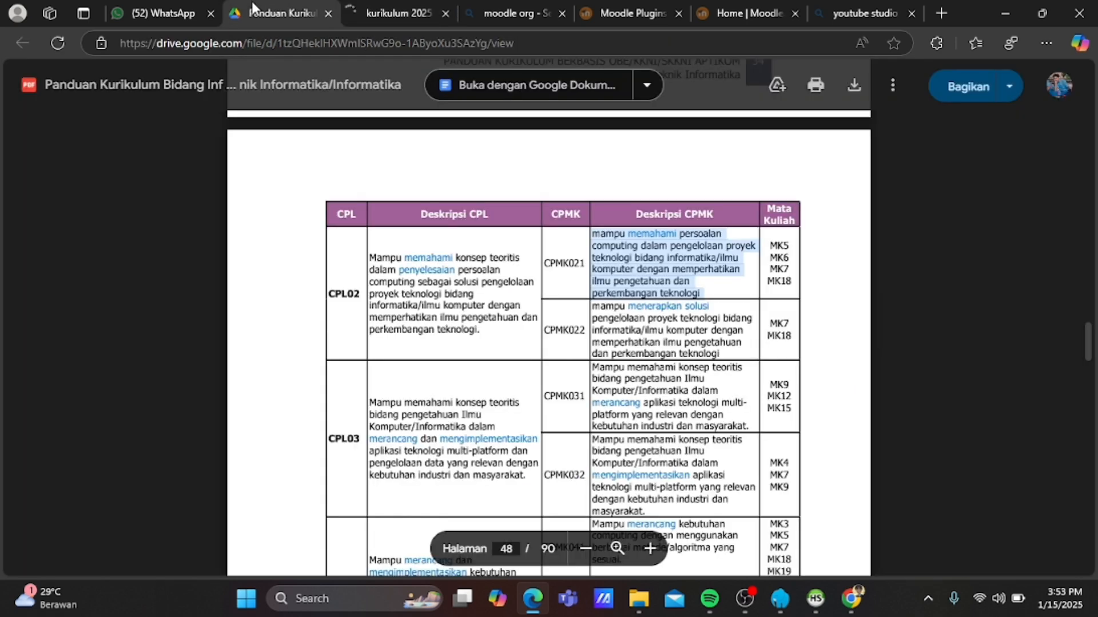
pyautogui.scroll(-1, 425, 370)
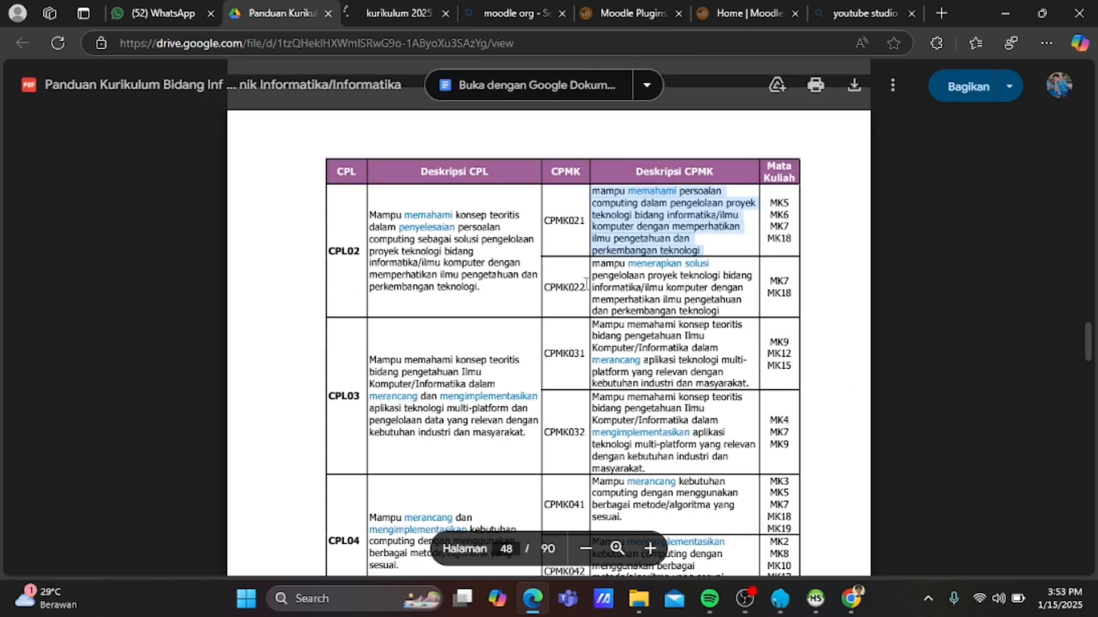
pyautogui.moveTo(592, 263); pyautogui.dragTo(727, 311)
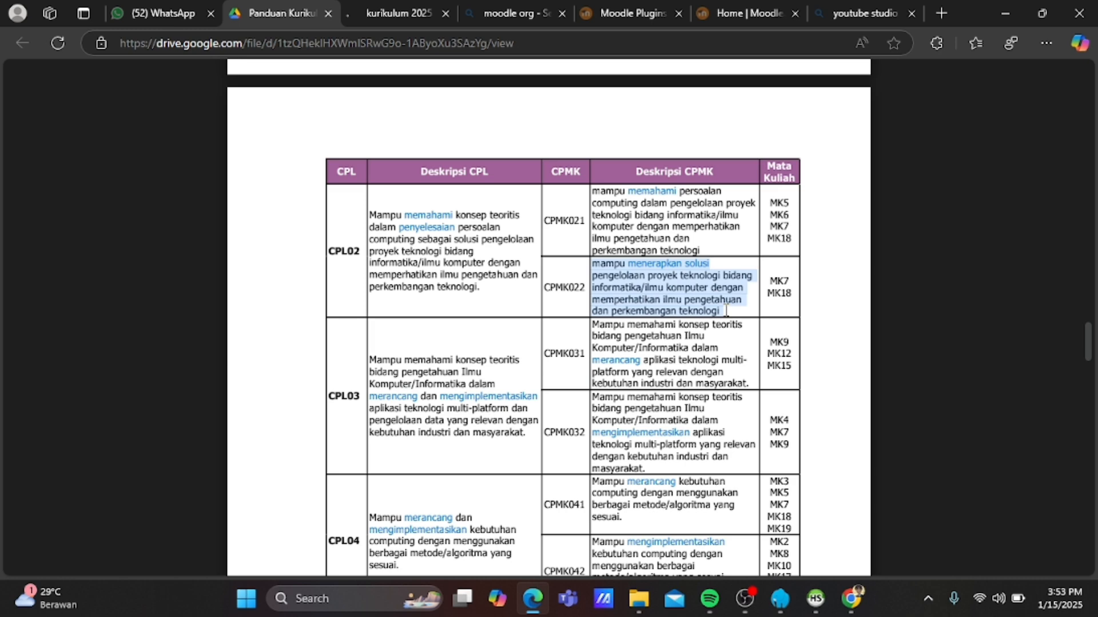
pyautogui.click(398, 12)
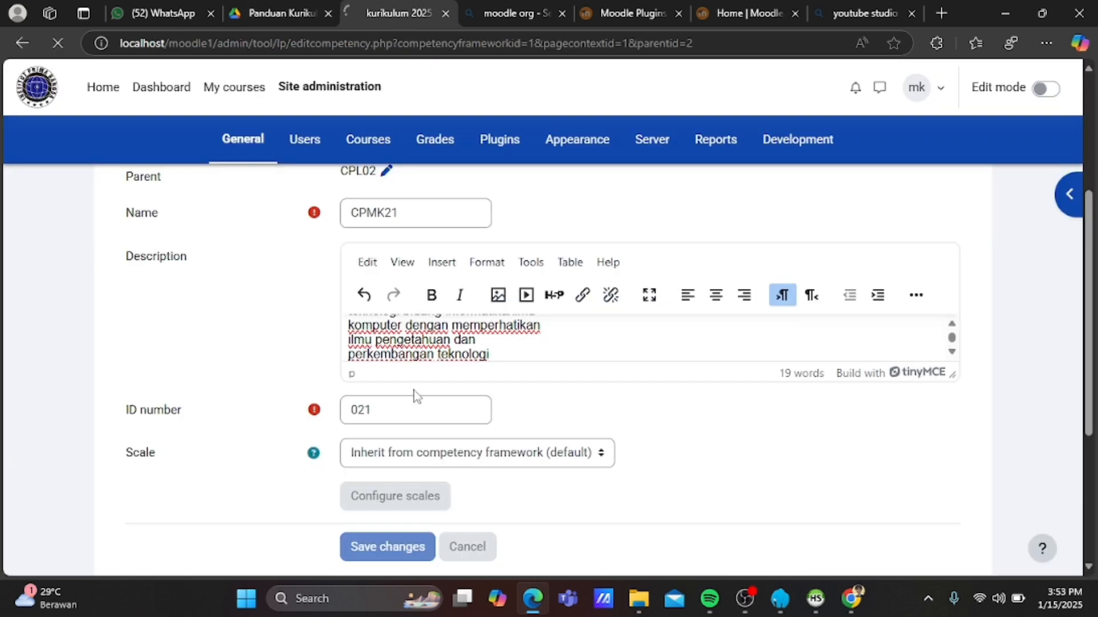
pyautogui.scroll(-1, 413, 396)
pyautogui.scroll(2, 414, 396)
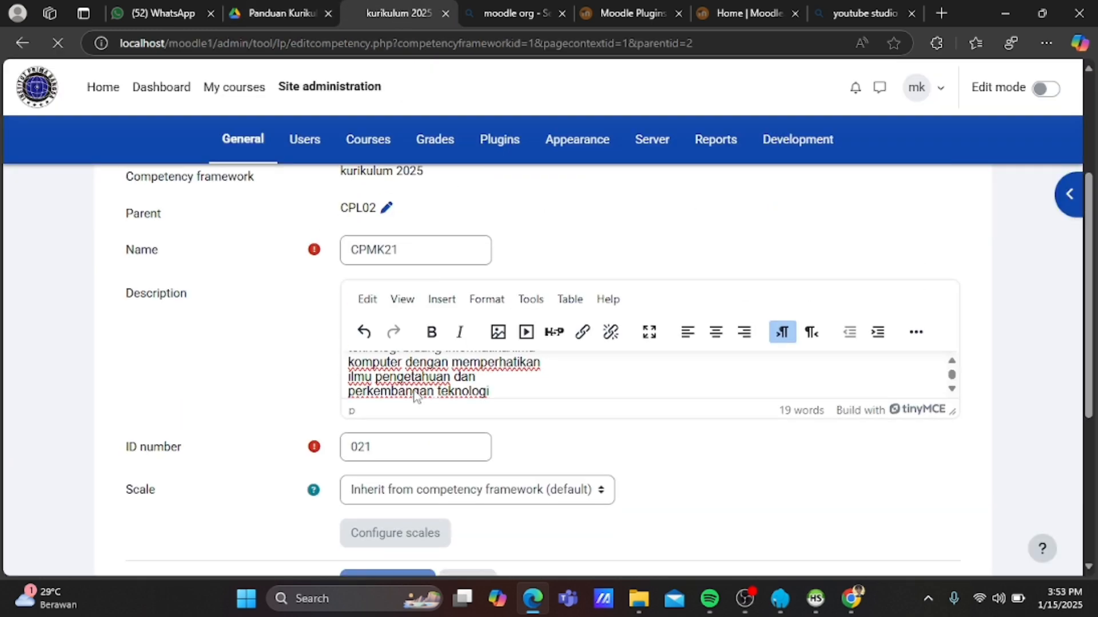
pyautogui.scroll(-1, 414, 396)
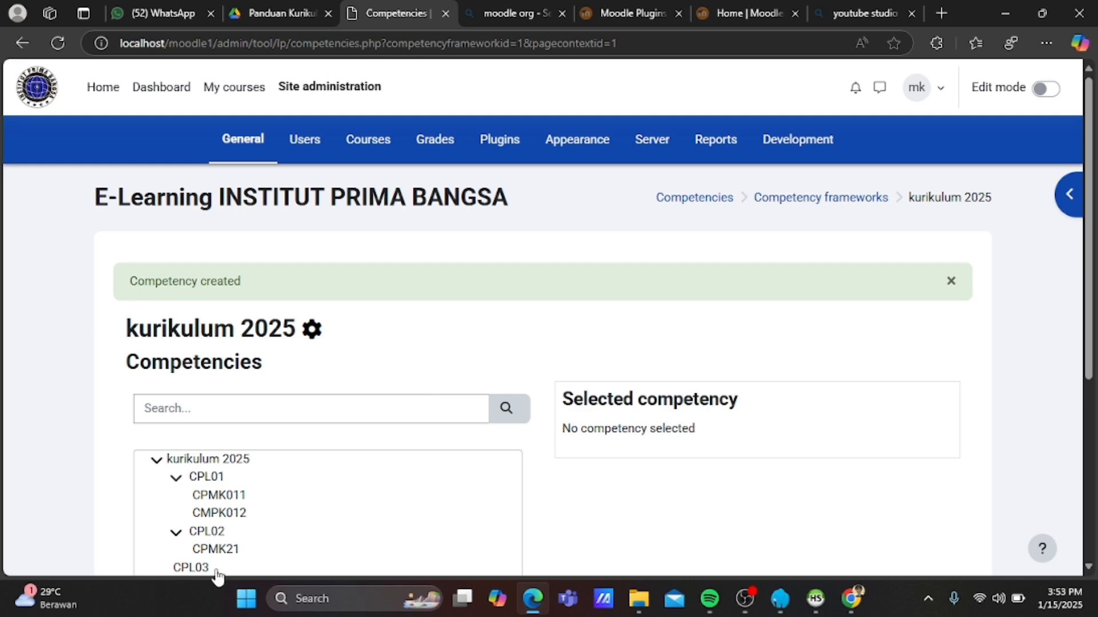
# Add a new child competency under CPL02 named CPMK022.
pyautogui.click(206, 533)
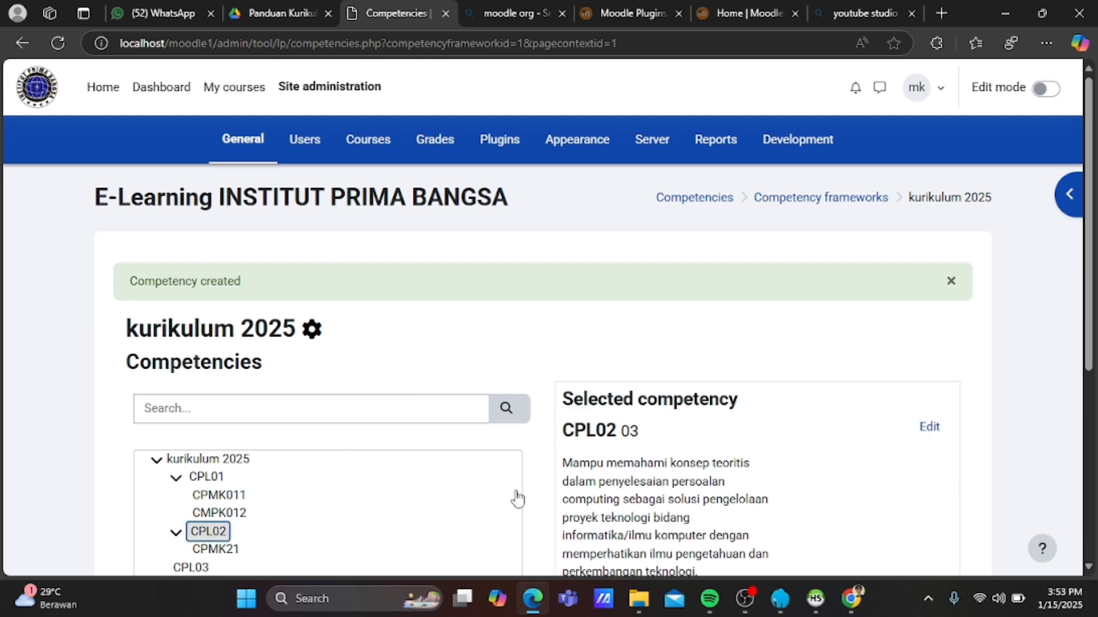
pyautogui.scroll(-3, 515, 498)
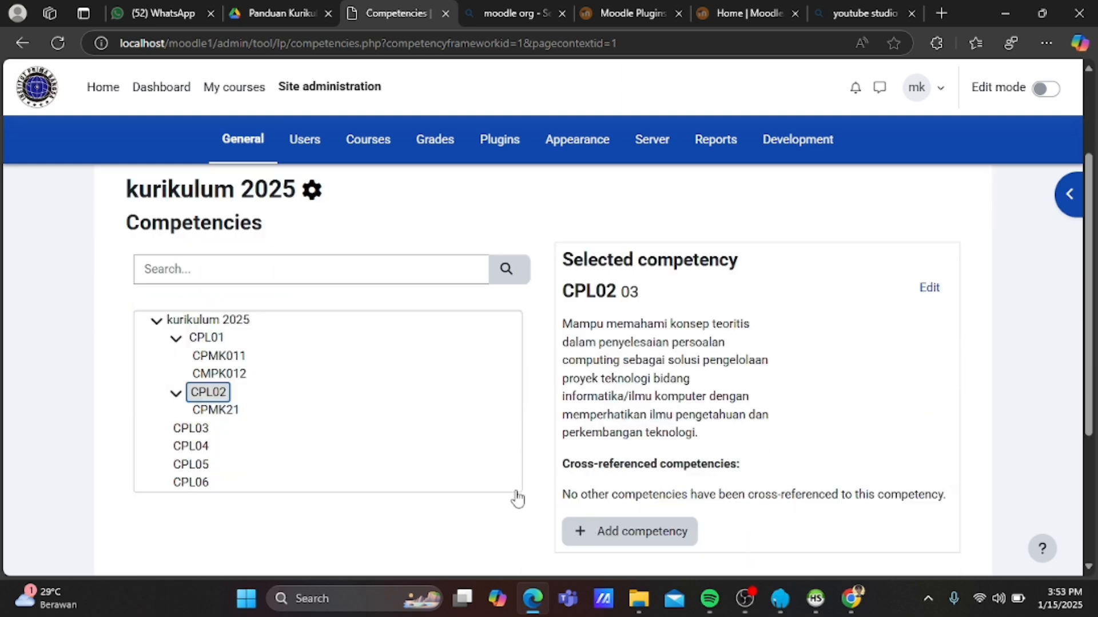
pyautogui.click(594, 530)
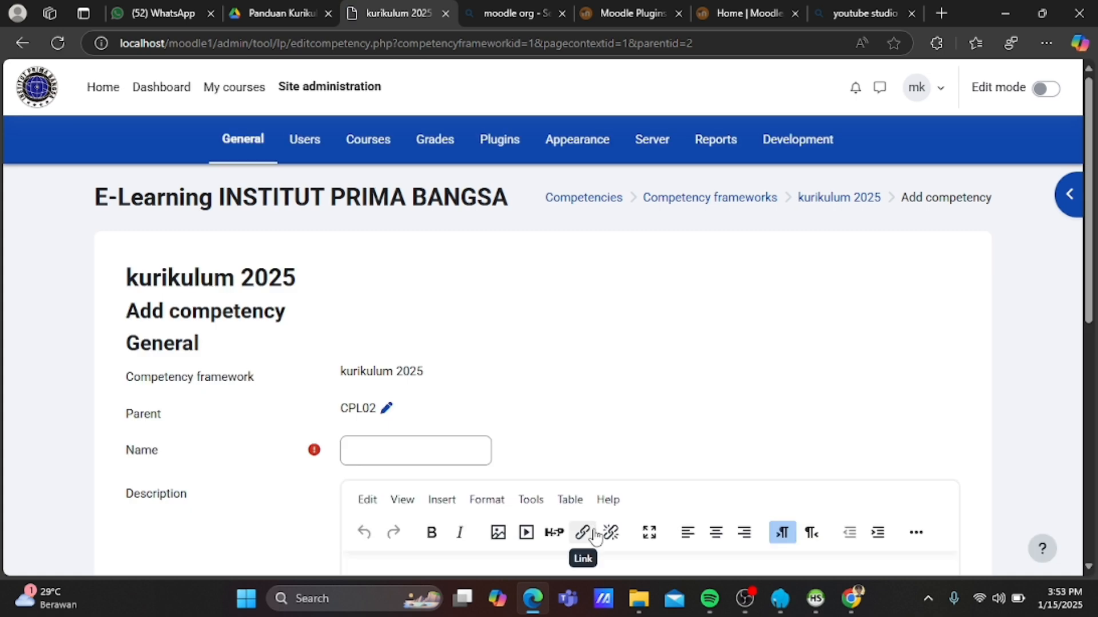
pyautogui.click(409, 448)
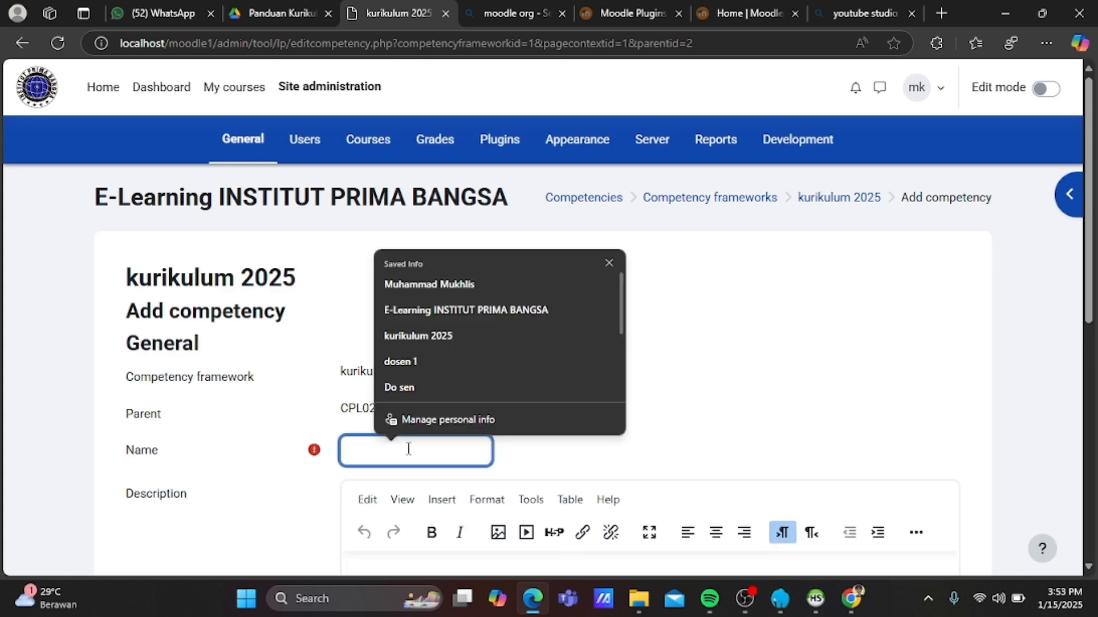
pyautogui.write('CPMK')
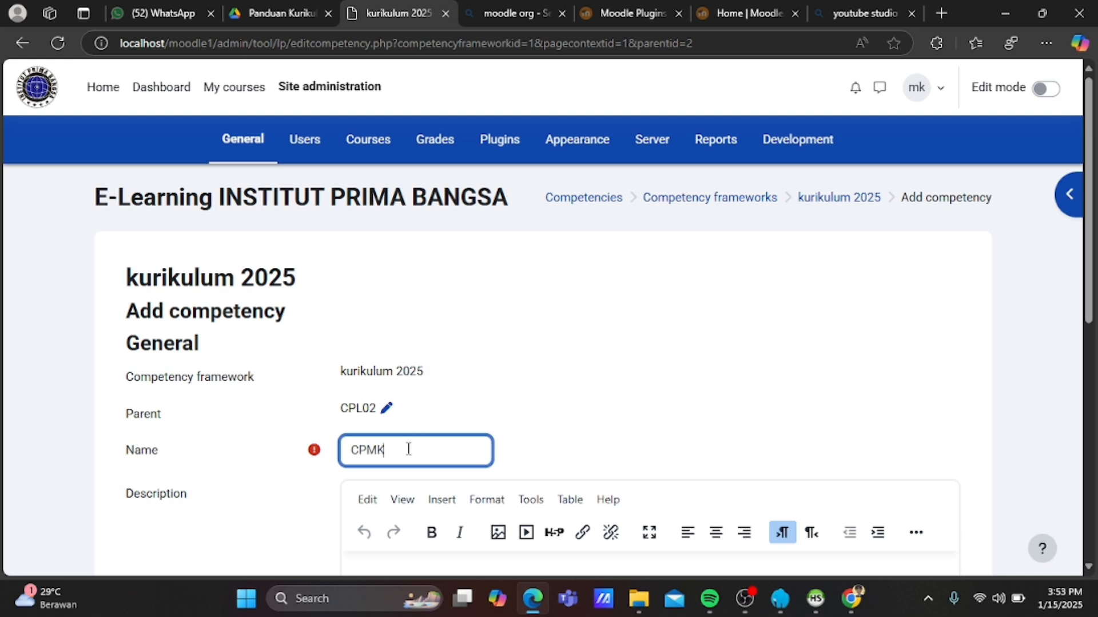
pyautogui.write('022')
pyautogui.scroll(-1, 408, 448)
pyautogui.scroll(-1, 409, 448)
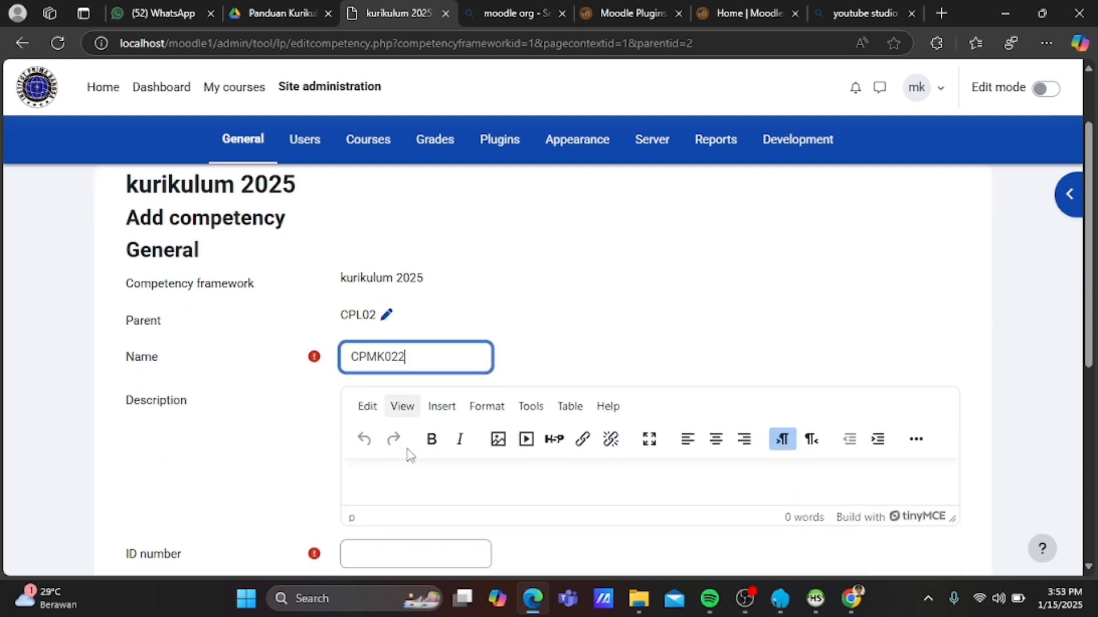
# Paste the CPMK022 description, set ID number 022, and save the competency.
pyautogui.click(395, 481)
pyautogui.hotkey('ctrl', 'v')
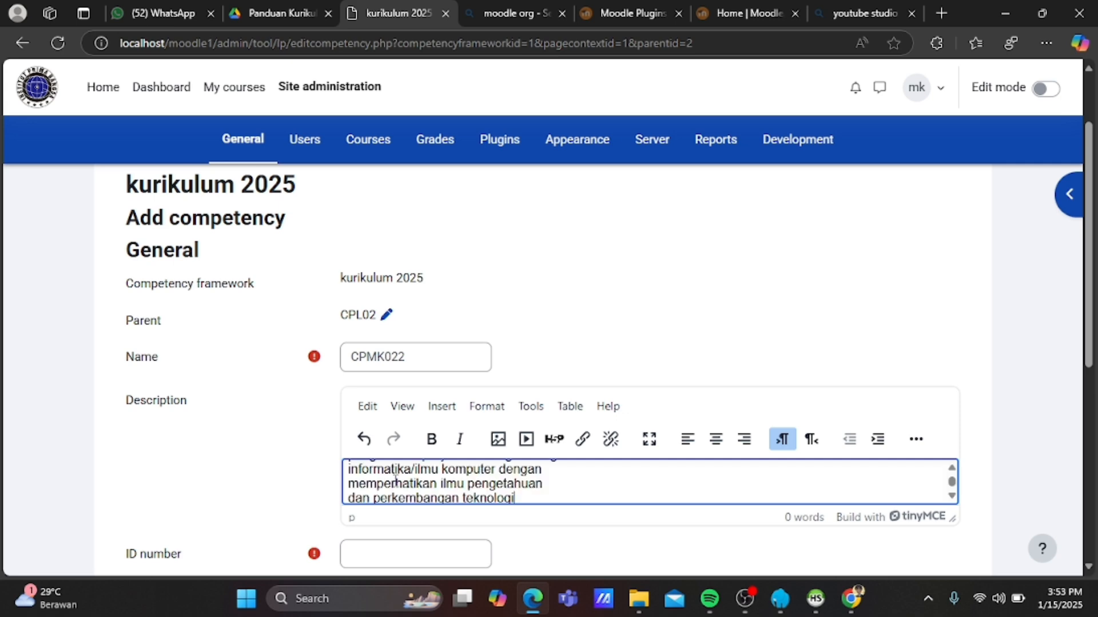
pyautogui.click(383, 558)
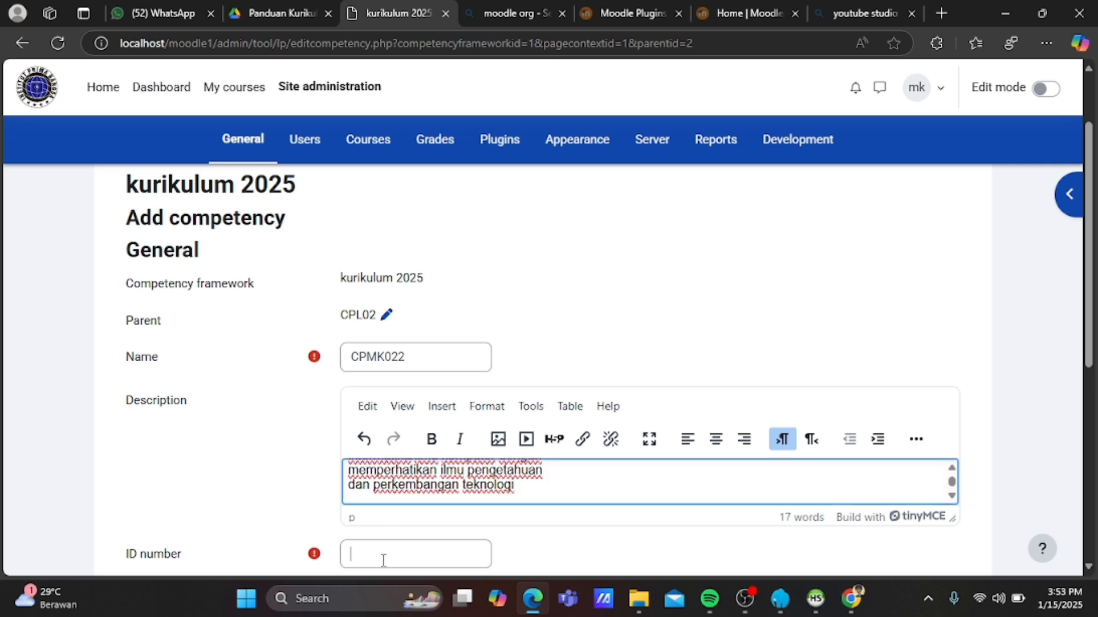
pyautogui.write('022')
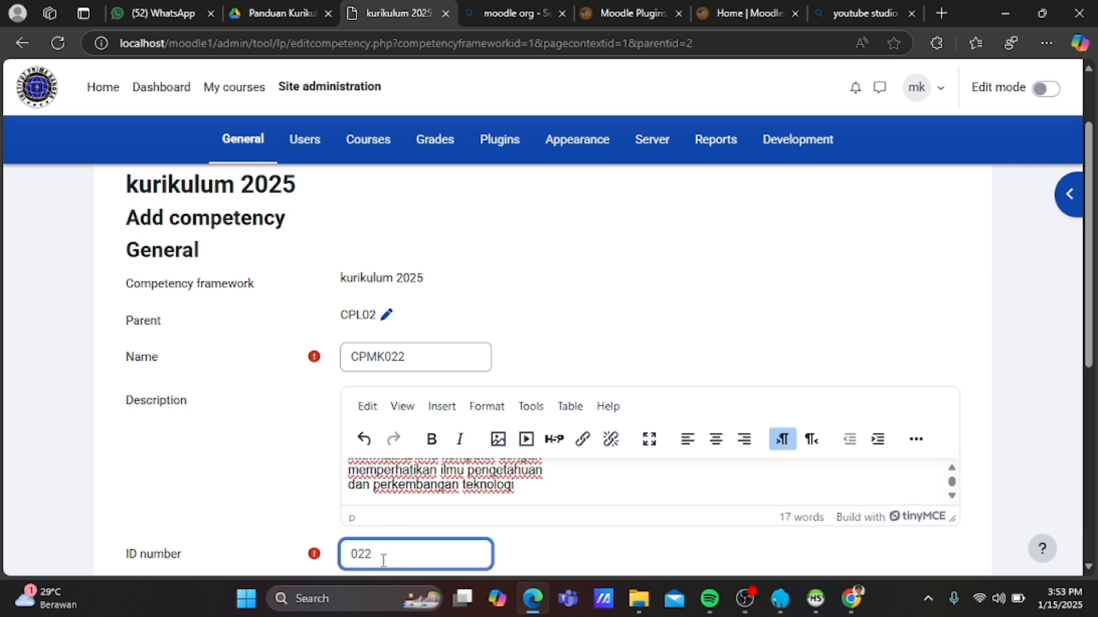
pyautogui.scroll(-3, 383, 559)
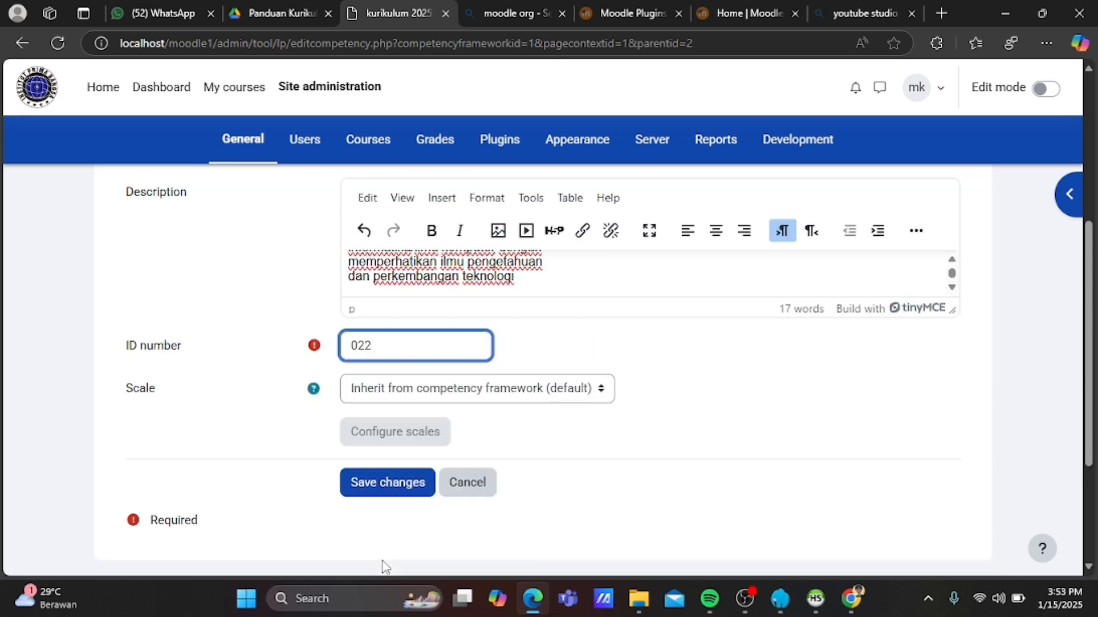
pyautogui.click(388, 488)
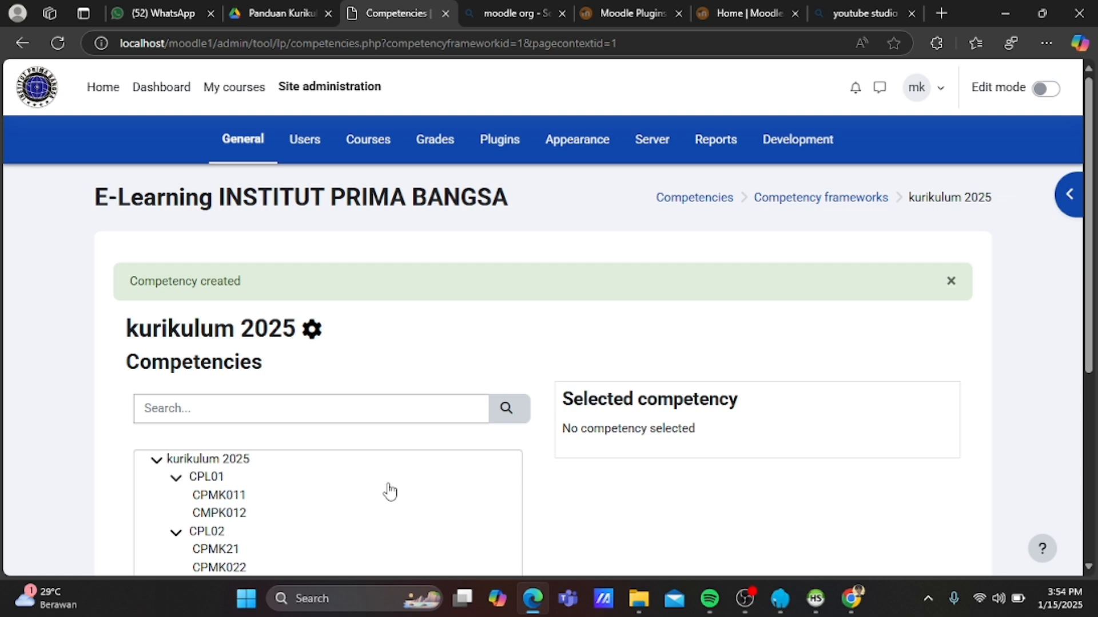
# Start adding a new child competency under CPL03.
pyautogui.scroll(-1, 390, 490)
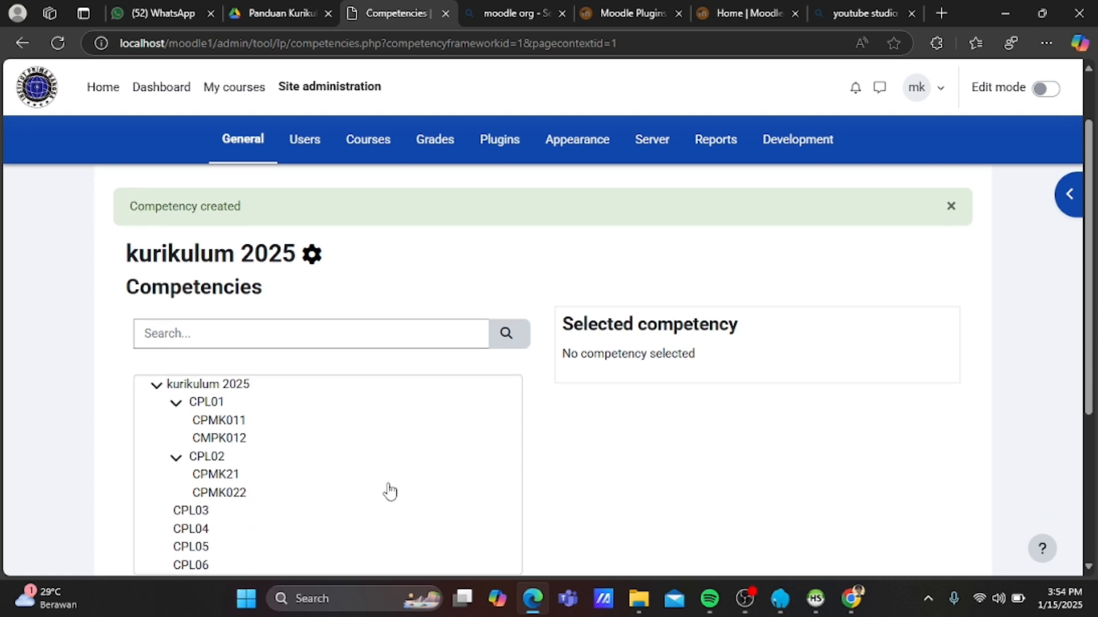
pyautogui.scroll(-1, 390, 491)
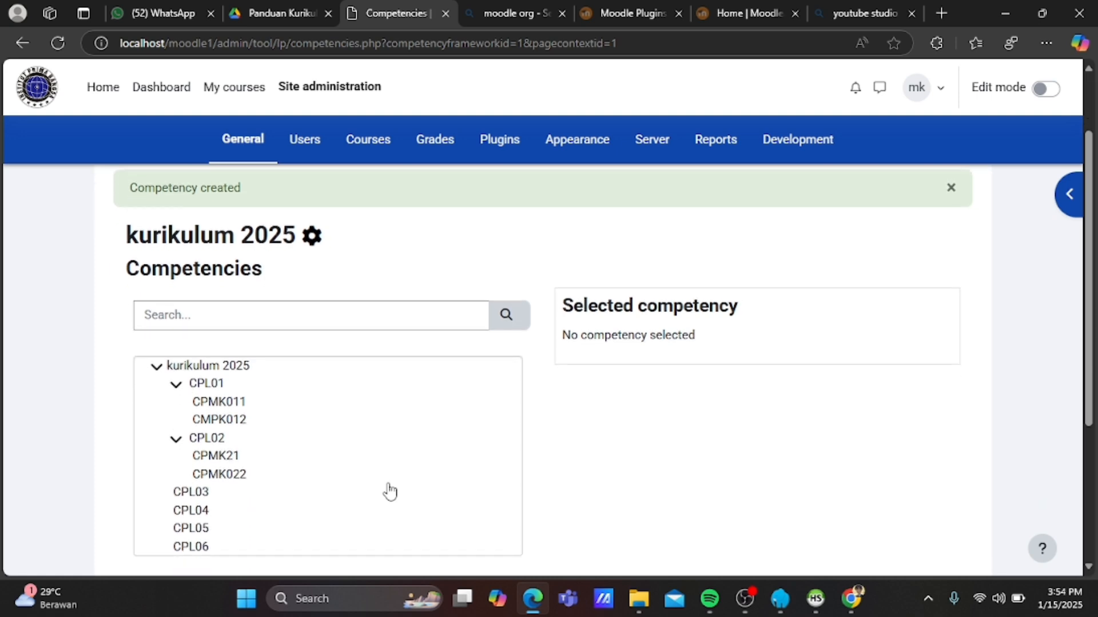
pyautogui.click(183, 494)
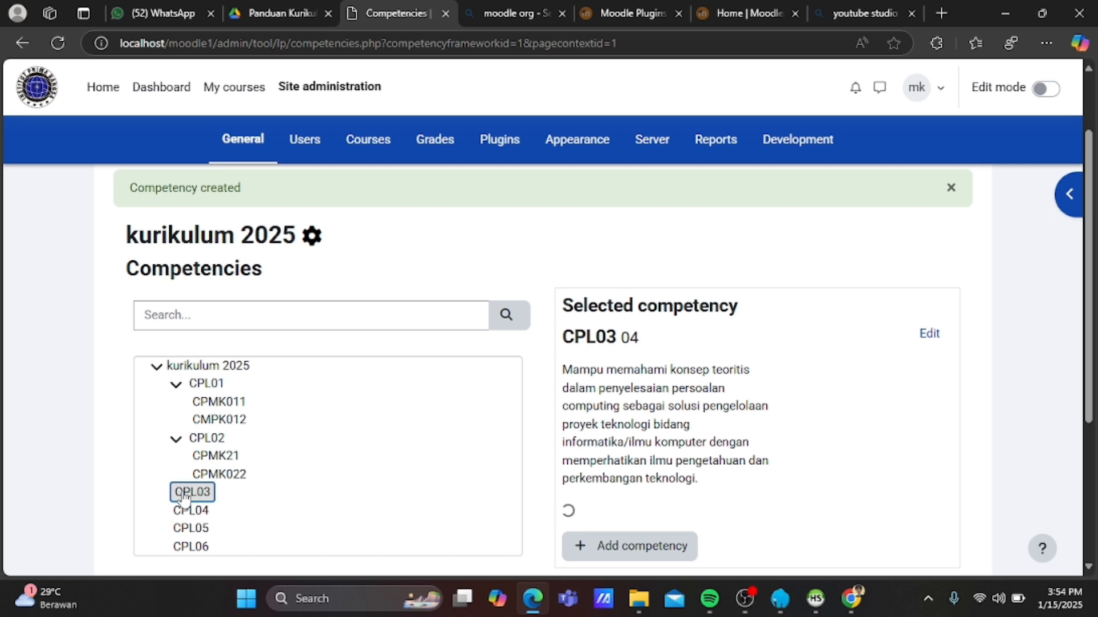
pyautogui.scroll(-2, 589, 513)
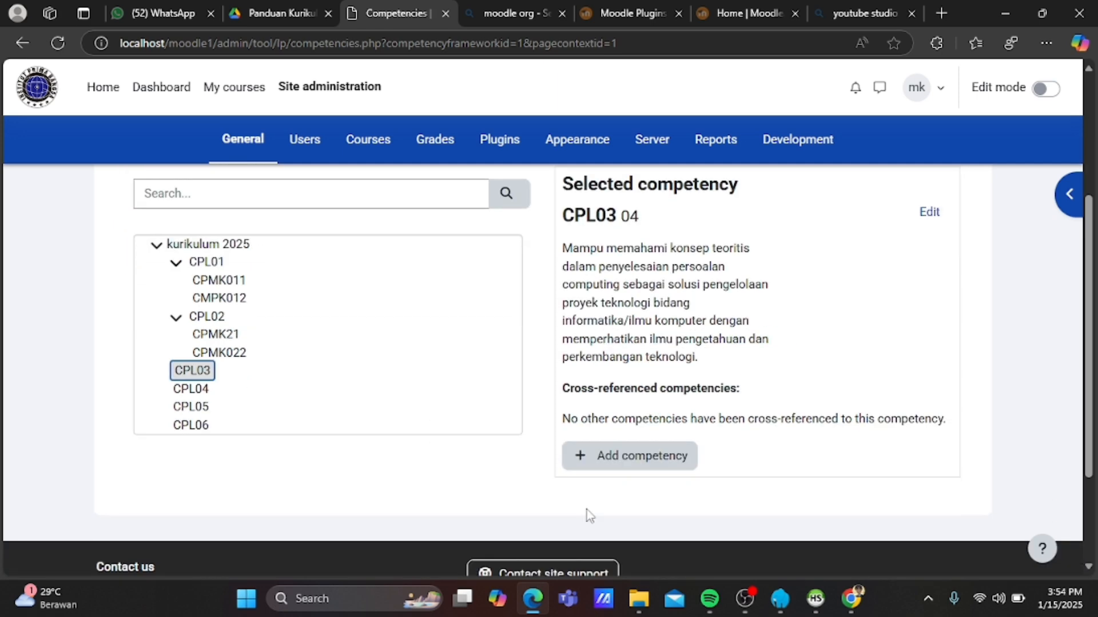
pyautogui.click(622, 462)
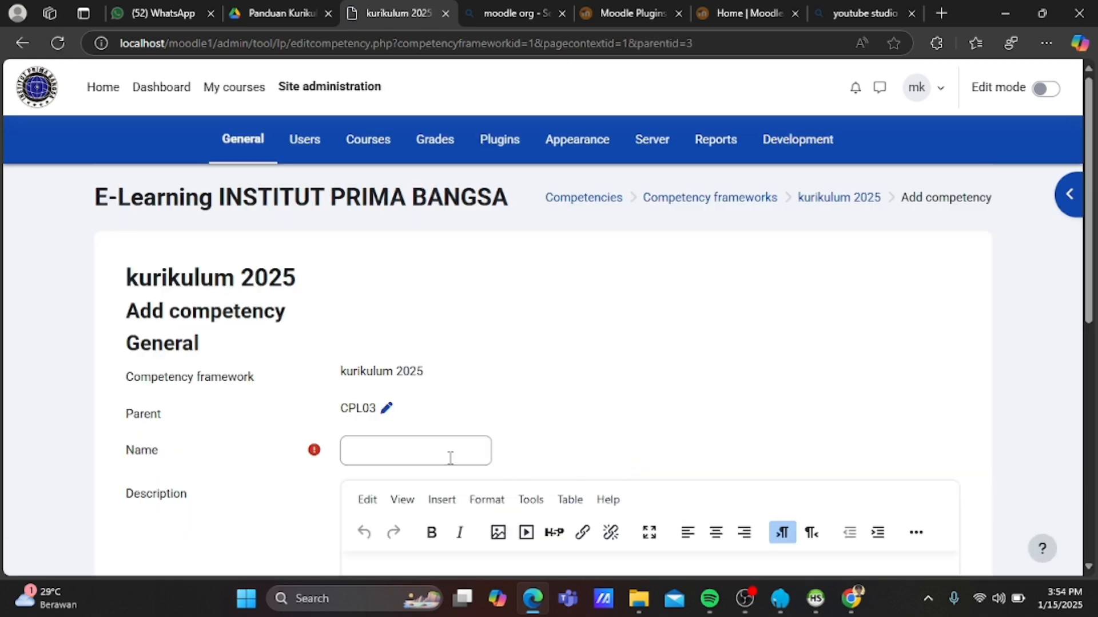
pyautogui.click(450, 457)
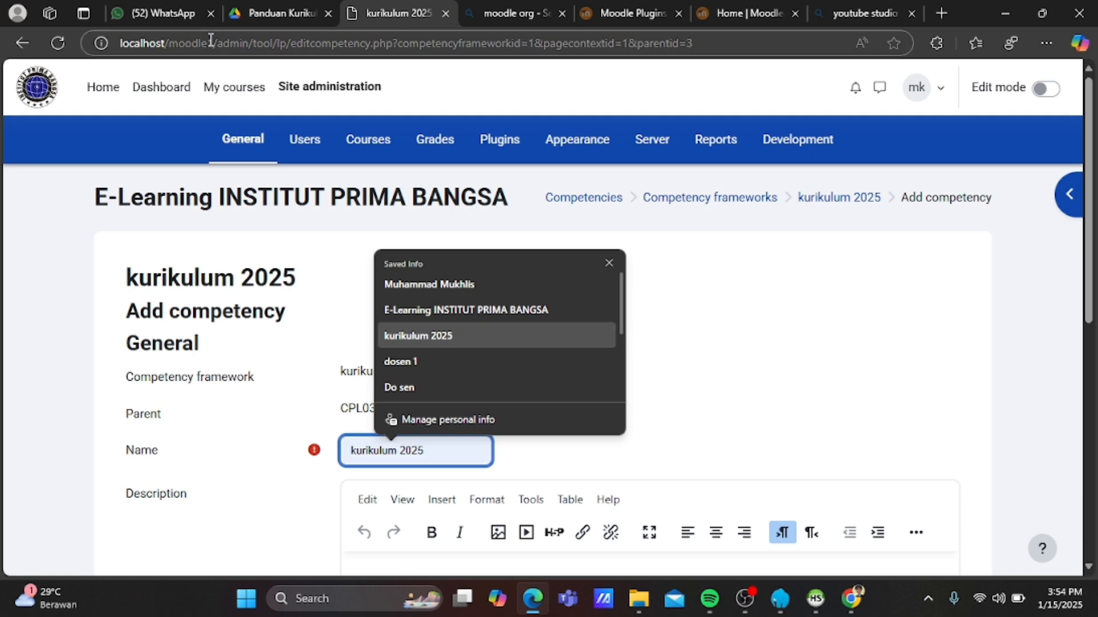
# Copy the CPMK031 description from the guide and name the competency CPMK031.
pyautogui.click(274, 12)
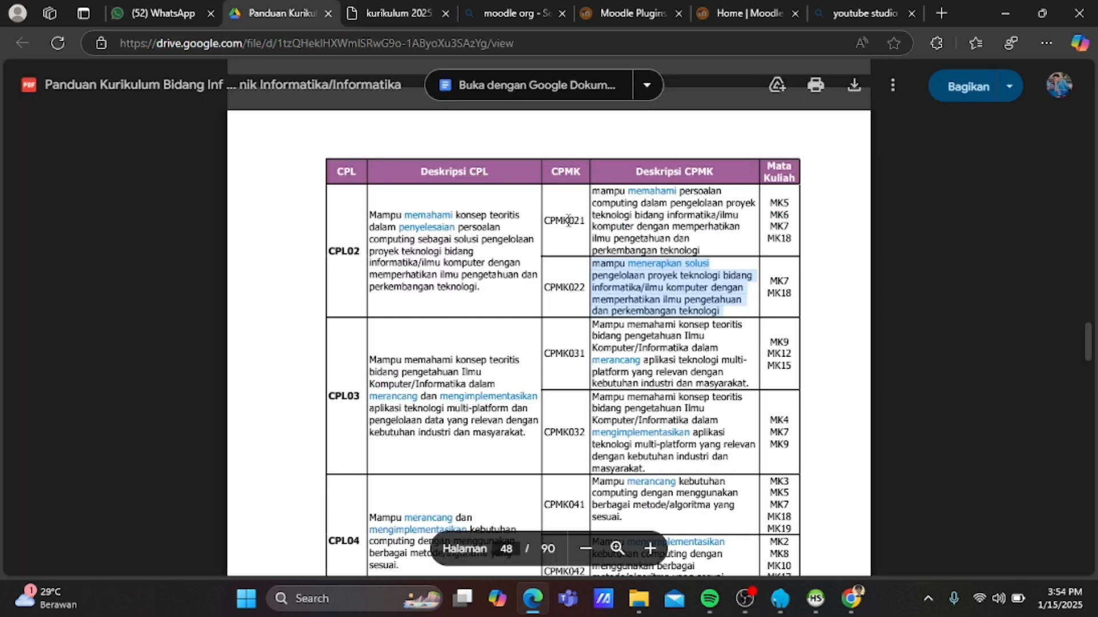
pyautogui.scroll(1, 568, 220)
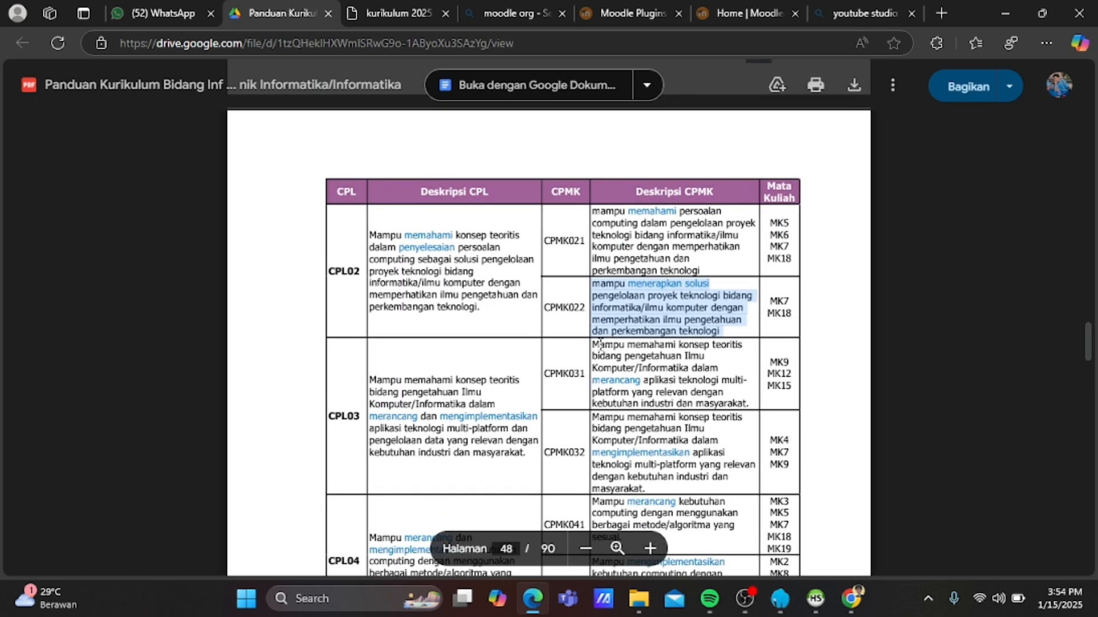
pyautogui.moveTo(594, 344); pyautogui.dragTo(753, 403)
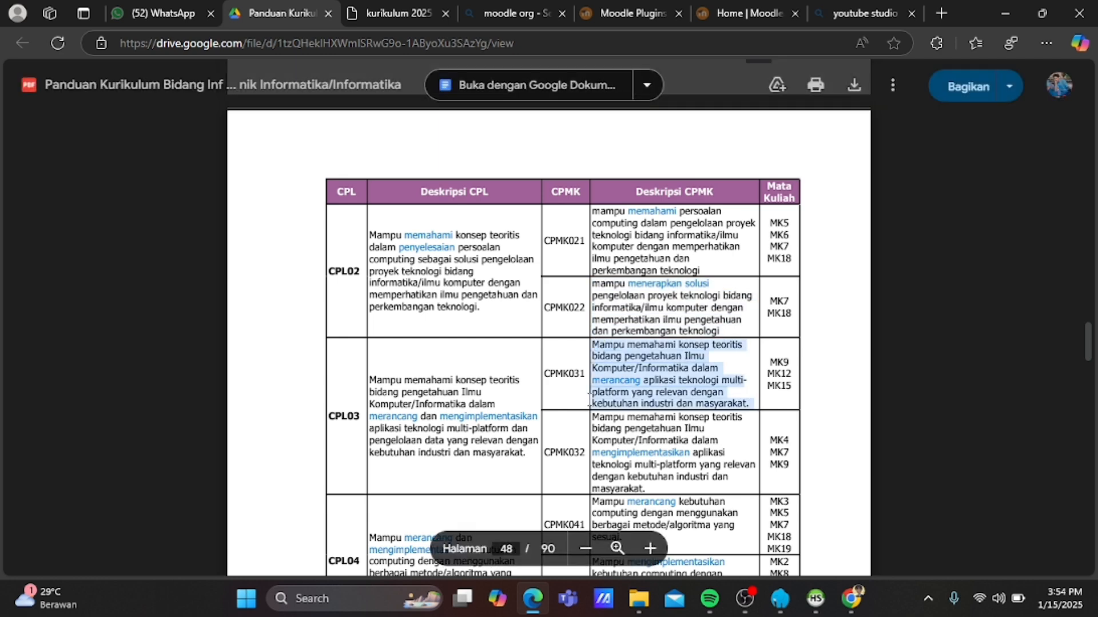
pyautogui.click(386, 12)
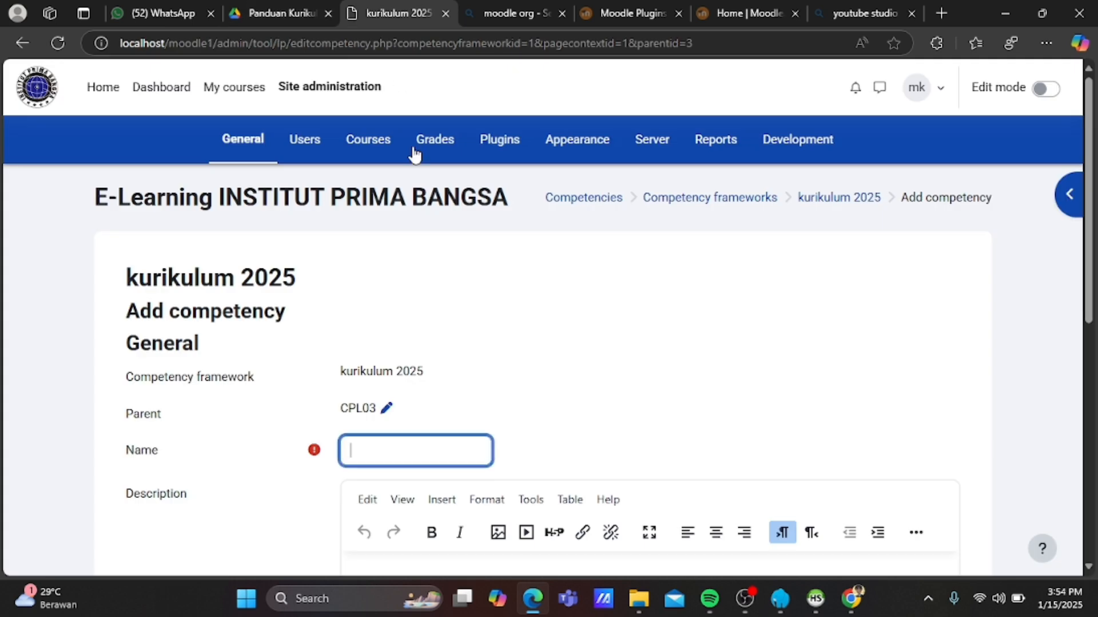
pyautogui.write('CPMK031')
# Paste the CPMK031 description, set ID number 031, and save the competency.
pyautogui.scroll(-1, 420, 360)
pyautogui.scroll(-1, 416, 360)
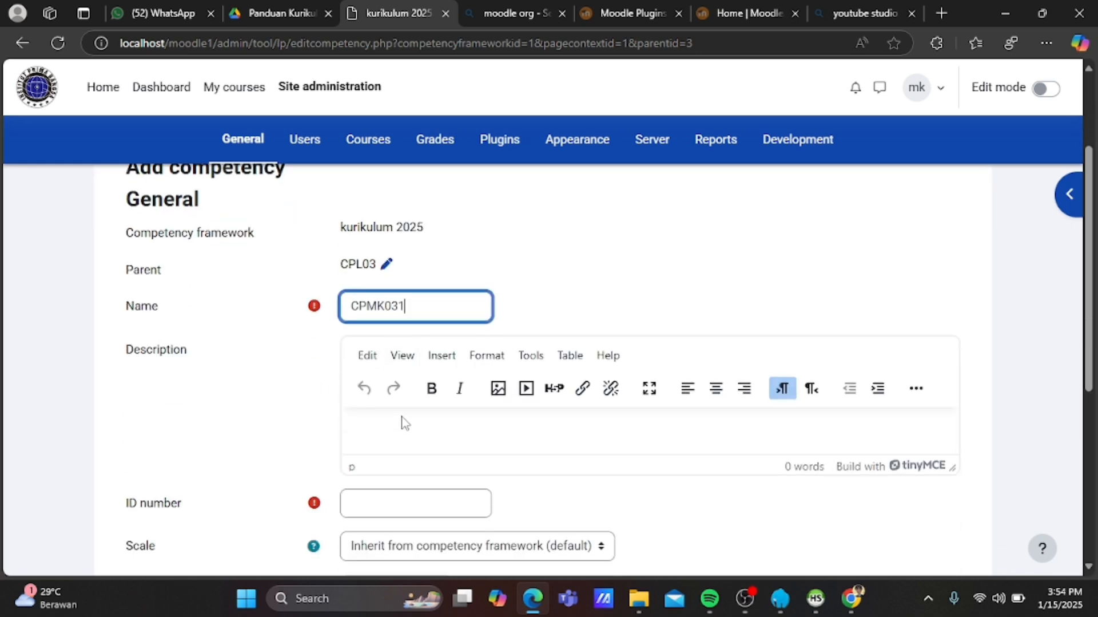
pyautogui.click(404, 423)
pyautogui.hotkey('ctrl', 'v')
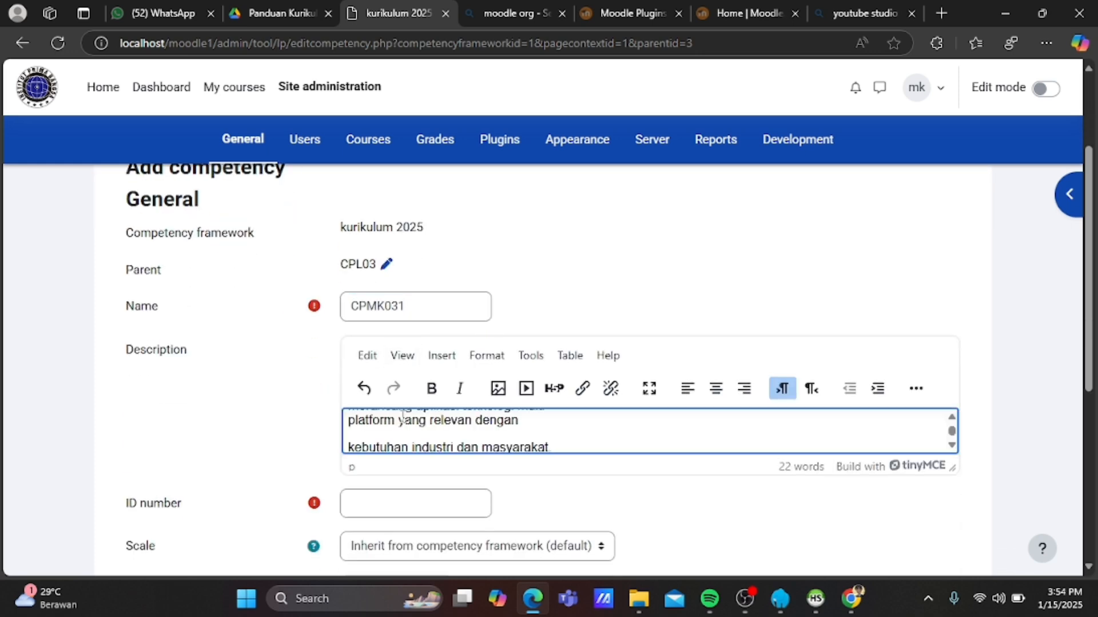
pyautogui.scroll(2, 404, 417)
pyautogui.scroll(-2, 403, 417)
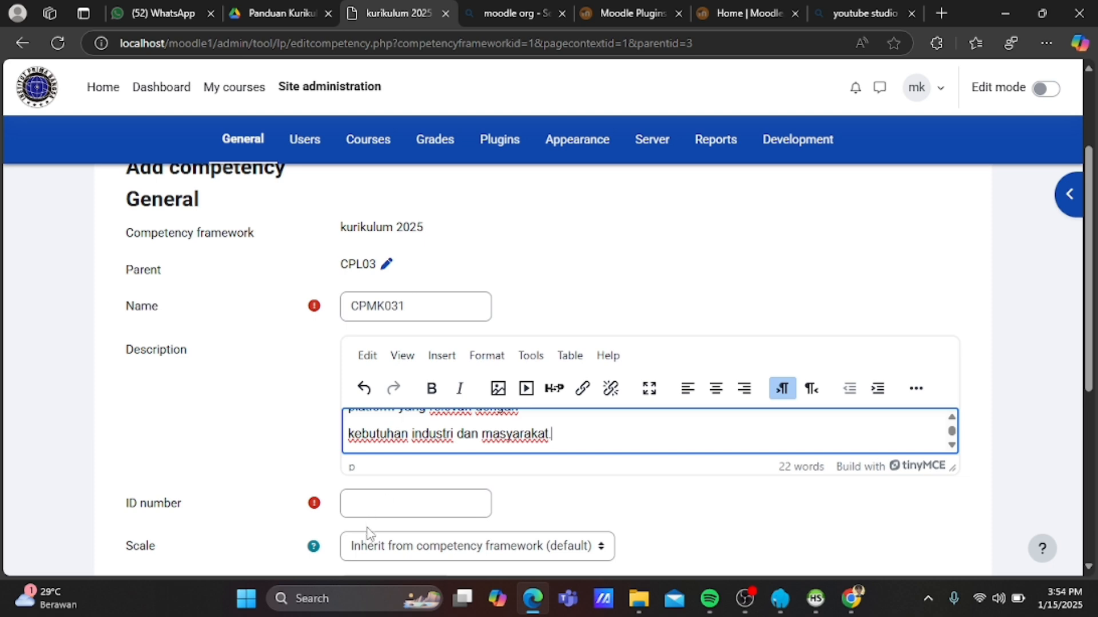
pyautogui.click(381, 504)
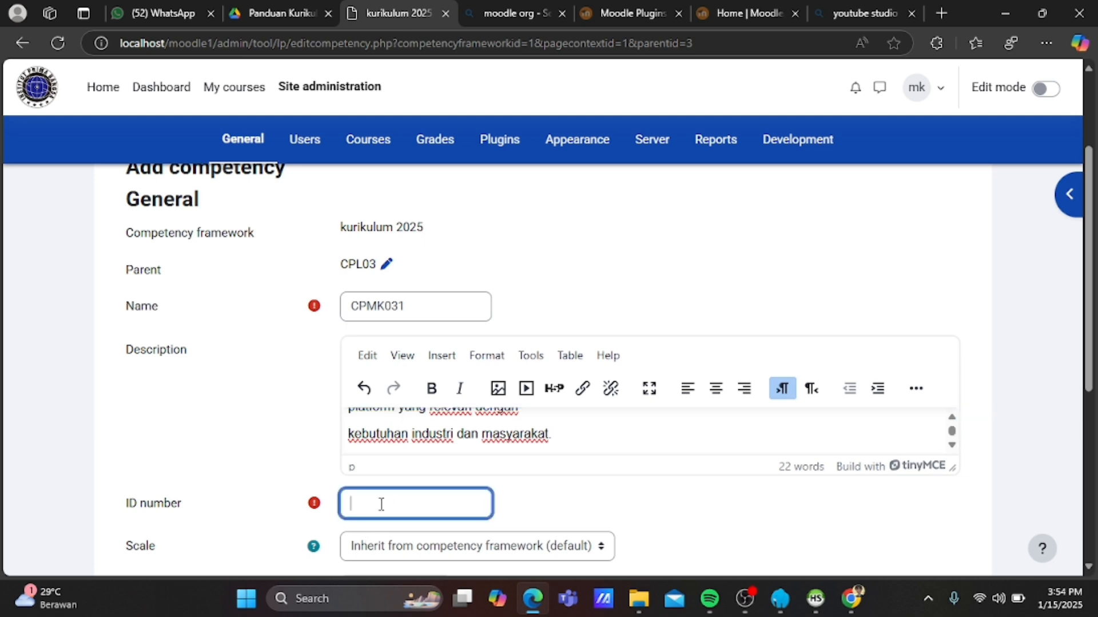
pyautogui.write('031')
pyautogui.scroll(-2, 381, 503)
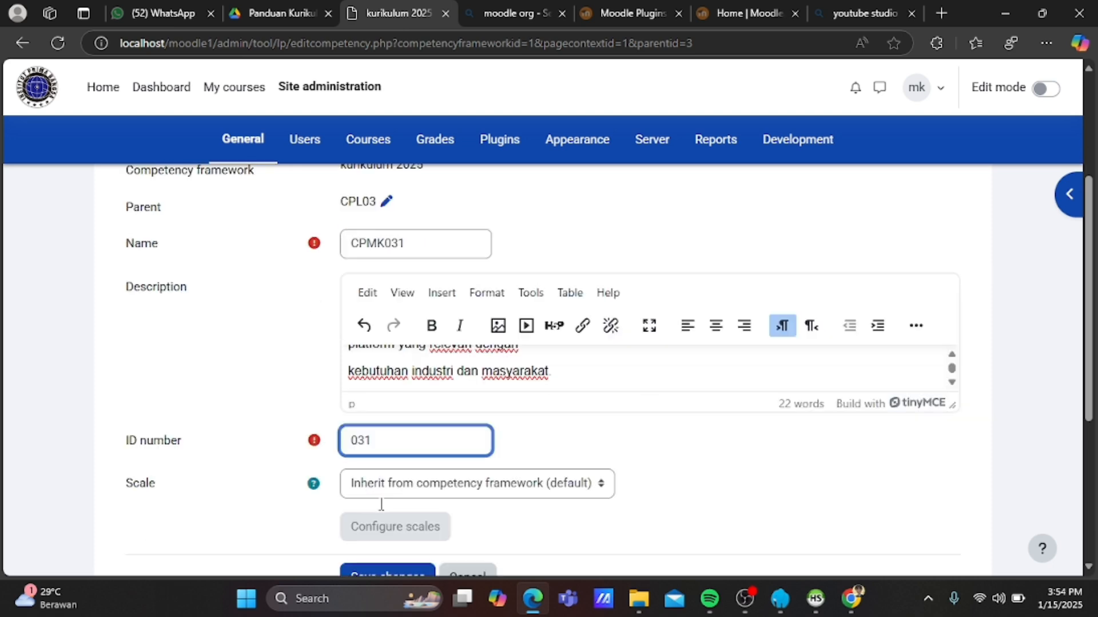
pyautogui.click(377, 512)
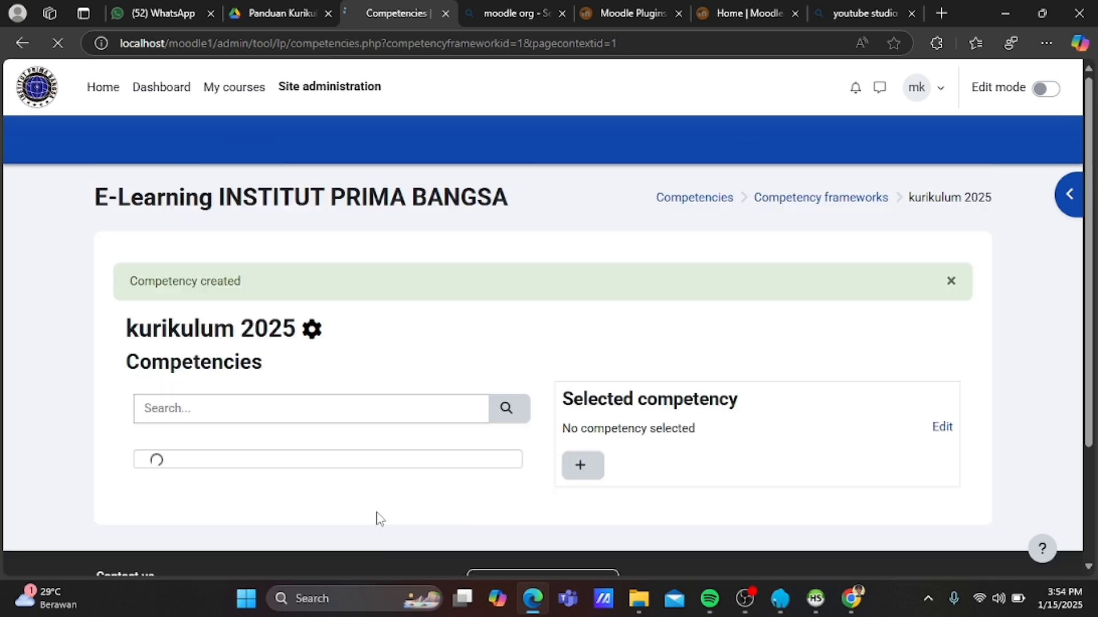
# Select CPL03 in the competency tree and start adding a child competency under it.
pyautogui.scroll(-1, 376, 517)
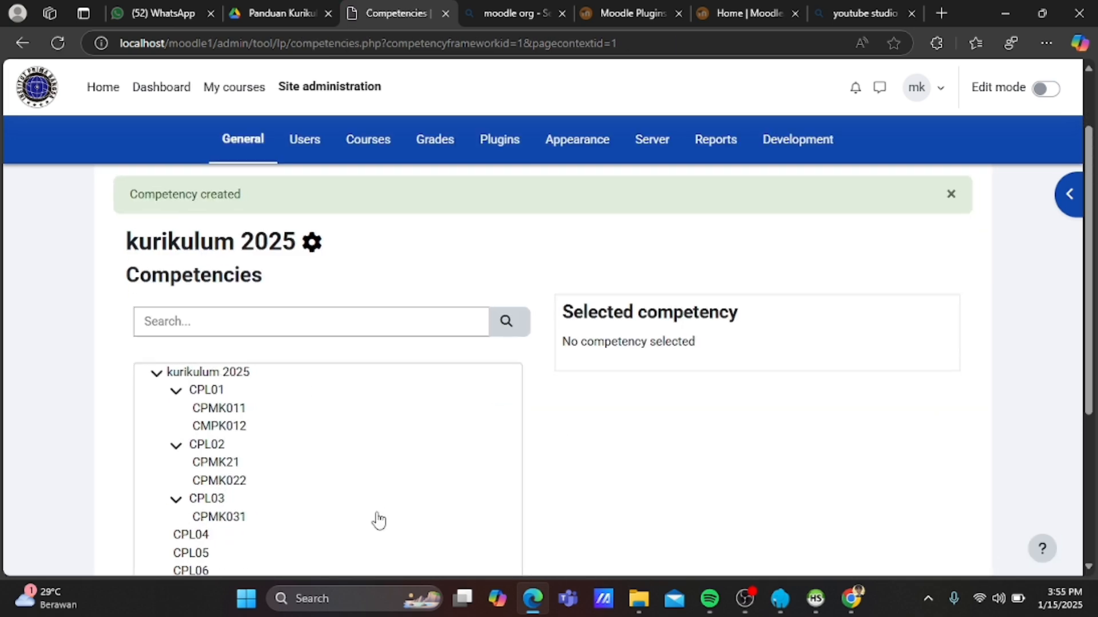
pyautogui.click(206, 499)
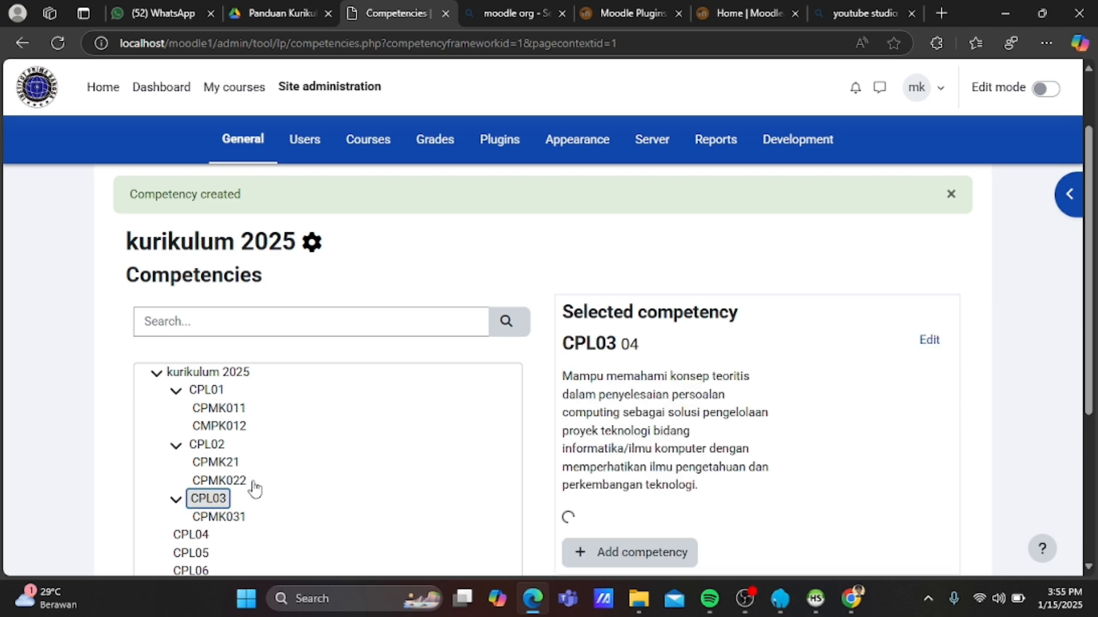
pyautogui.scroll(-2, 624, 447)
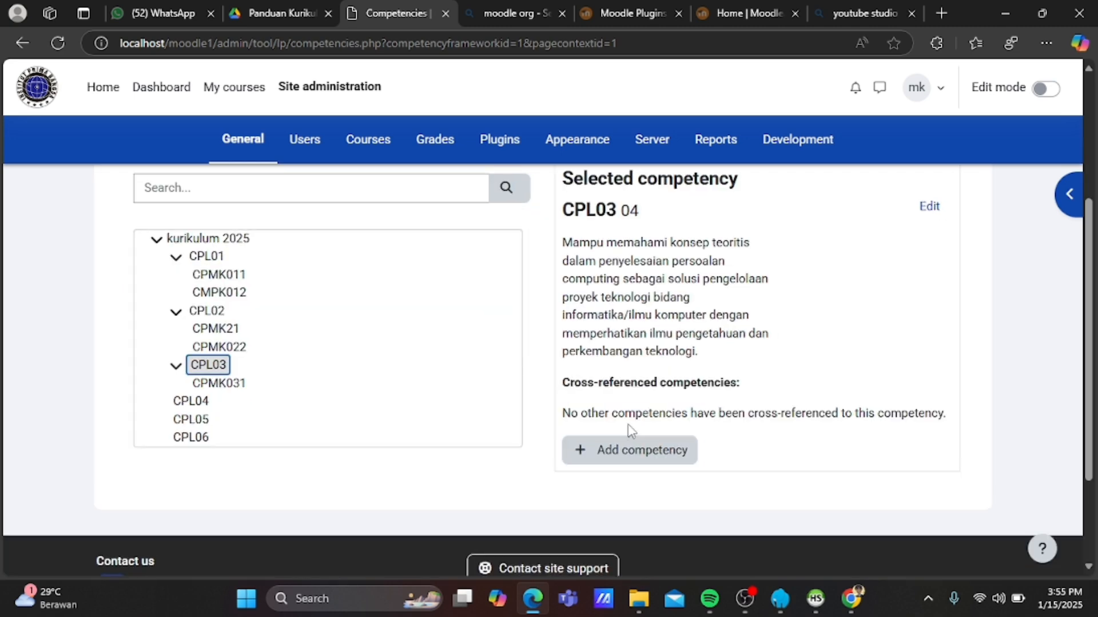
pyautogui.click(636, 448)
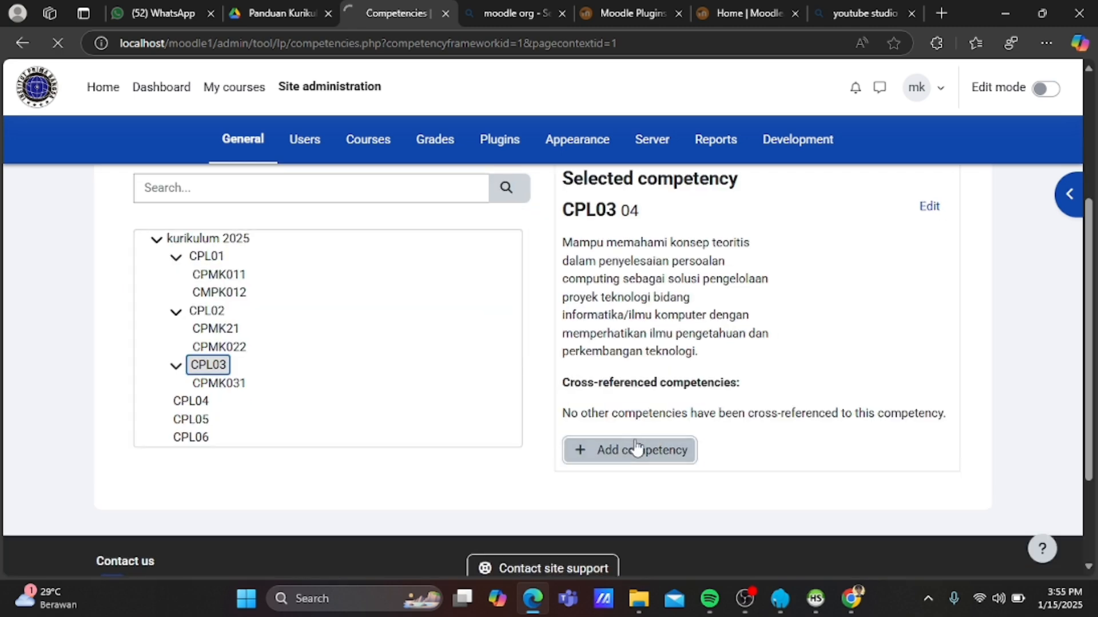
# Copy the CPMK032 description from the curriculum guide PDF.
pyautogui.click(280, 9)
pyautogui.scroll(-2, 572, 316)
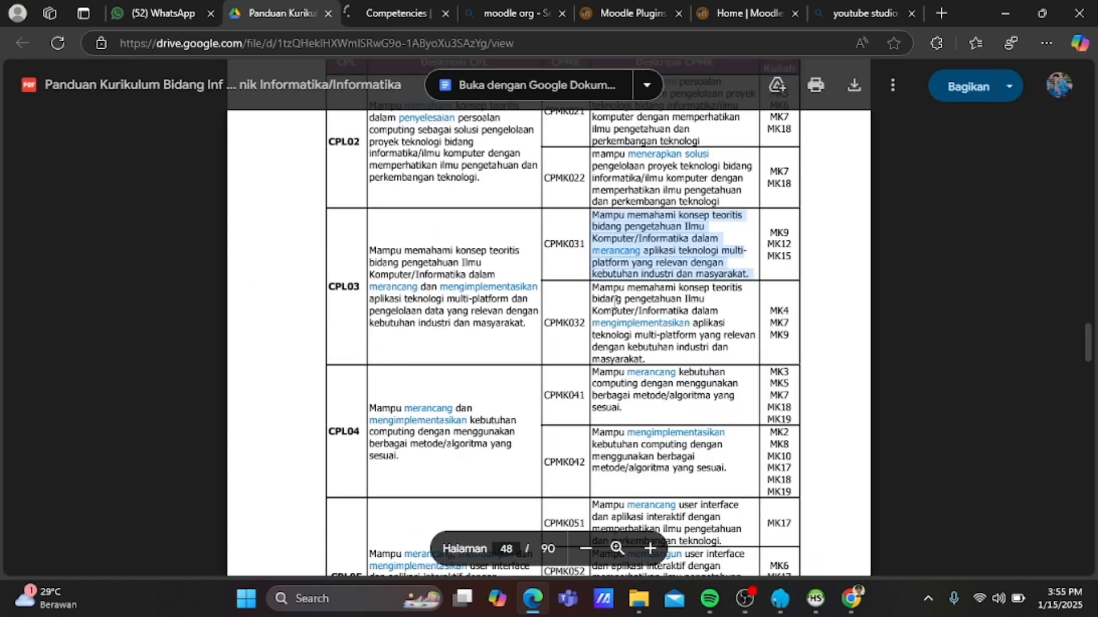
pyautogui.moveTo(594, 286); pyautogui.dragTo(647, 360)
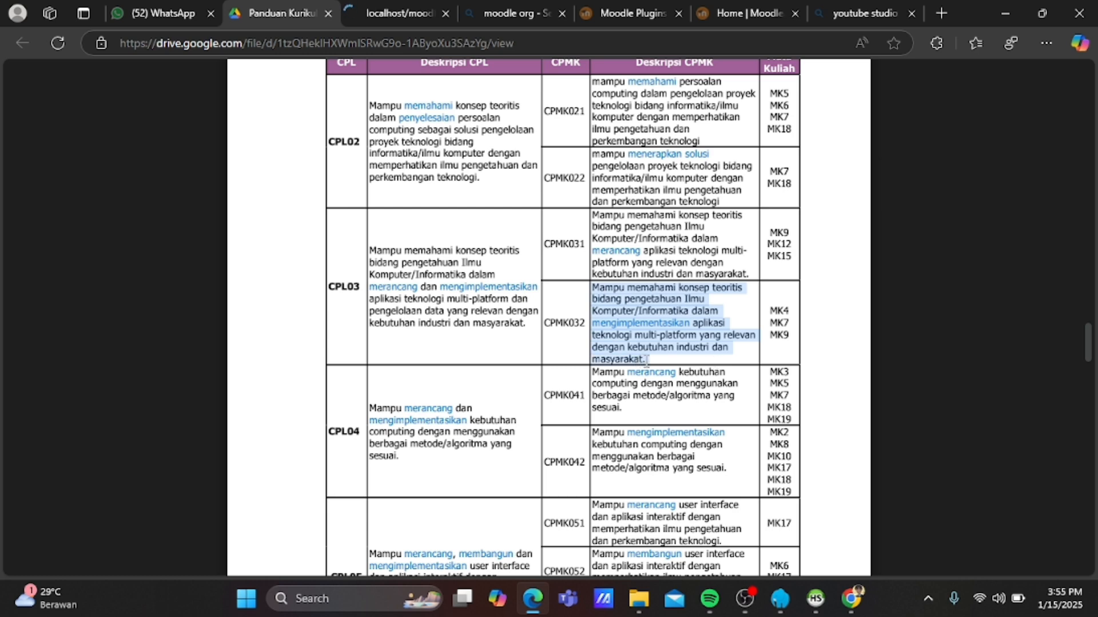
pyautogui.click(389, 2)
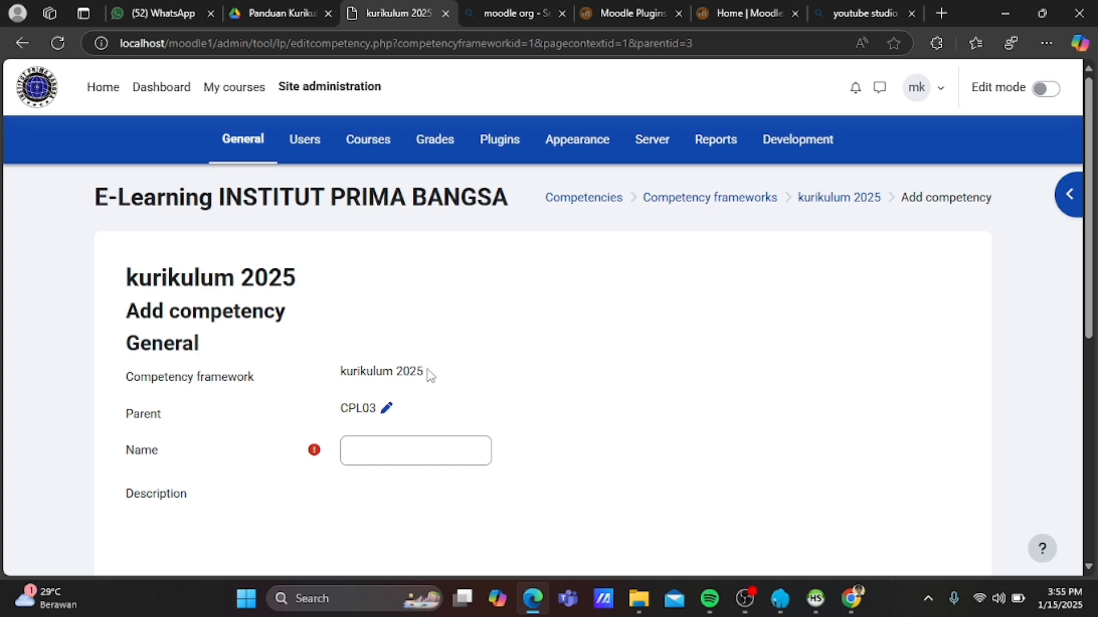
# Name the competency CPMK032, paste its description, set ID number 032 and save.
pyautogui.click(414, 452)
pyautogui.write('CP')
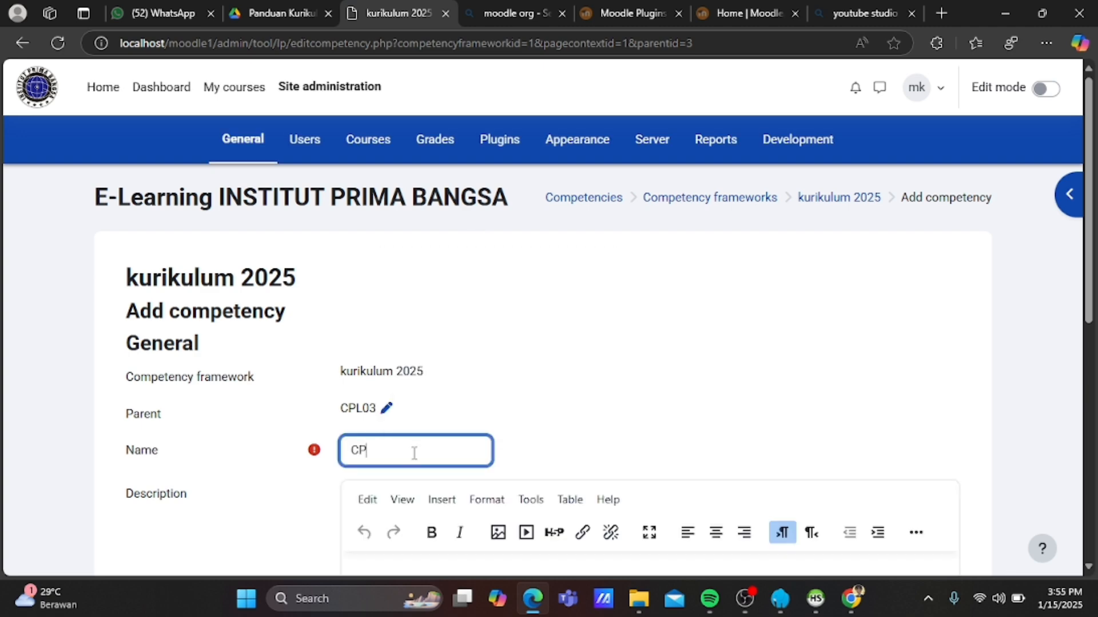
pyautogui.write('MK')
pyautogui.scroll(-1, 412, 452)
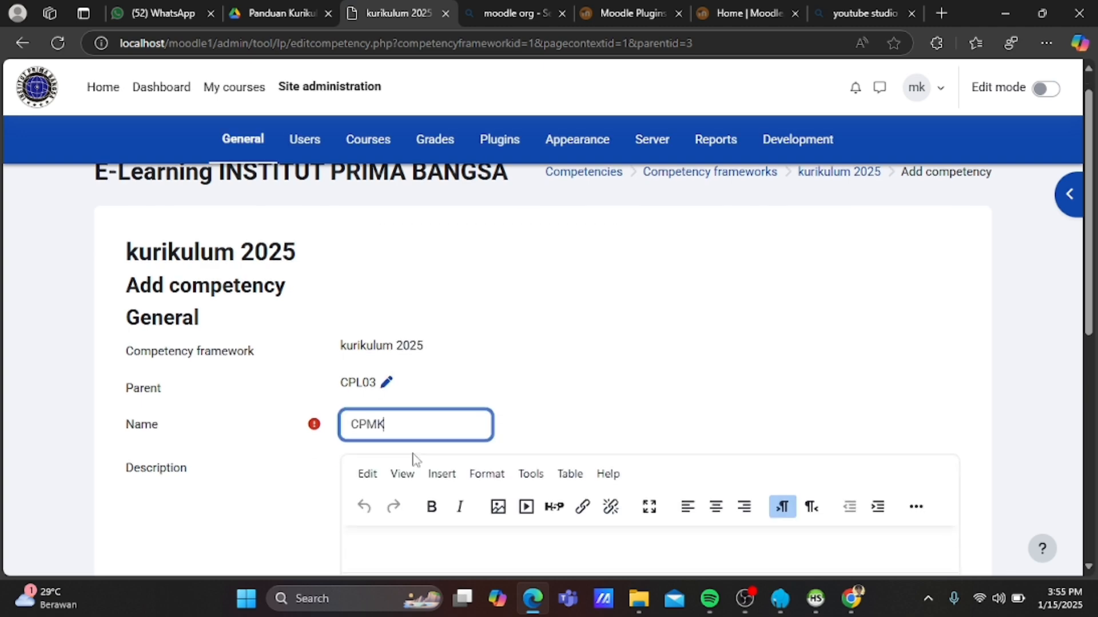
pyautogui.write('032')
pyautogui.scroll(-2, 415, 458)
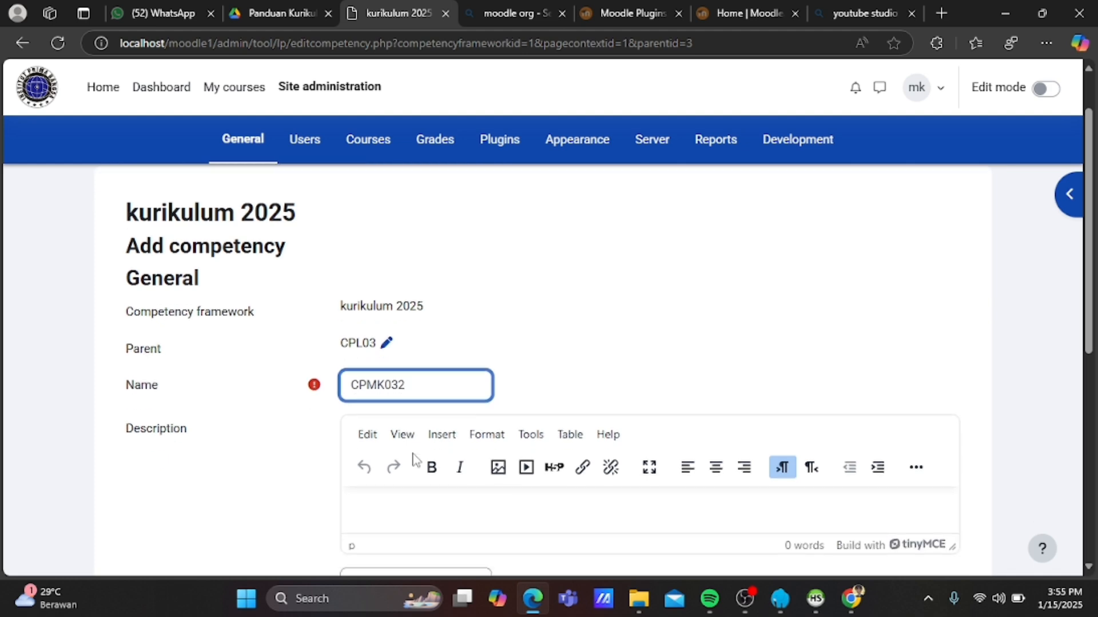
pyautogui.click(397, 498)
pyautogui.hotkey('ctrl', 'v')
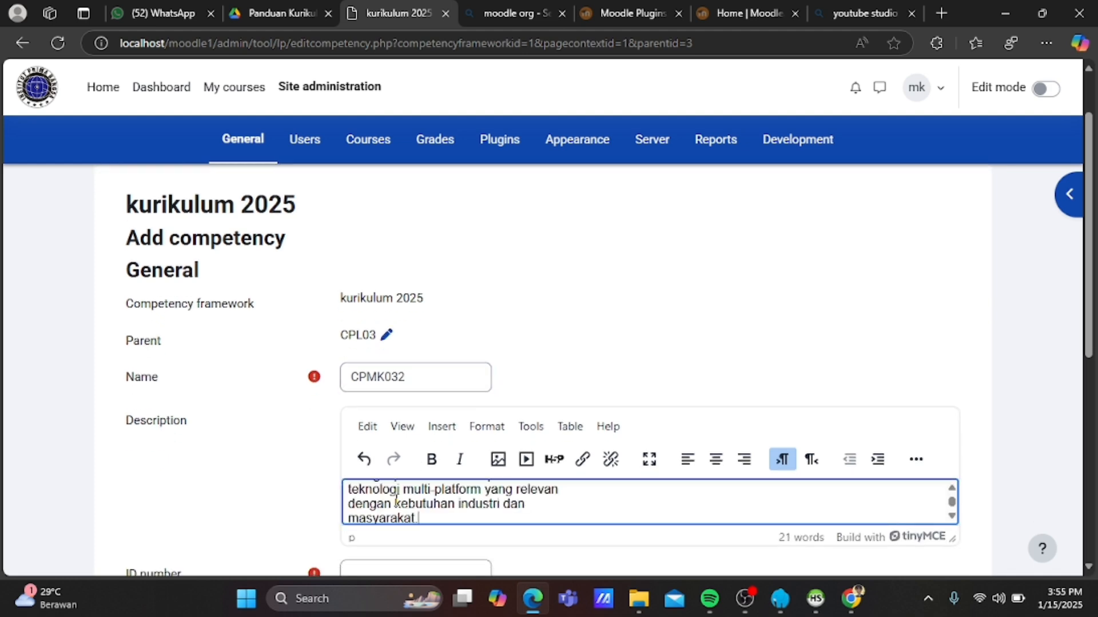
pyautogui.scroll(-4, 397, 491)
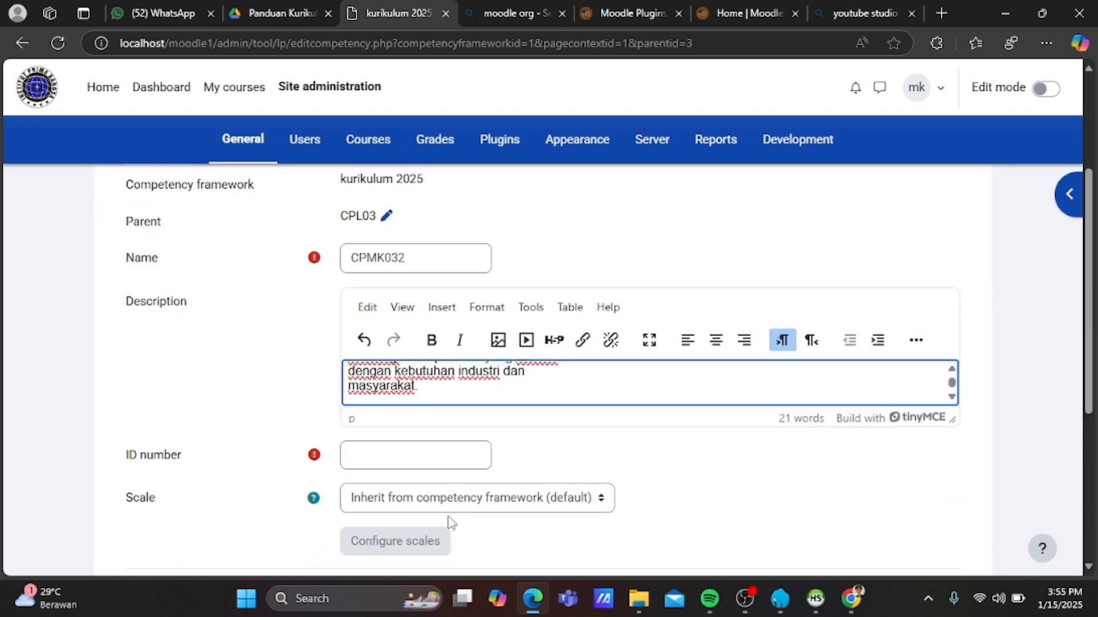
pyautogui.click(397, 452)
pyautogui.write('032')
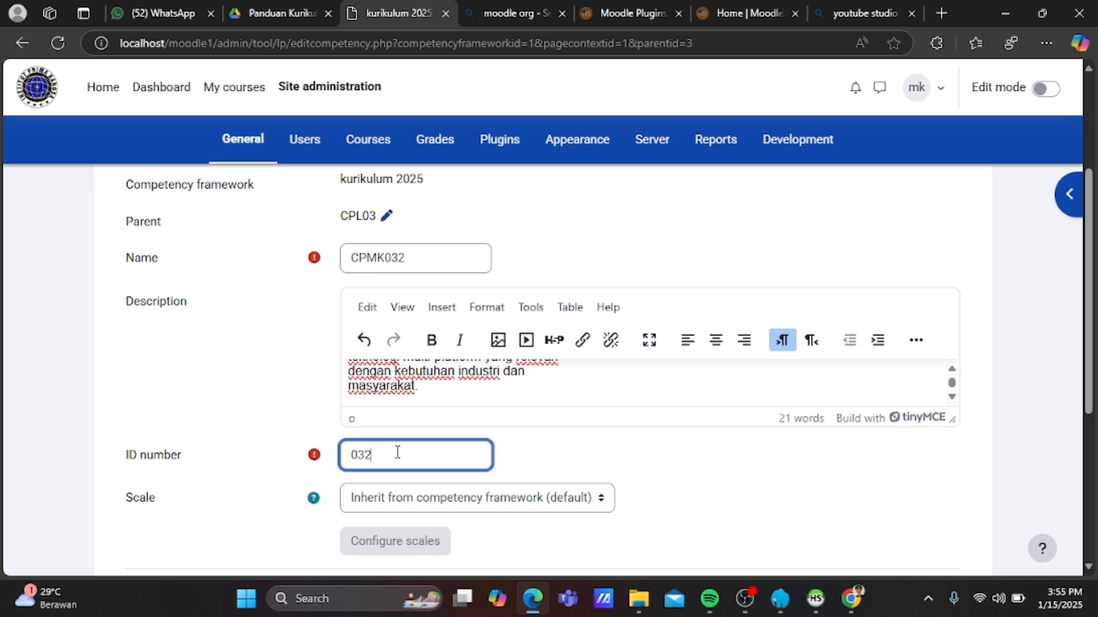
pyautogui.scroll(-5, 398, 452)
pyautogui.click(400, 443)
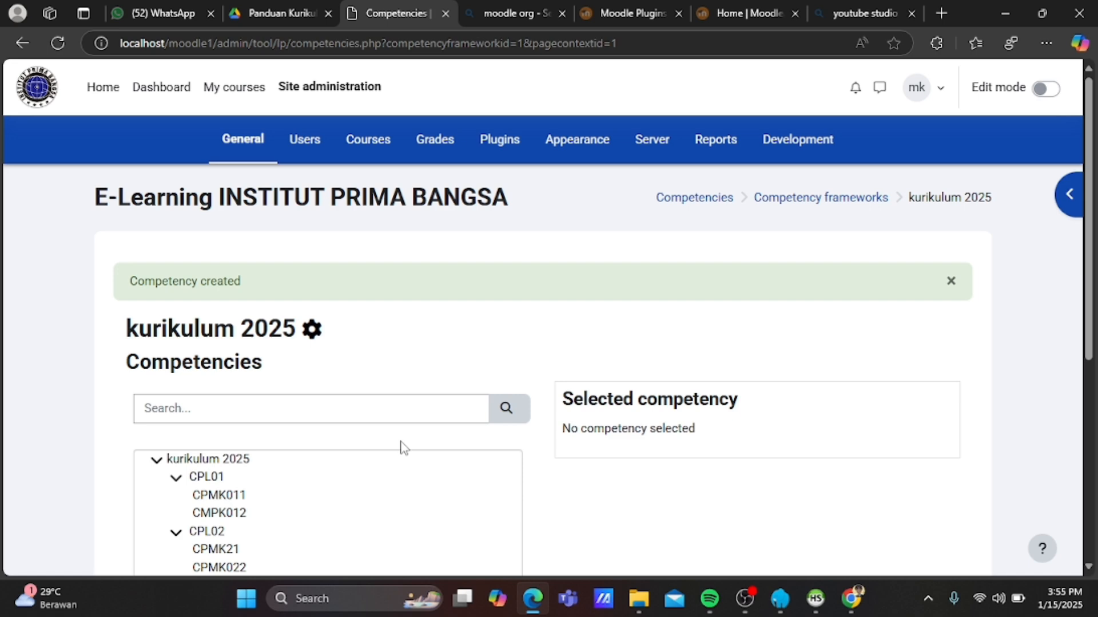
# Select CPL04 and start adding a child competency under it.
pyautogui.scroll(-3, 404, 447)
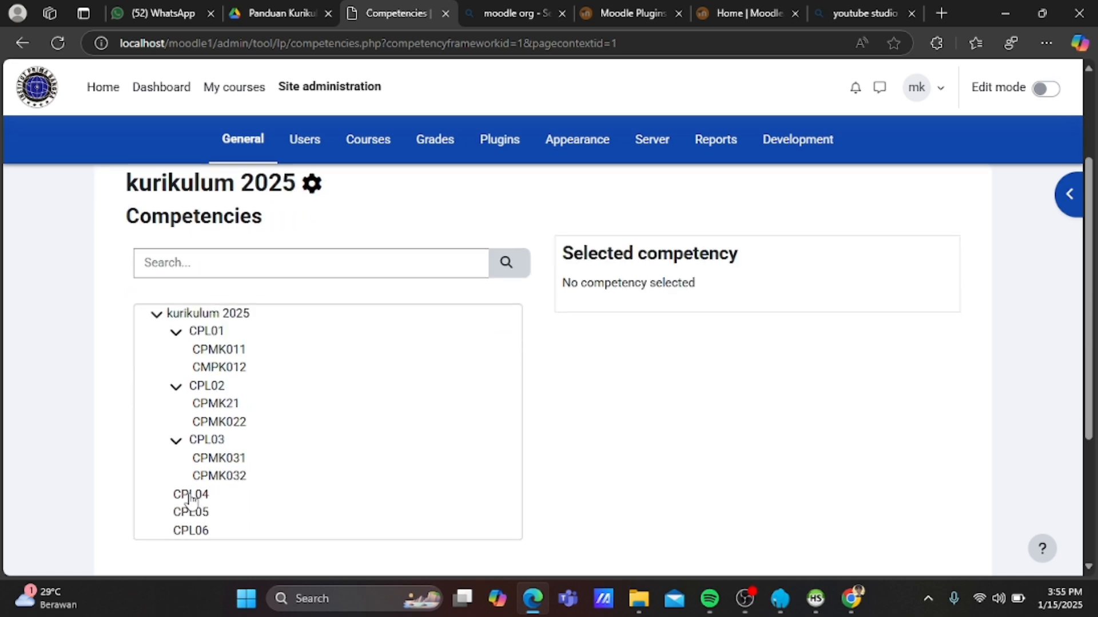
pyautogui.click(191, 496)
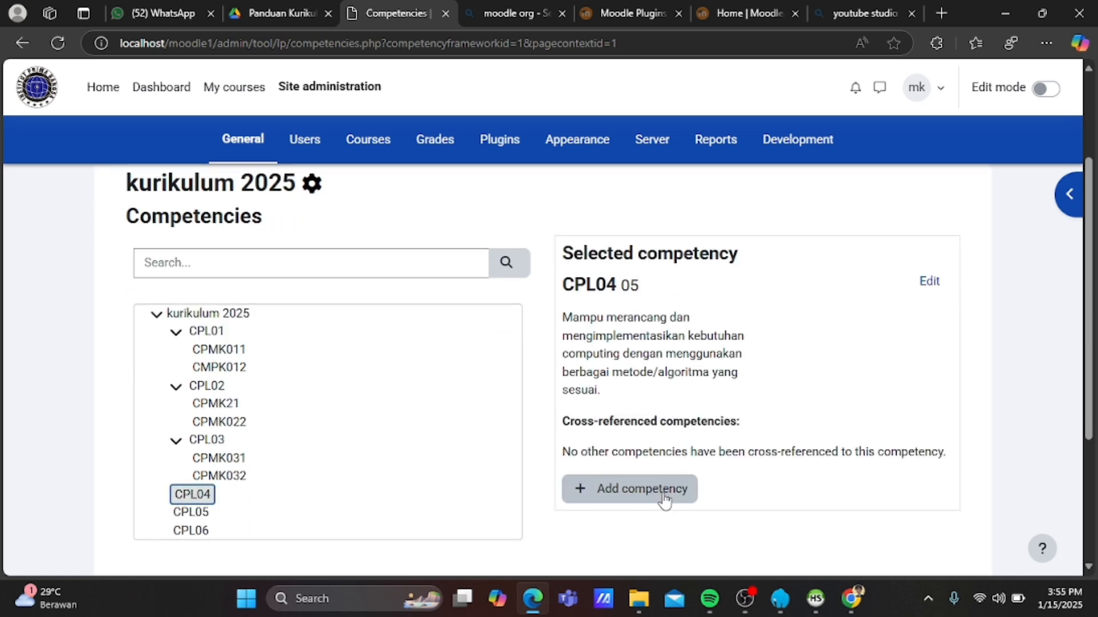
pyautogui.click(663, 495)
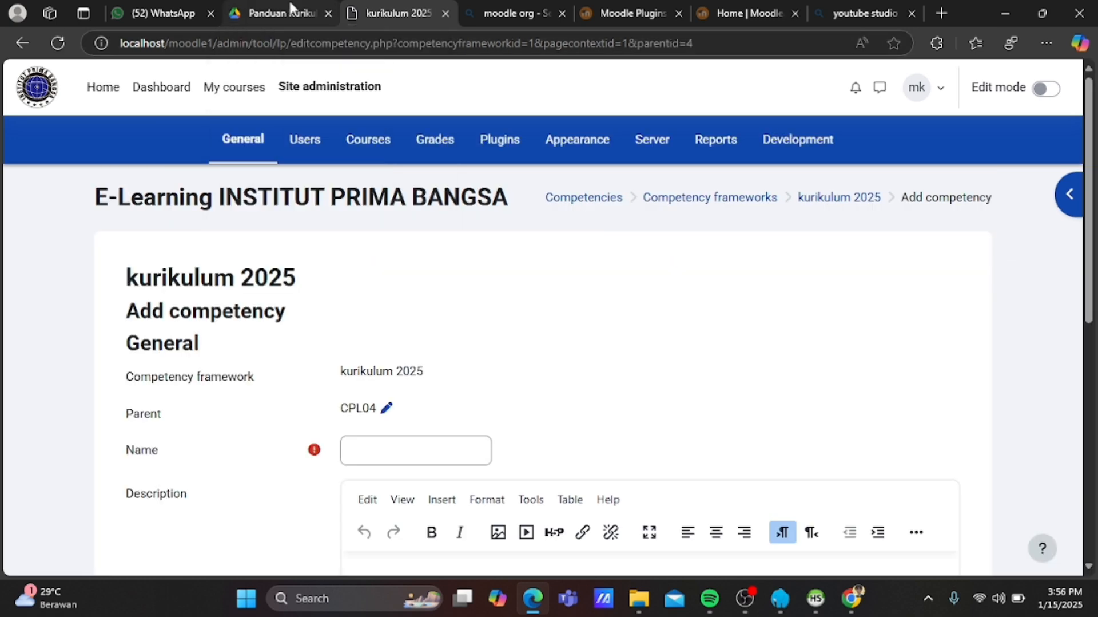
# Copy the full CPMK041 description from the curriculum guide PDF.
pyautogui.click(292, 8)
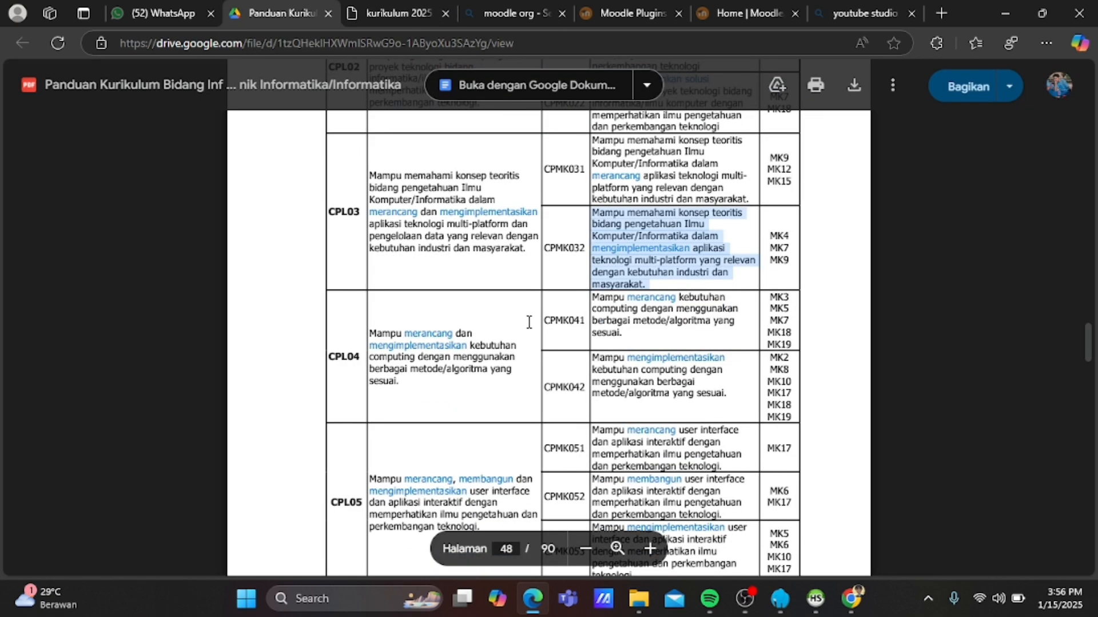
pyautogui.moveTo(544, 321); pyautogui.dragTo(585, 325)
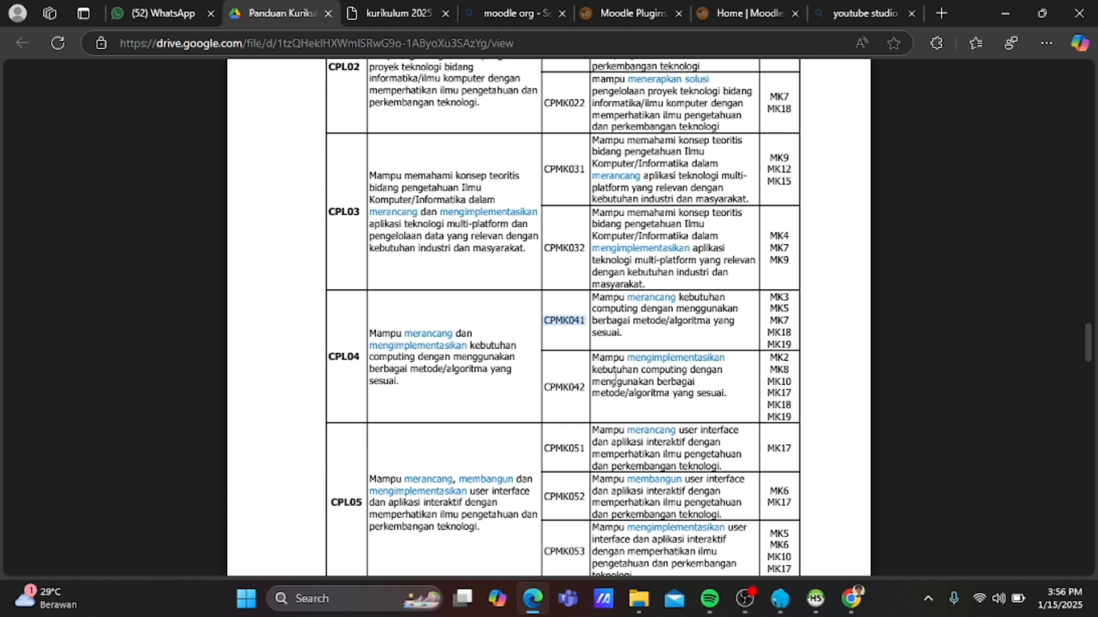
pyautogui.click(596, 299)
pyautogui.moveTo(595, 300); pyautogui.dragTo(616, 343)
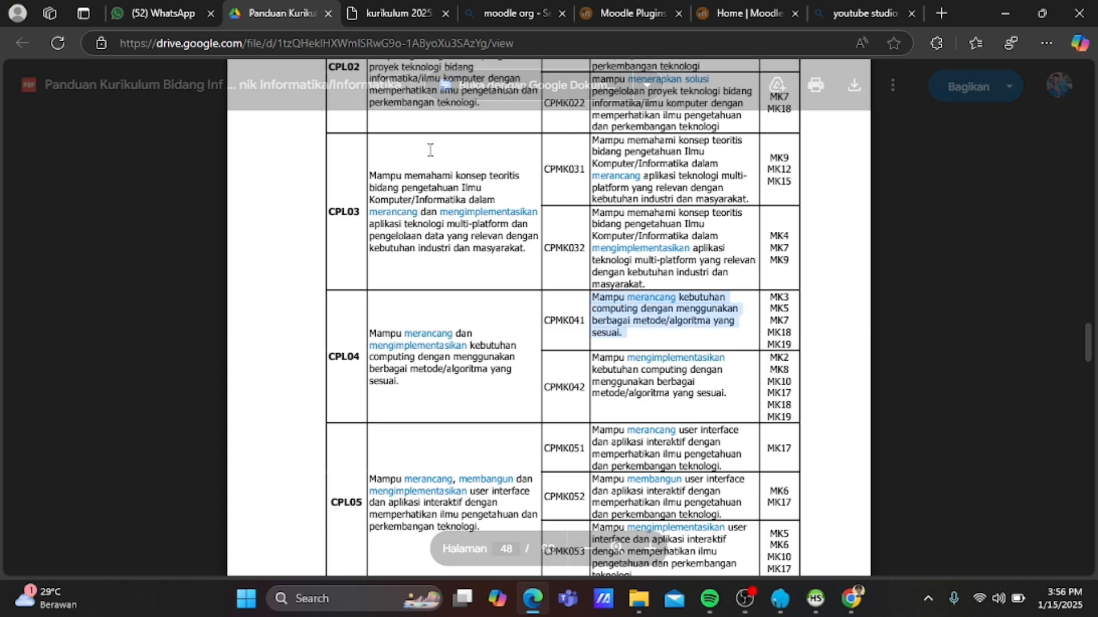
pyautogui.click(404, 9)
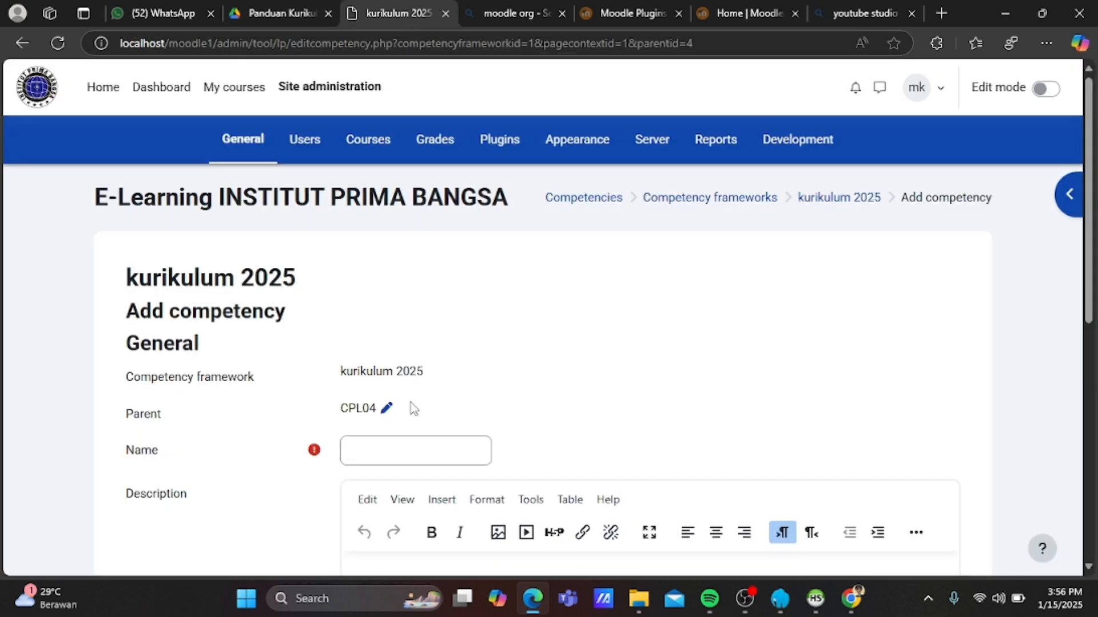
# Name the competency CPMK041, paste its description, set ID number 041 and save.
pyautogui.click(402, 441)
pyautogui.write('CPMK')
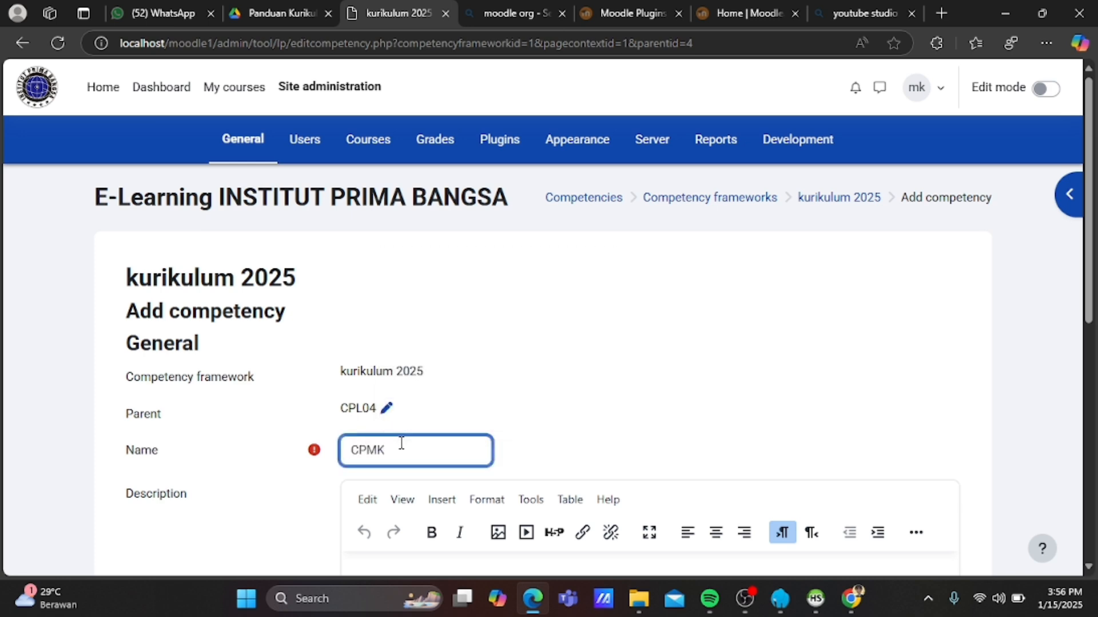
pyautogui.write('042')
pyautogui.press('BackSpace')
pyautogui.write('1')
pyautogui.scroll(-2, 400, 443)
pyautogui.click(395, 480)
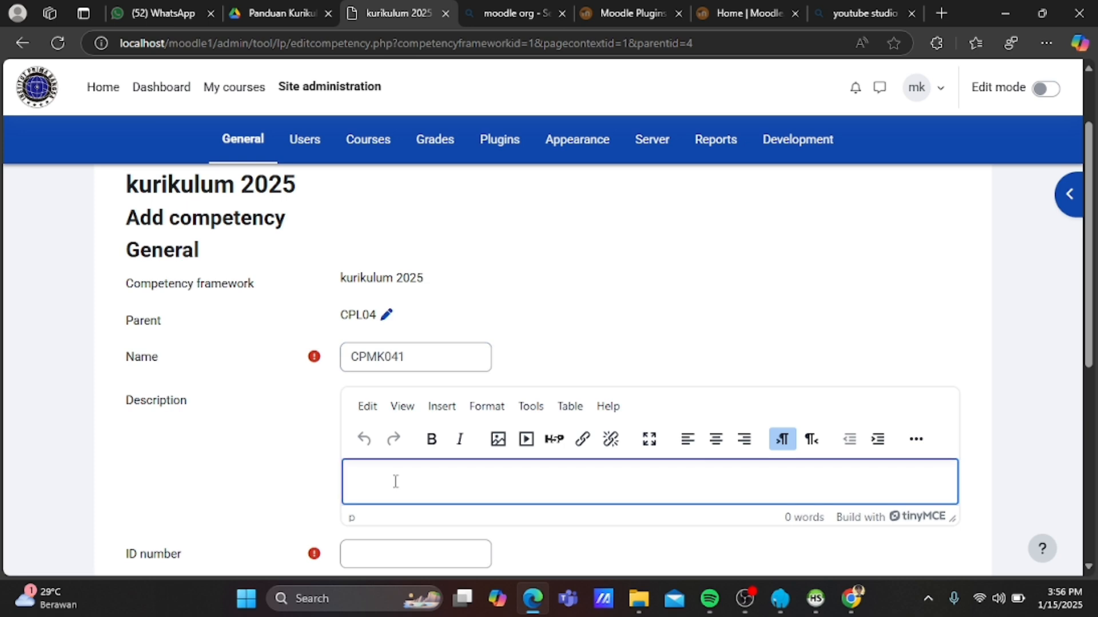
pyautogui.hotkey('ctrl', 'v')
pyautogui.click(381, 556)
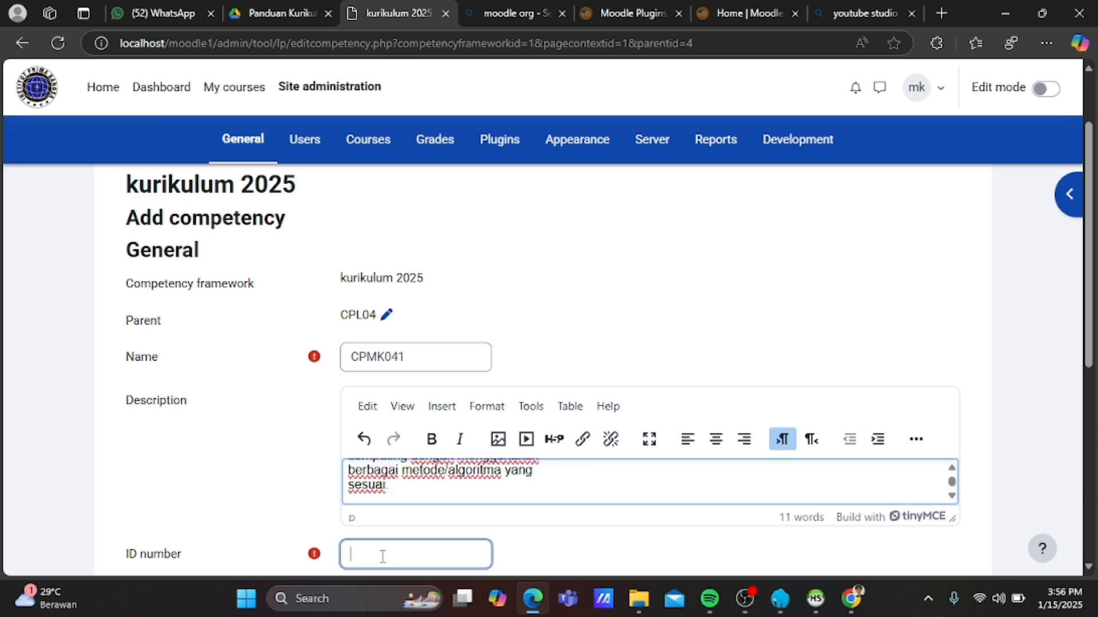
pyautogui.write('041')
pyautogui.scroll(-4, 382, 563)
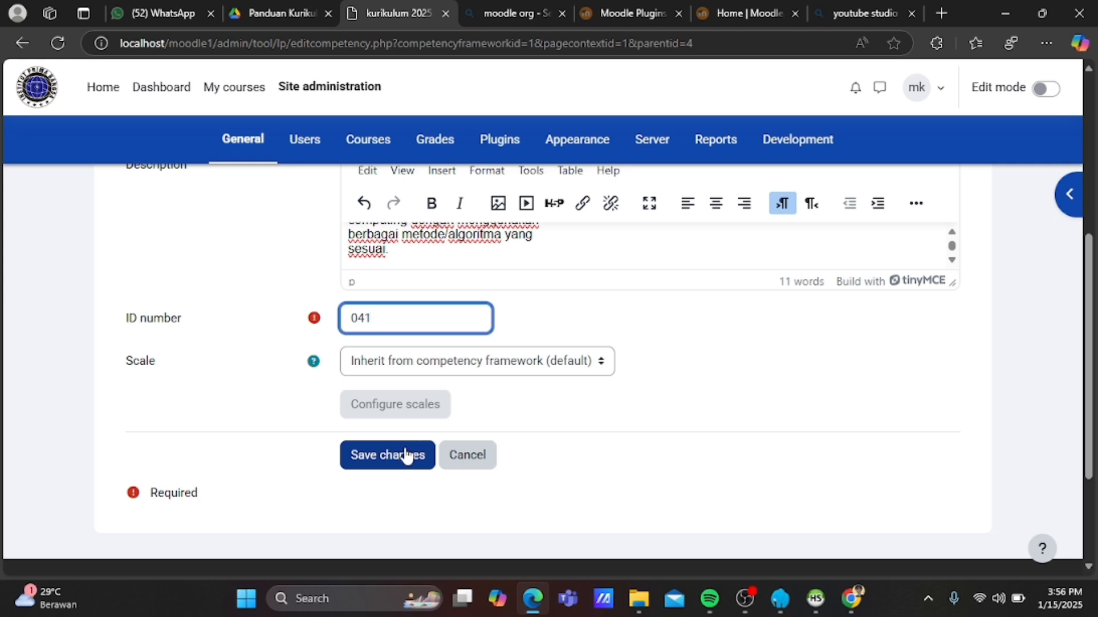
pyautogui.click(405, 450)
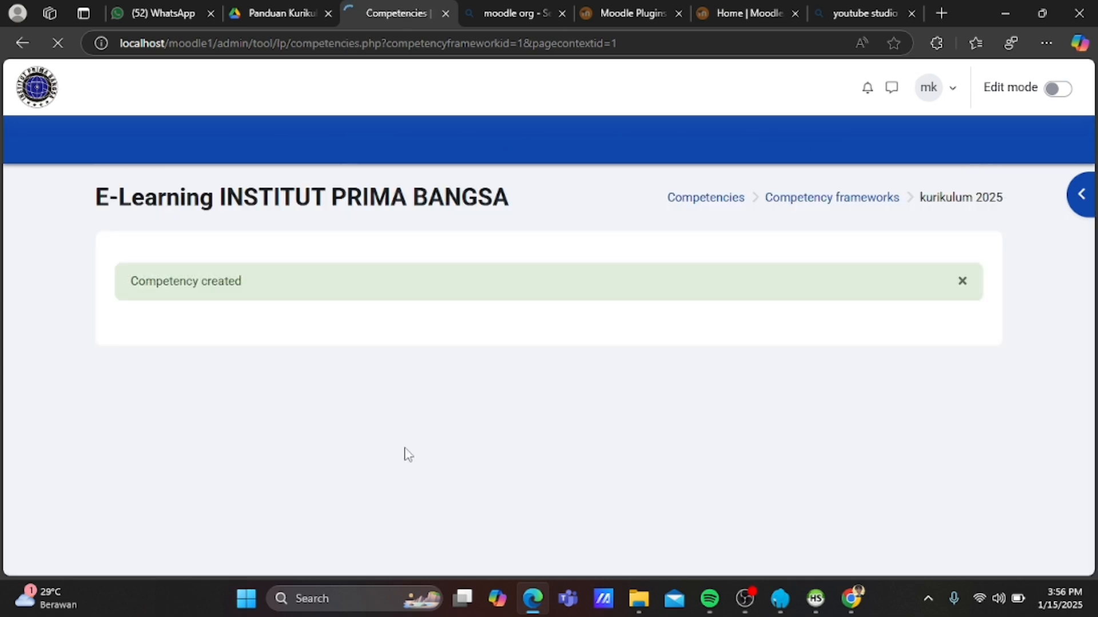
# Check that CPMK041 sits under CPL04 and copy the CPMK042 description from the guide.
pyautogui.scroll(-1, 410, 446)
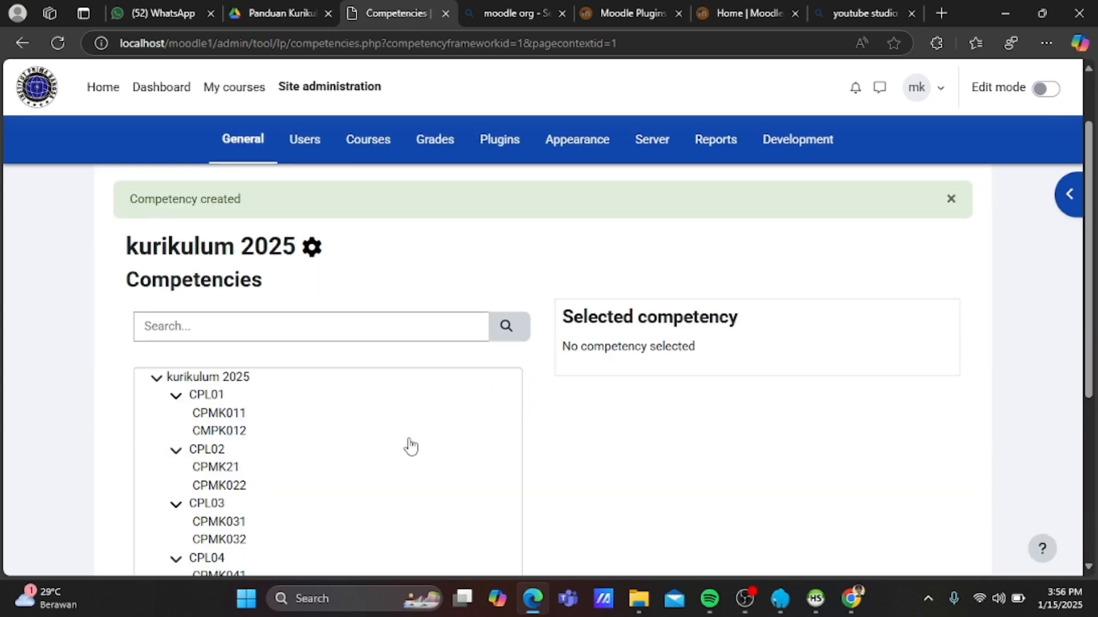
pyautogui.scroll(-1, 410, 446)
pyautogui.click(211, 485)
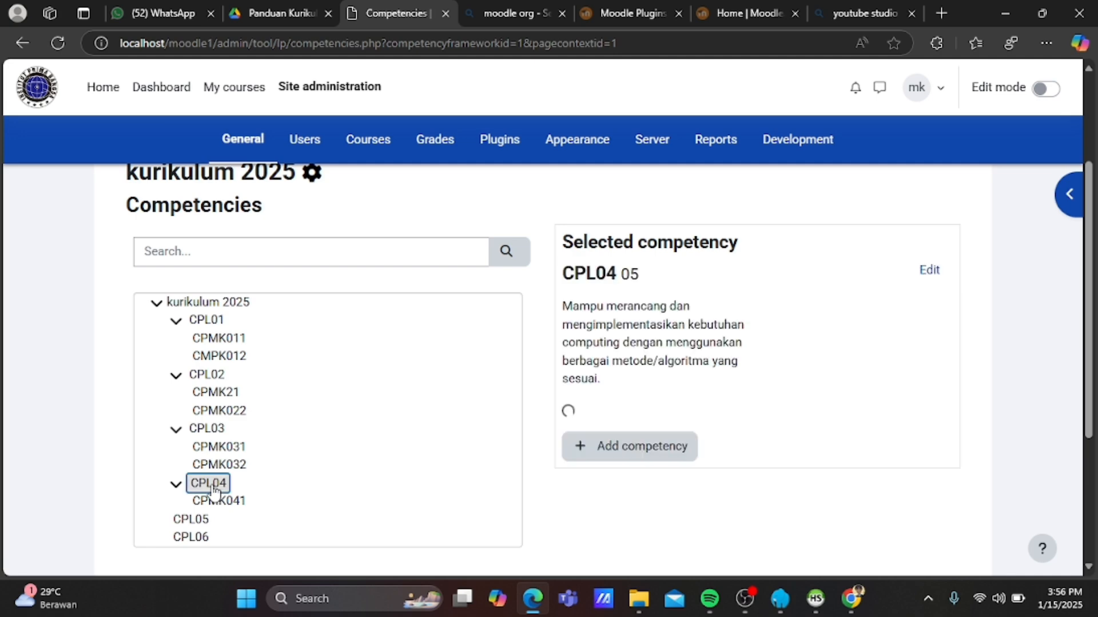
pyautogui.click(252, 11)
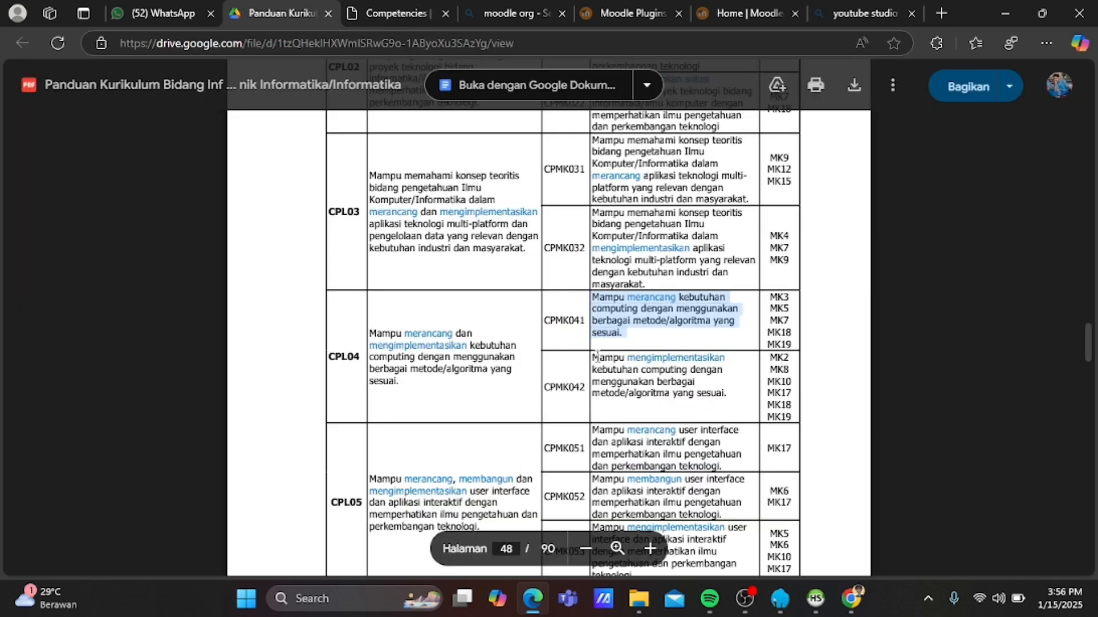
pyautogui.moveTo(595, 356); pyautogui.dragTo(731, 394)
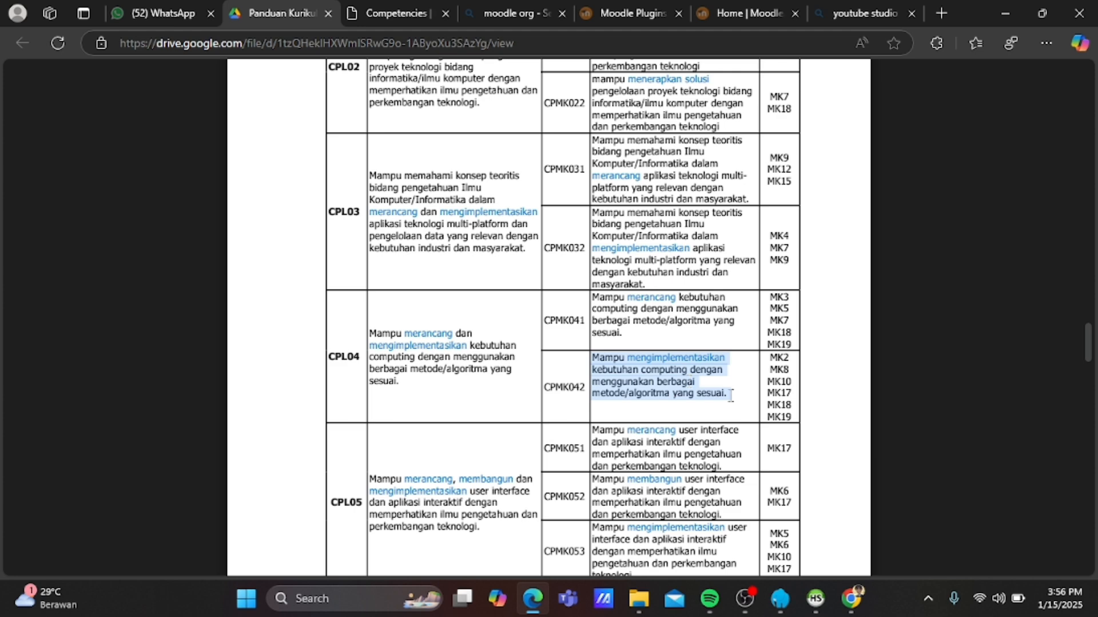
pyautogui.click(731, 395)
pyautogui.click(413, 6)
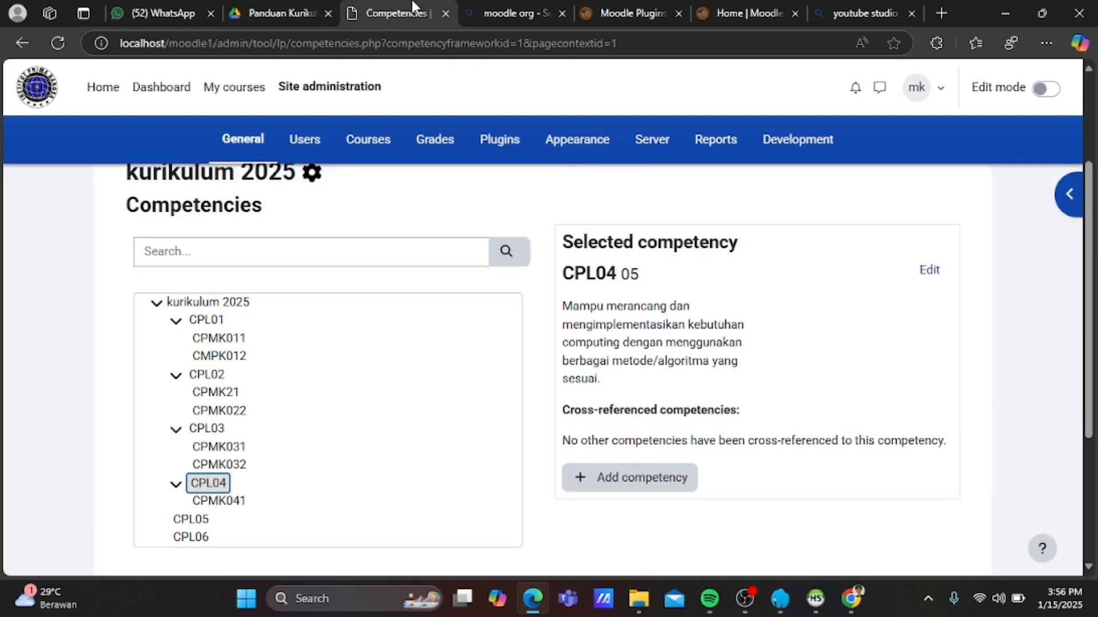
# Create a new CPL04 child competency with the pasted description and ID number 042.
pyautogui.click(608, 484)
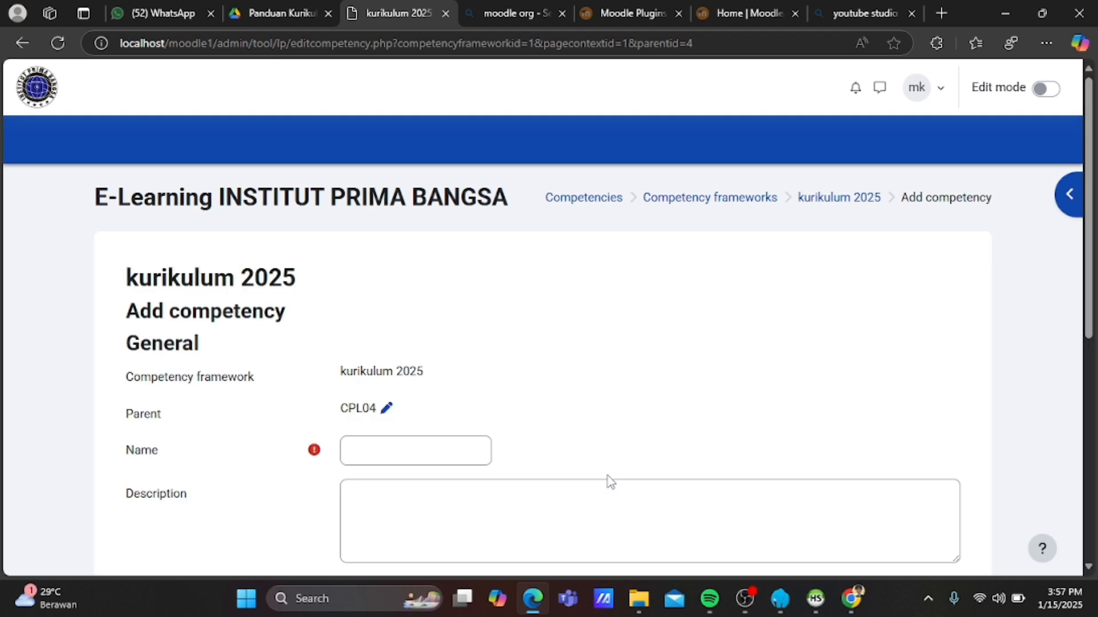
pyautogui.click(393, 448)
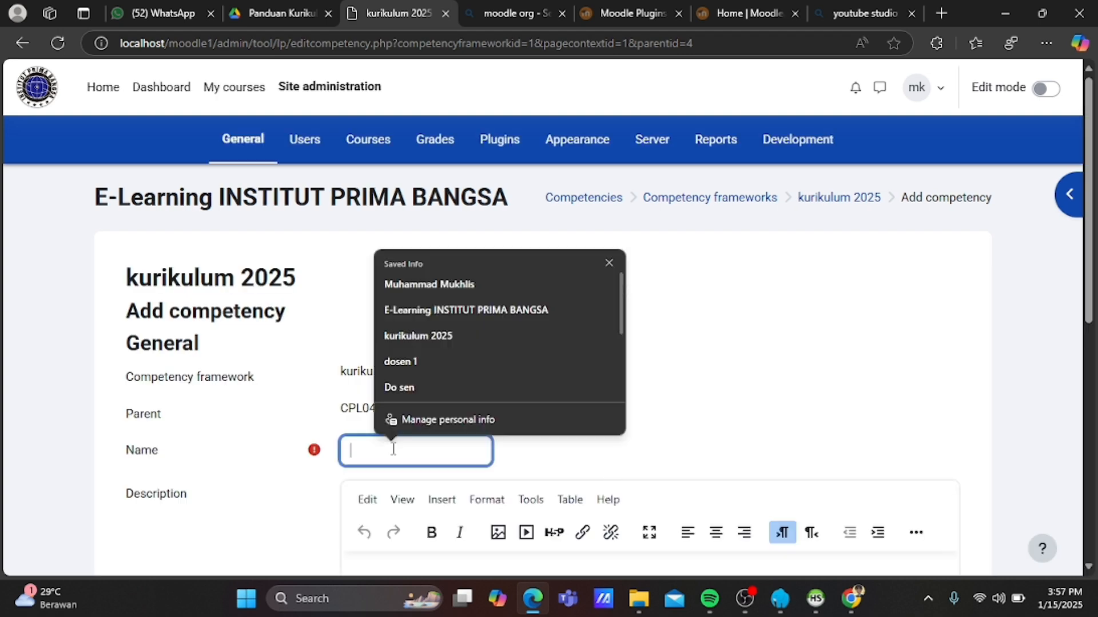
pyautogui.write('CPM')
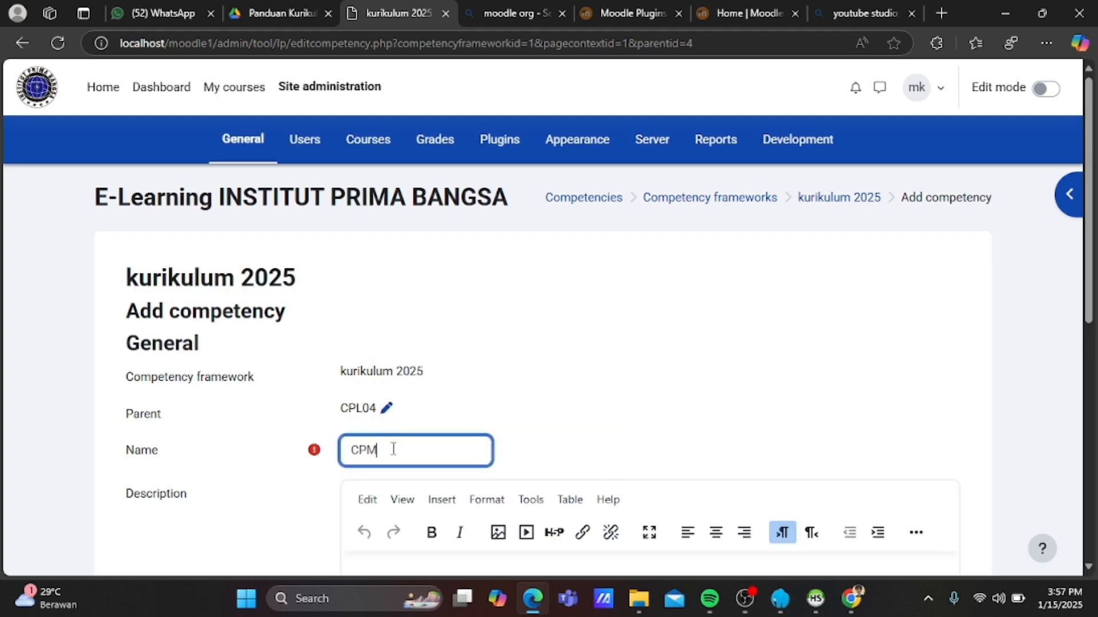
pyautogui.write('K032')
pyautogui.scroll(-1, 393, 448)
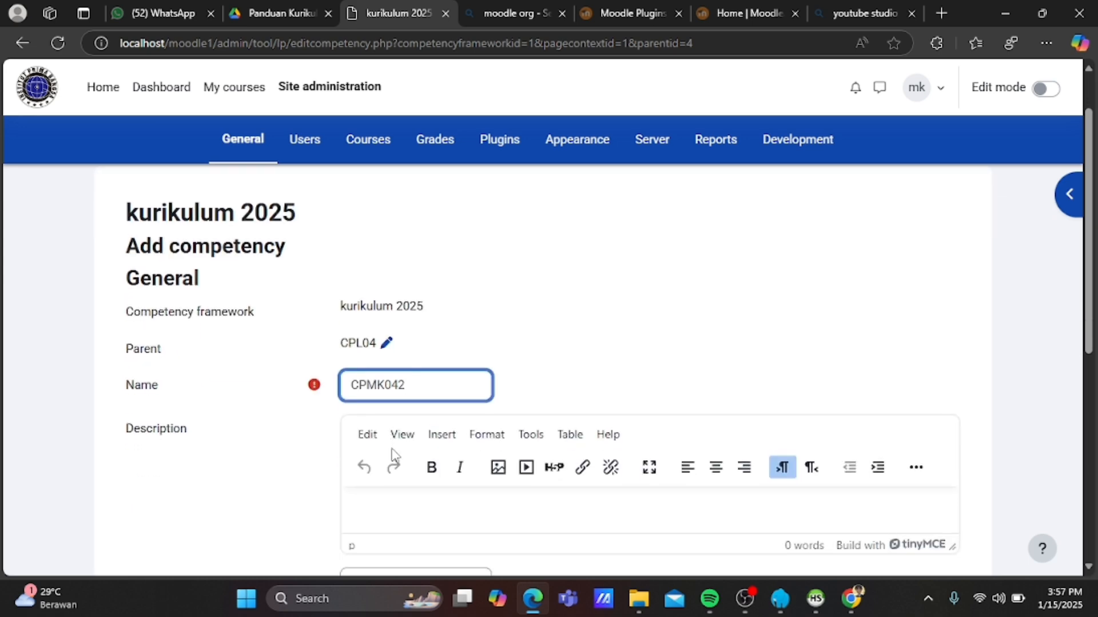
pyautogui.click(377, 510)
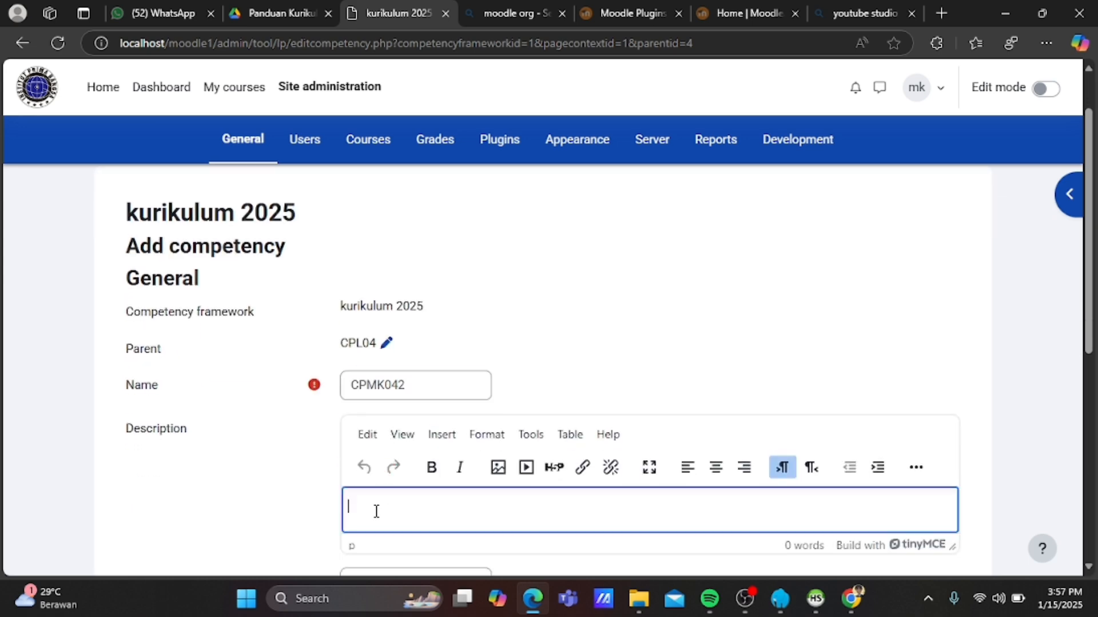
pyautogui.hotkey('ctrl', 'v')
pyautogui.scroll(-1, 377, 511)
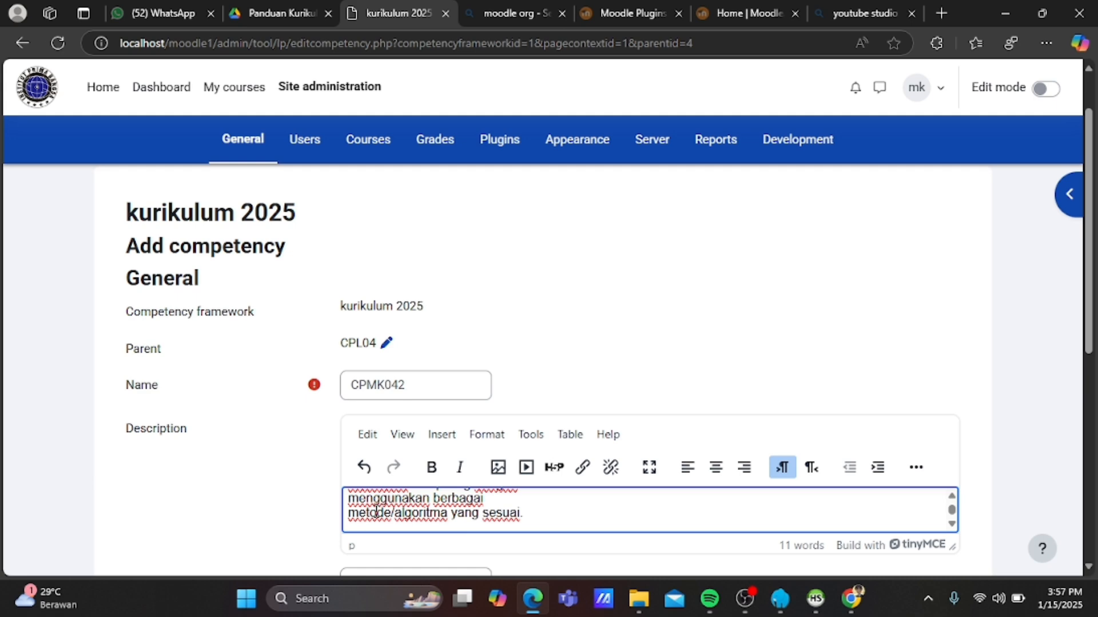
pyautogui.scroll(-2, 250, 513)
pyautogui.click(352, 472)
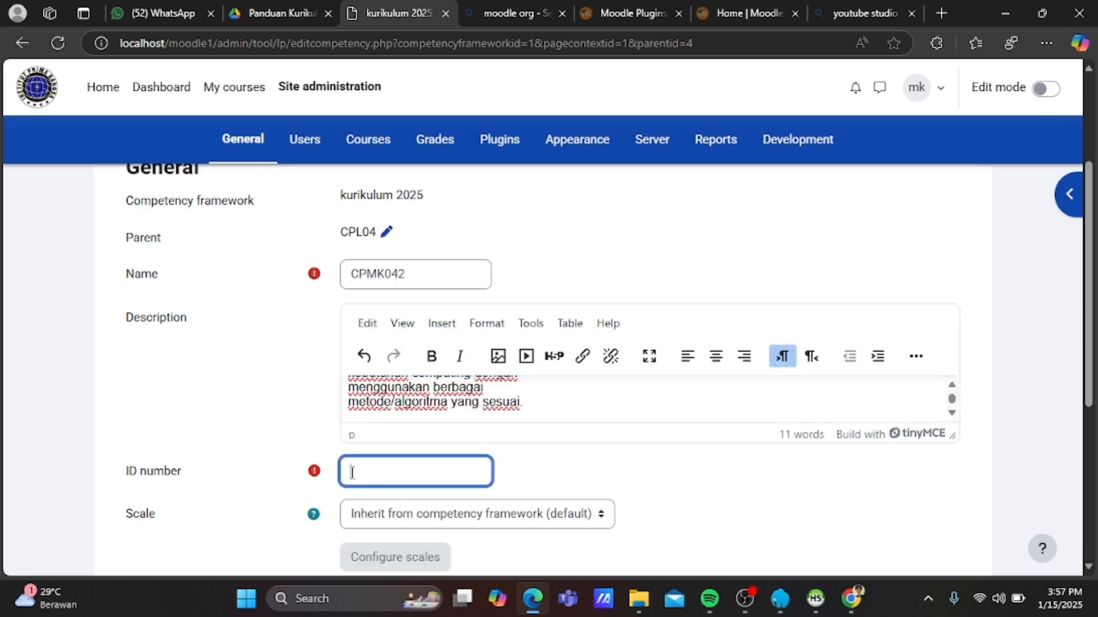
pyautogui.write('042')
pyautogui.scroll(-1, 351, 472)
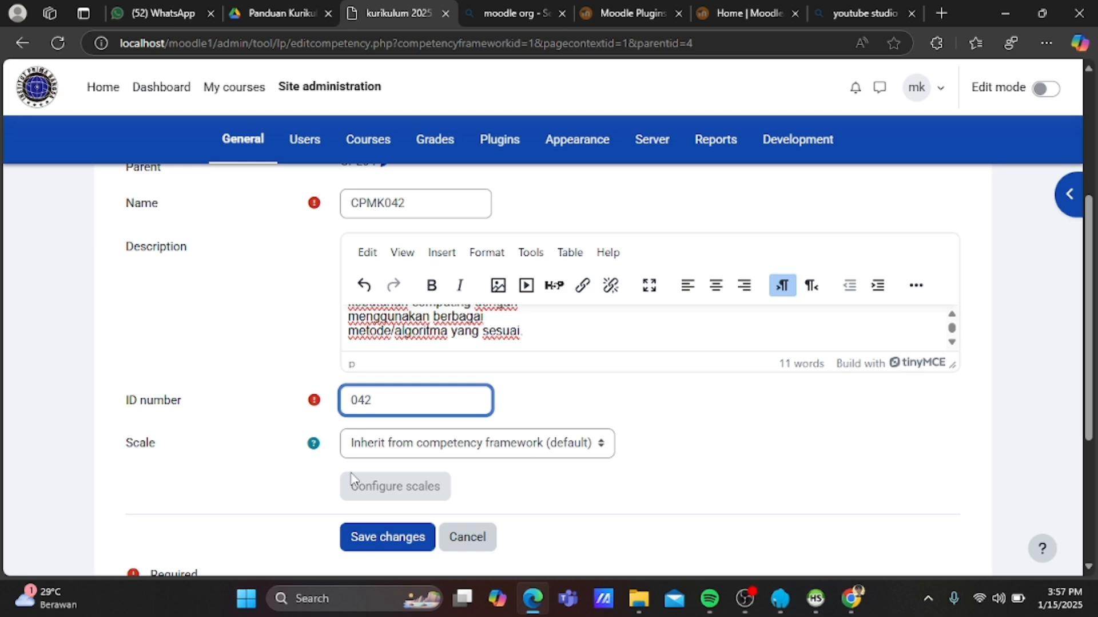
pyautogui.click(364, 541)
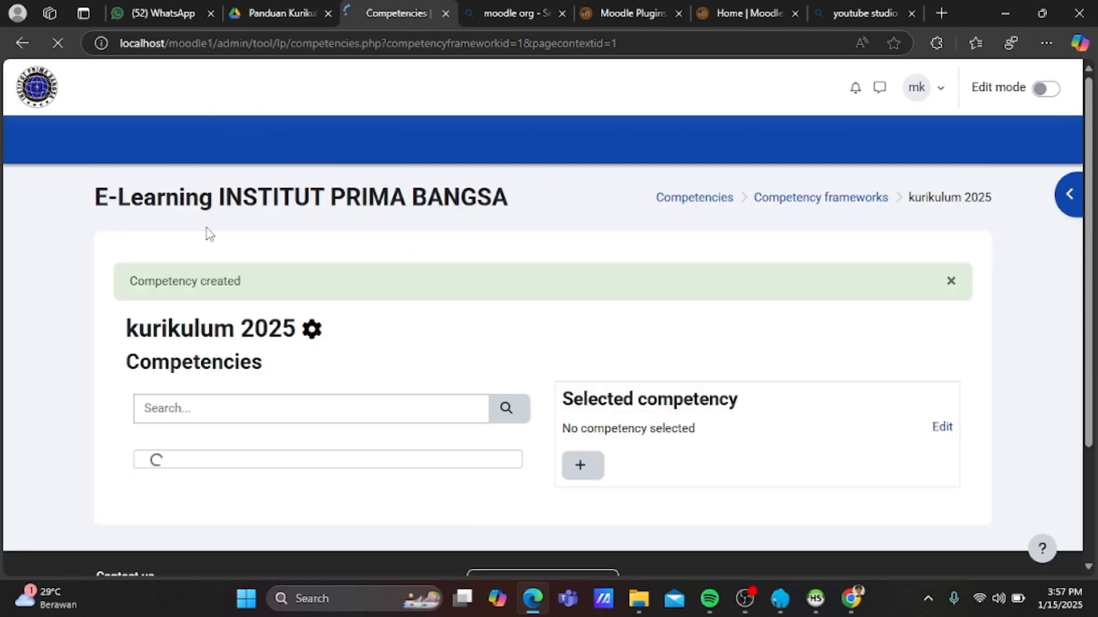
# Copy the CPMK051 description from the curriculum guide PDF.
pyautogui.click(265, 10)
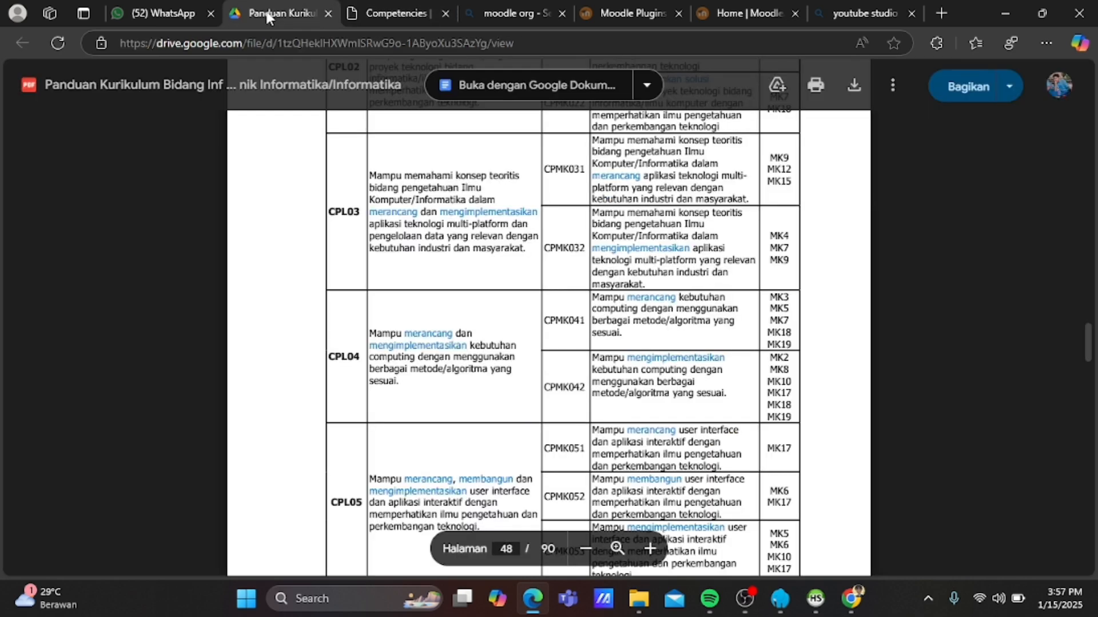
pyautogui.scroll(-1, 329, 284)
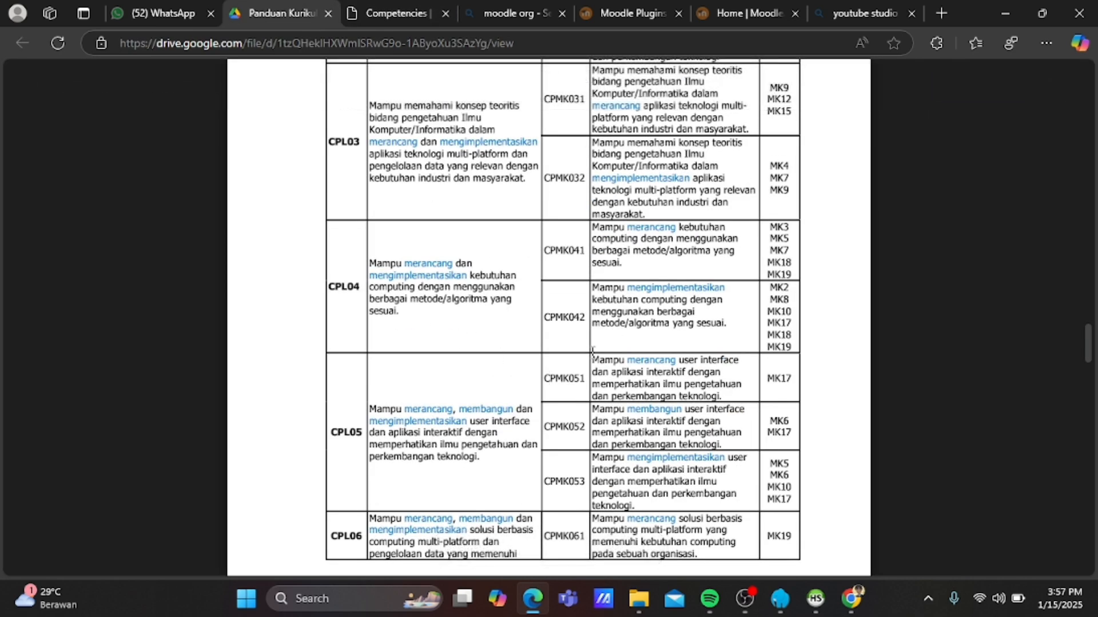
pyautogui.moveTo(592, 358); pyautogui.dragTo(728, 396)
pyautogui.click(429, 11)
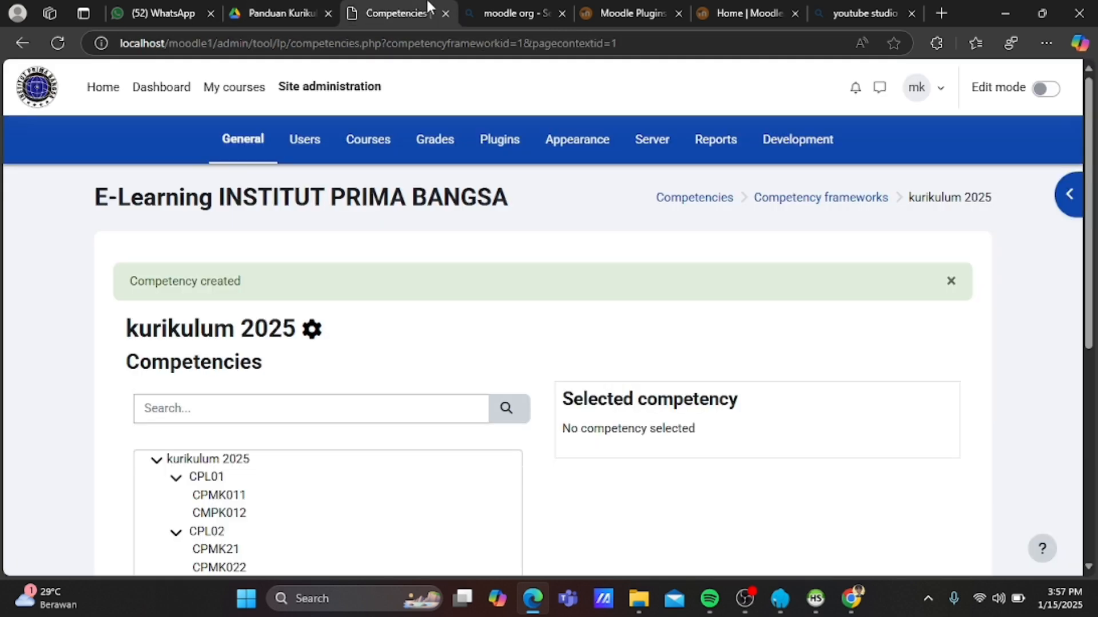
# Select CPL05 and start a new child competency named CPMK051.
pyautogui.scroll(-3, 371, 466)
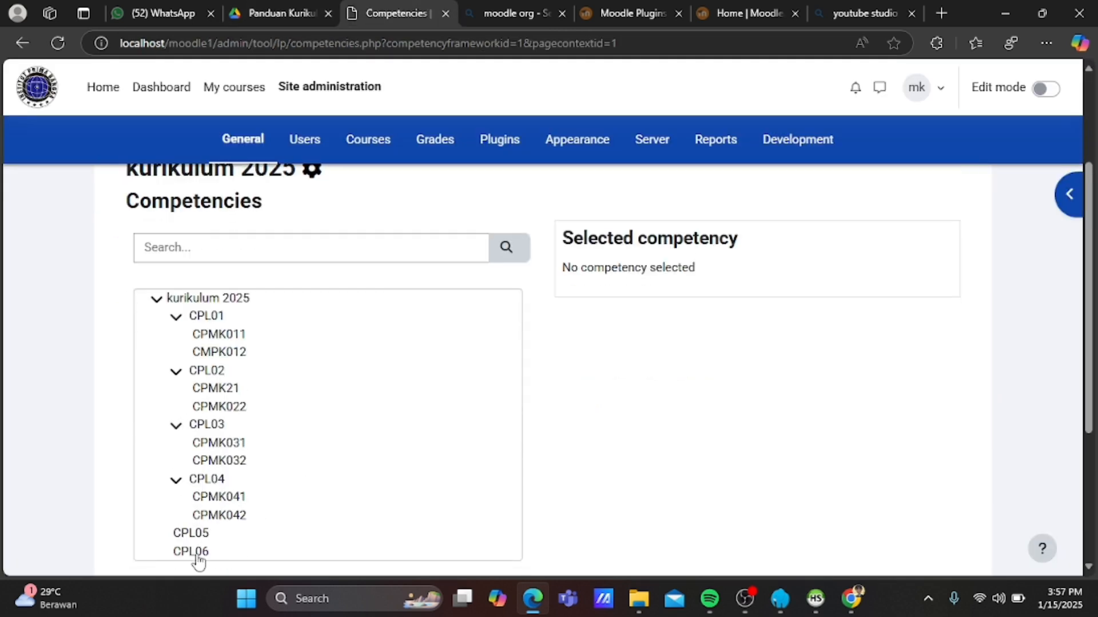
pyautogui.click(190, 536)
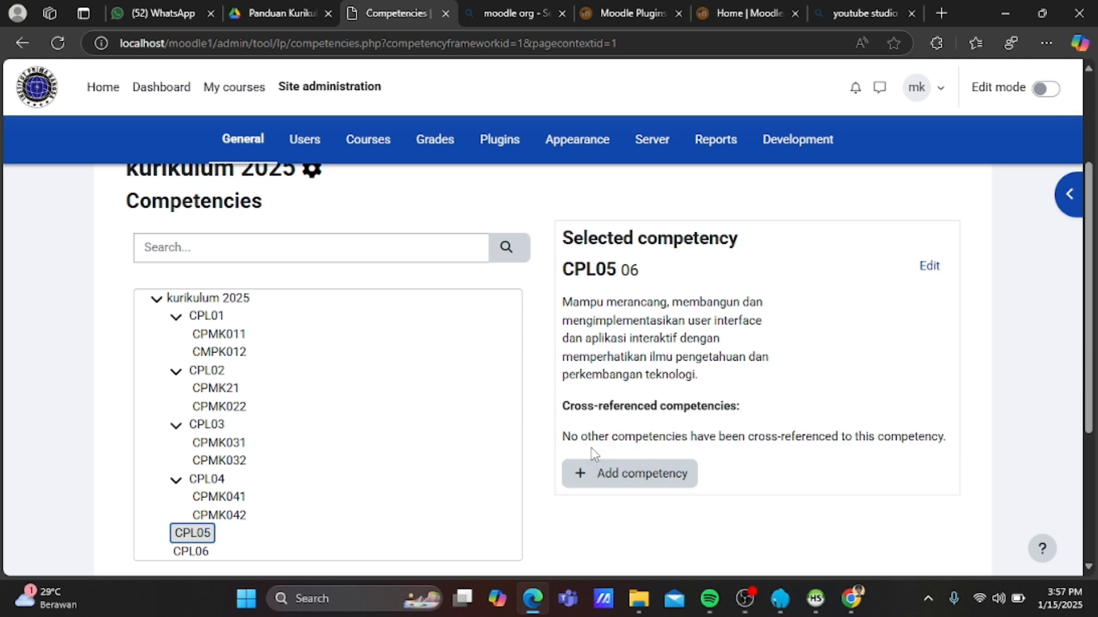
pyautogui.click(612, 481)
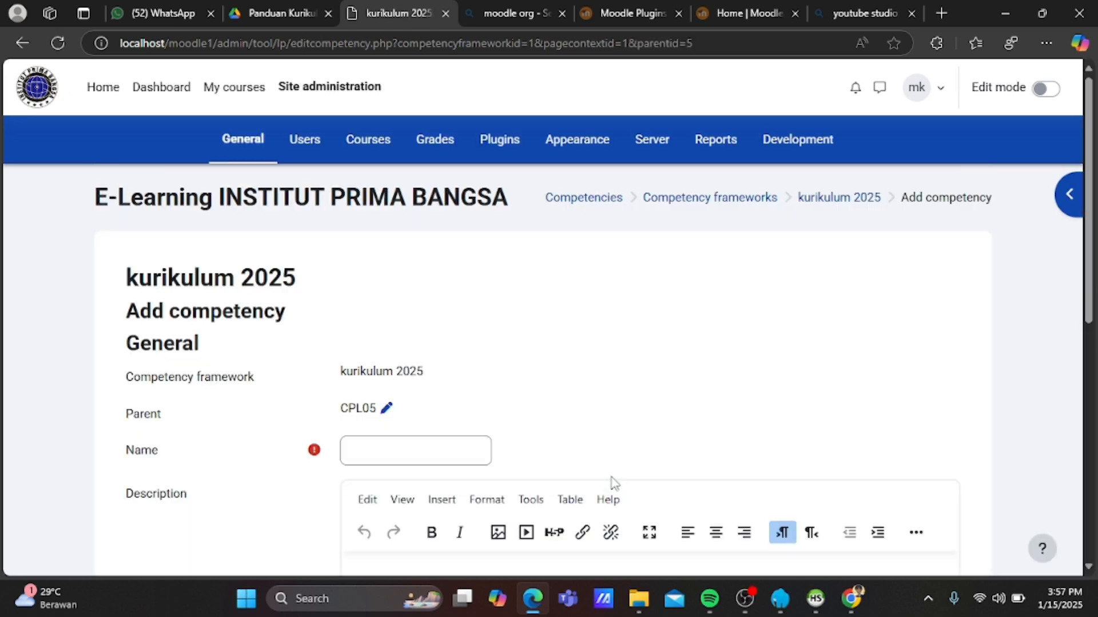
pyautogui.click(425, 454)
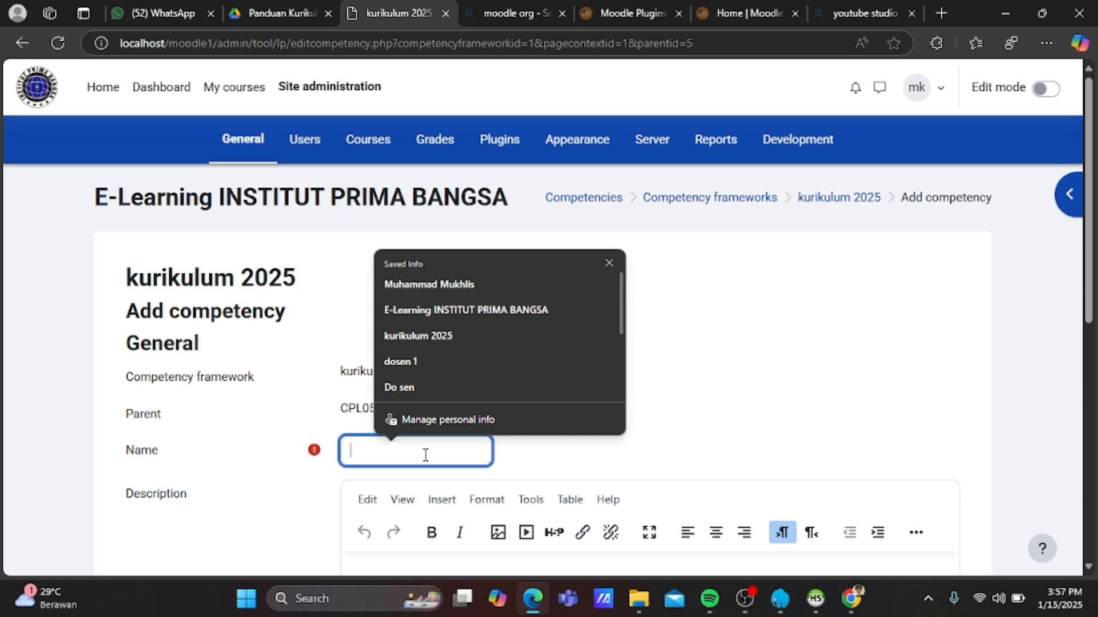
pyautogui.write('0')
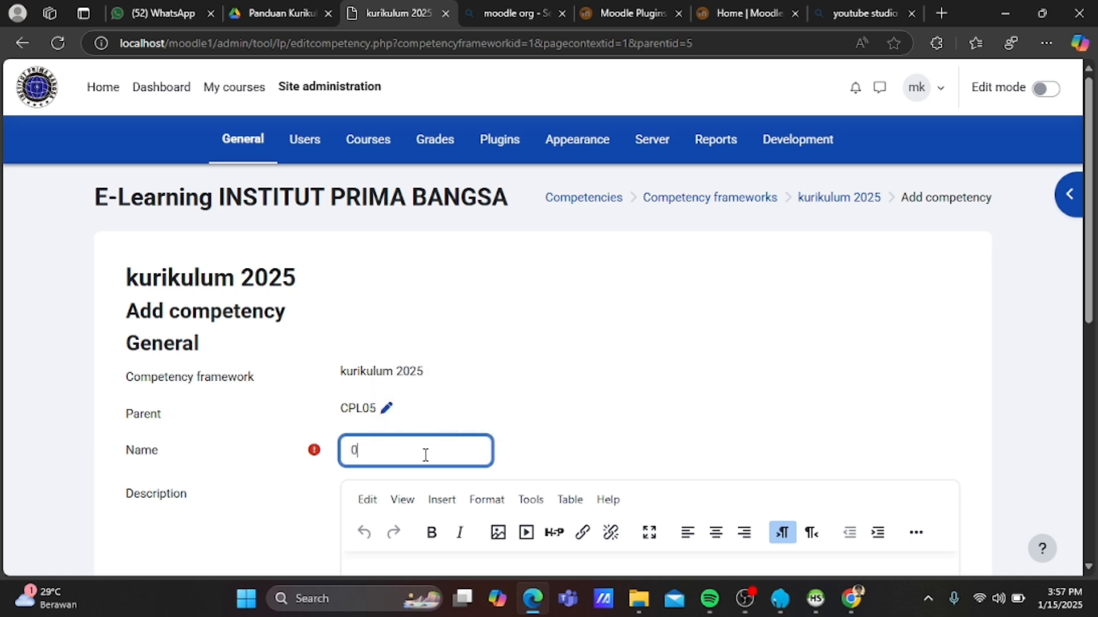
pyautogui.press('BackSpace')
pyautogui.write('CPMK051')
pyautogui.scroll(-1, 425, 455)
# Paste the CPMK051 description, set ID number 051 and save.
pyautogui.click(404, 523)
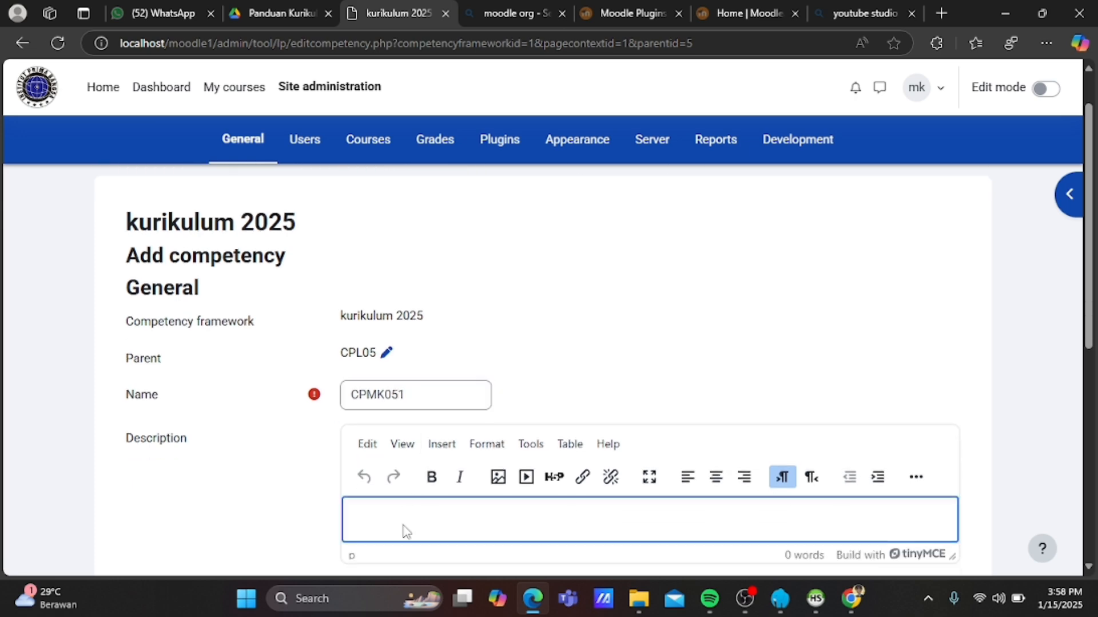
pyautogui.hotkey('ctrl', 'v')
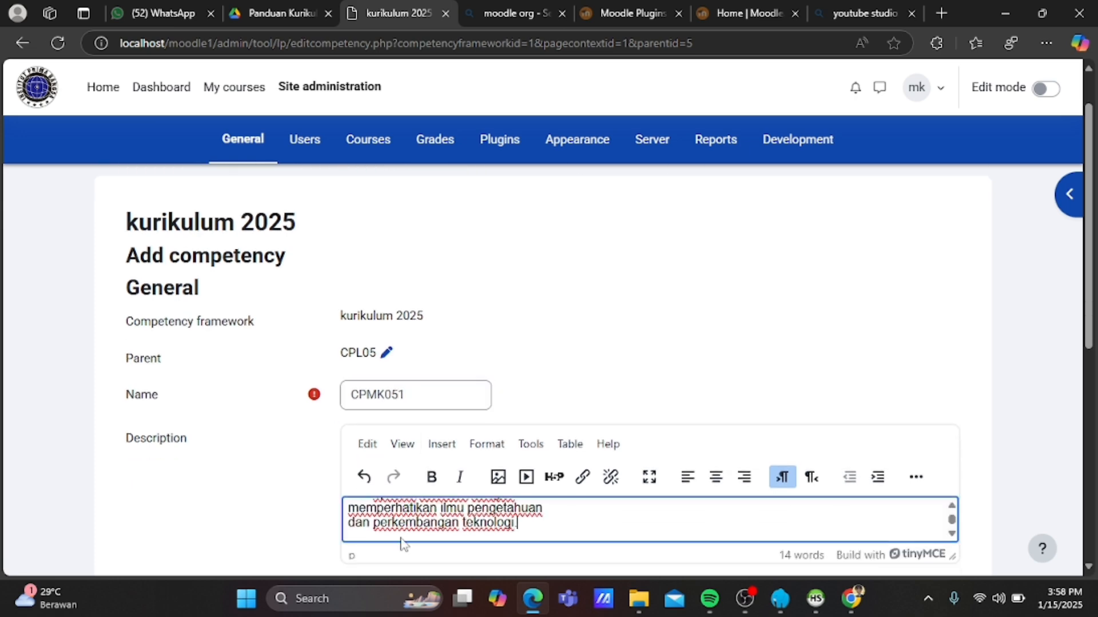
pyautogui.scroll(-2, 234, 529)
pyautogui.click(383, 456)
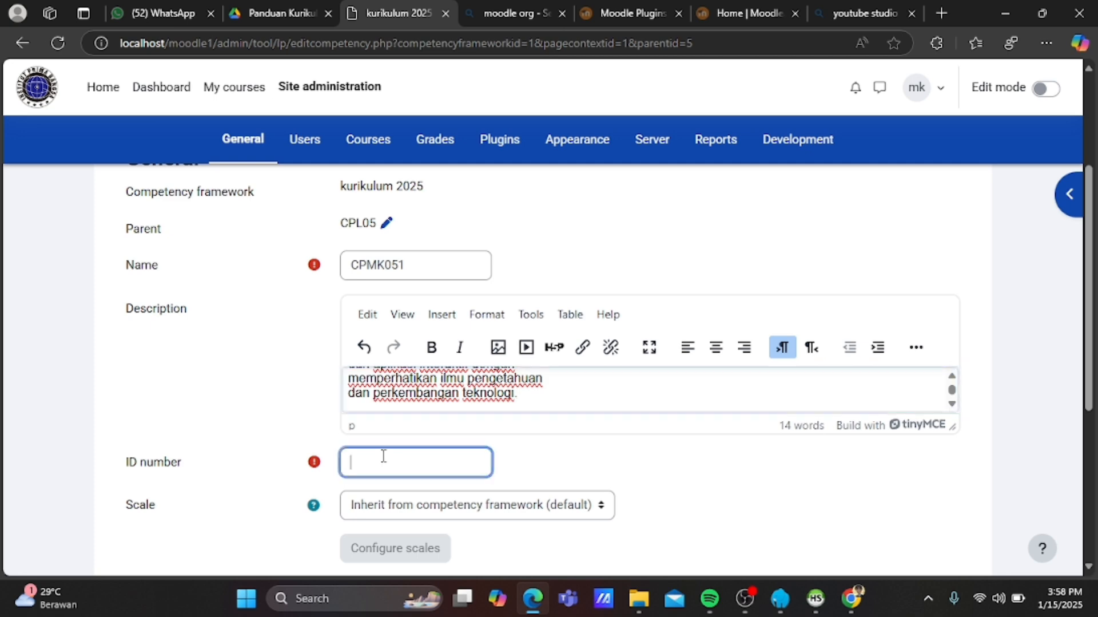
pyautogui.write('051')
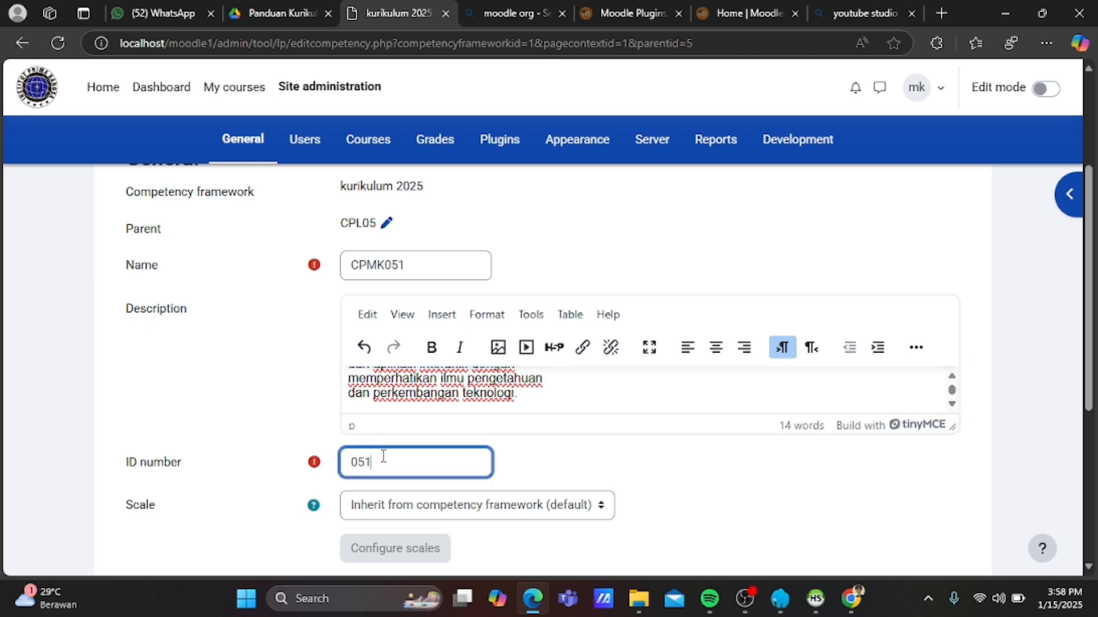
pyautogui.scroll(-2, 383, 456)
pyautogui.click(385, 464)
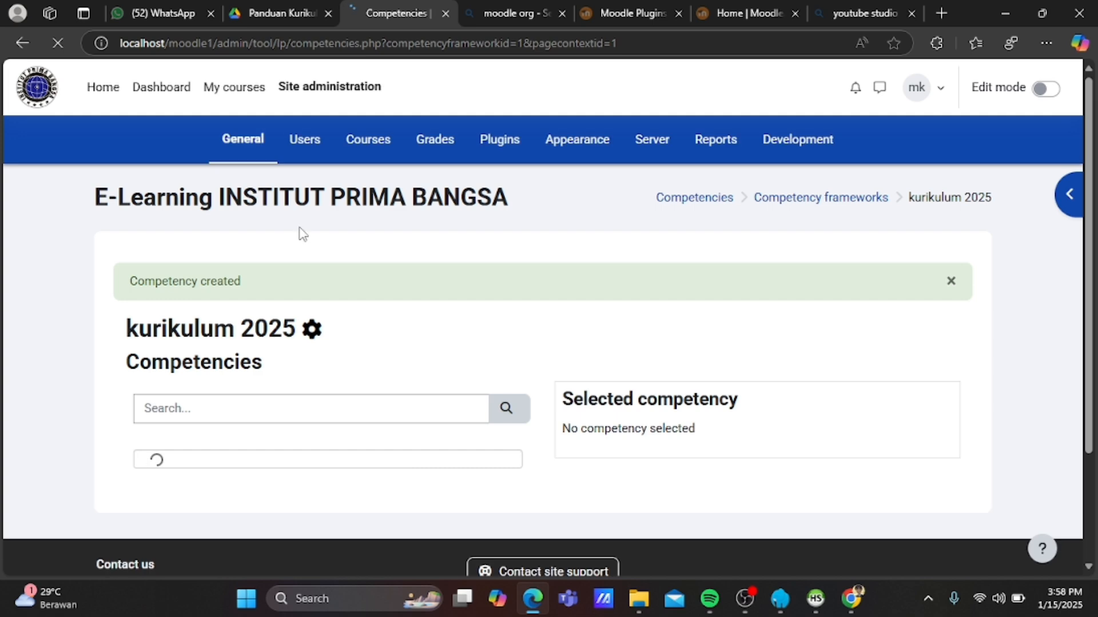
# Copy the CPMK052 description from the curriculum guide PDF.
pyautogui.click(276, 8)
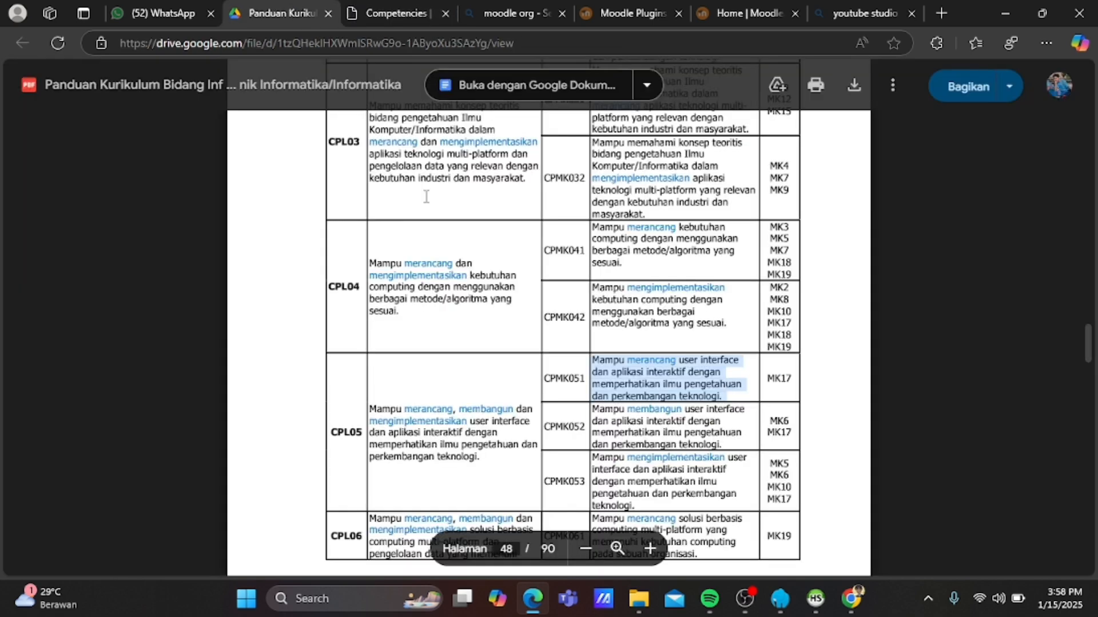
pyautogui.scroll(-1, 616, 380)
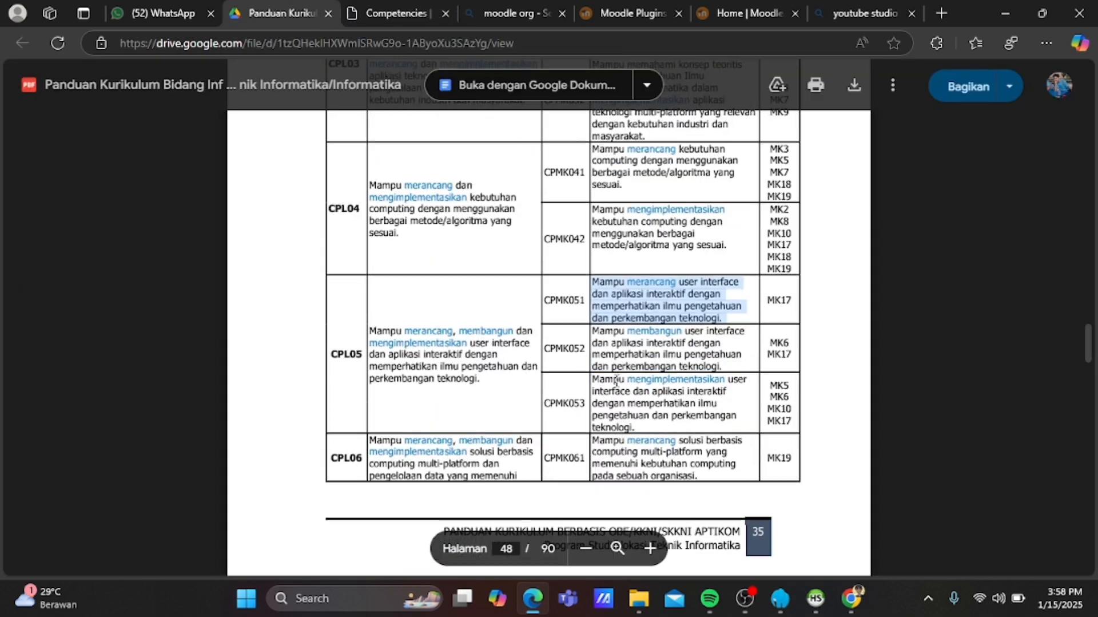
pyautogui.click(592, 335)
pyautogui.moveTo(593, 335); pyautogui.dragTo(724, 364)
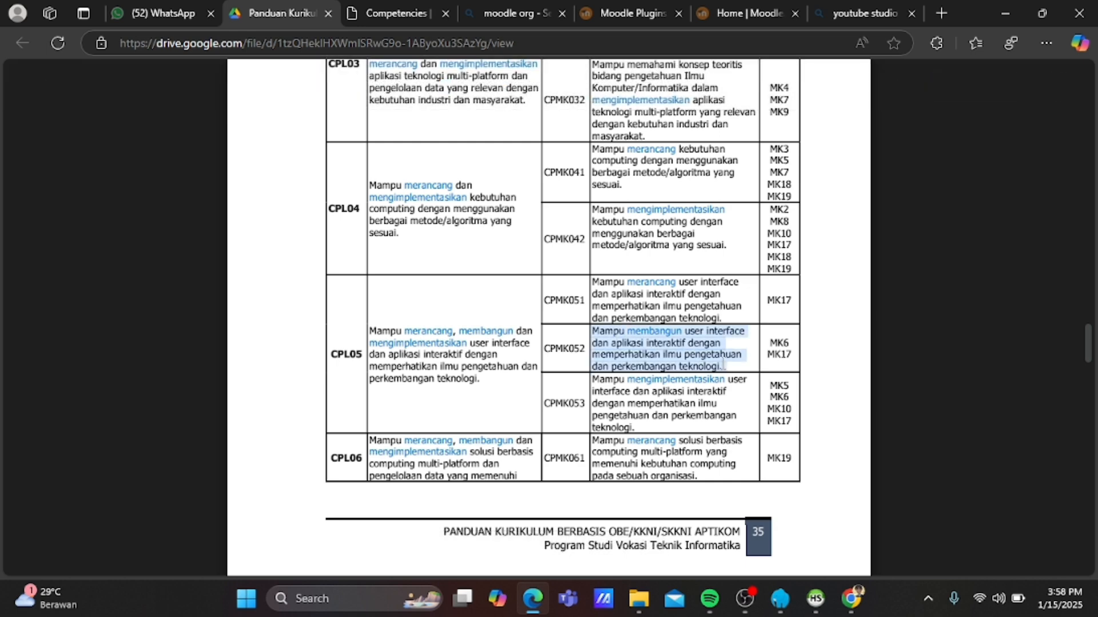
pyautogui.click(724, 366)
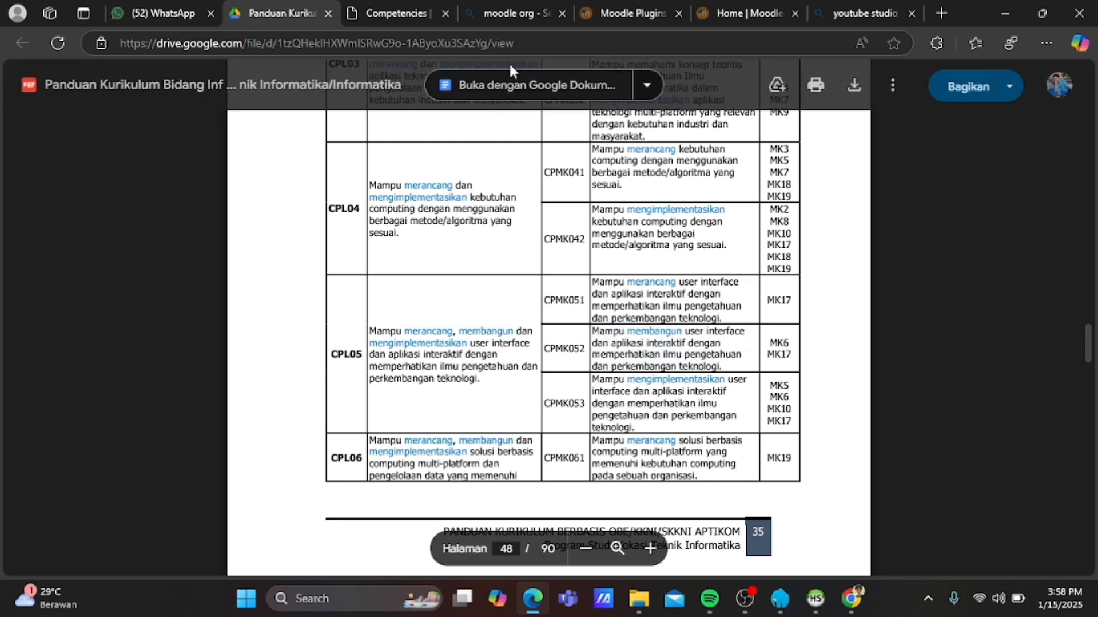
pyautogui.click(404, 12)
# Add CPMK052 under CPL05 with the pasted description and ID number 052, and save.
pyautogui.scroll(-4, 409, 439)
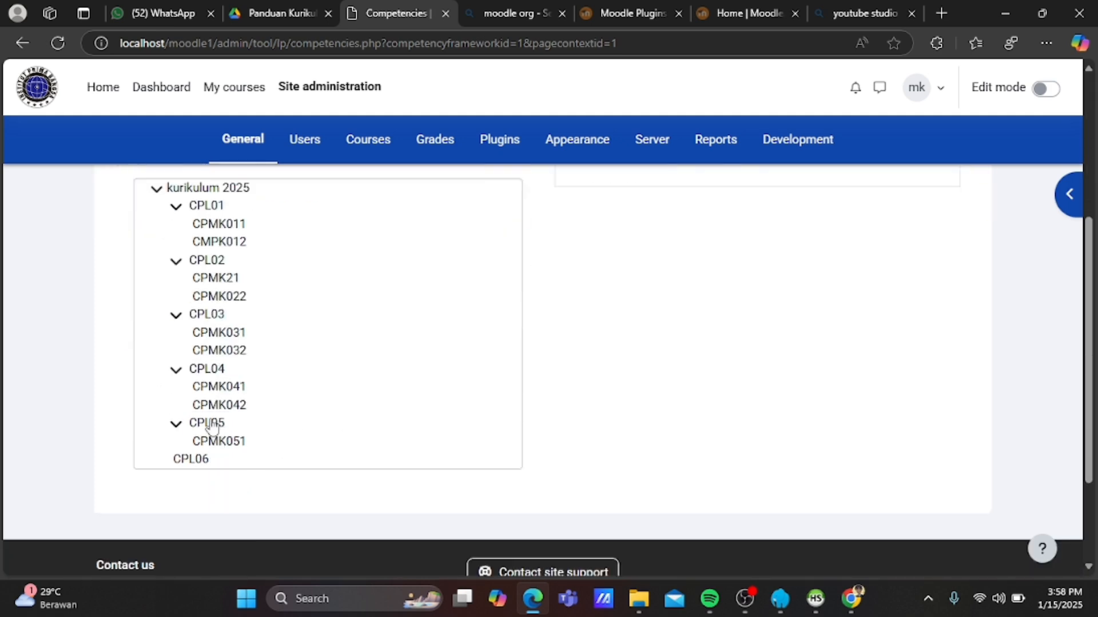
pyautogui.click(209, 423)
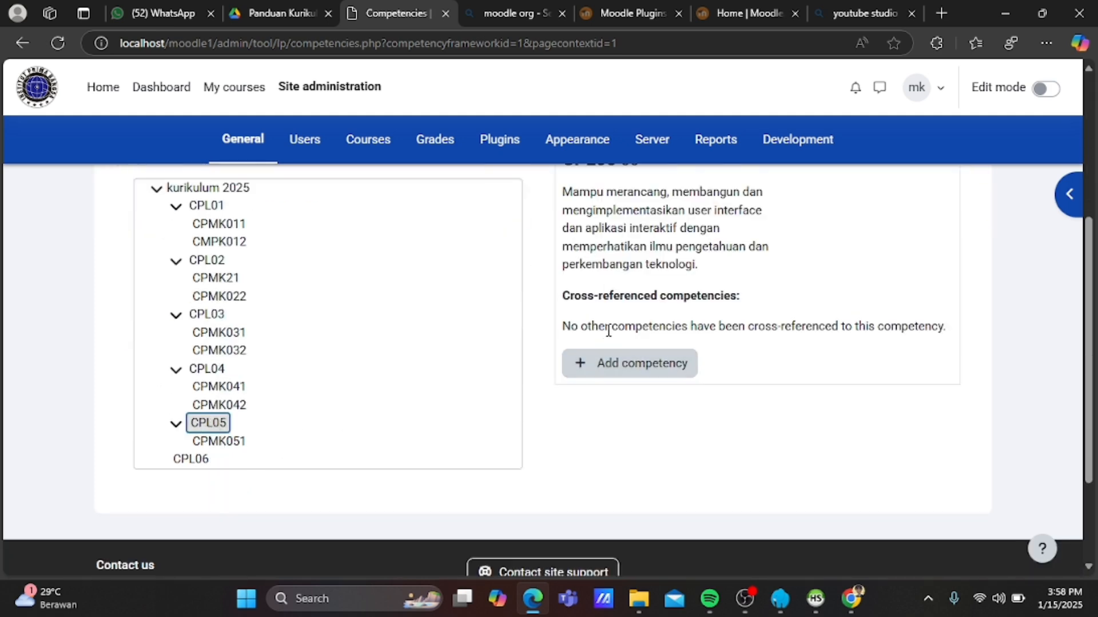
pyautogui.click(623, 361)
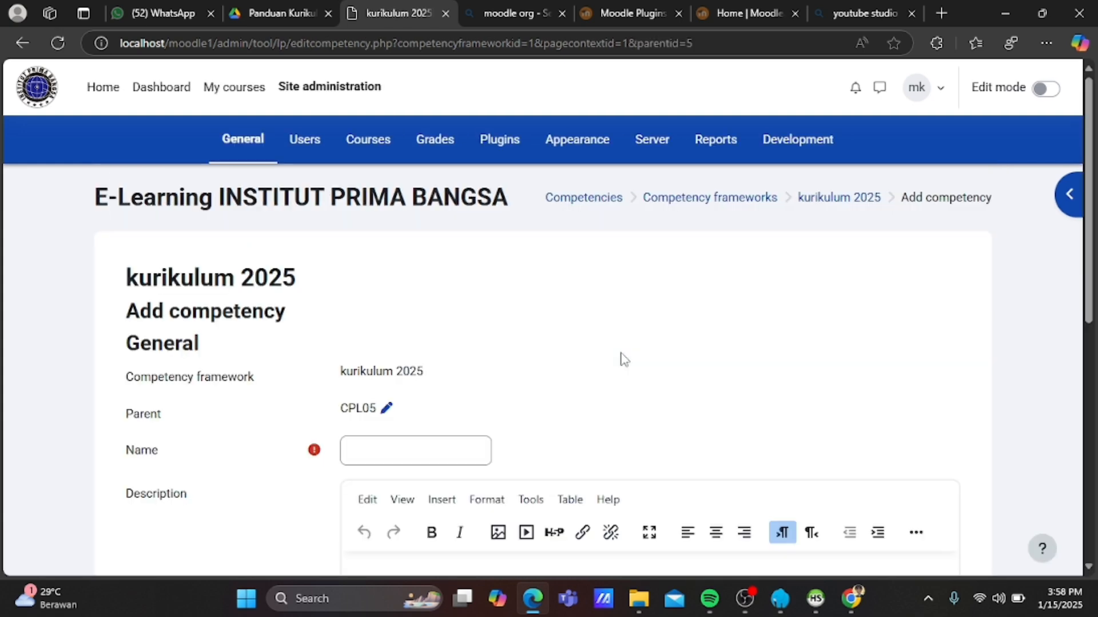
pyautogui.click(377, 453)
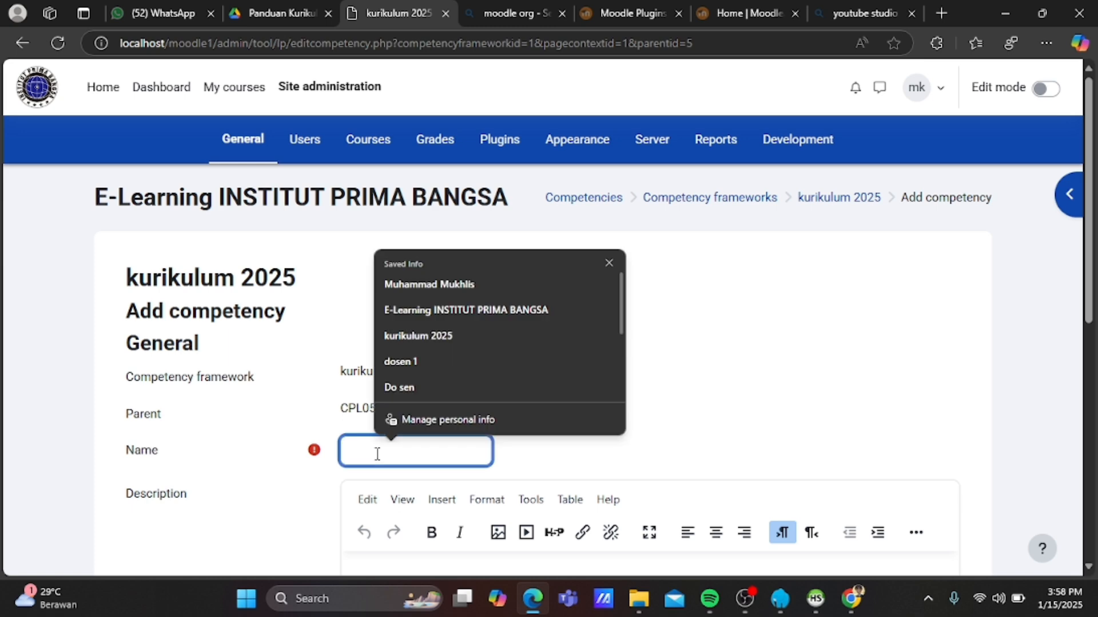
pyautogui.write('CPMK')
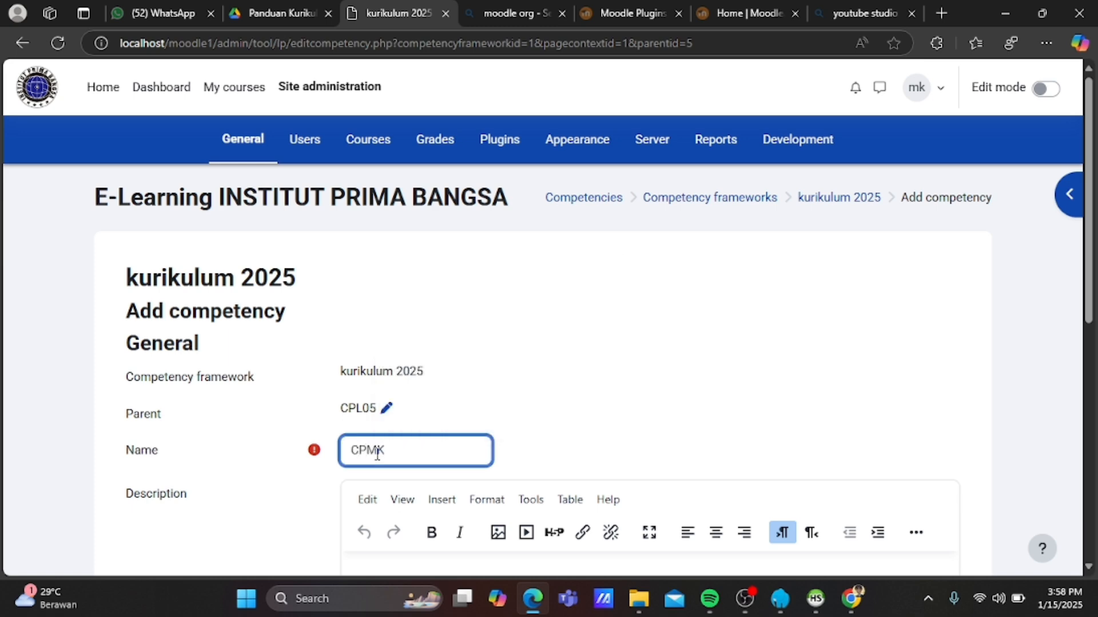
pyautogui.write('052')
pyautogui.scroll(-5, 377, 453)
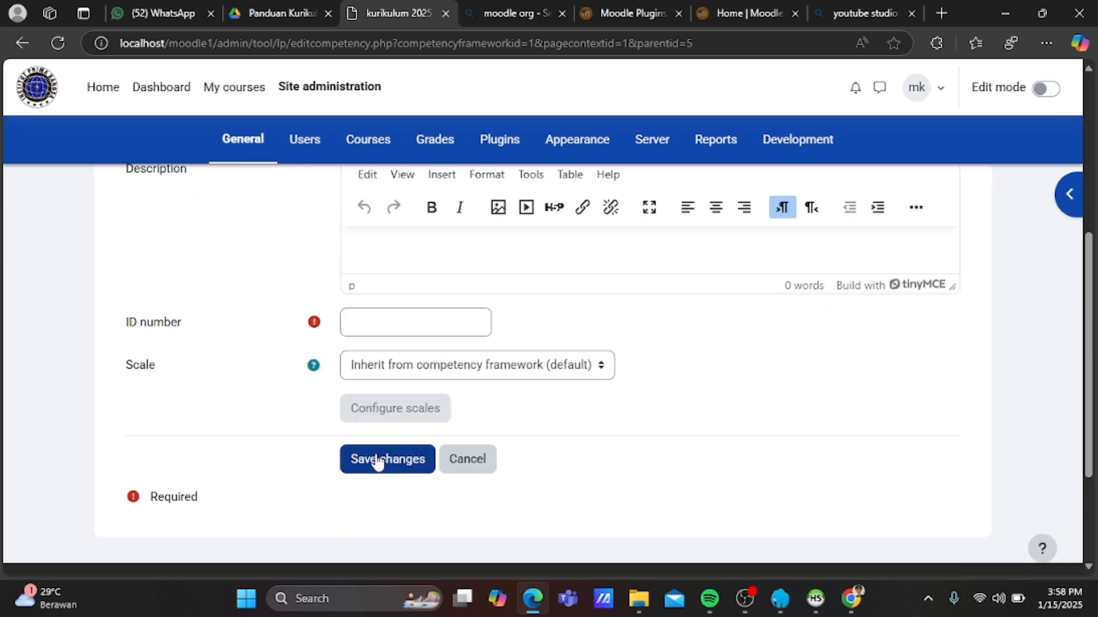
pyautogui.click(448, 244)
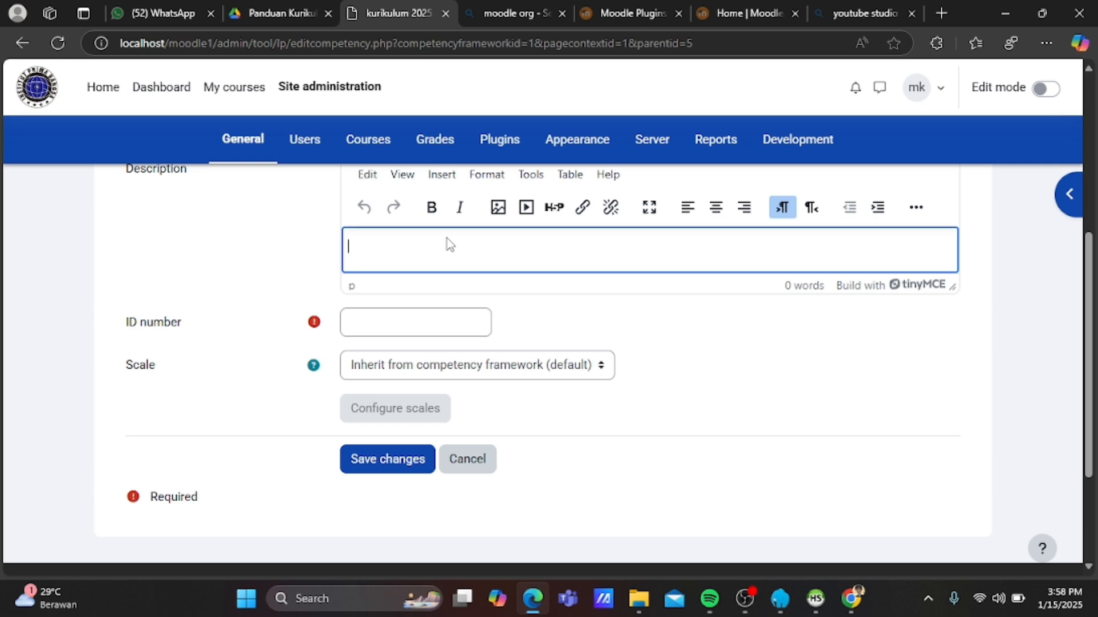
pyautogui.write('mampu merancang user interface dan aplikasi interaktif dengan memperhatikan ilmu pengetahuan dan perkembangan teknologi.')
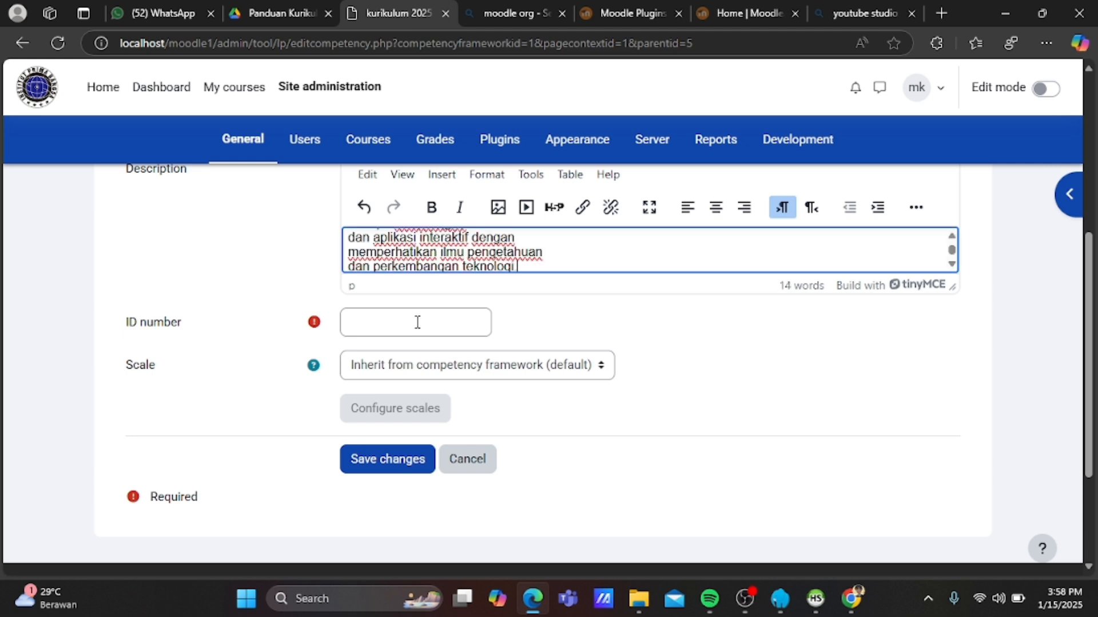
pyautogui.click(418, 322)
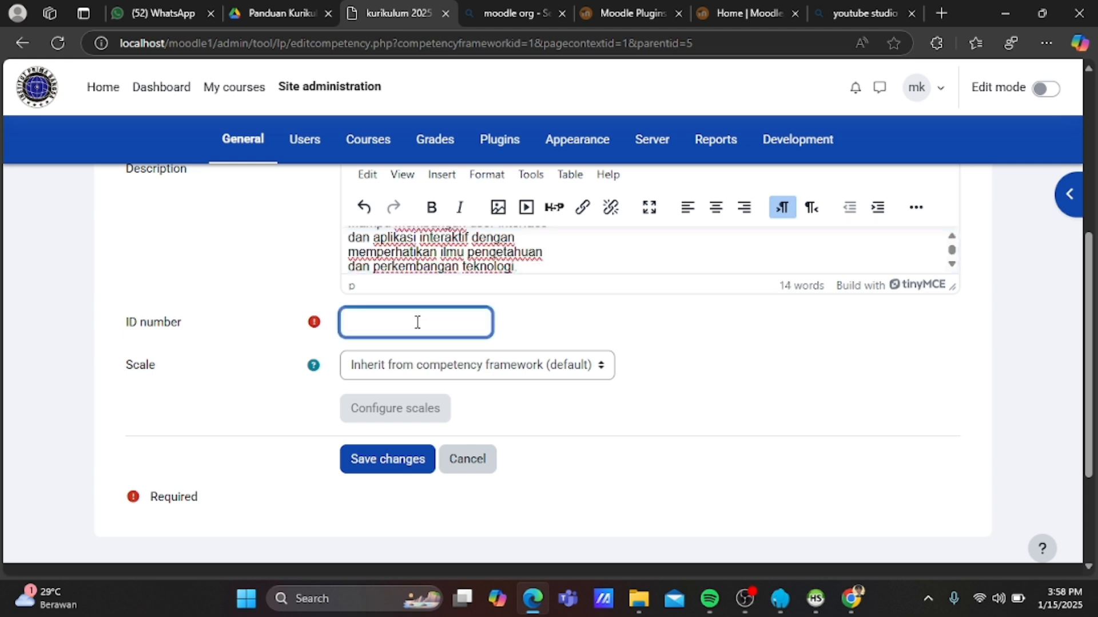
pyautogui.write('052')
pyautogui.click(382, 460)
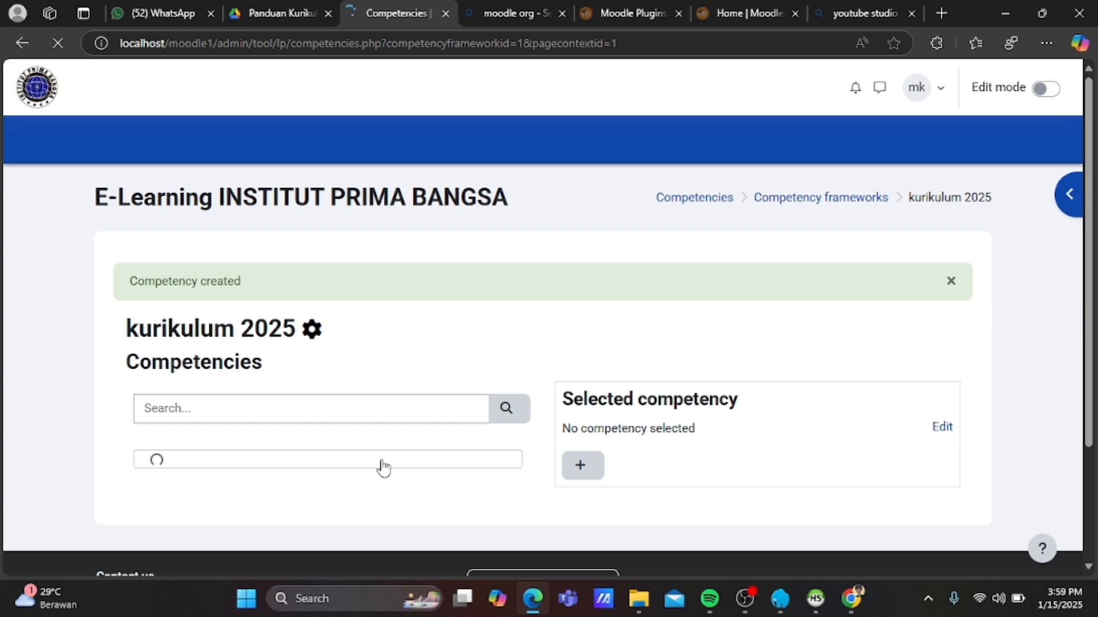
# Start a new child competency under CPL06 and copy the CPMK061 description from the guide.
pyautogui.scroll(-5, 380, 467)
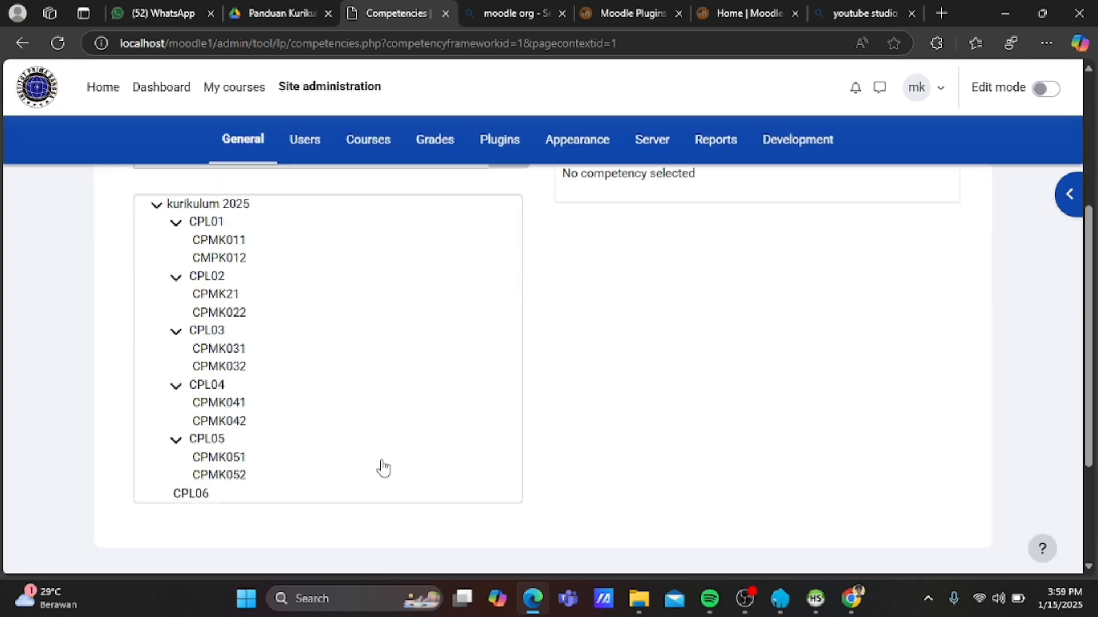
pyautogui.click(186, 496)
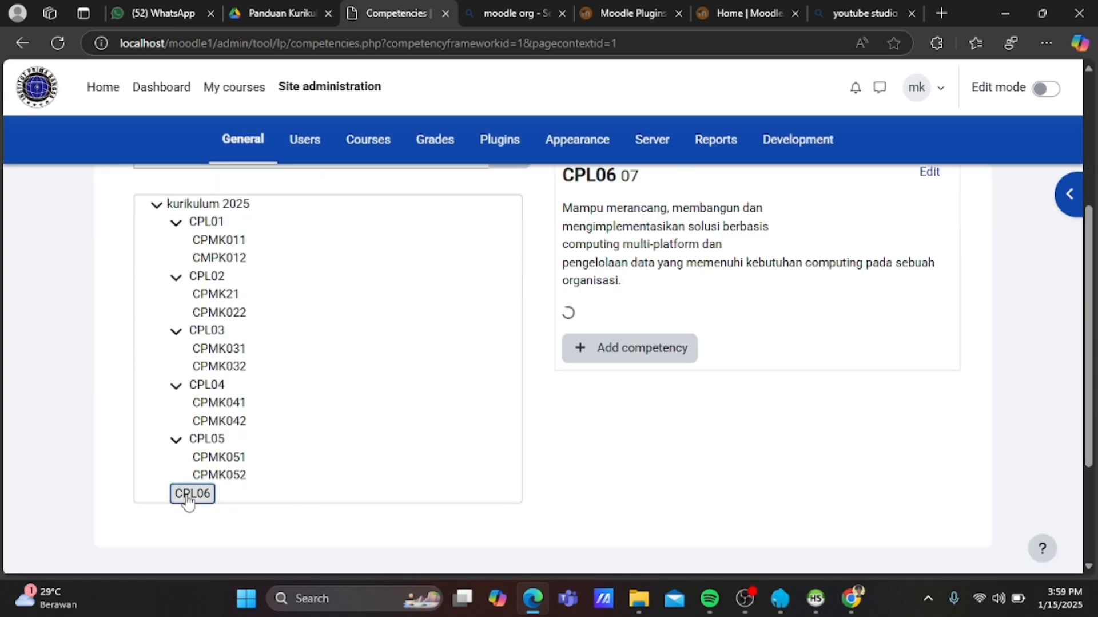
pyautogui.click(623, 382)
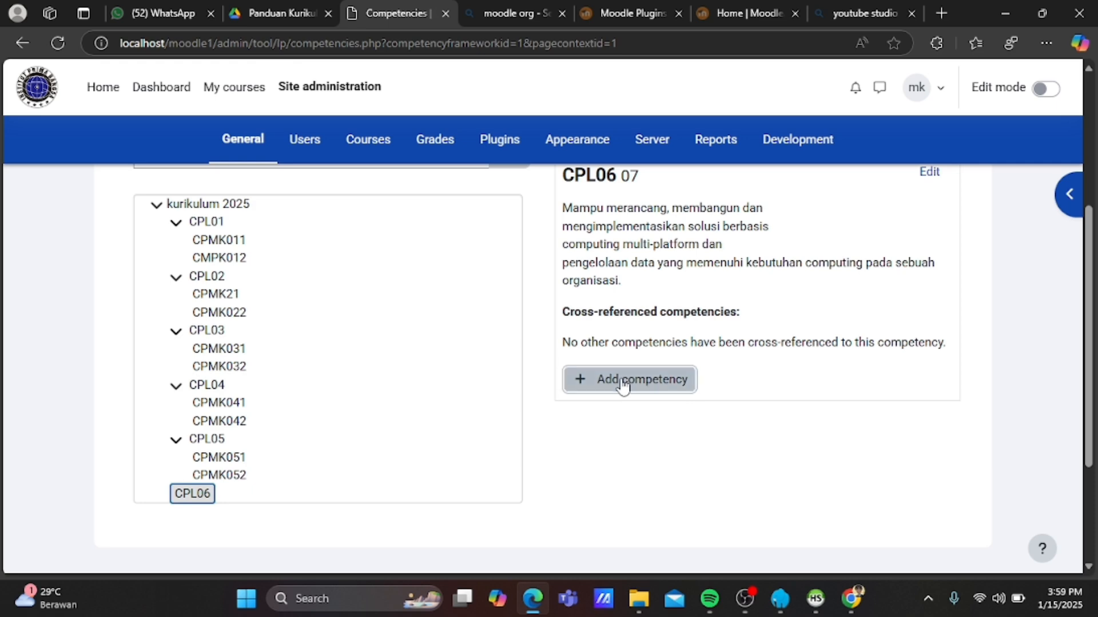
pyautogui.click(279, 9)
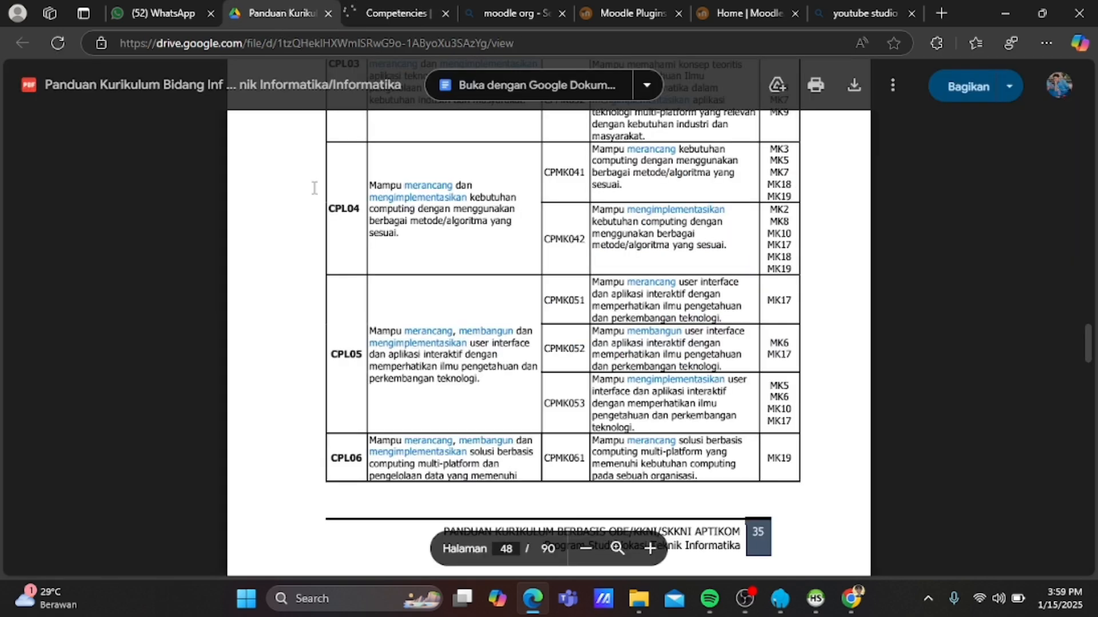
pyautogui.scroll(-4, 355, 303)
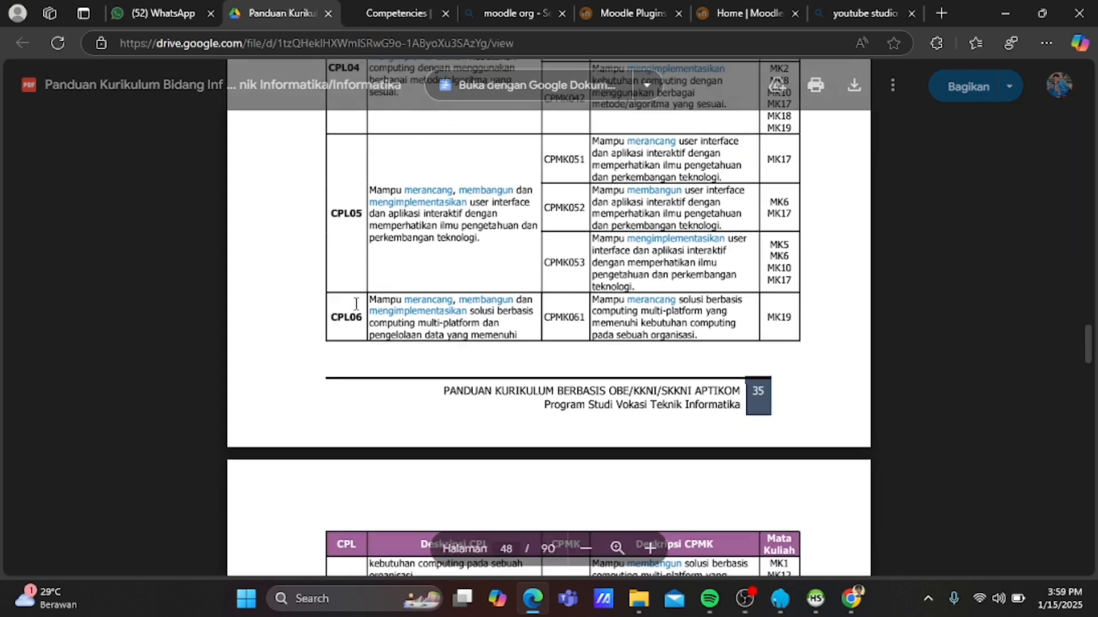
pyautogui.scroll(-1, 554, 227)
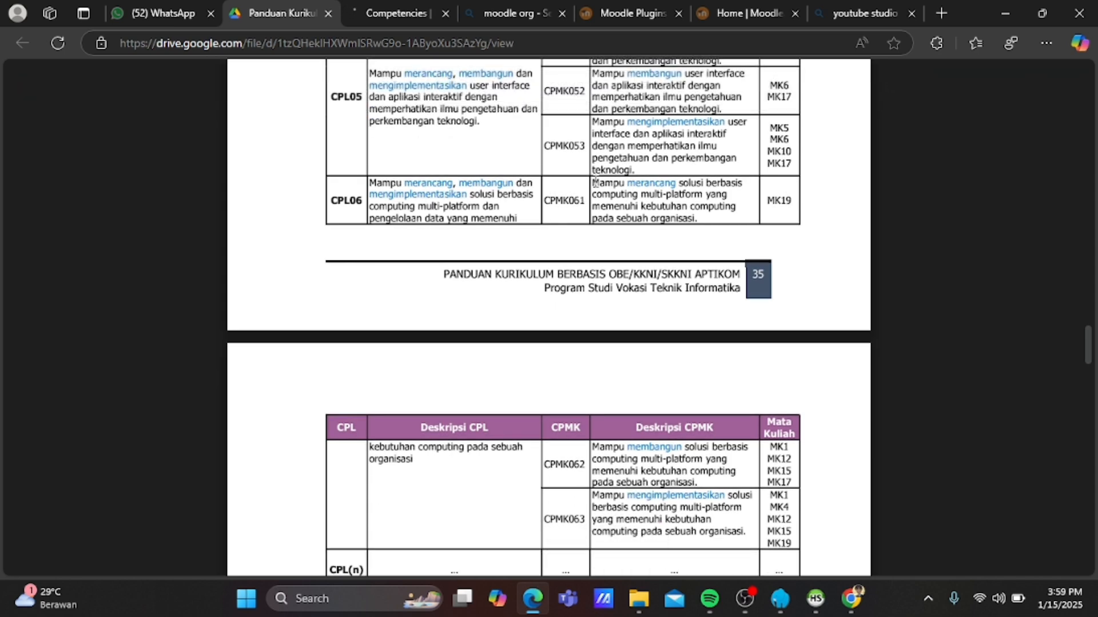
pyautogui.moveTo(595, 183); pyautogui.dragTo(699, 218)
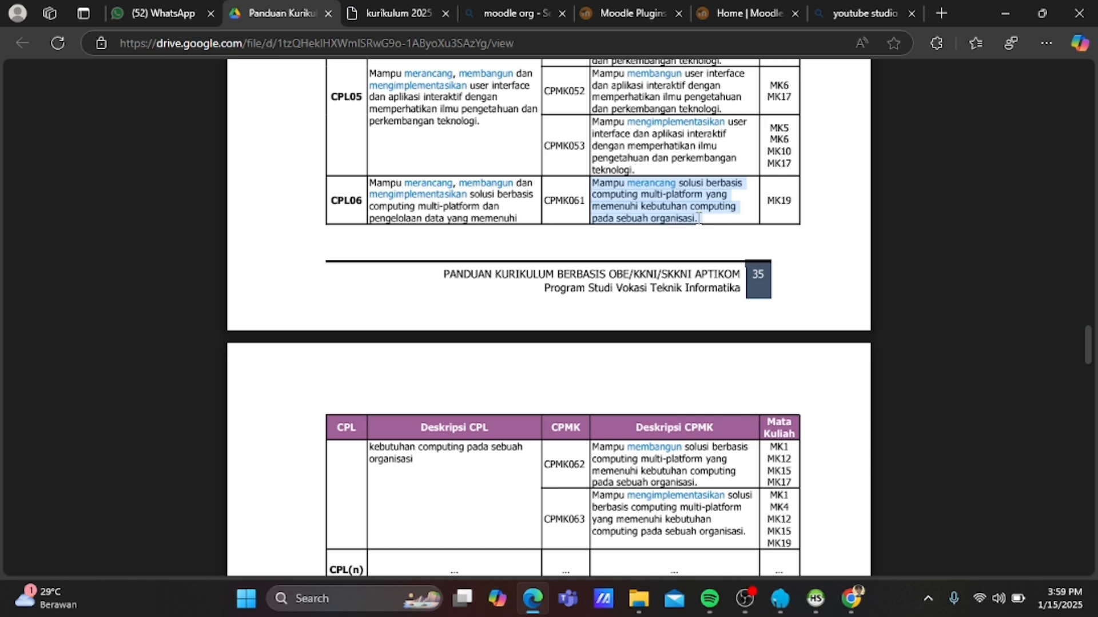
pyautogui.click(369, 16)
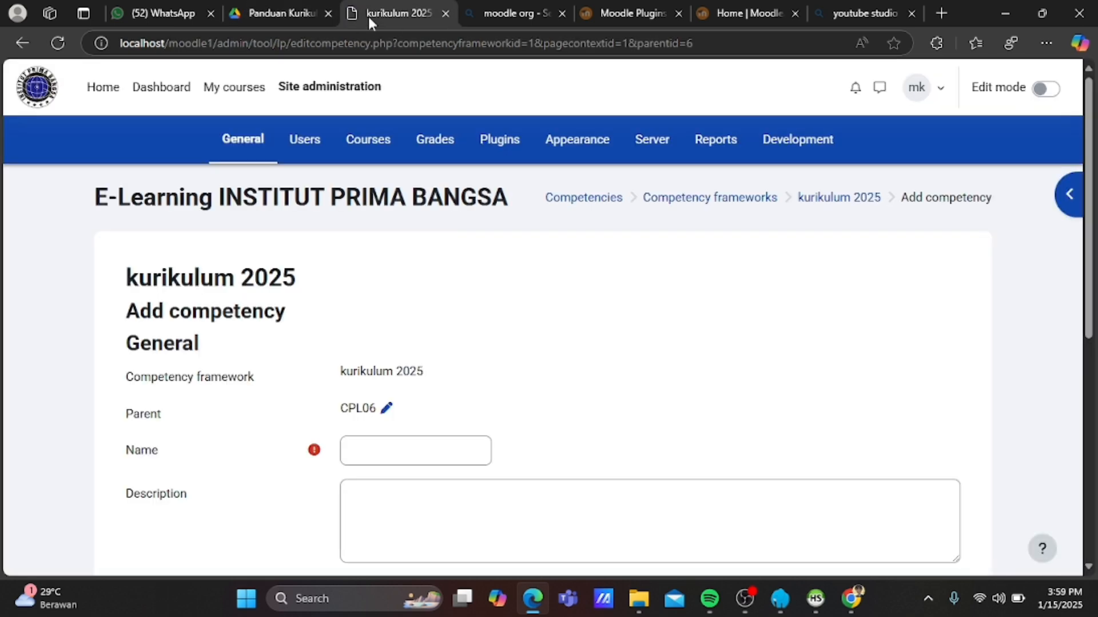
# Enter the competency name, paste the CPMK061 description, set ID number 061 and save.
pyautogui.click(380, 458)
pyautogui.write('CPMK')
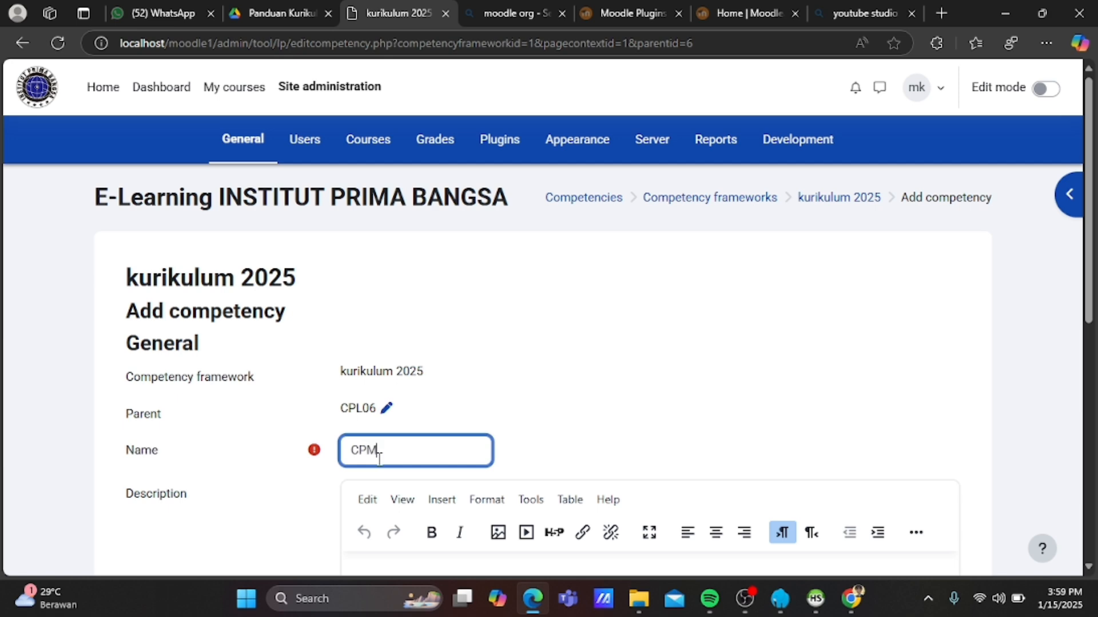
pyautogui.write('062')
pyautogui.write('1')
pyautogui.scroll(-3, 379, 458)
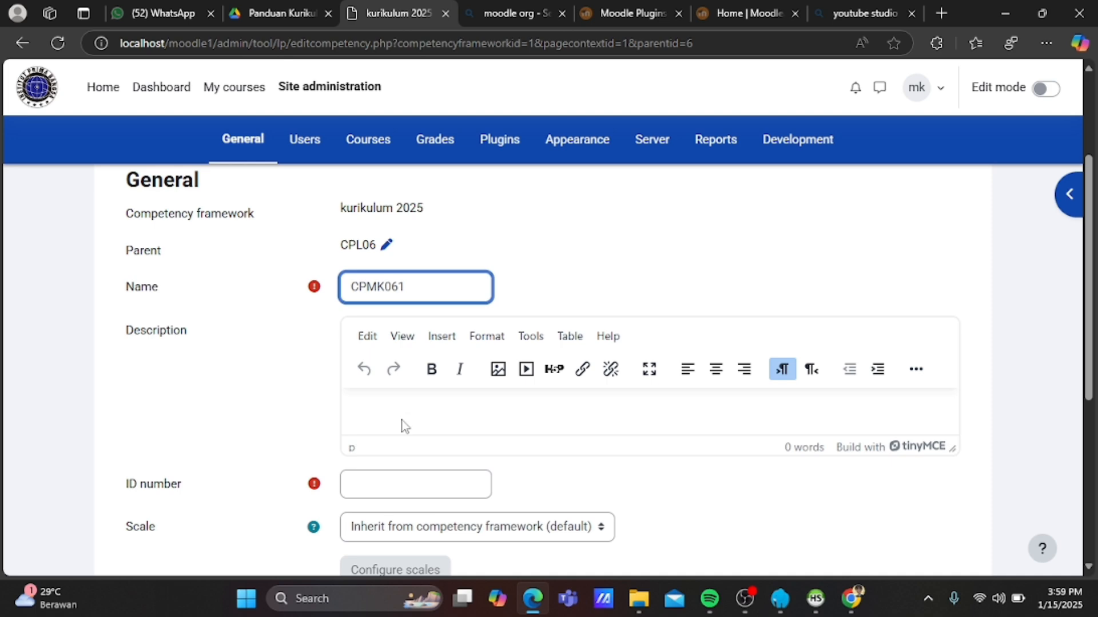
pyautogui.click(405, 414)
pyautogui.hotkey('ctrl', 'v')
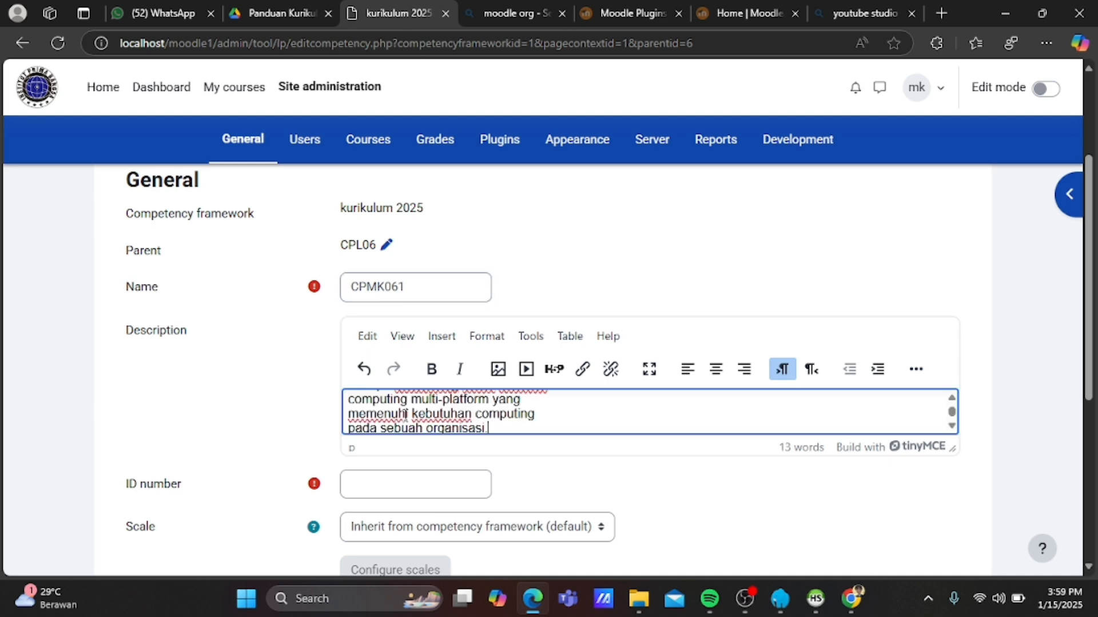
pyautogui.click(382, 487)
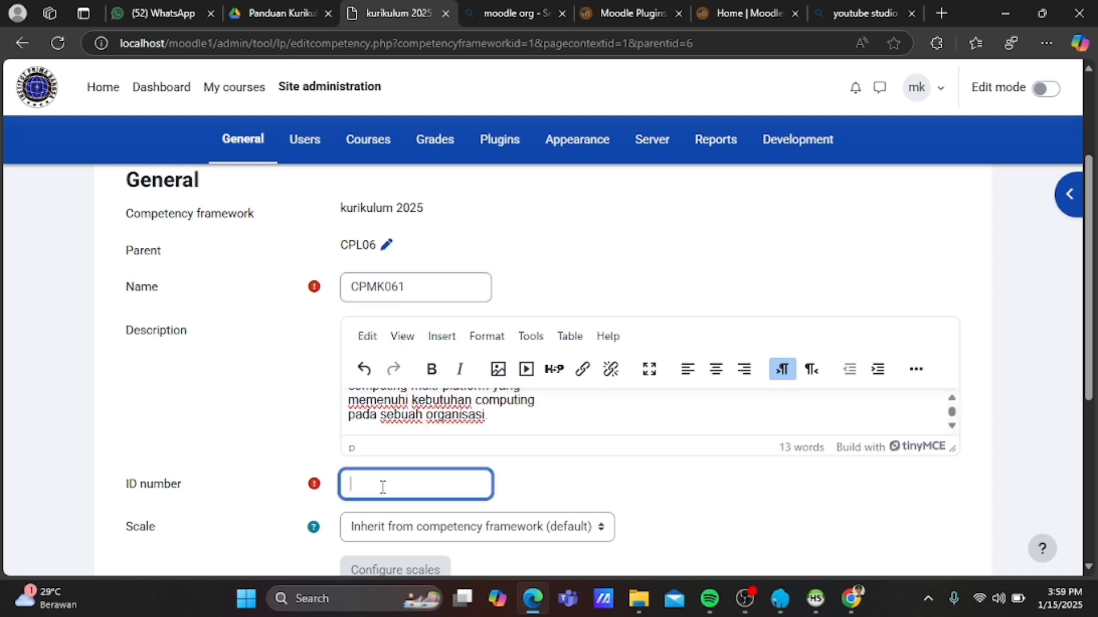
pyautogui.write('061')
pyautogui.scroll(-2, 383, 487)
pyautogui.click(384, 490)
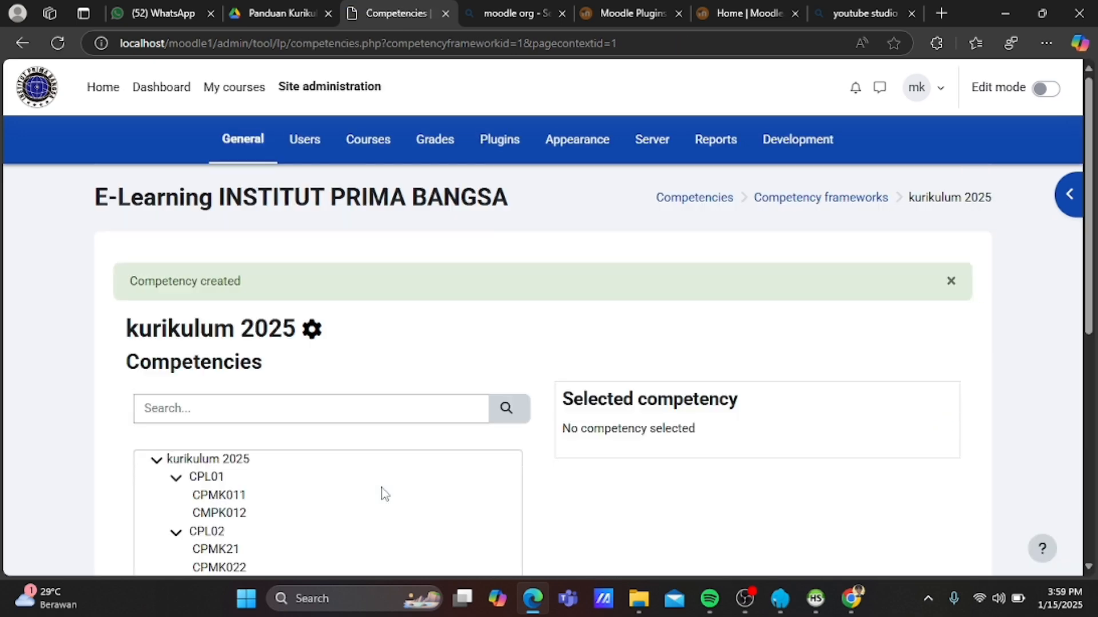
pyautogui.scroll(-4, 385, 493)
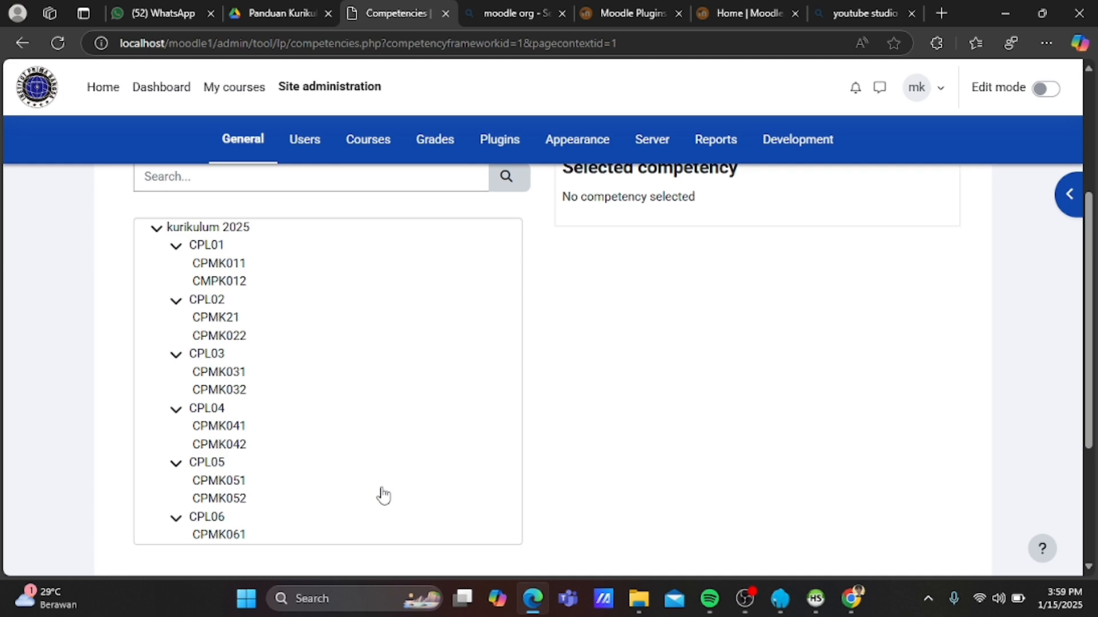
pyautogui.click(210, 518)
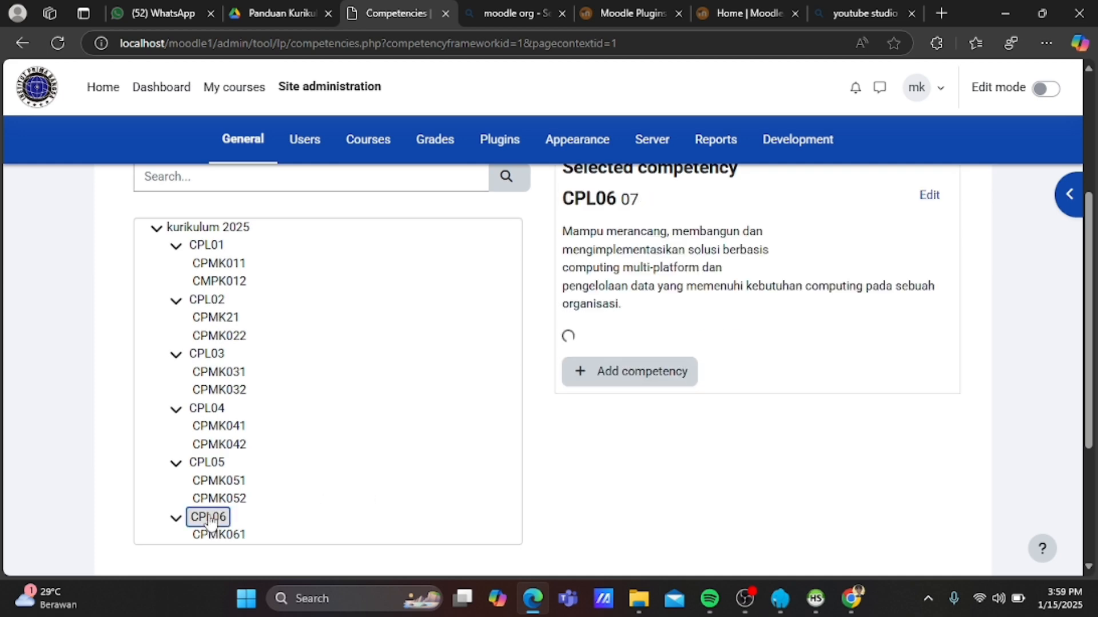
# Copy the CPMK062 description from the guide and add a CPL06 competency named CPMK062.
pyautogui.click(288, 11)
pyautogui.scroll(-2, 405, 324)
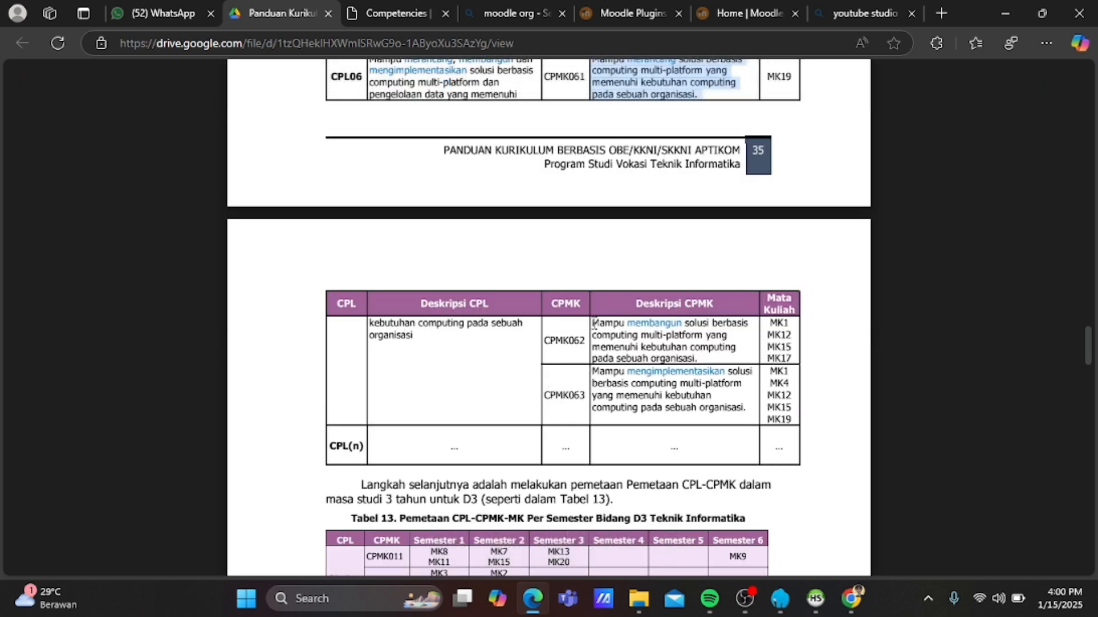
pyautogui.moveTo(594, 322); pyautogui.dragTo(713, 359)
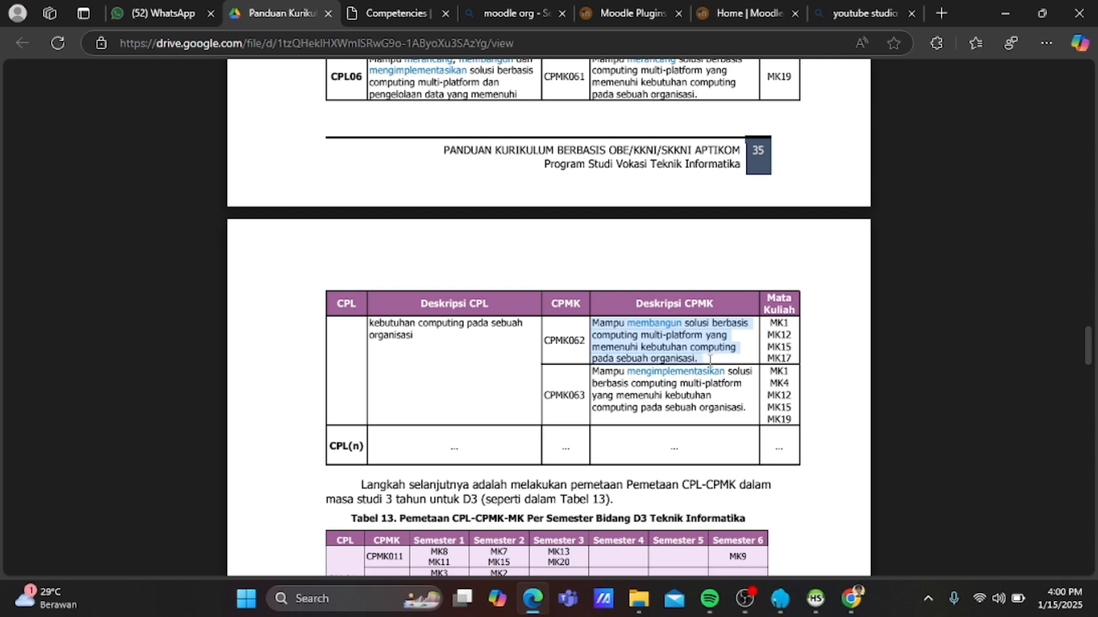
pyautogui.click(401, 13)
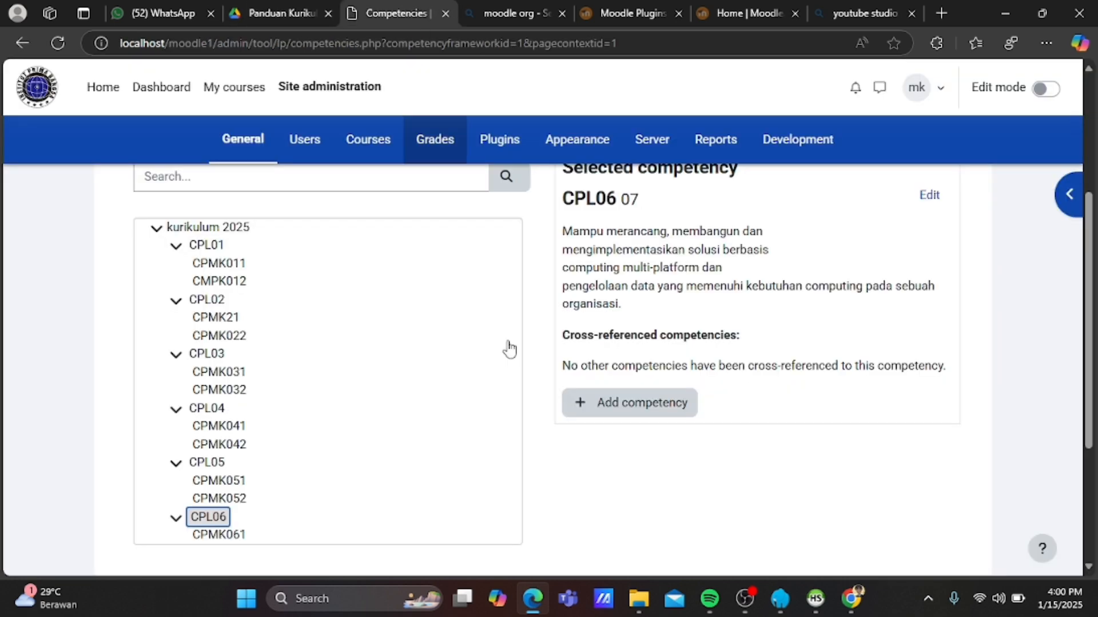
pyautogui.click(610, 406)
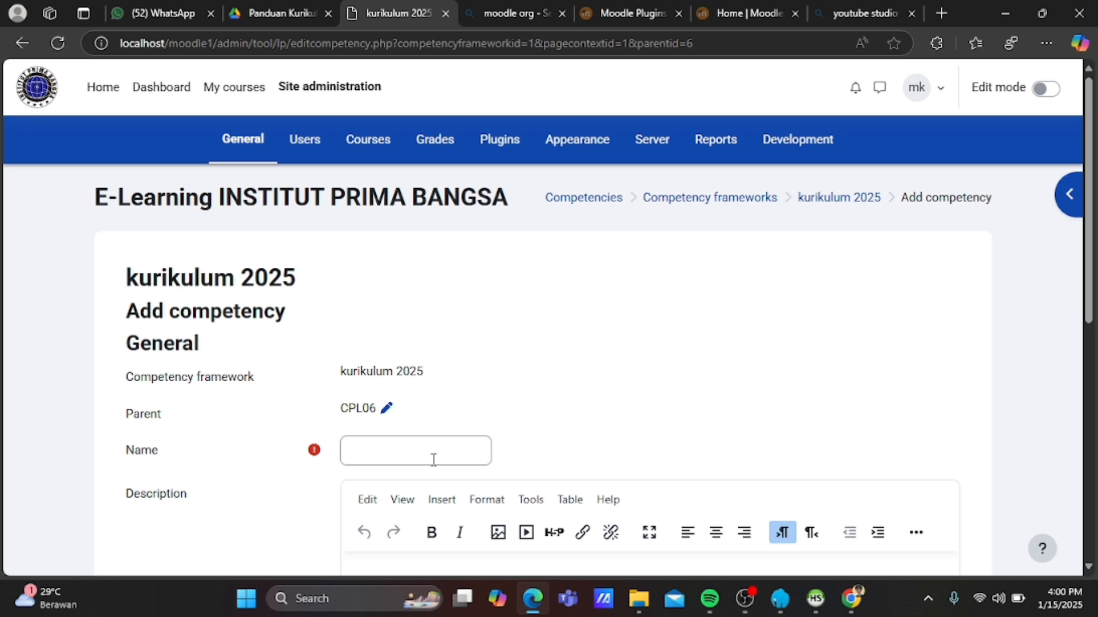
pyautogui.click(433, 459)
pyautogui.write('CPM')
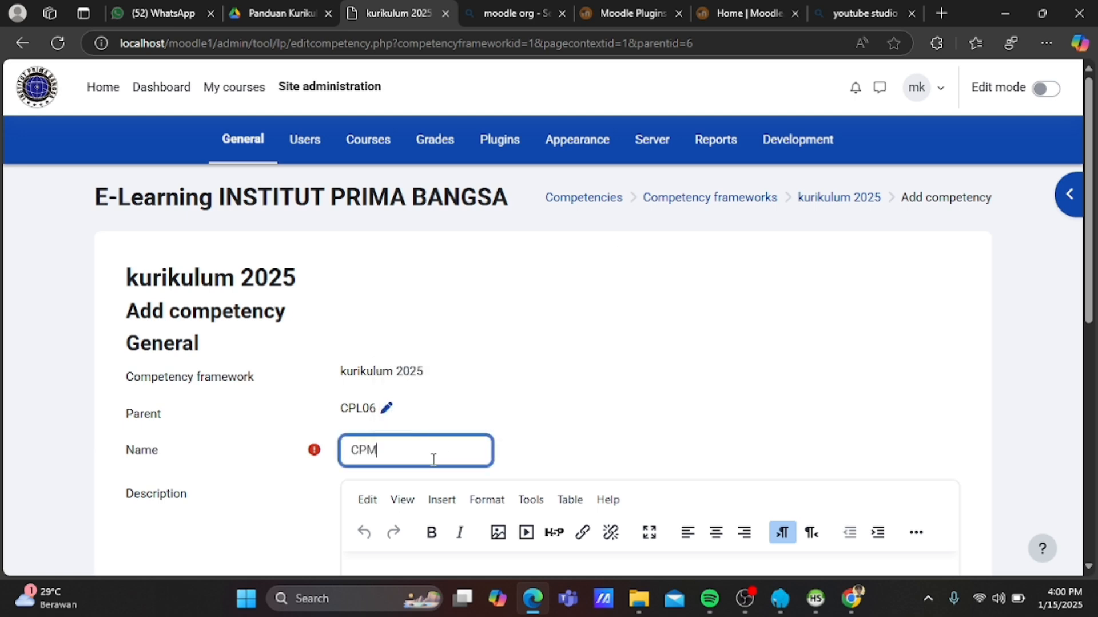
pyautogui.write('K062')
# Paste the CPMK062 description, set ID number 062, save, then copy the CPMK063 description.
pyautogui.scroll(-1, 433, 459)
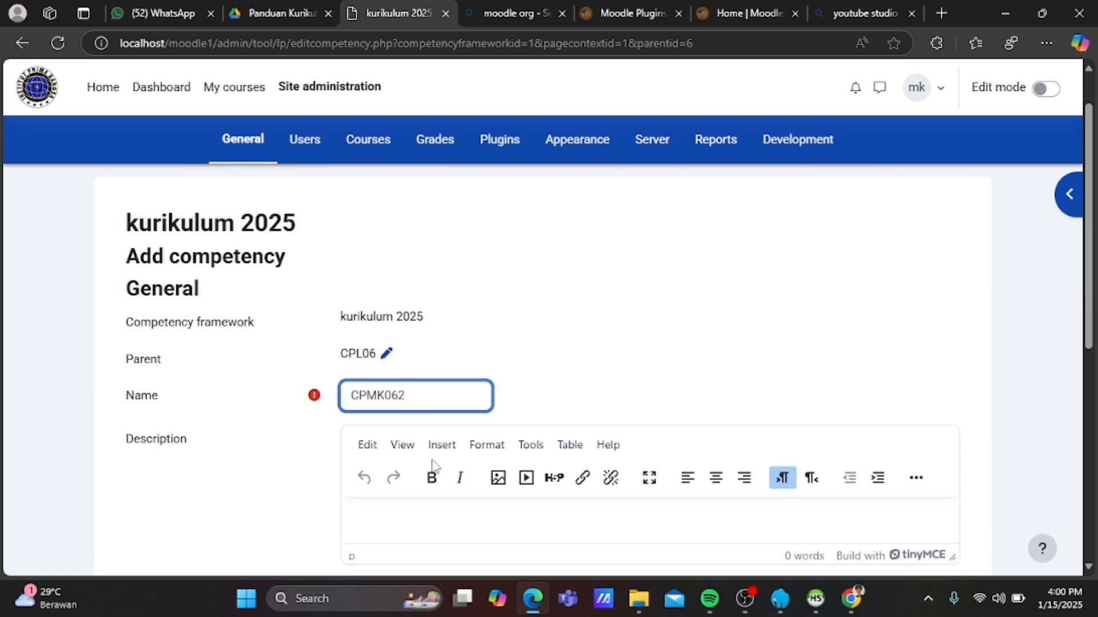
pyautogui.click(399, 522)
pyautogui.hotkey('ctrl', 'v')
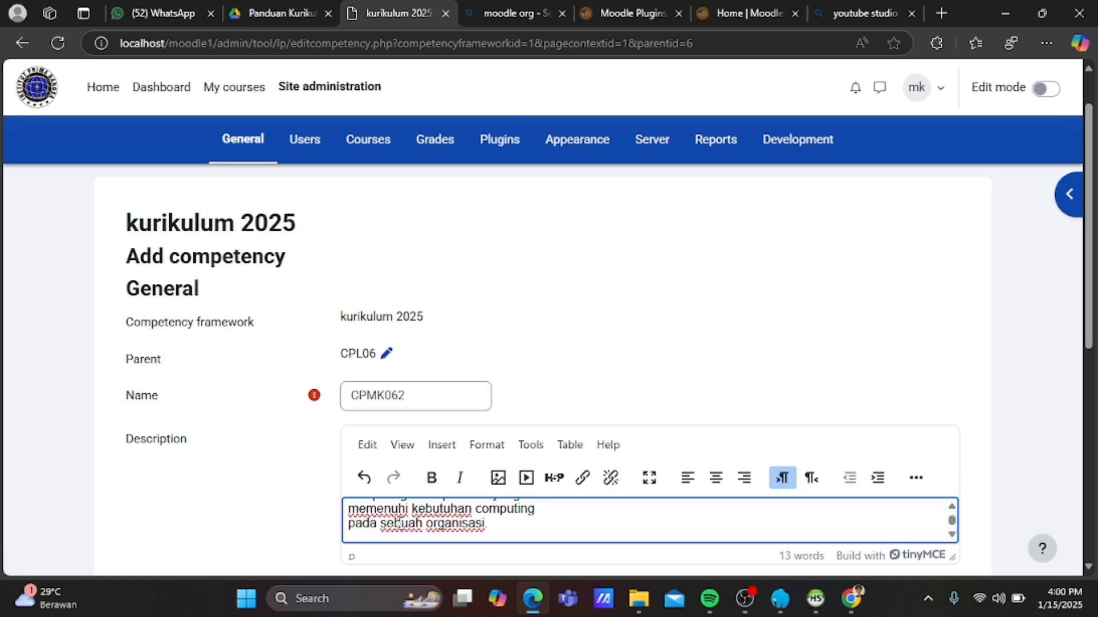
pyautogui.scroll(-2, 307, 526)
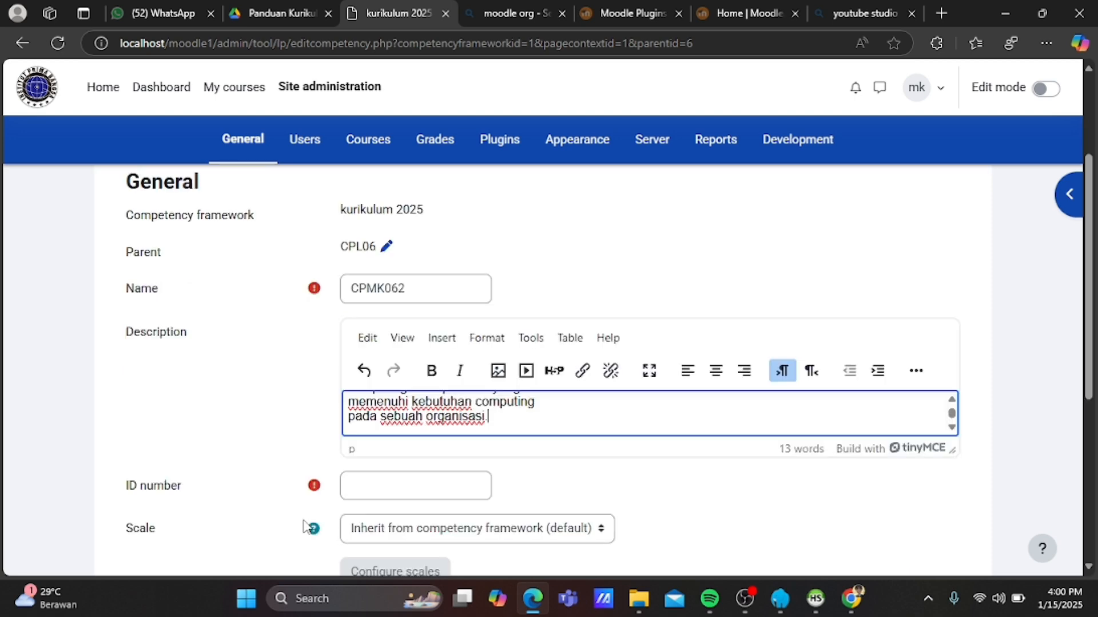
pyautogui.click(372, 489)
pyautogui.write('062')
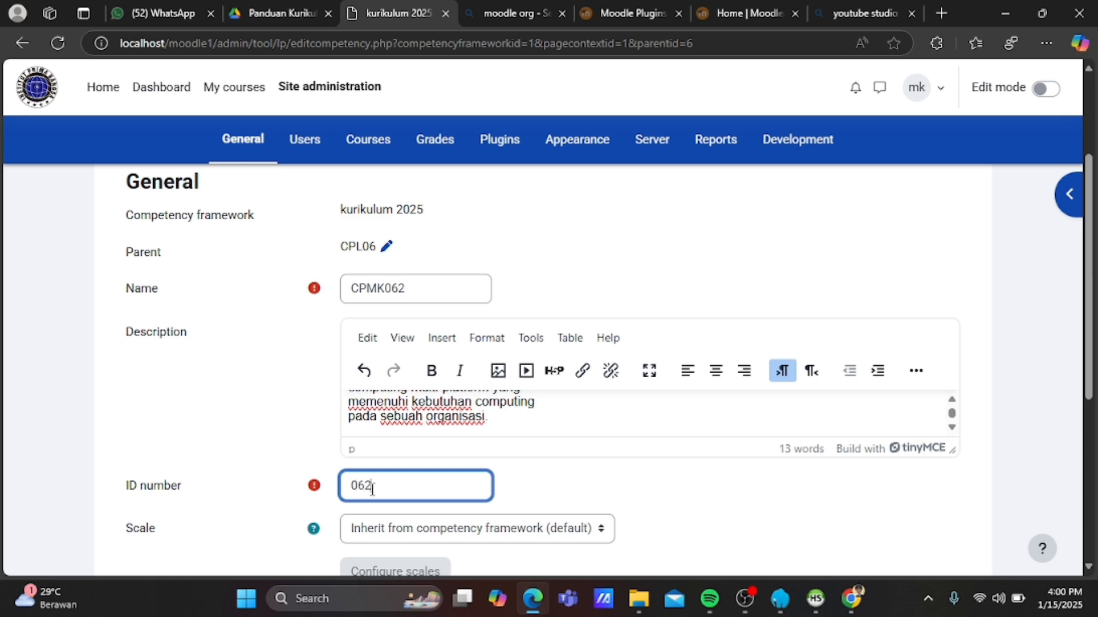
pyautogui.scroll(-2, 372, 489)
pyautogui.click(375, 517)
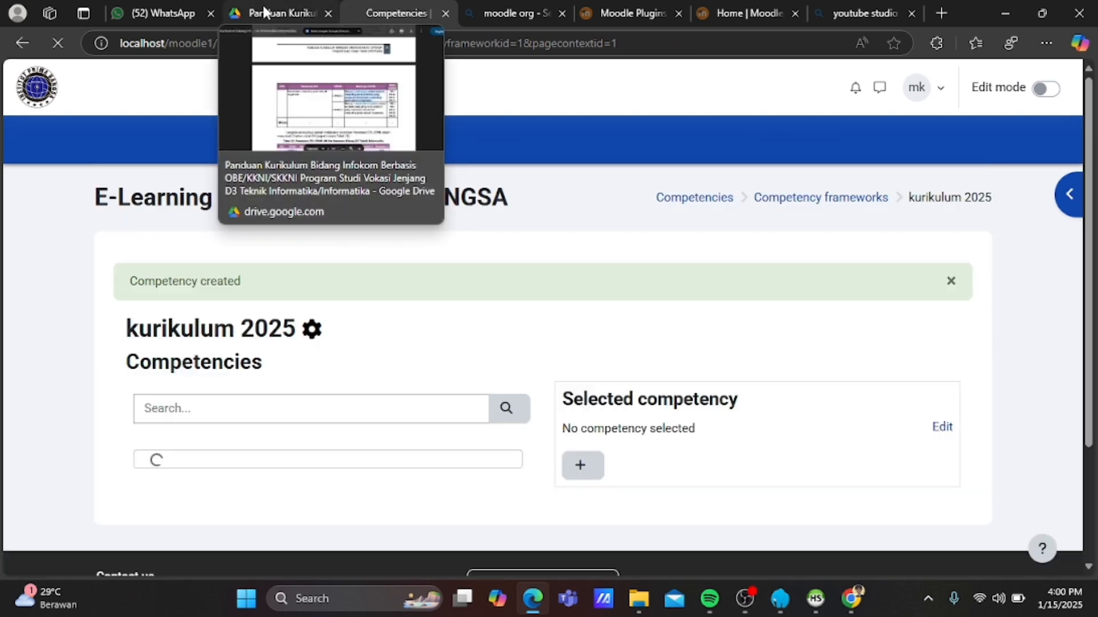
pyautogui.click(264, 11)
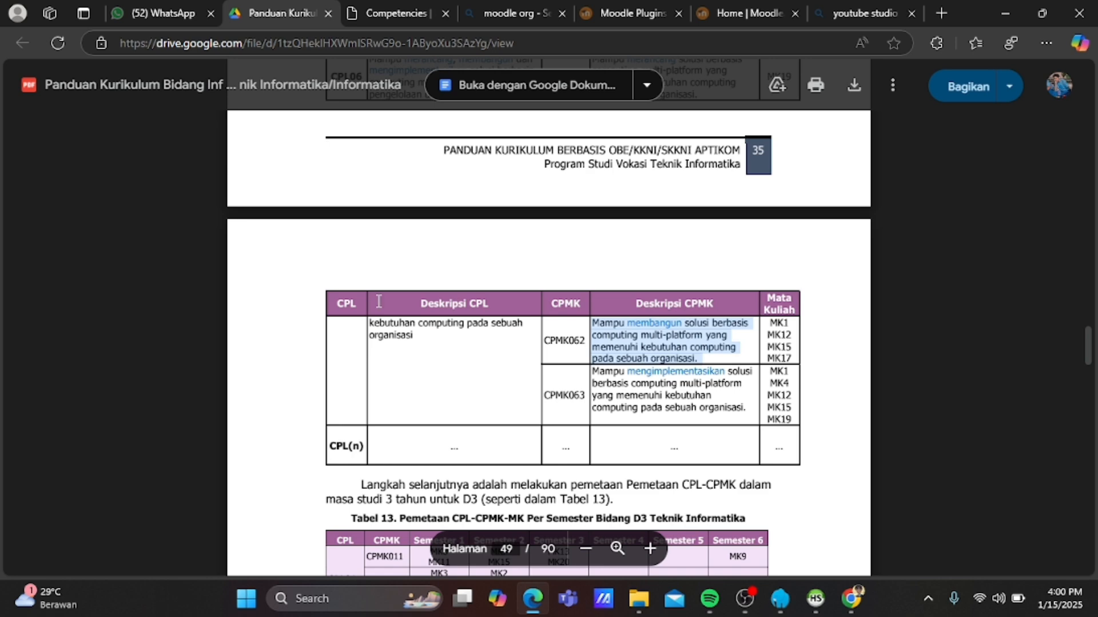
pyautogui.moveTo(593, 372); pyautogui.dragTo(746, 410)
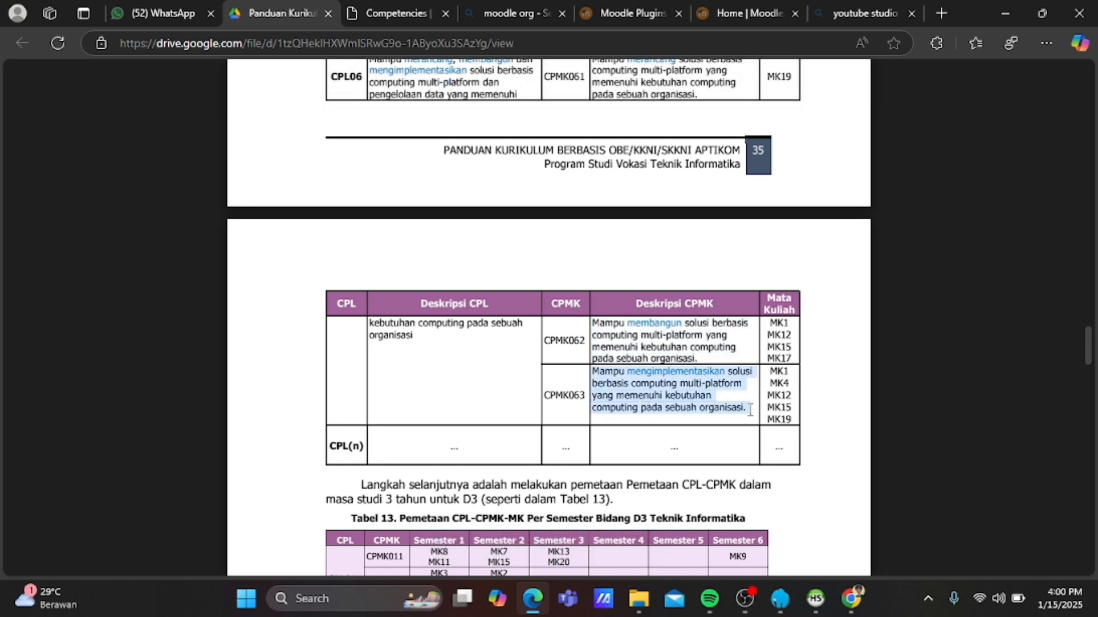
# Back on the kurikulum 2025 competencies page, start a new child competency under CPL06.
pyautogui.click(404, 10)
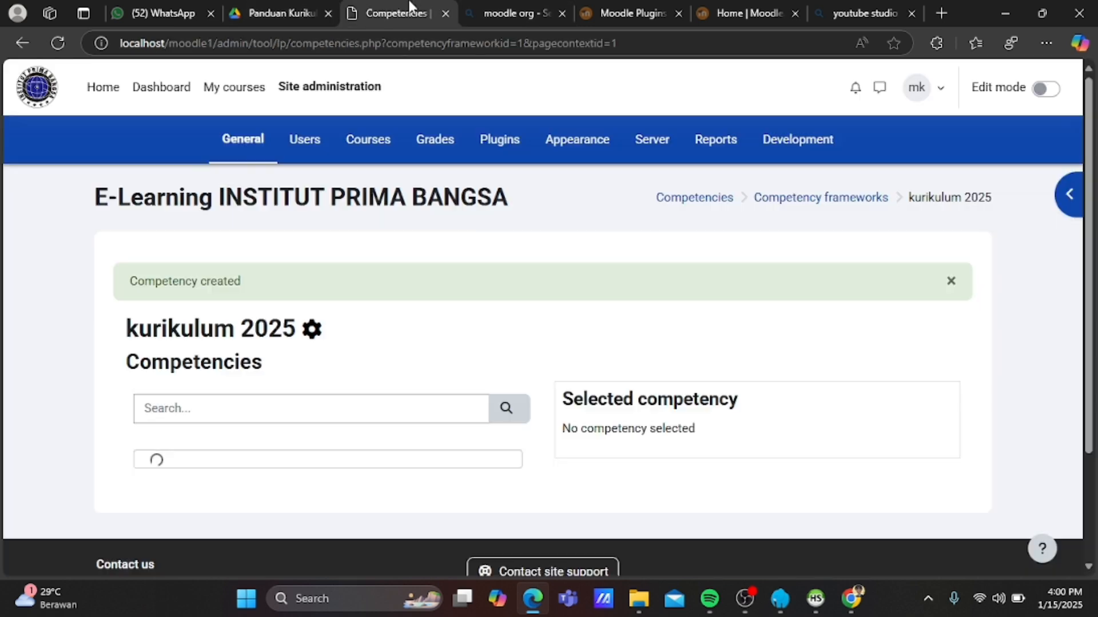
pyautogui.scroll(-6, 373, 388)
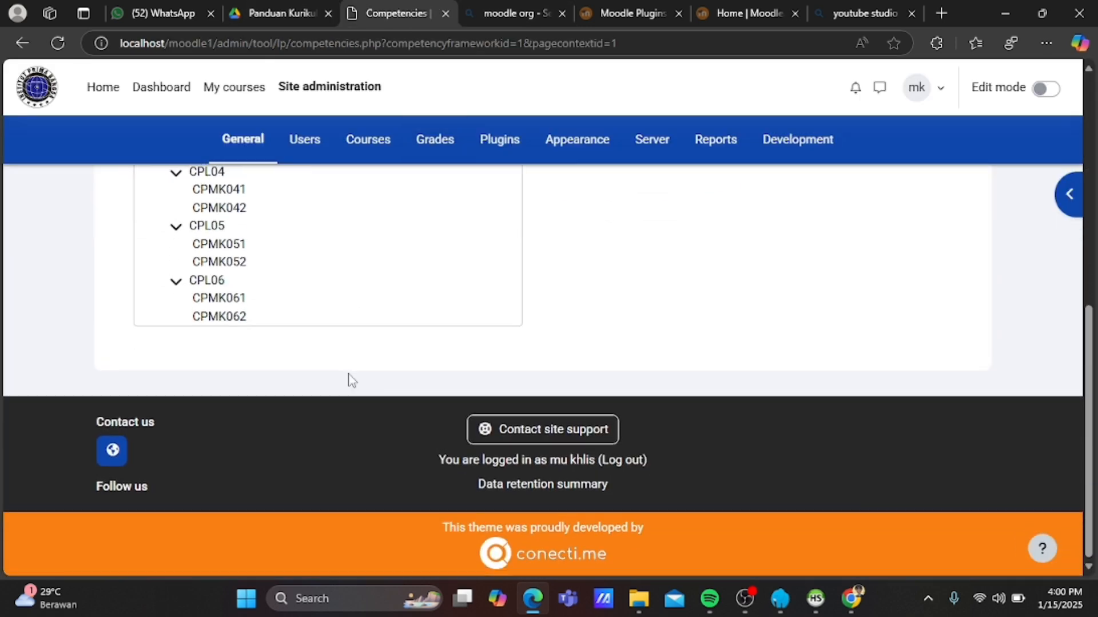
pyautogui.click(207, 283)
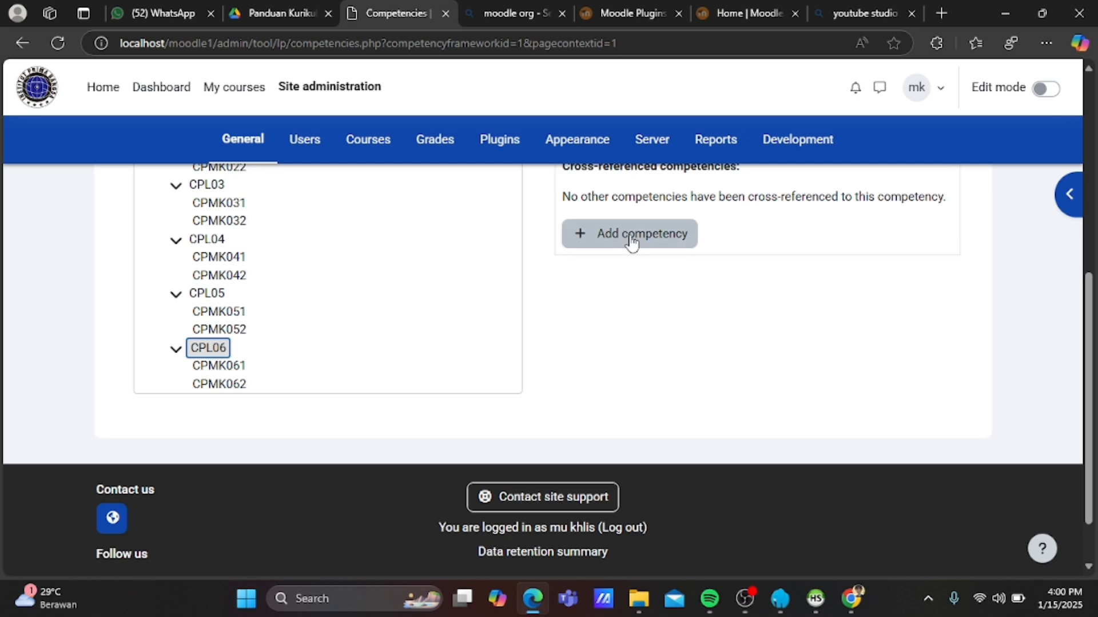
pyautogui.click(631, 241)
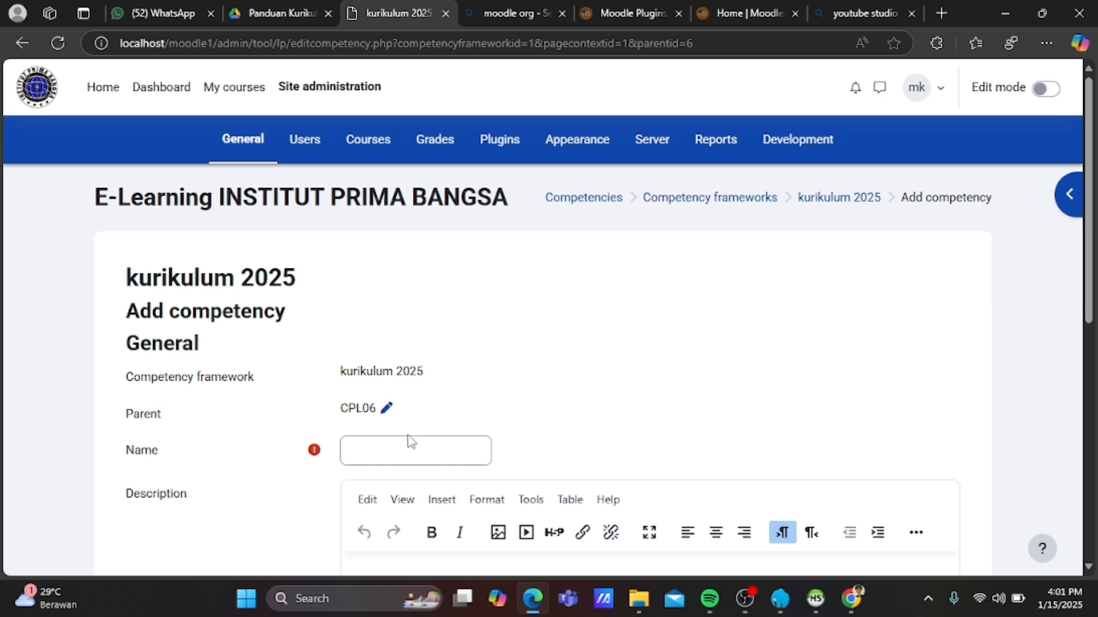
# Name it CPMK063, paste its description, give it ID number 063 and save.
pyautogui.click(415, 448)
pyautogui.write('CPMK')
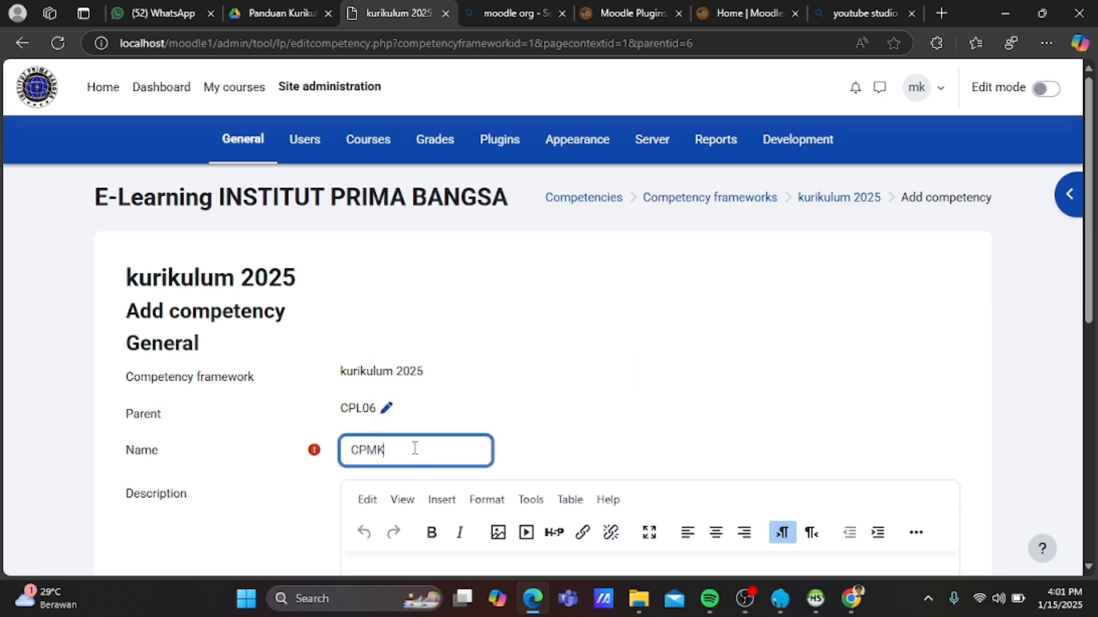
pyautogui.write('063')
pyautogui.scroll(-2, 414, 449)
pyautogui.click(414, 475)
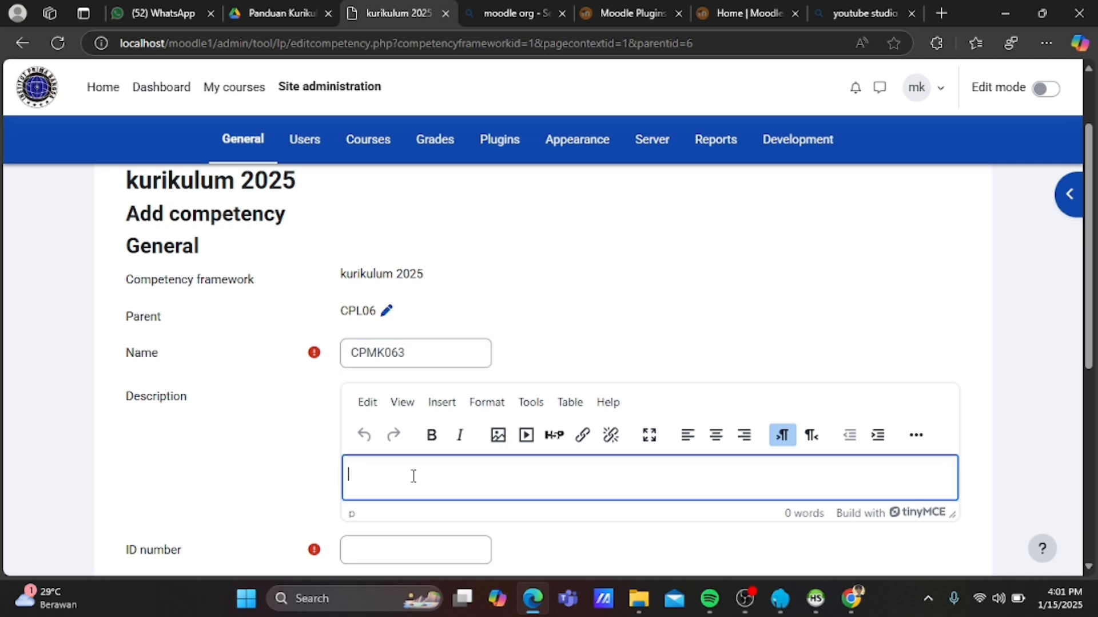
pyautogui.hotkey('ctrl', 'v')
pyautogui.scroll(-1, 412, 481)
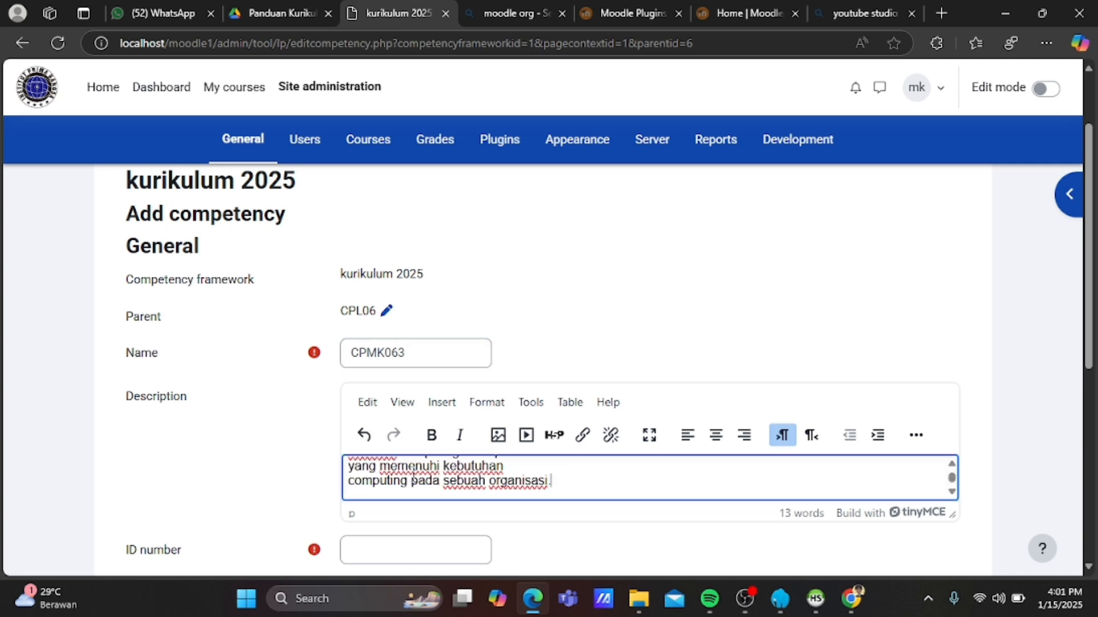
pyautogui.click(370, 547)
pyautogui.write('0')
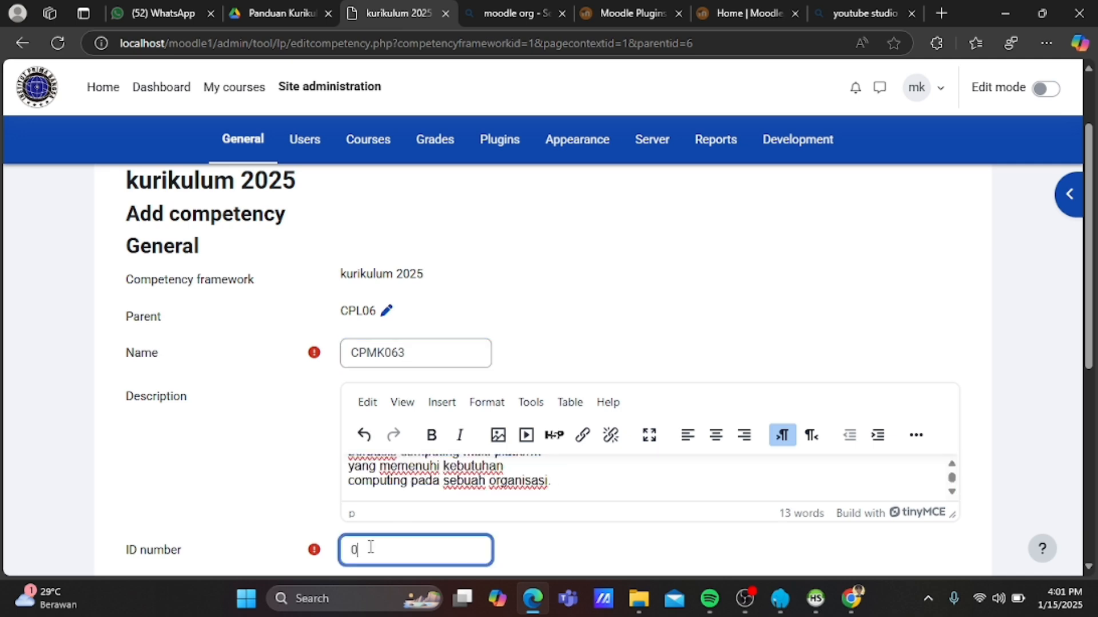
pyautogui.write('63')
pyautogui.scroll(-3, 369, 550)
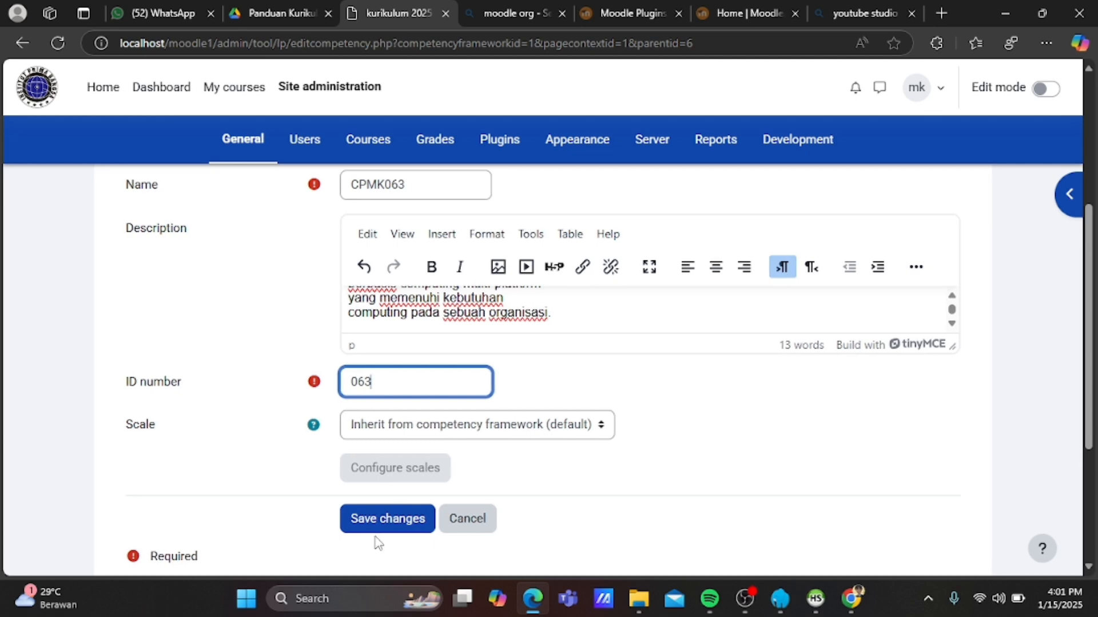
pyautogui.click(381, 531)
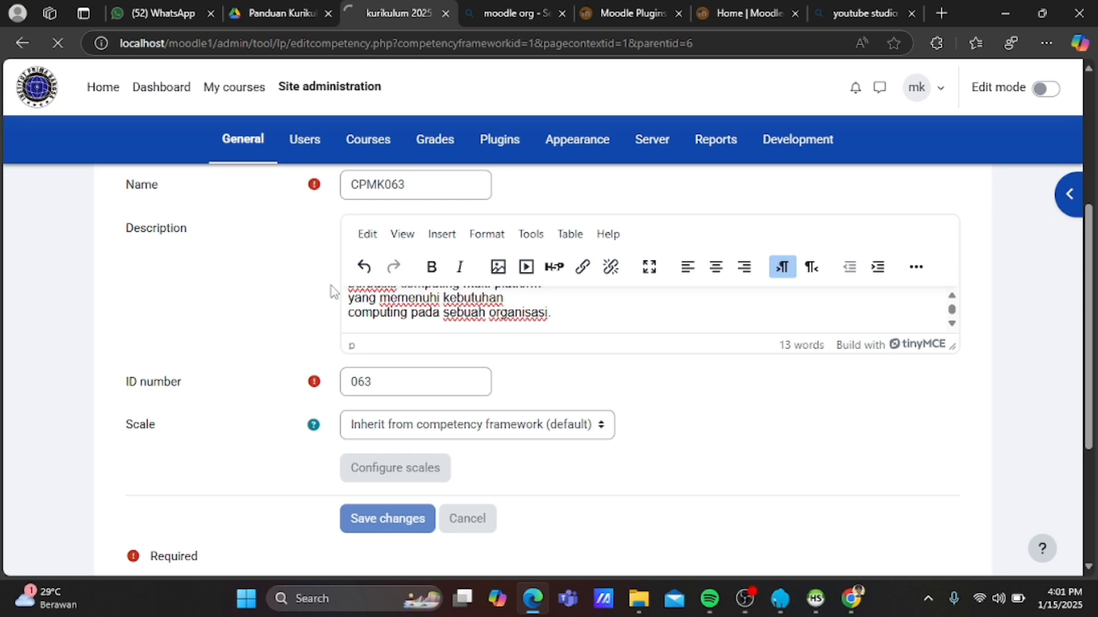
pyautogui.scroll(-3, 333, 291)
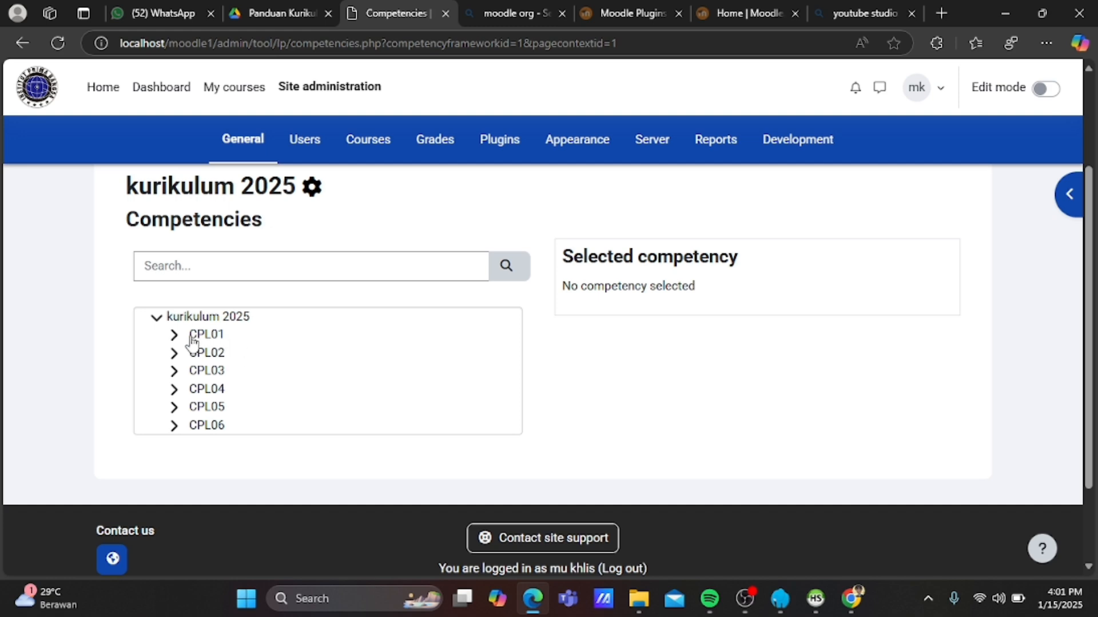
# Expand CPL01, CPL02, CPL03 and CPL04 to review their CPMK sub-competencies.
pyautogui.click(177, 338)
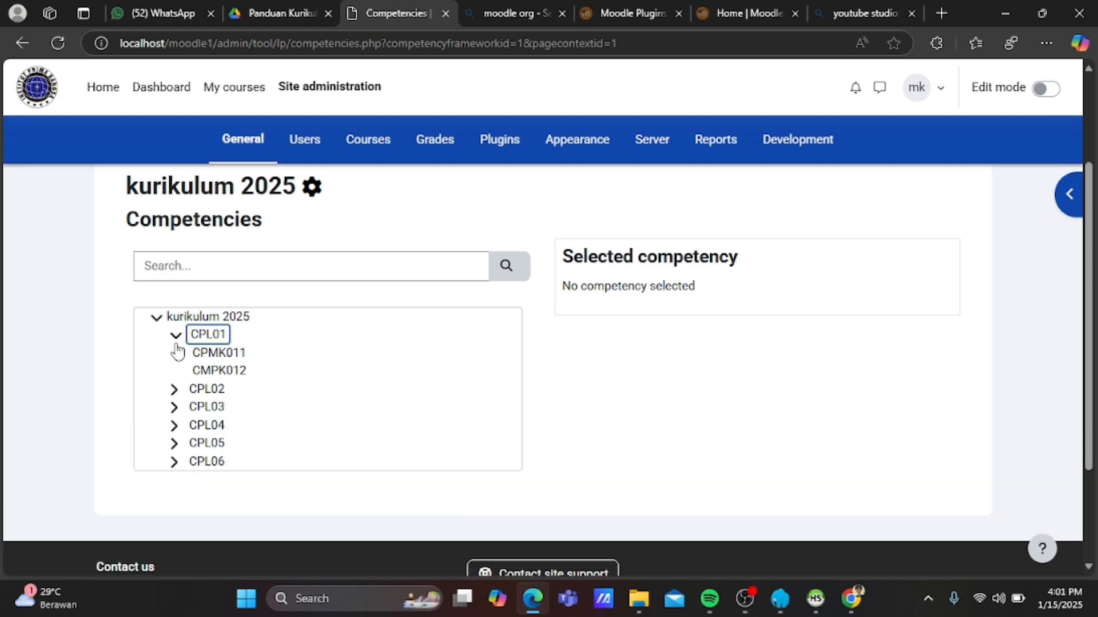
pyautogui.click(173, 389)
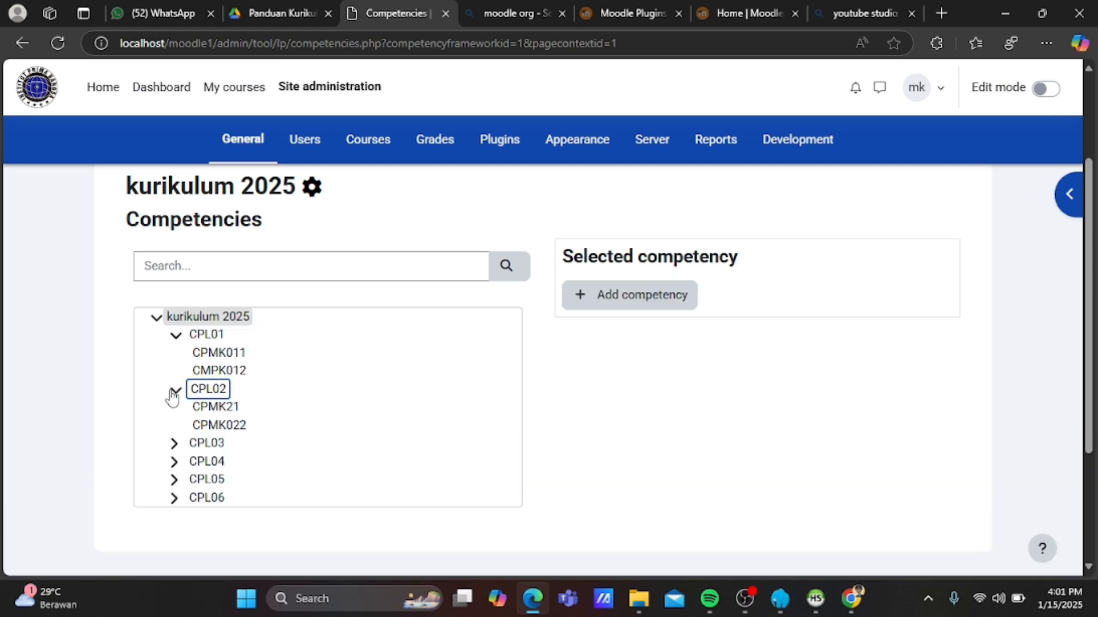
pyautogui.click(175, 443)
pyautogui.click(174, 498)
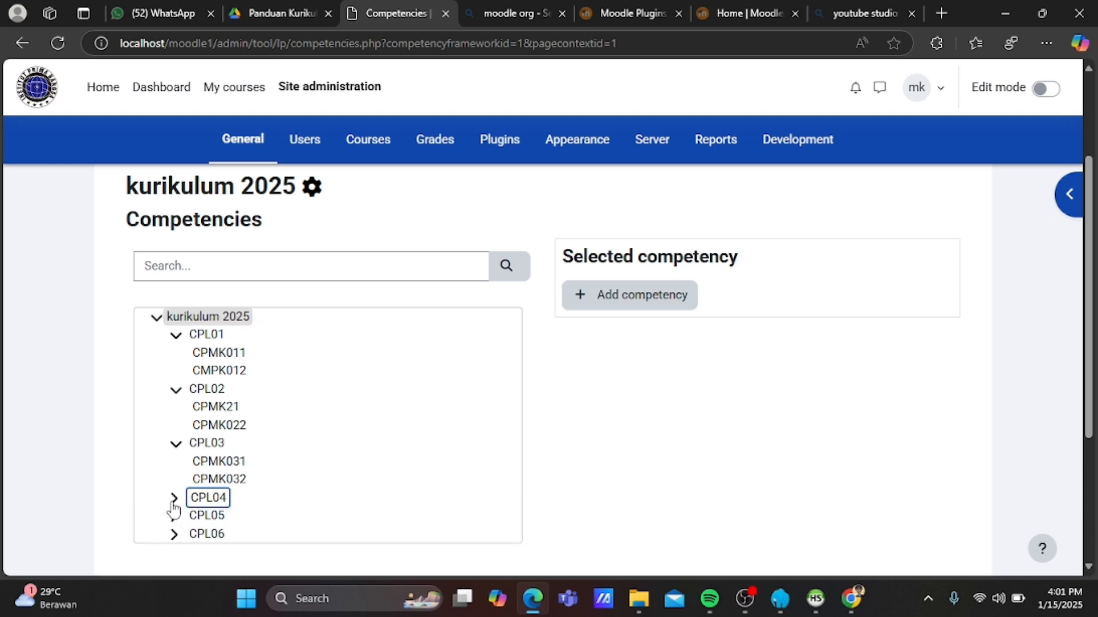
pyautogui.scroll(-1, 174, 510)
pyautogui.scroll(4, 173, 510)
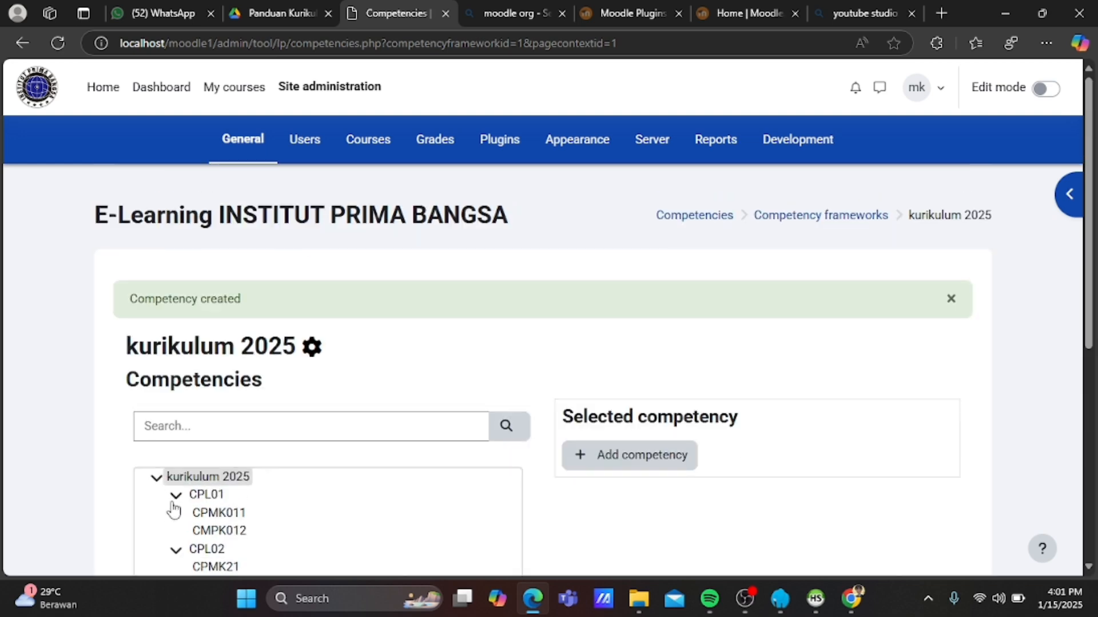
pyautogui.scroll(-4, 174, 510)
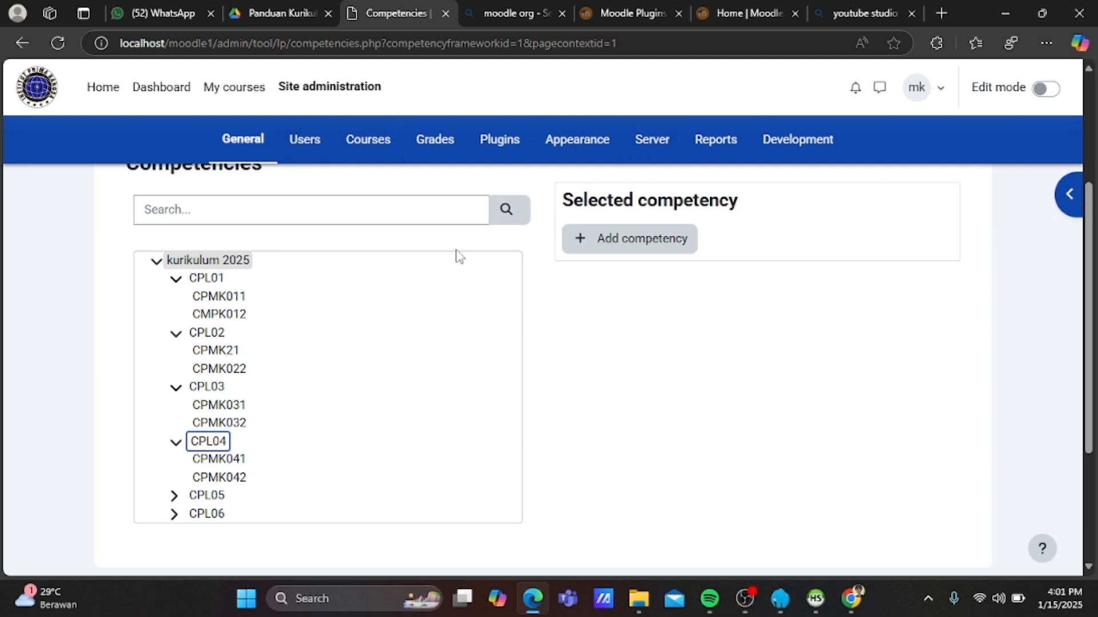
pyautogui.scroll(2, 457, 254)
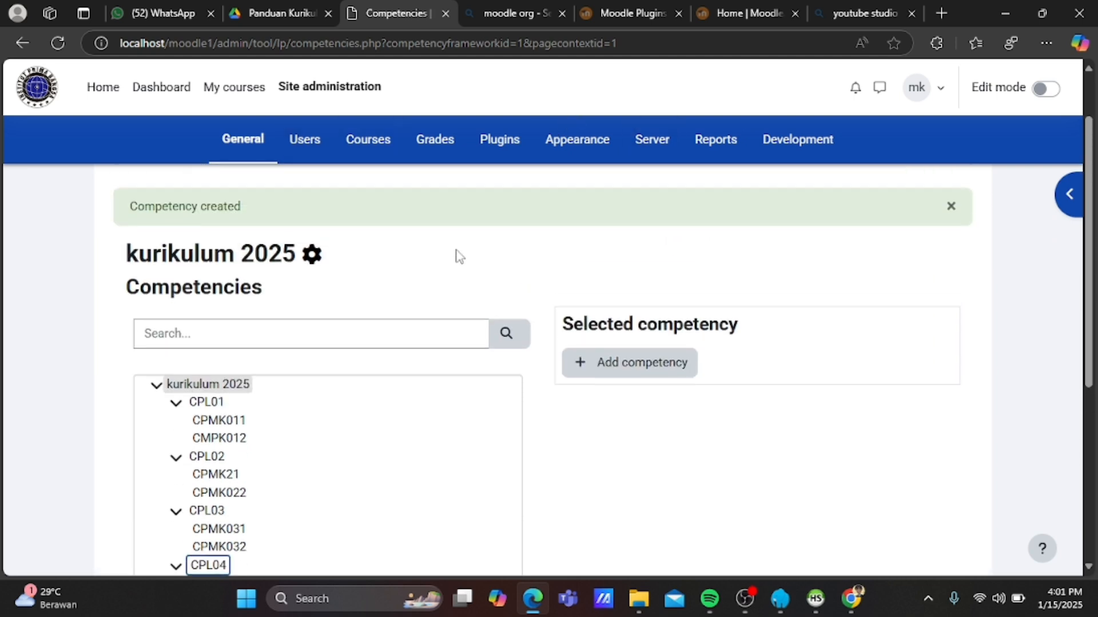
# Go to Courses > Manage courses and categories and choose Delete for Category 1.
pyautogui.click(362, 150)
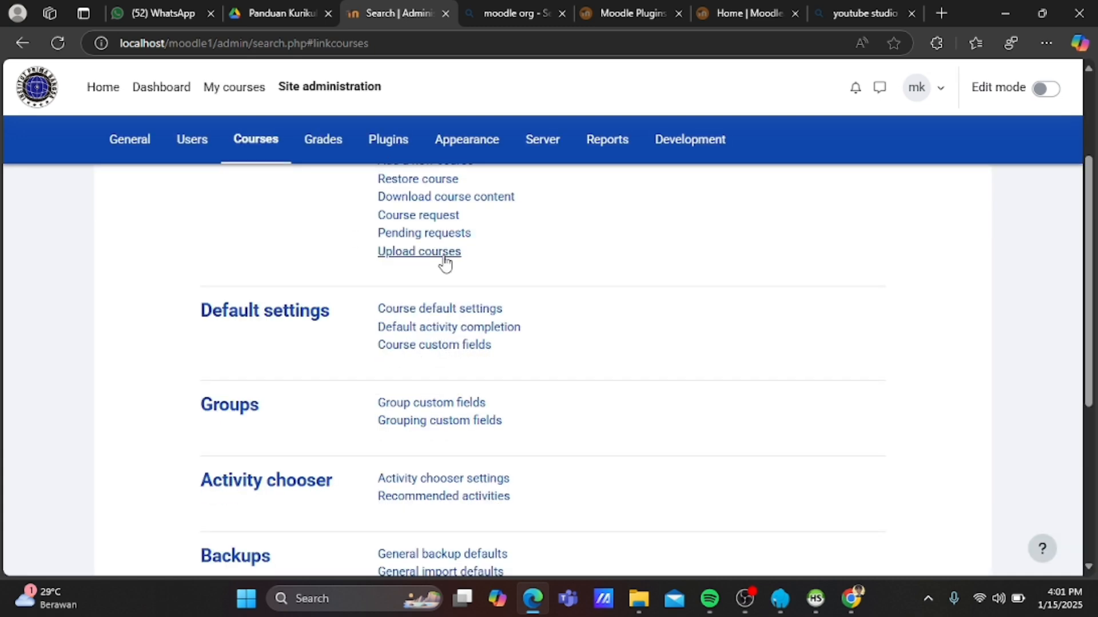
pyautogui.click(491, 296)
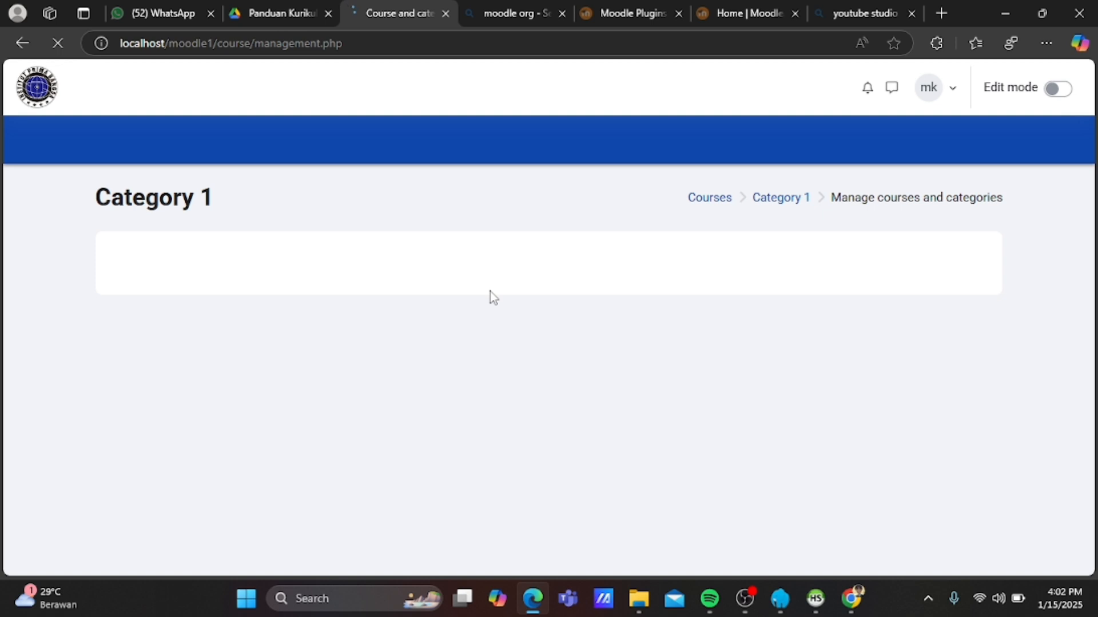
pyautogui.scroll(-1, 492, 291)
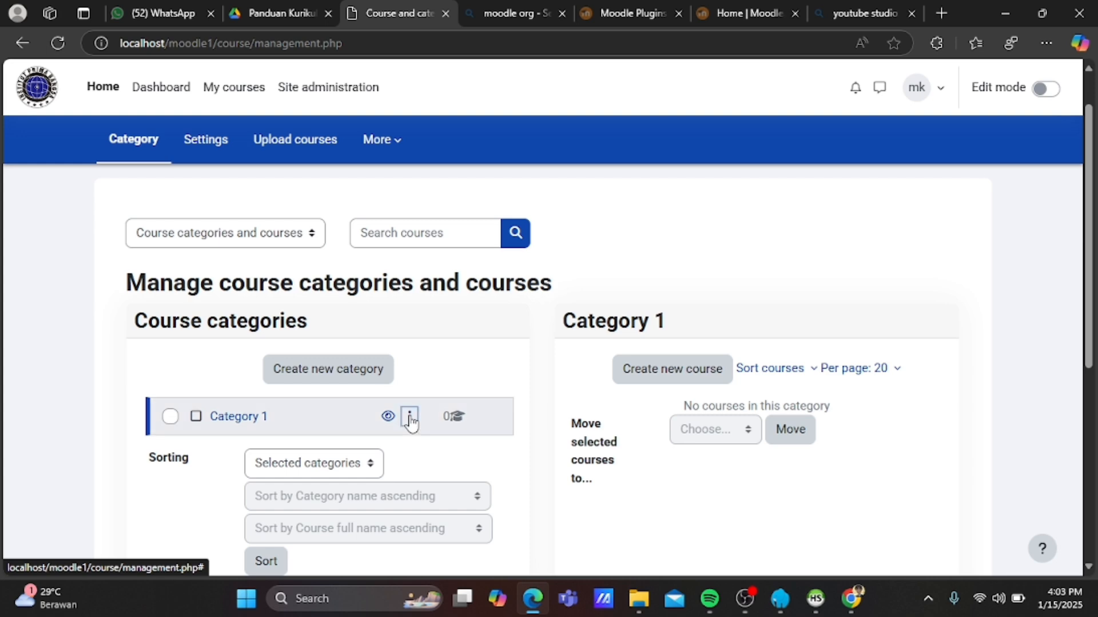
pyautogui.rightClick(410, 417)
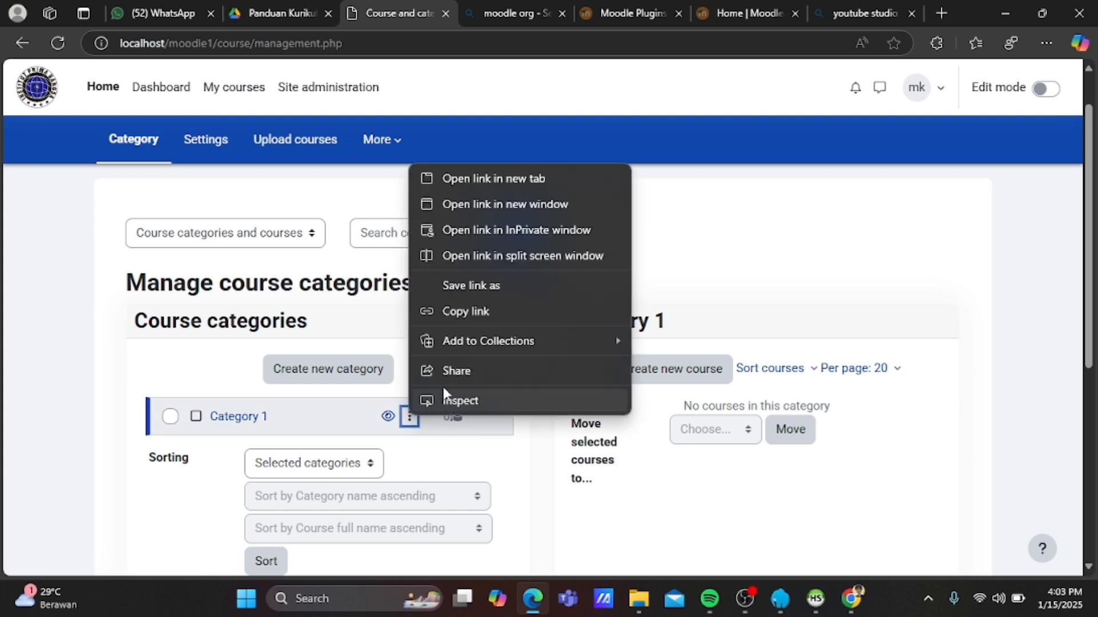
pyautogui.click(410, 416)
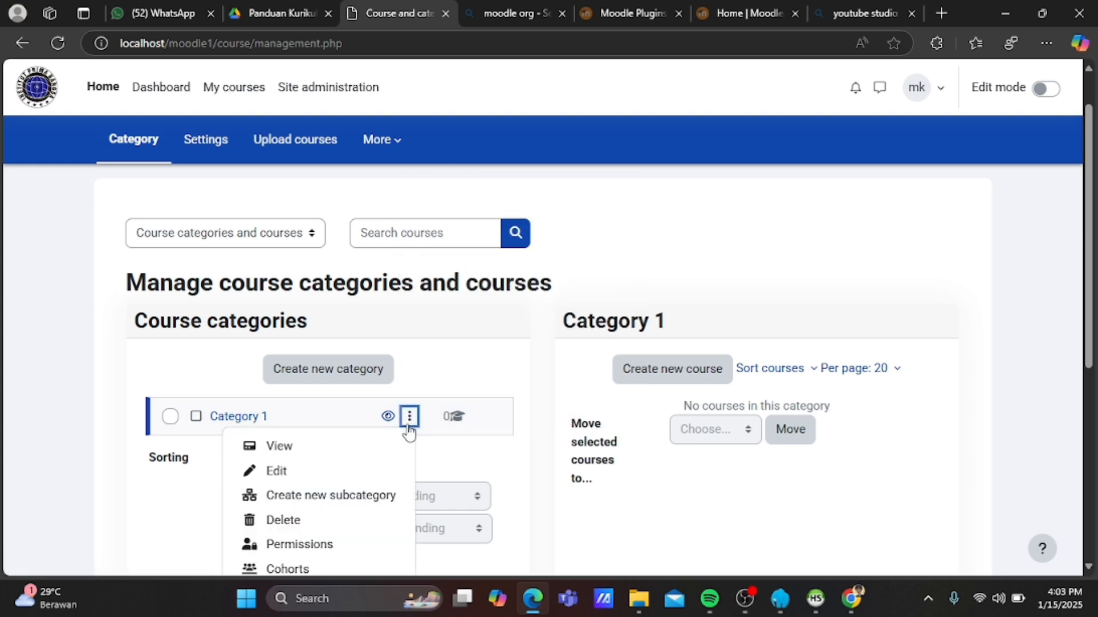
pyautogui.click(284, 520)
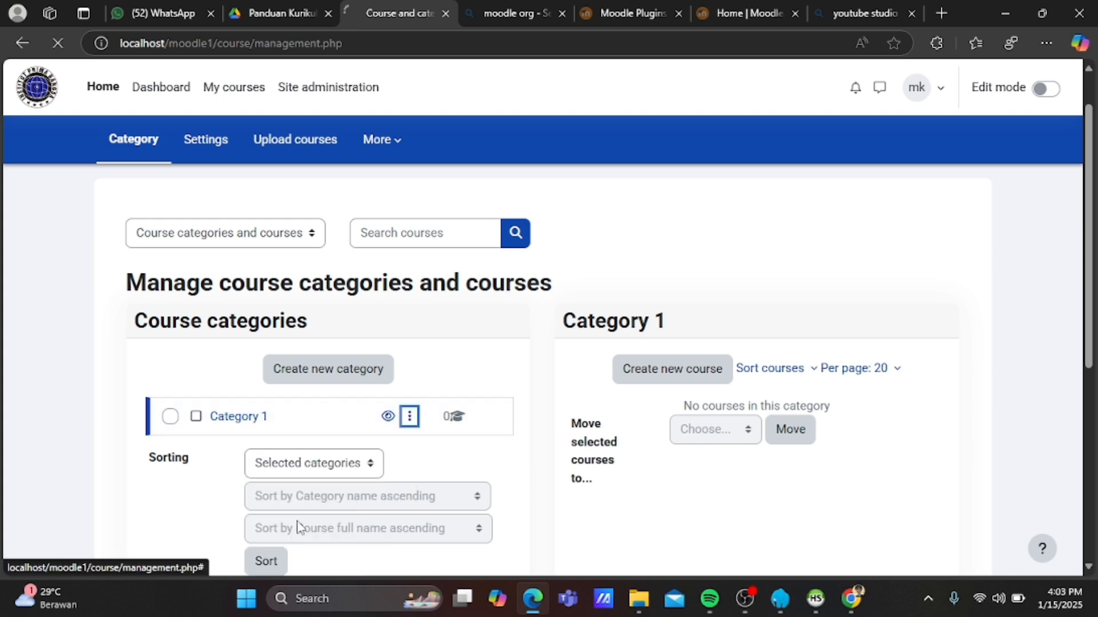
# Confirm deleting the empty Category 1 and continue back to category management.
pyautogui.scroll(-2, 346, 493)
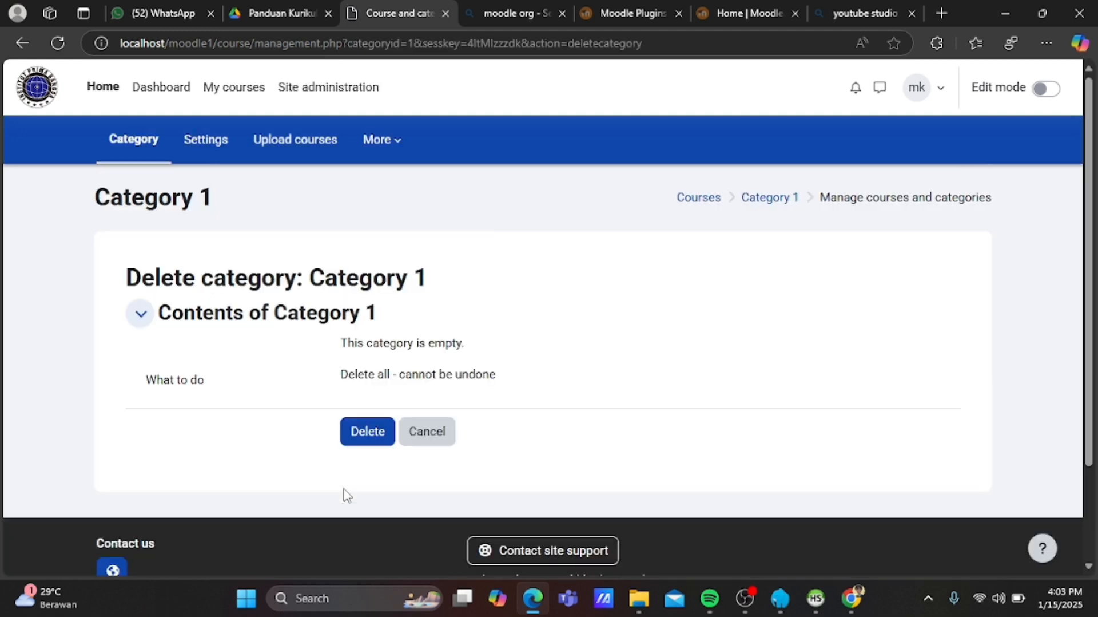
pyautogui.click(368, 433)
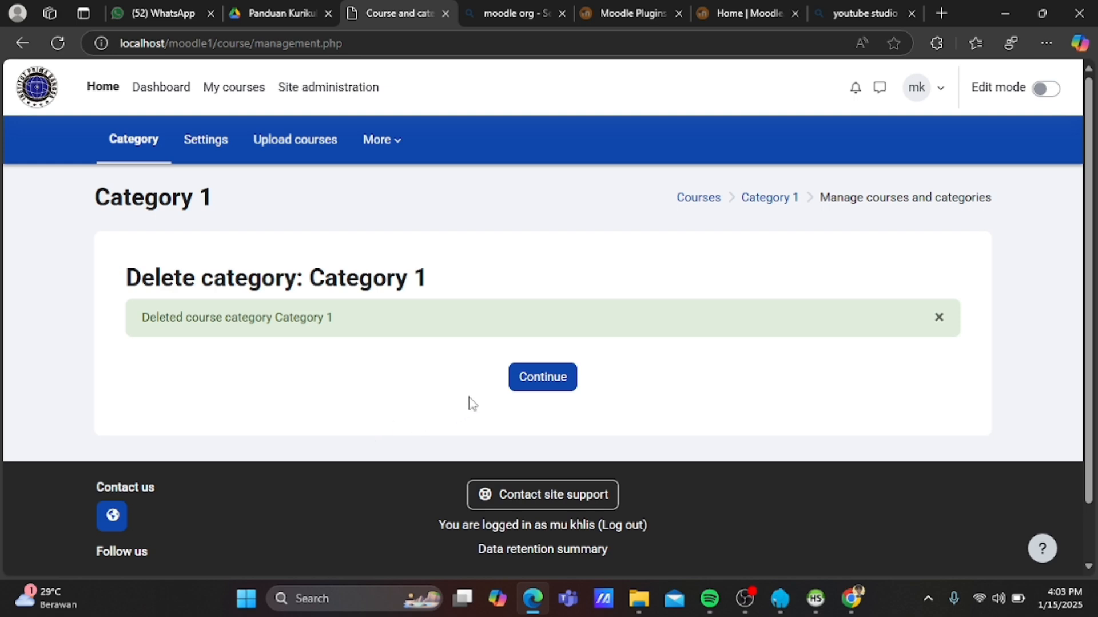
pyautogui.click(515, 384)
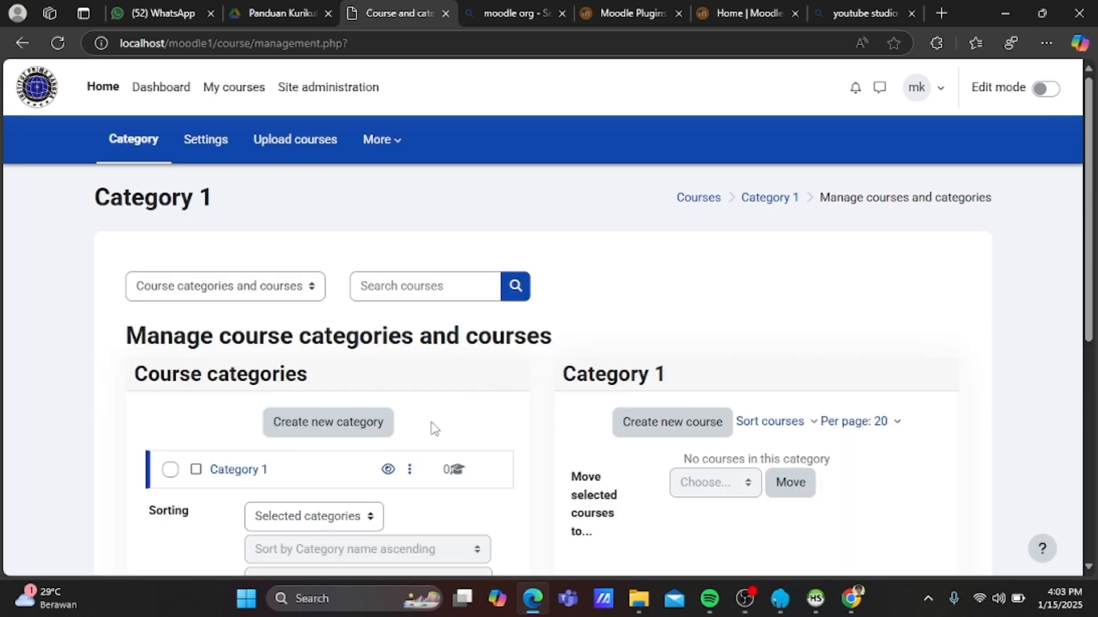
# Edit the remaining Category 1, rename it to FAKULTAS TEKNIK and save.
pyautogui.click(411, 470)
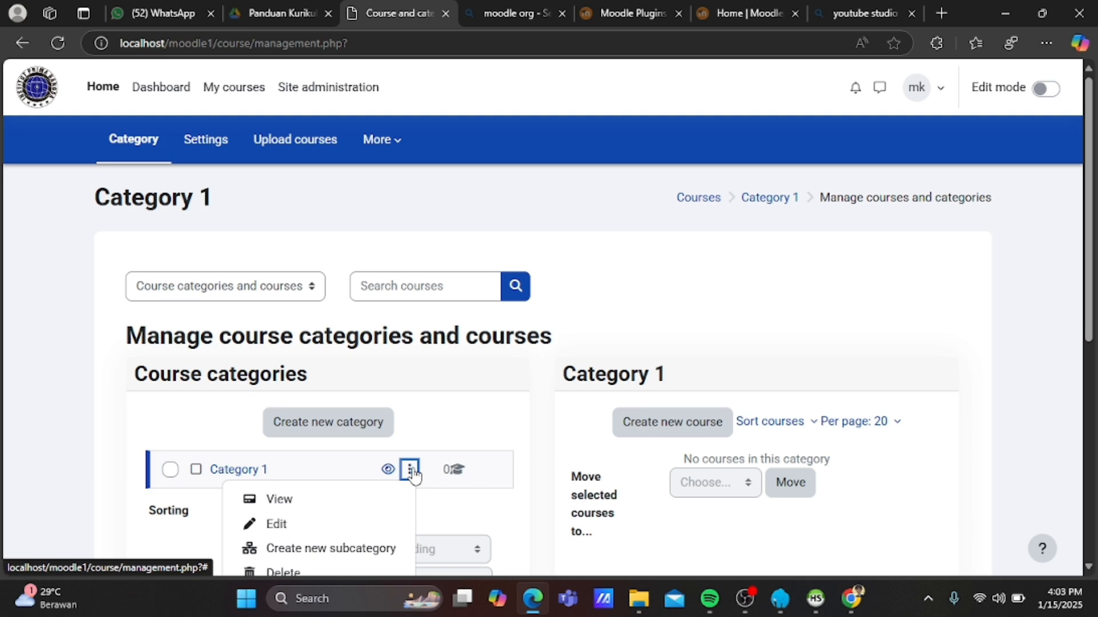
pyautogui.click(356, 525)
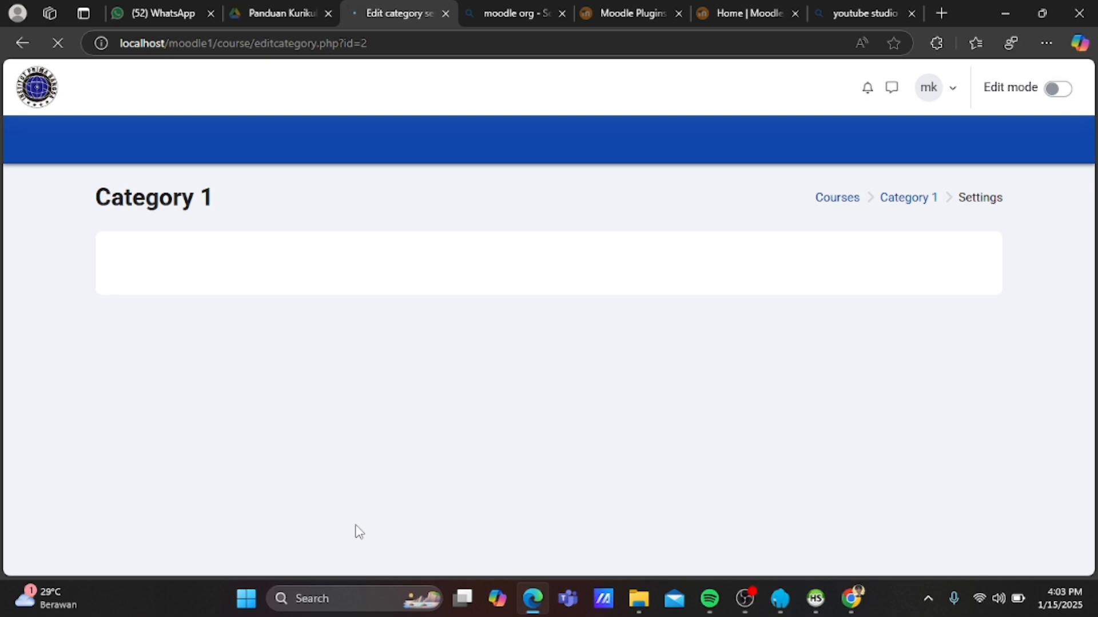
pyautogui.scroll(-1, 357, 525)
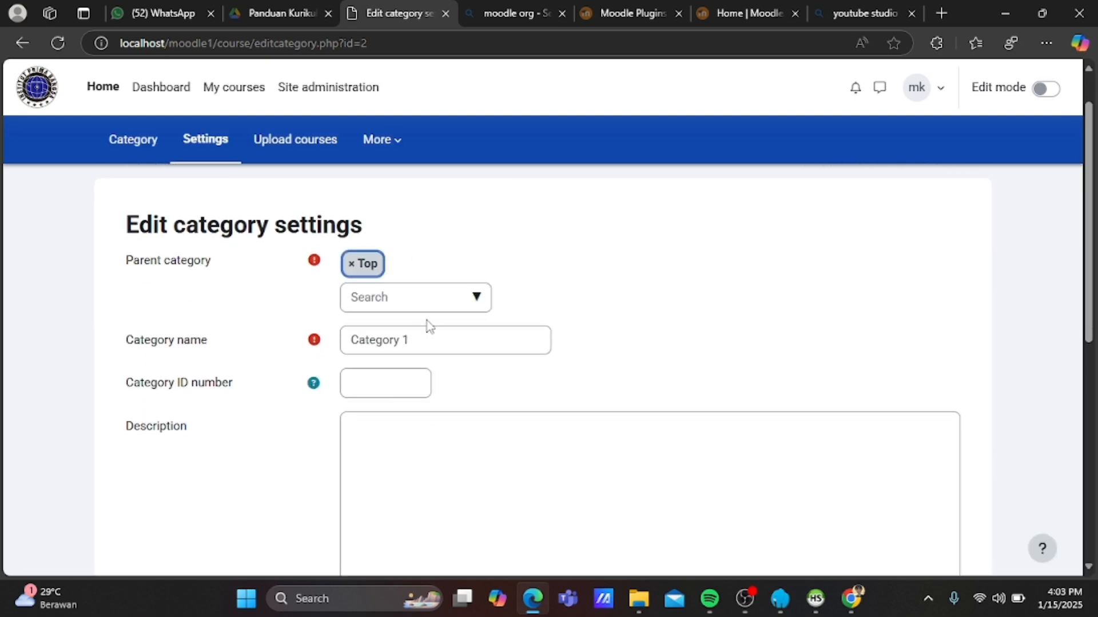
pyautogui.click(452, 298)
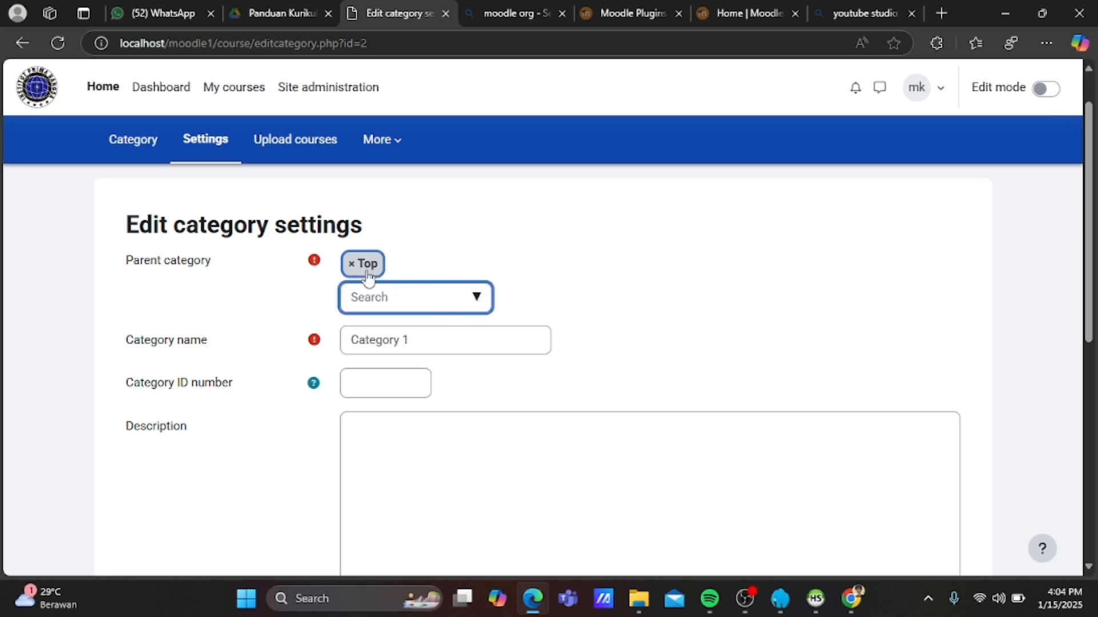
pyautogui.click(419, 344)
pyautogui.press('BackSpace')
pyautogui.press('BackSpace')
pyautogui.press('BackSpace')
pyautogui.press('BackSpace')
pyautogui.press('BackSpace')
pyautogui.press('BackSpace')
pyautogui.press('BackSpace')
pyautogui.press('BackSpace')
pyautogui.press('BackSpace')
pyautogui.press('BackSpace')
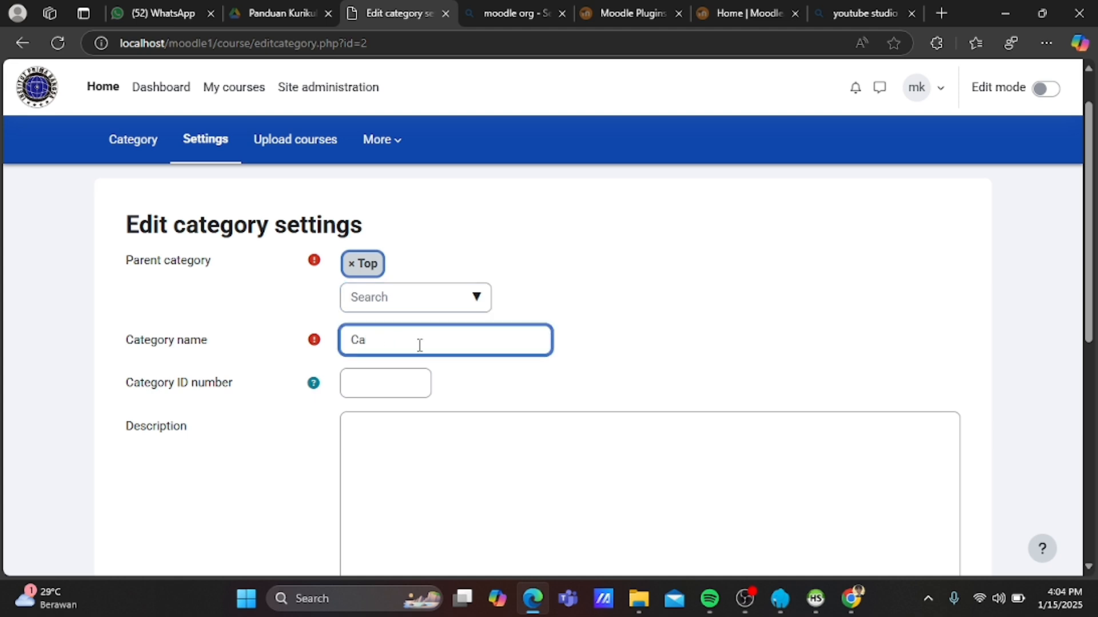
pyautogui.write('FAKULTAS TEKNIK')
pyautogui.scroll(-2, 420, 345)
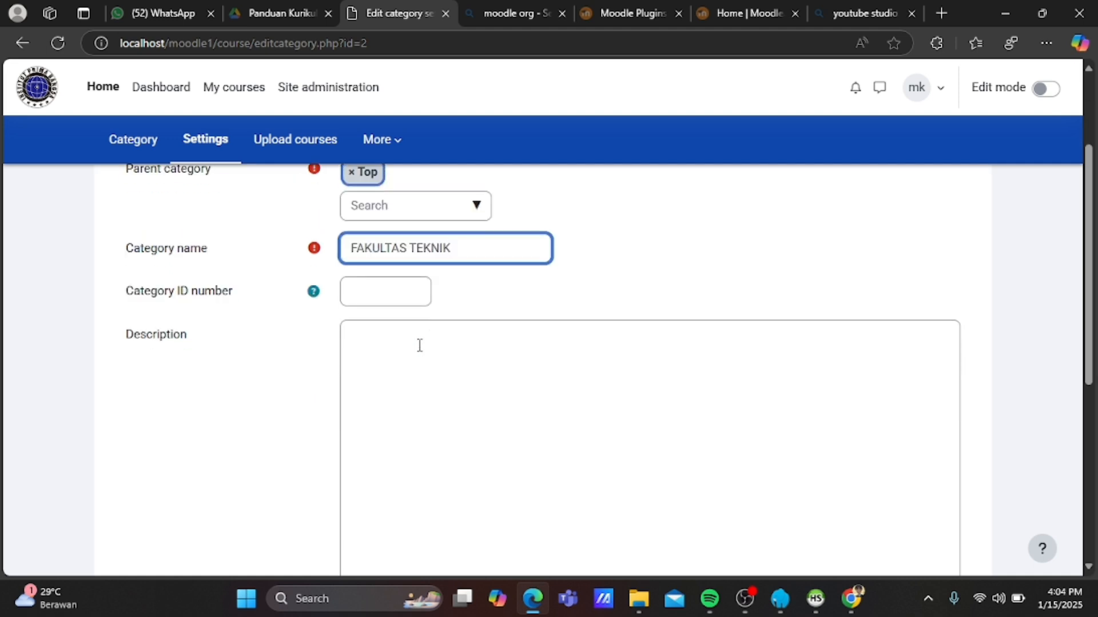
pyautogui.scroll(-3, 420, 345)
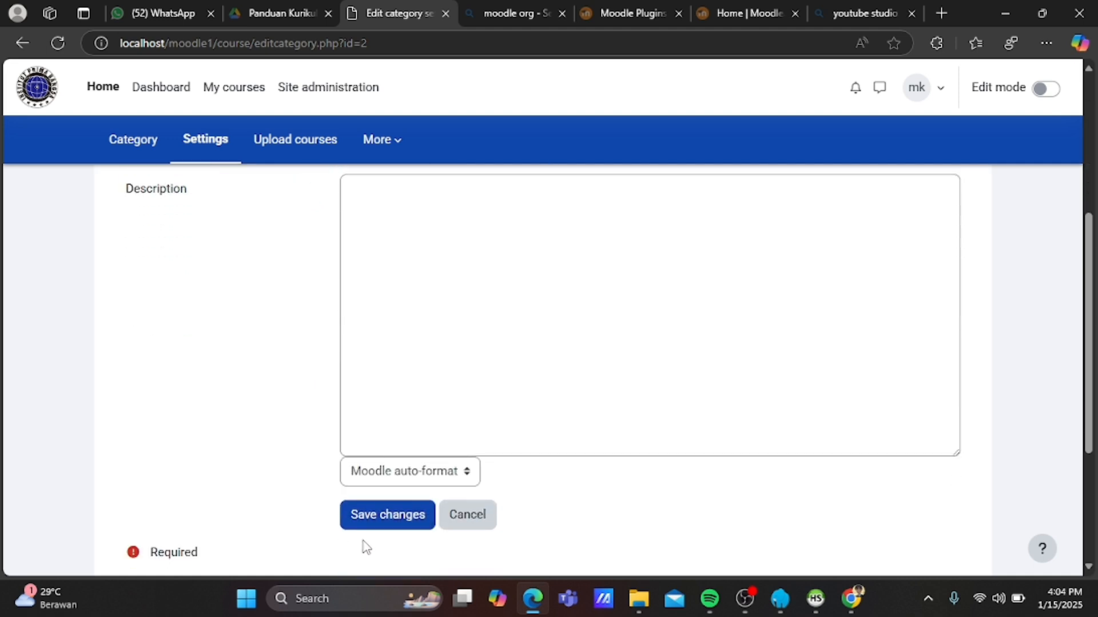
pyautogui.click(377, 520)
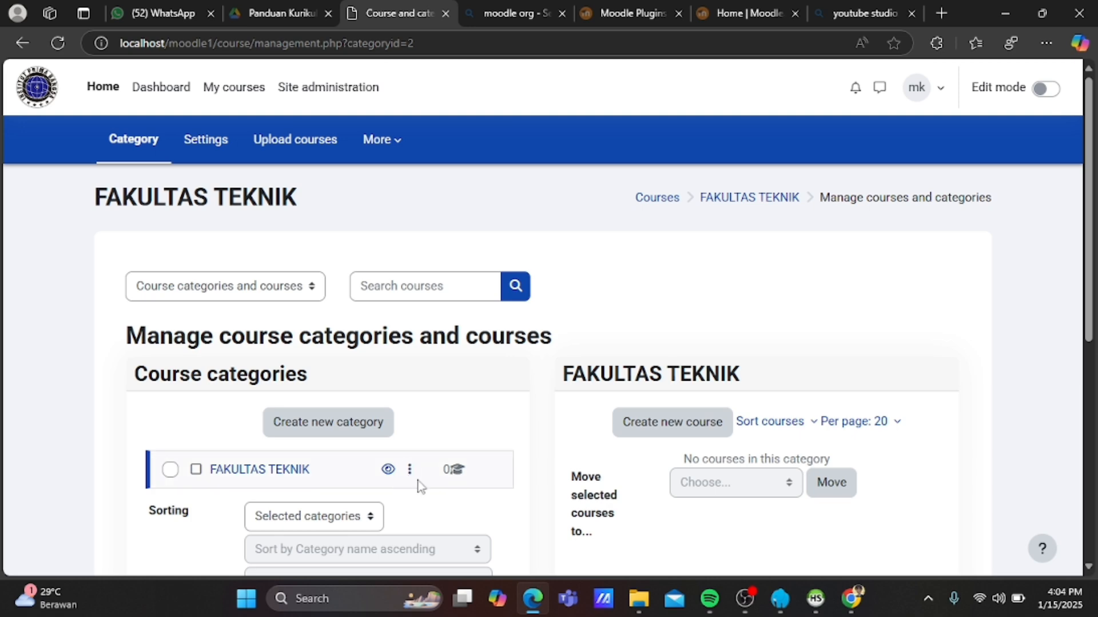
# Create a new category named FAKULTAS PENDIDIKAN with parent set to Top.
pyautogui.scroll(-1, 410, 488)
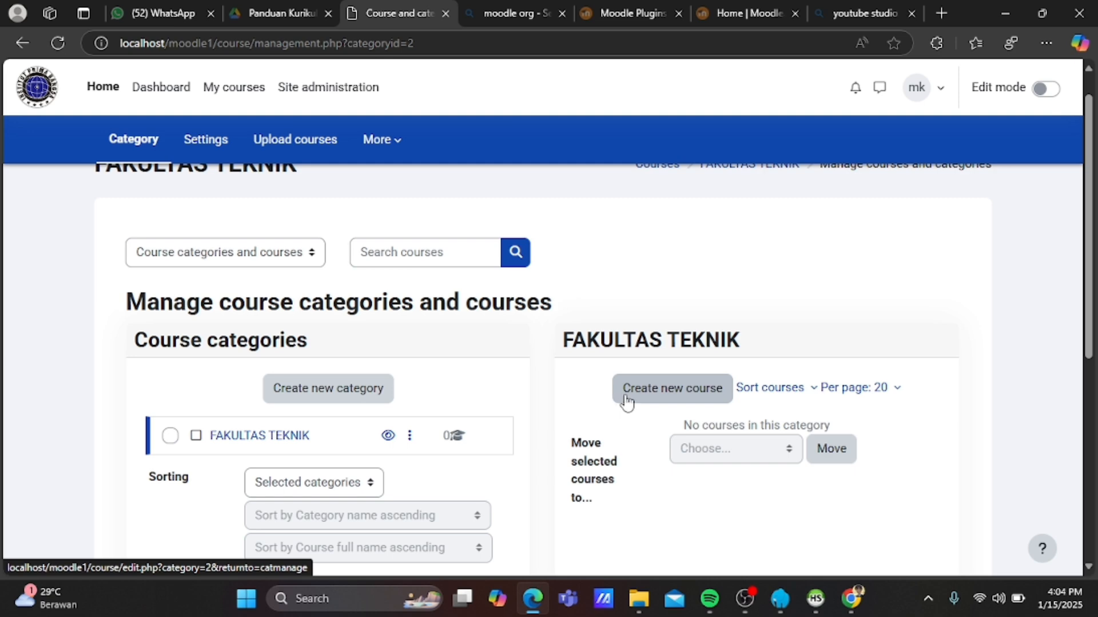
pyautogui.scroll(1, 627, 400)
pyautogui.click(327, 422)
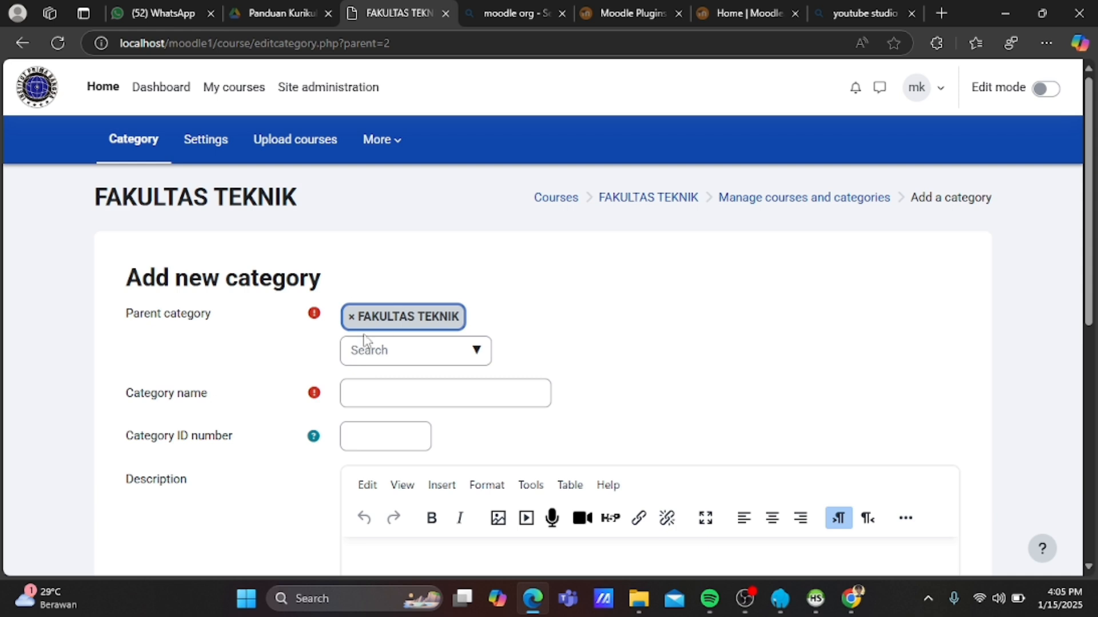
pyautogui.click(378, 347)
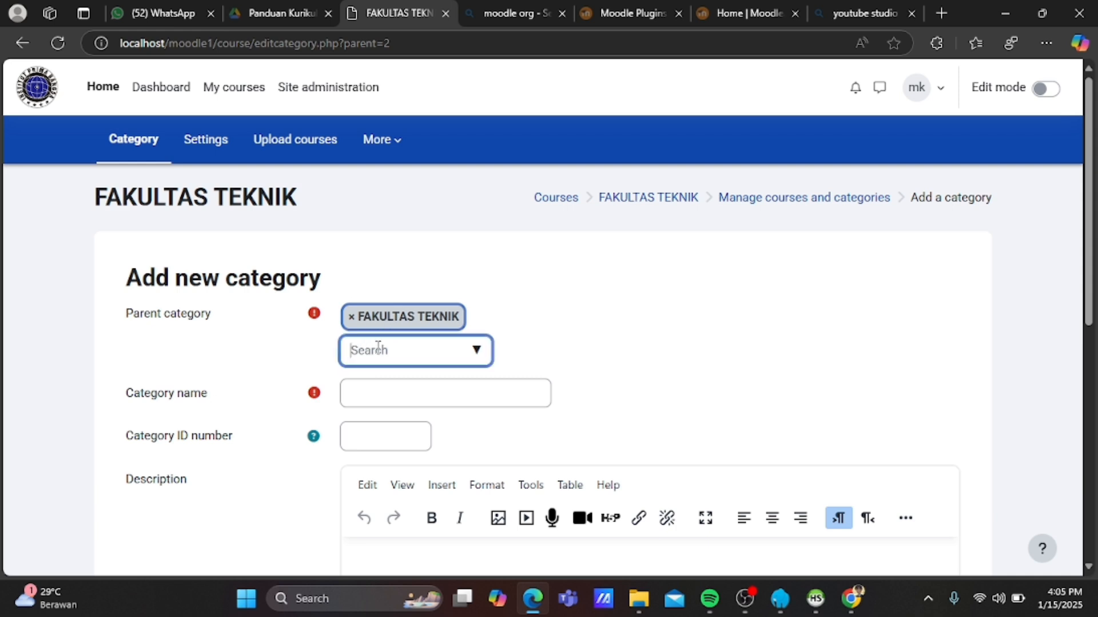
pyautogui.click(477, 353)
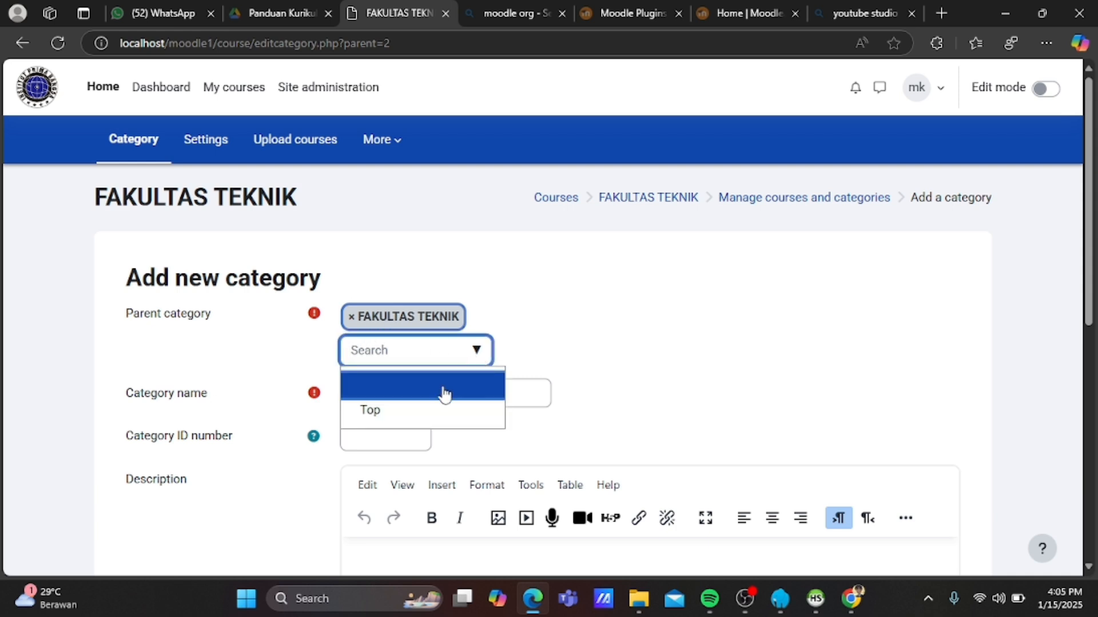
pyautogui.click(428, 410)
pyautogui.click(422, 401)
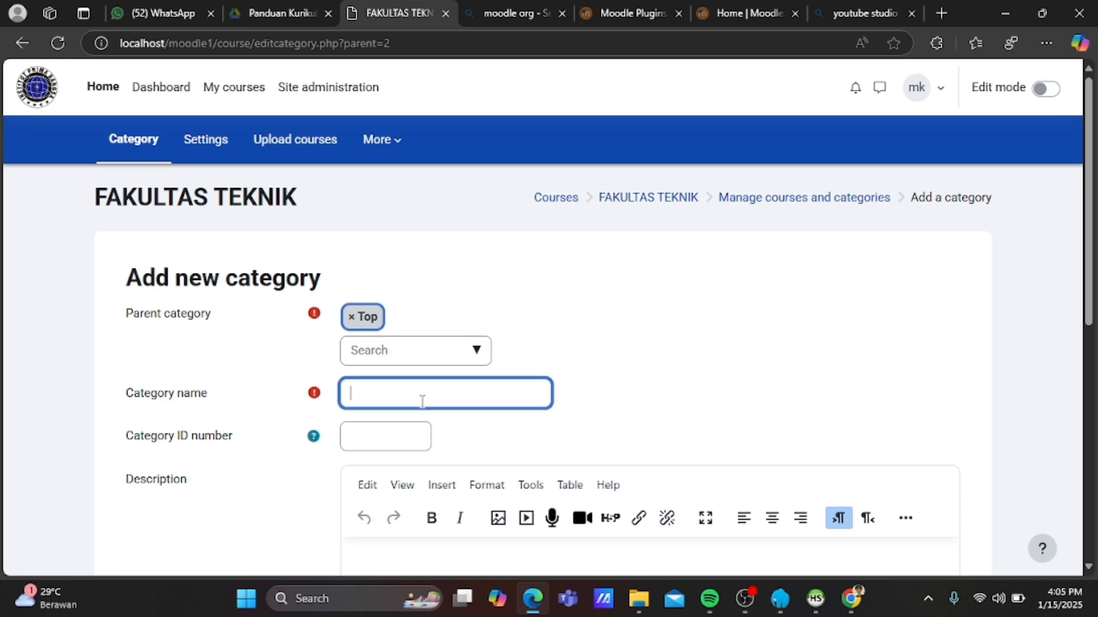
pyautogui.write('FAKULTAS PENDIDIK')
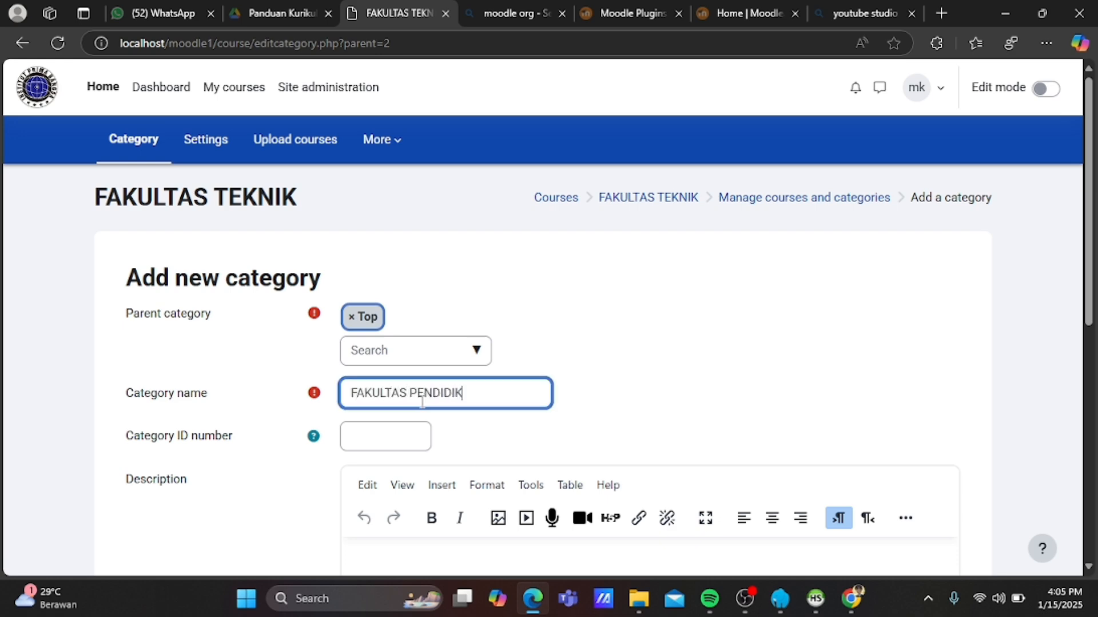
pyautogui.write('AN')
pyautogui.scroll(-2, 422, 401)
pyautogui.click(424, 402)
pyautogui.scroll(-2, 423, 407)
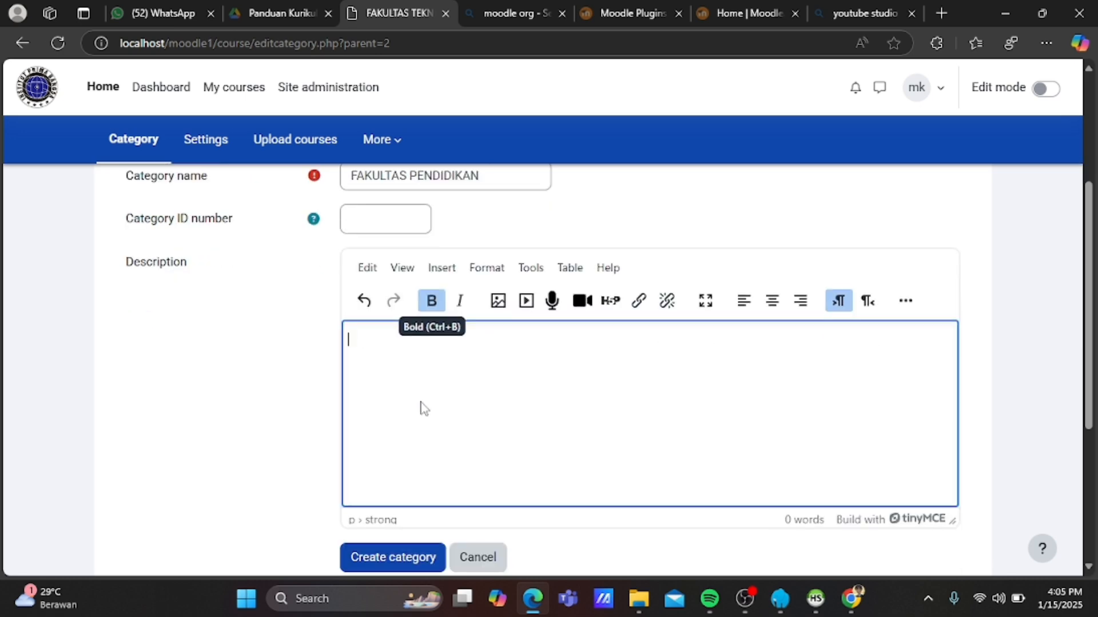
pyautogui.click(394, 563)
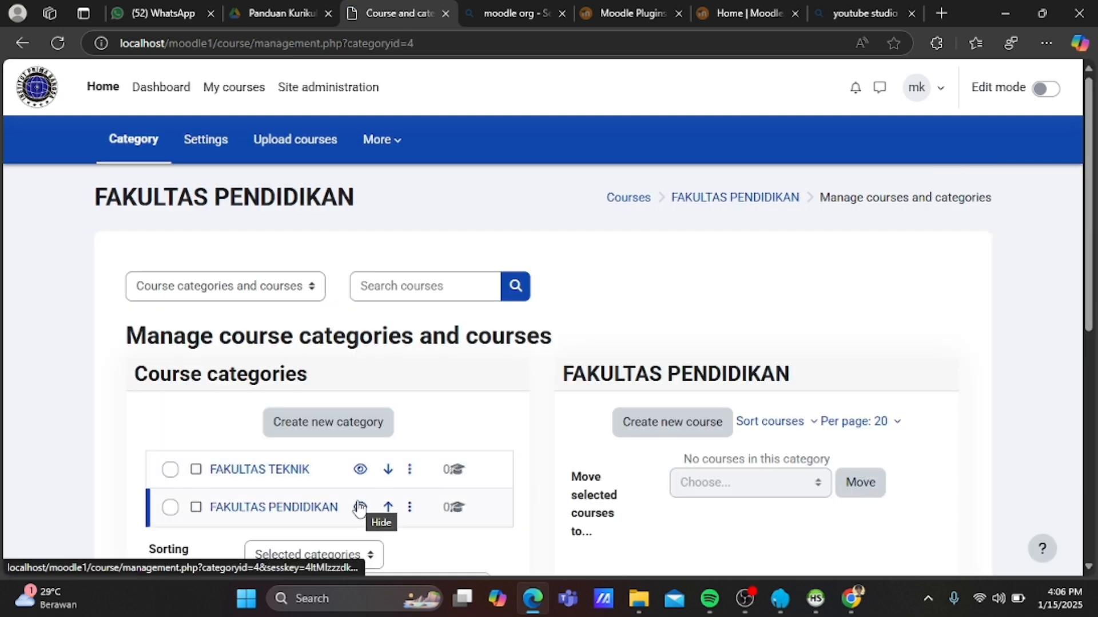
# Create the subcategory PENDIDIKAN TEKNIK INFORMATIKA under FAKULTAS PENDIDIKAN.
pyautogui.click(315, 431)
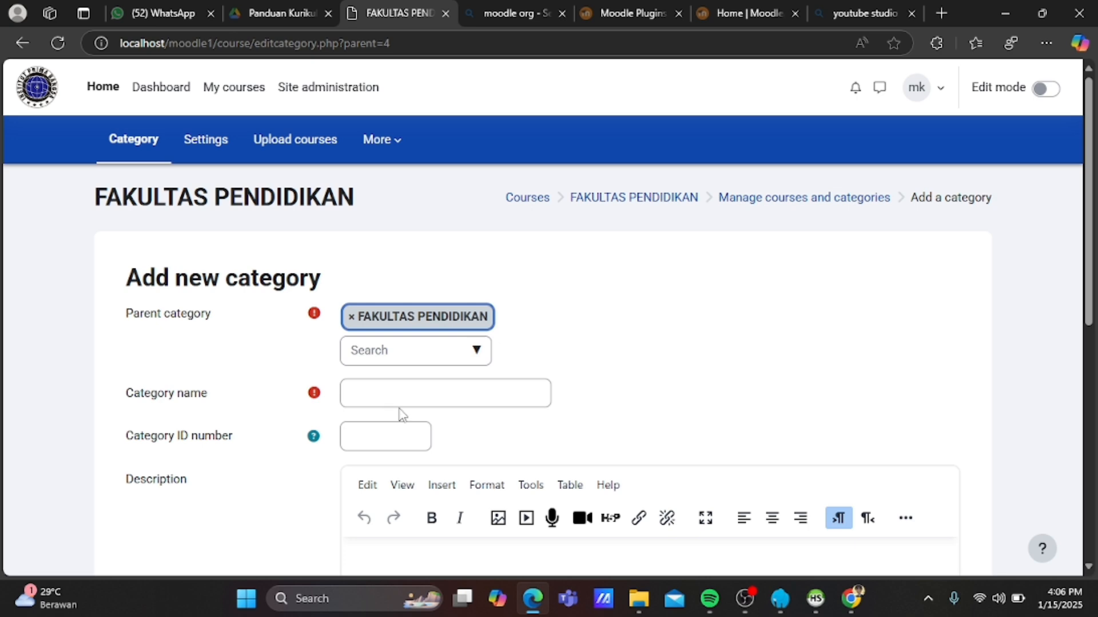
pyautogui.click(402, 400)
pyautogui.write('PE')
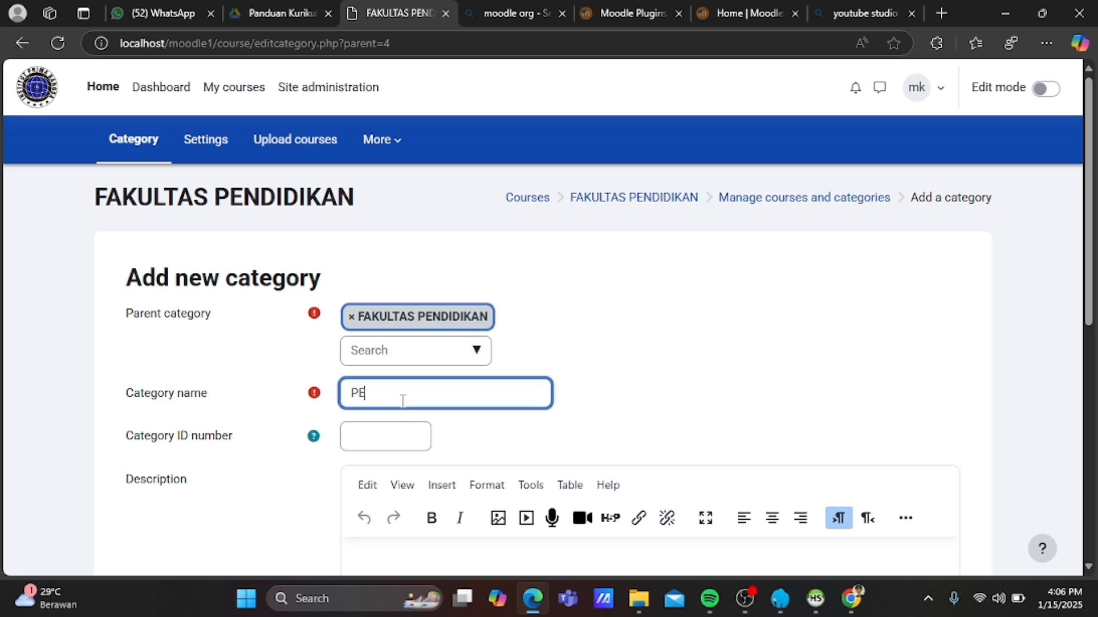
pyautogui.write('NDIDIKAN TEKNIK INFOR')
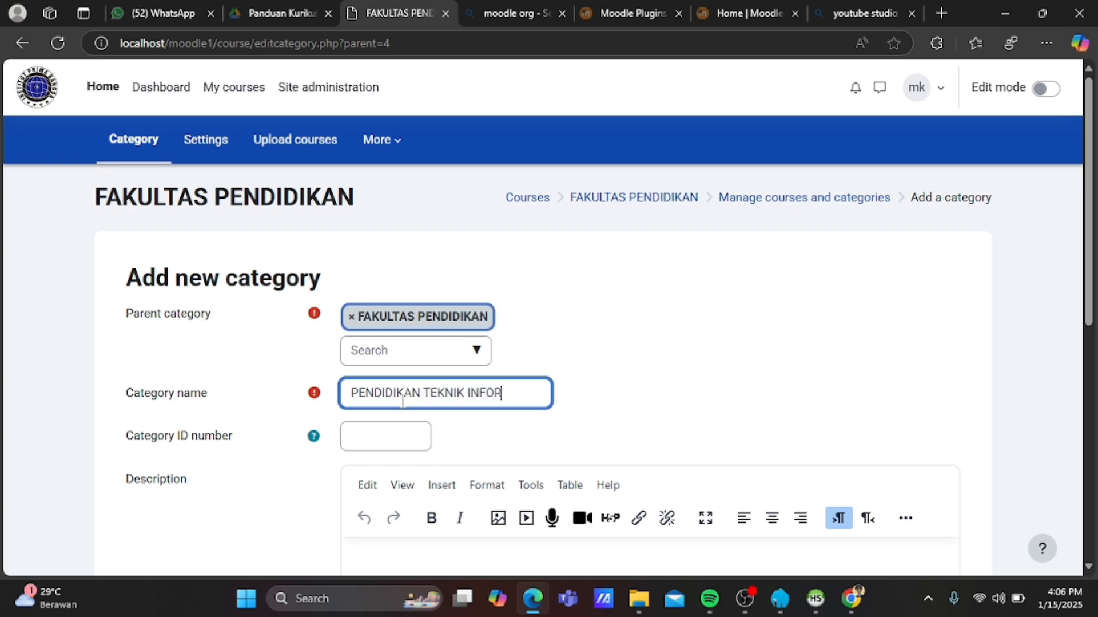
pyautogui.write('MATIKA')
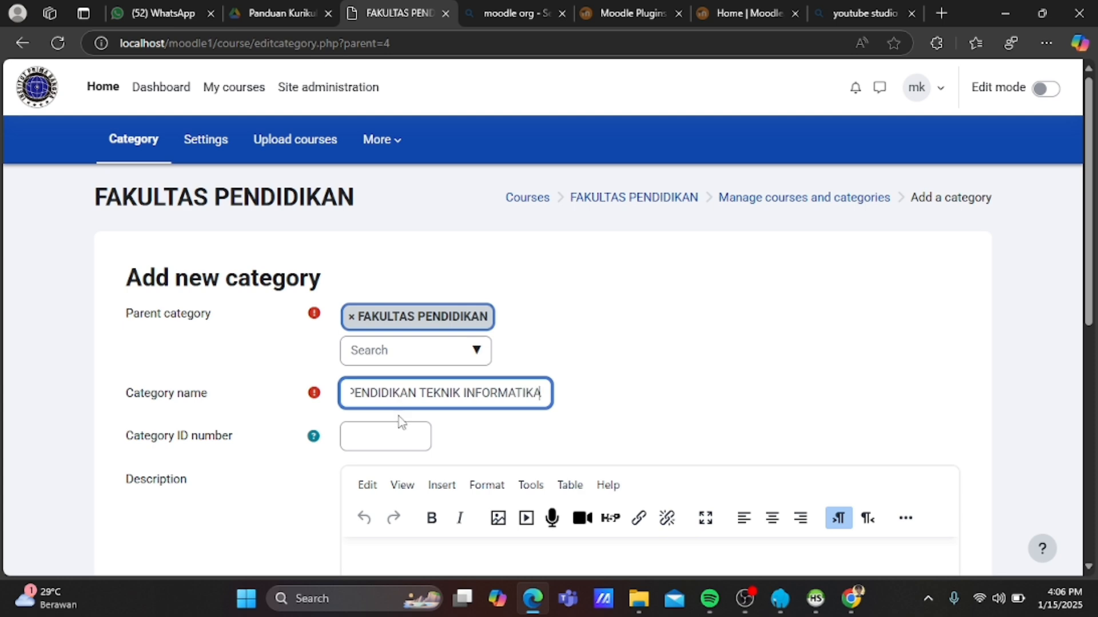
pyautogui.scroll(-5, 385, 444)
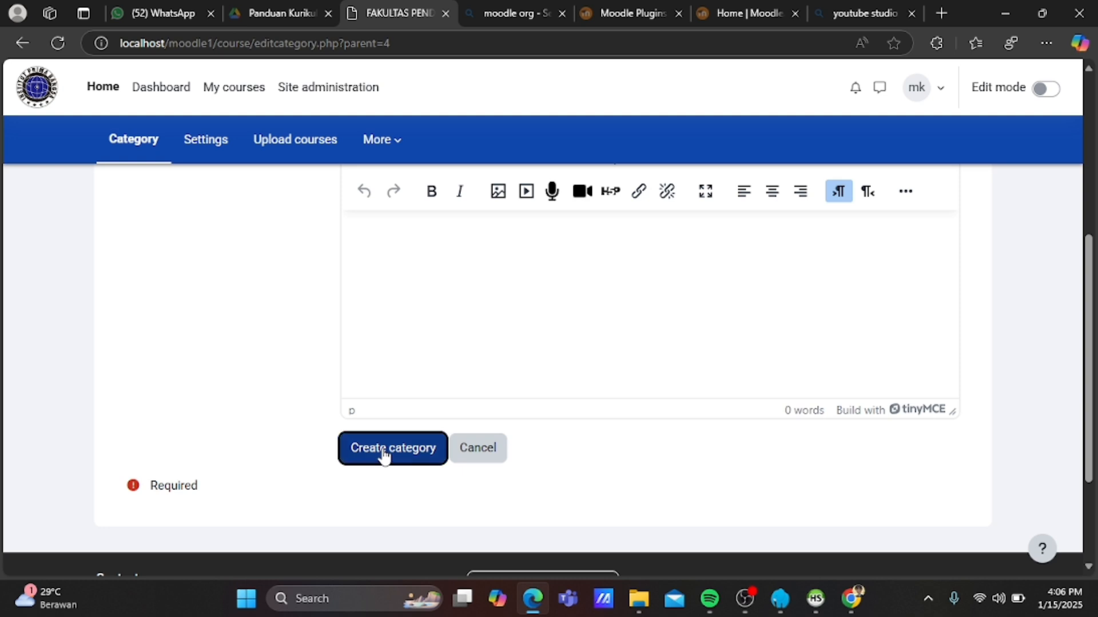
pyautogui.click(383, 452)
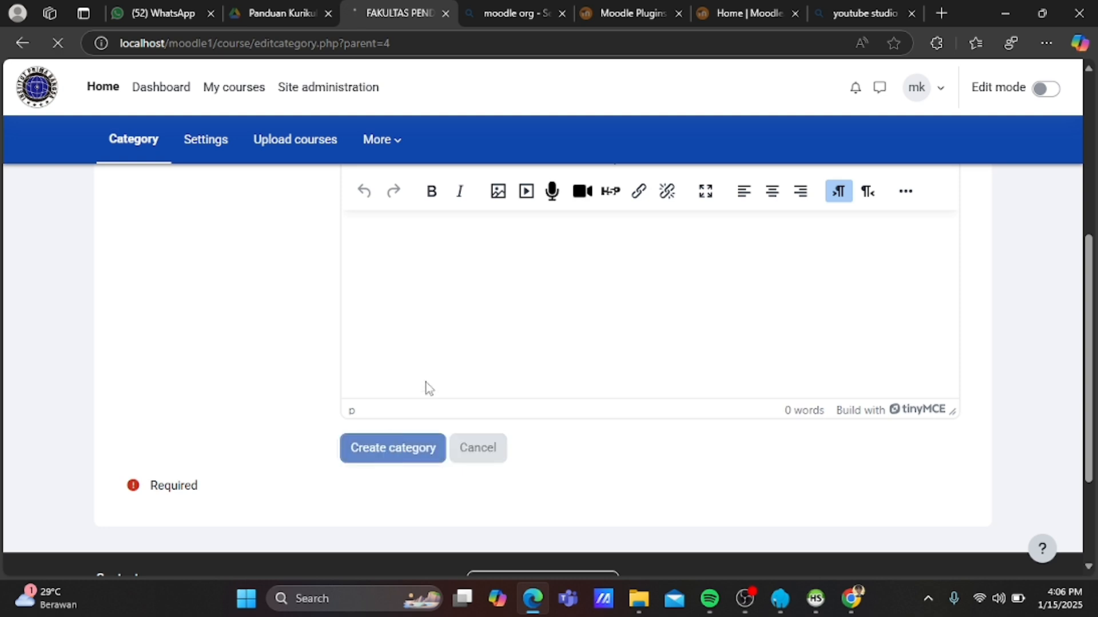
# Open the FAKULTAS TEKNIK category's management page.
pyautogui.scroll(1, 424, 387)
pyautogui.scroll(1, 427, 387)
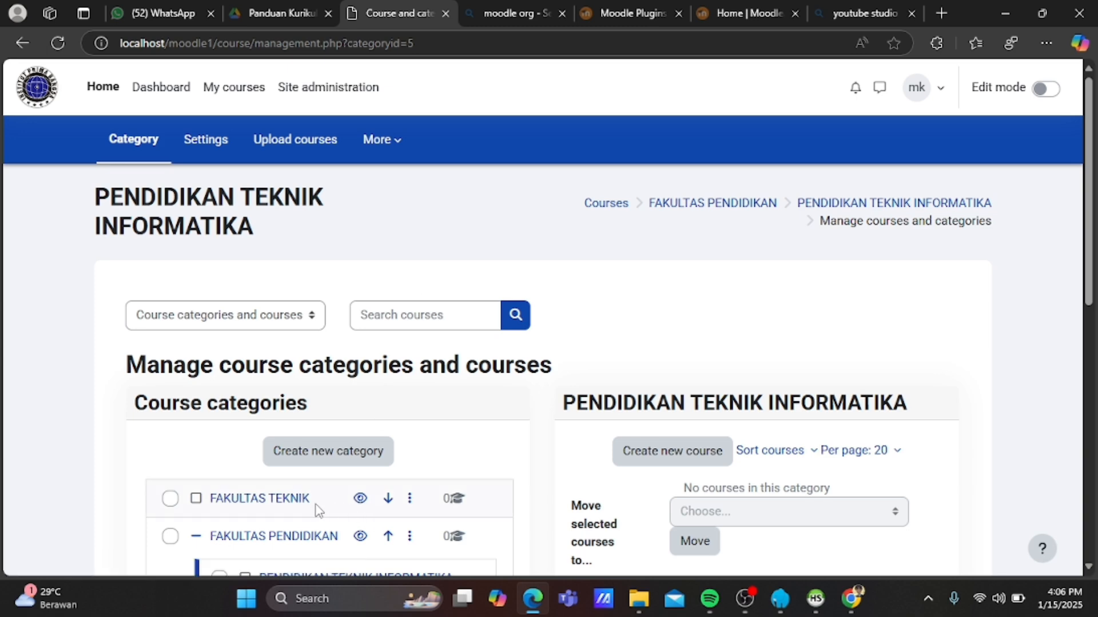
pyautogui.click(295, 508)
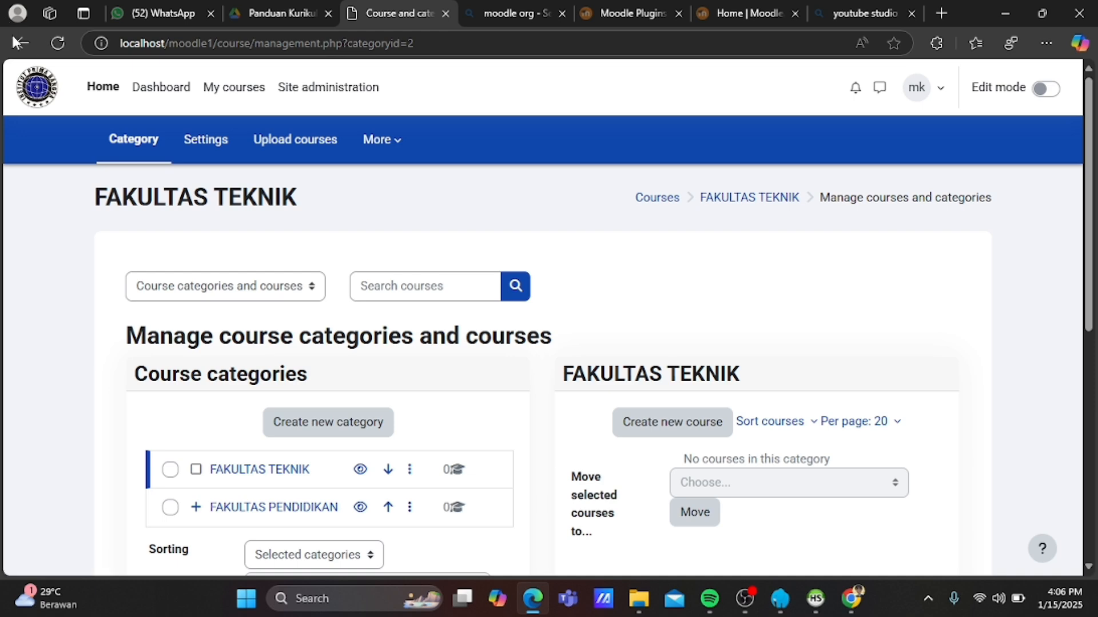
# Create a category named TEKNIK INFORMATIKA with FAKULTAS TEKNIK chosen as its parent.
pyautogui.click(21, 44)
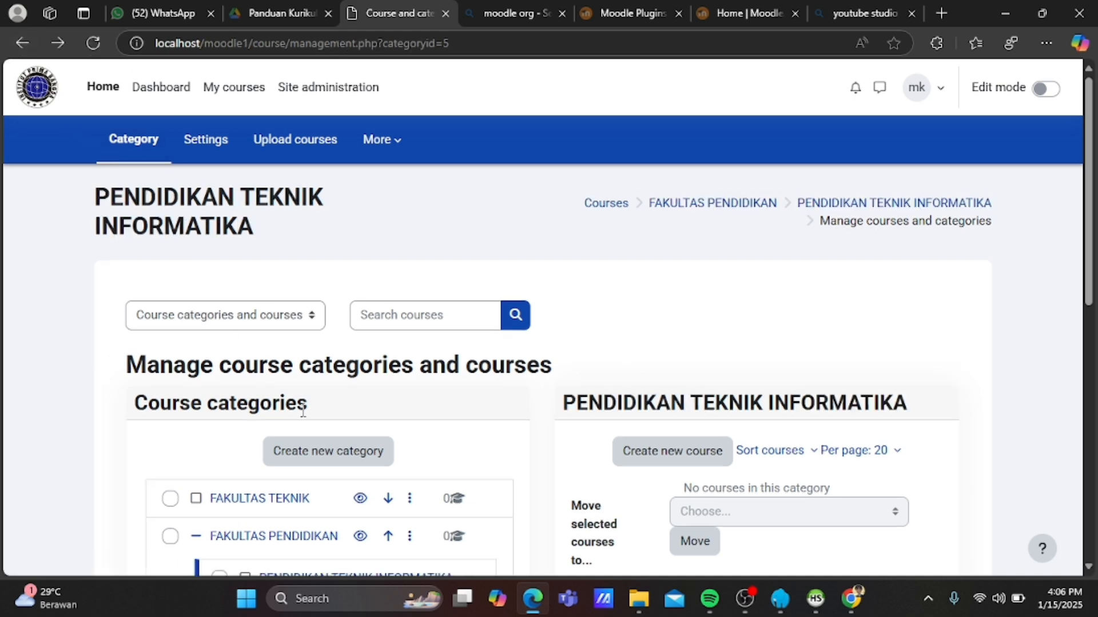
pyautogui.click(327, 458)
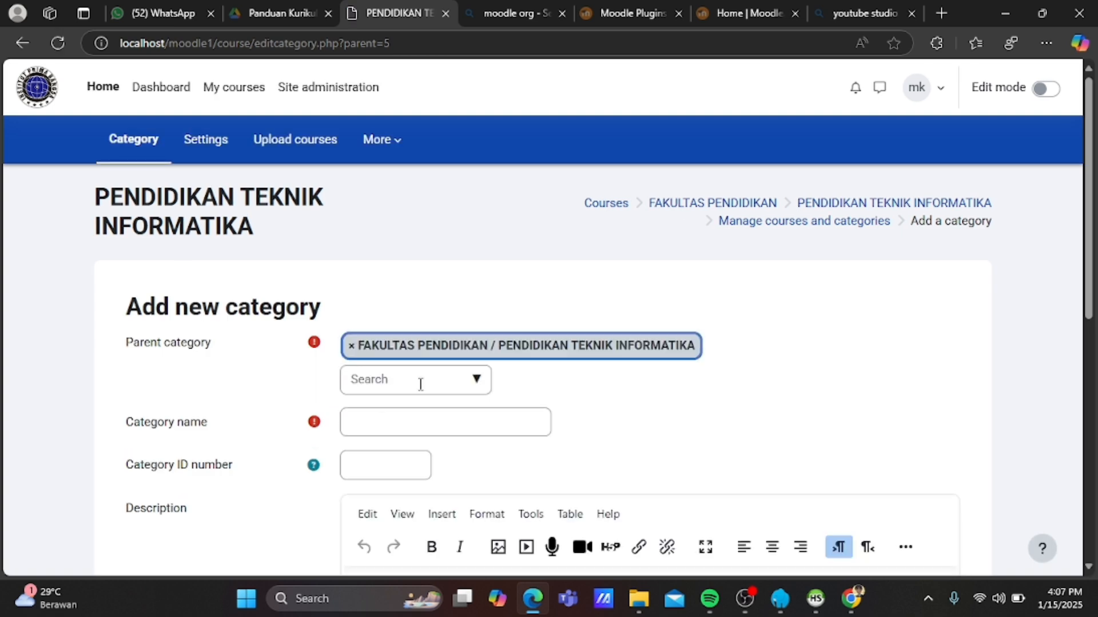
pyautogui.click(426, 408)
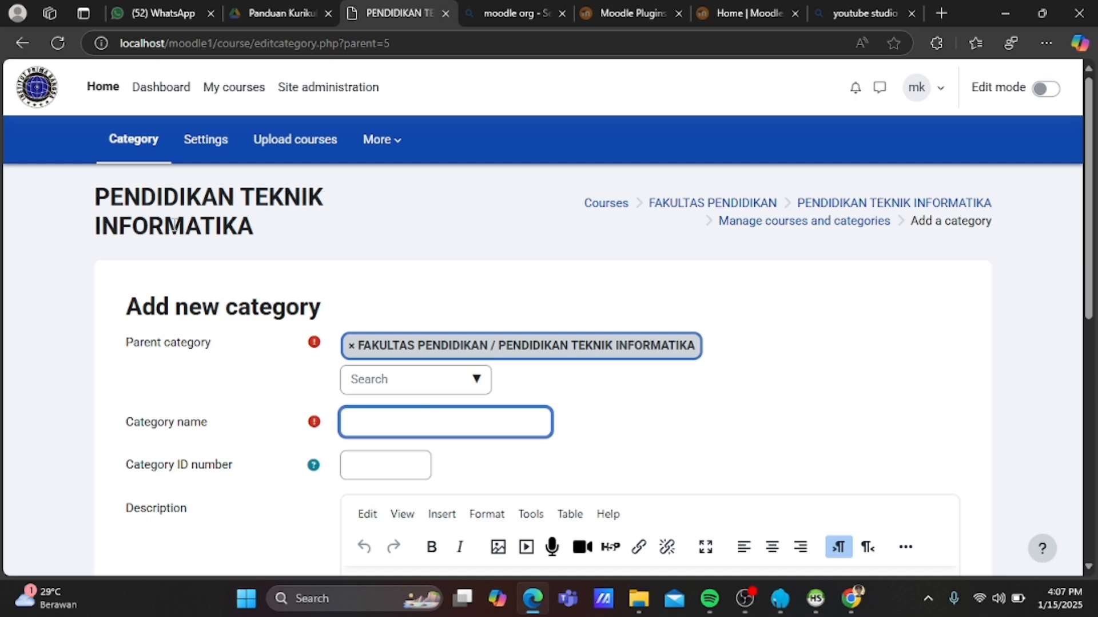
pyautogui.click(22, 42)
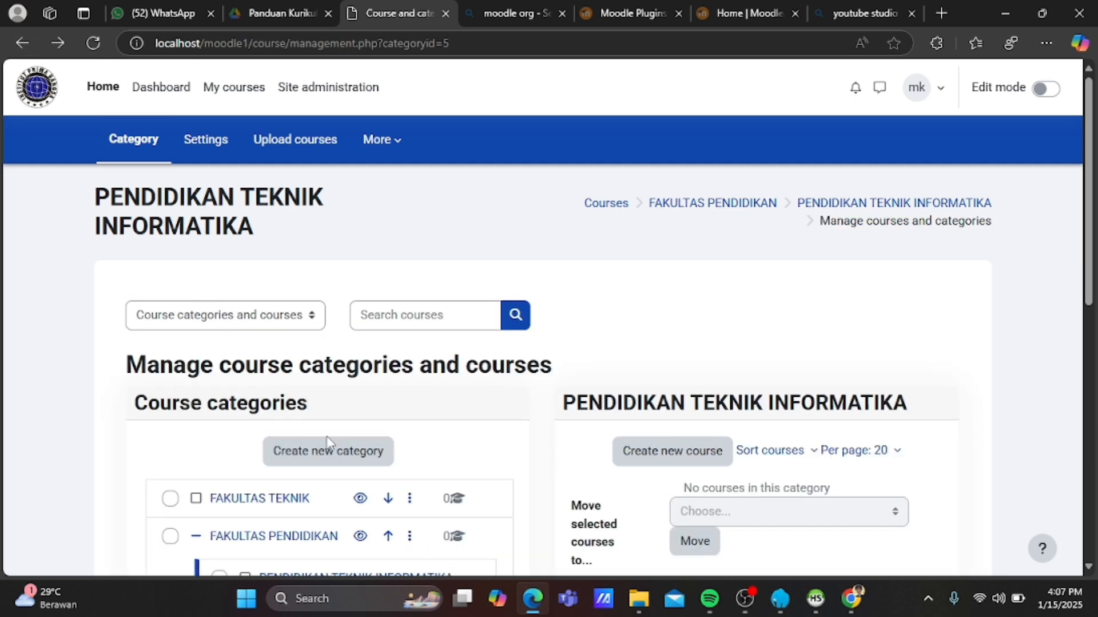
pyautogui.click(359, 467)
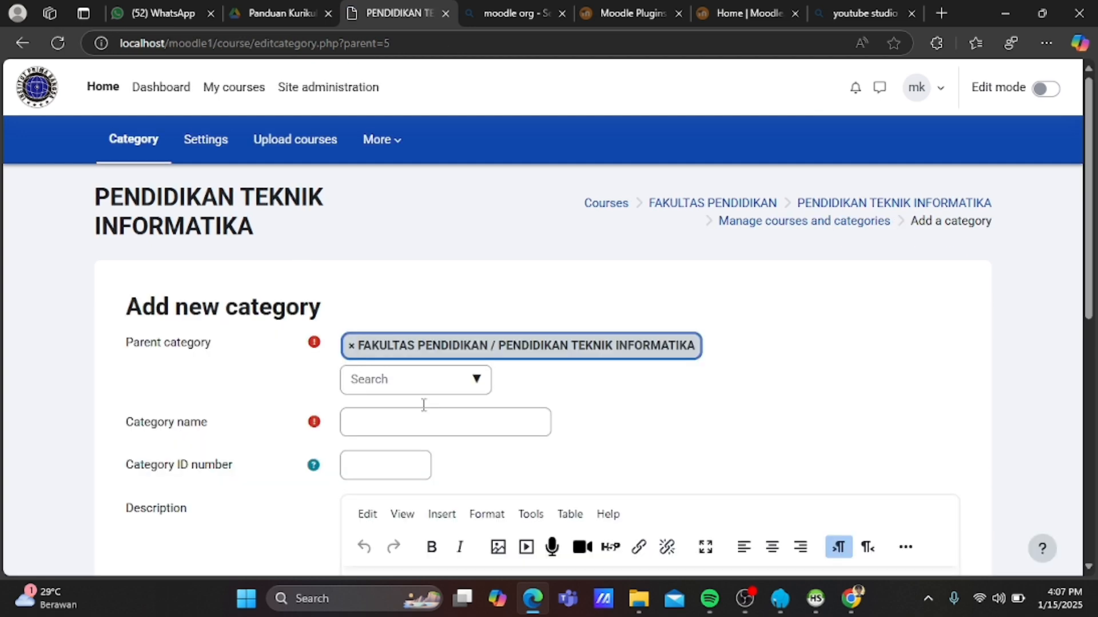
pyautogui.click(477, 380)
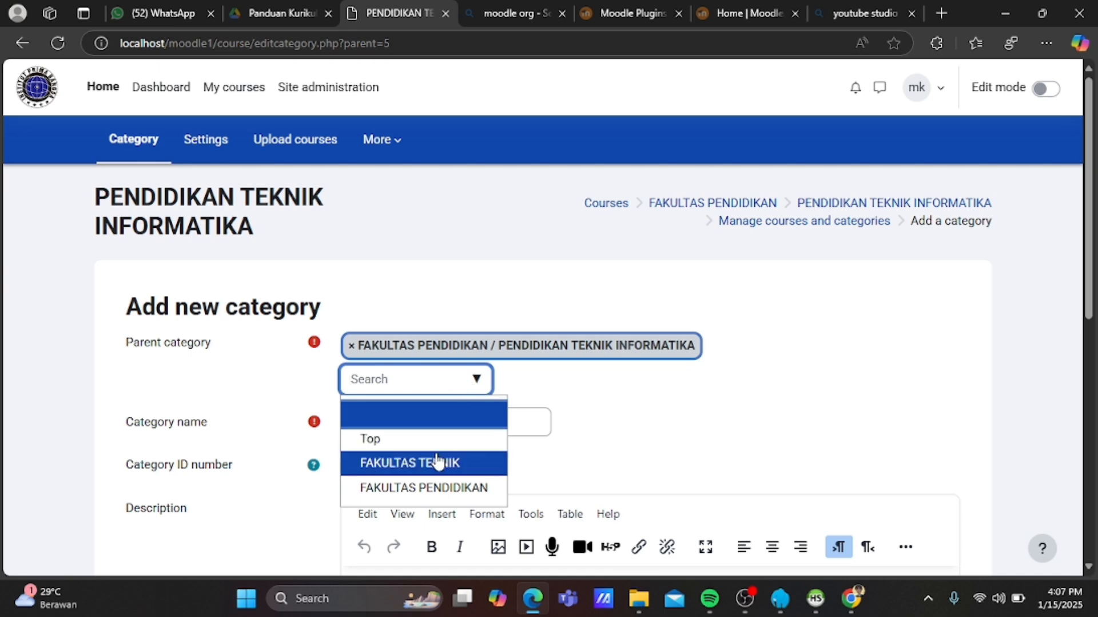
pyautogui.click(438, 462)
pyautogui.click(459, 424)
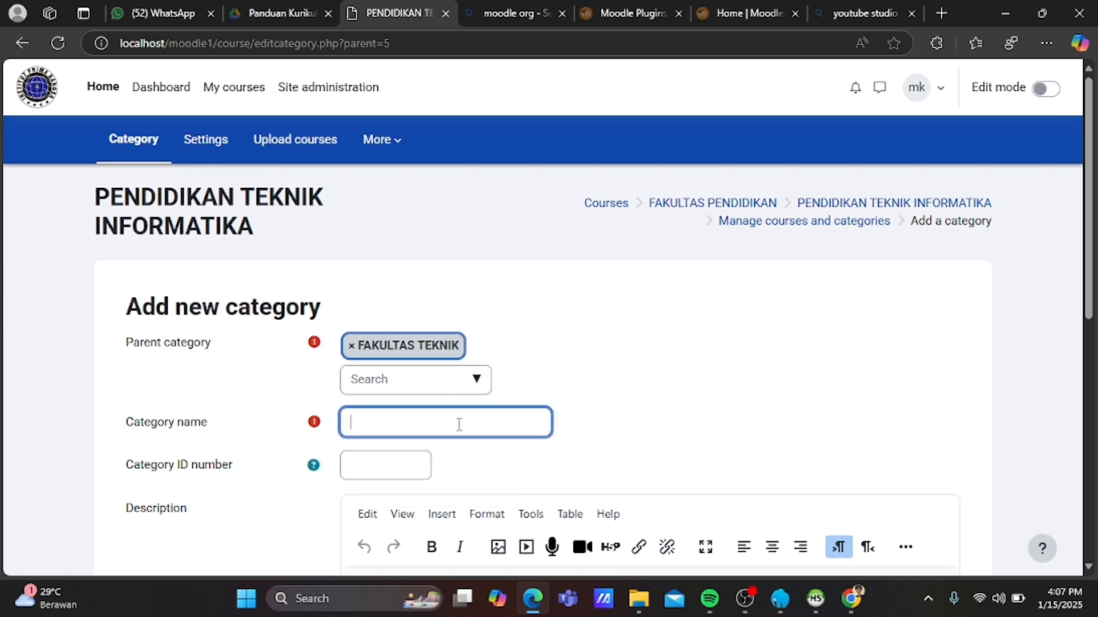
pyautogui.write('TEKNI')
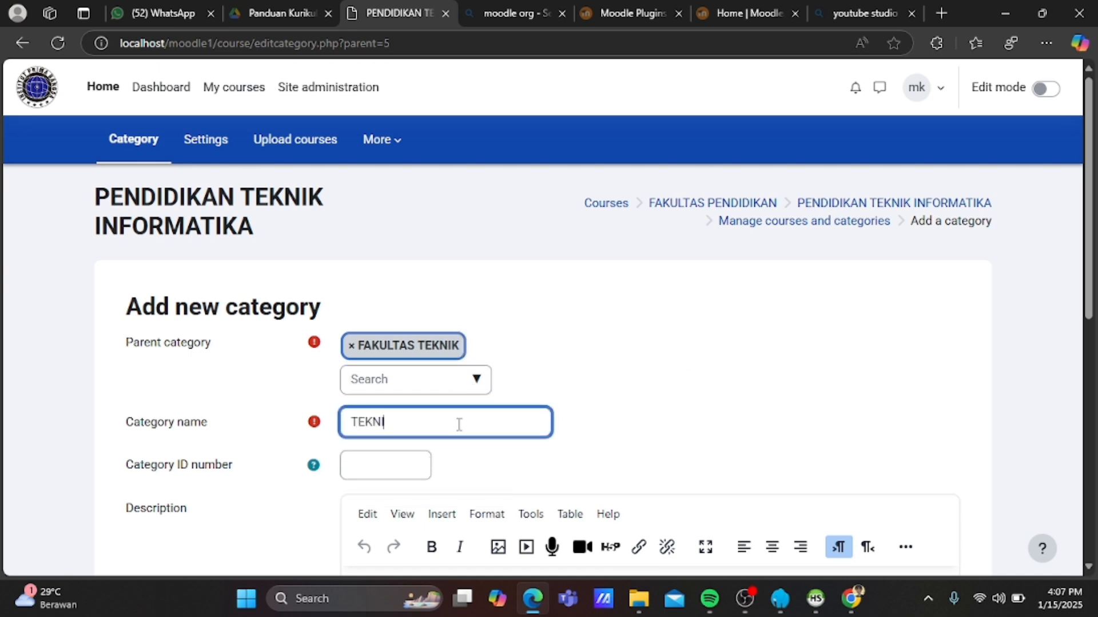
pyautogui.write('K INFORMATIKA')
pyautogui.scroll(-2, 460, 427)
pyautogui.scroll(-3, 459, 430)
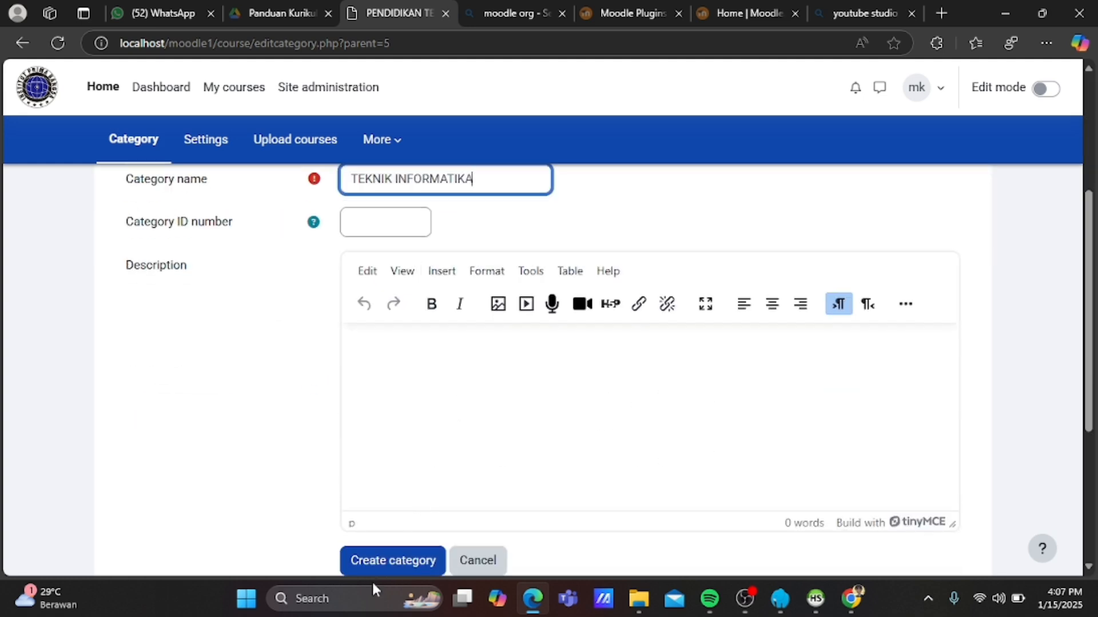
pyautogui.click(387, 562)
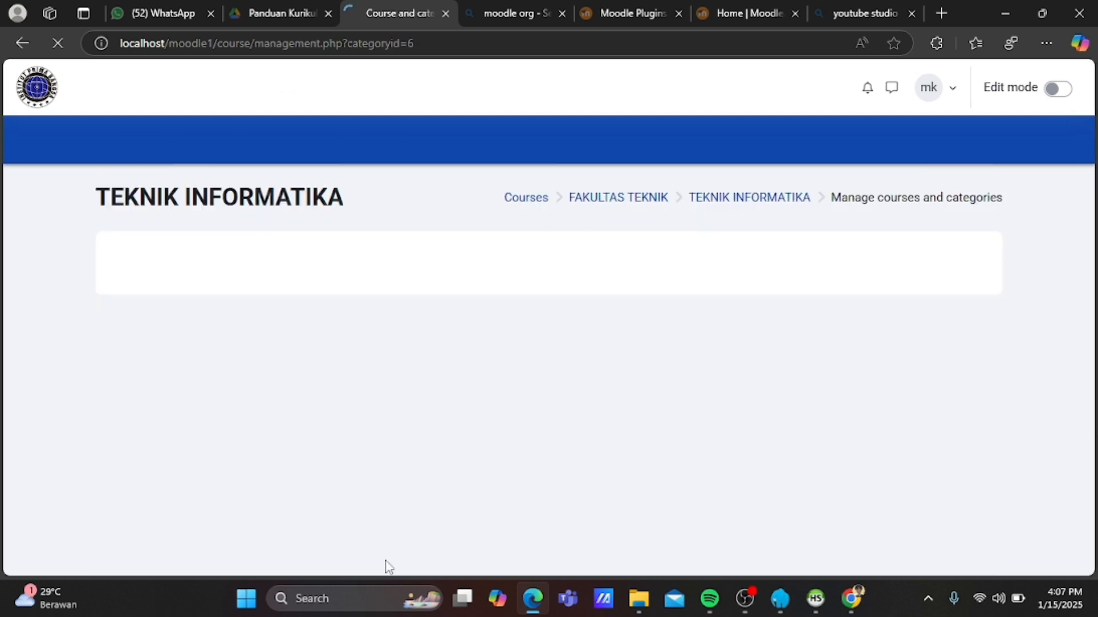
pyautogui.scroll(-2, 398, 430)
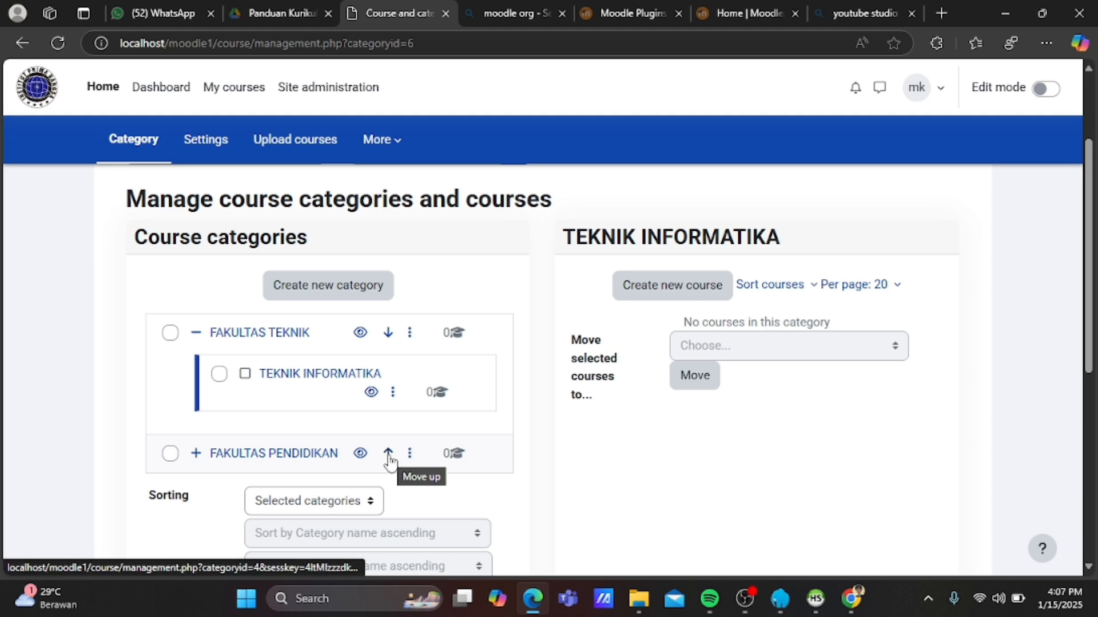
pyautogui.click(389, 457)
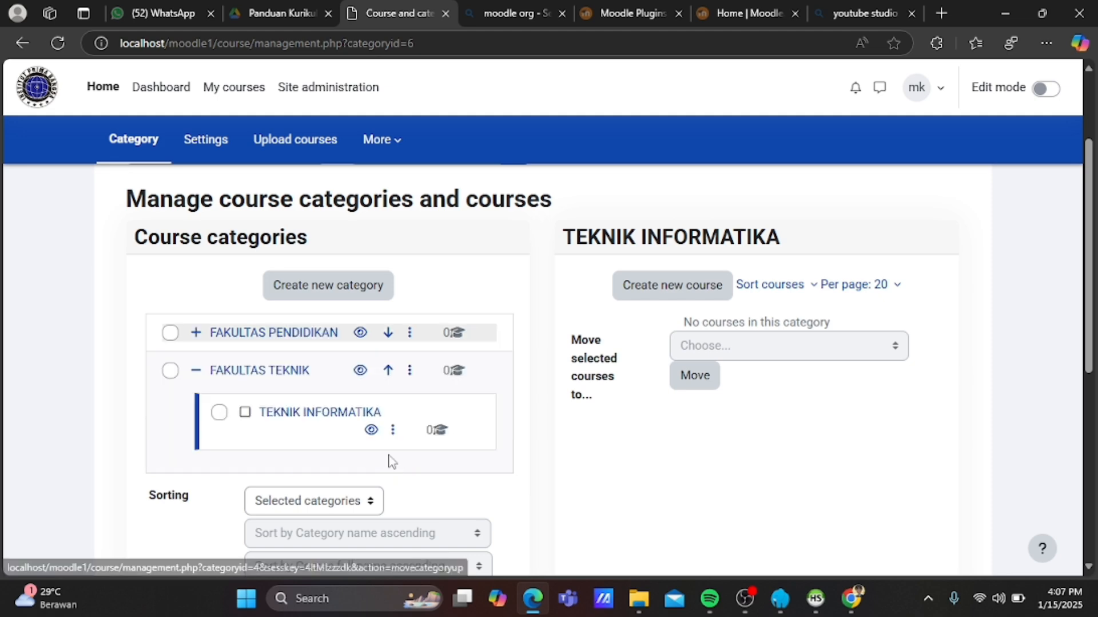
pyautogui.click(388, 371)
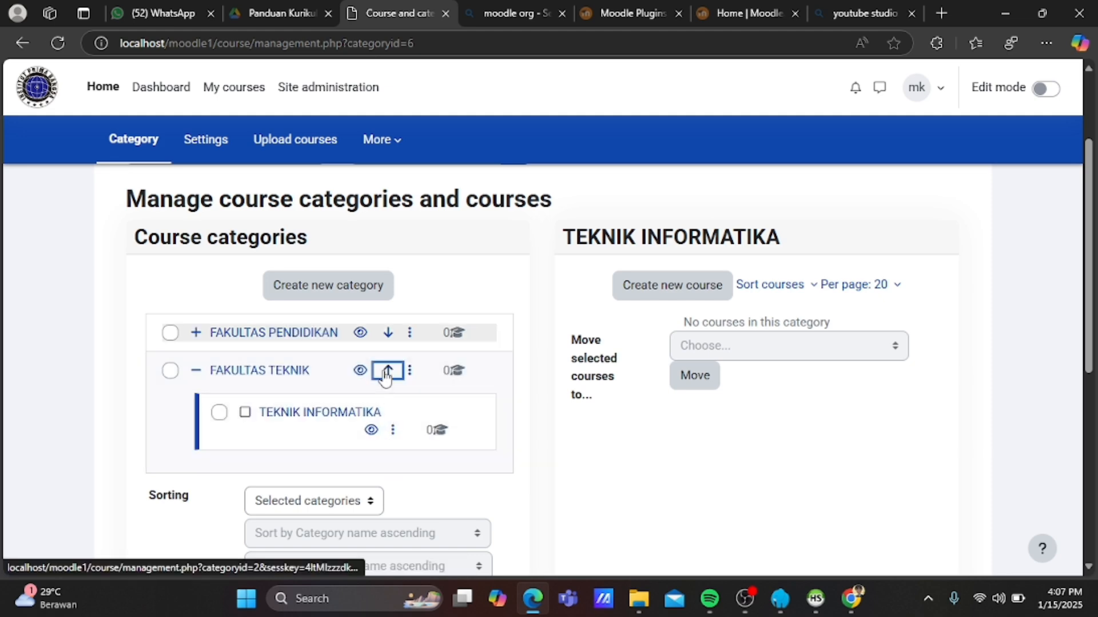
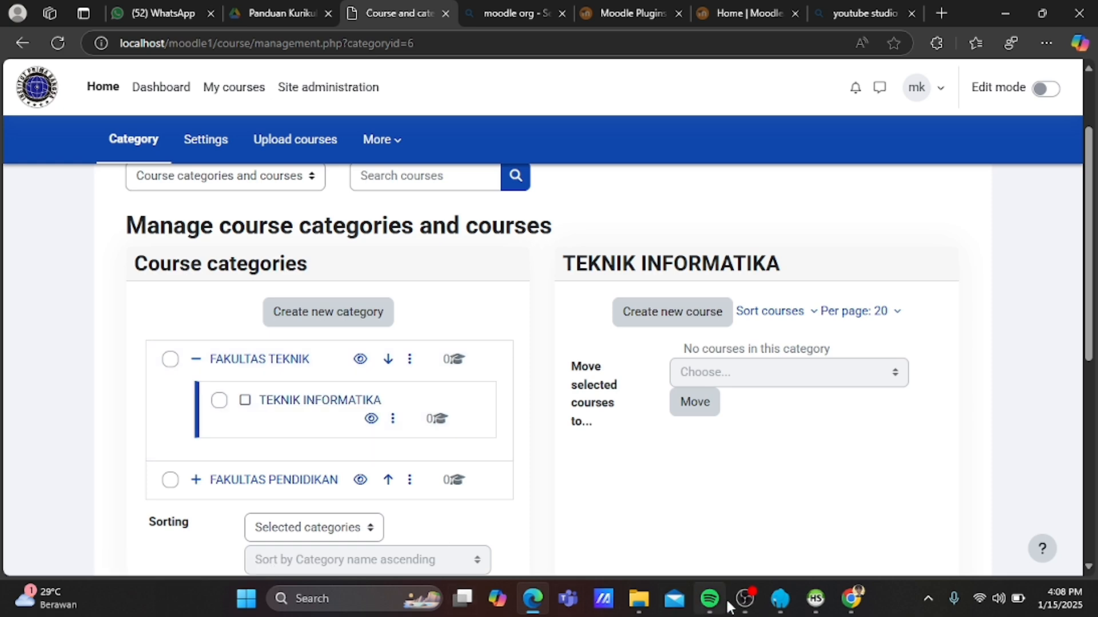
# Add a category named GANJIL beneath TEKNIK INFORMATIKA in FAKULTAS TEKNIK.
pyautogui.moveTo(739, 605)
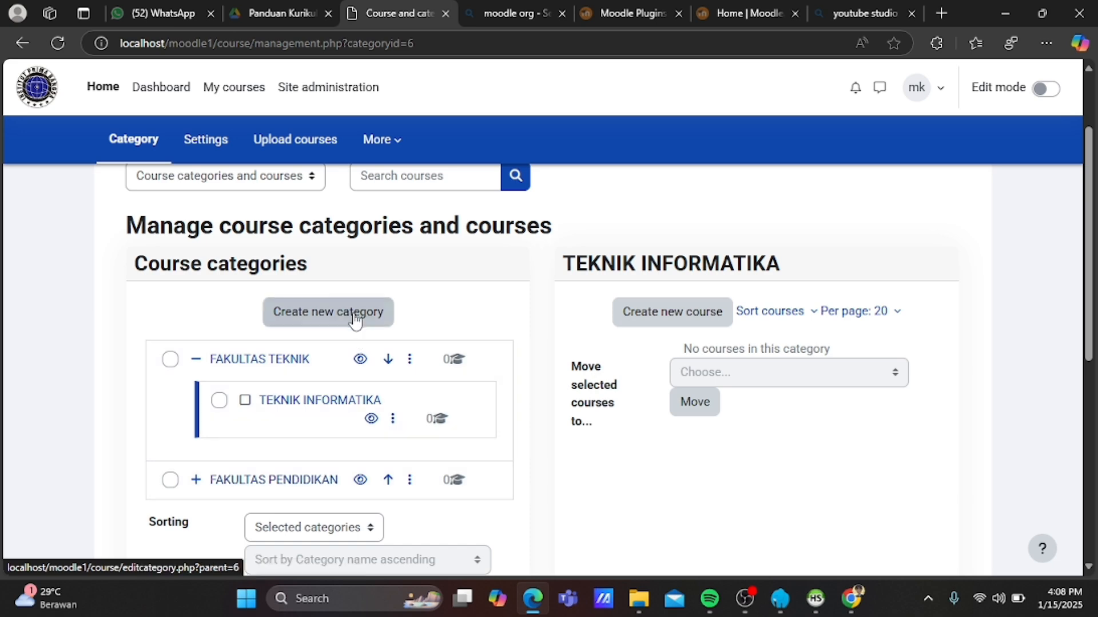
pyautogui.click(324, 313)
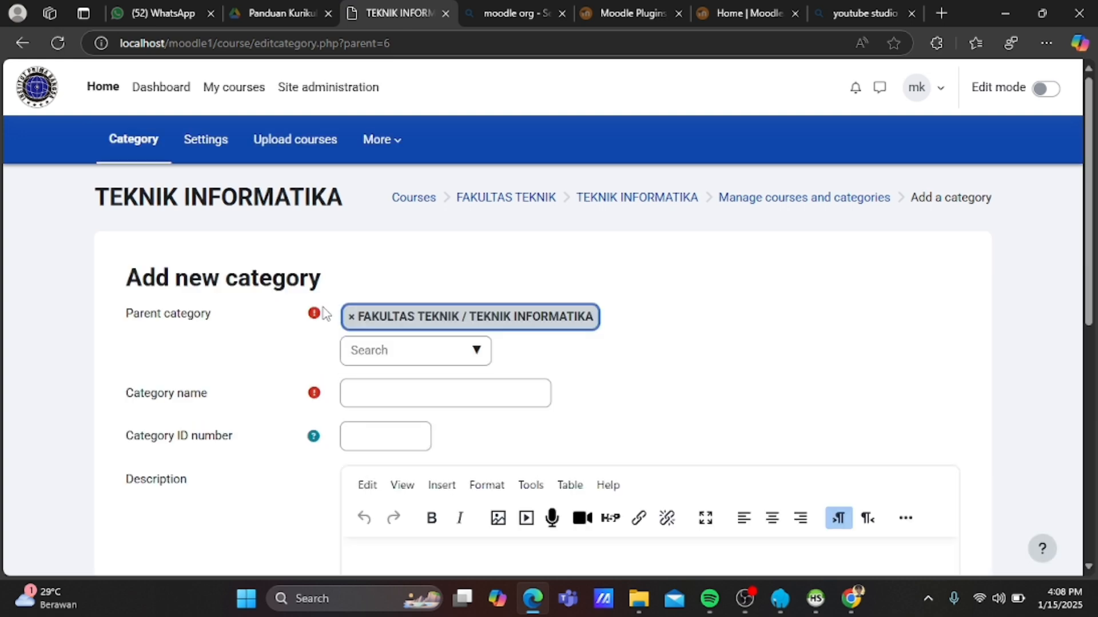
pyautogui.click(422, 388)
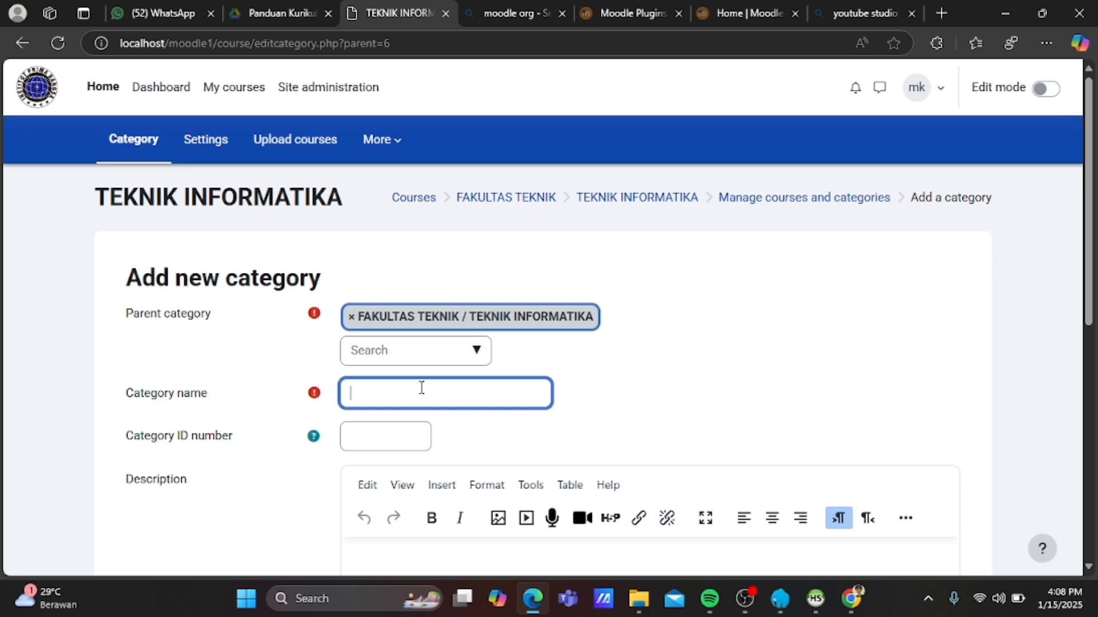
pyautogui.write('GANJIL')
pyautogui.click(396, 433)
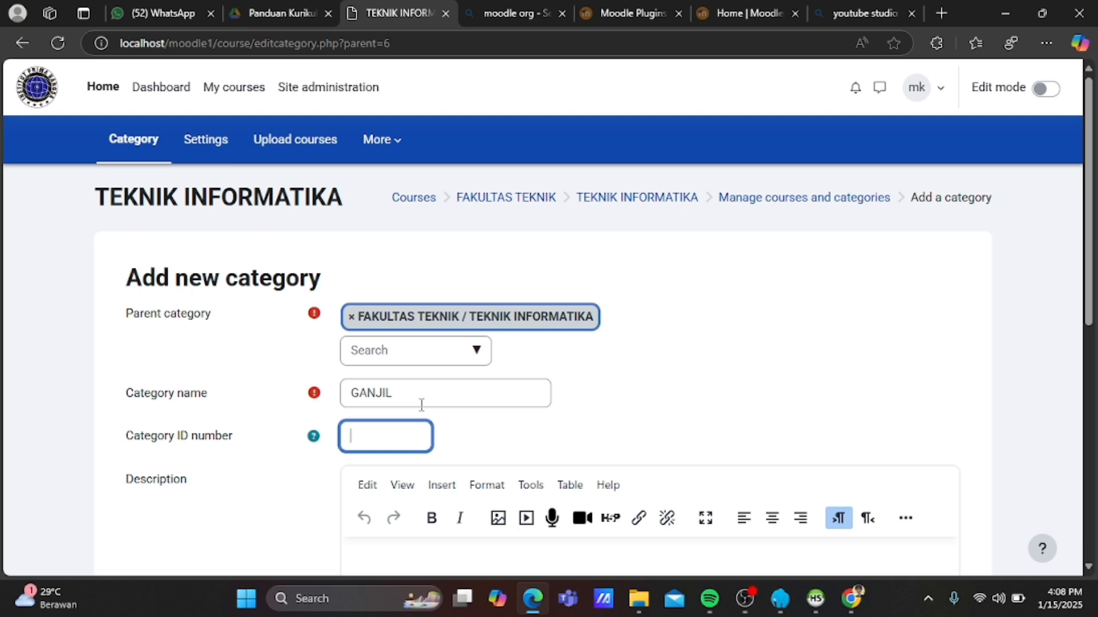
pyautogui.scroll(-5, 421, 404)
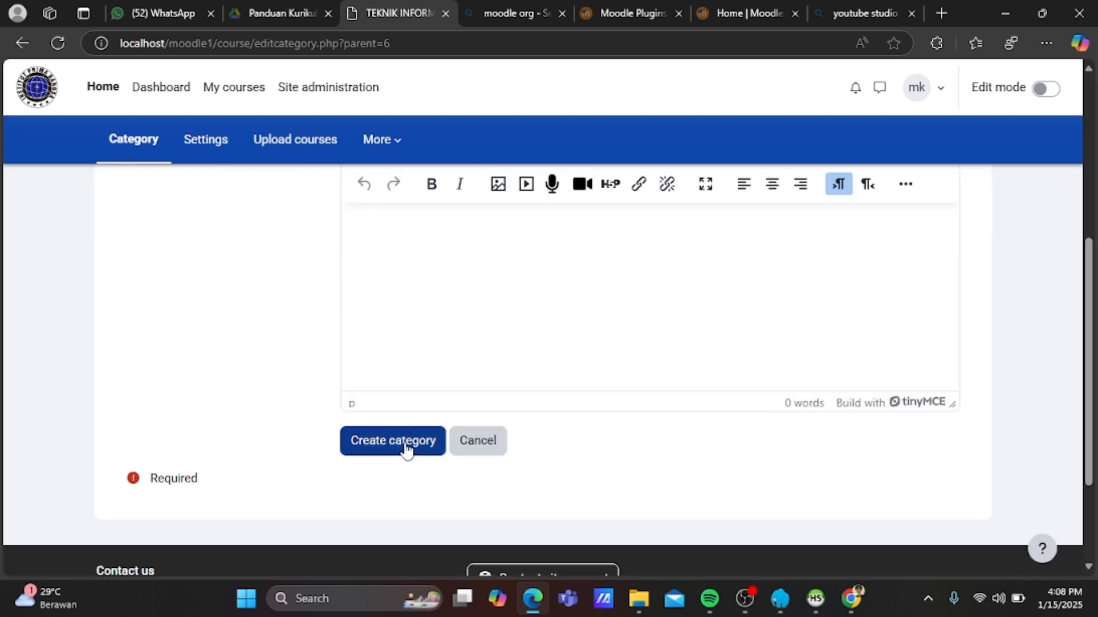
pyautogui.click(407, 449)
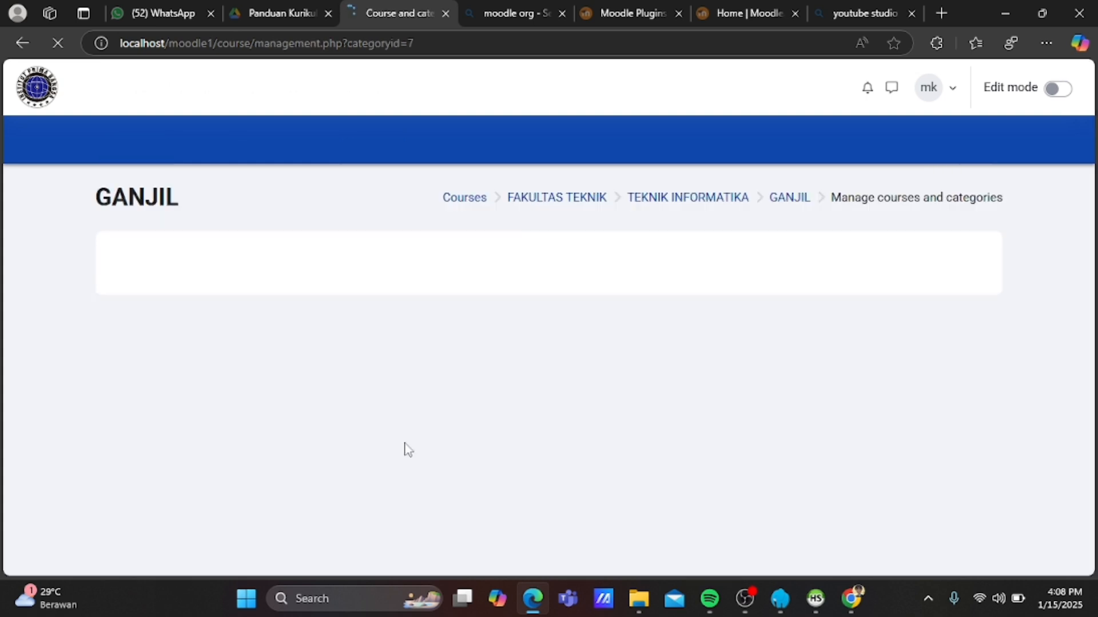
pyautogui.scroll(-2, 359, 493)
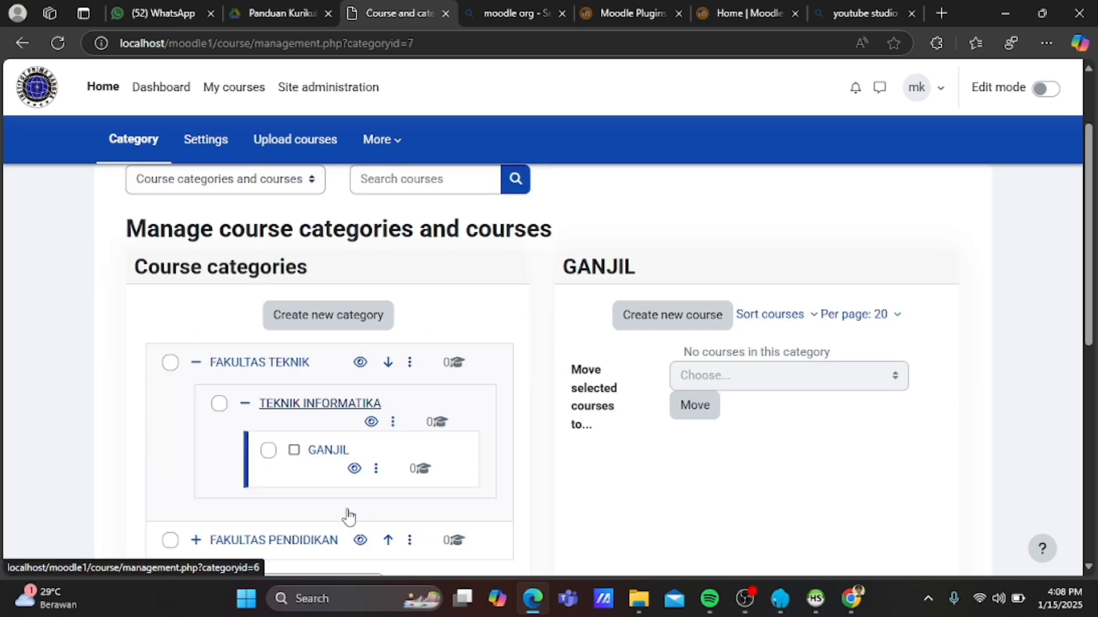
pyautogui.scroll(-1, 314, 552)
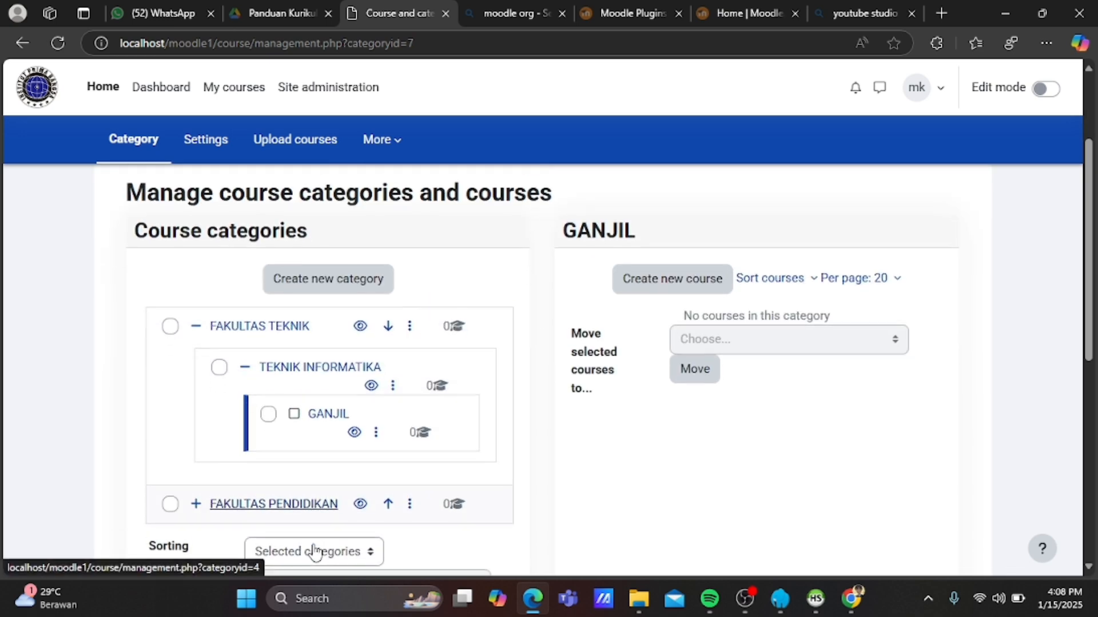
# Create a category named 1 inside GANJIL.
pyautogui.click(366, 268)
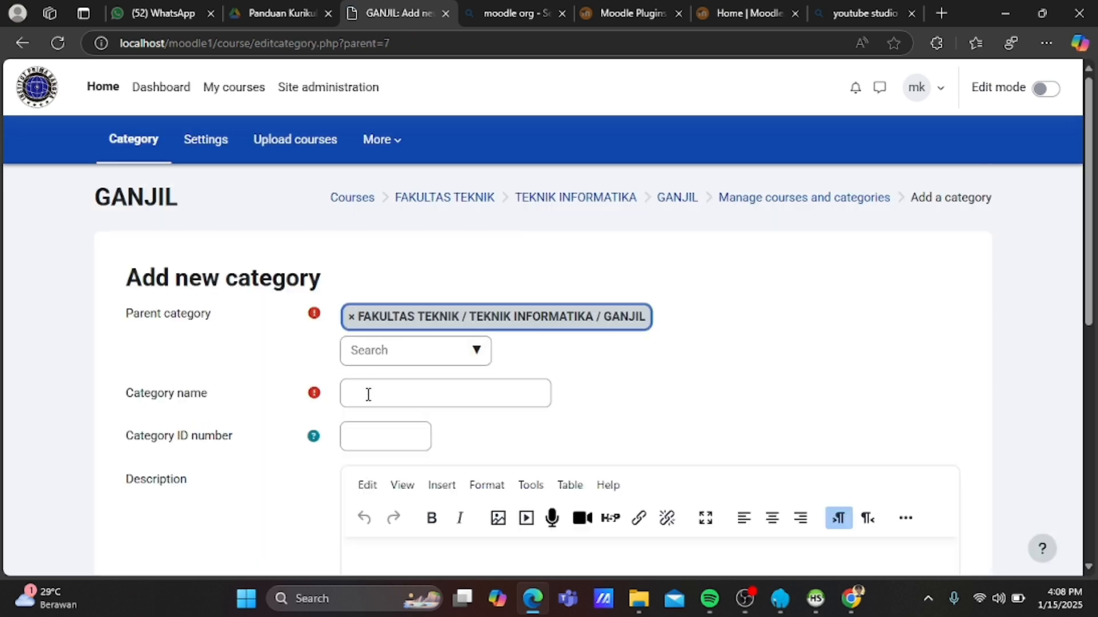
pyautogui.click(368, 394)
pyautogui.write('1')
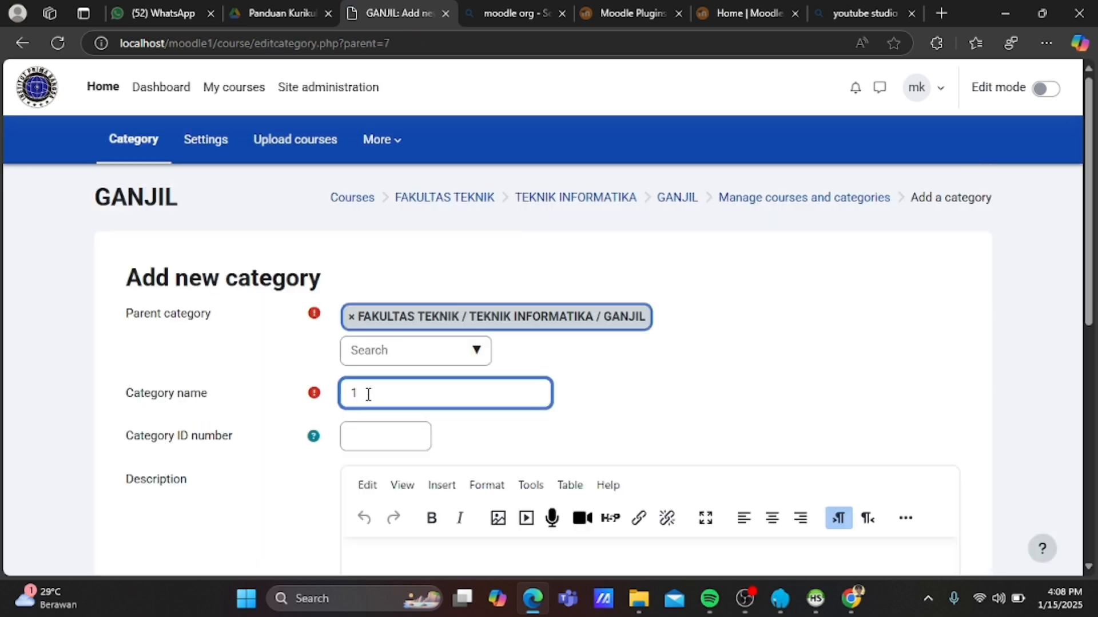
pyautogui.scroll(-6, 368, 394)
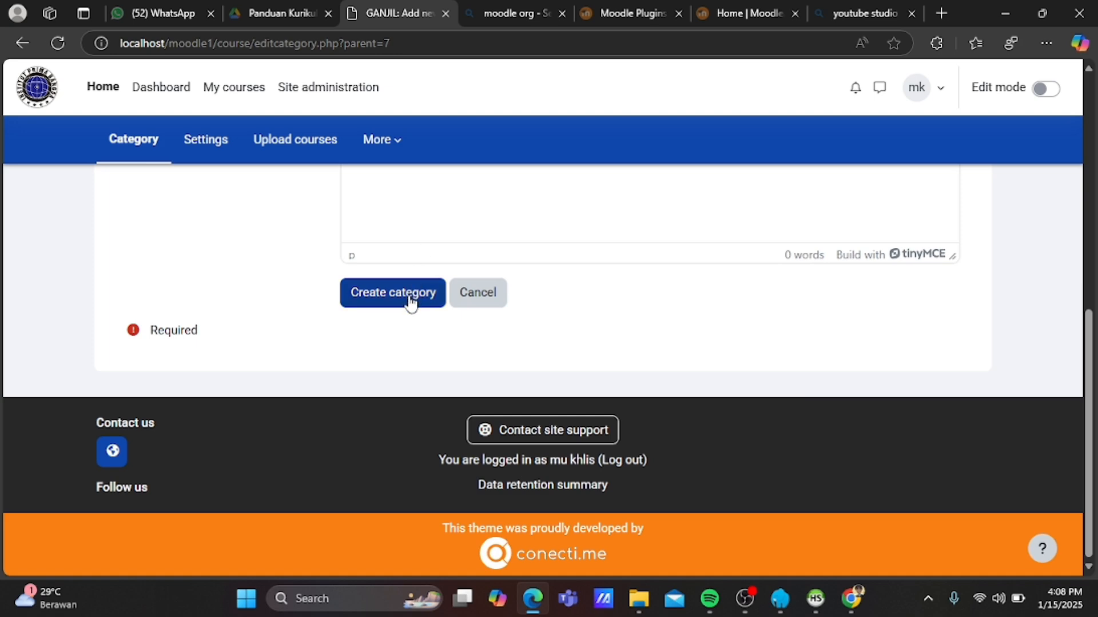
pyautogui.click(410, 295)
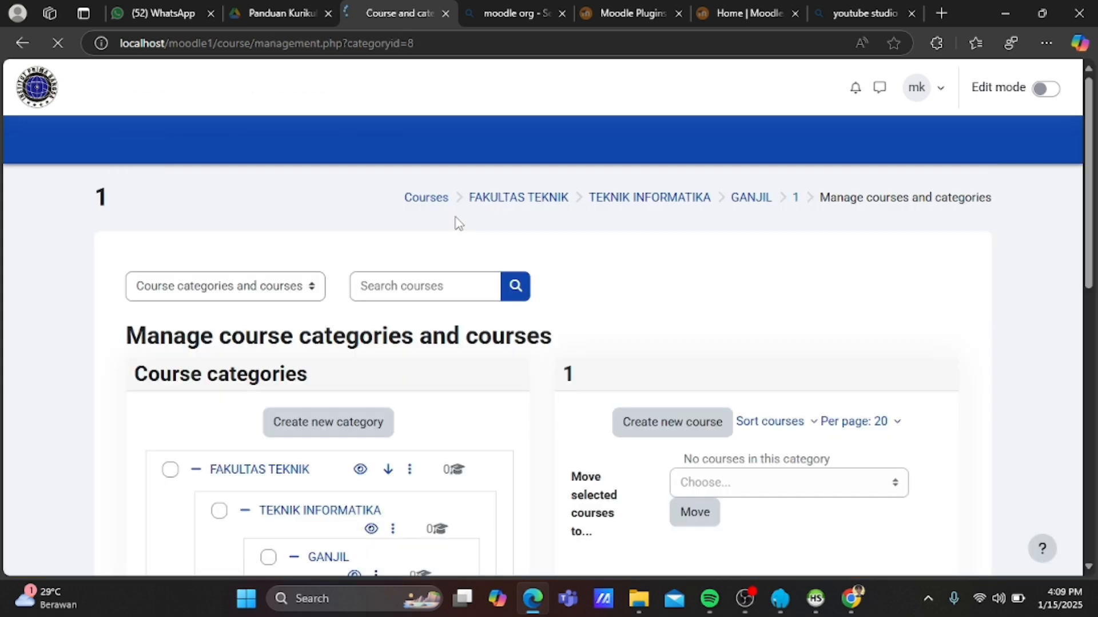
# Show the course listing of category 1.
pyautogui.scroll(-2, 392, 385)
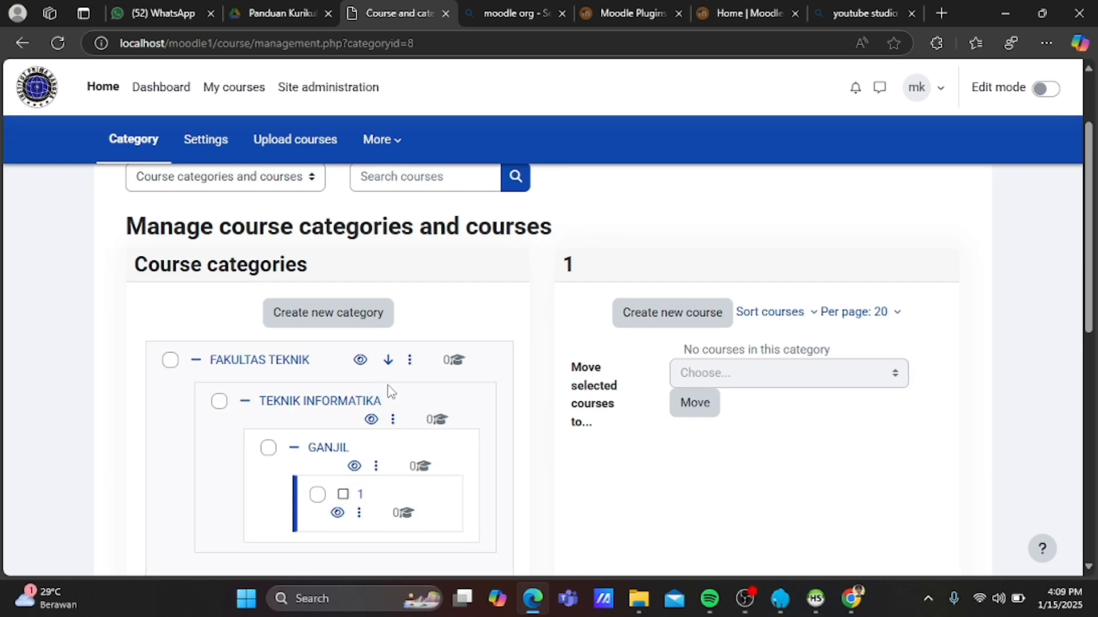
pyautogui.scroll(-1, 389, 392)
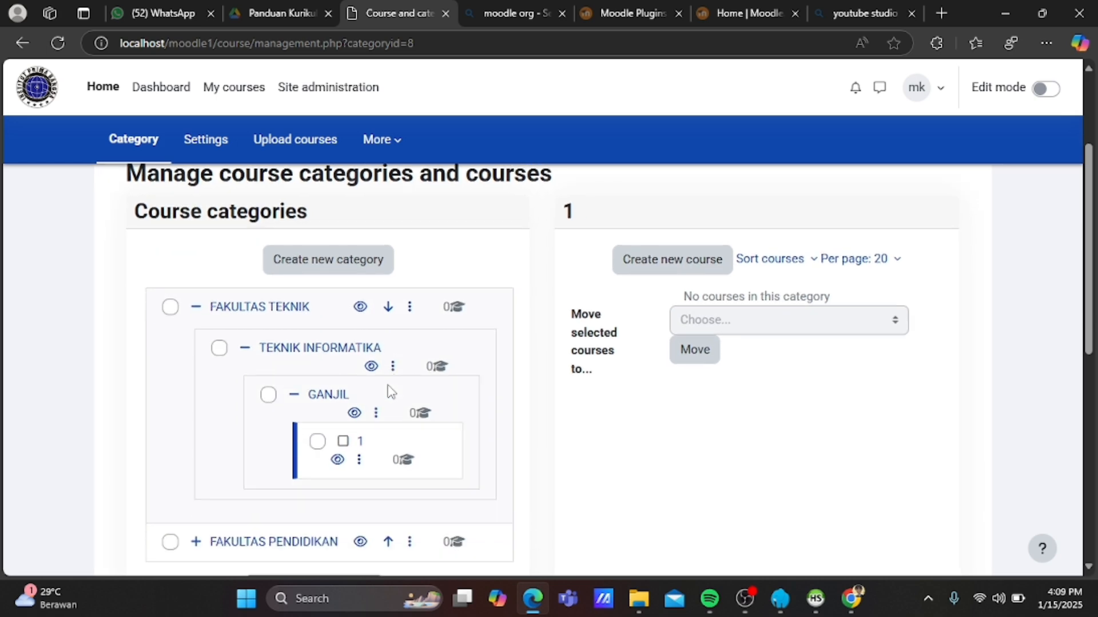
pyautogui.click(360, 441)
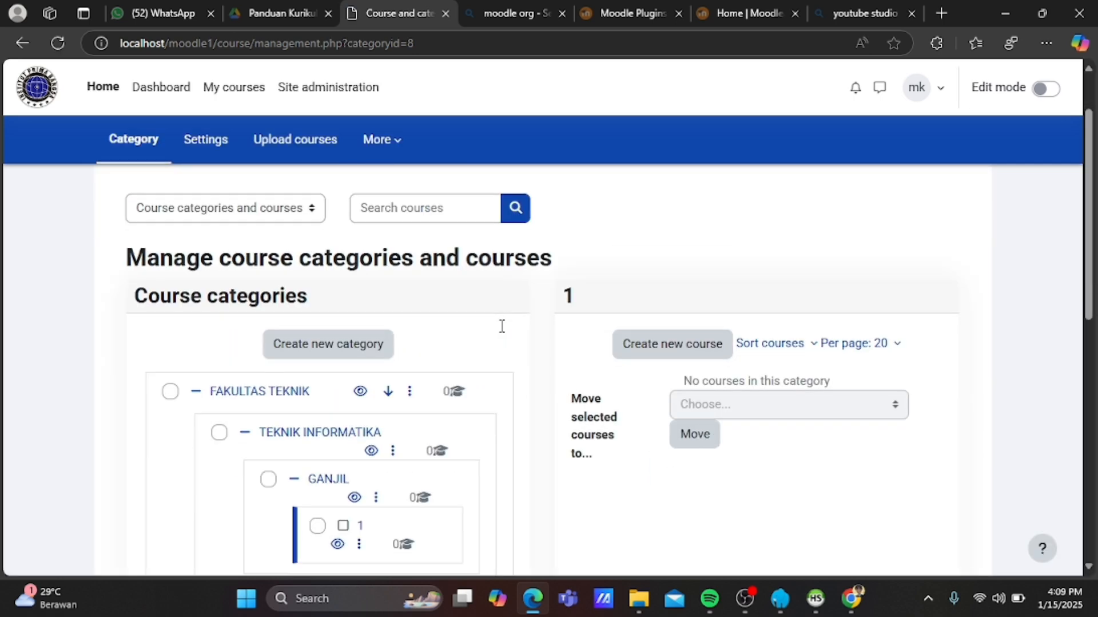
pyautogui.scroll(-1, 502, 332)
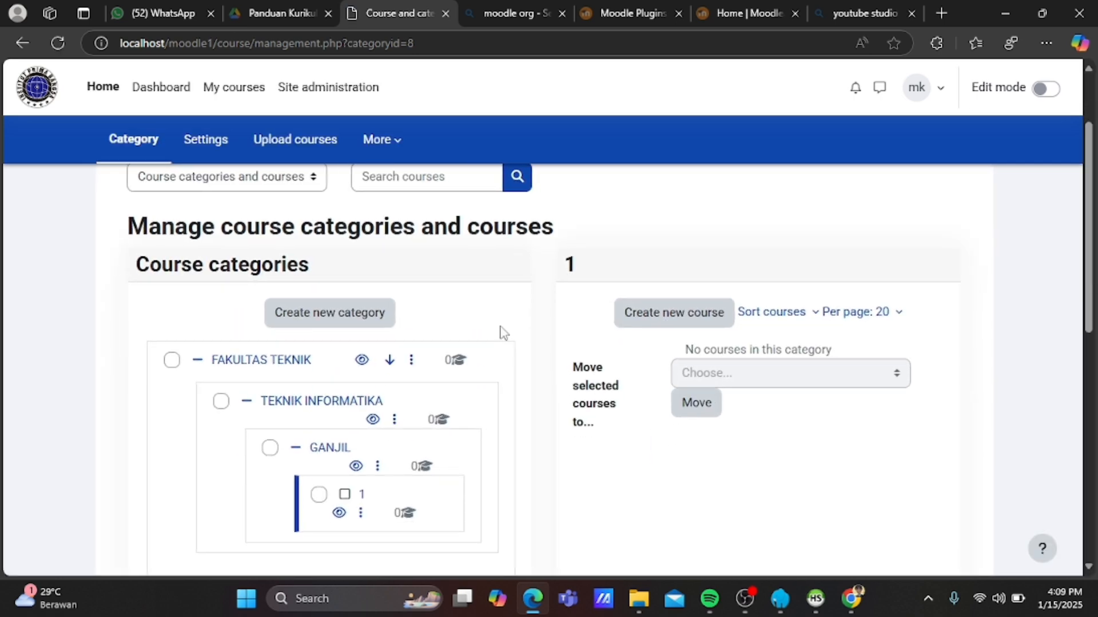
# Add a course with full name E-LEARNING and short name ELE, then save and return.
pyautogui.click(653, 320)
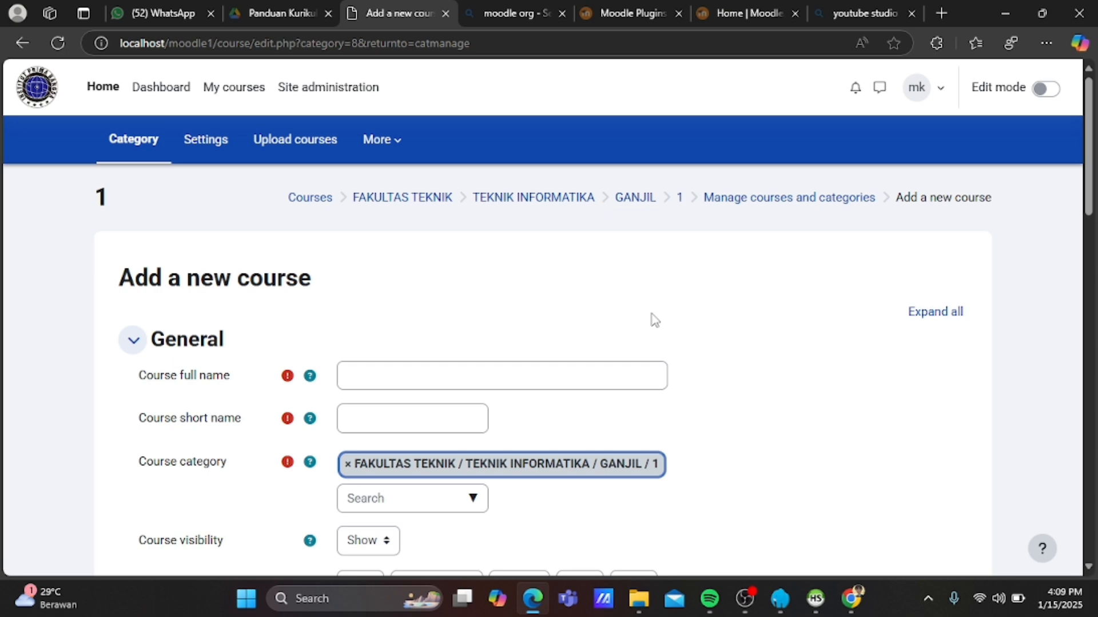
pyautogui.click(451, 379)
pyautogui.write('ELE')
pyautogui.press('BackSpace')
pyautogui.press('BackSpace')
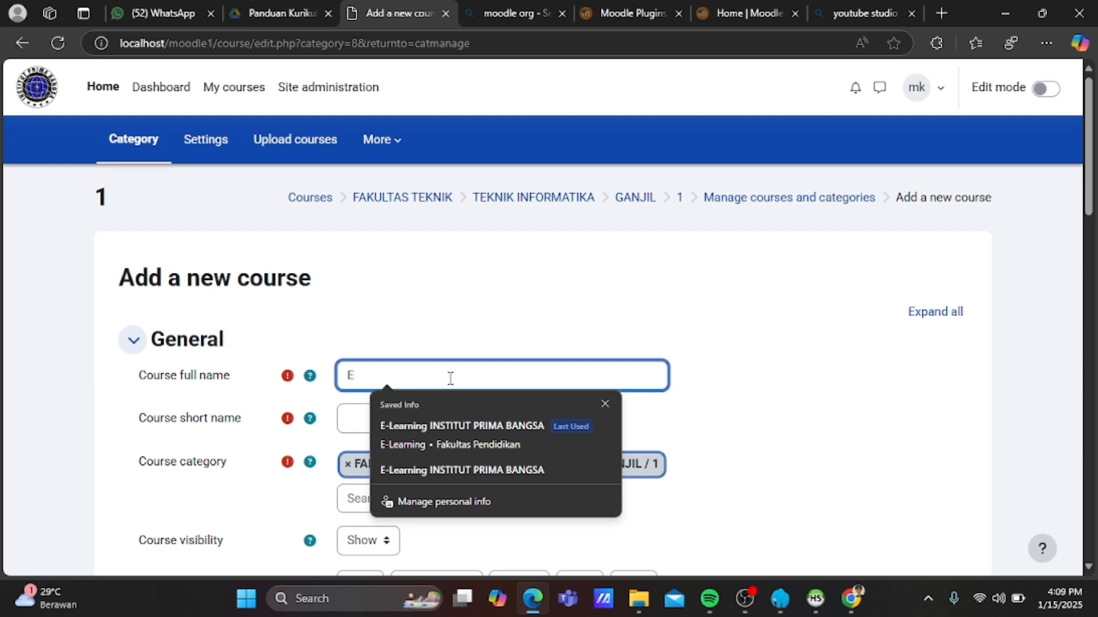
pyautogui.write('-LE')
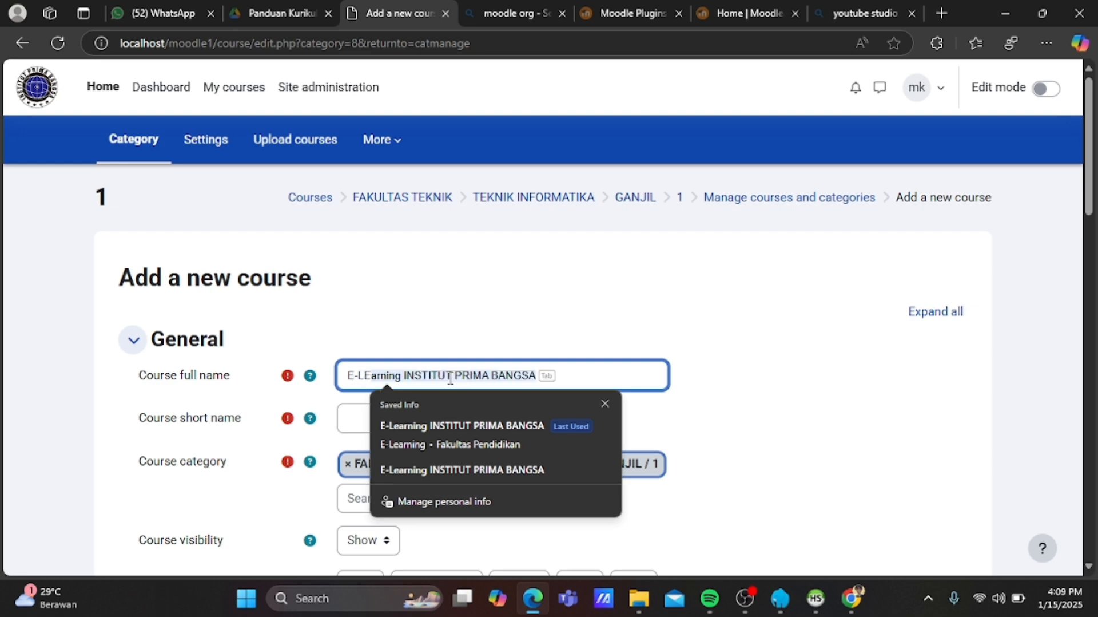
pyautogui.write('ARNING')
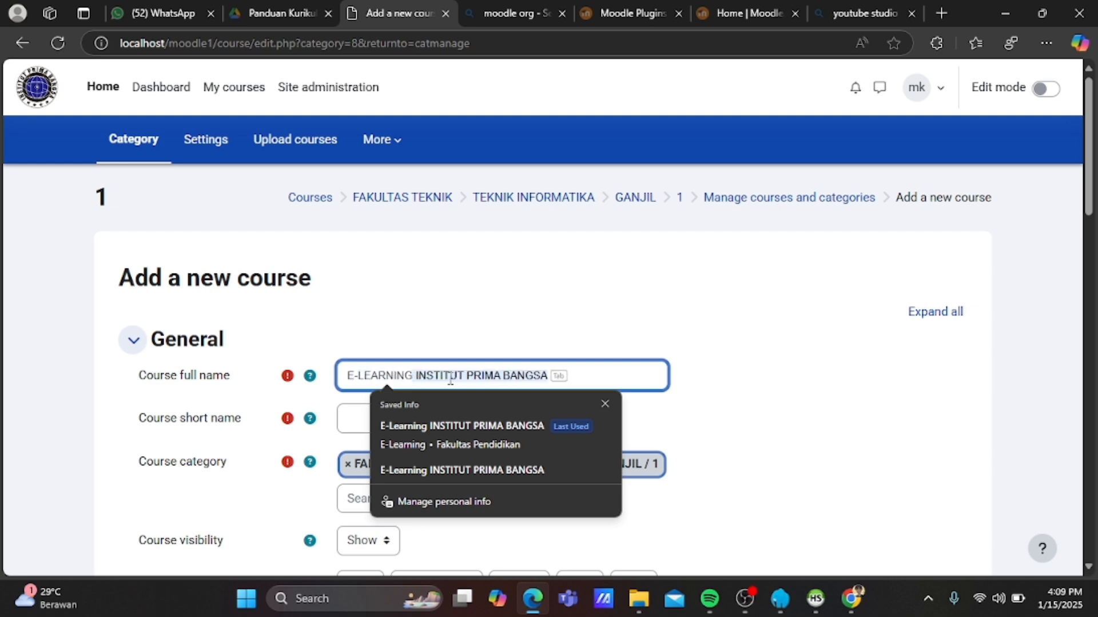
pyautogui.click(347, 415)
pyautogui.write('ELE')
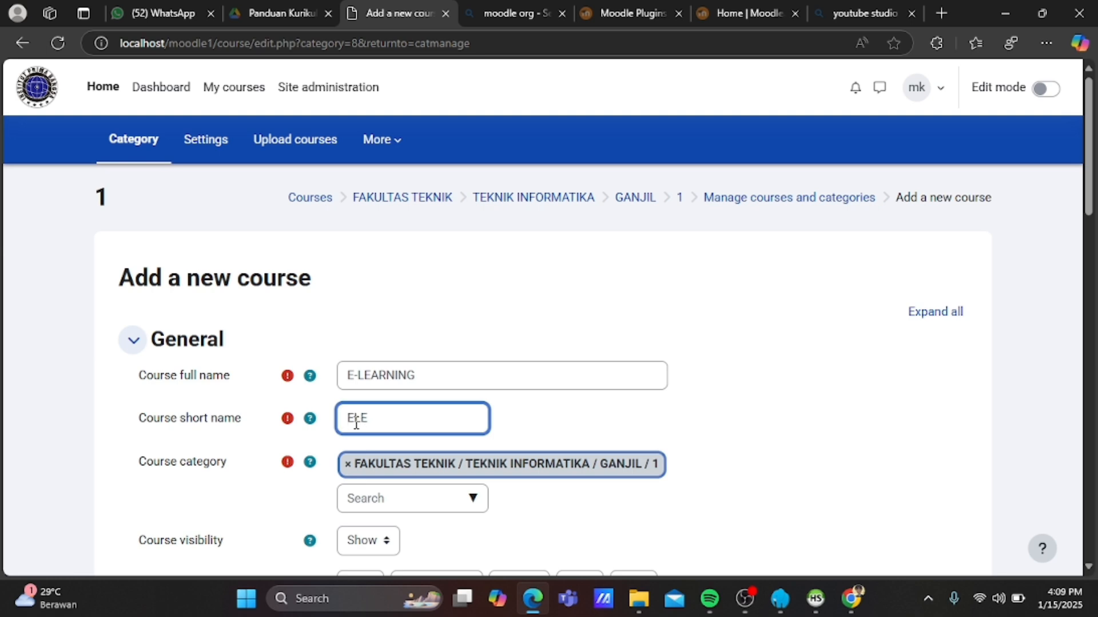
pyautogui.scroll(-5, 351, 424)
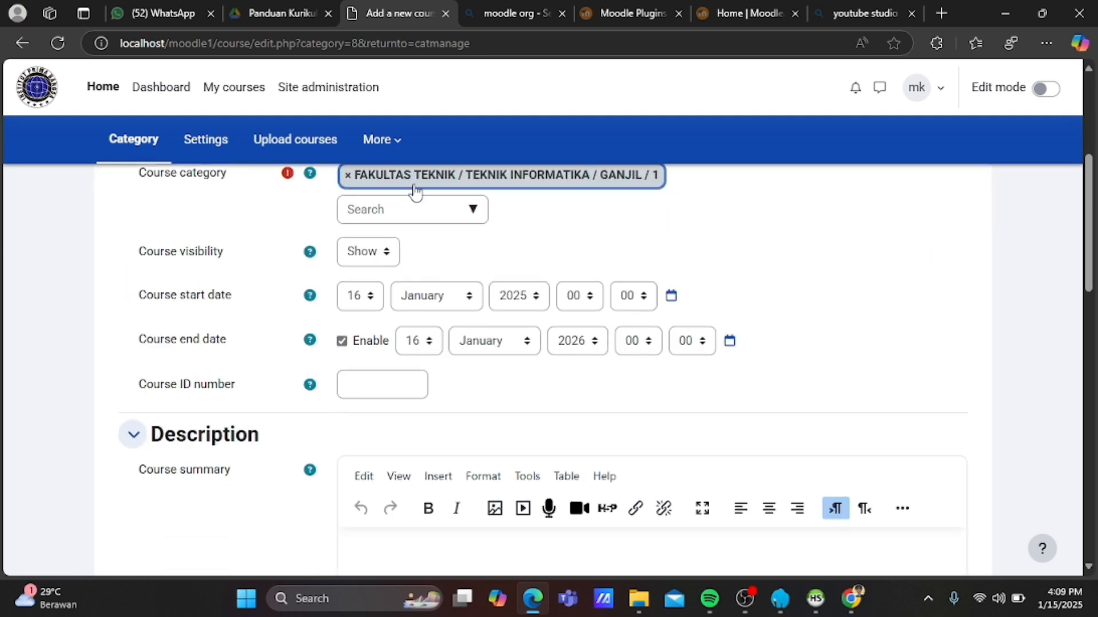
pyautogui.scroll(-12, 478, 412)
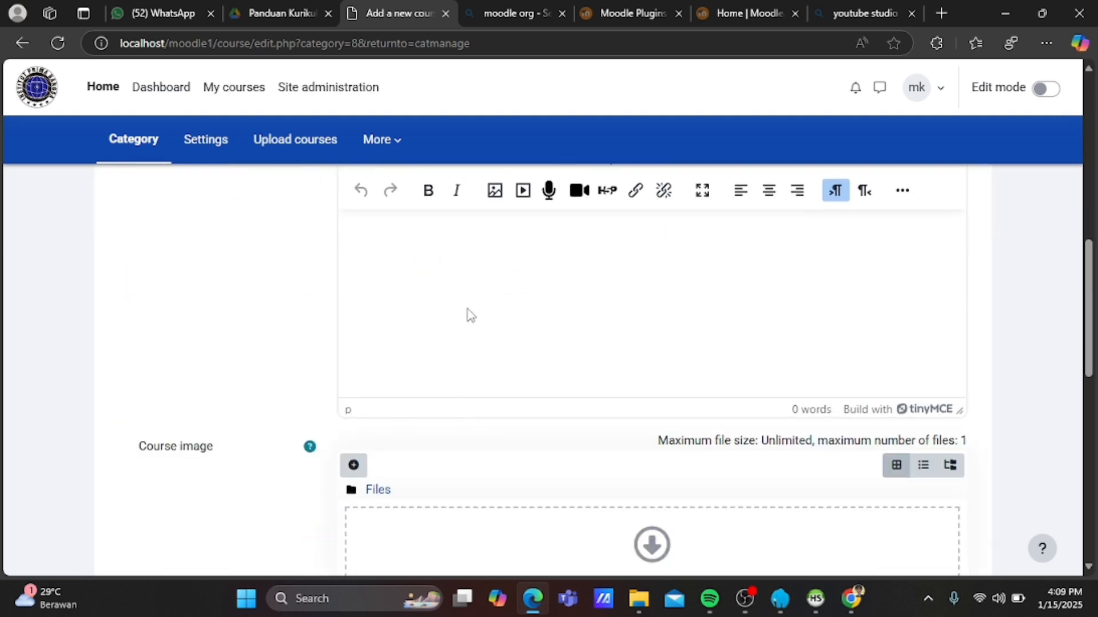
pyautogui.scroll(-1, 478, 313)
pyautogui.click(390, 507)
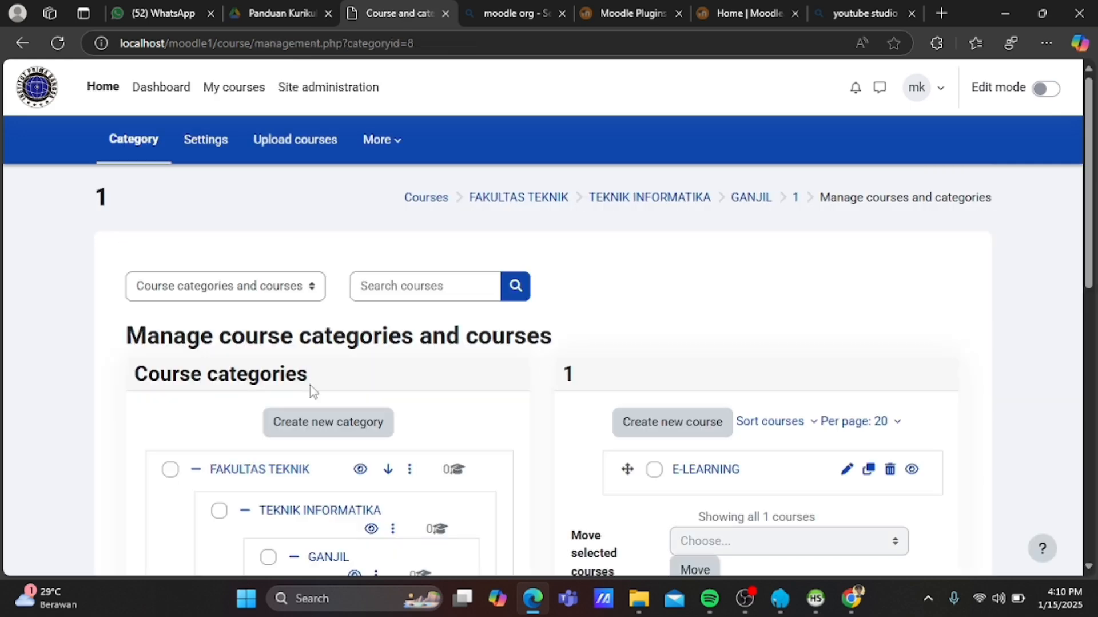
# Open the E-LEARNING course from My courses and switch edit mode on.
pyautogui.click(240, 92)
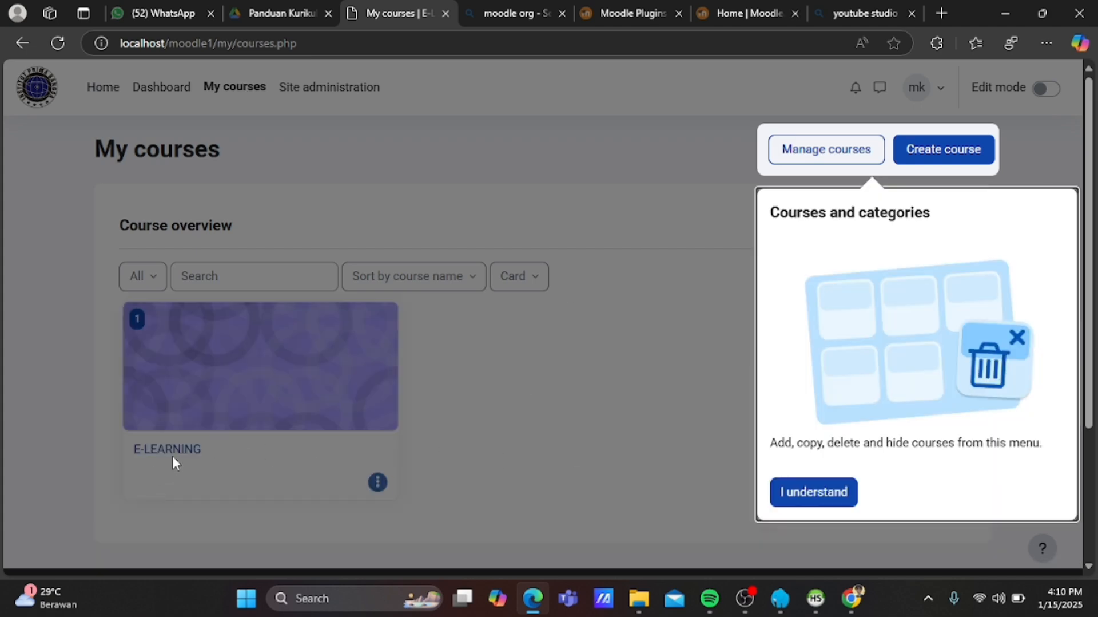
pyautogui.click(175, 451)
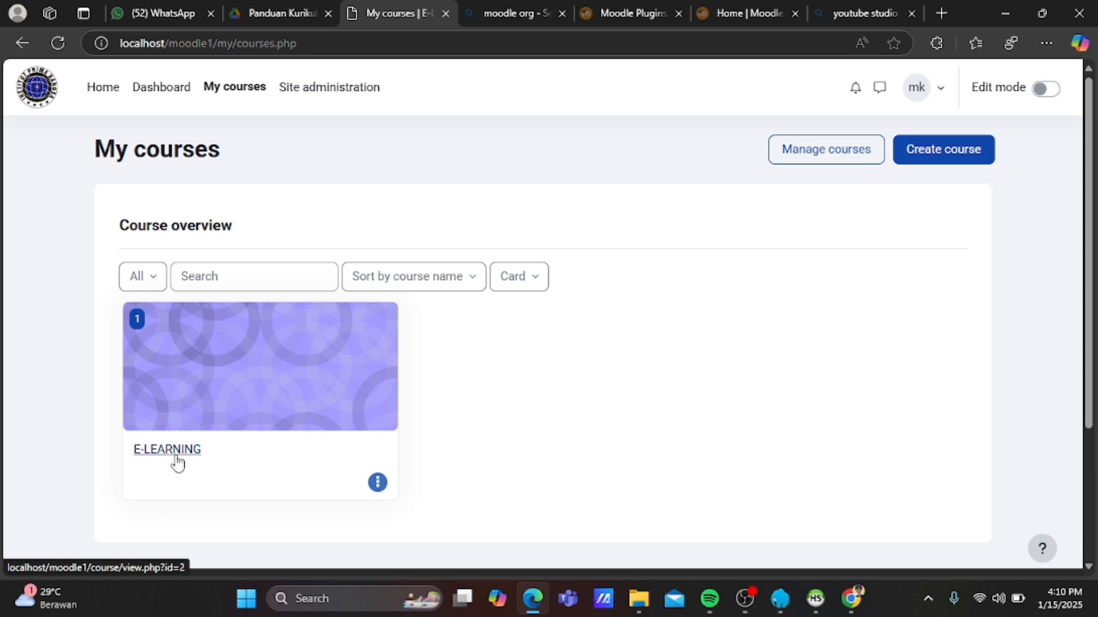
pyautogui.click(171, 450)
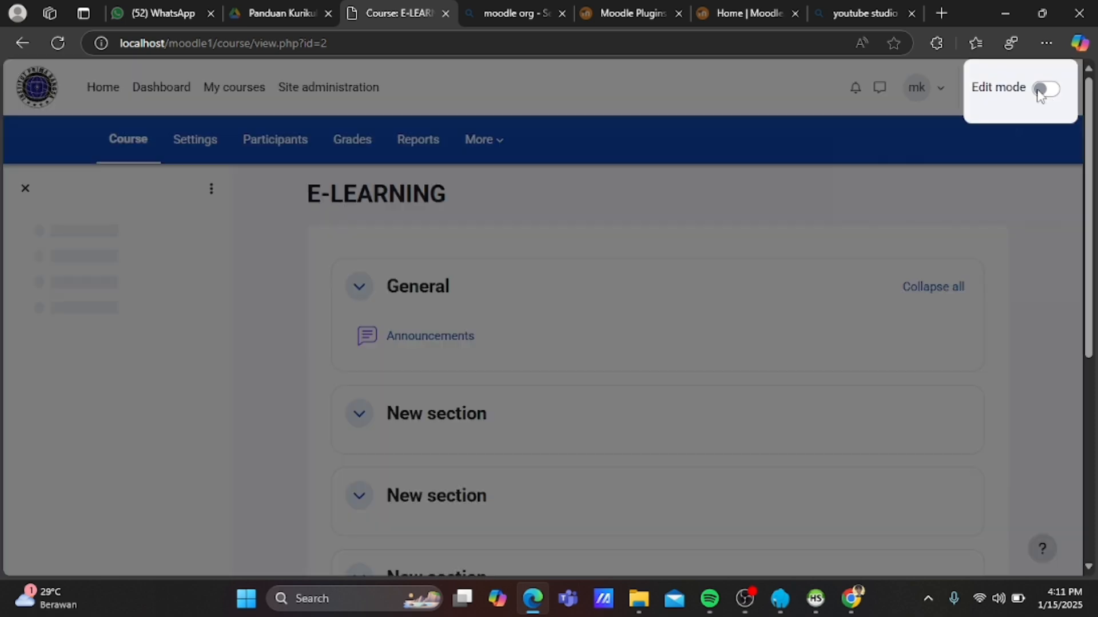
pyautogui.click(1046, 89)
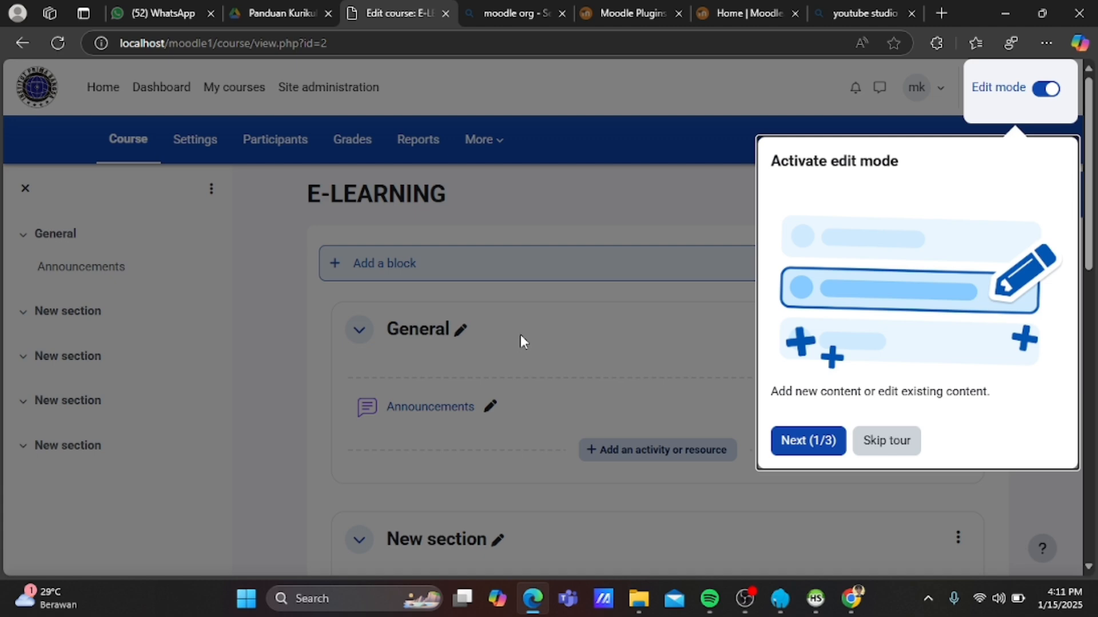
# Dismiss the edit-mode tour, open Announcements, and rename the General section to PERKENALAN.
pyautogui.click(627, 299)
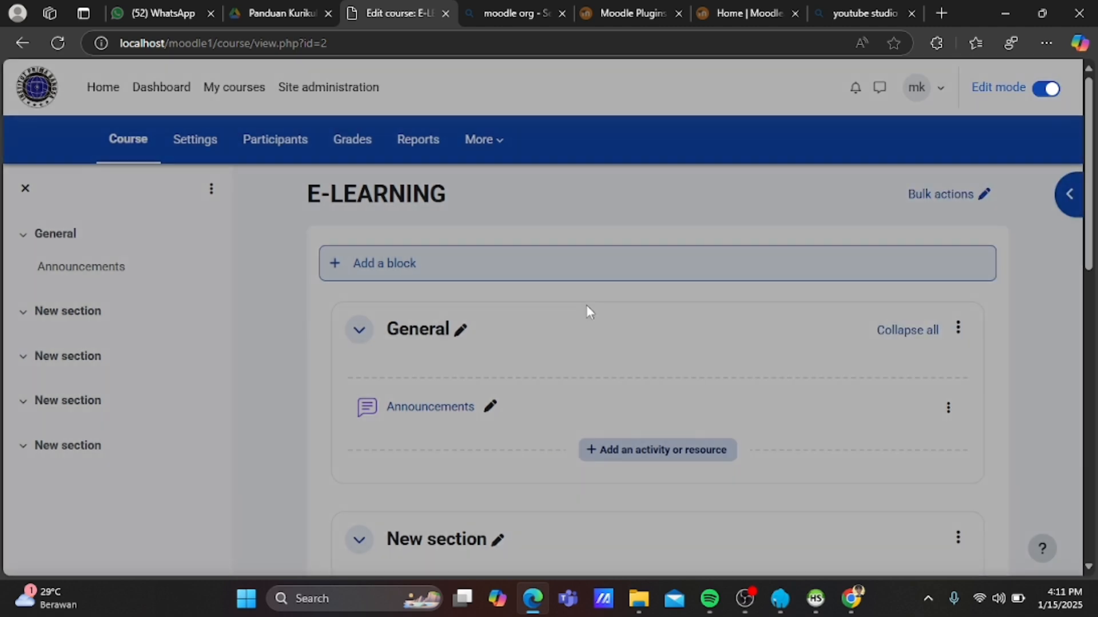
pyautogui.click(425, 333)
pyautogui.click(424, 333)
pyautogui.click(424, 333)
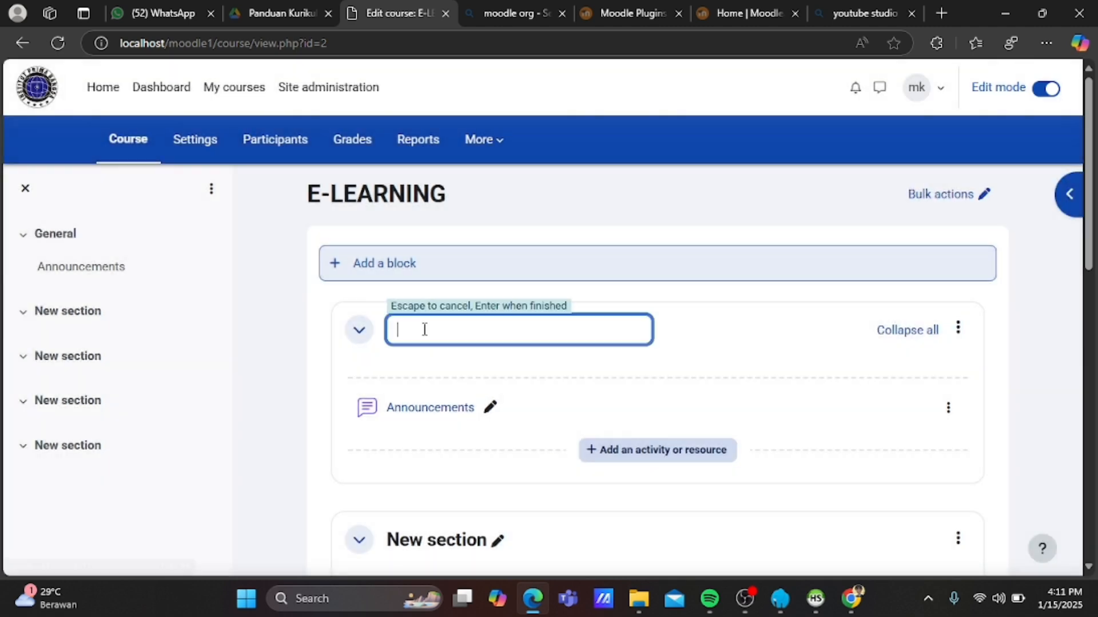
pyautogui.write('PERKENALAN')
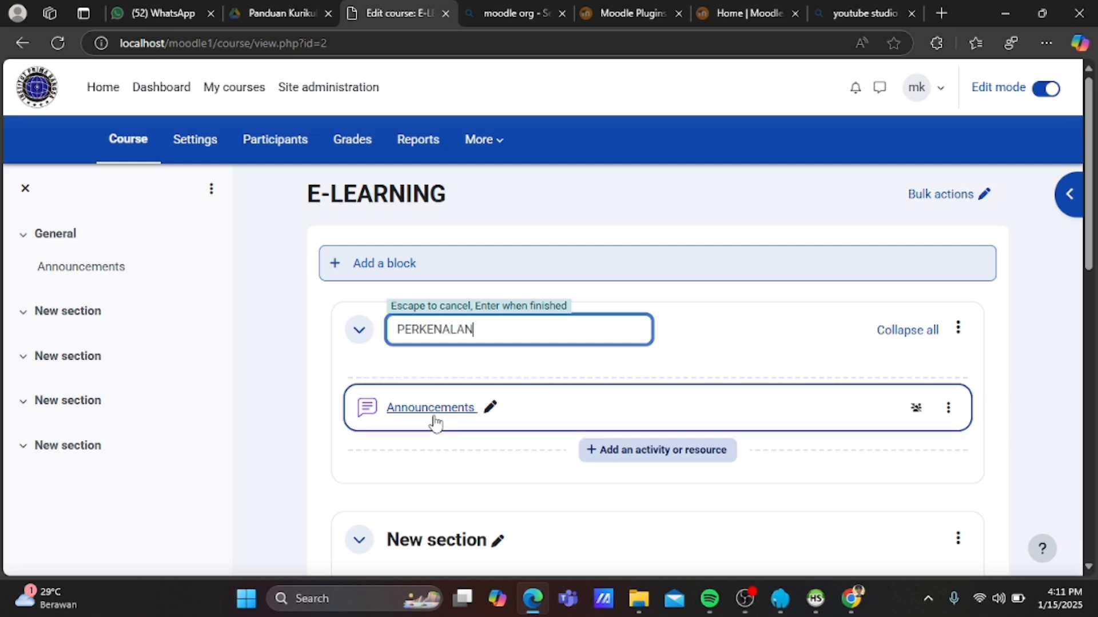
pyautogui.click(434, 418)
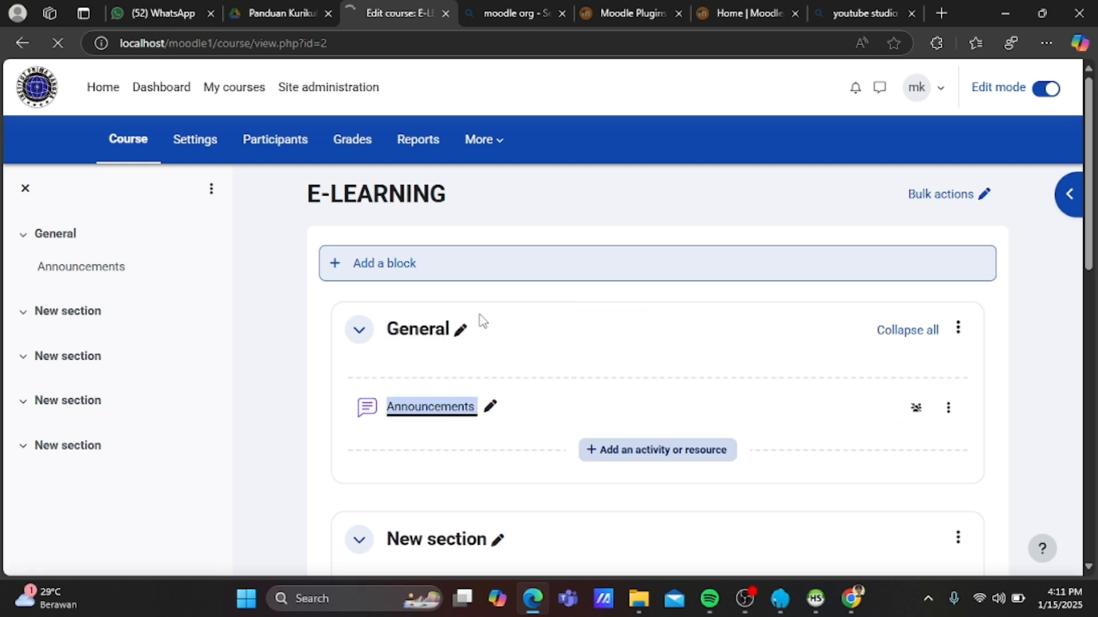
pyautogui.click(427, 337)
pyautogui.write('PERKENALAN')
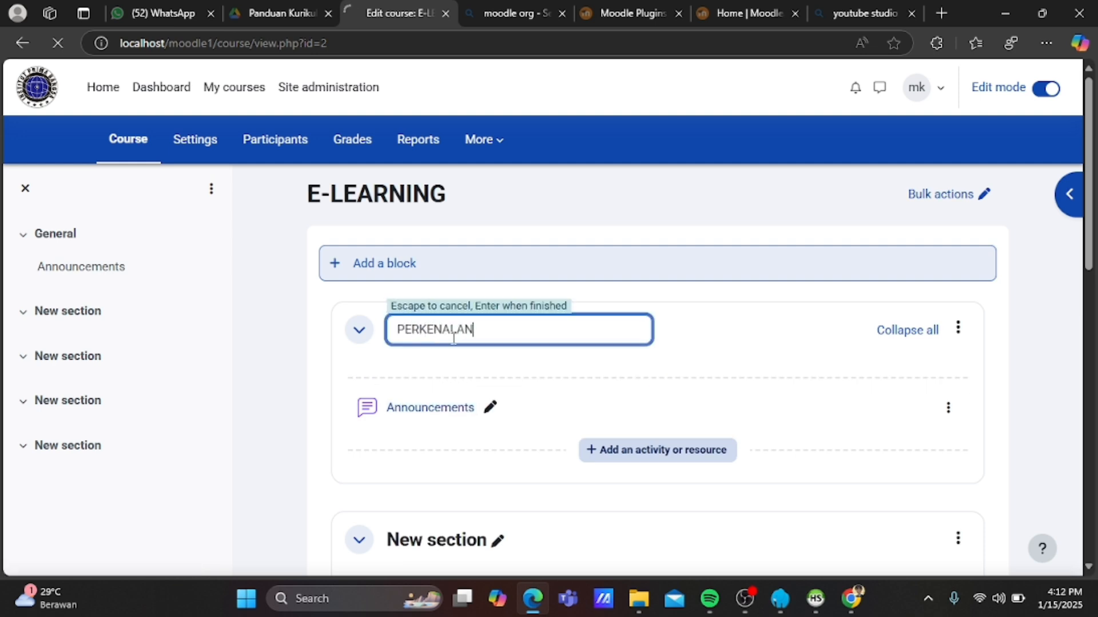
pyautogui.press('Return')
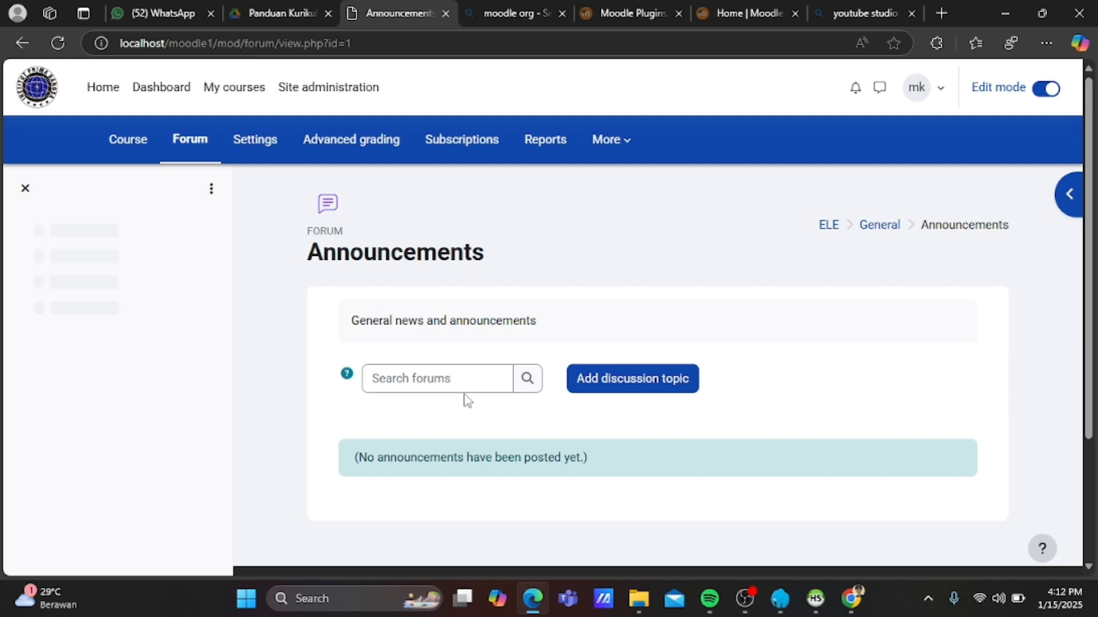
# Write a discussion titled PERKENALAN introducing yourself by name as the E-LEARNING lecturer.
pyautogui.click(596, 388)
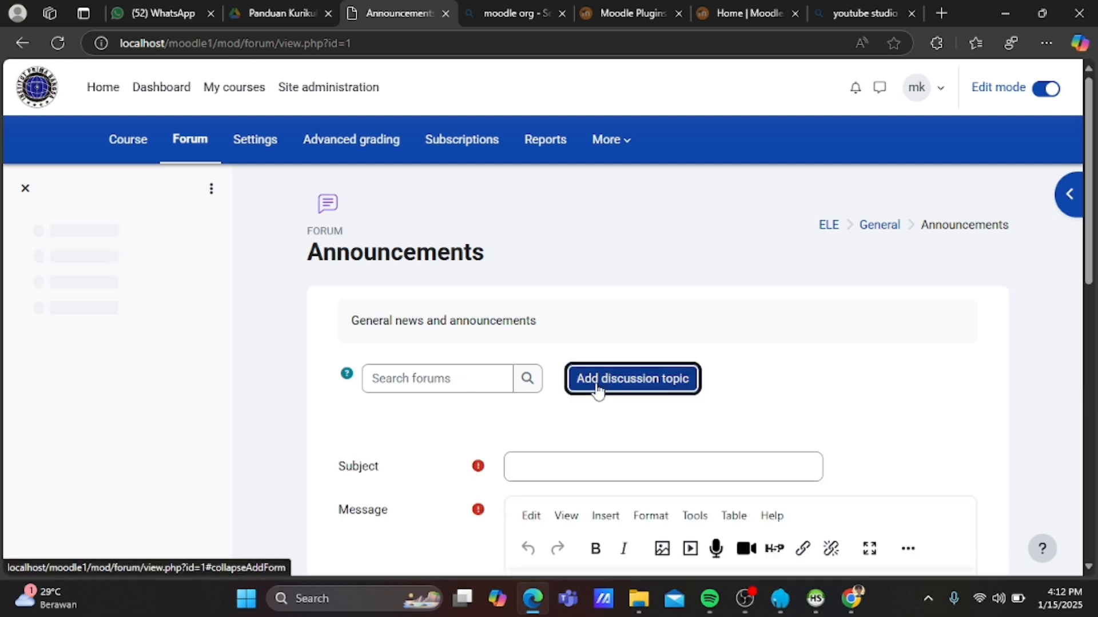
pyautogui.click(554, 467)
pyautogui.write('P')
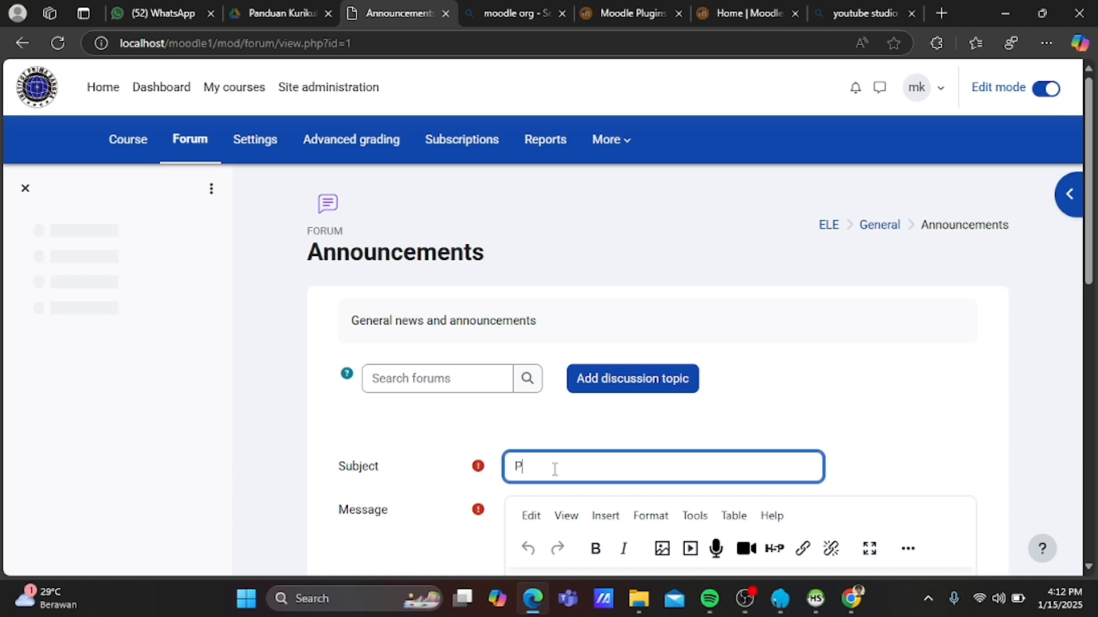
pyautogui.write('ERKENALANA')
pyautogui.press('BackSpace')
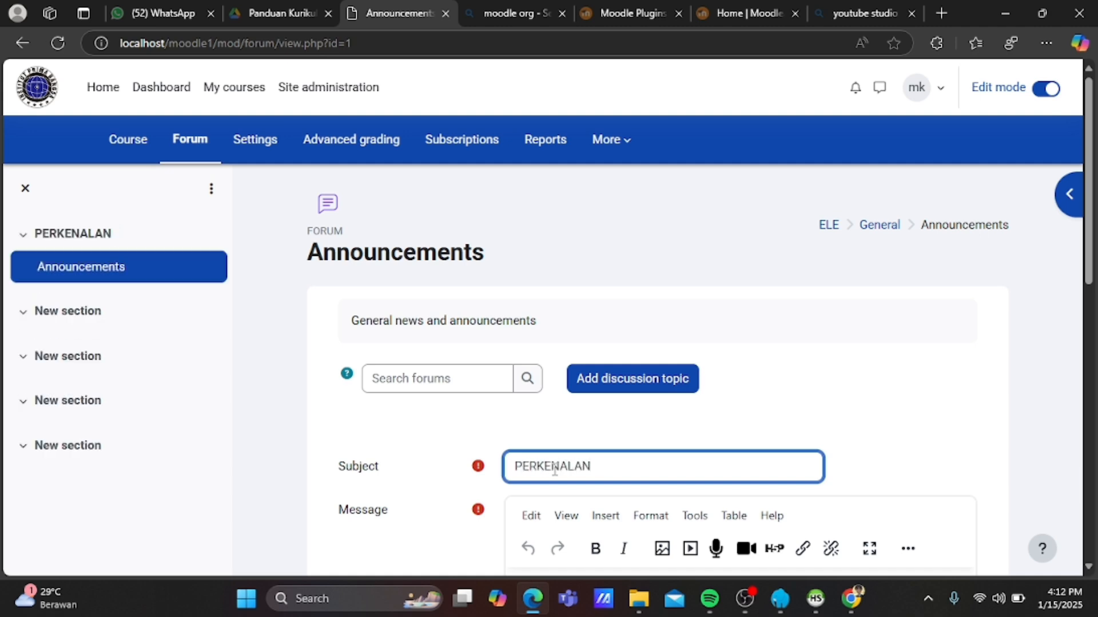
pyautogui.scroll(-2, 637, 465)
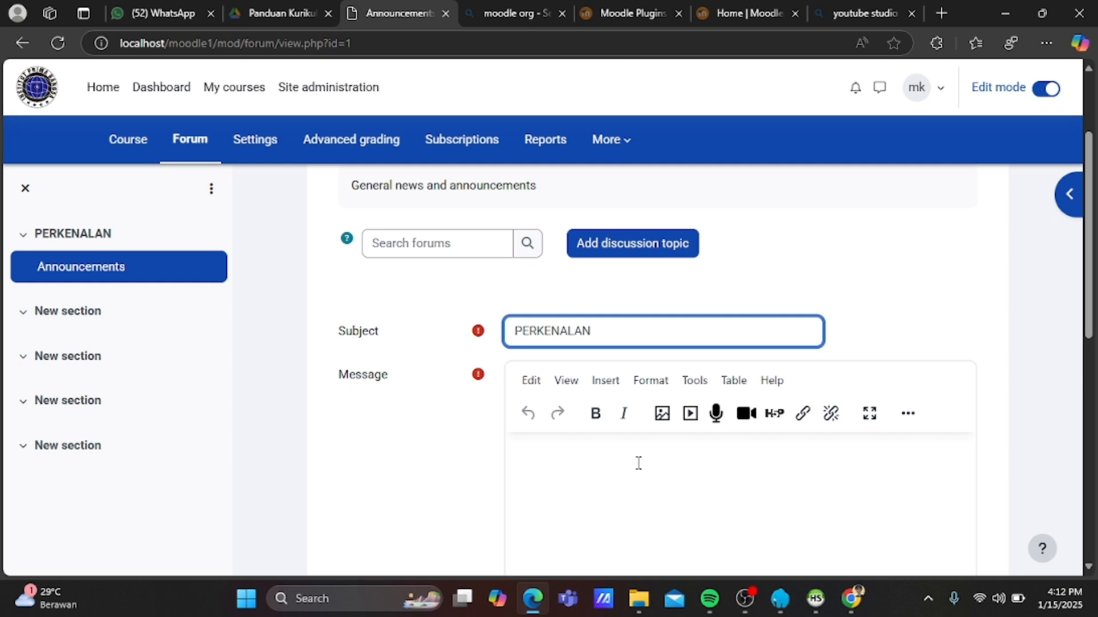
pyautogui.click(569, 445)
pyautogui.write('PERK')
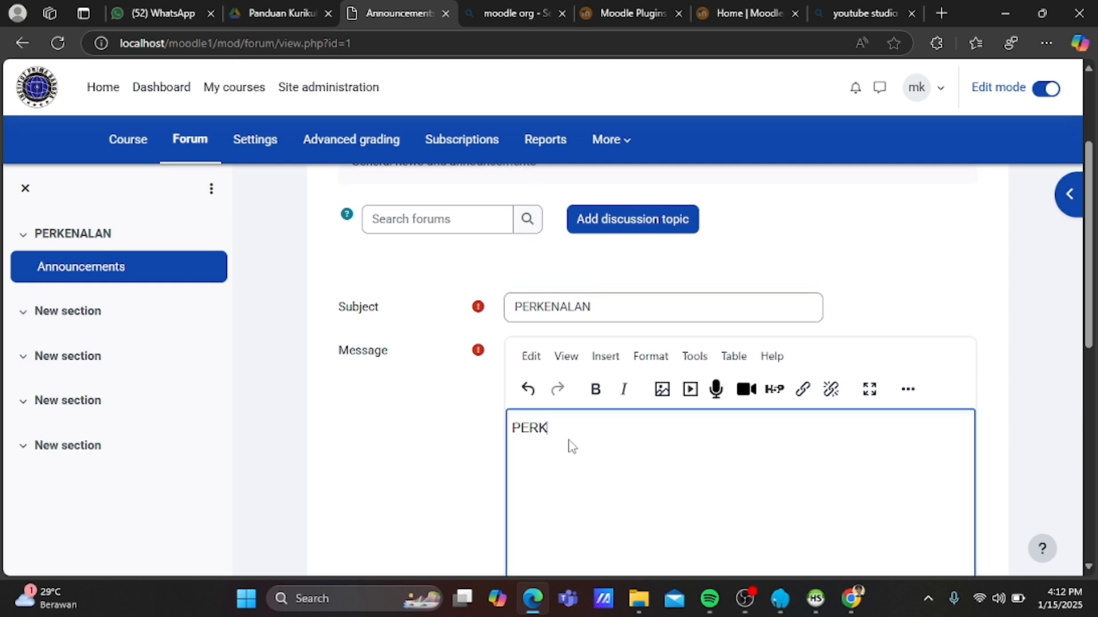
pyautogui.write('ENALKAN NAMA')
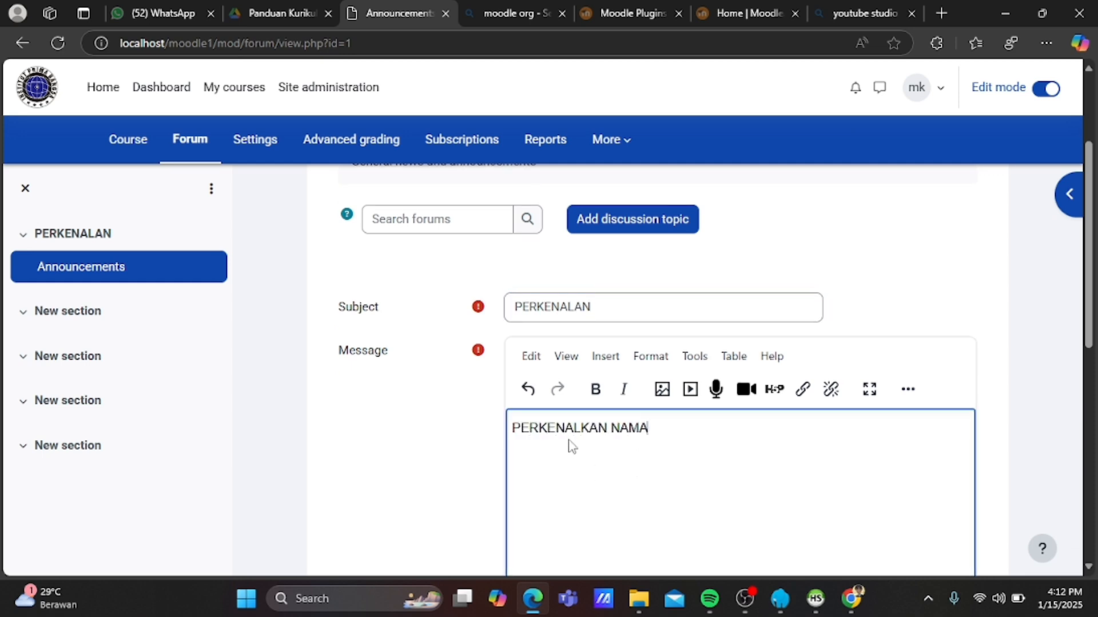
pyautogui.write(' SAYA MUHAMMAD MUKLIS ')
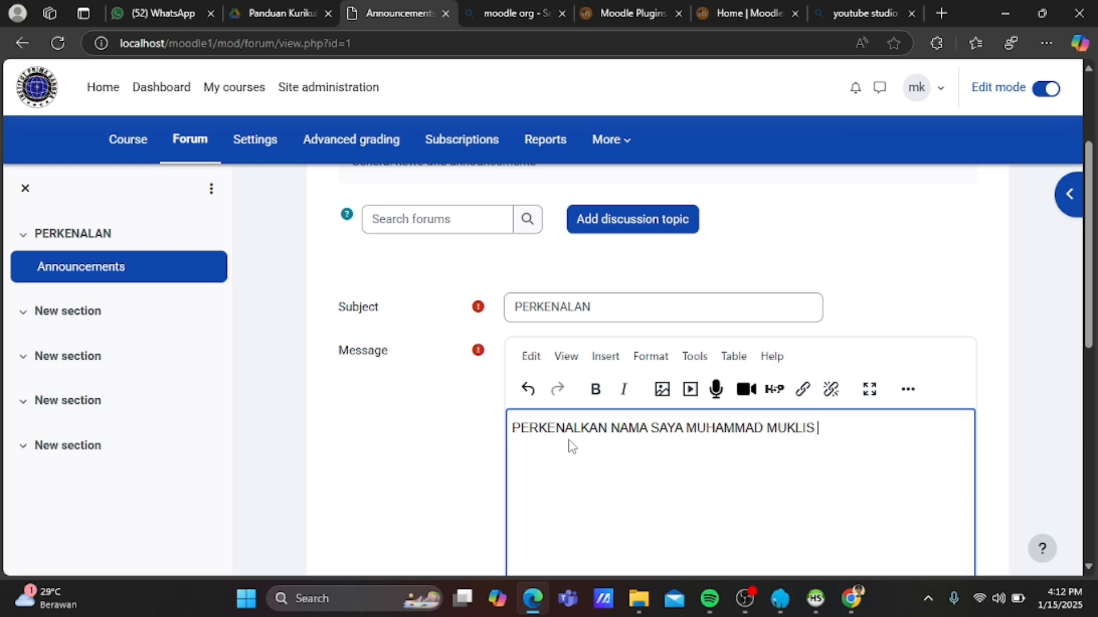
pyautogui.write('N')
pyautogui.press('BackSpace')
pyautogui.write('SAYA DOSEN ')
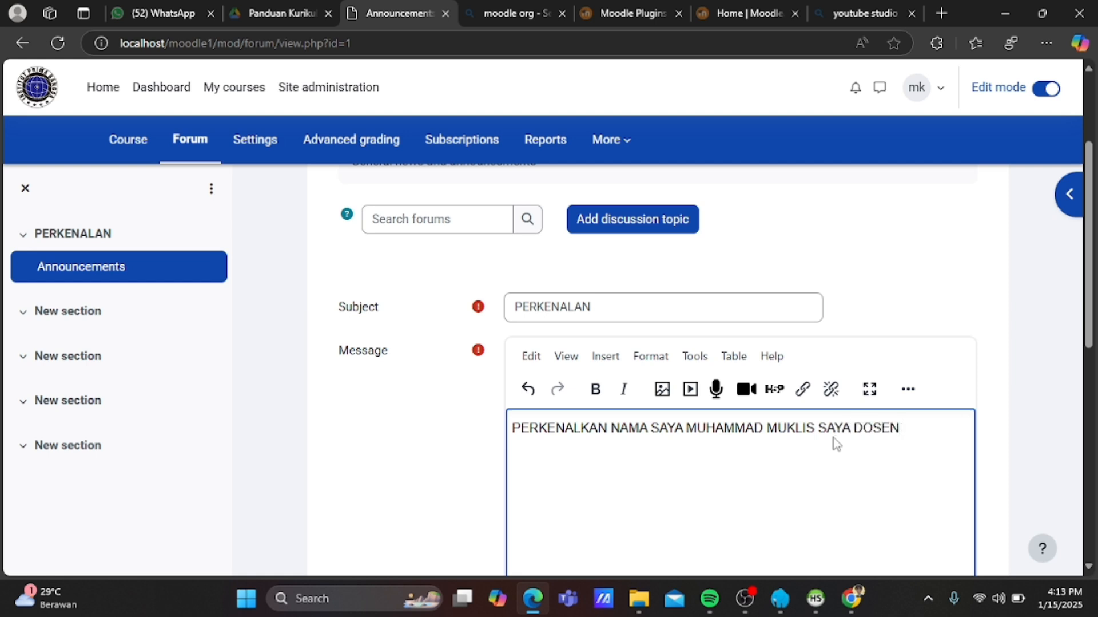
pyautogui.write('EL-LEARNIN')
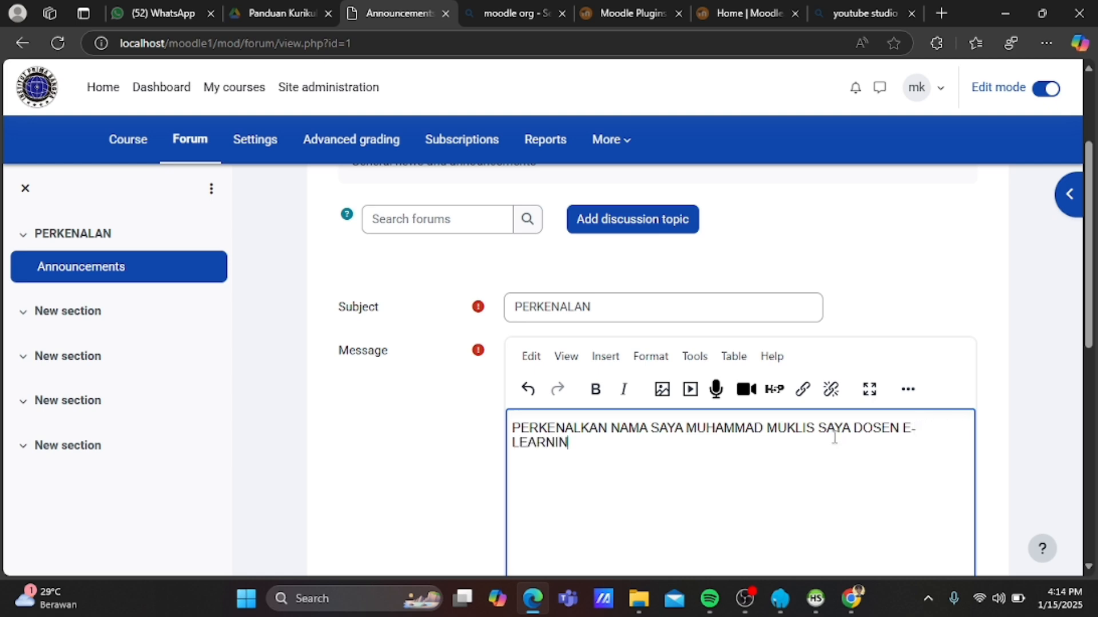
pyautogui.write('G')
# Post the PERKENALAN discussion to the Announcements forum.
pyautogui.scroll(-7, 661, 491)
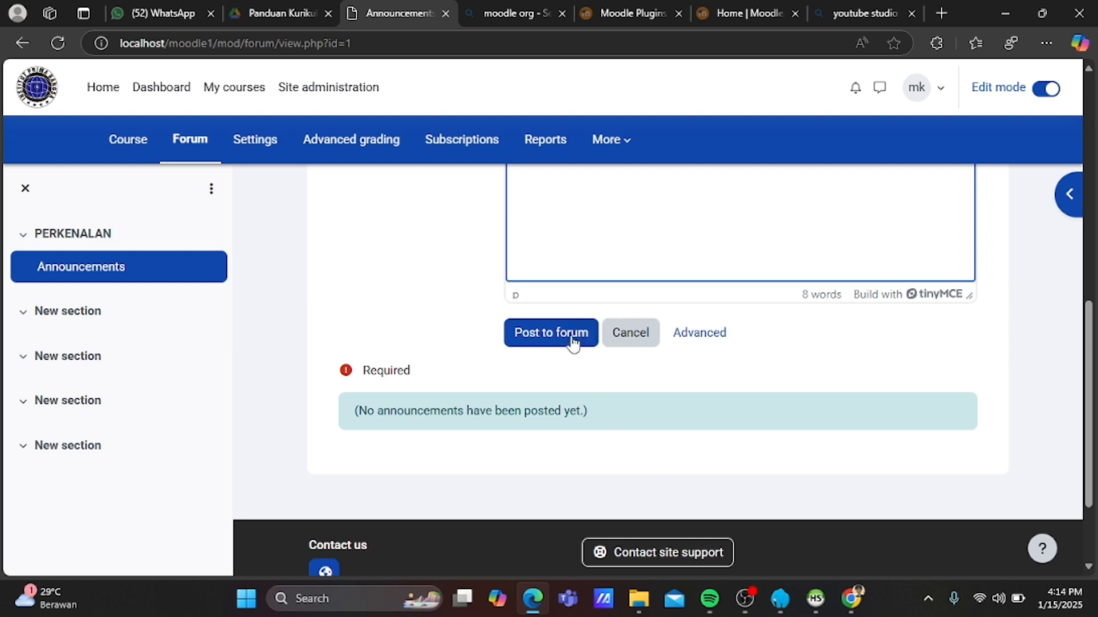
pyautogui.click(566, 336)
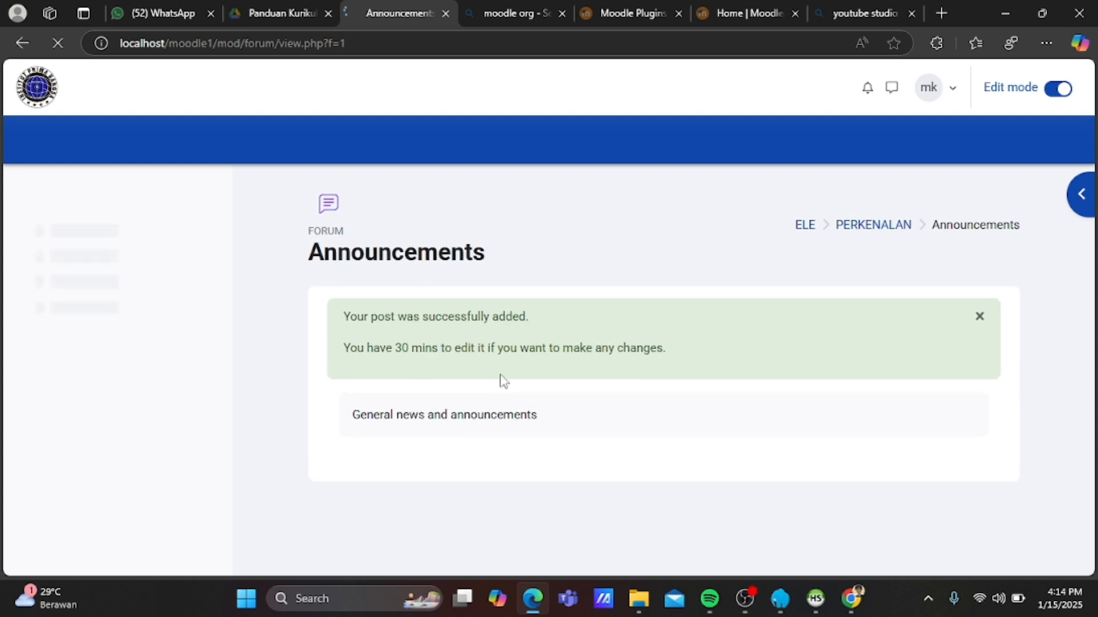
pyautogui.scroll(-4, 1021, 356)
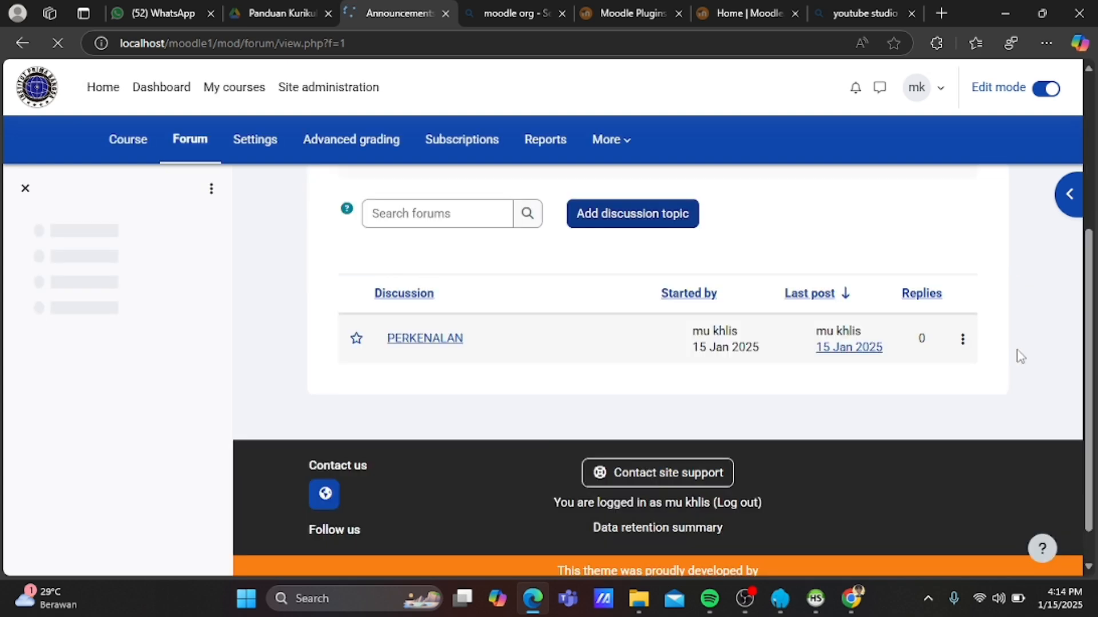
pyautogui.scroll(-1, 628, 466)
pyautogui.scroll(4, 630, 466)
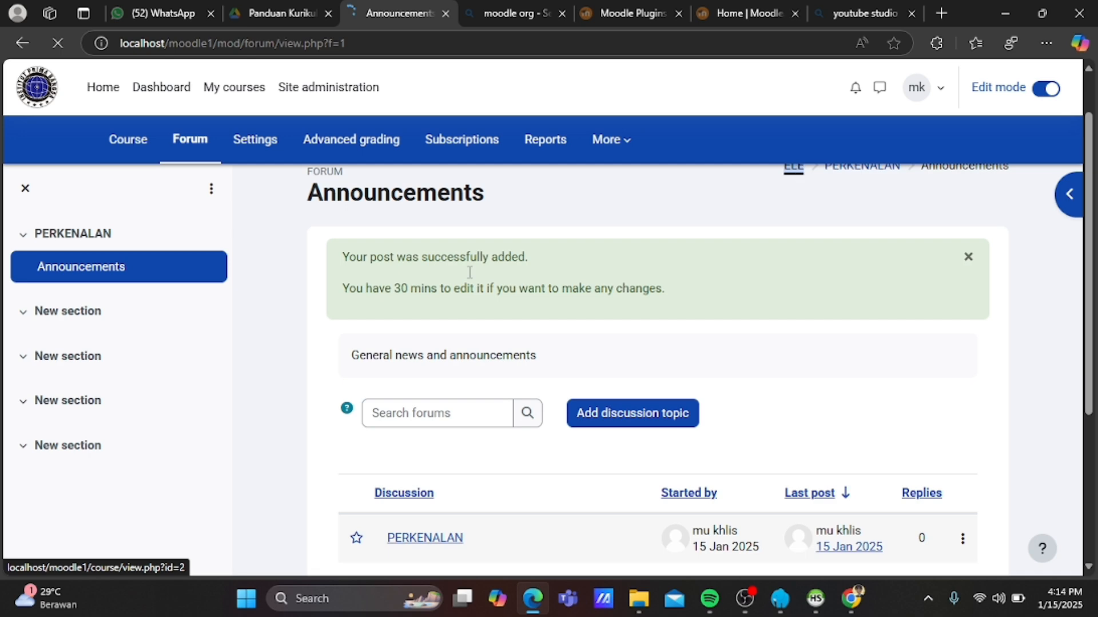
pyautogui.scroll(-5, 478, 355)
pyautogui.scroll(5, 478, 354)
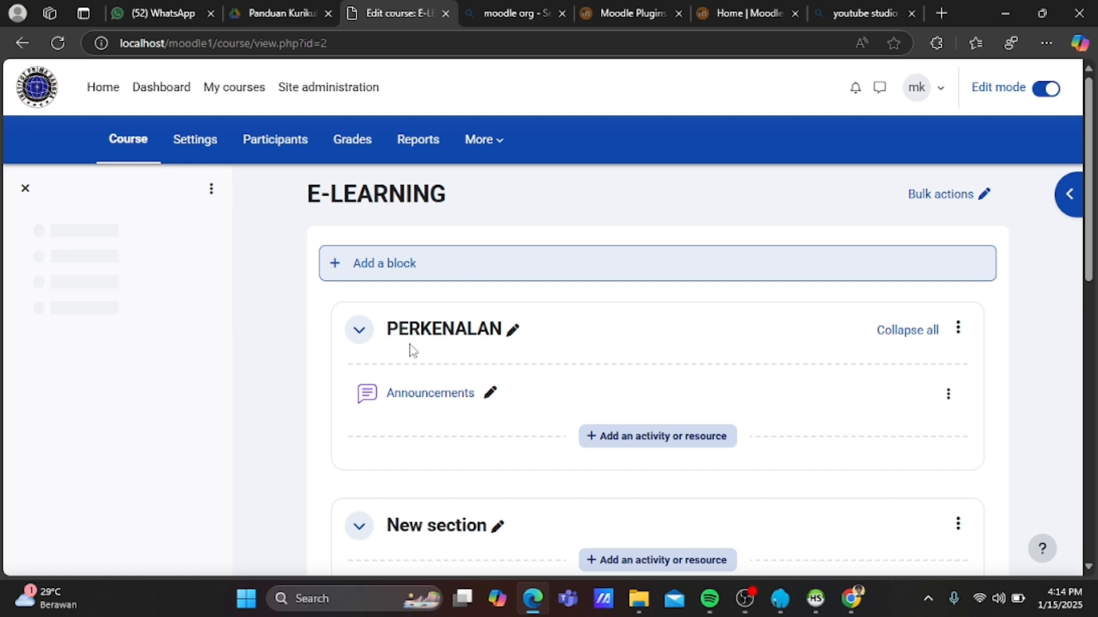
# Set the Announcements forum's group mode to Visible groups.
pyautogui.scroll(-1, 457, 403)
pyautogui.scroll(-3, 458, 403)
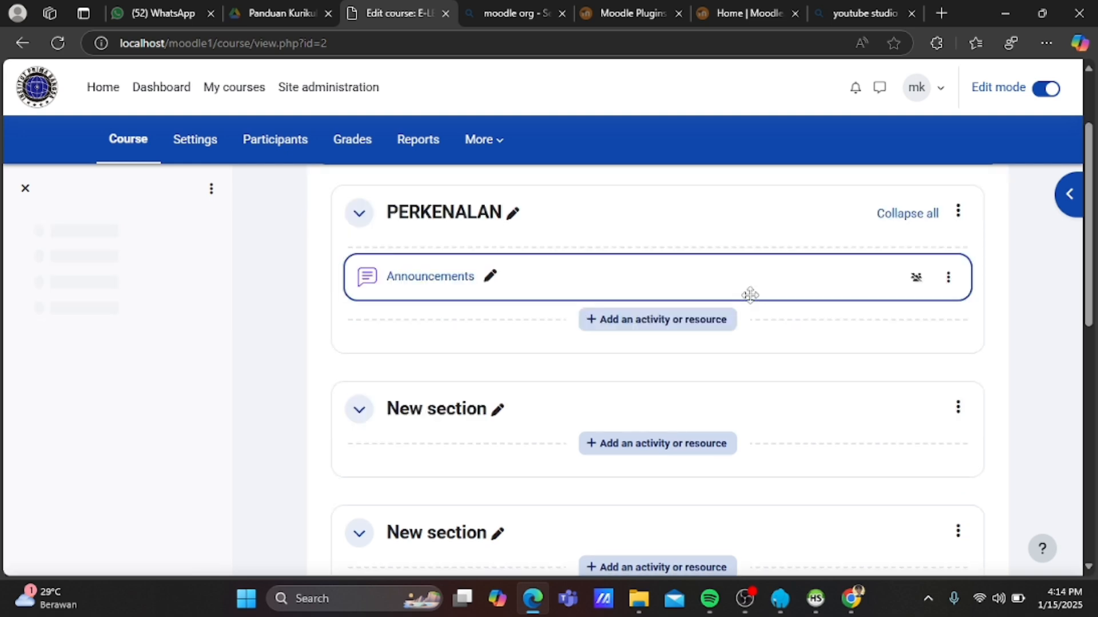
pyautogui.click(917, 284)
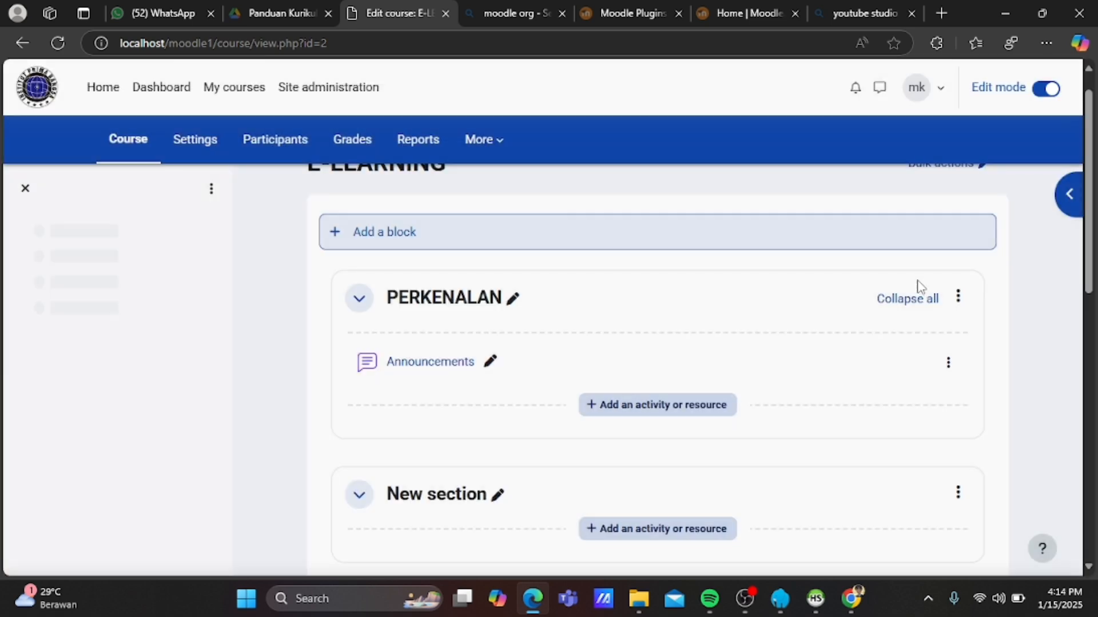
pyautogui.click(921, 386)
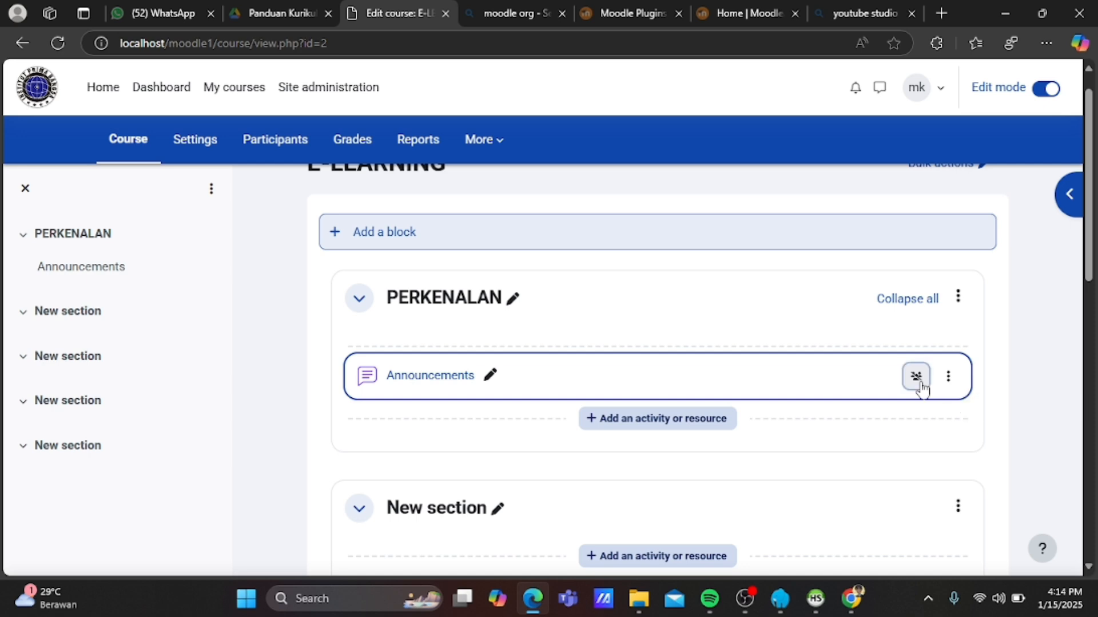
pyautogui.click(719, 542)
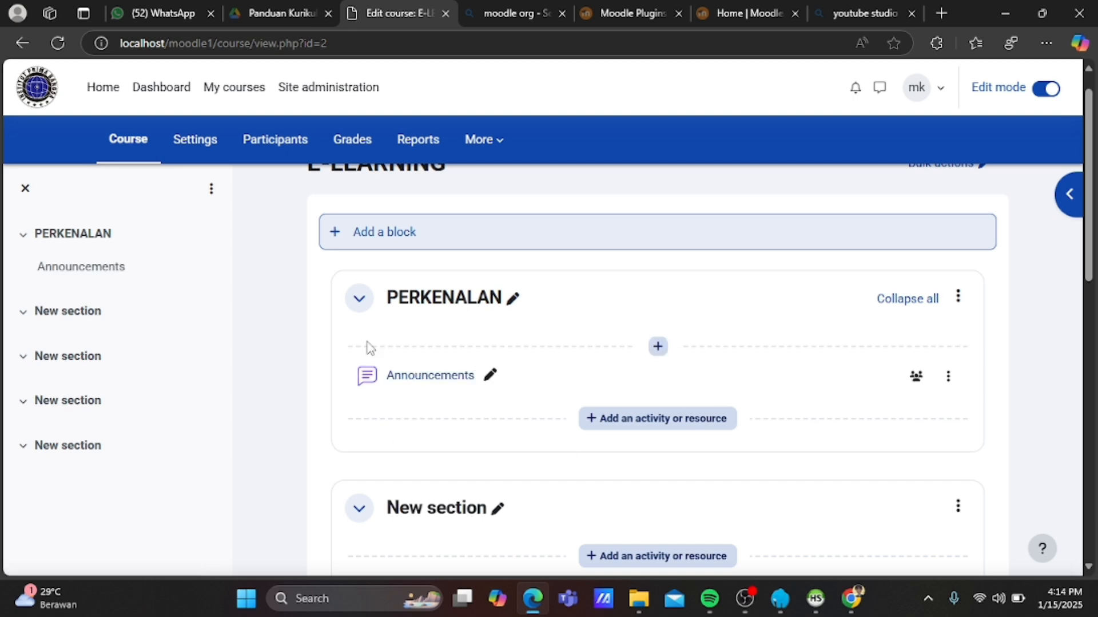
# Rename the Announcements forum to PERKENALAN.
pyautogui.click(490, 376)
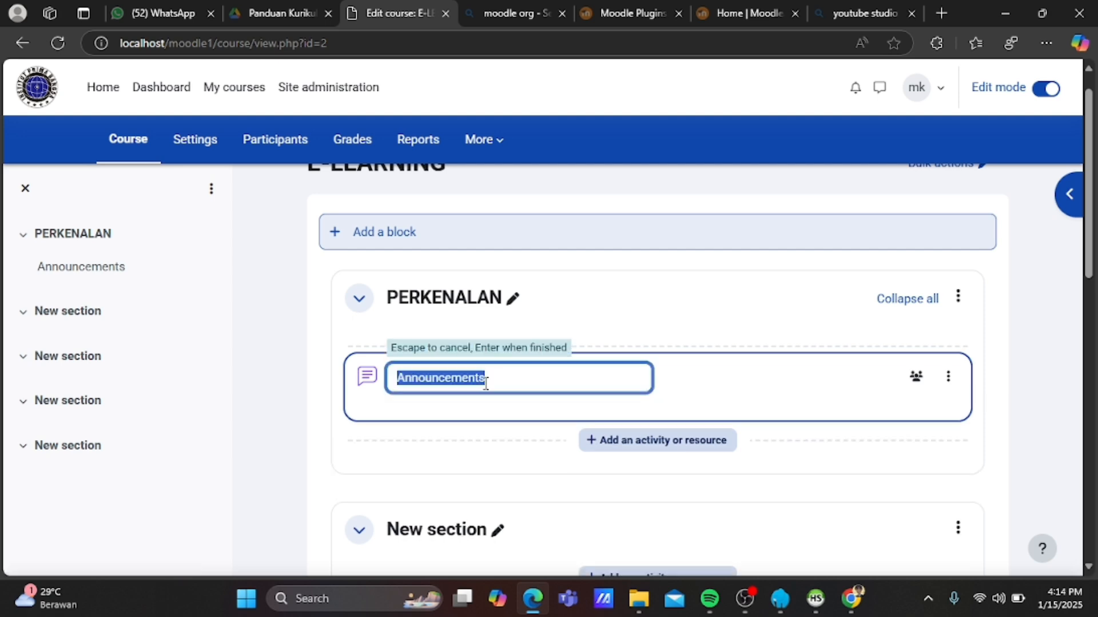
pyautogui.write('PERKENALAN')
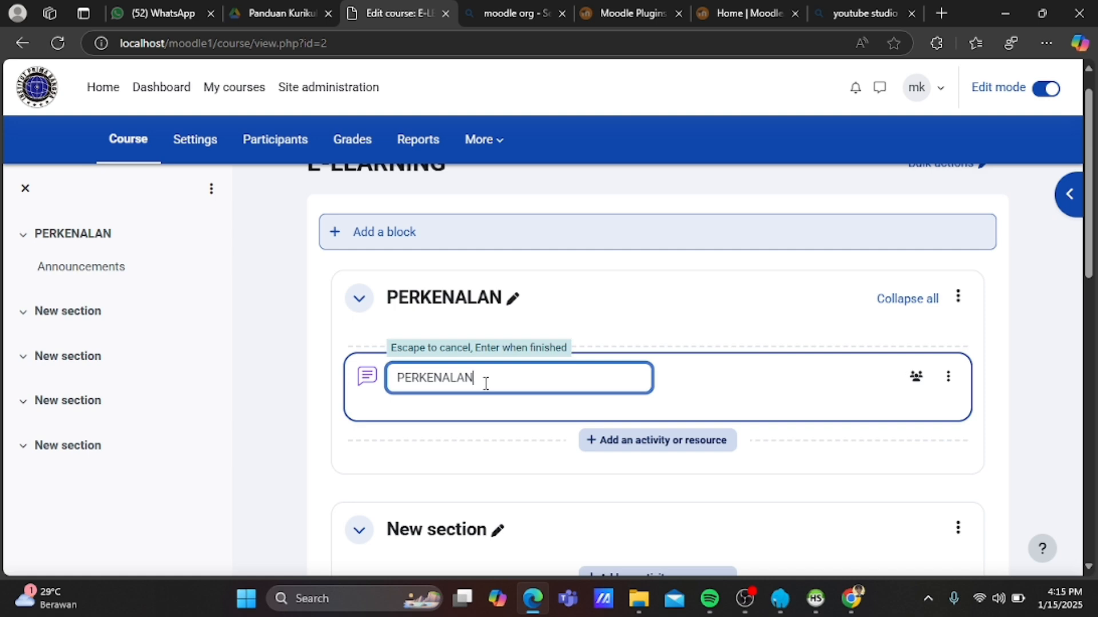
pyautogui.press('Escape')
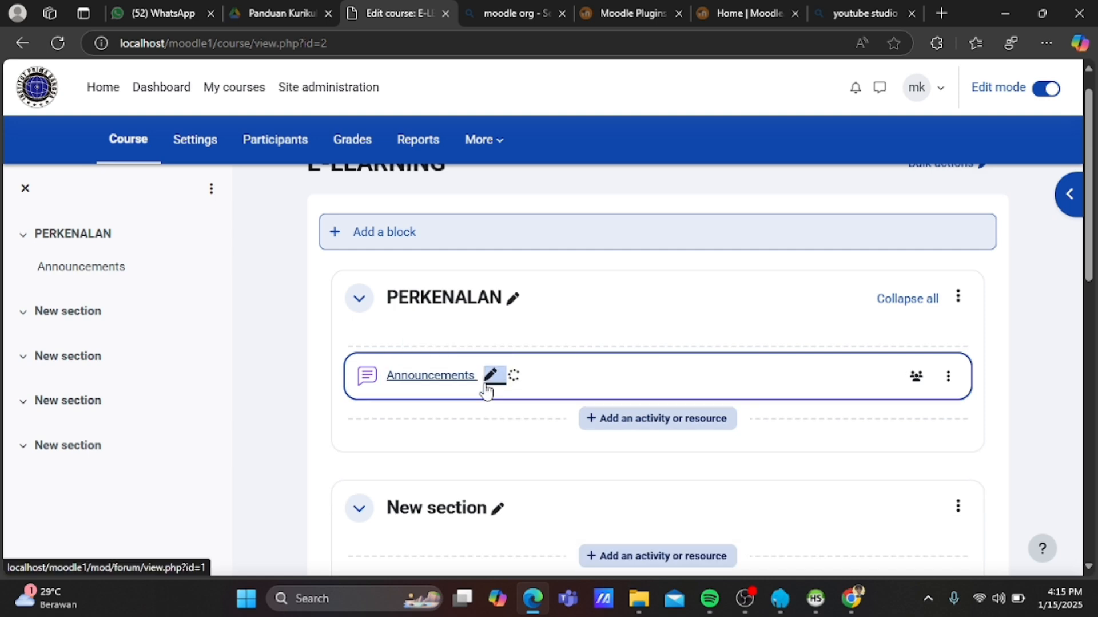
pyautogui.scroll(-2, 424, 440)
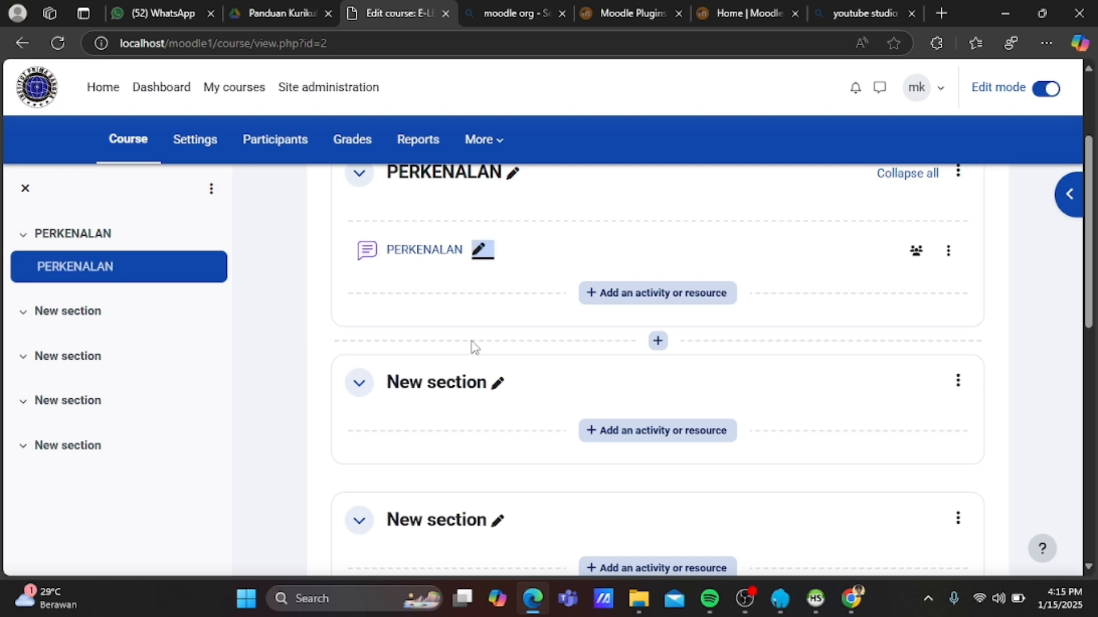
# Name the section below PERKENALAN VIDEO PEMBELAJARAN and save it.
pyautogui.click(447, 382)
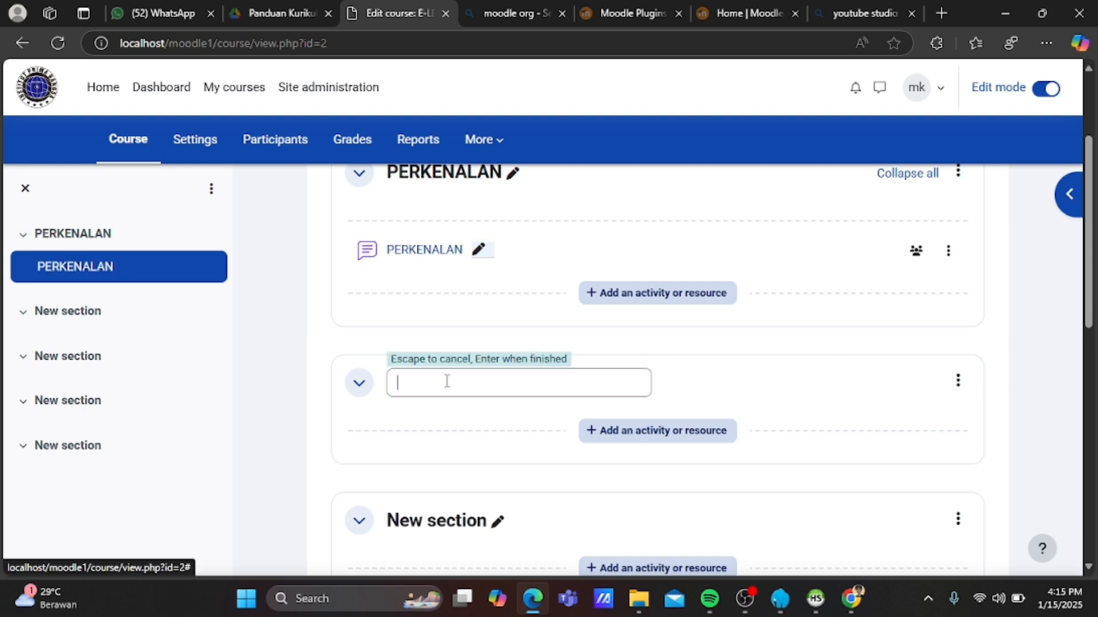
pyautogui.write('VIDEO')
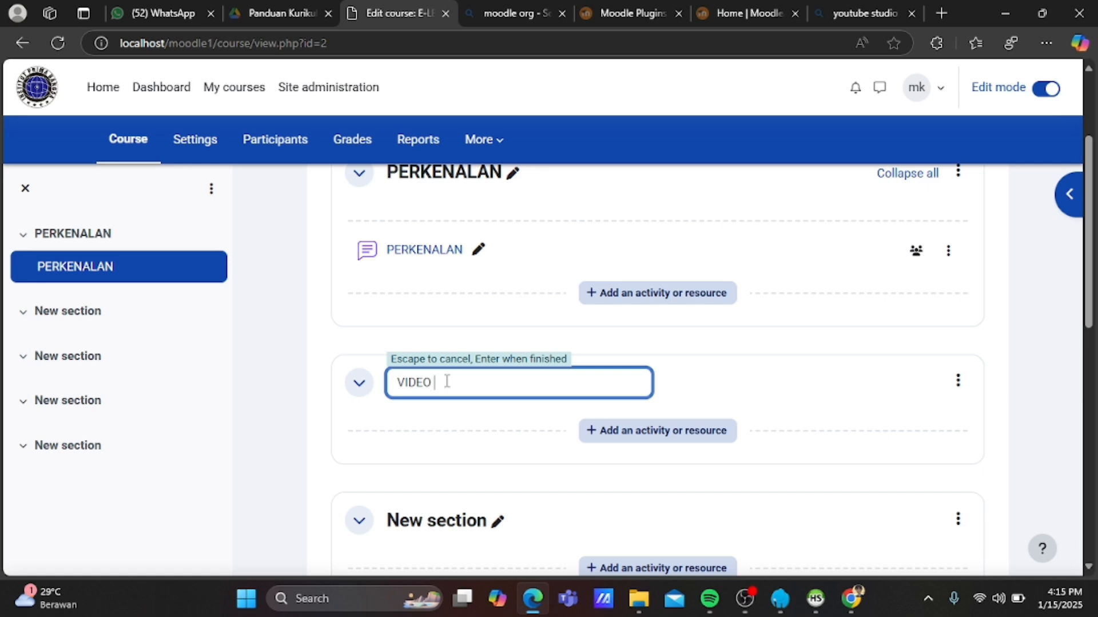
pyautogui.write('PEMBELAJARAN')
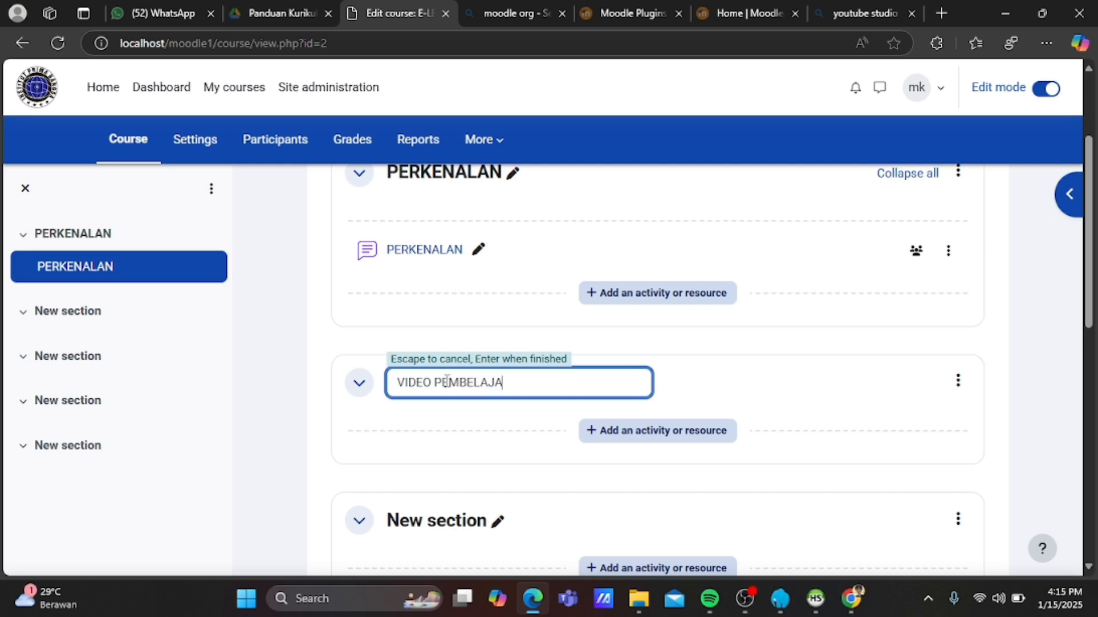
pyautogui.press('Return')
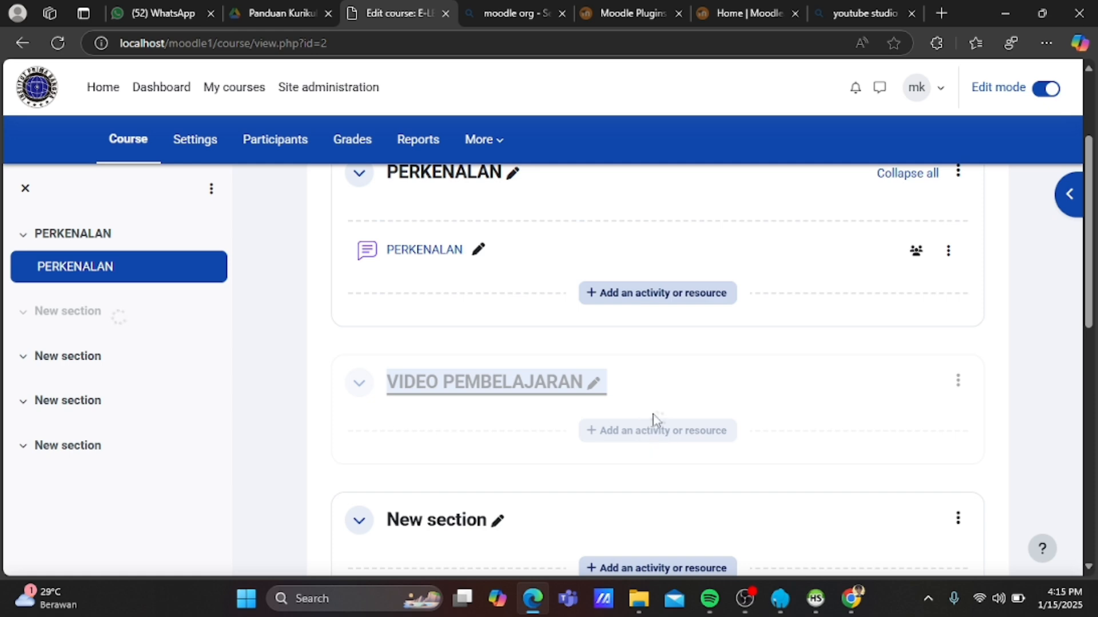
# Choose Page from the activity chooser in the VIDEO PEMBELAJARAN section.
pyautogui.click(652, 438)
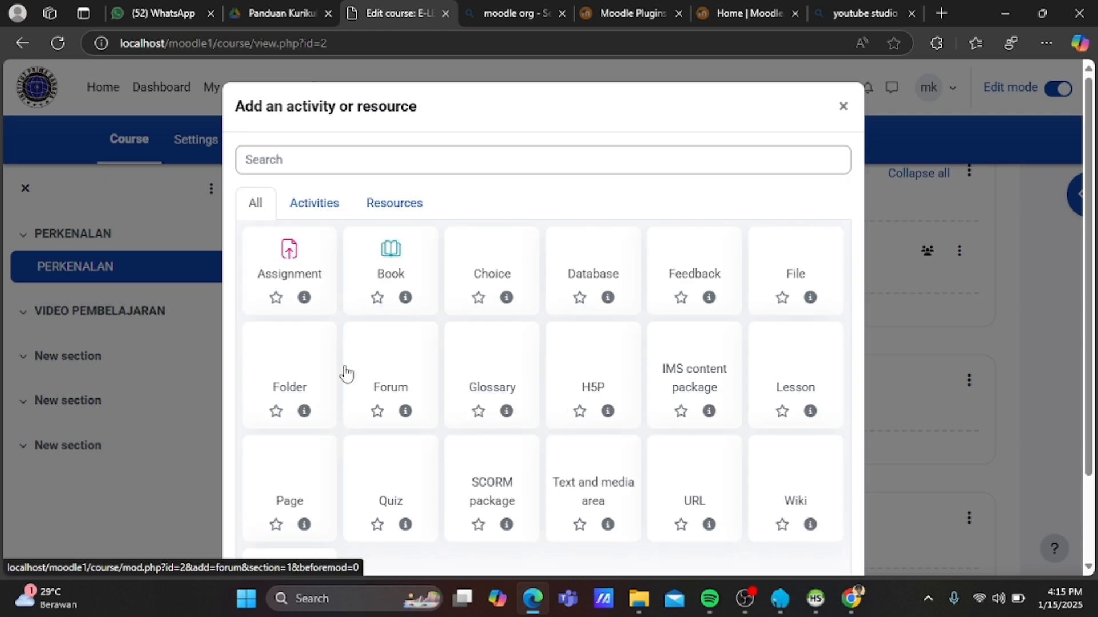
pyautogui.click(296, 478)
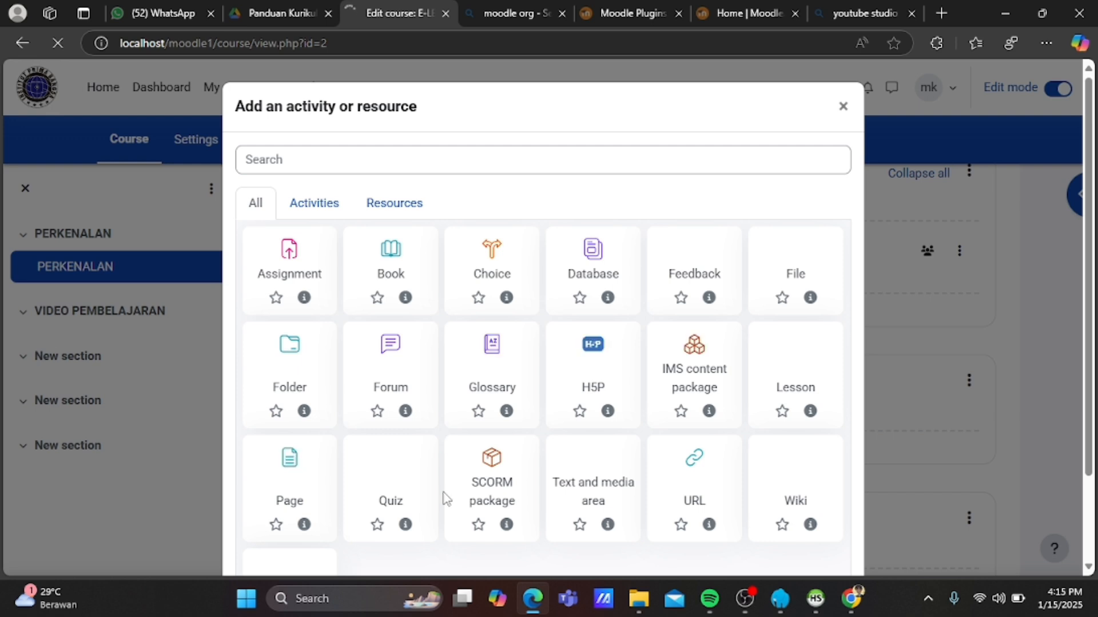
# Go to youtube.com in a new Edge tab.
pyautogui.click(941, 13)
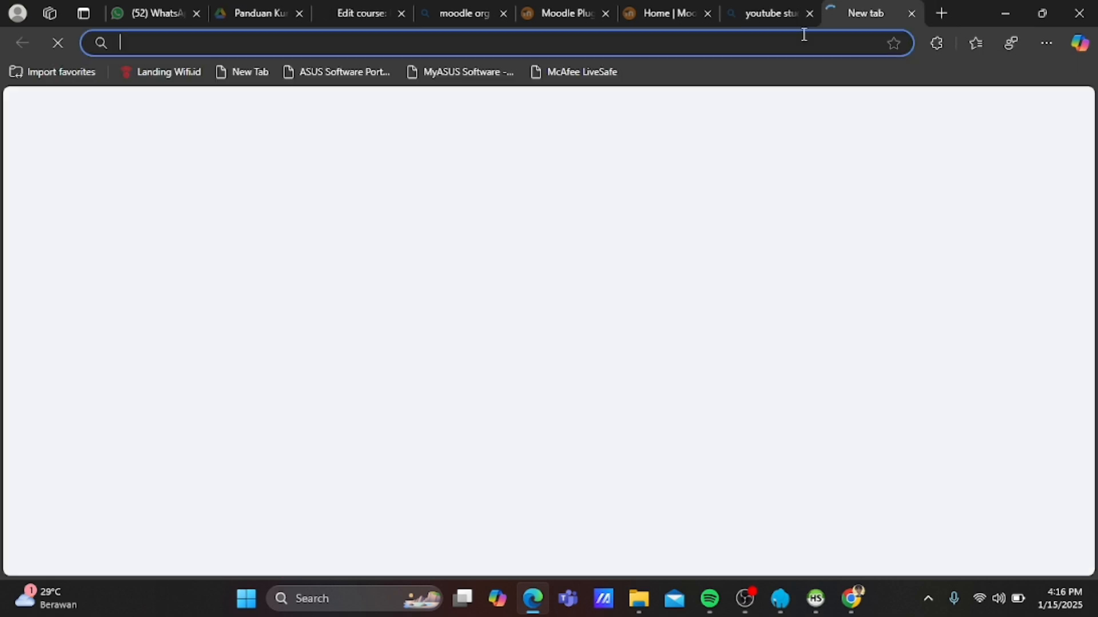
pyautogui.write('YT')
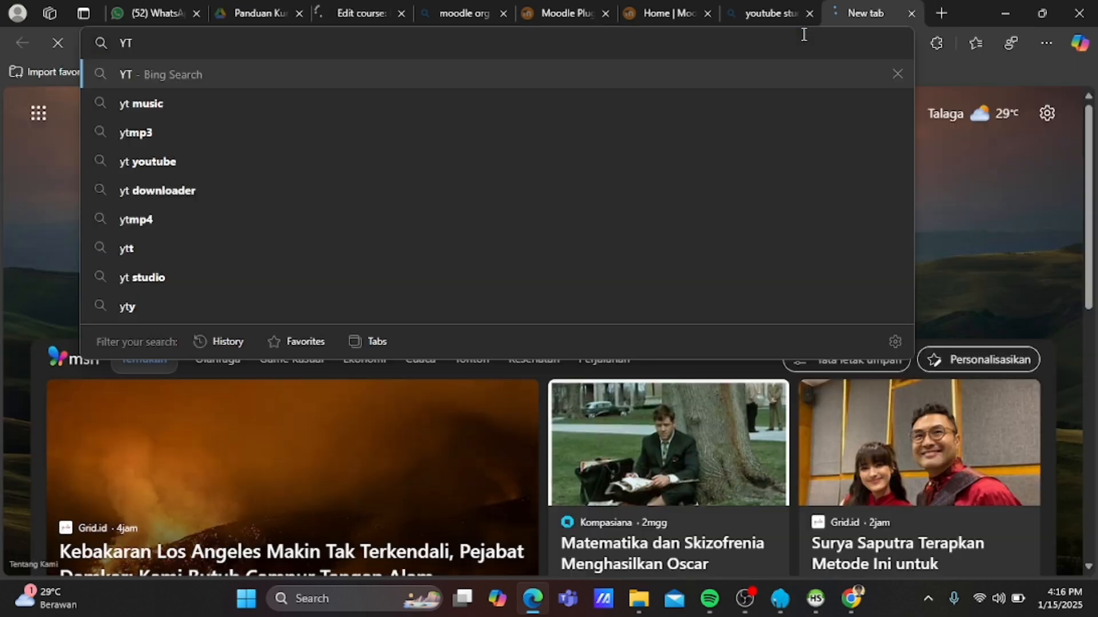
pyautogui.press('BackSpace')
pyautogui.press('BackSpace')
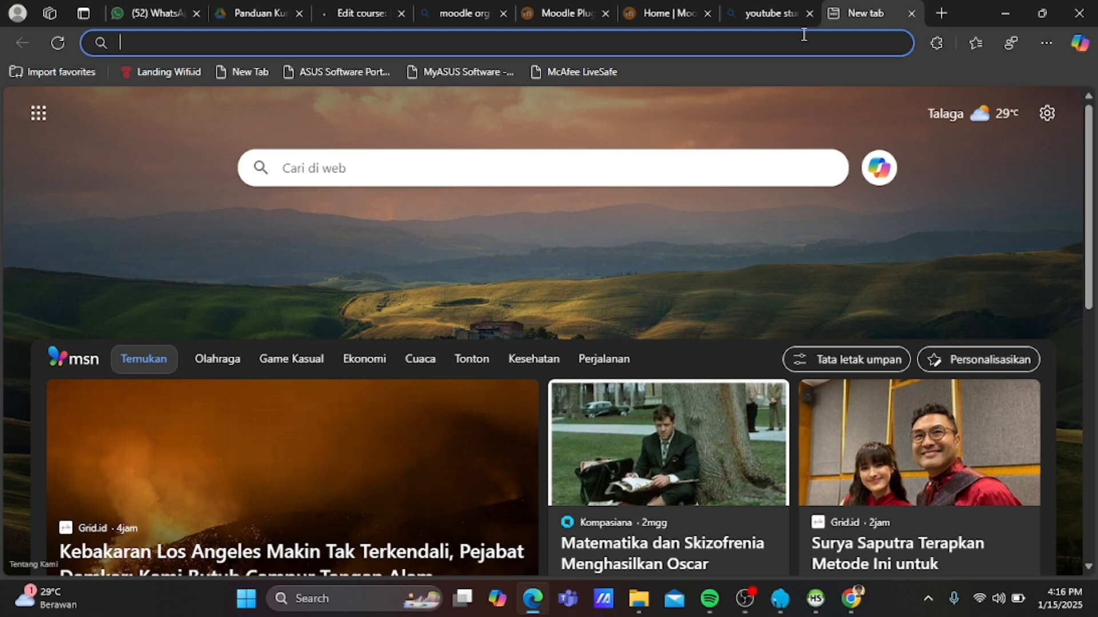
pyautogui.write('youtube.com')
pyautogui.press('Return')
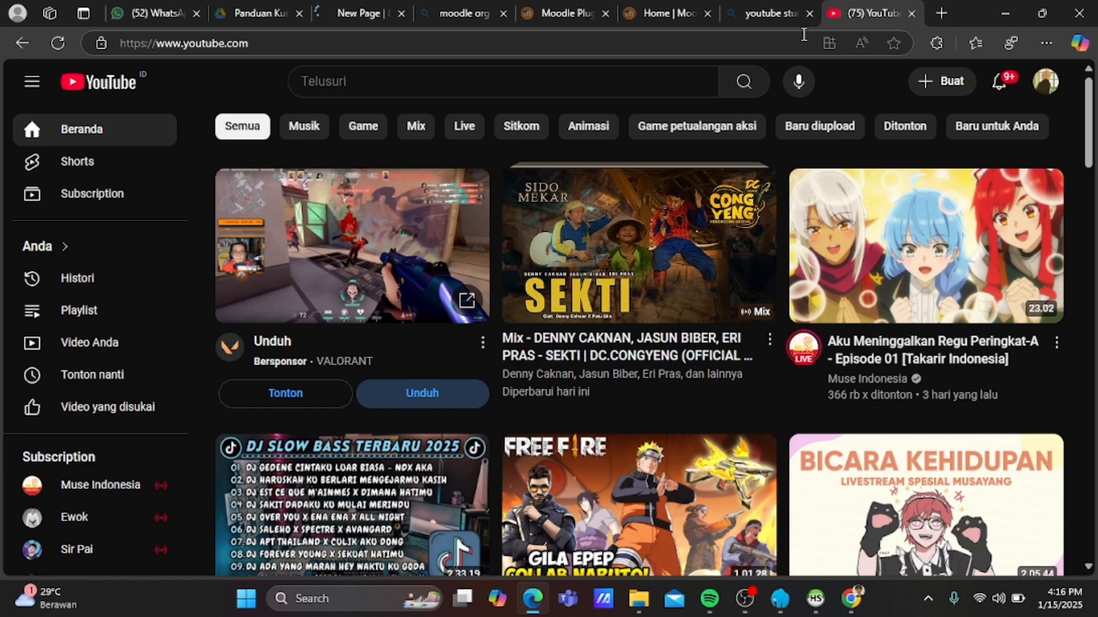
# Search YouTube for 'TUTORIAL E LEARNING'.
pyautogui.click(577, 80)
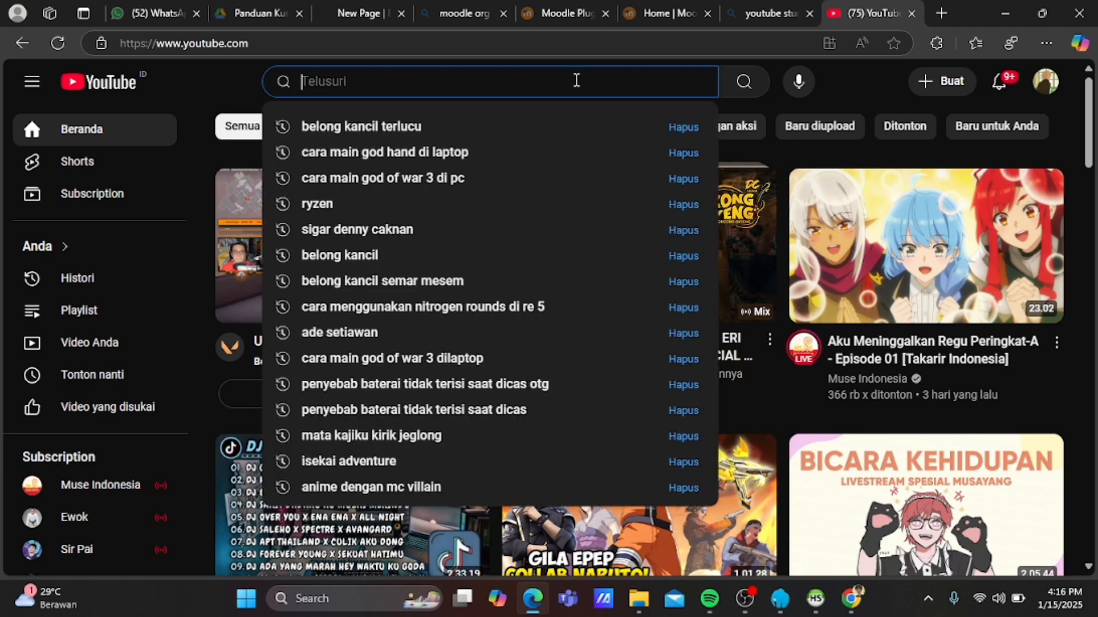
pyautogui.write('TUTORIAL')
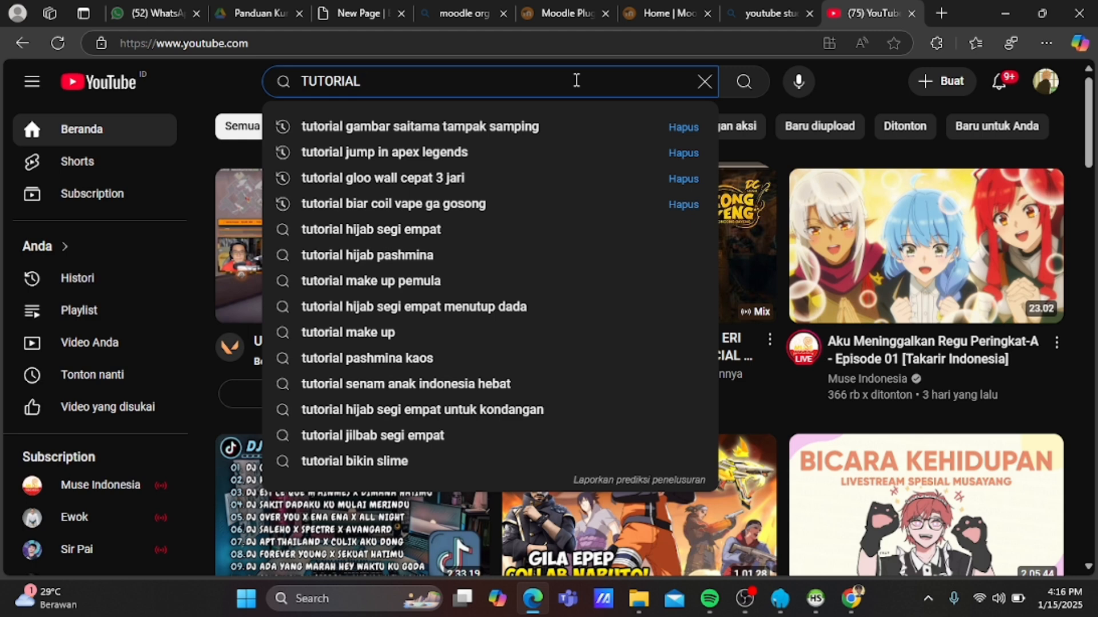
pyautogui.write('E')
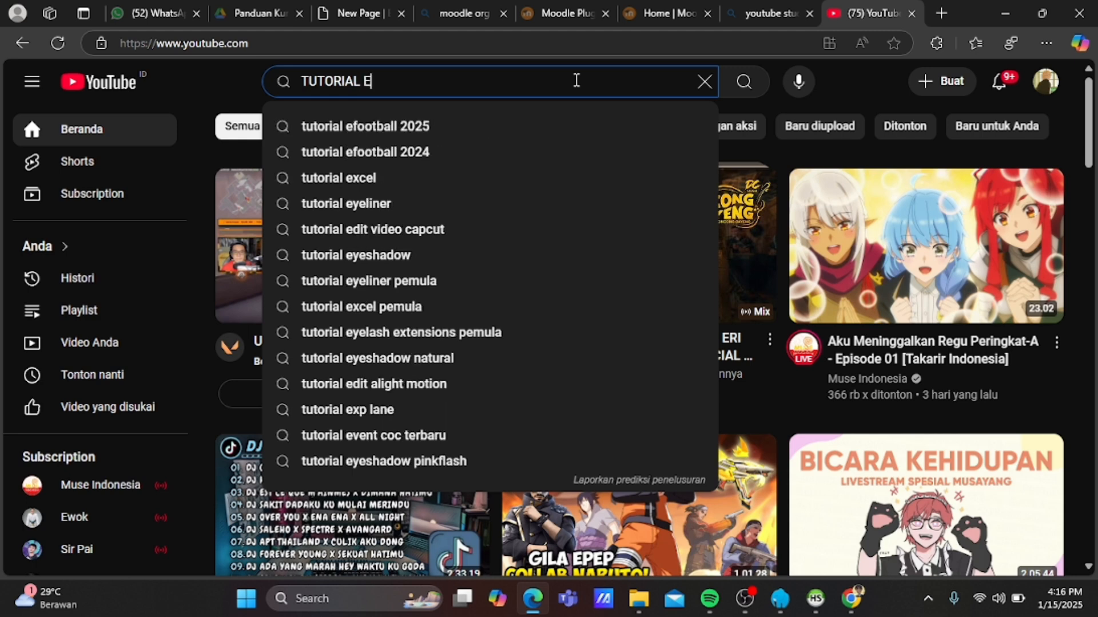
pyautogui.write(' LEARNING')
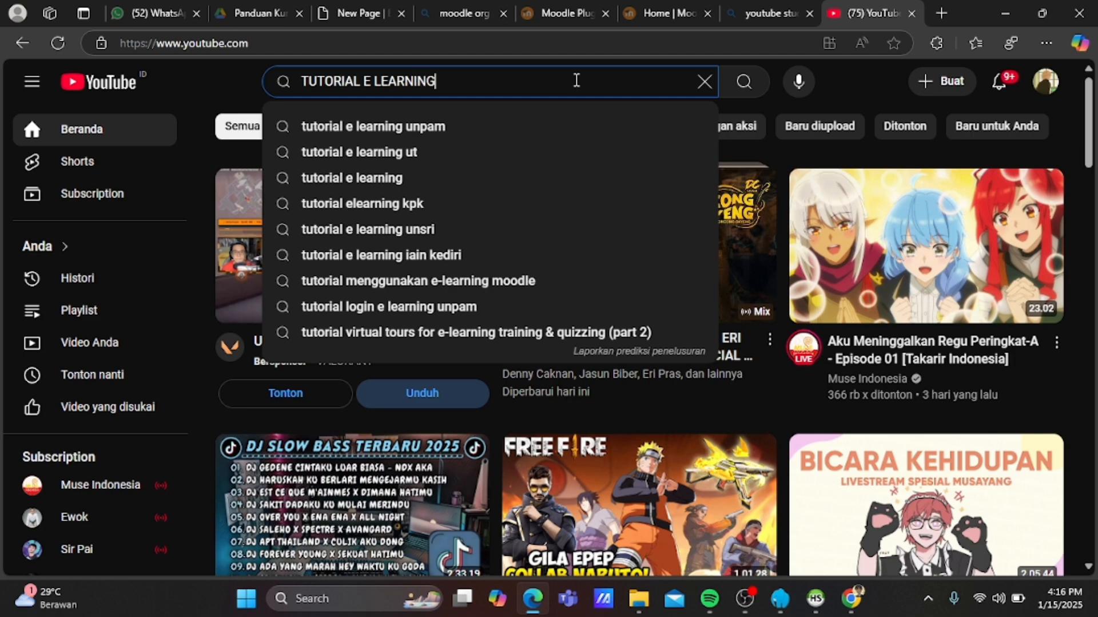
pyautogui.press('Return')
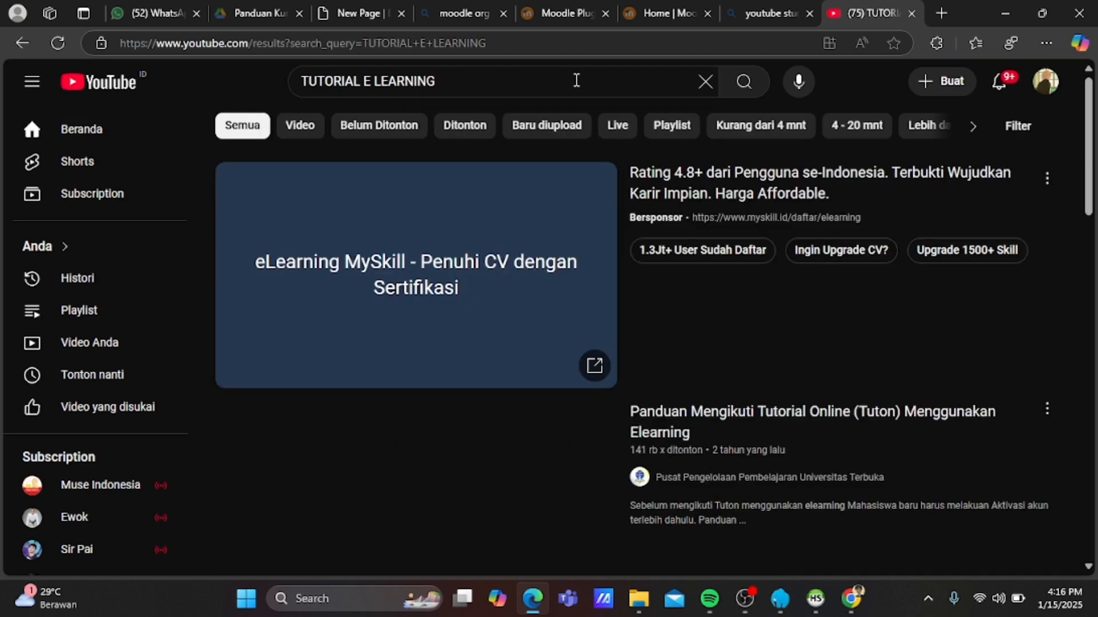
# Copy the embed code of the Tuton e-learning guide video via Bagikan > Sematkan.
pyautogui.scroll(-5, 422, 319)
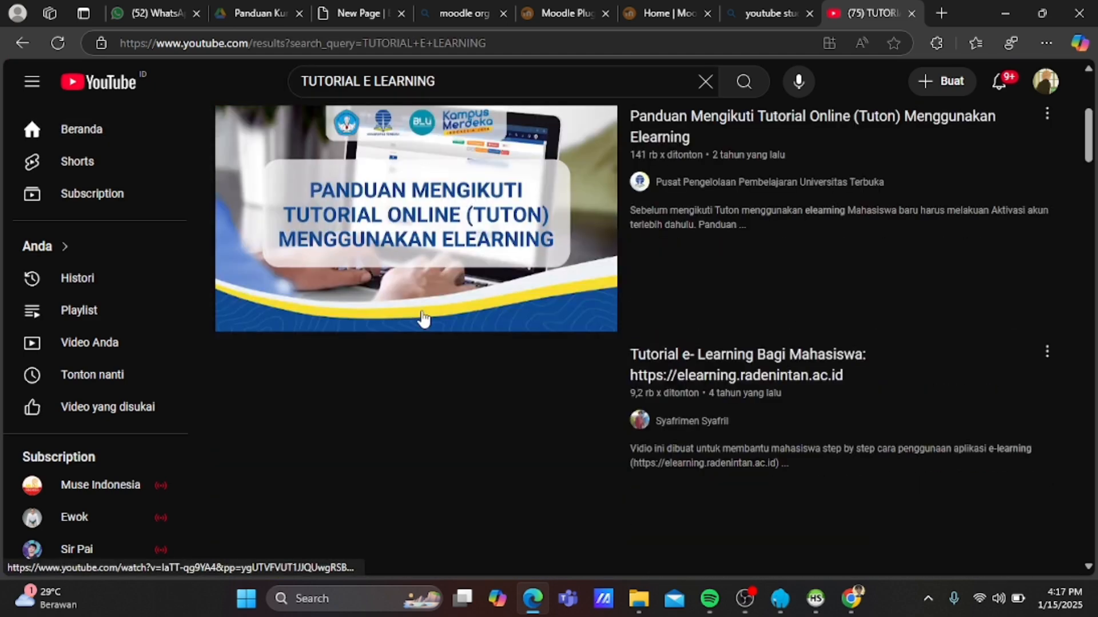
pyautogui.scroll(1, 423, 318)
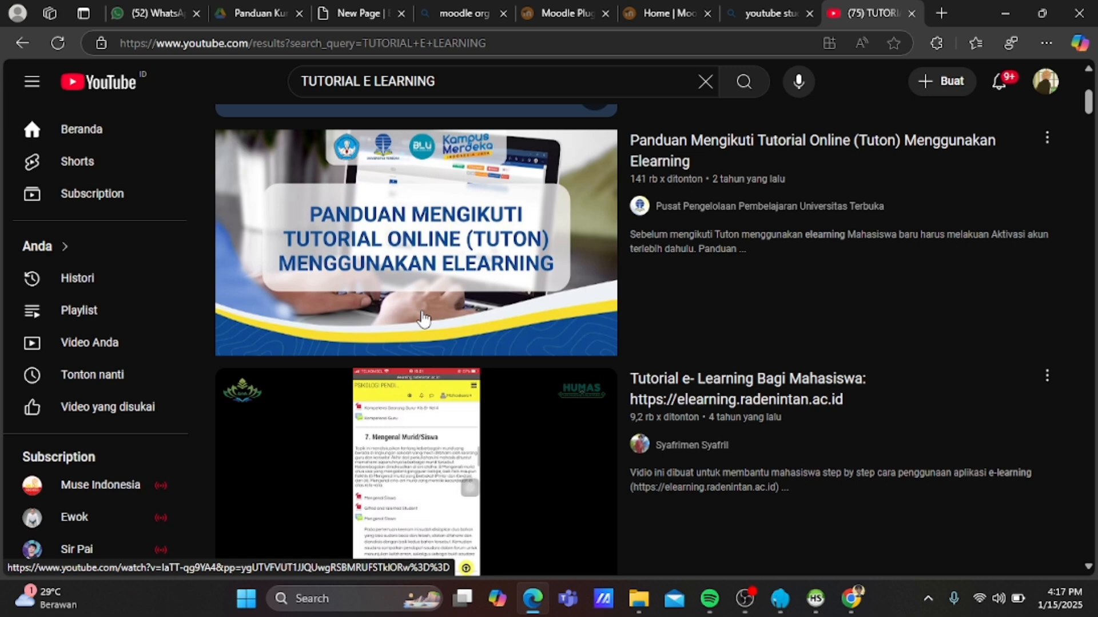
pyautogui.scroll(2, 423, 318)
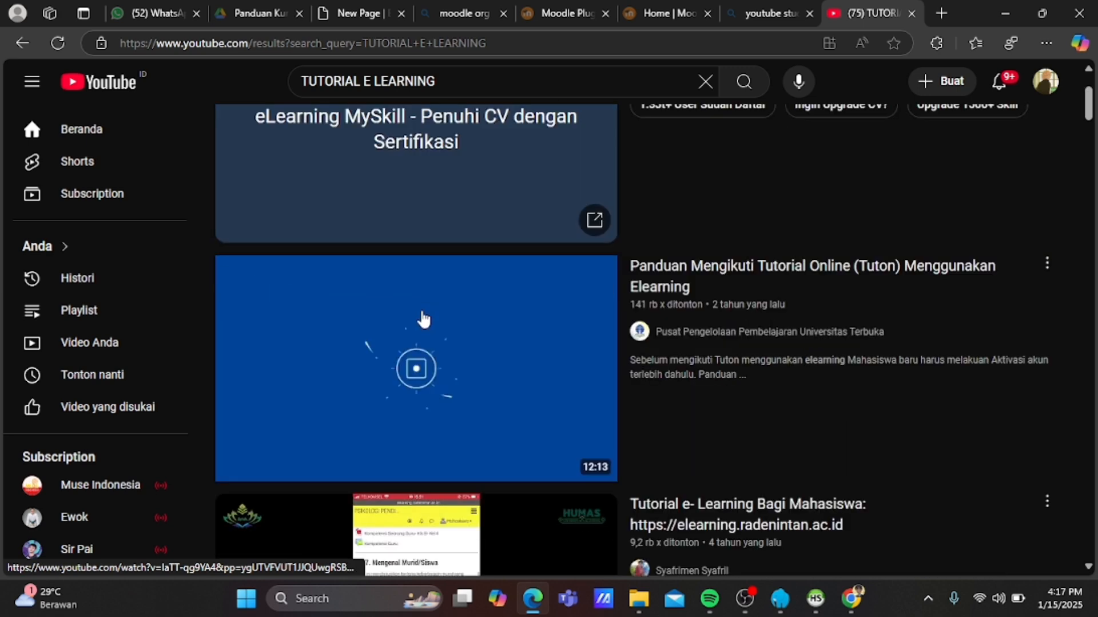
pyautogui.click(1047, 269)
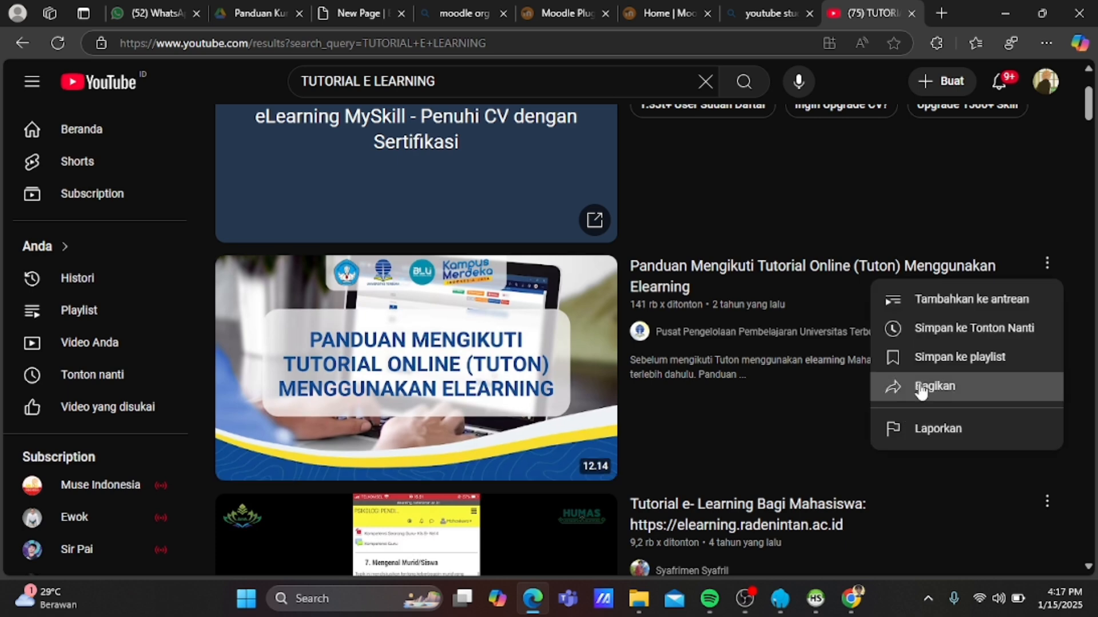
pyautogui.click(921, 389)
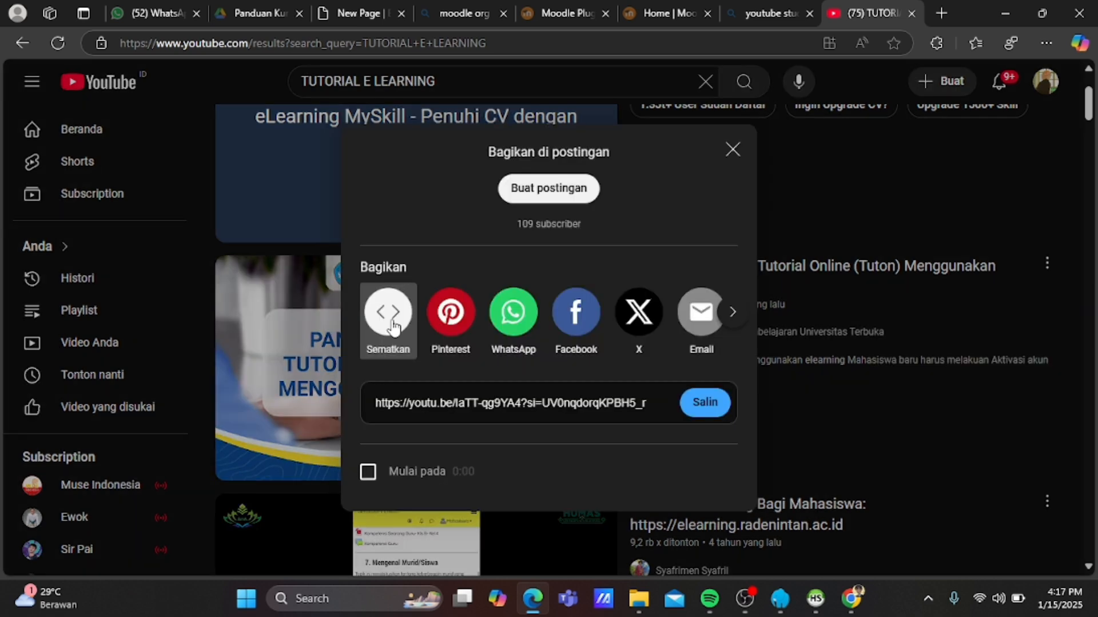
pyautogui.click(394, 320)
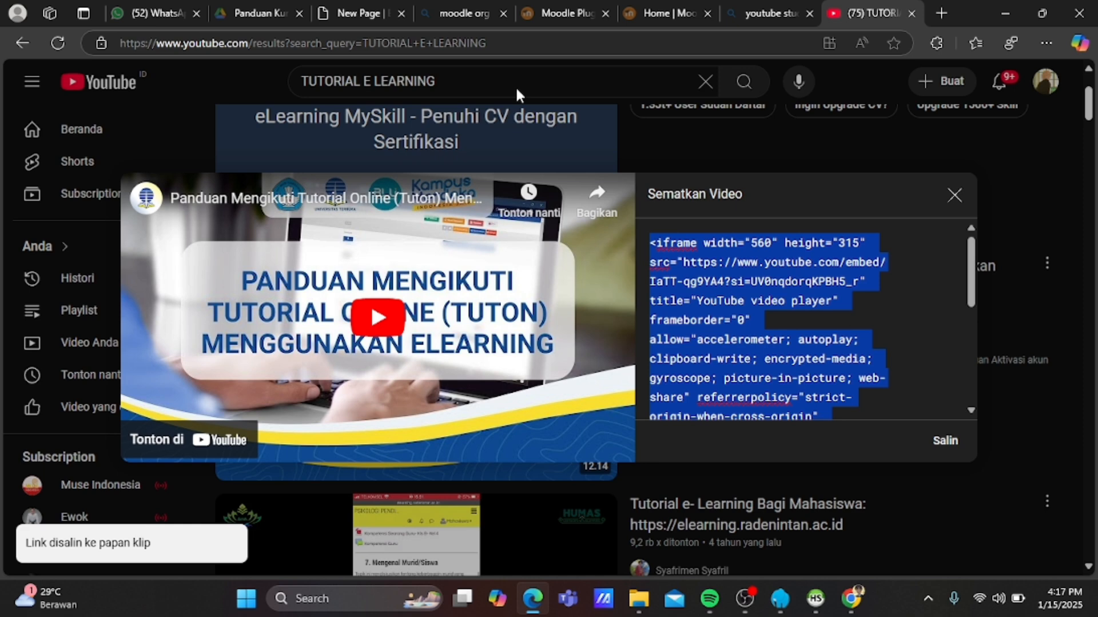
# Name the page TUTORIAL and paste the YouTube iframe code into the description's source code.
pyautogui.click(359, 13)
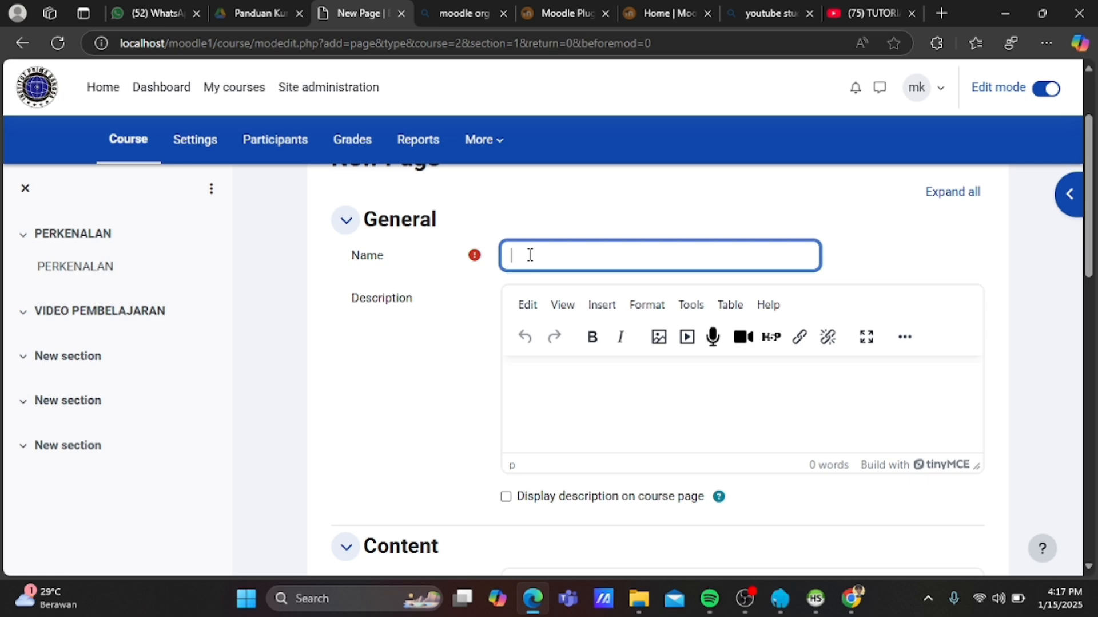
pyautogui.write('TUTORIAL')
pyautogui.click(691, 308)
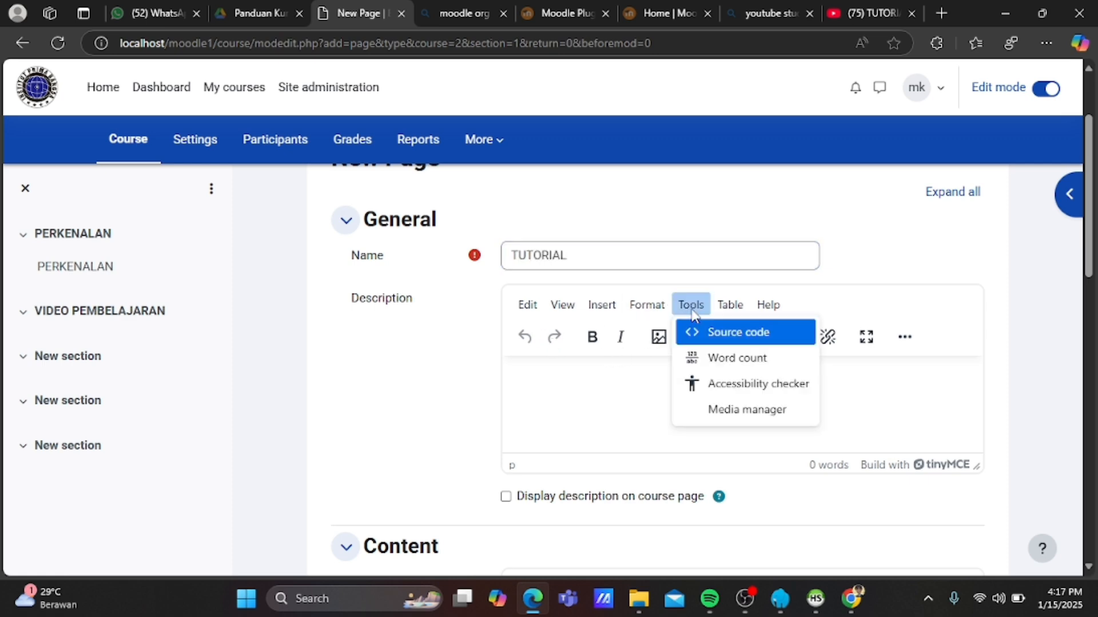
pyautogui.click(709, 335)
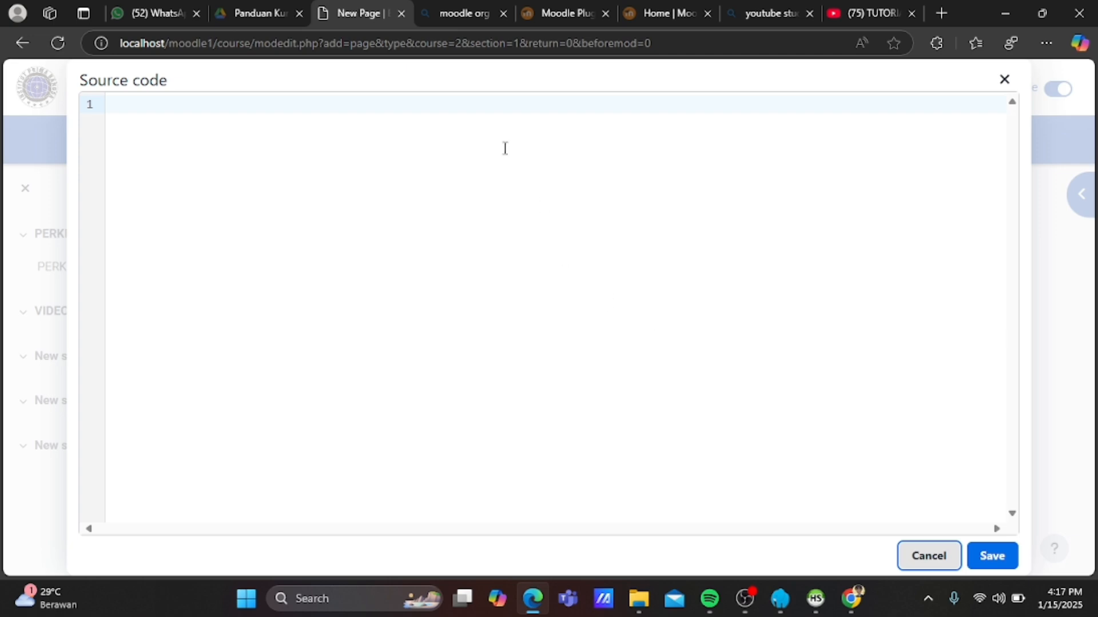
pyautogui.click(491, 105)
pyautogui.hotkey('ctrl', 'v')
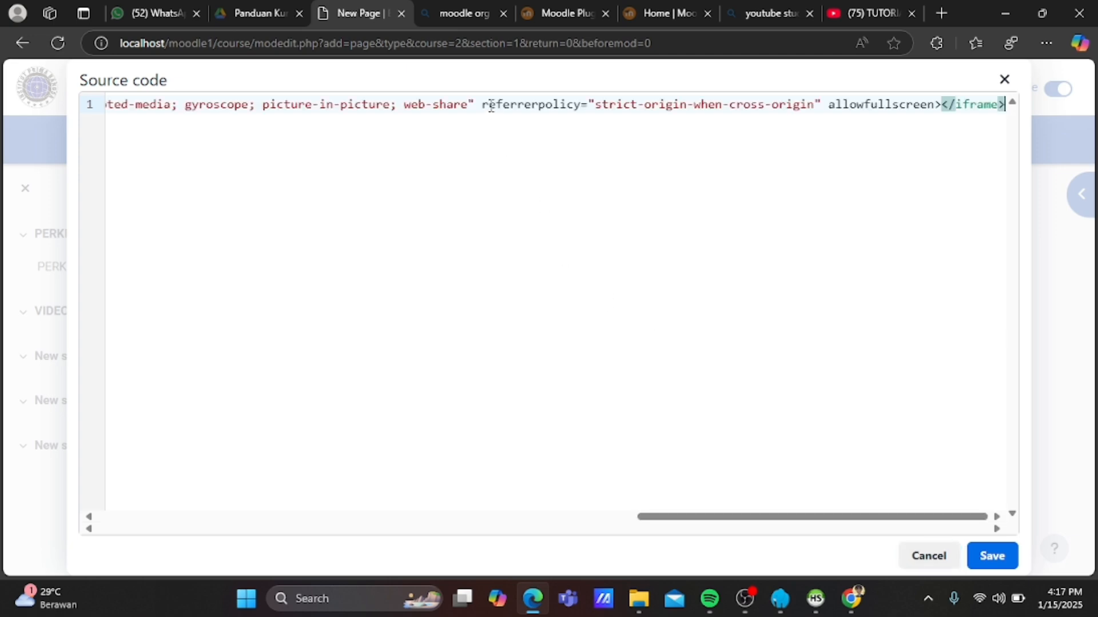
pyautogui.click(988, 559)
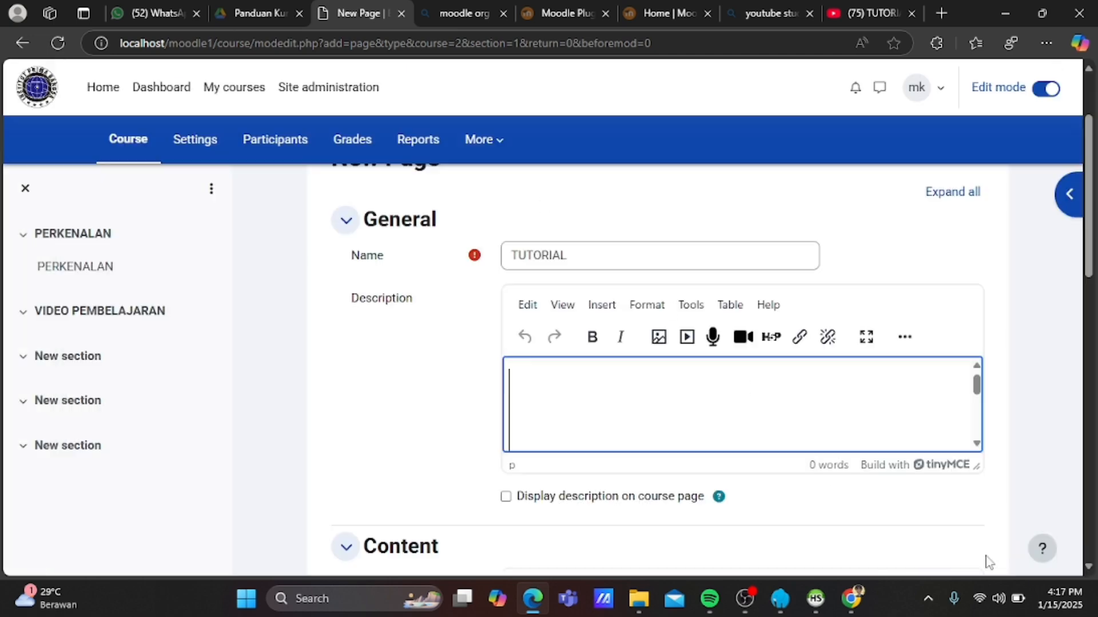
# Paste the same YouTube iframe code into the Page content's source code.
pyautogui.scroll(-4, 705, 433)
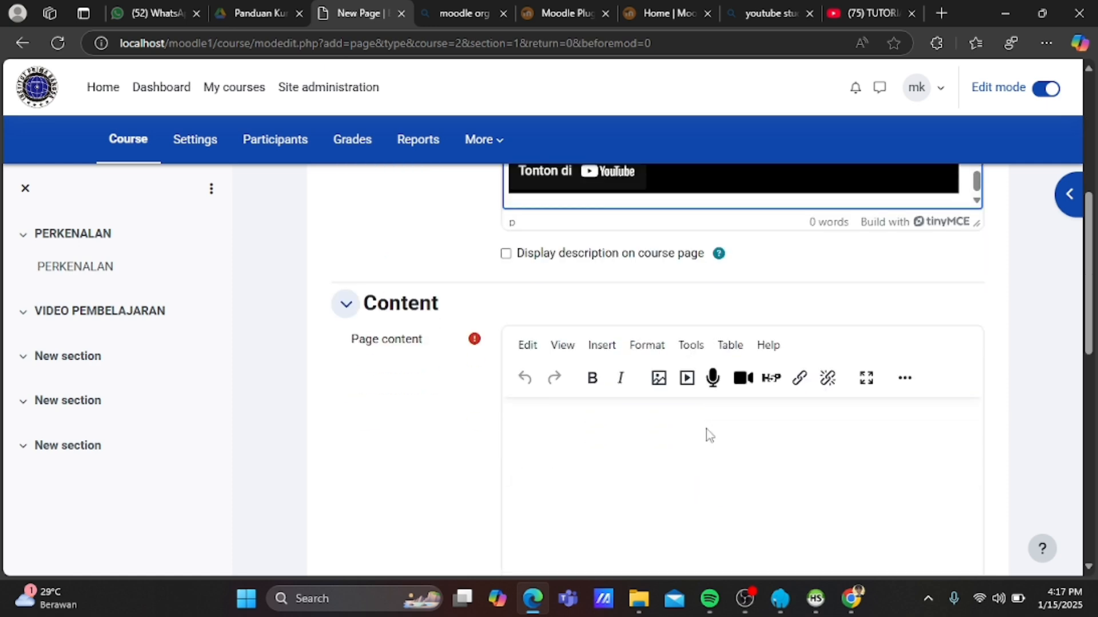
pyautogui.click(695, 346)
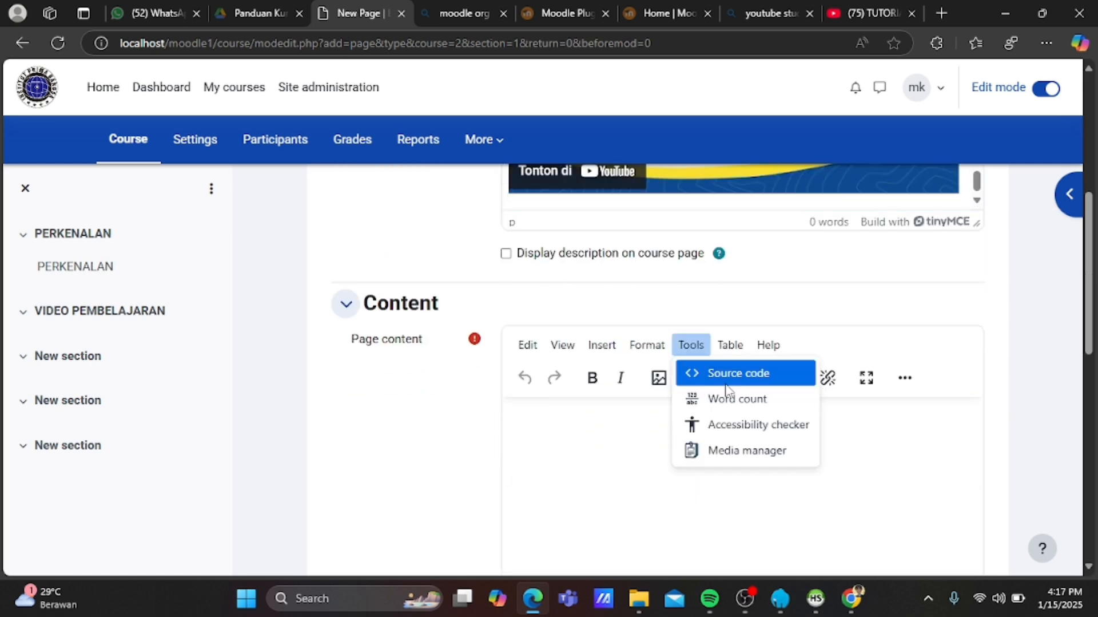
pyautogui.click(730, 372)
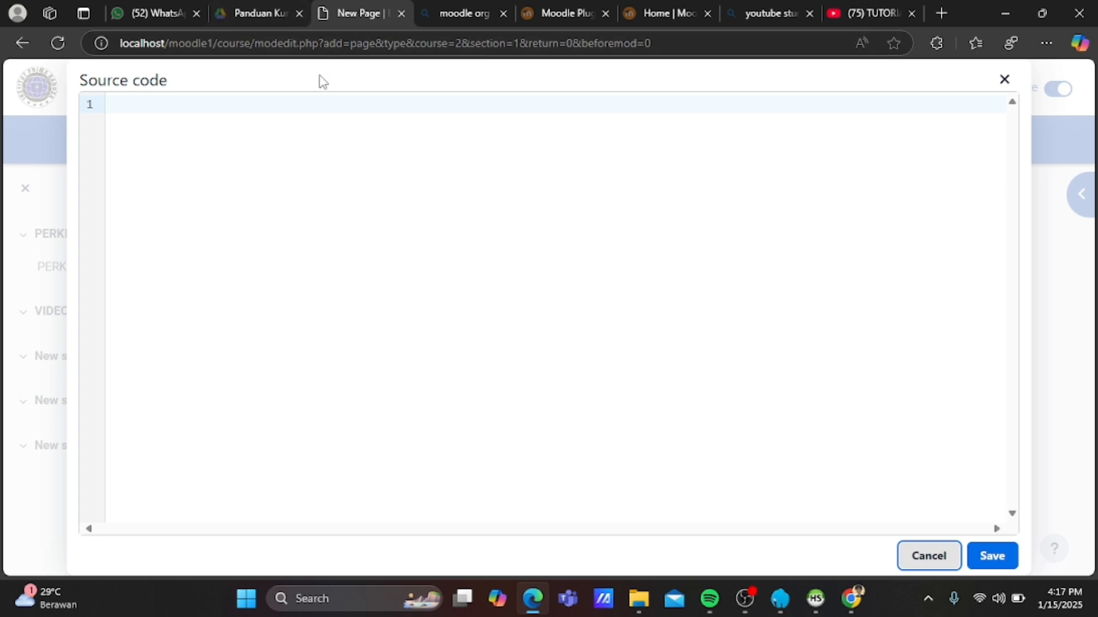
pyautogui.click(343, 94)
pyautogui.hotkey('ctrl', 'v')
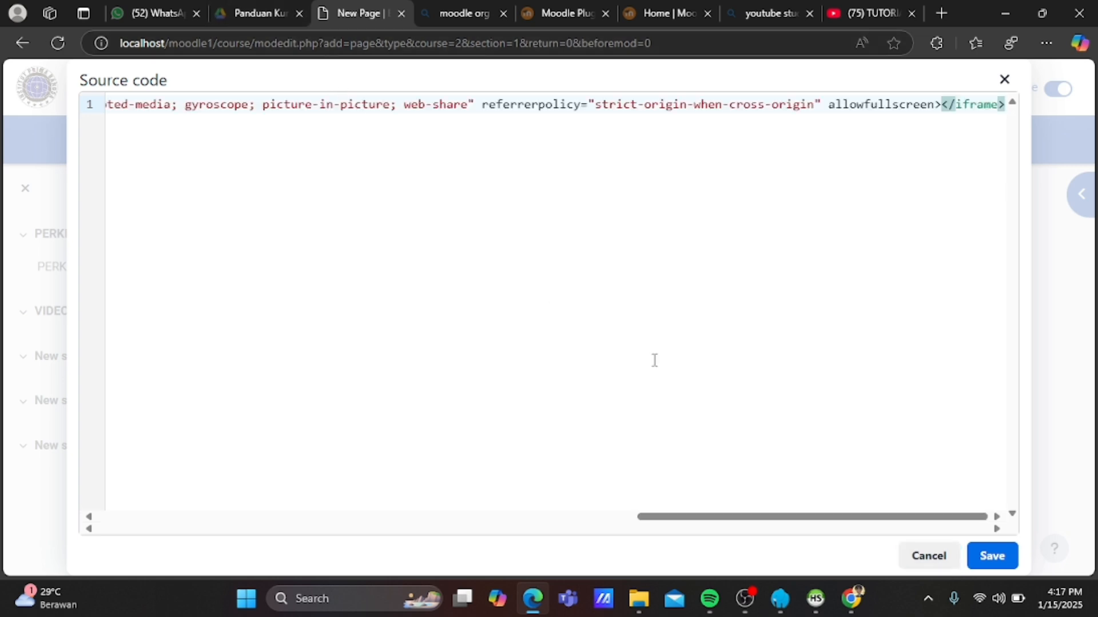
pyautogui.click(990, 558)
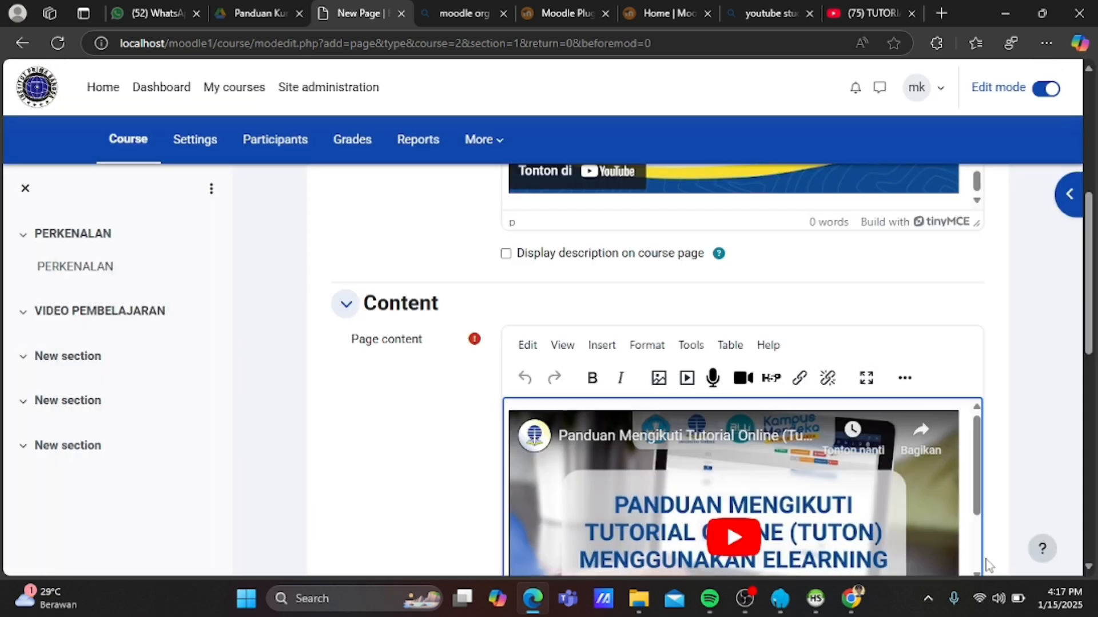
pyautogui.scroll(-10, 746, 464)
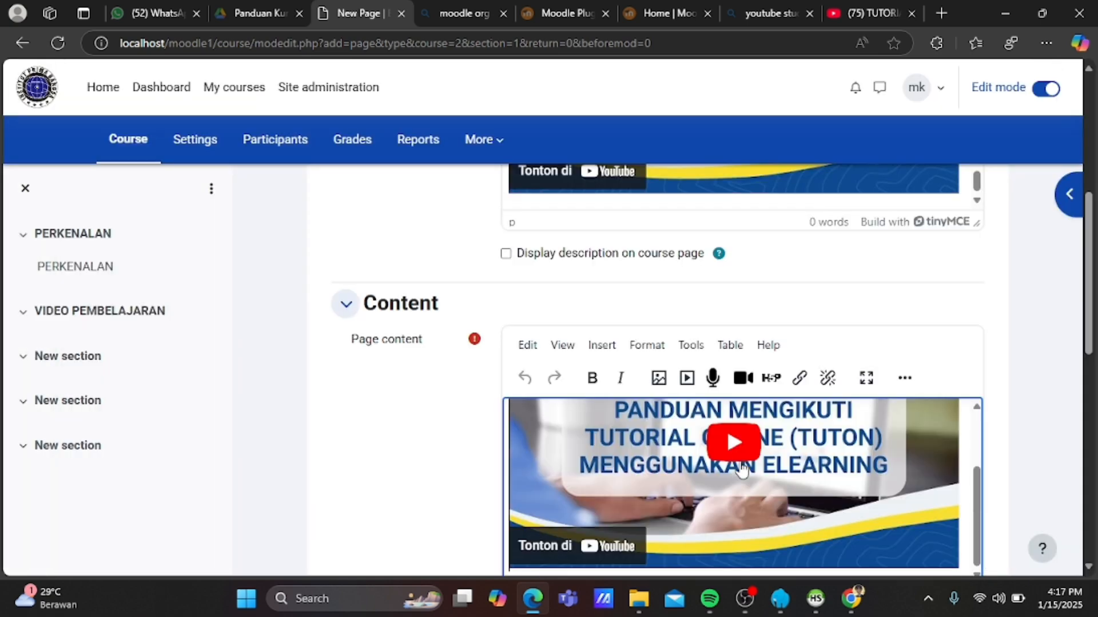
# Save the TUTORIAL page, return to the E-LEARNING course, and skip the user tour.
pyautogui.click(617, 528)
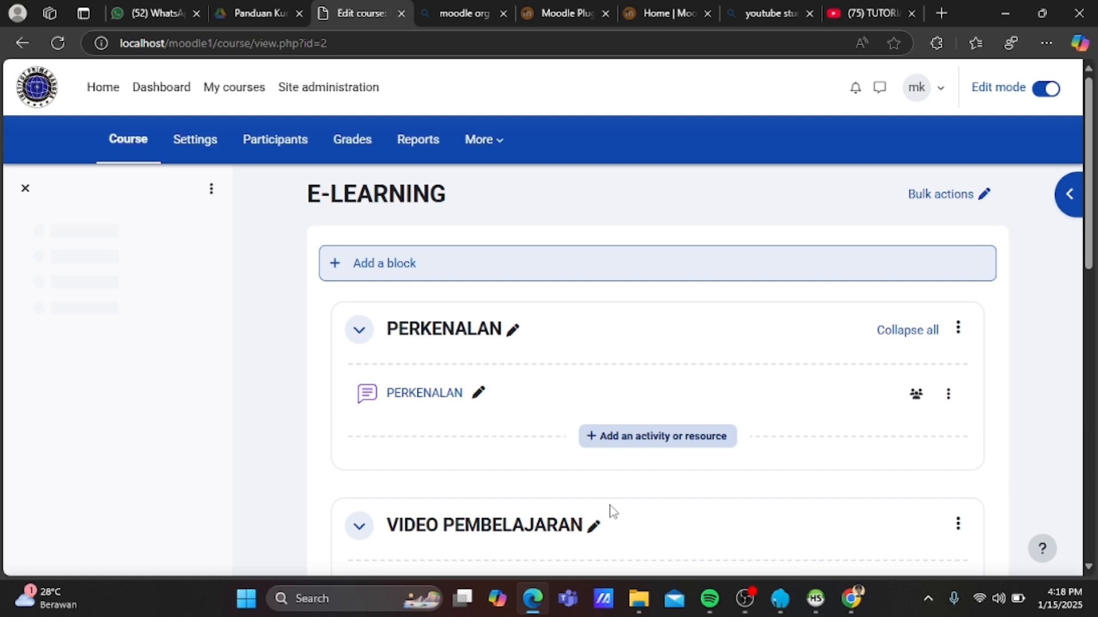
pyautogui.scroll(-5, 670, 473)
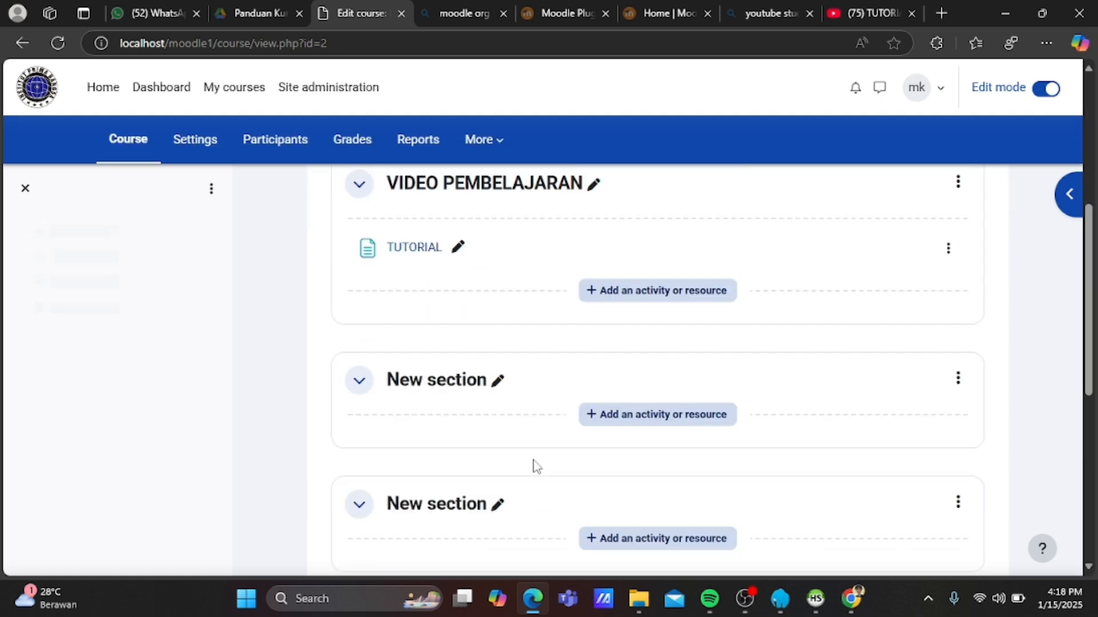
pyautogui.scroll(1, 535, 466)
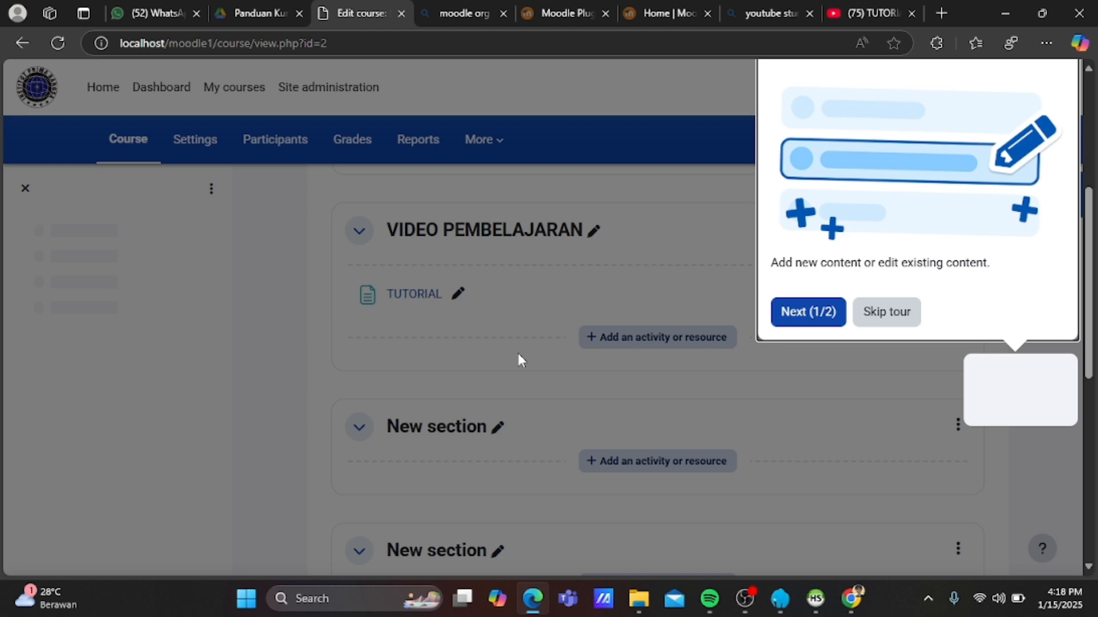
pyautogui.click(518, 354)
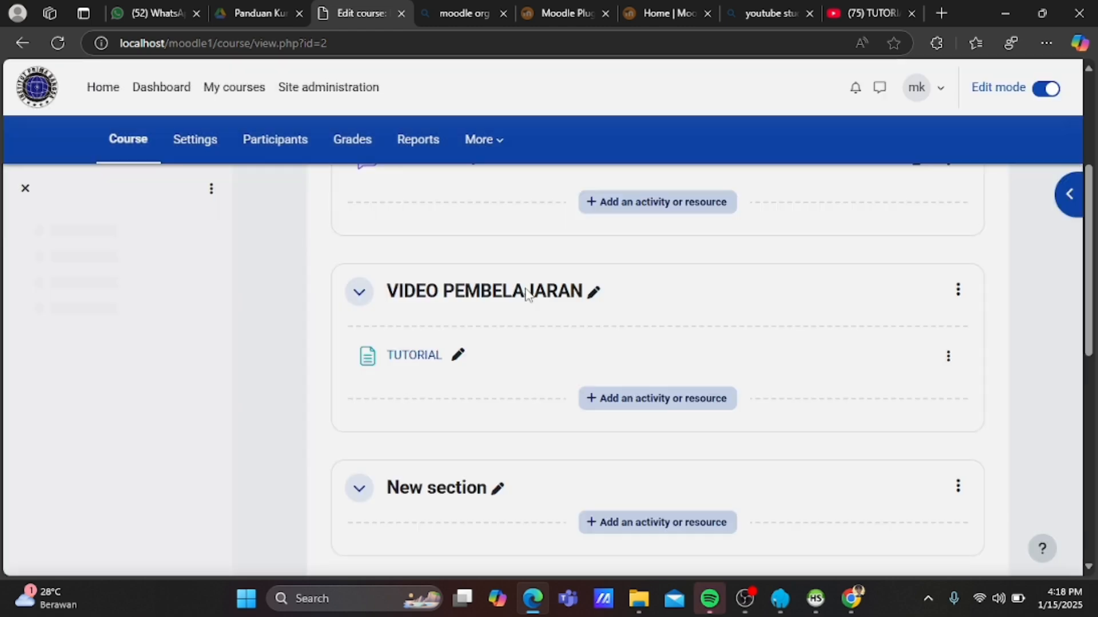
# Rename the first 'New section' to PERTEMUAN 1 and start adding an activity to it.
pyautogui.scroll(-3, 526, 294)
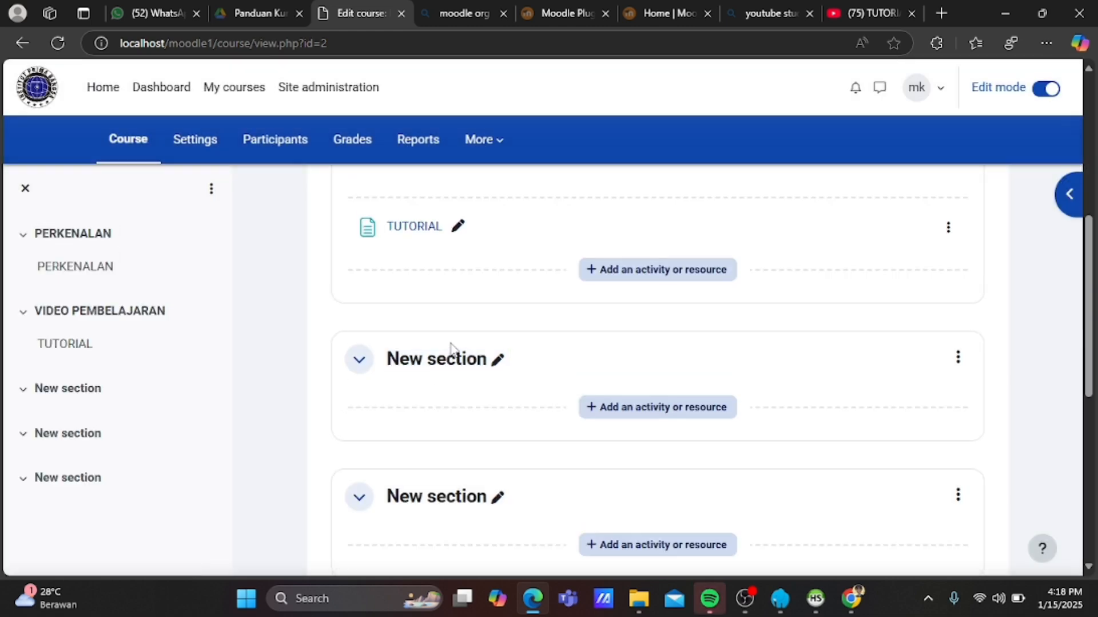
pyautogui.click(467, 365)
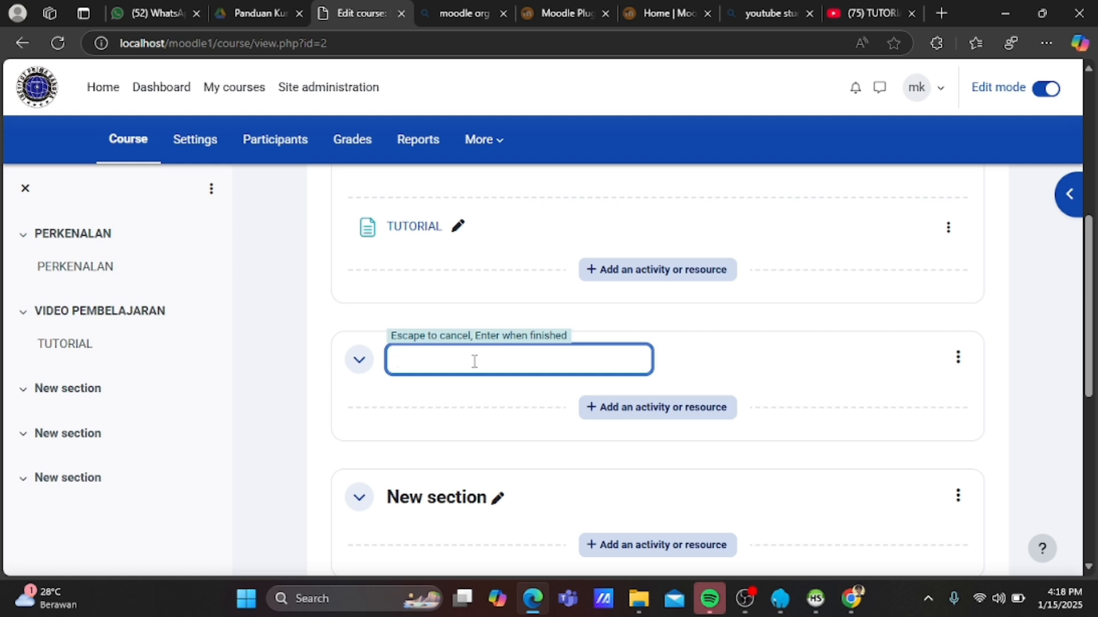
pyautogui.write('PERTEMUAN 1')
pyautogui.press('Return')
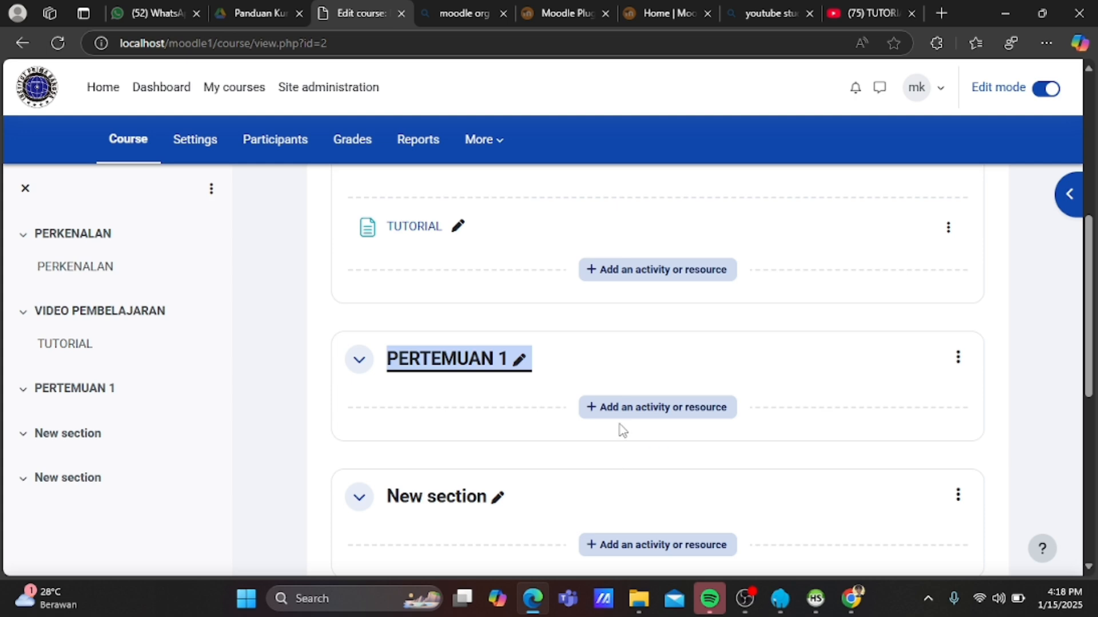
pyautogui.click(629, 417)
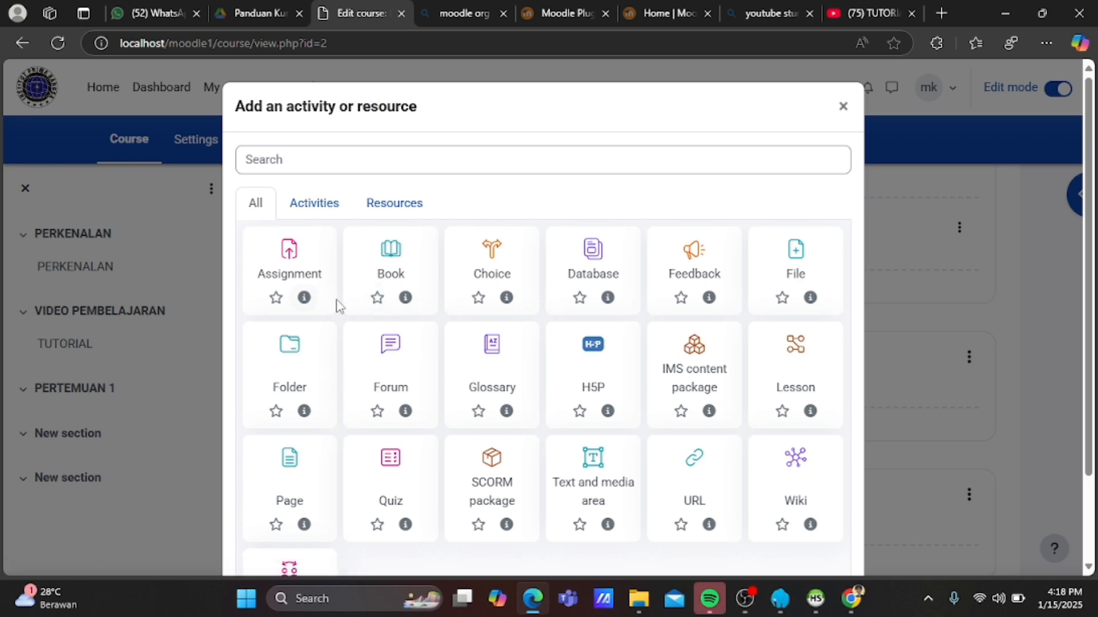
# Enter 'BUATKAN PENJELASAN TENTANG VIDEO PEMBELAJARAN' as the new forum's name.
pyautogui.scroll(-3, 394, 262)
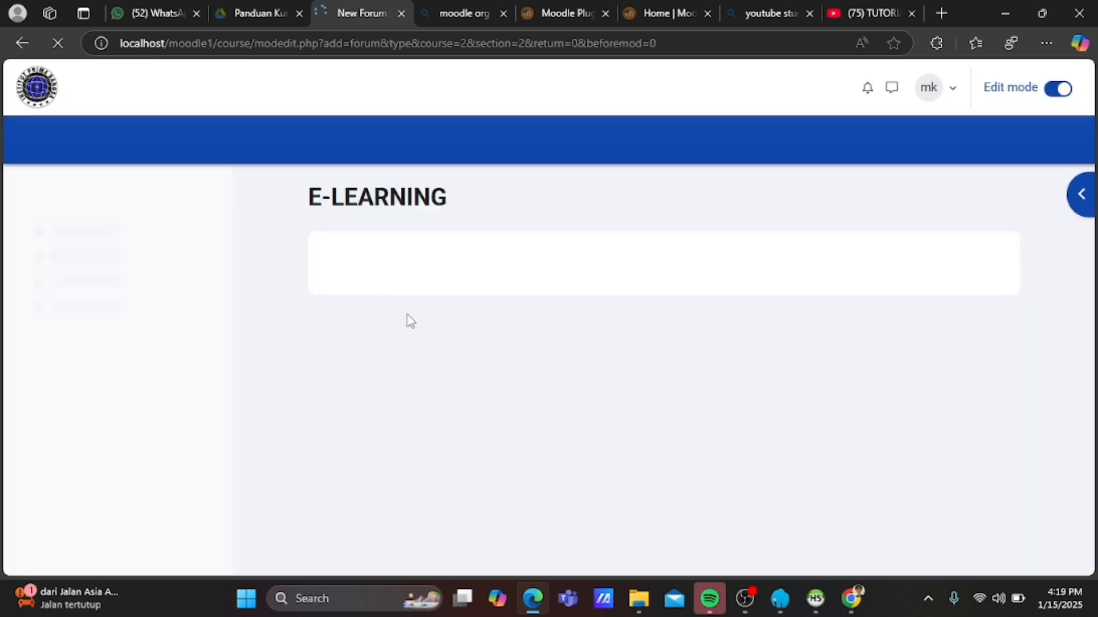
pyautogui.scroll(-3, 457, 372)
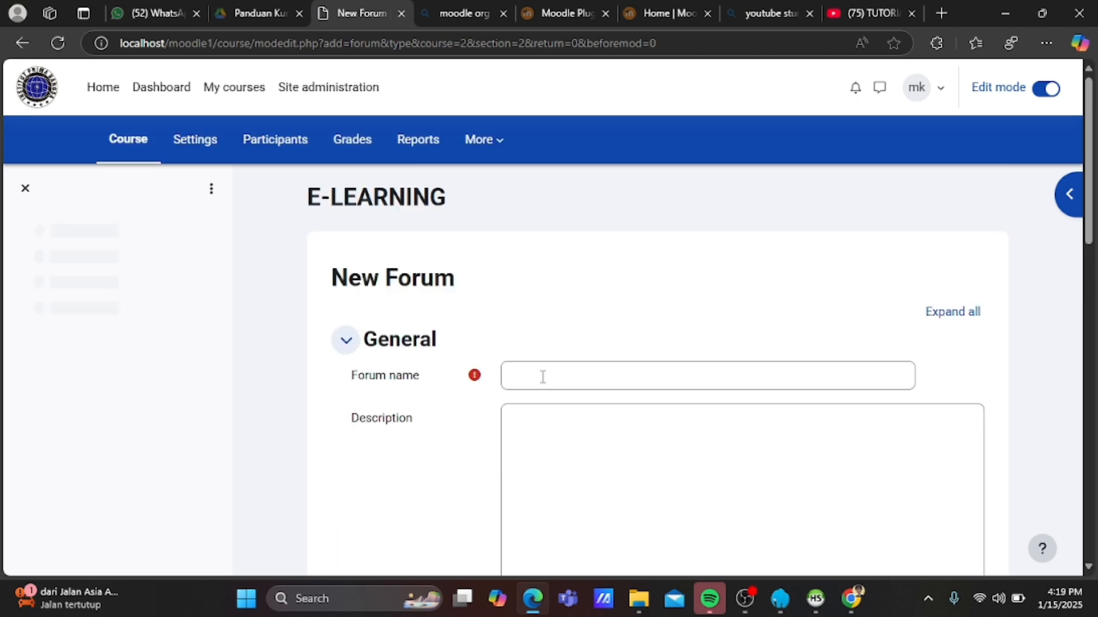
pyautogui.click(542, 376)
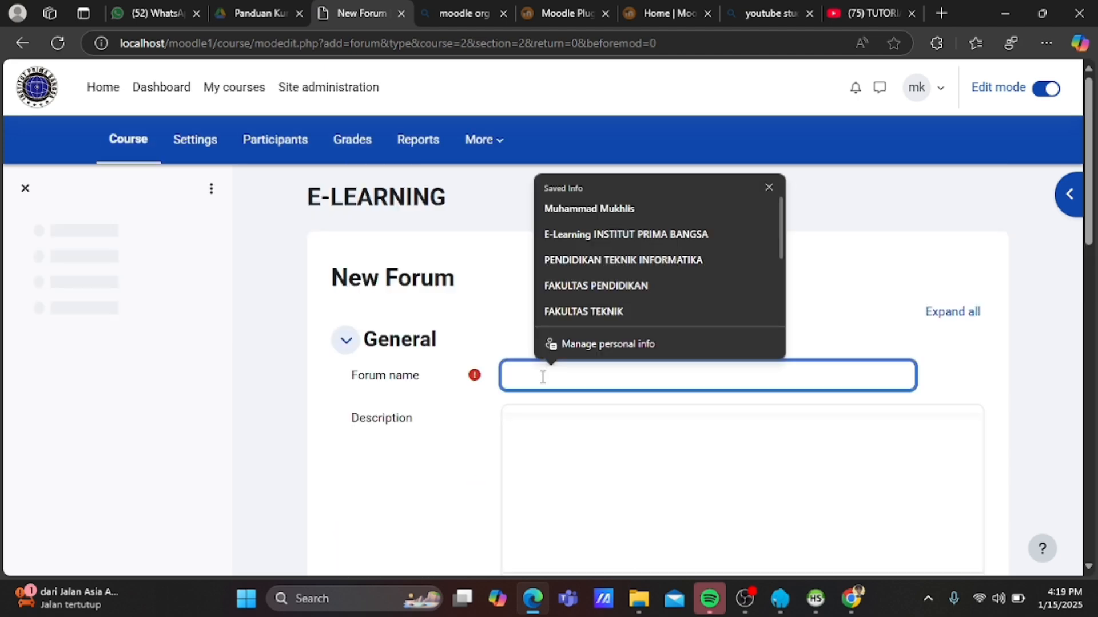
pyautogui.write('BUAT')
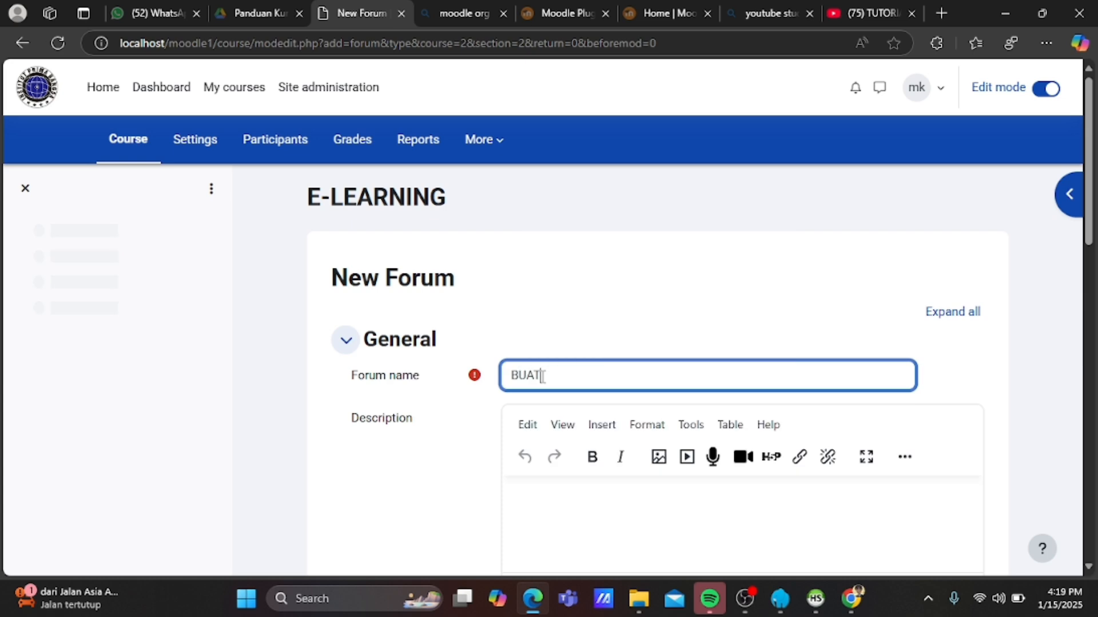
pyautogui.write('KAN')
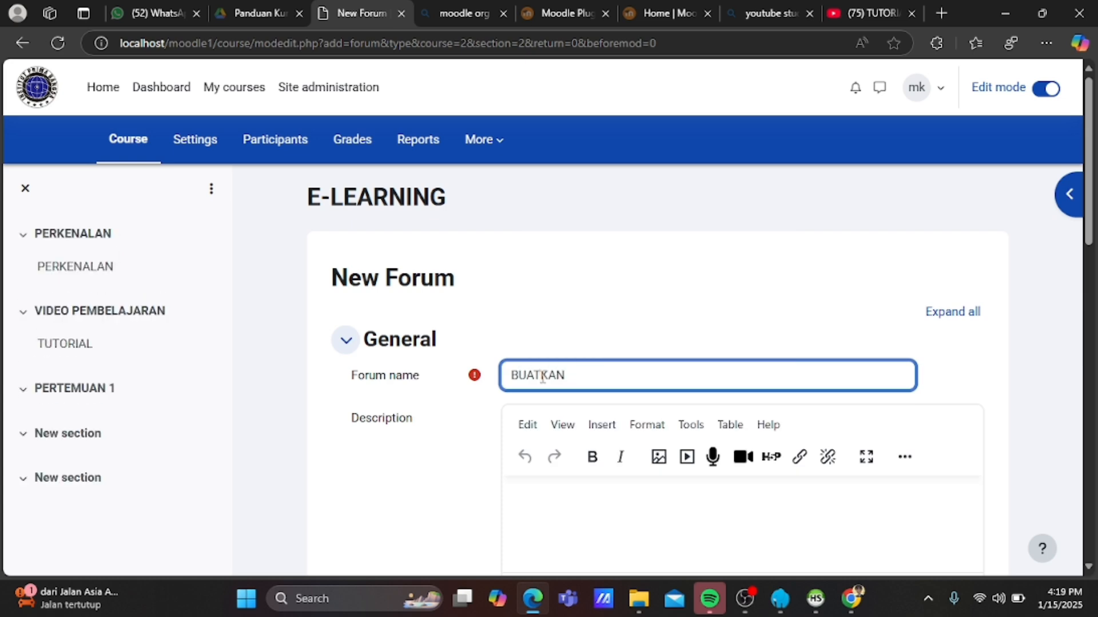
pyautogui.write(' PENJELASAN MENGEN')
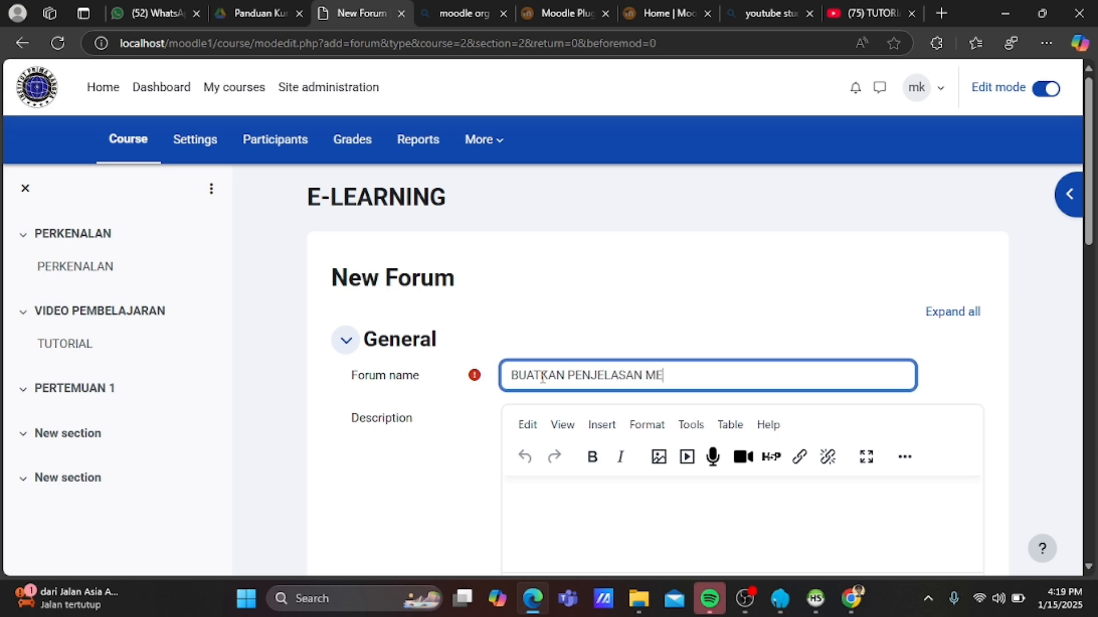
pyautogui.write('AI VIDEO')
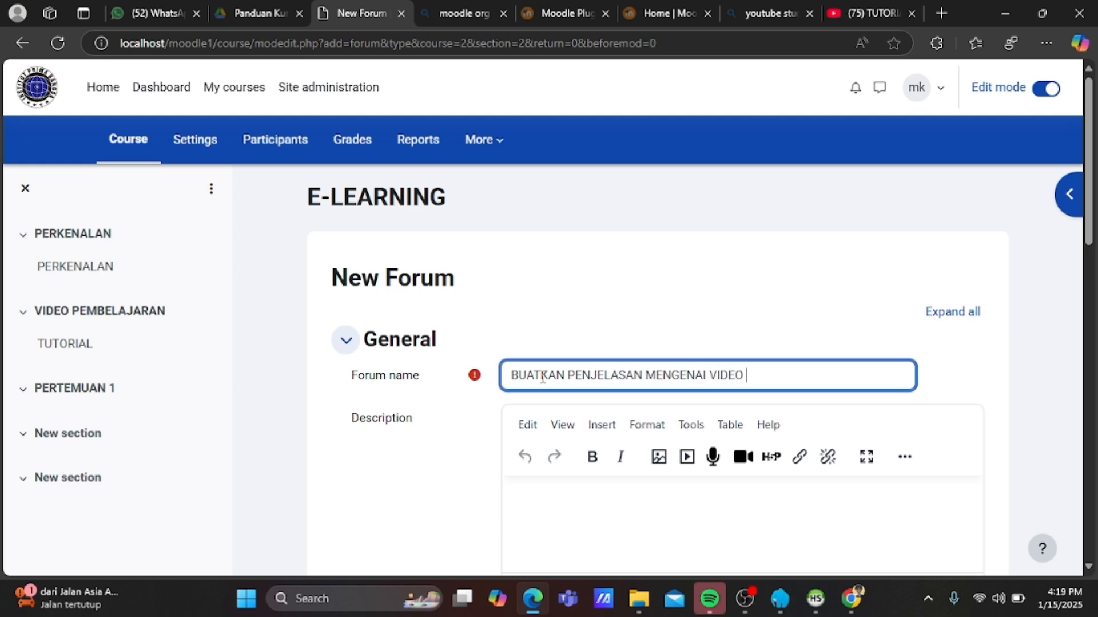
pyautogui.press('BackSpace')
pyautogui.press('BackSpace')
pyautogui.press('BackSpace')
pyautogui.press('BackSpace')
pyautogui.press('BackSpace')
pyautogui.press('BackSpace')
pyautogui.press('BackSpace')
pyautogui.press('BackSpace')
pyautogui.press('BackSpace')
pyautogui.press('BackSpace')
pyautogui.press('BackSpace')
pyautogui.press('BackSpace')
pyautogui.press('BackSpace')
pyautogui.press('BackSpace')
pyautogui.press('BackSpace')
pyautogui.press('BackSpace')
pyautogui.press('BackSpace')
pyautogui.press('BackSpace')
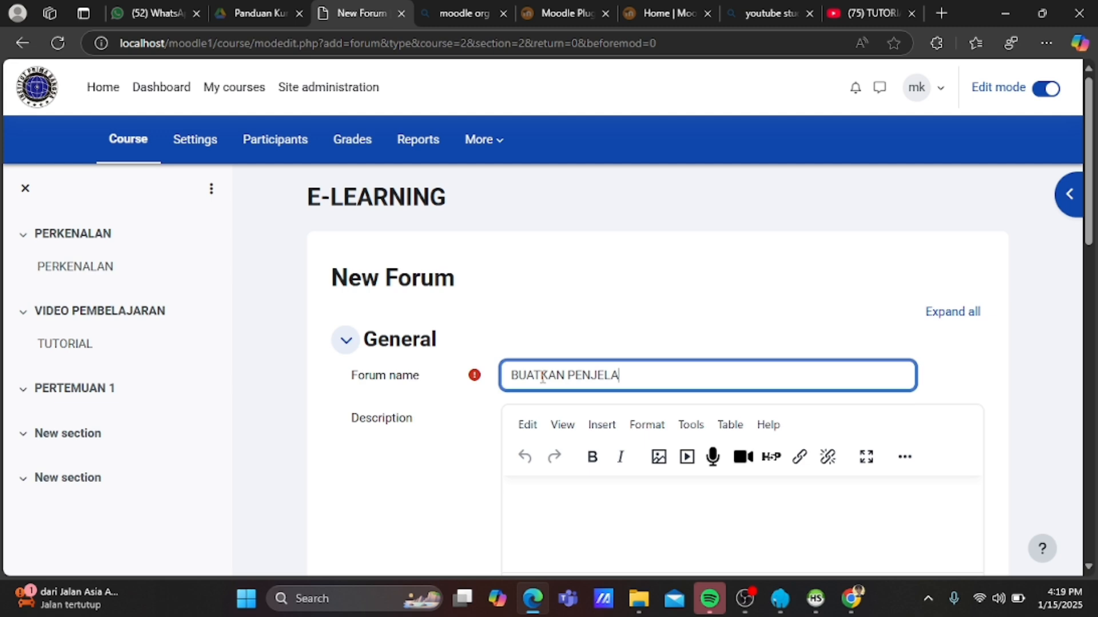
pyautogui.write('SAN TENTANG')
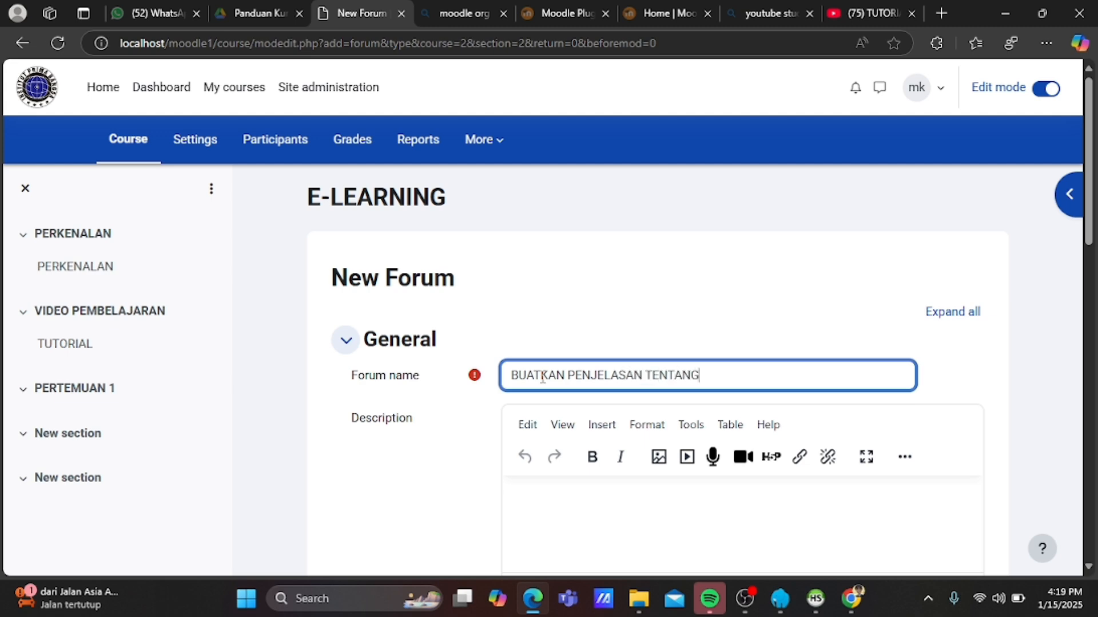
pyautogui.write(' VIDEO PEMBELAJA')
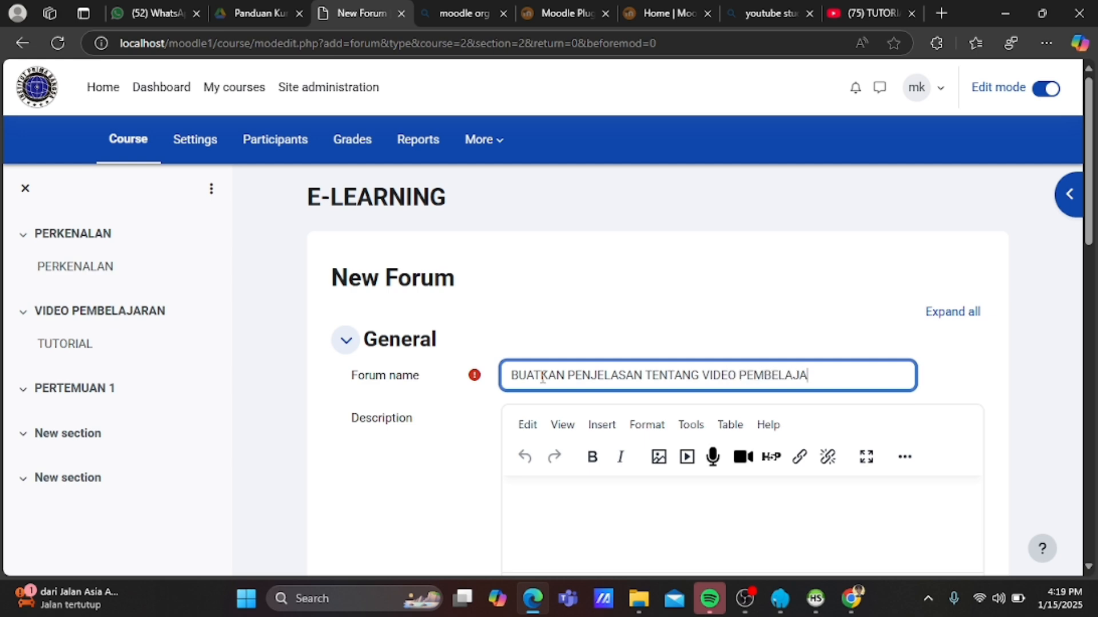
pyautogui.write('RAN')
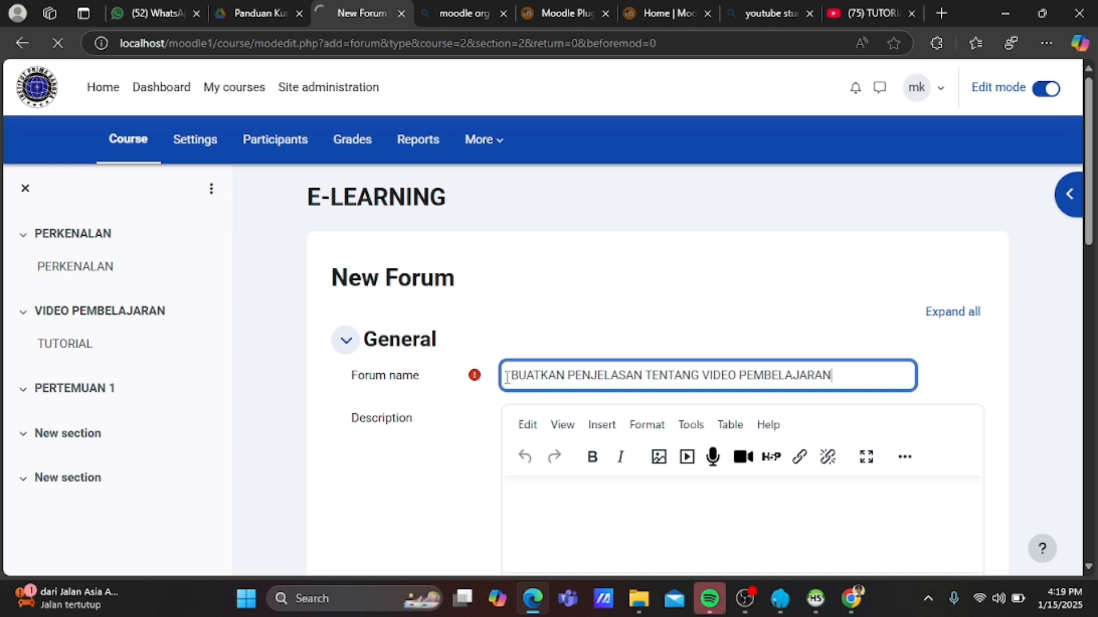
pyautogui.scroll(-3, 507, 377)
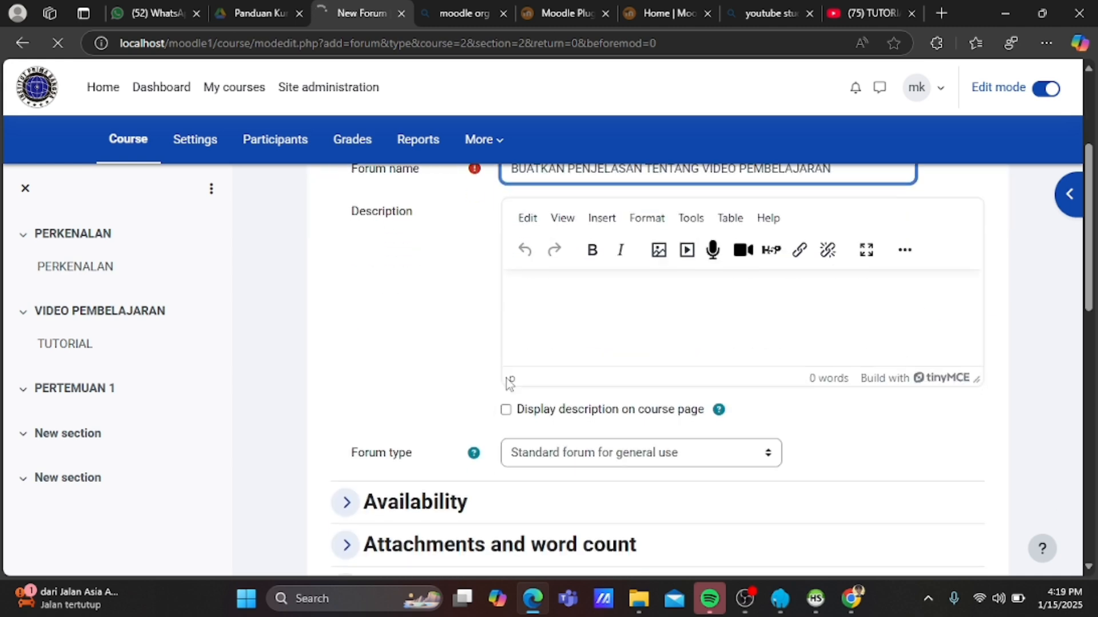
pyautogui.click(543, 285)
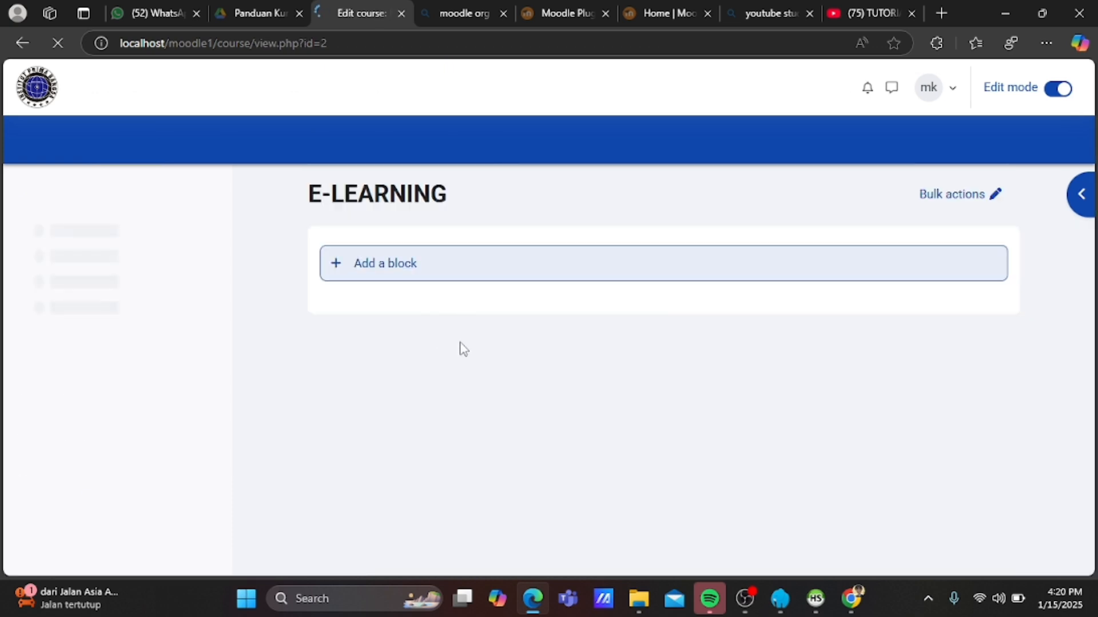
# Open the BUATKAN PENJELASAN TENTANG VIDEO PEMBELAJARAN forum from PERTEMUAN 1 and view its empty discussion list.
pyautogui.scroll(-5, 464, 348)
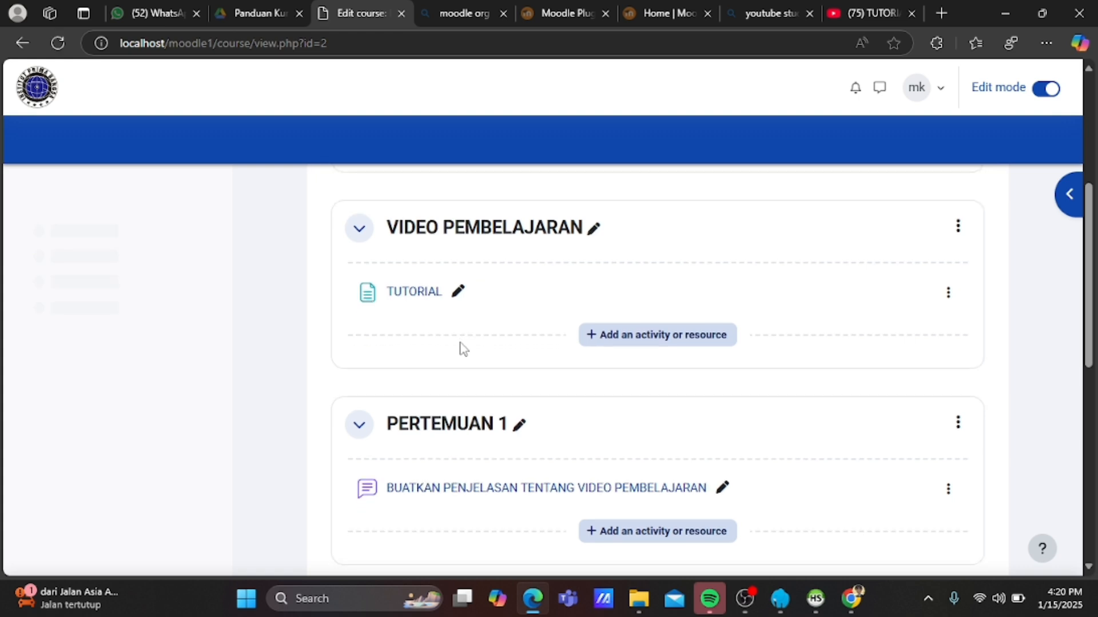
pyautogui.click(490, 246)
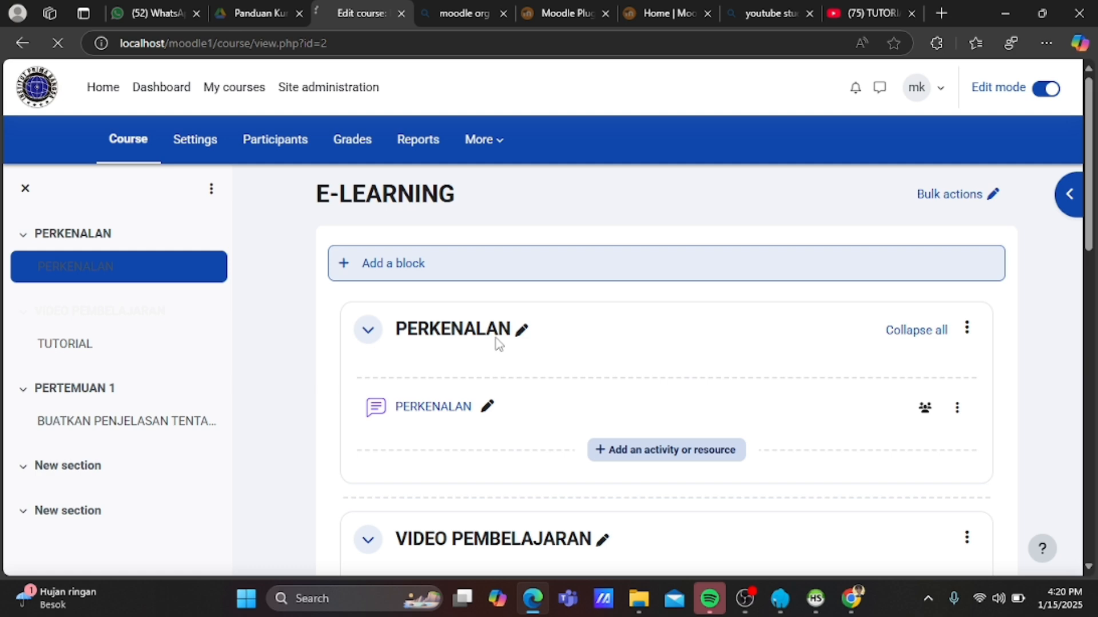
pyautogui.click(470, 399)
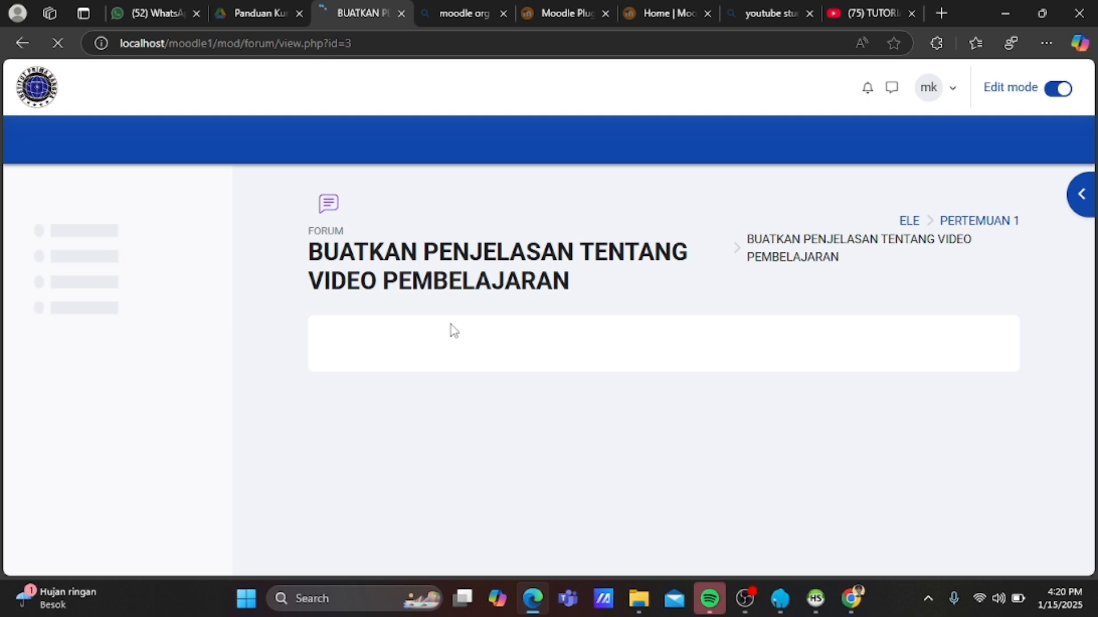
pyautogui.scroll(-3, 447, 455)
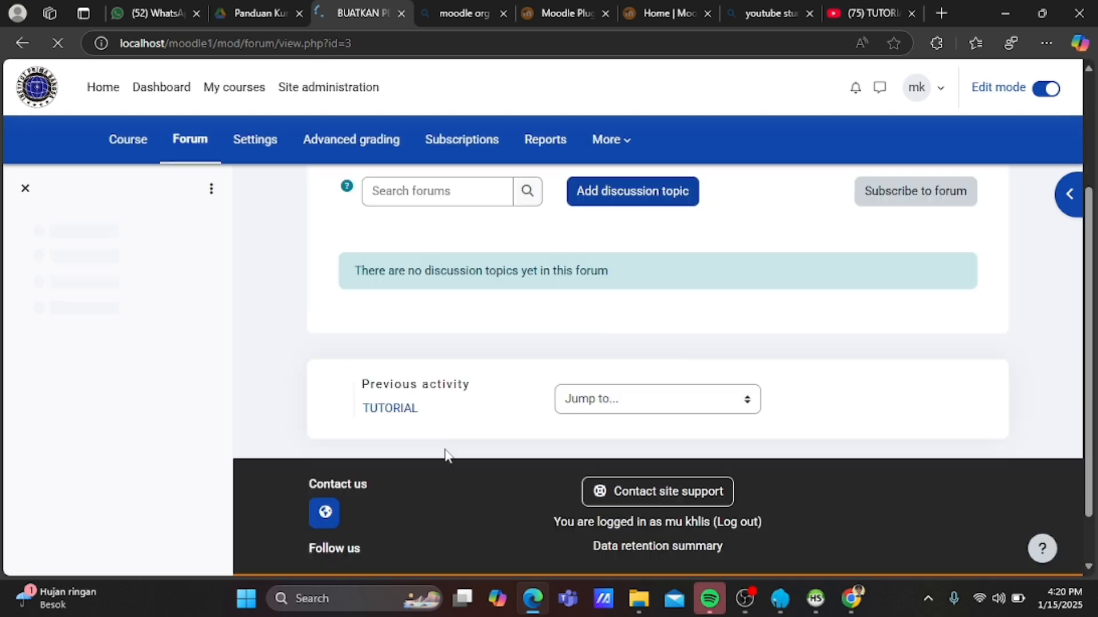
# Start a new discussion topic with the subject EVALUASI.
pyautogui.click(640, 190)
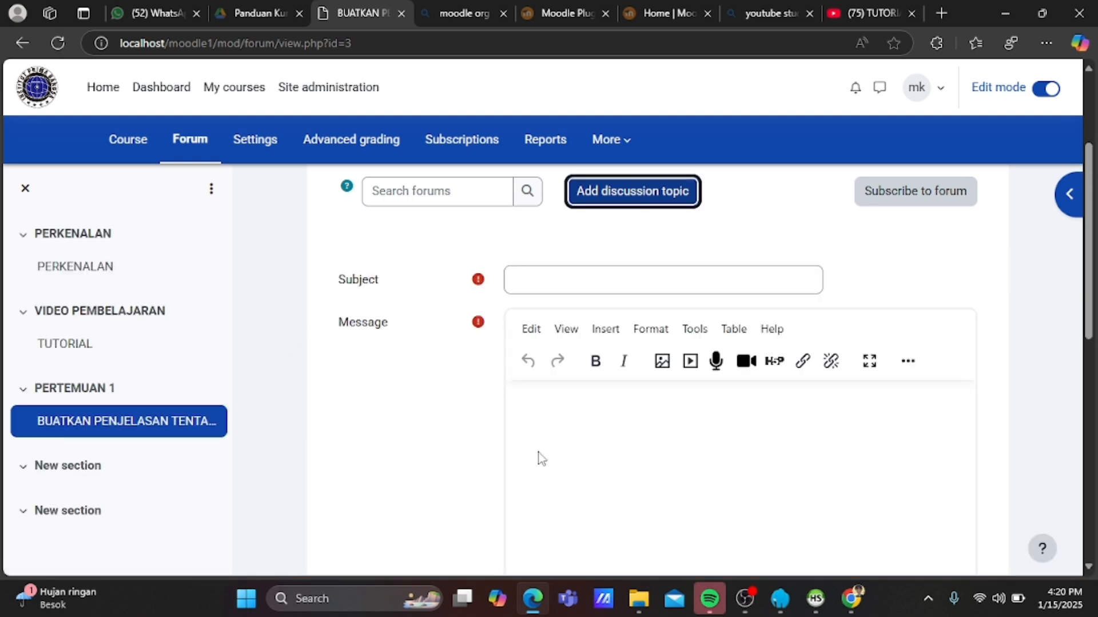
pyautogui.click(574, 418)
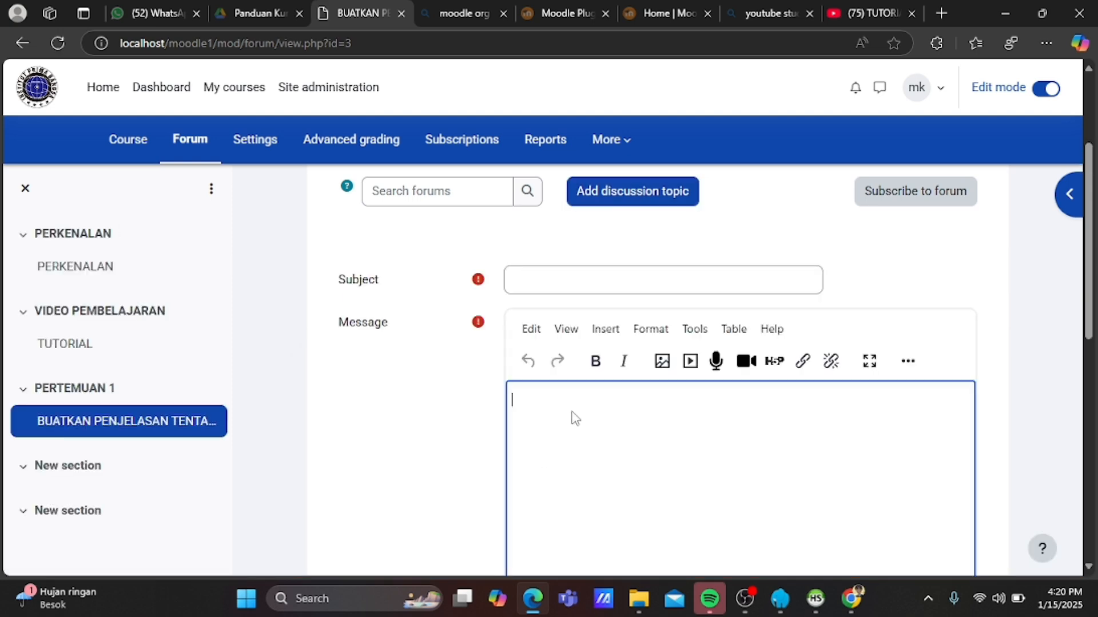
pyautogui.click(547, 279)
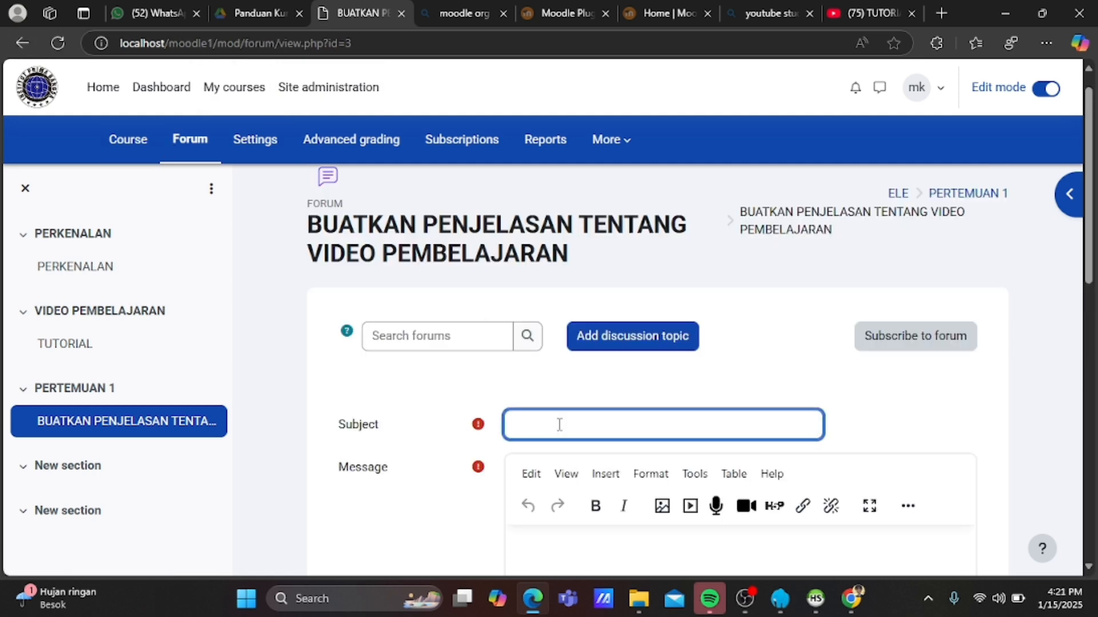
pyautogui.write('EVALUASI')
# Write the message lines KETENTUAN, HALAMAN MINIMAL 20, REFERENSI 10 and PENGEMPULAN TANGGAL 20.
pyautogui.scroll(-2, 613, 456)
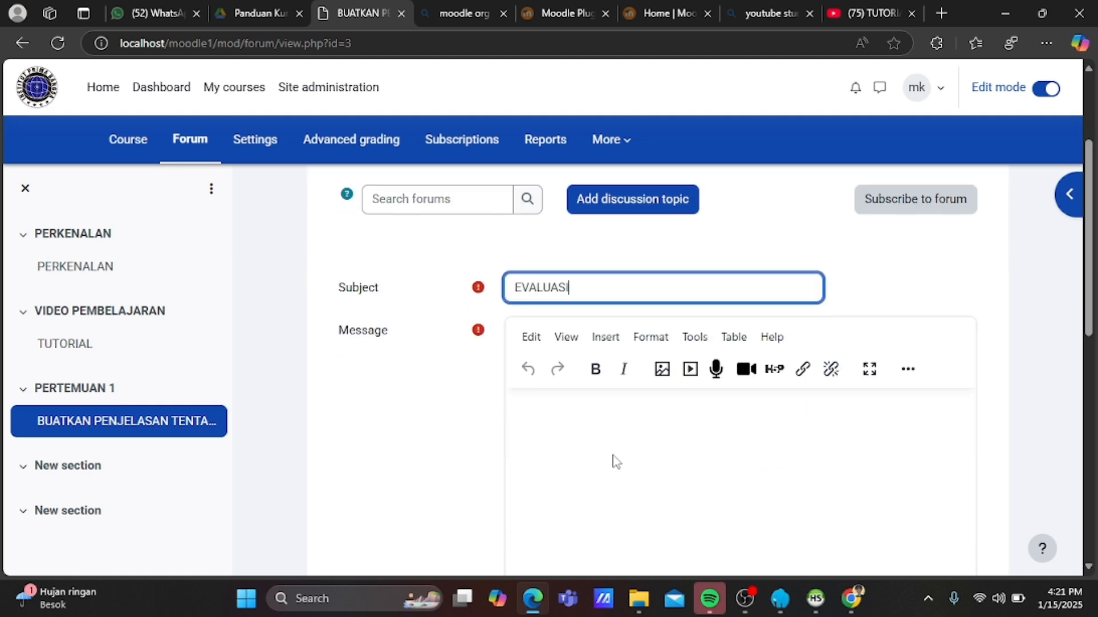
pyautogui.click(587, 428)
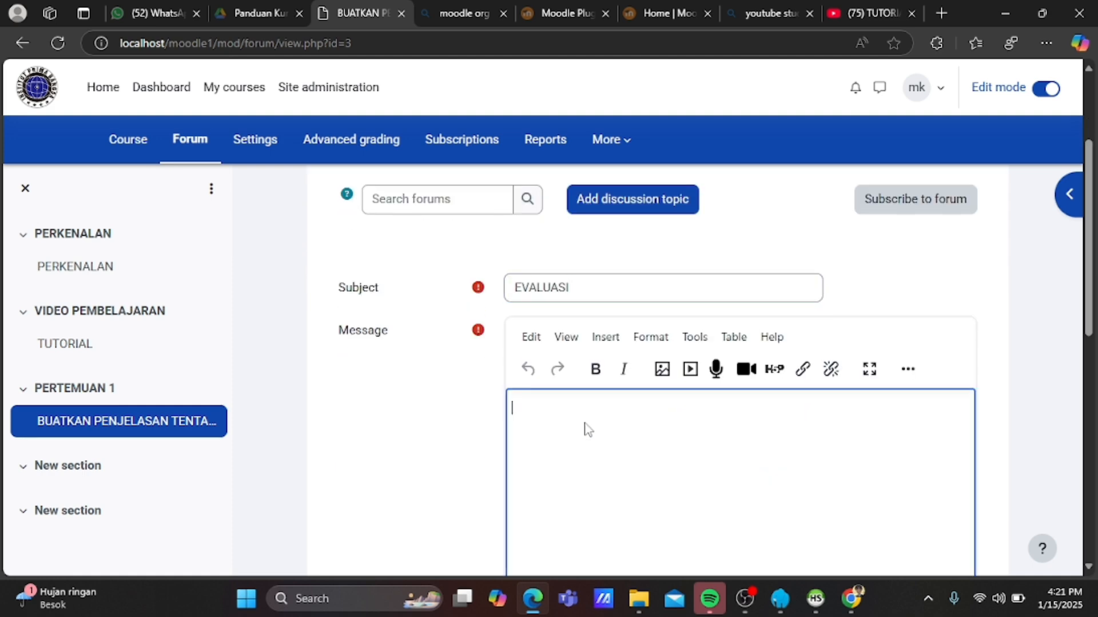
pyautogui.write('KETENTUAN')
pyautogui.press('Return')
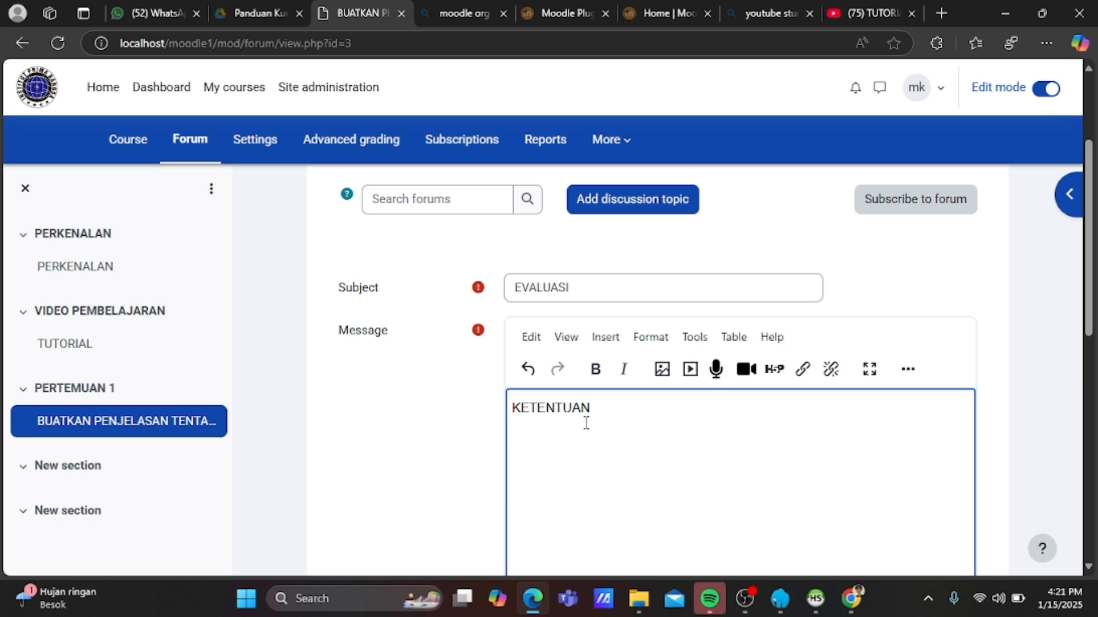
pyautogui.write('REFE')
pyautogui.press('BackSpace')
pyautogui.press('BackSpace')
pyautogui.press('BackSpace')
pyautogui.press('BackSpace')
pyautogui.write('HALAMAN MINIMAL ')
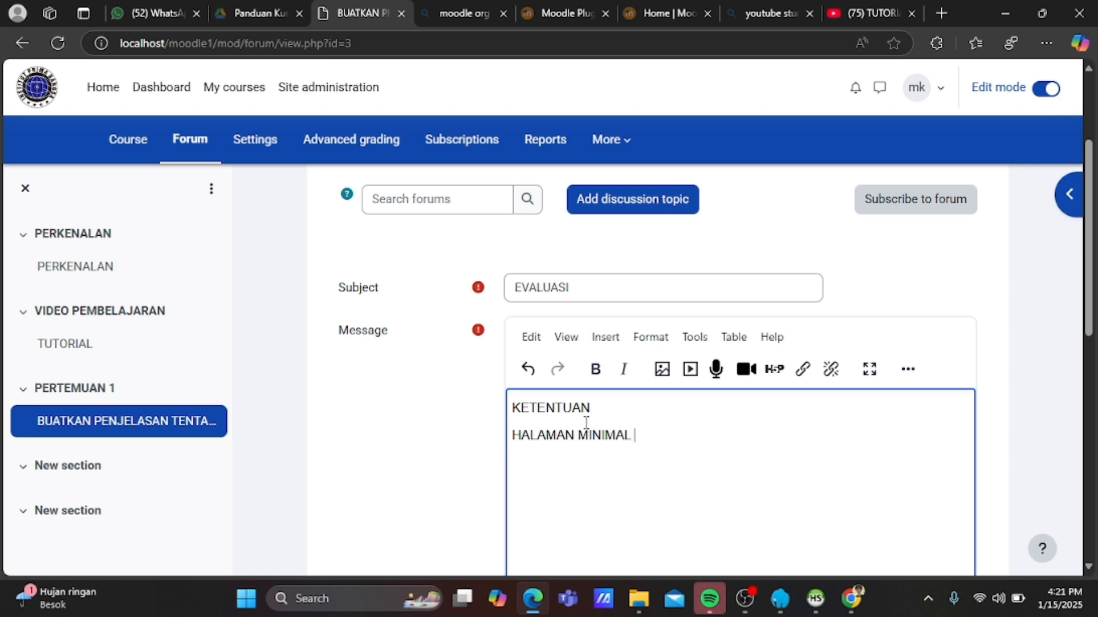
pyautogui.write('20')
pyautogui.press('Return')
pyautogui.write('REFEREN')
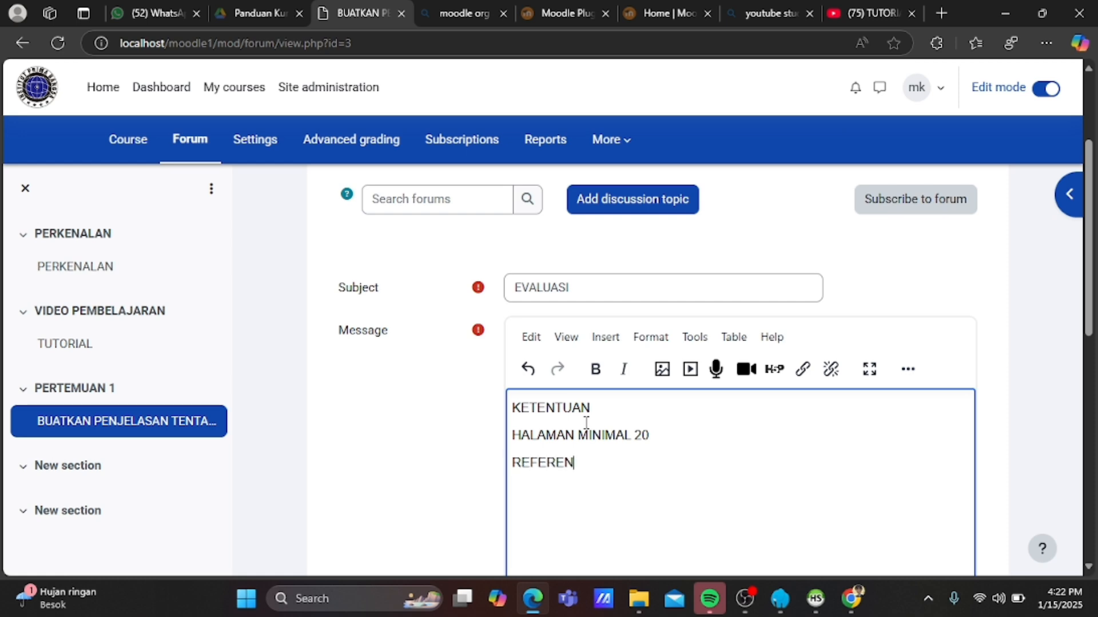
pyautogui.write('SI 10')
pyautogui.press('Return')
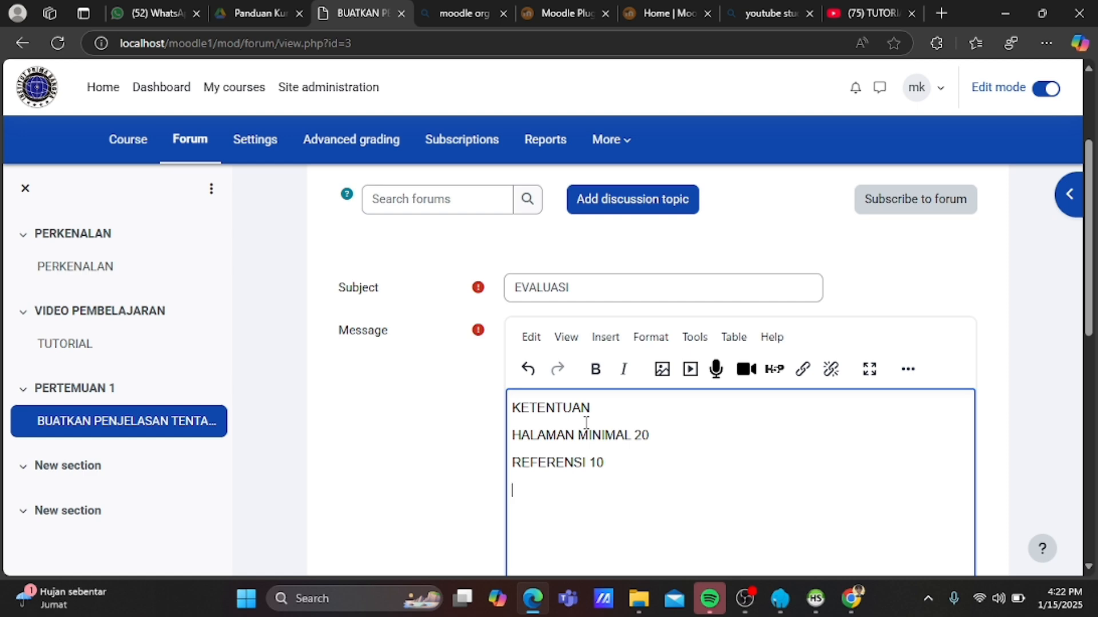
pyautogui.write('PENGEMB')
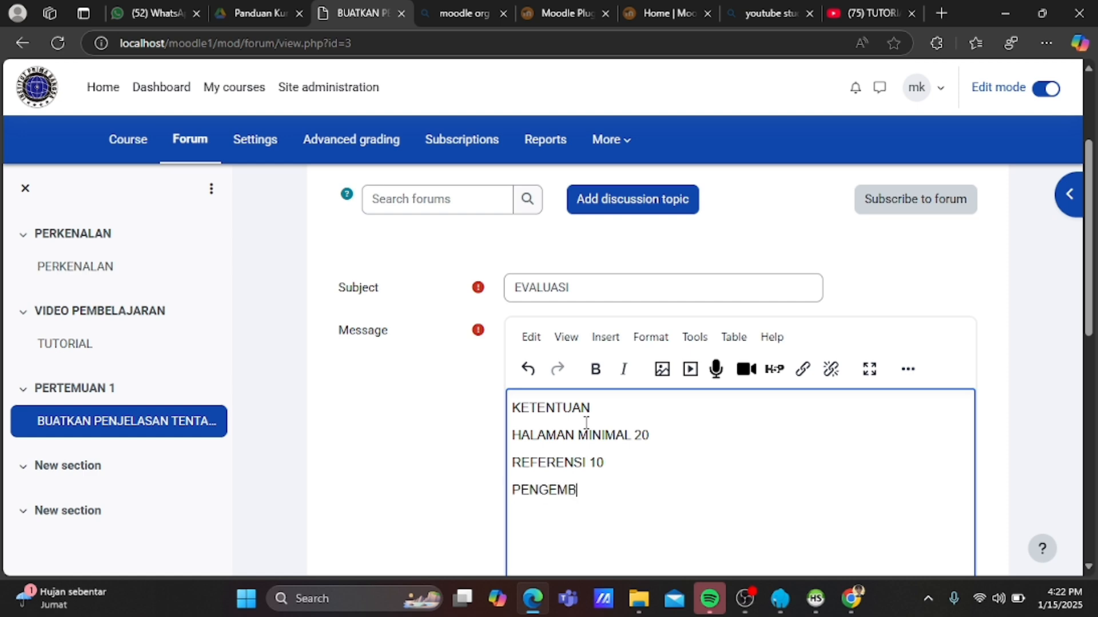
pyautogui.press('BackSpace')
pyautogui.write('PULAN')
pyautogui.write('TANGGAL')
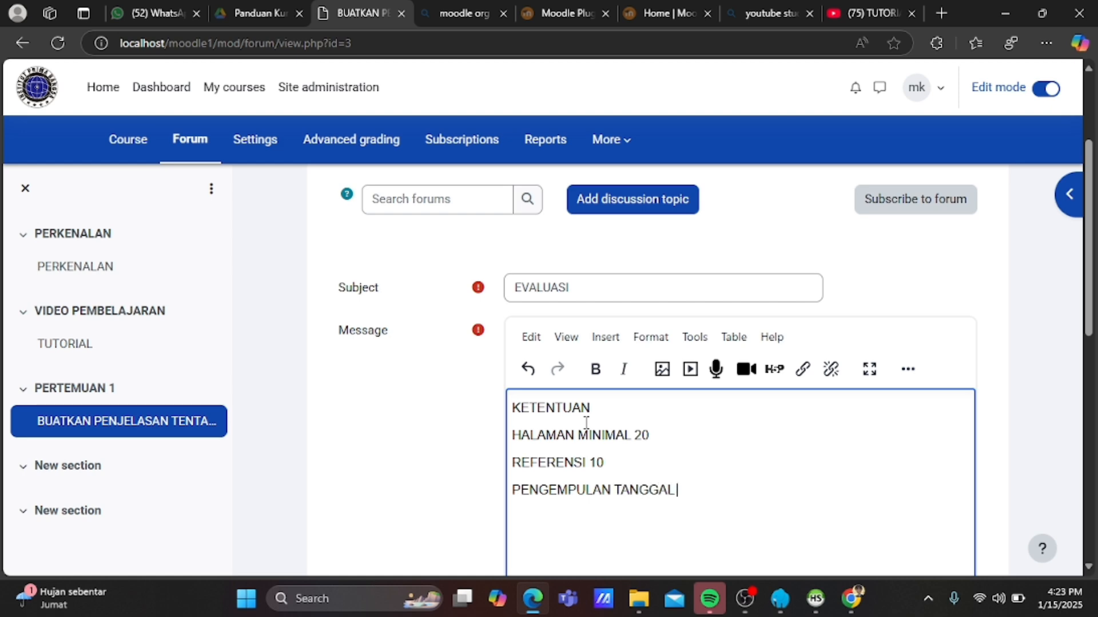
pyautogui.write(' 20')
# Make the last three message lines a bullet list and post the EVALUASI discussion.
pyautogui.scroll(-3, 656, 426)
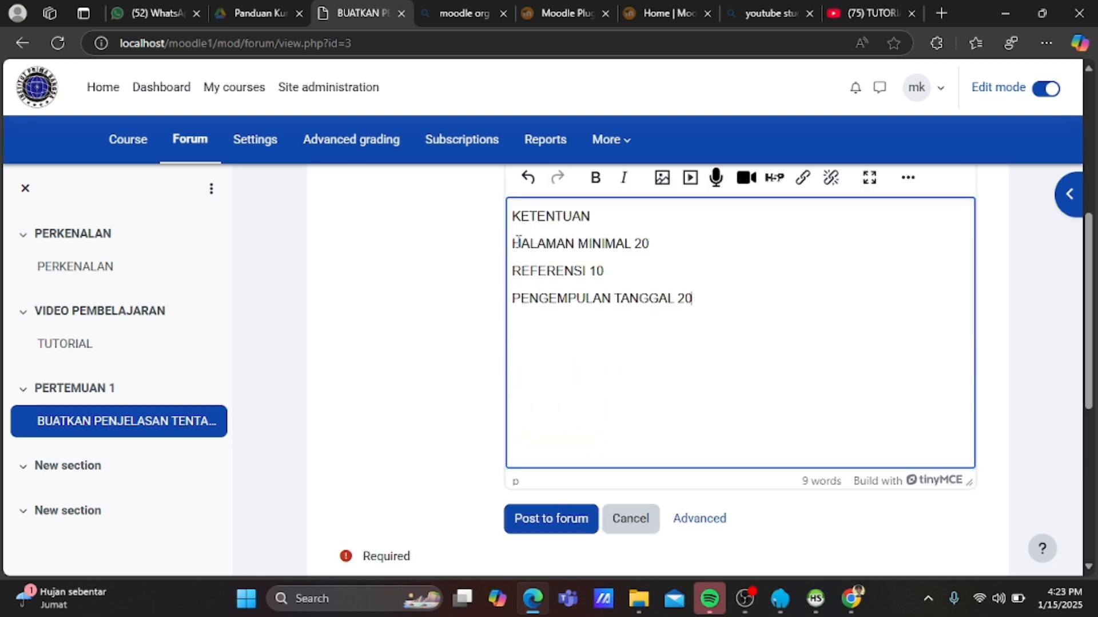
pyautogui.moveTo(515, 242); pyautogui.dragTo(709, 320)
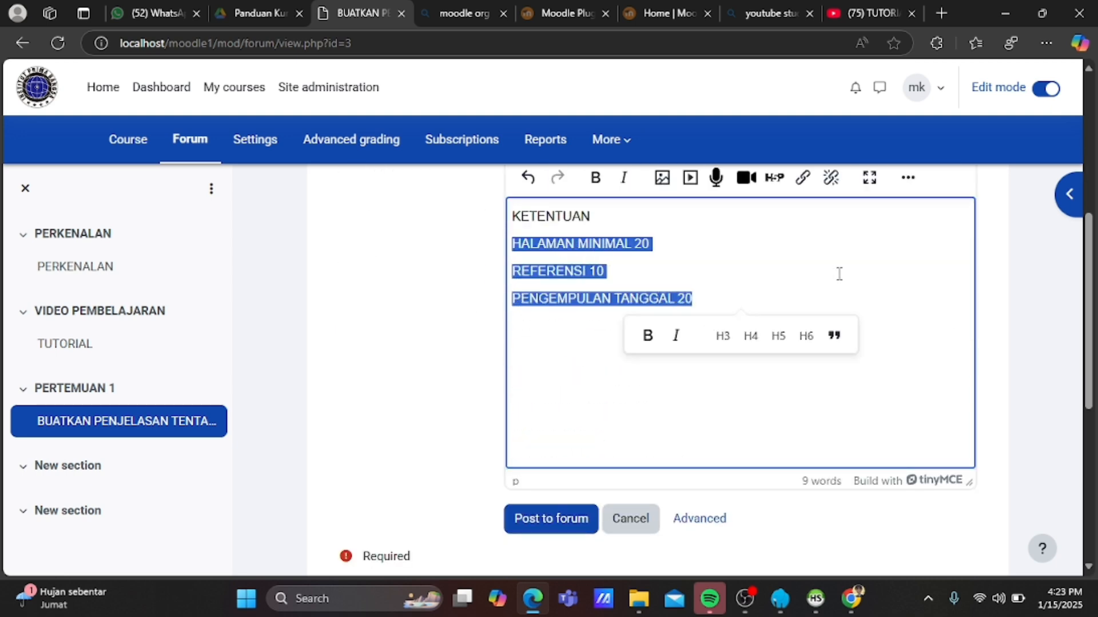
pyautogui.scroll(1, 850, 287)
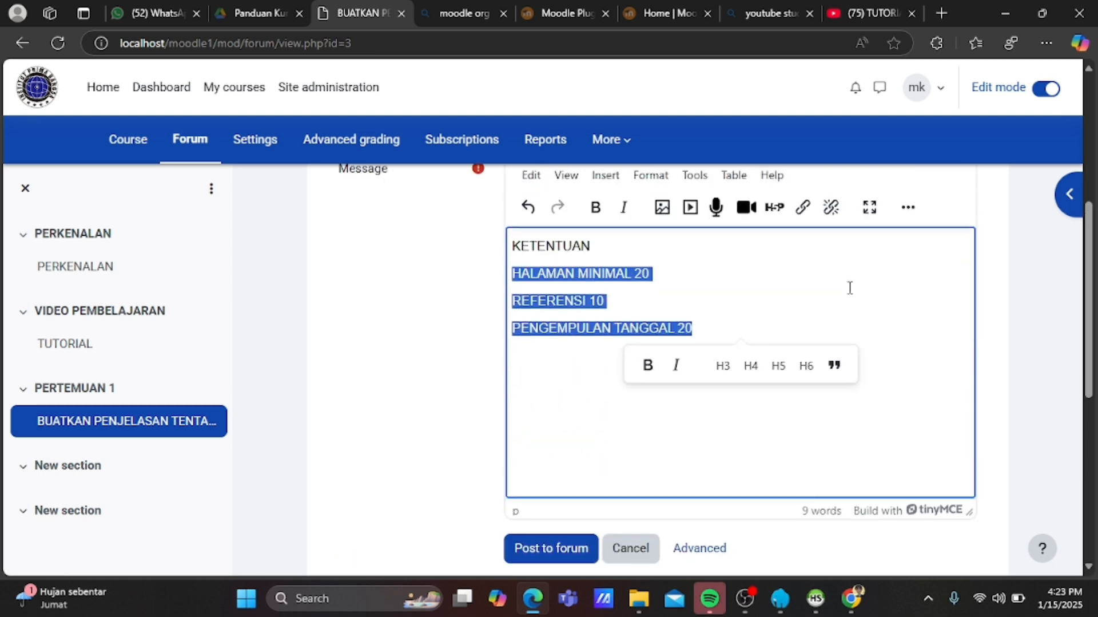
pyautogui.click(908, 212)
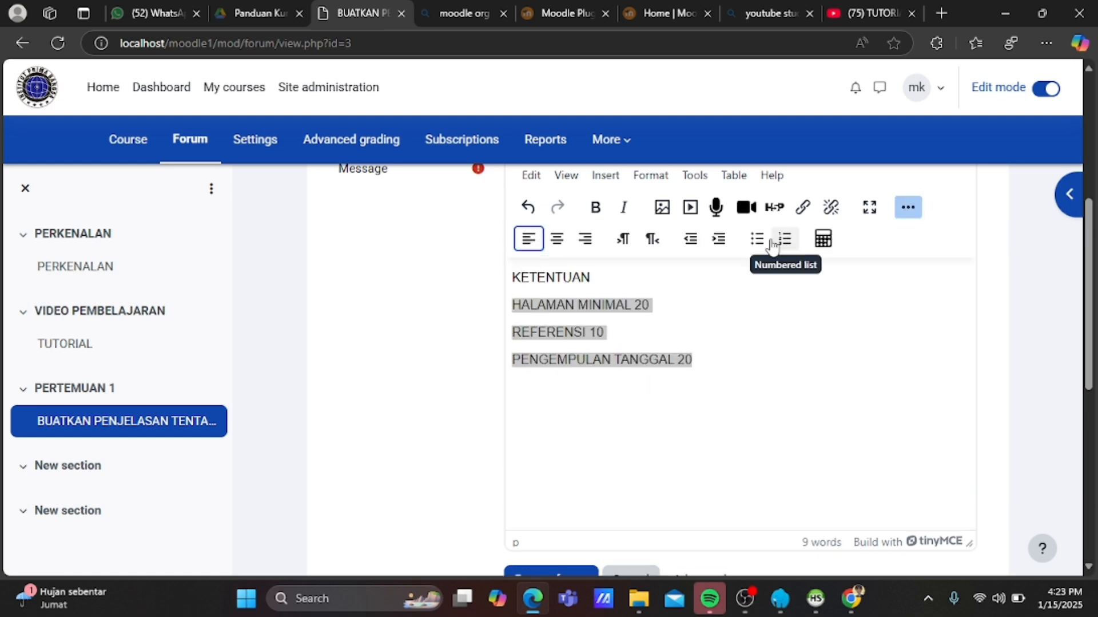
pyautogui.click(757, 239)
pyautogui.scroll(-4, 779, 404)
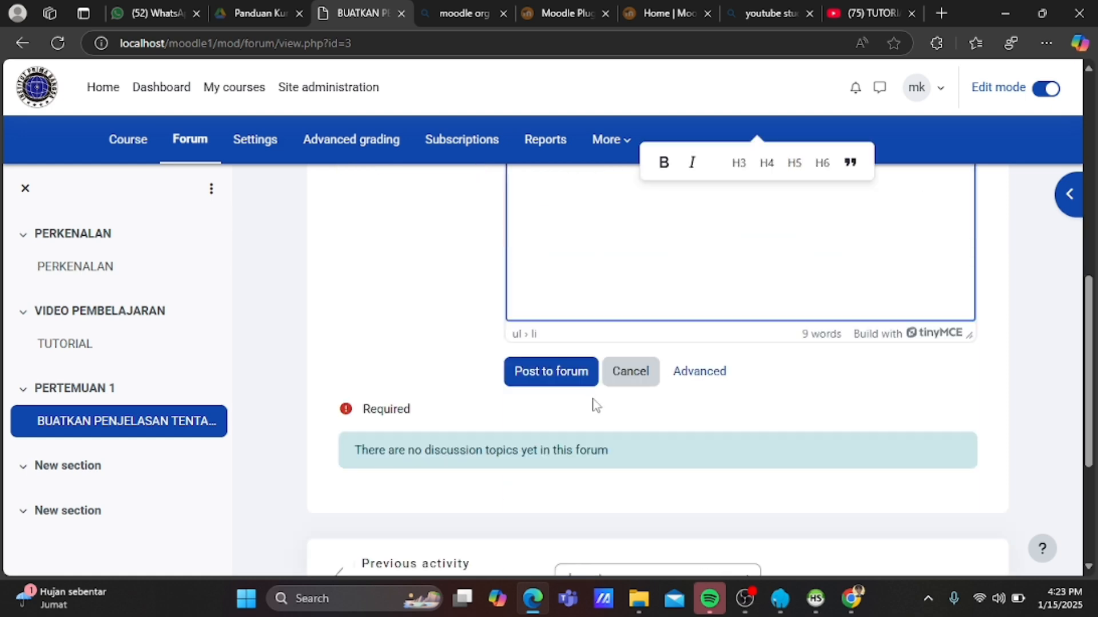
pyautogui.click(575, 378)
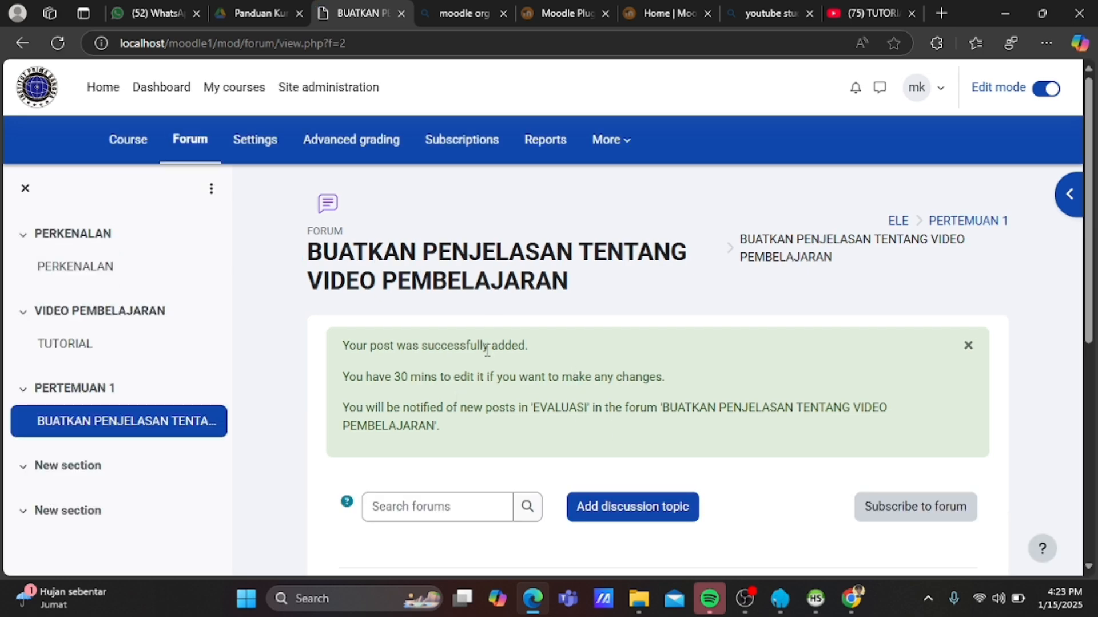
# Go back to the ELE course page and scroll down to PERTEMUAN 1 and its forum.
pyautogui.scroll(-3, 490, 347)
pyautogui.scroll(3, 748, 385)
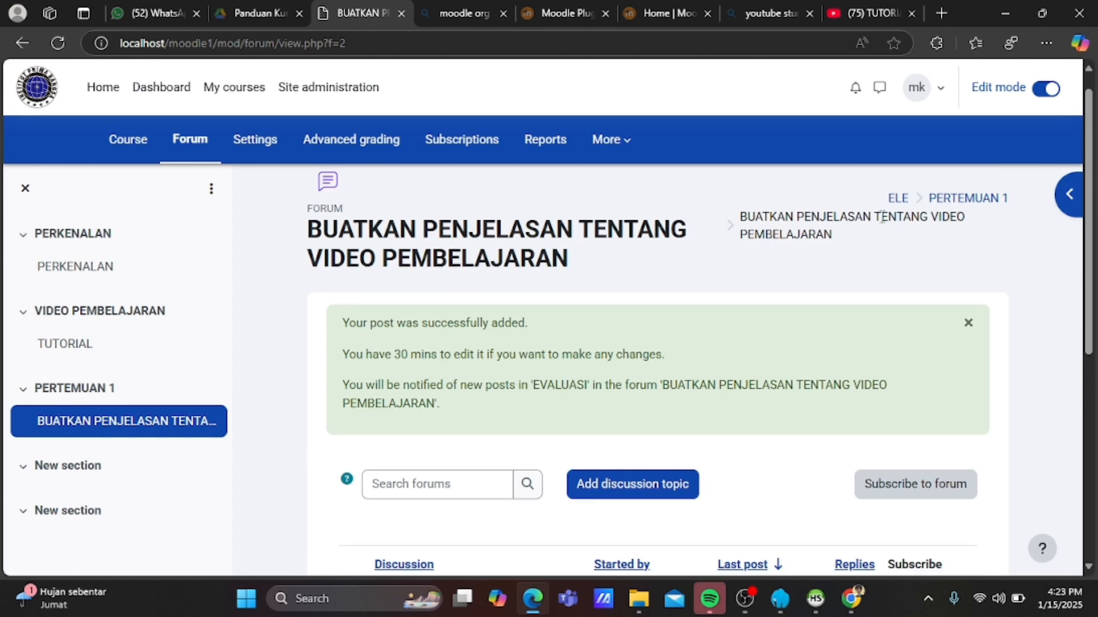
pyautogui.click(898, 198)
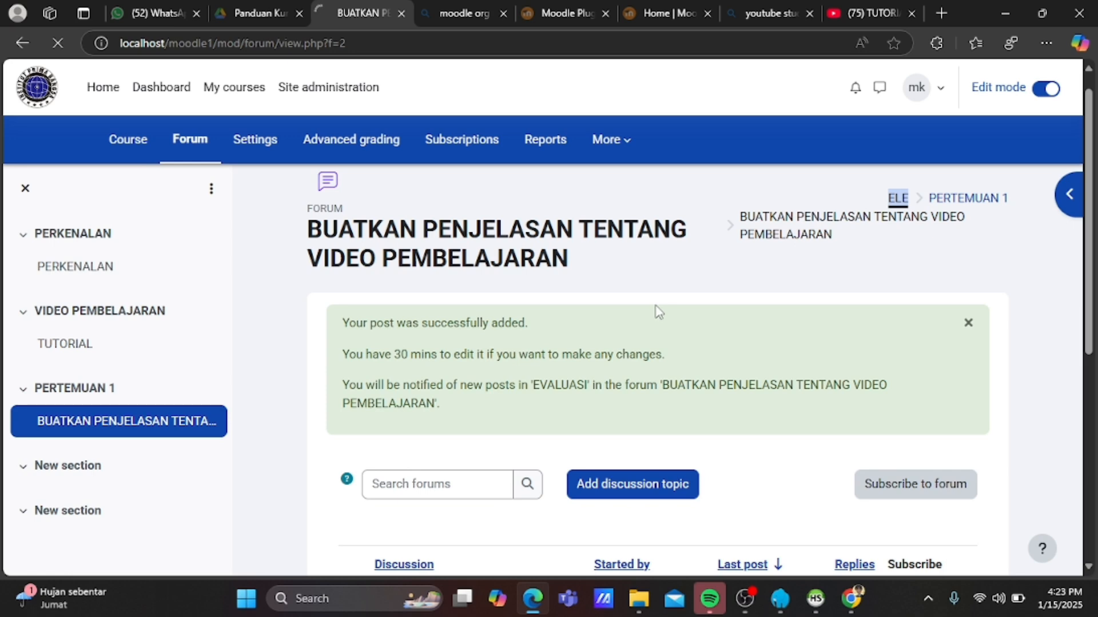
pyautogui.scroll(-6, 429, 396)
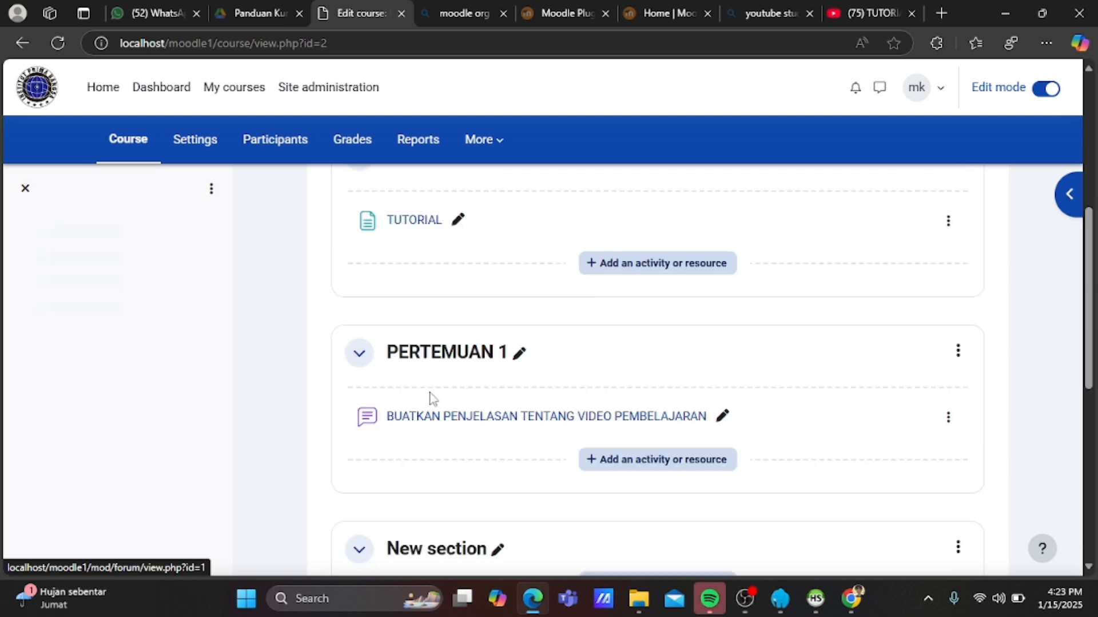
pyautogui.scroll(-5, 441, 397)
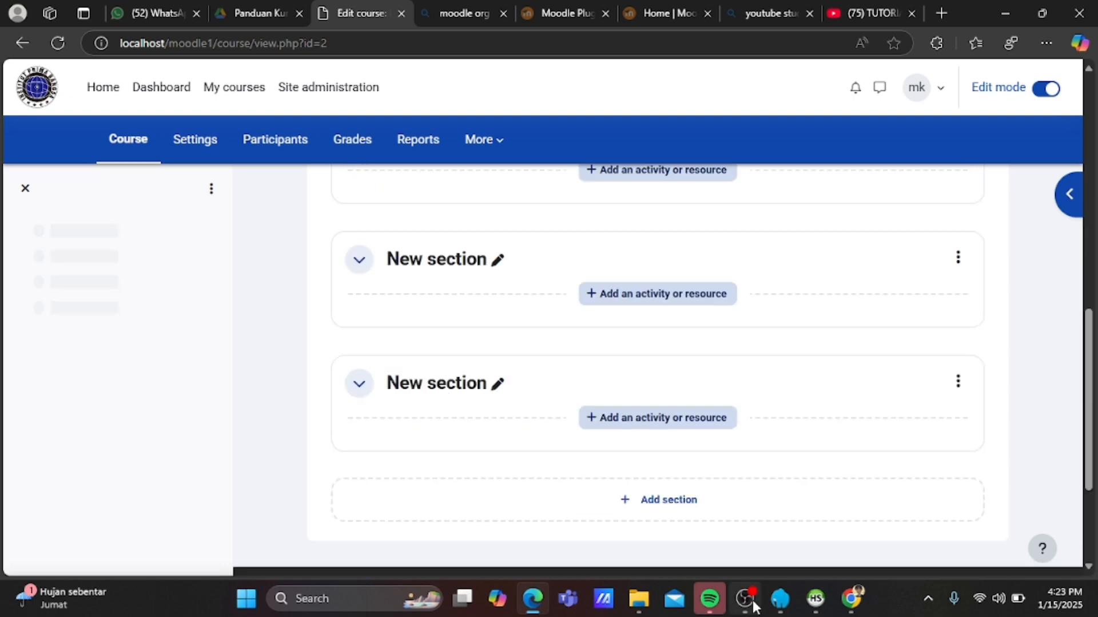